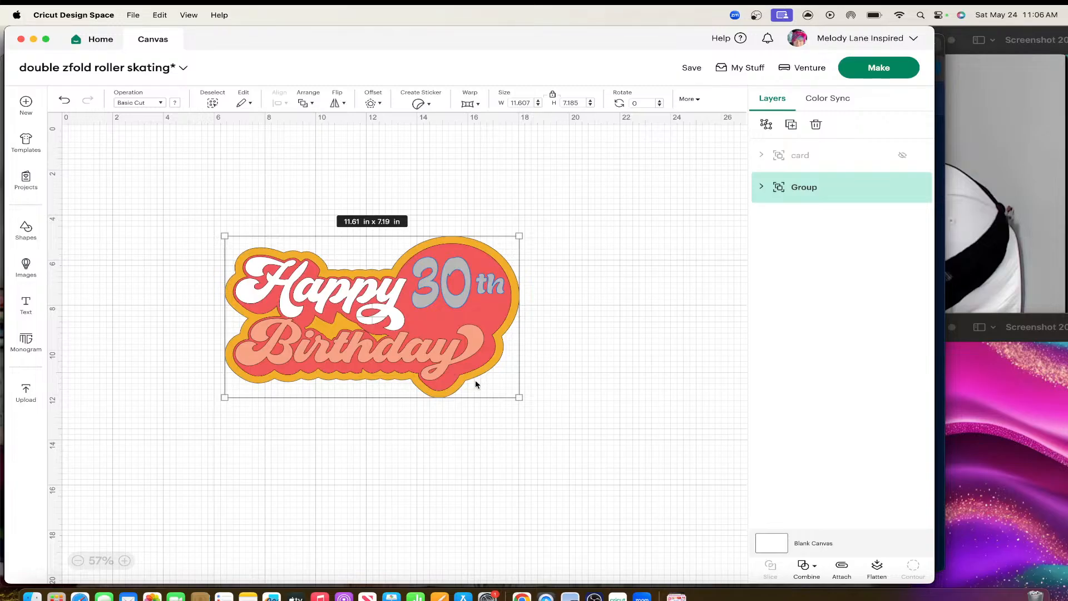
Select the "30" and "th" texts in turn, and try moving the lettering of "Happy" before undoing that move.
mouse_move(457, 363)
left_mouse_down()
mouse_move(520, 343)
mouse_move(470, 338)
mouse_move(459, 372)
left_mouse_up()
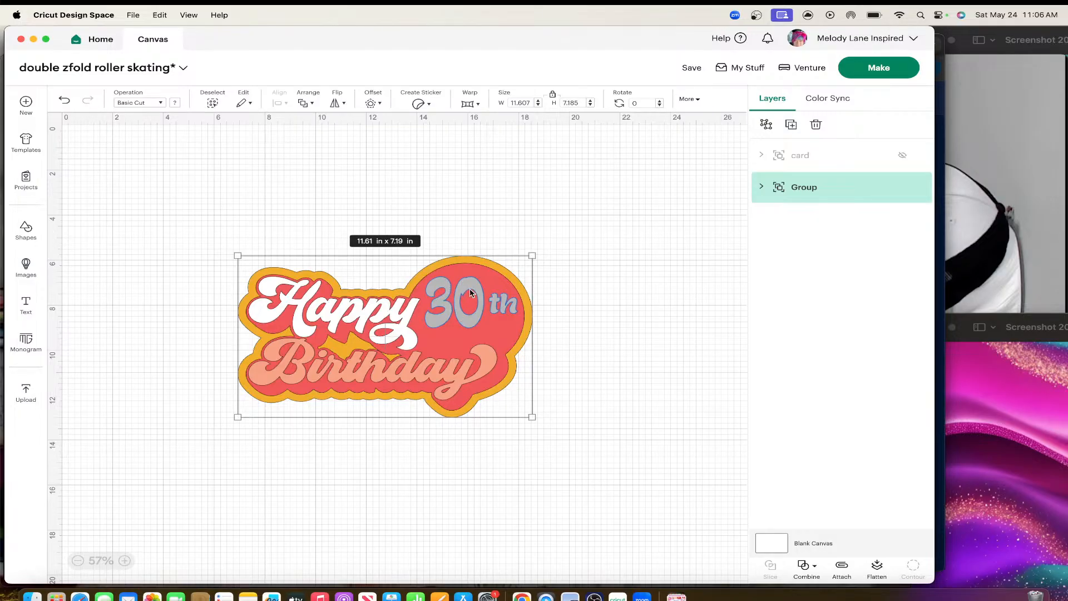
double_click(448, 305)
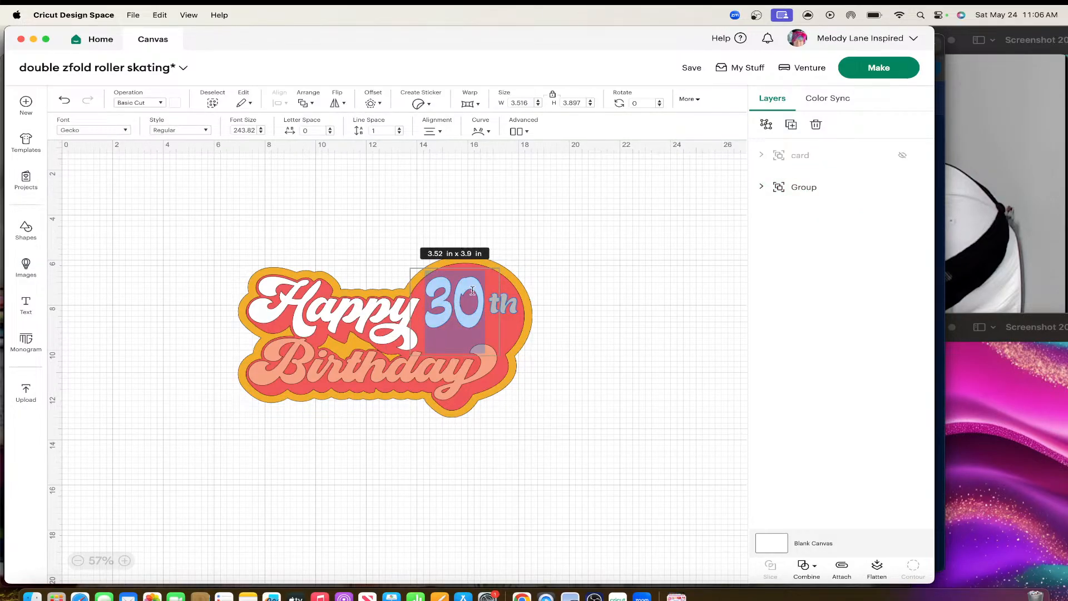
double_click(508, 307)
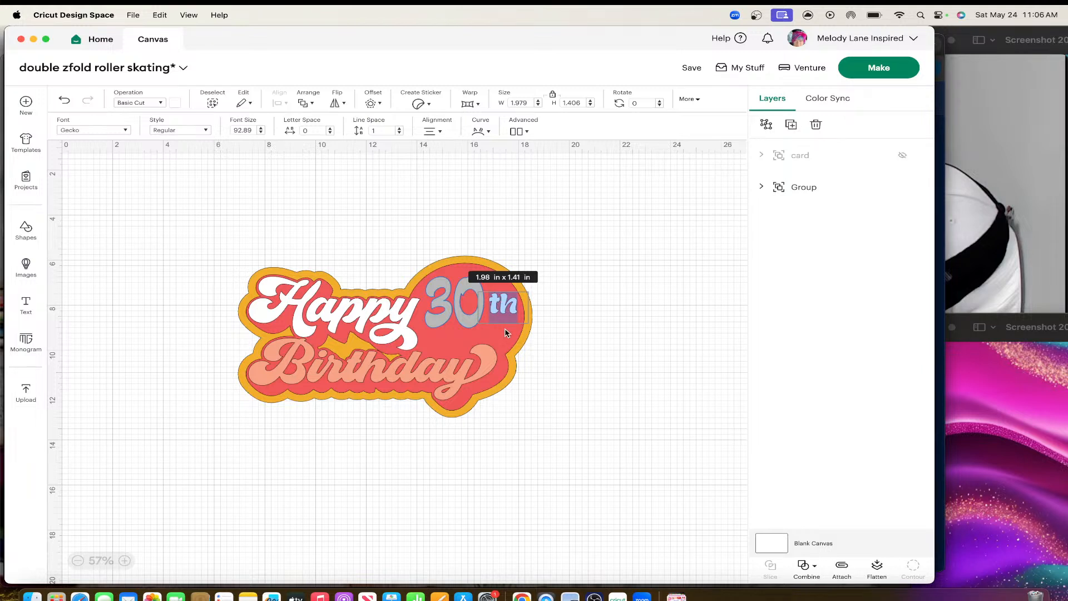
left_click(529, 316)
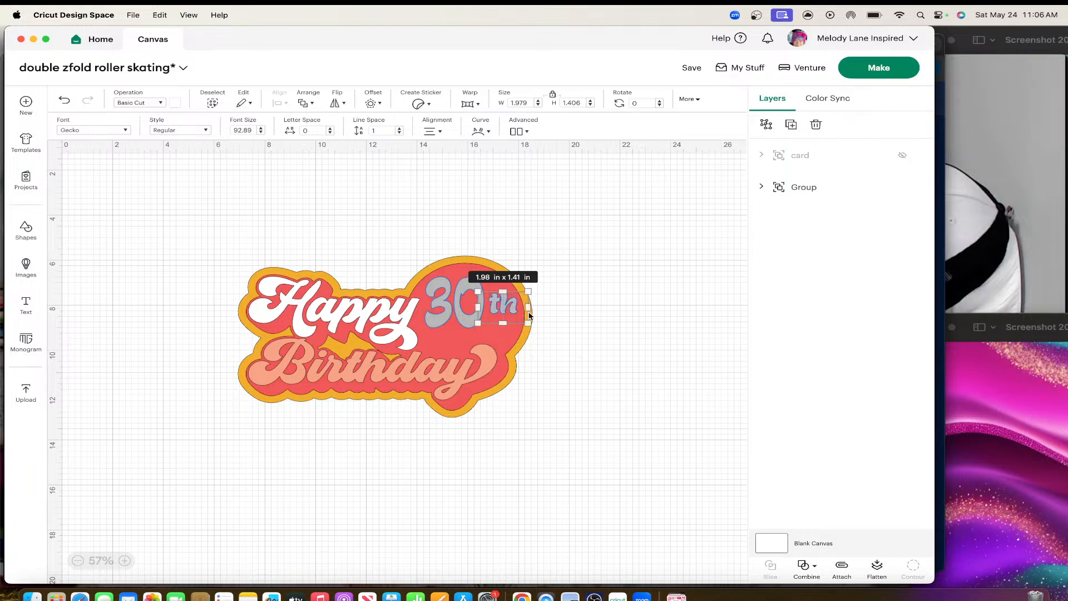
left_click(361, 301)
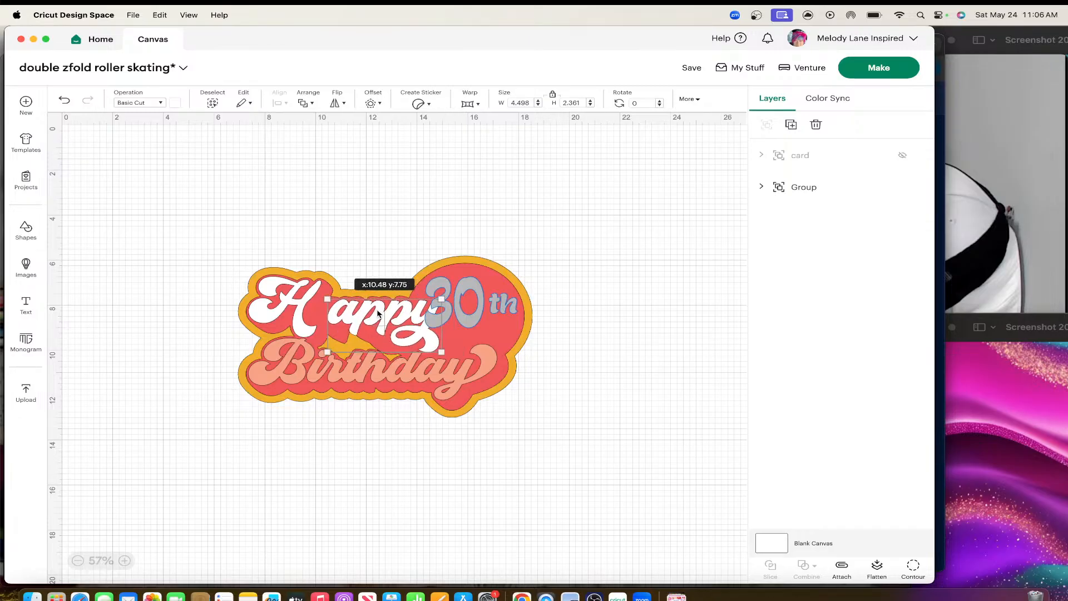
left_click(64, 100)
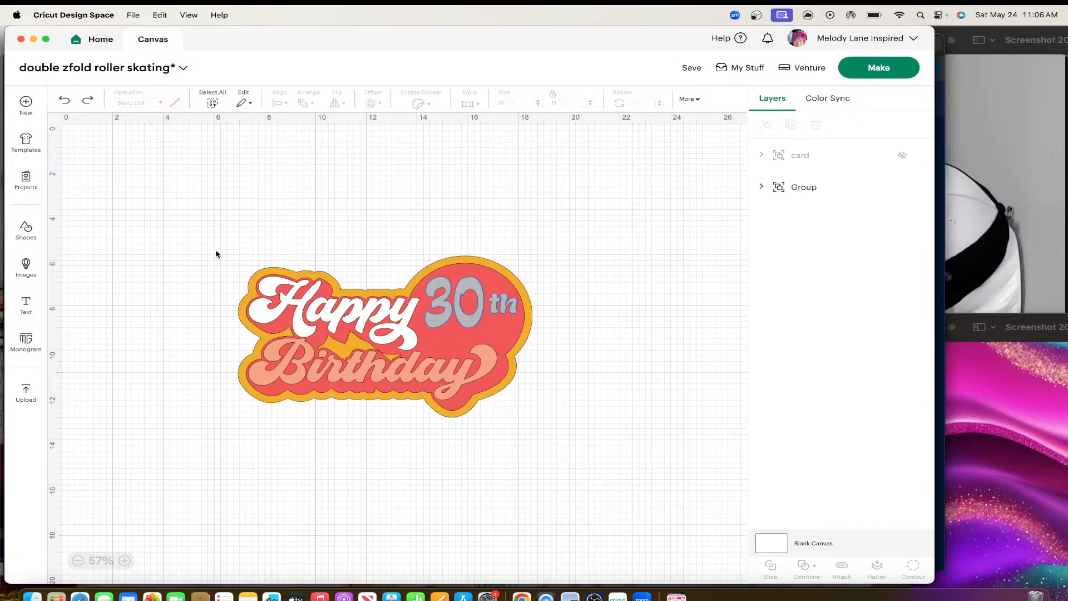
Ungroup the Happy 30th Birthday design to try moving "Birthday" on its own, and regroup all its pieces in their original places.
left_click_drag(216, 254, 577, 493)
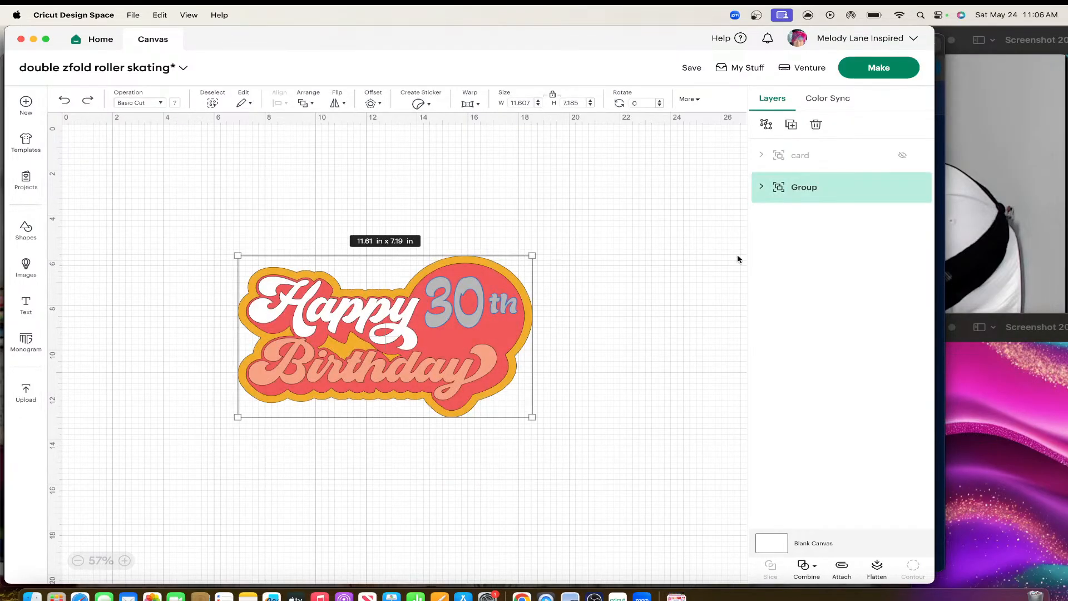
left_click(767, 125)
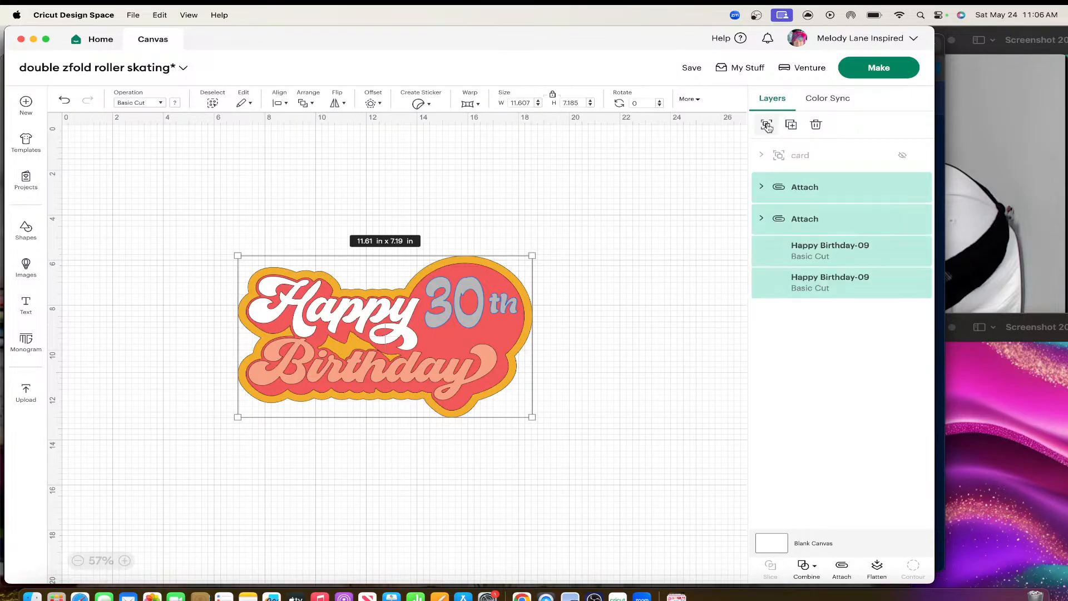
left_click(519, 209)
left_click_drag(367, 370, 463, 394)
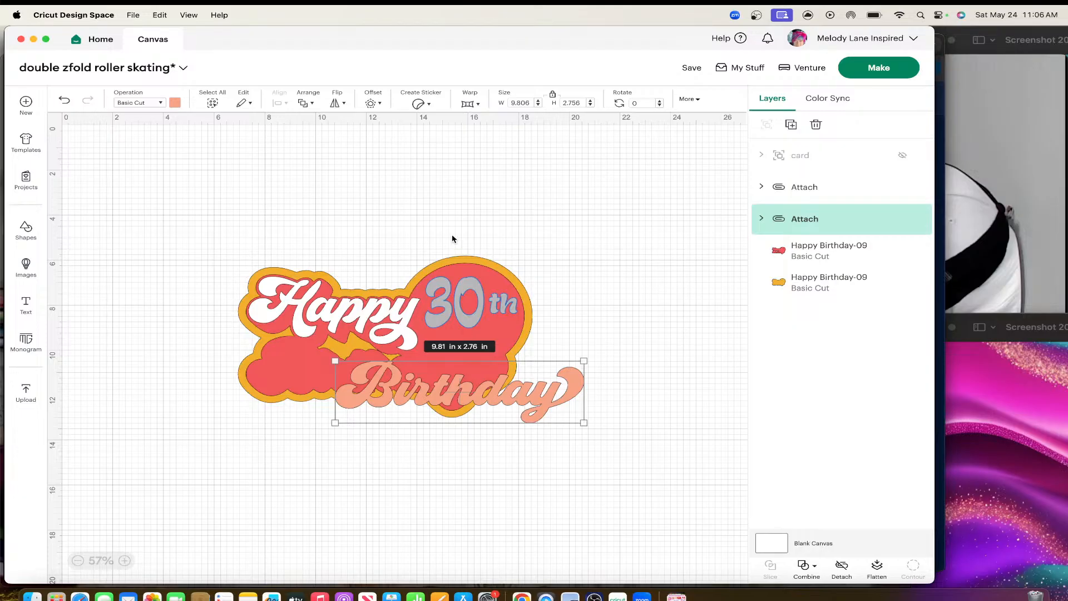
left_click(64, 101)
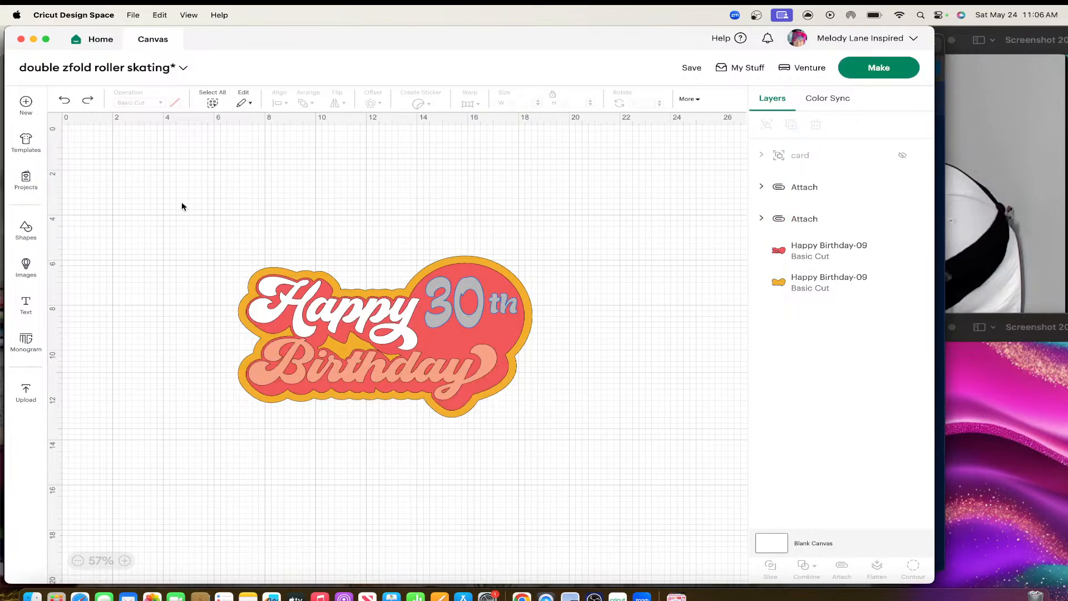
left_click_drag(203, 214, 587, 437)
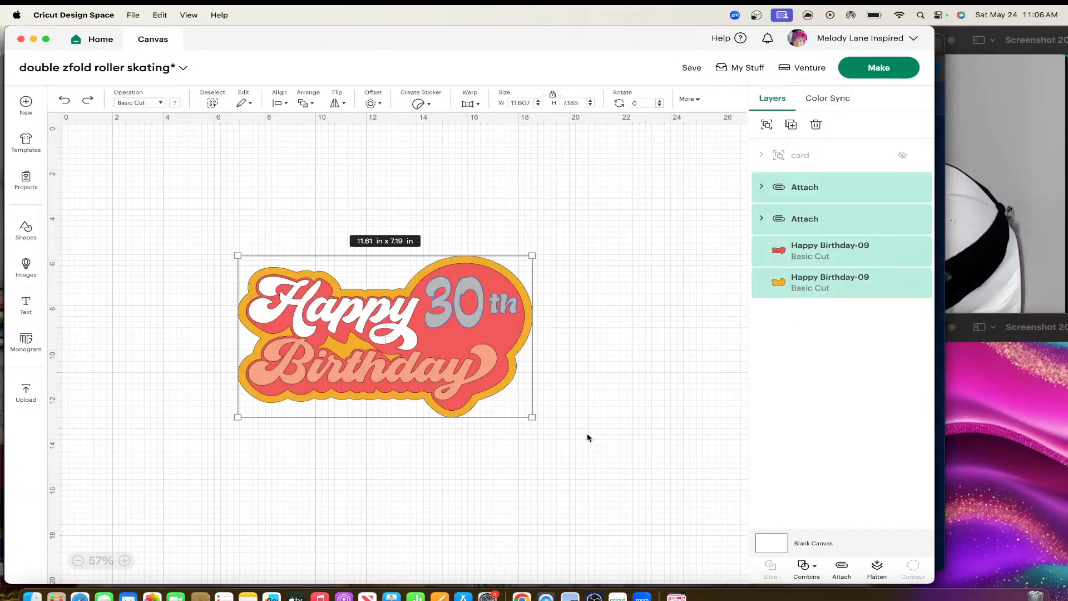
left_click(767, 124)
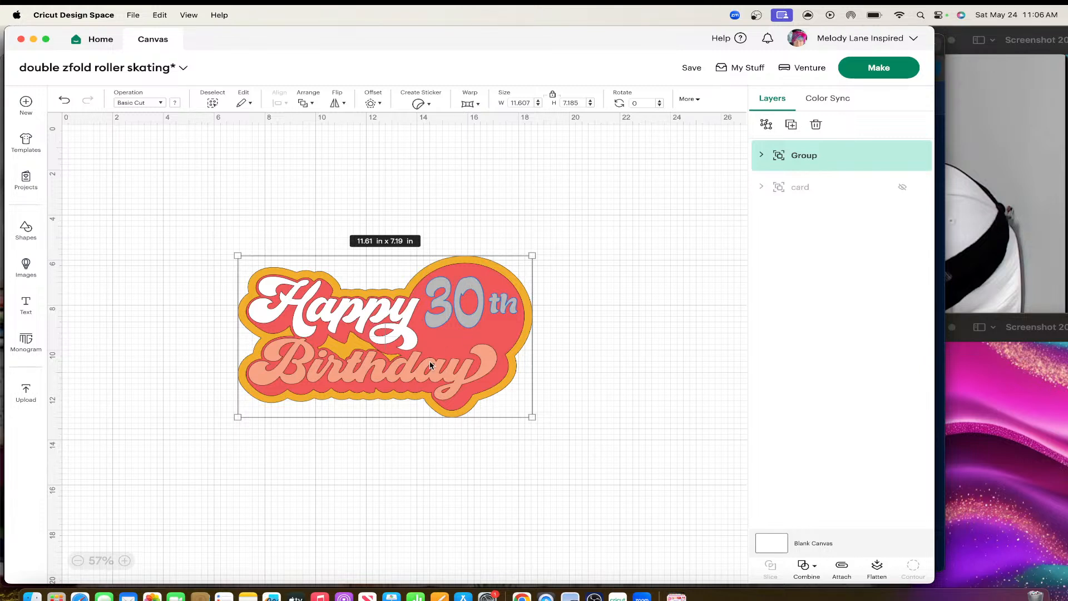
Scale the Happy 30th Birthday group down to about 9.34 × 5.78 in and move it to the canvas's upper right area.
left_click_drag(429, 361, 589, 346)
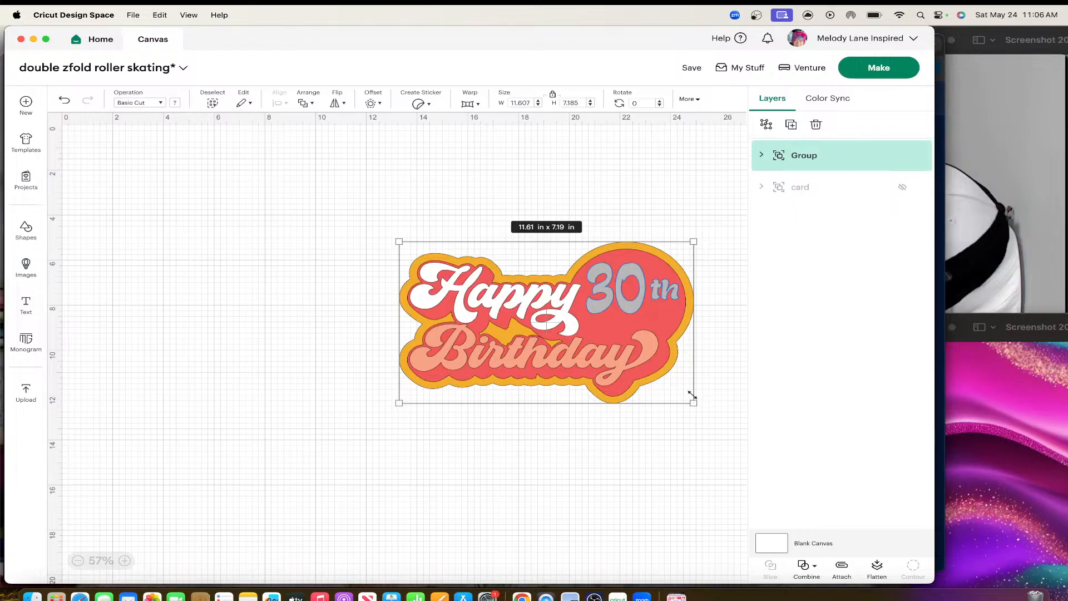
left_click_drag(693, 401, 636, 371)
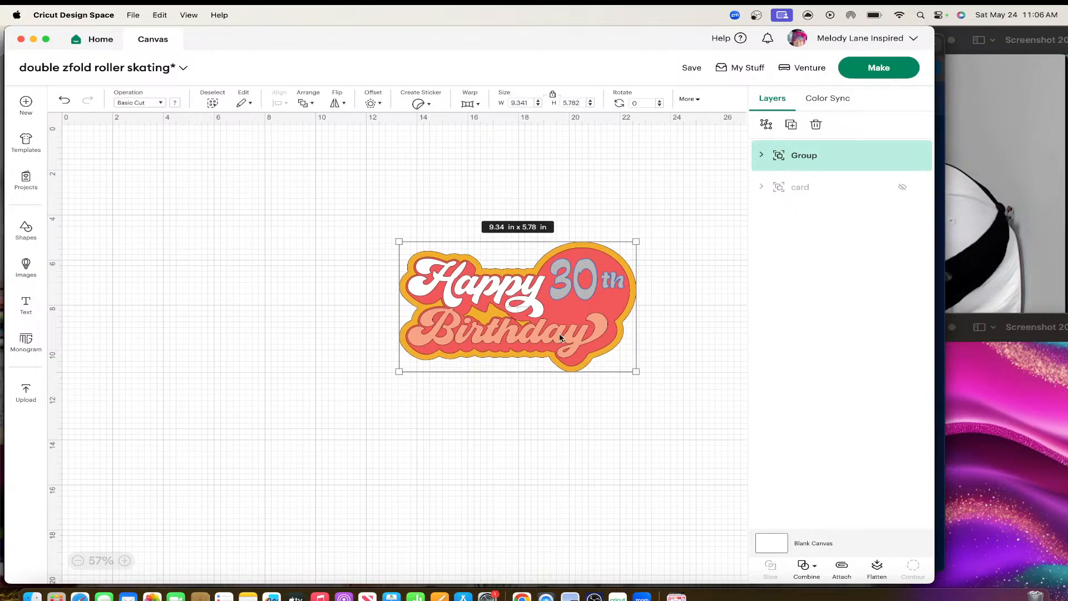
left_click_drag(562, 339, 618, 263)
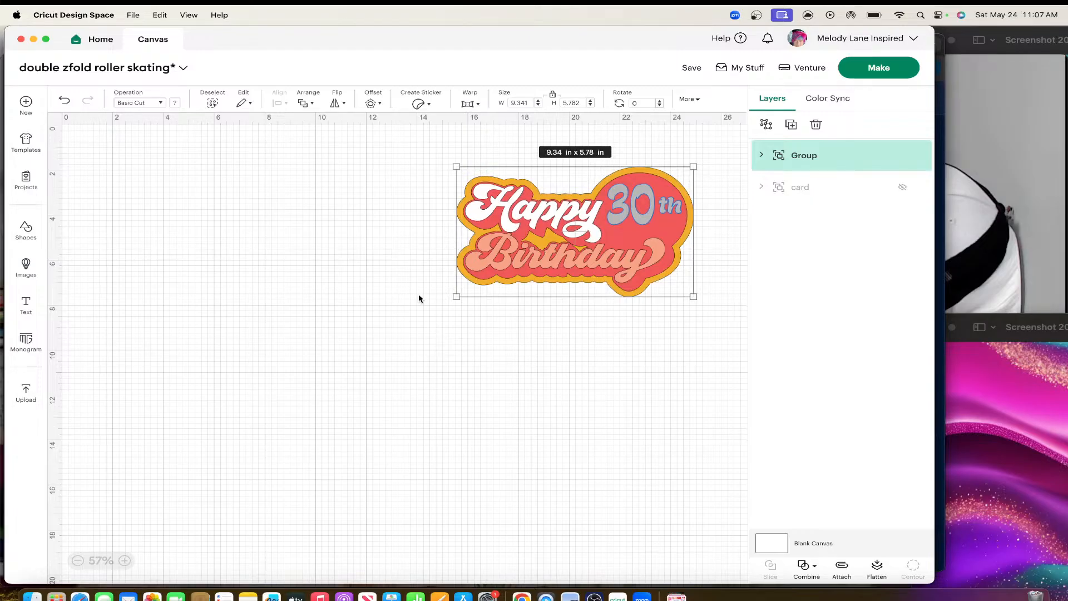
Search the project library for "z fold card".
left_click(26, 179)
left_click(133, 102)
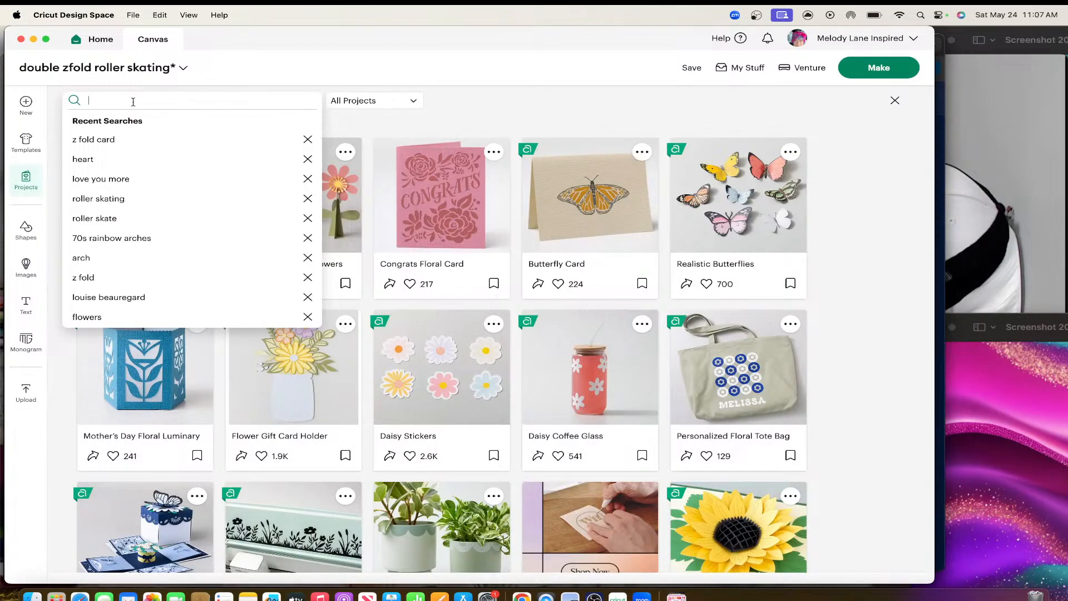
left_click(131, 139)
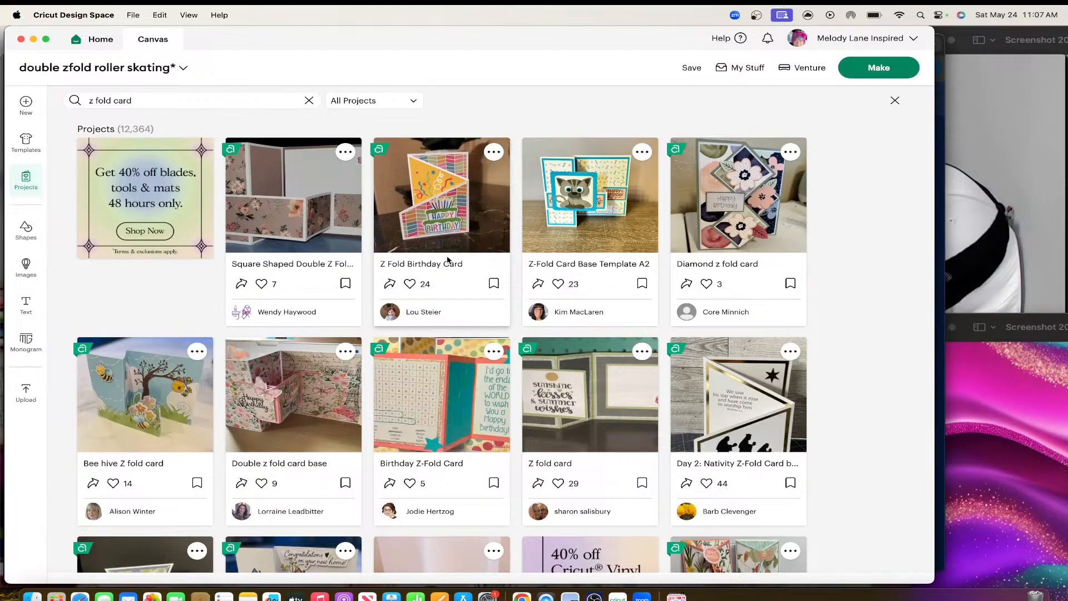
Browse the z fold card projects for a plain double z fold template.
scroll(448, 259, "down", 3)
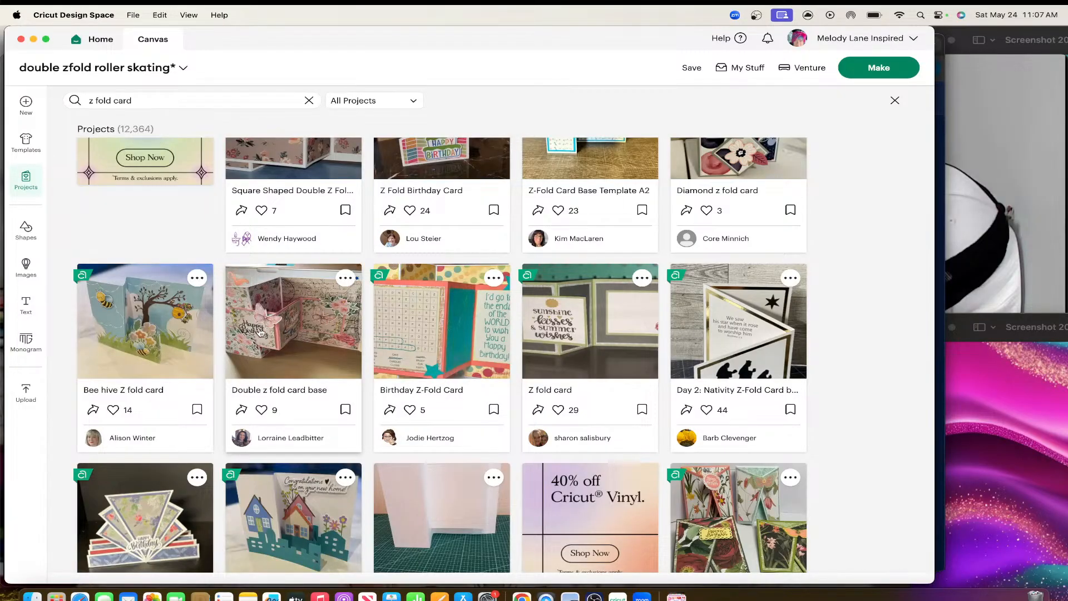
scroll(260, 332, "up", 2)
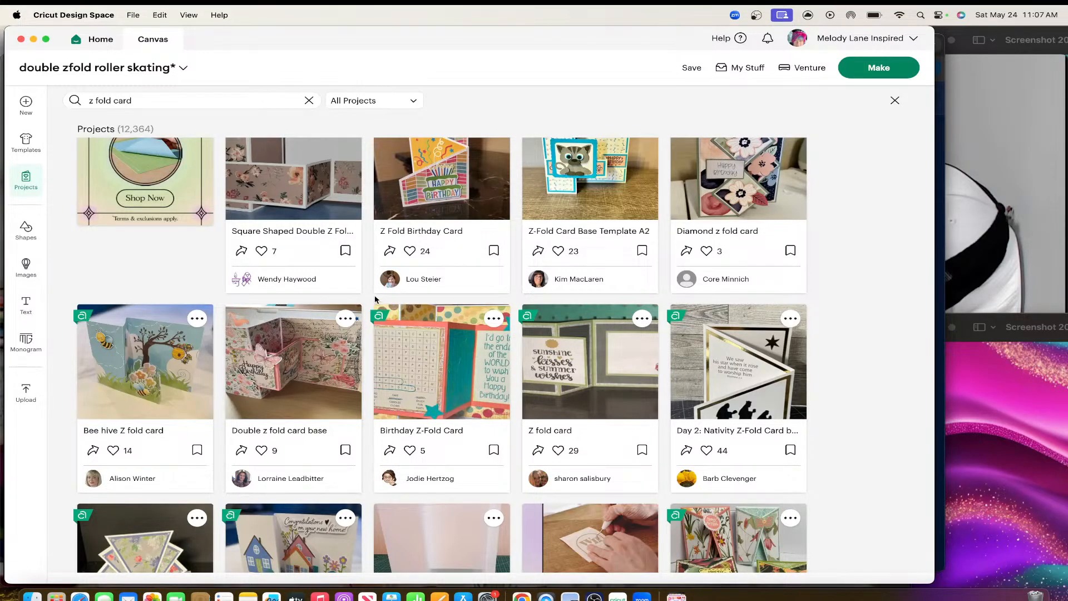
scroll(375, 299, "up", 2)
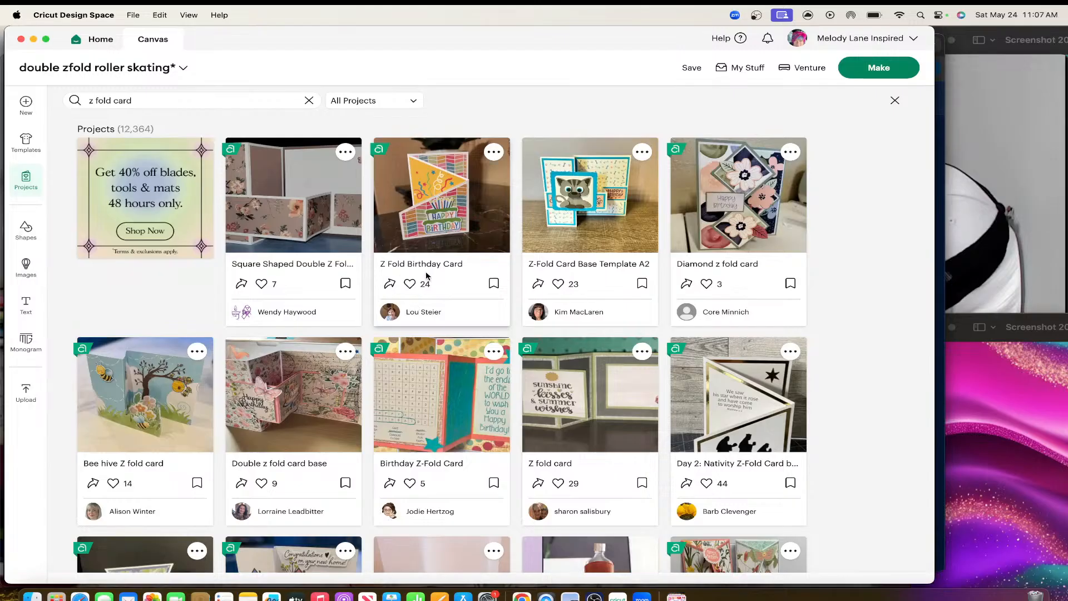
scroll(426, 273, "down", 4)
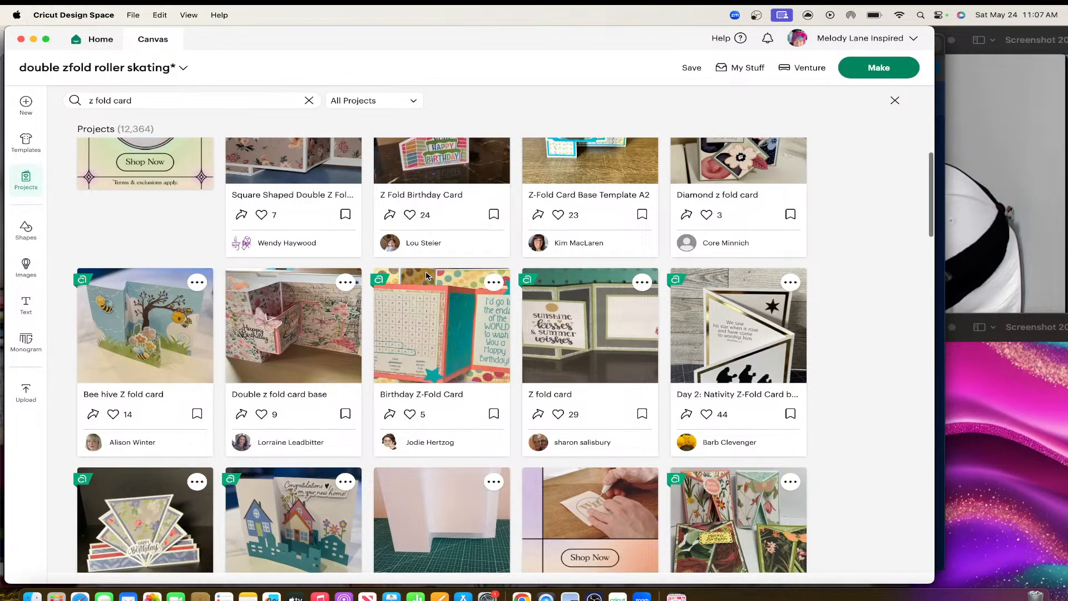
scroll(425, 271, "down", 2)
scroll(426, 272, "down", 1)
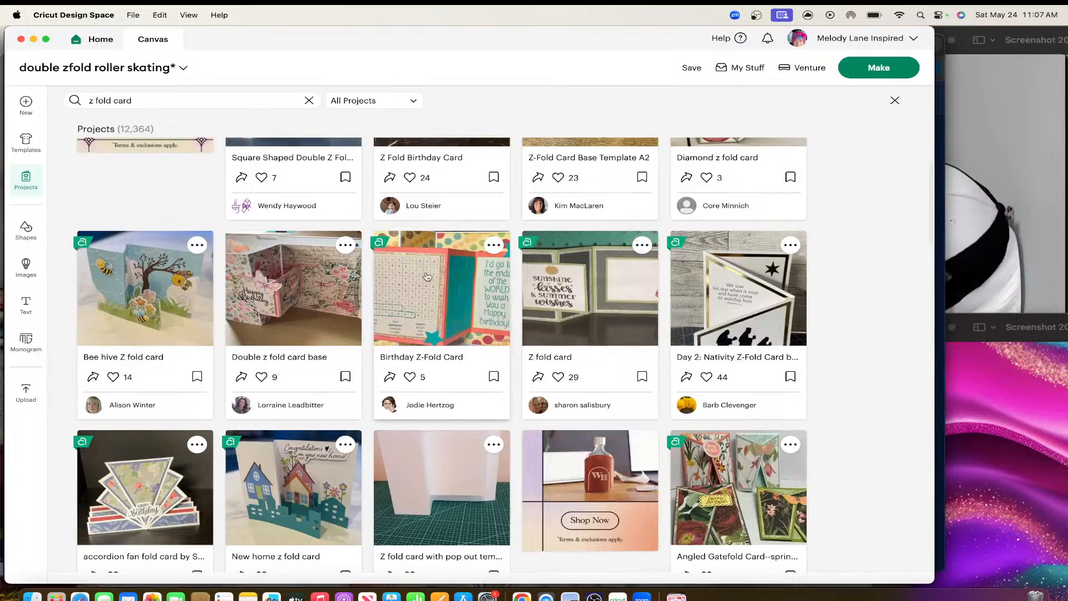
scroll(427, 274, "down", 1)
scroll(427, 276, "down", 1)
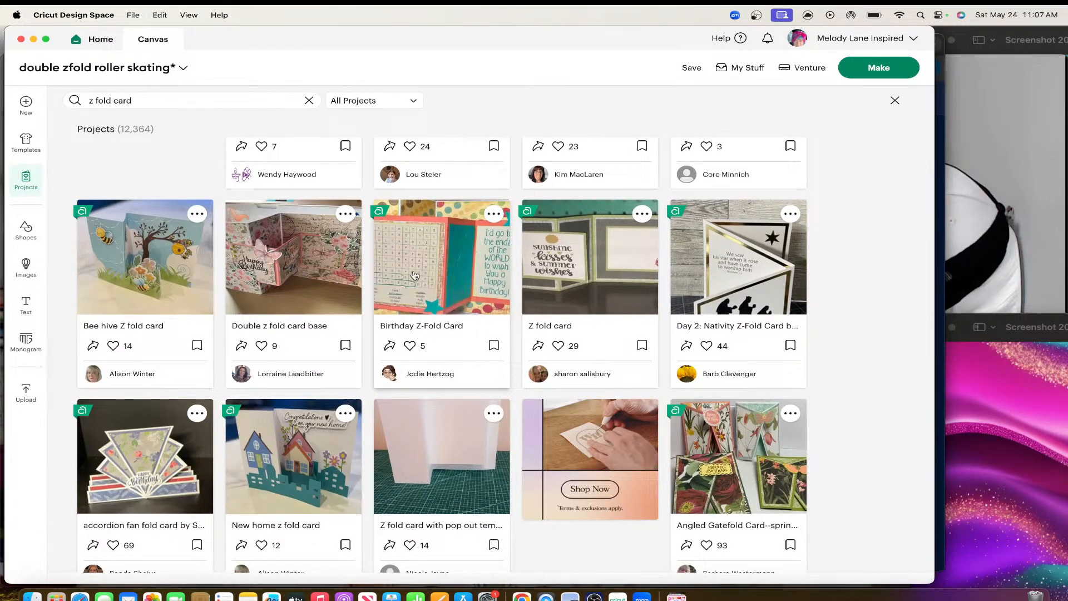
scroll(527, 323, "down", 5)
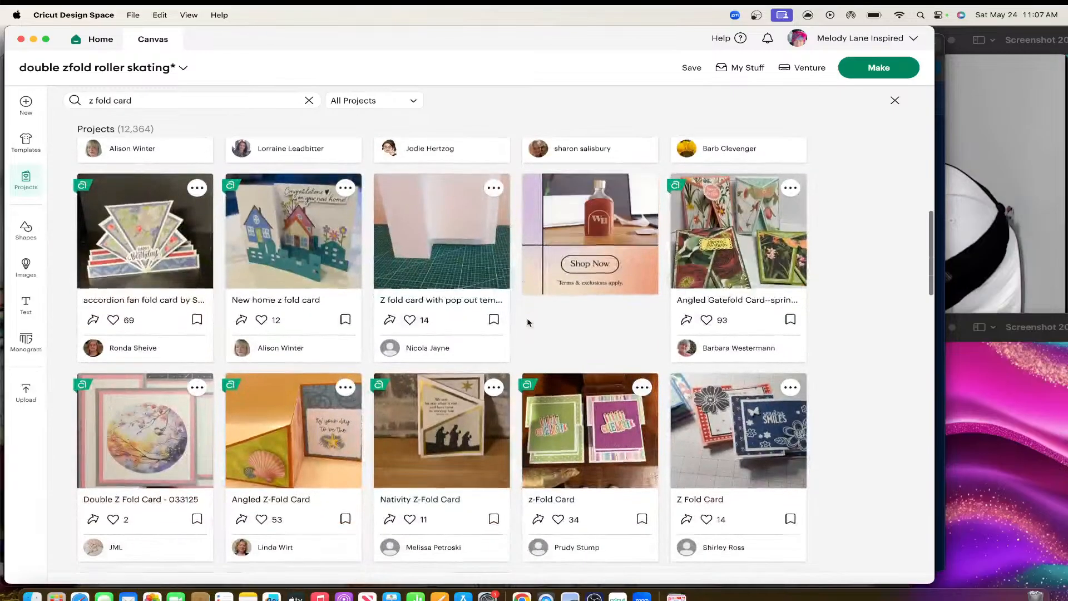
scroll(527, 322, "down", 4)
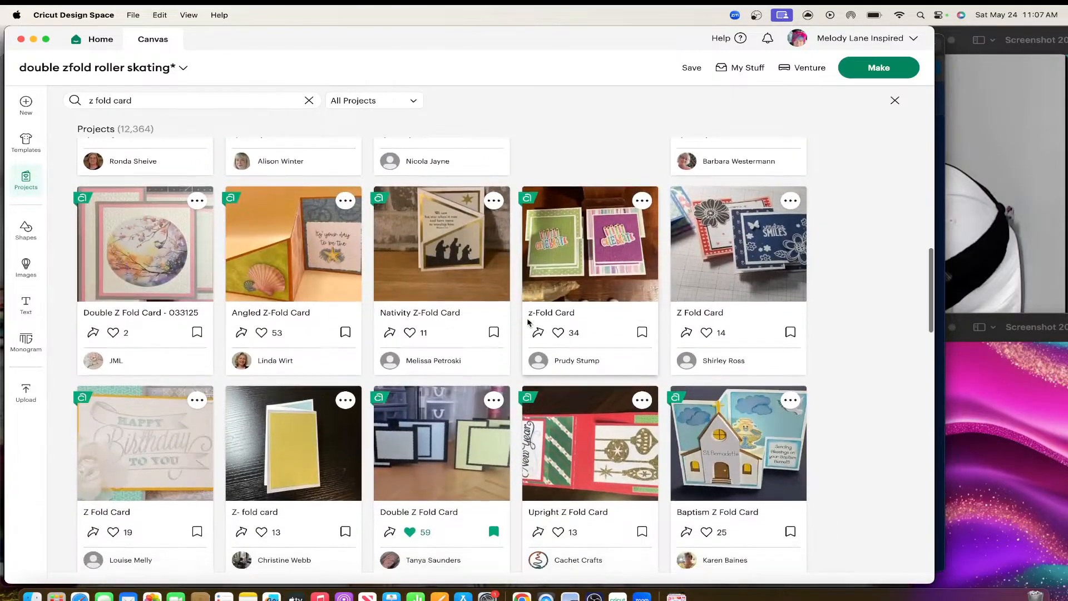
scroll(527, 323, "down", 2)
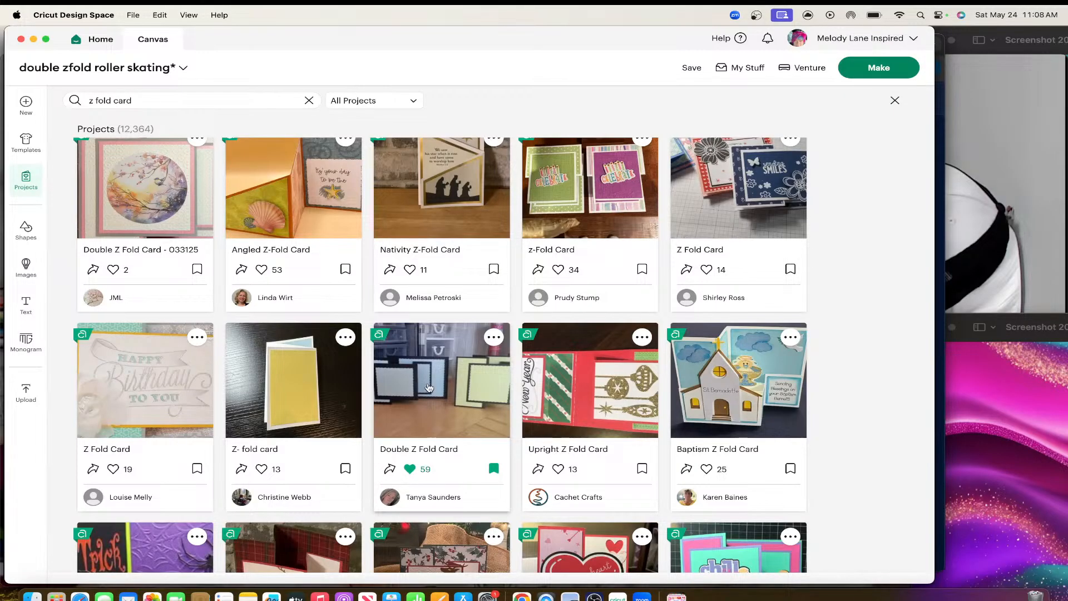
Open the details of the Double Z Fold Card project with the plain layered panels and look through its preview images.
left_click(429, 388)
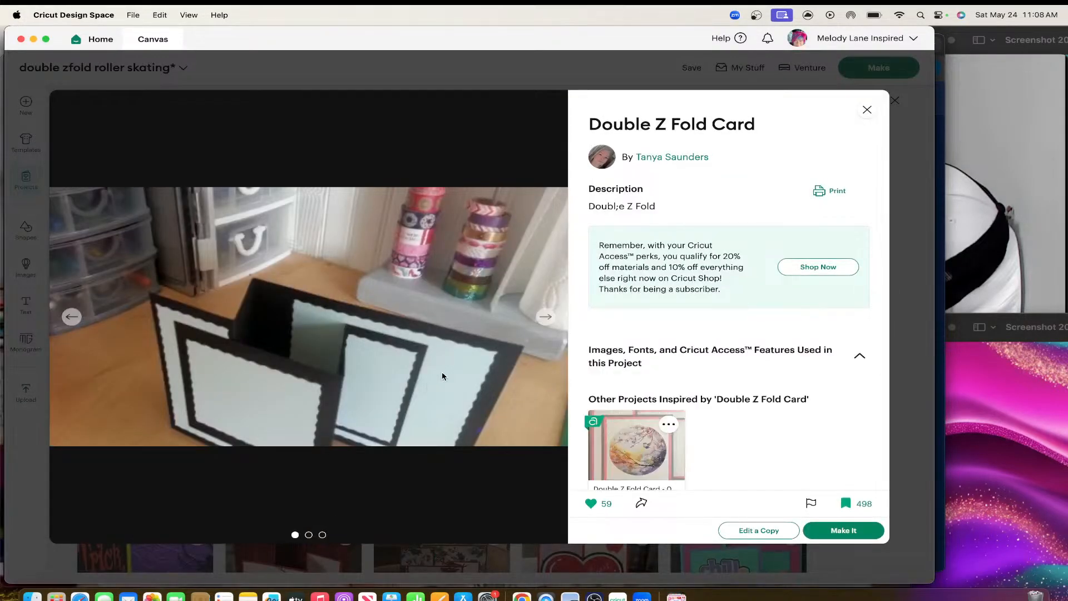
left_click(546, 317)
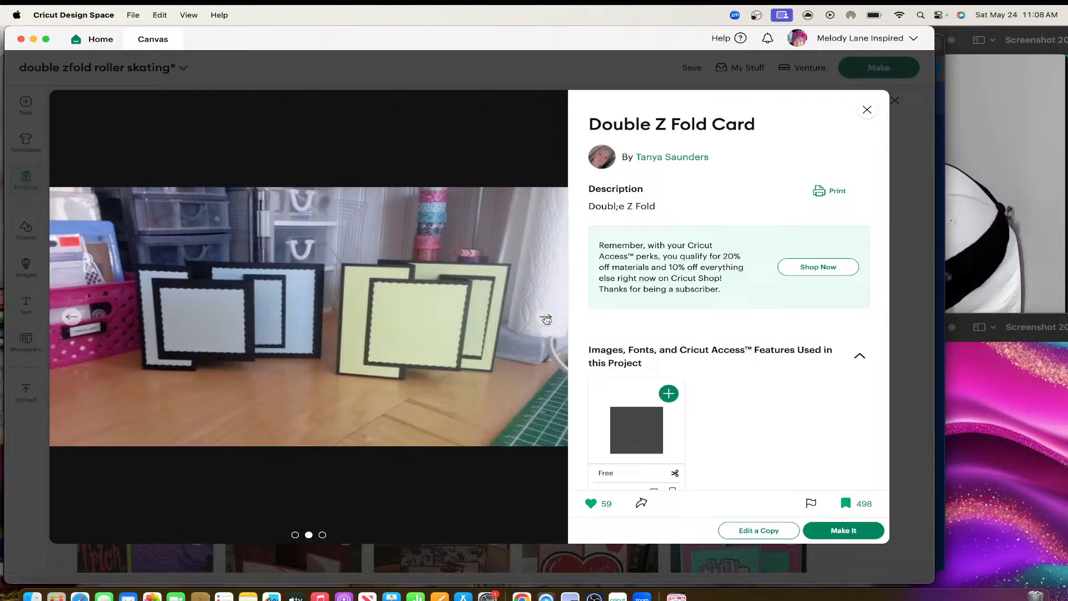
left_click(546, 319)
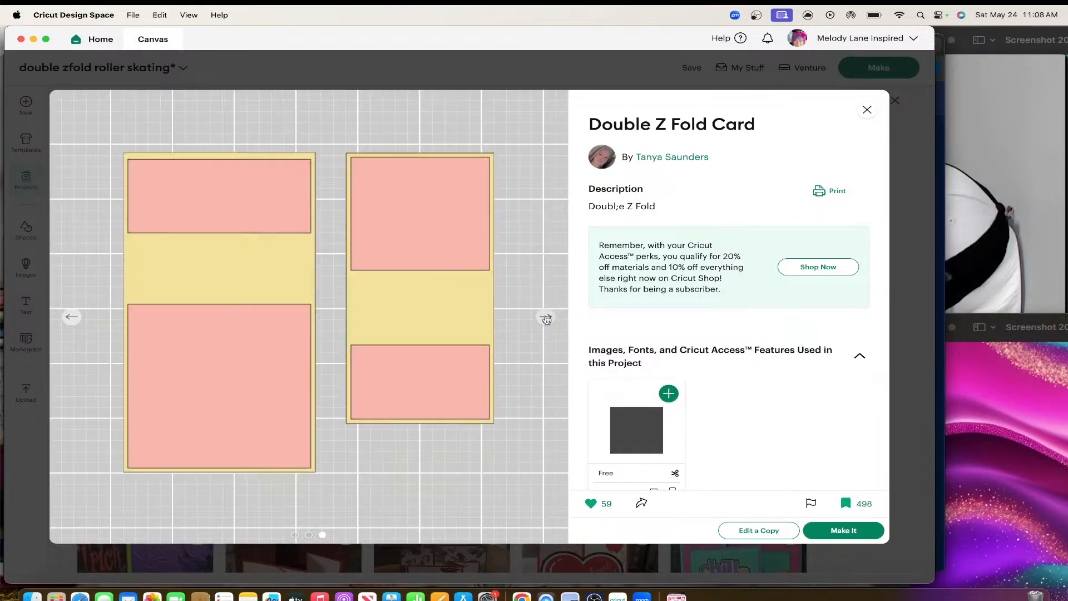
left_click(71, 315)
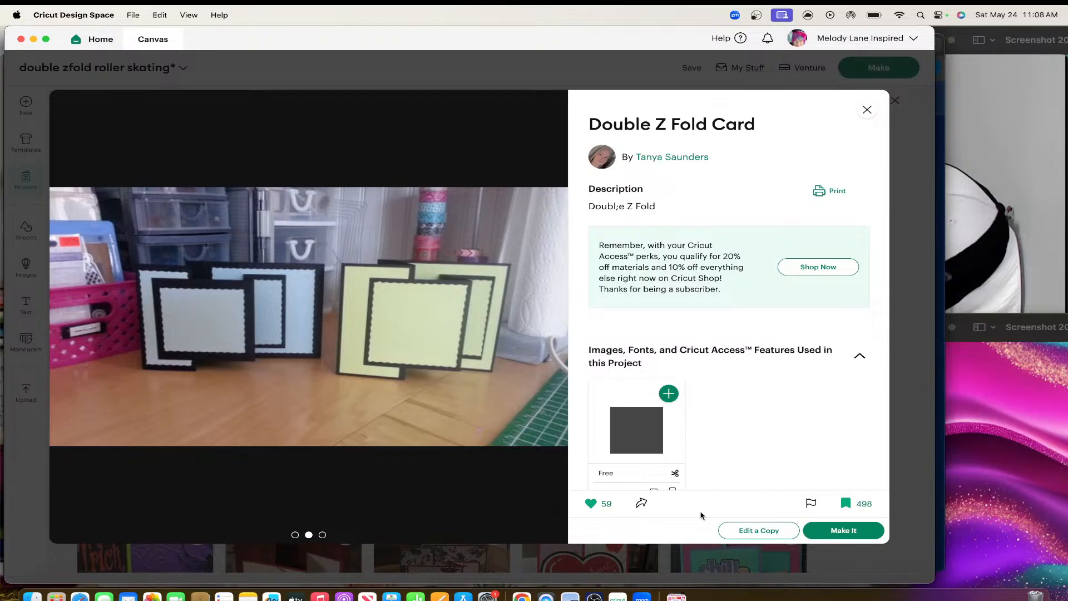
Open an editable copy of the Double Z Fold Card, saving the current project first, and nudge its larger yellow base.
left_click(756, 531)
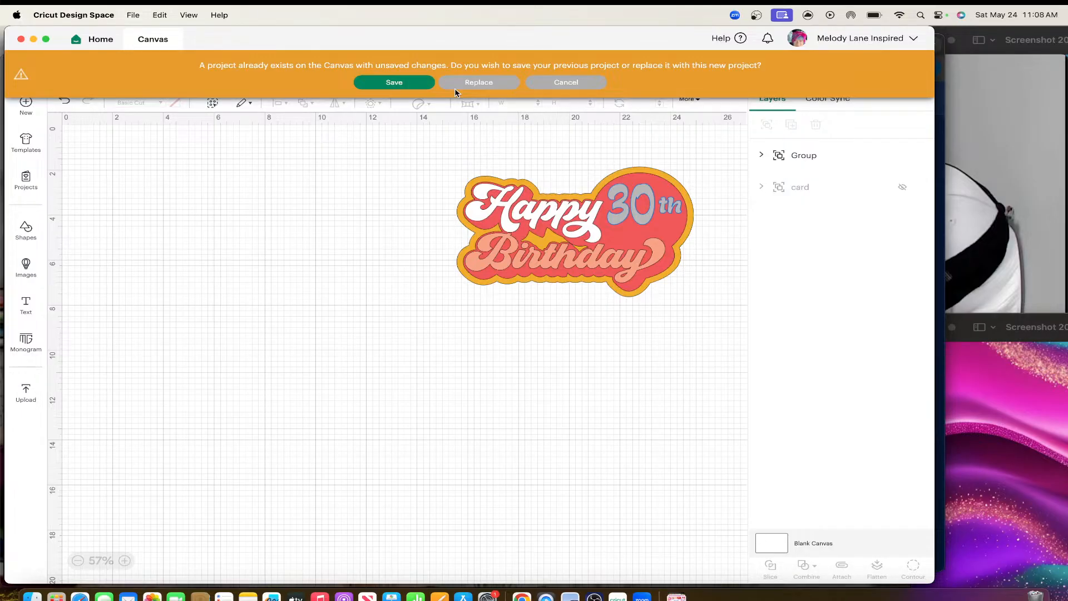
left_click(409, 83)
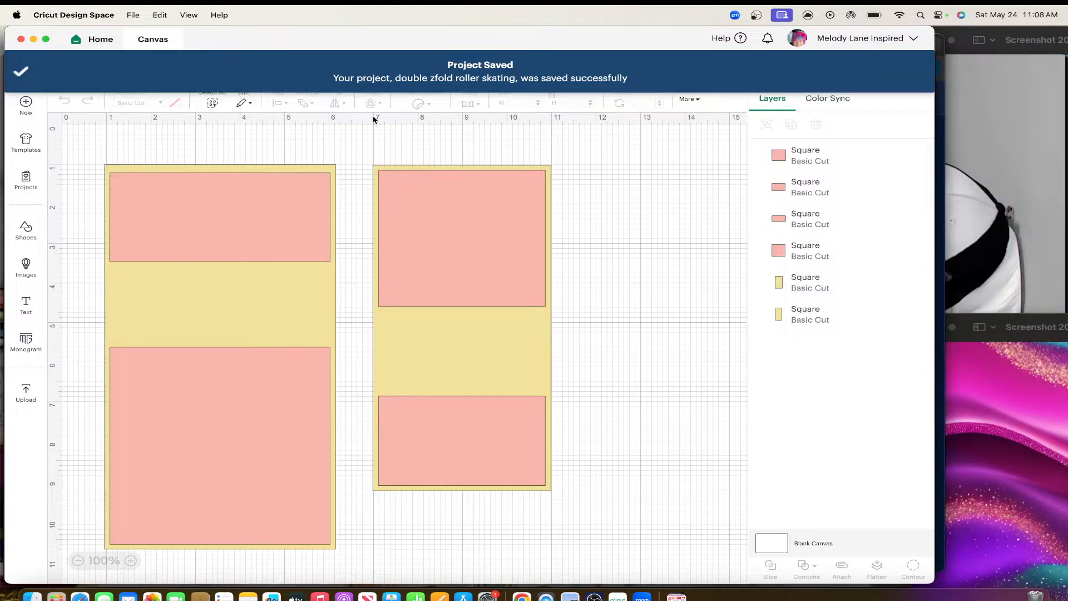
mouse_move(185, 164)
left_mouse_down()
mouse_move(255, 166)
mouse_move(186, 164)
mouse_move(305, 182)
mouse_move(395, 169)
mouse_move(193, 159)
mouse_move(248, 175)
mouse_move(202, 150)
mouse_move(167, 164)
mouse_move(256, 161)
mouse_move(215, 156)
mouse_move(186, 168)
left_mouse_up()
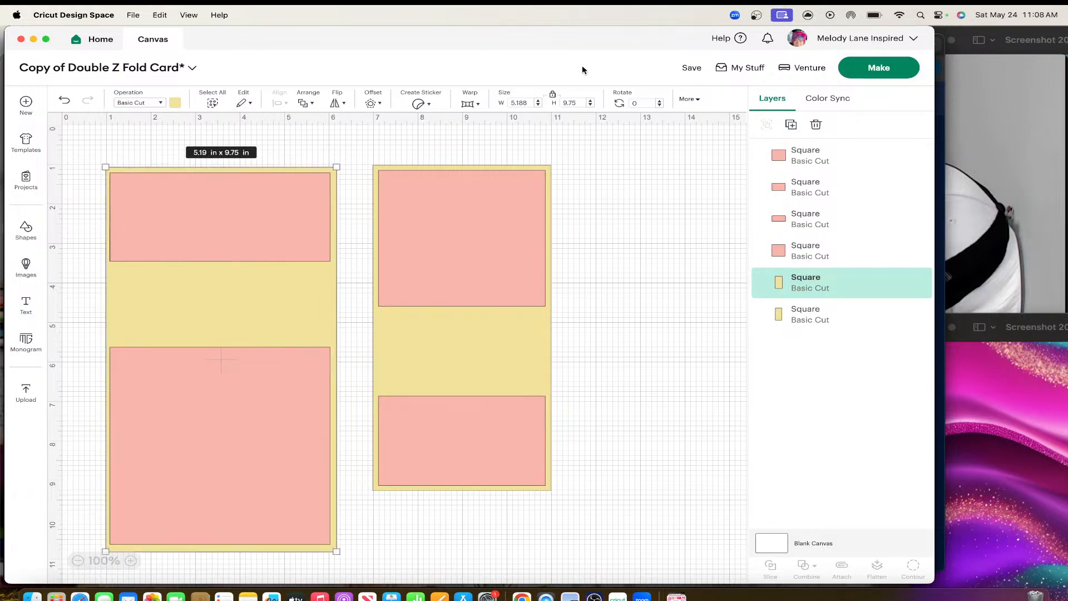
Open the details of the saved "double zfold roller skating" project from the personal projects.
left_click(749, 68)
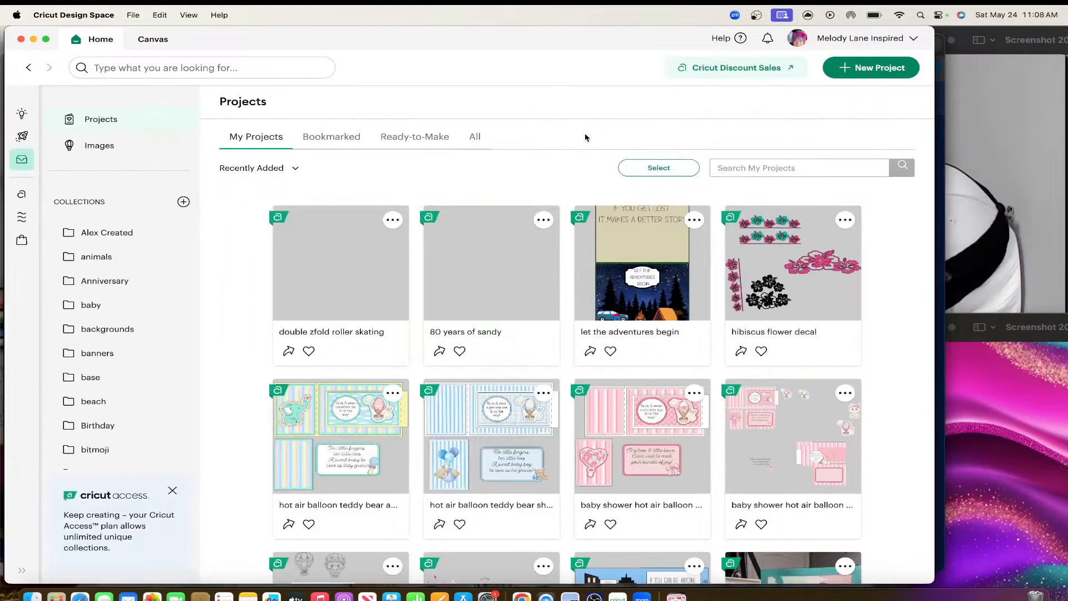
left_click(341, 269)
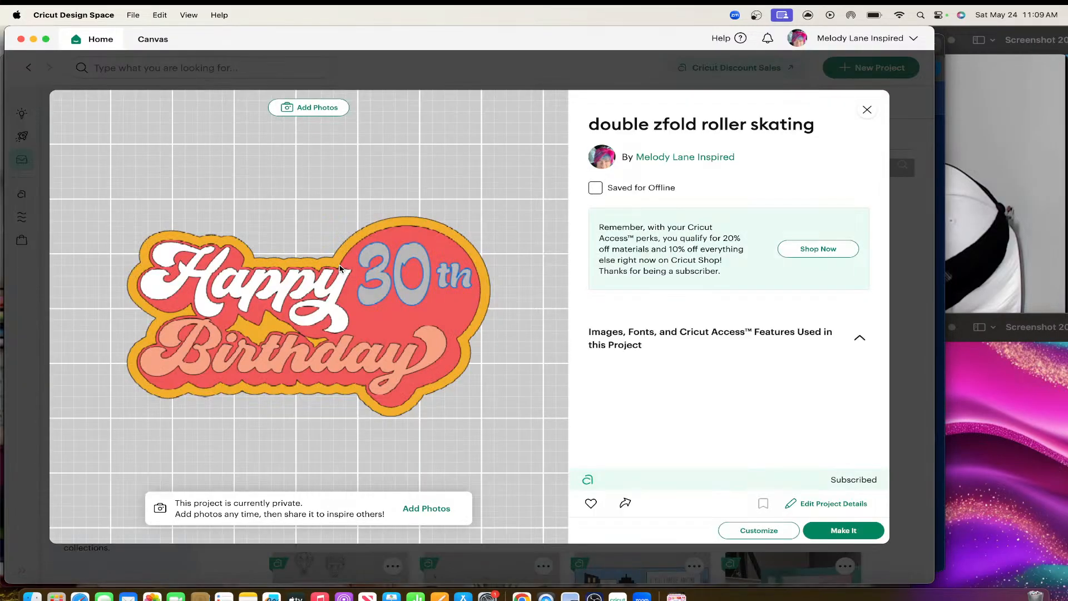
Open the "double zfold roller skating" project for editing, replacing the unsaved project on the canvas.
left_click(761, 530)
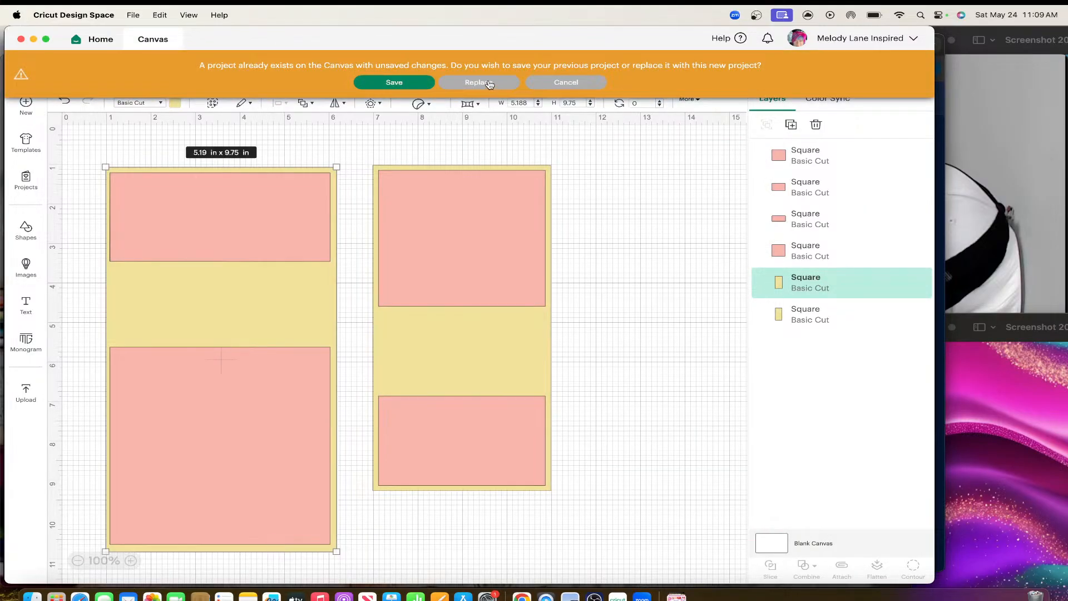
left_click(489, 84)
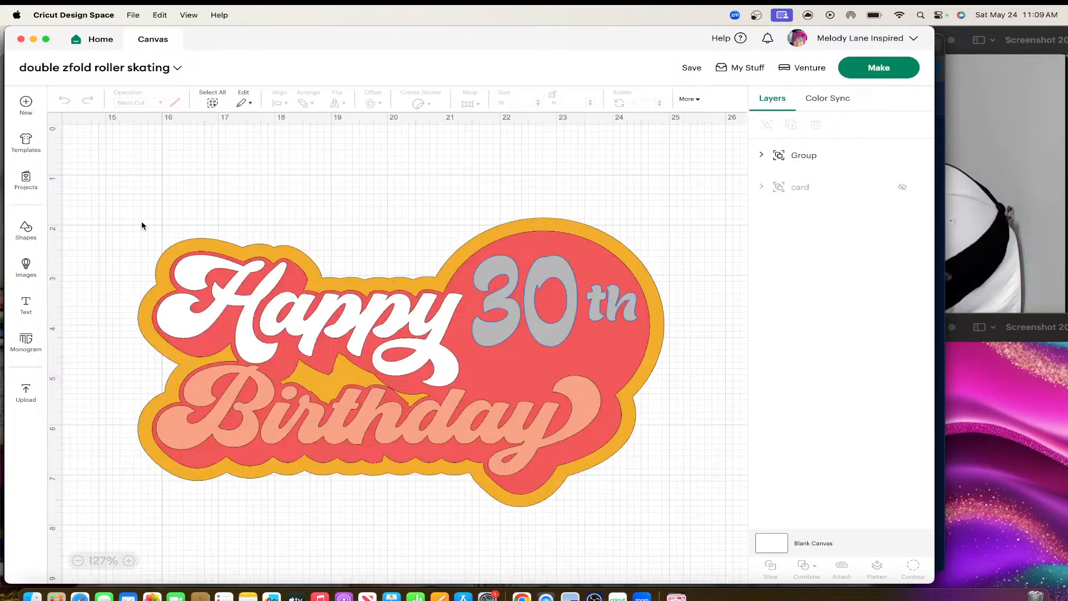
Search the project library for "z fold card" and open the details of the z-Fold Card showing the two Celebrate cards.
left_click(26, 190)
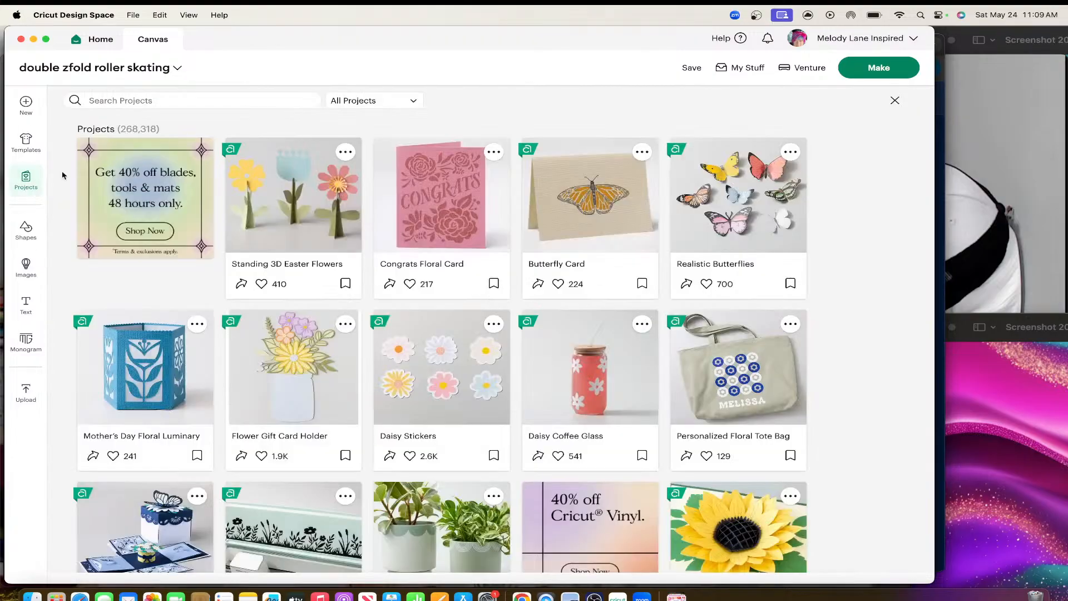
left_click(168, 100)
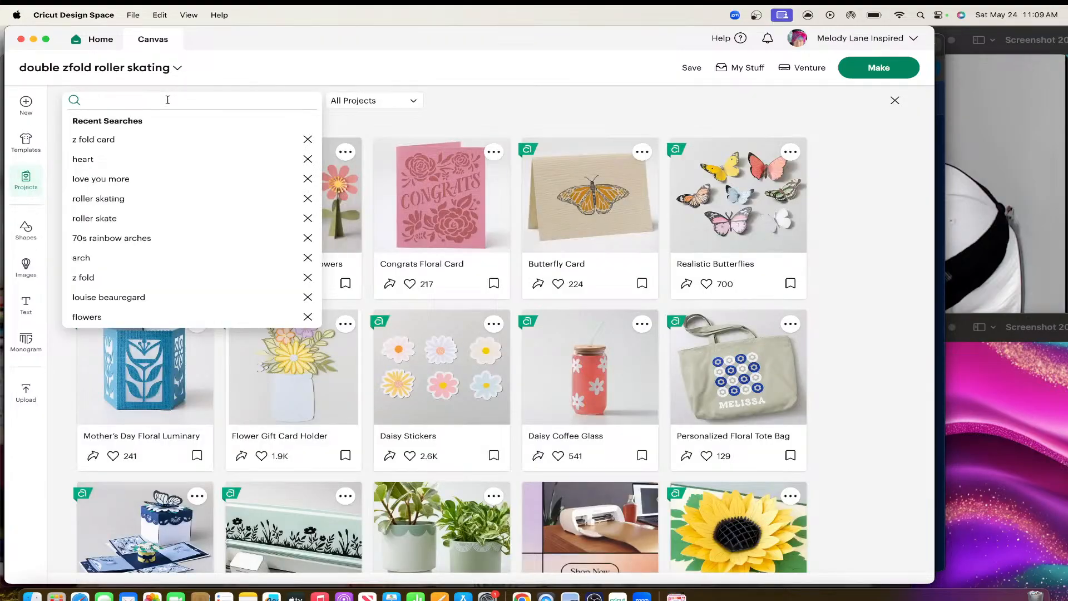
left_click(155, 142)
scroll(497, 281, "down", 10)
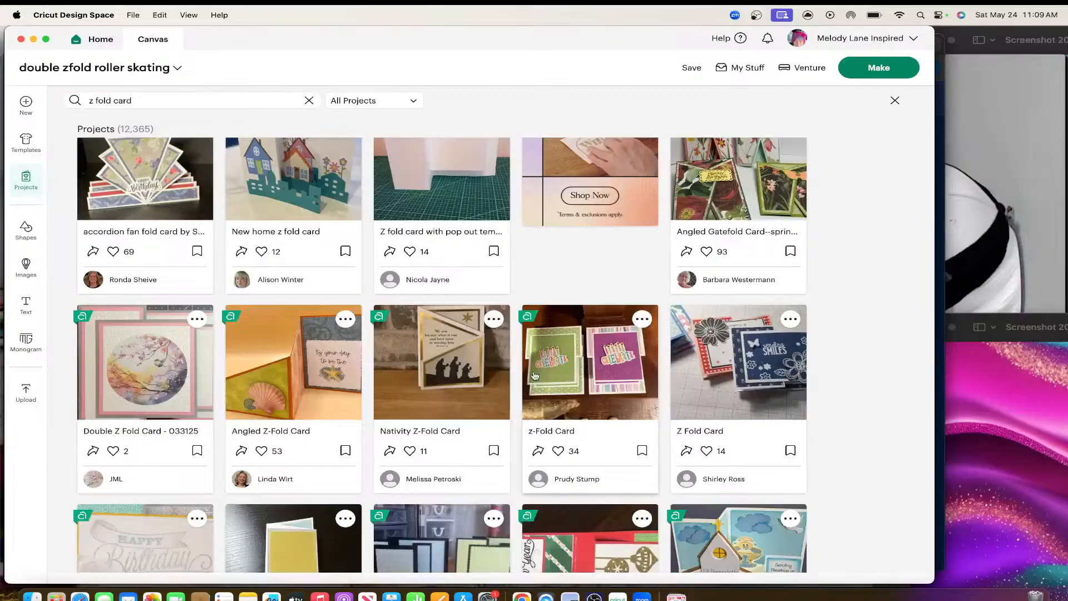
scroll(582, 359, "down", 2)
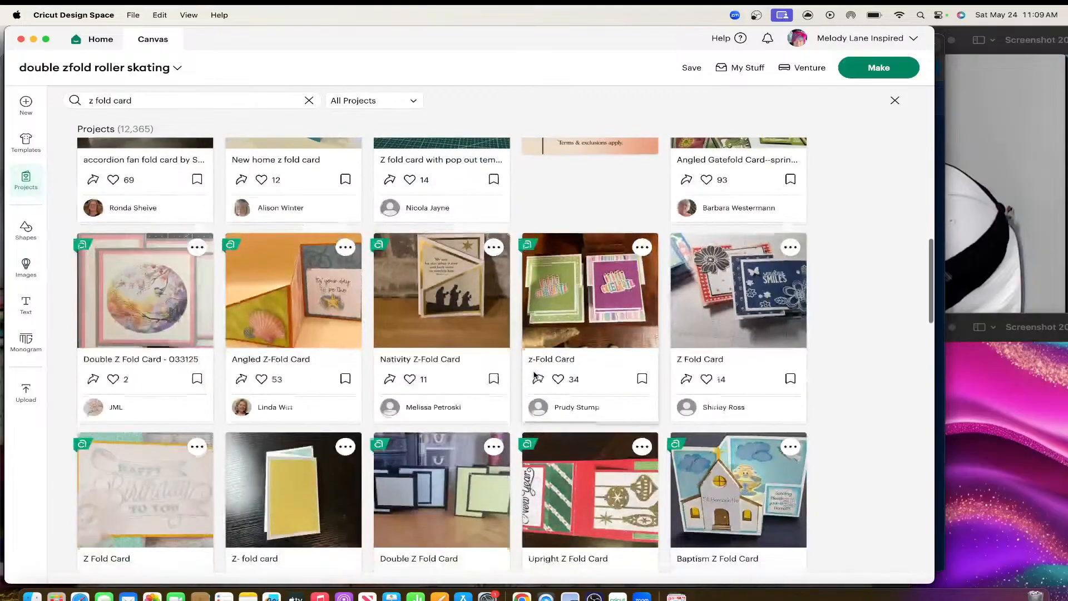
left_click(580, 288)
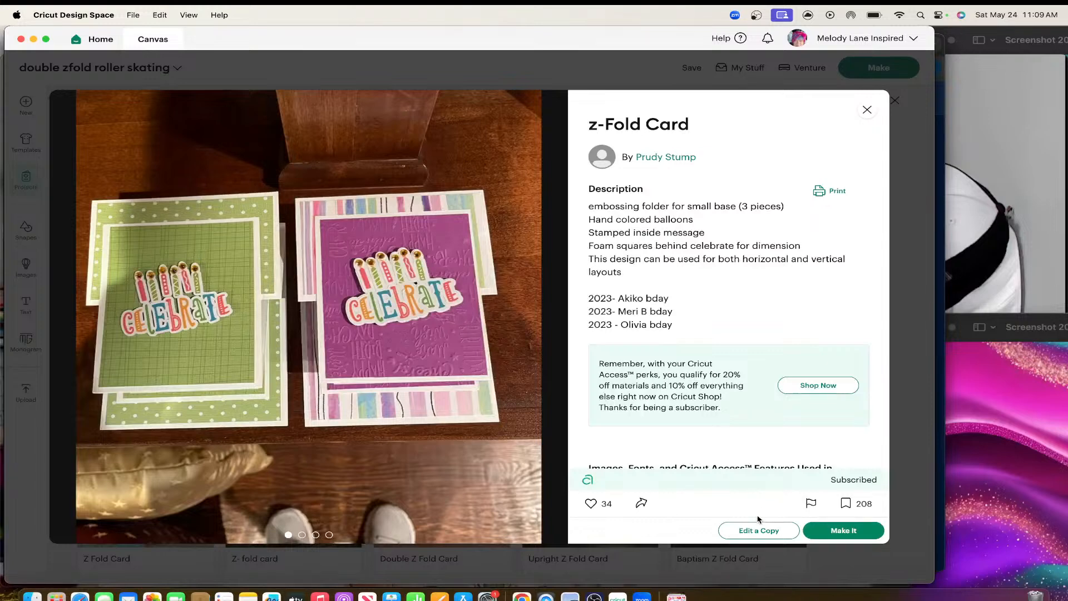
Check the z-Fold Card's preview images and open an editable copy of the project.
left_click(546, 318)
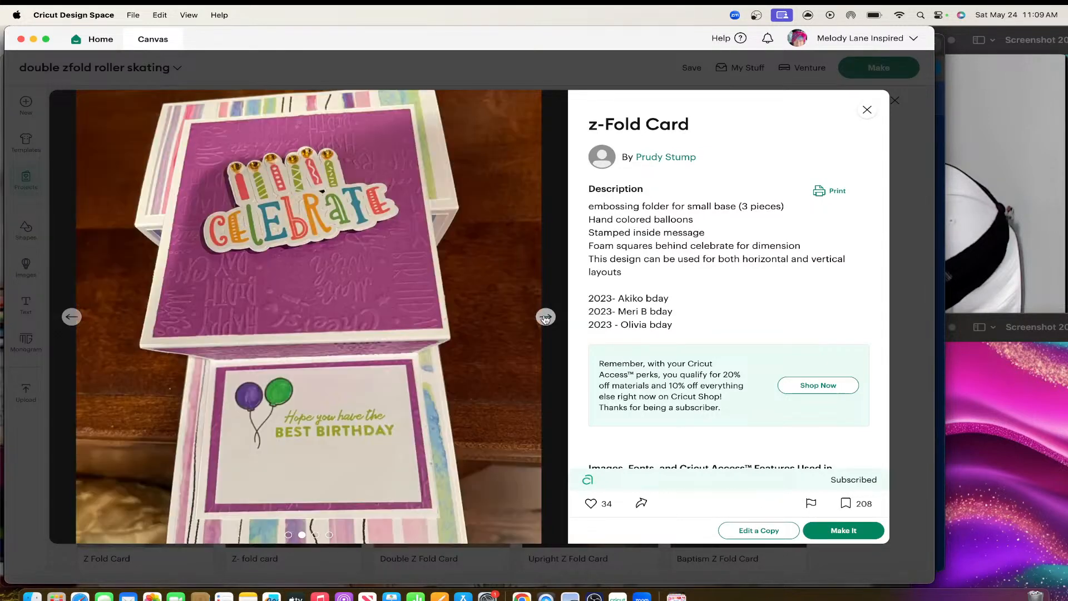
left_click(72, 317)
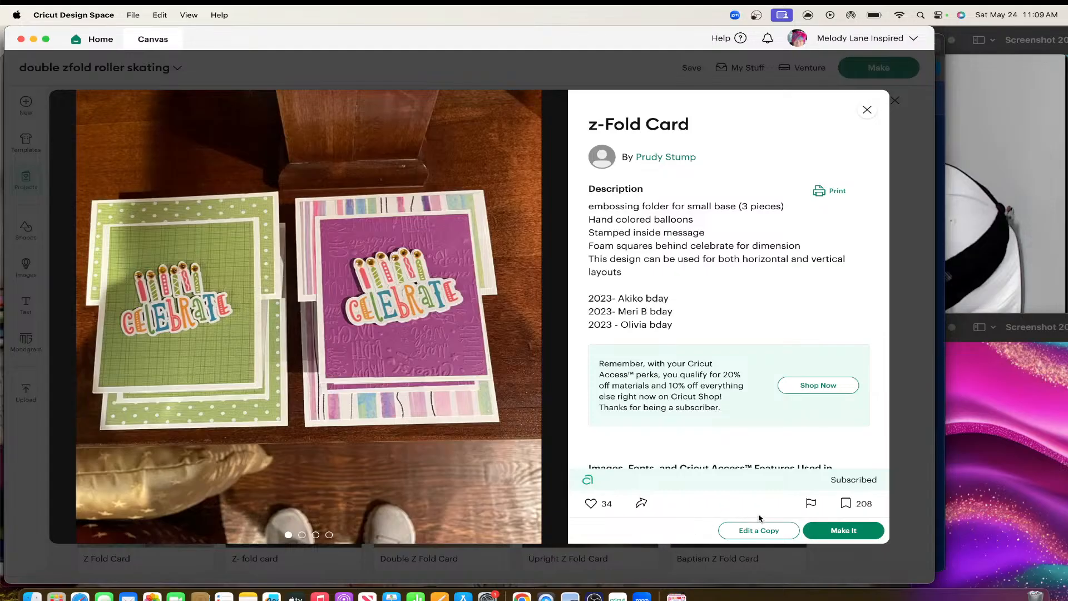
left_click(764, 530)
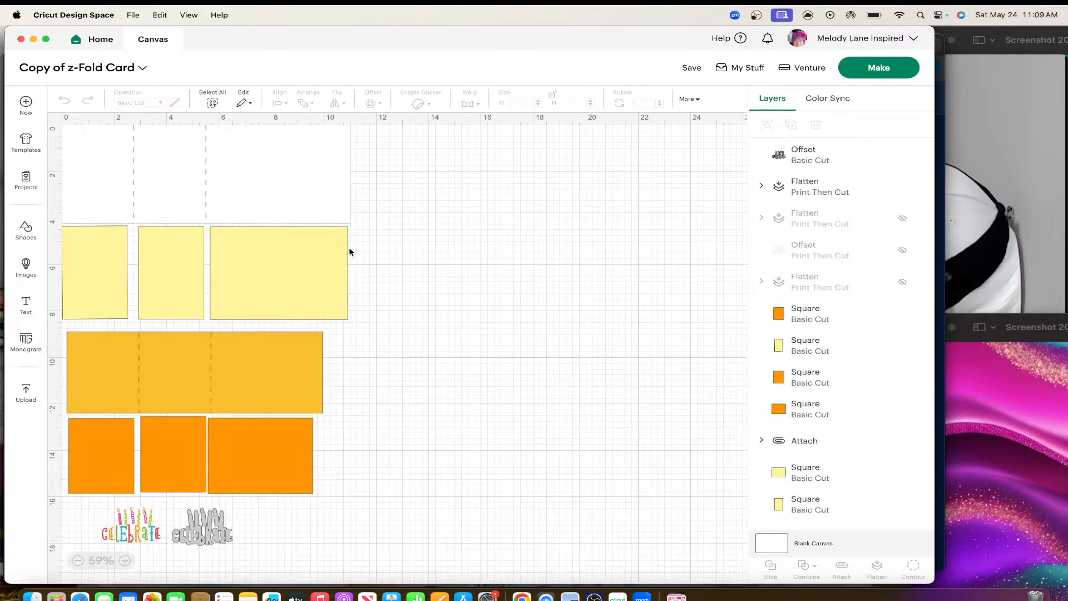
Move the white and yellow scored card bases clear of the other pieces, then group and copy them.
left_click_drag(211, 197, 548, 226)
left_click_drag(253, 362, 619, 312)
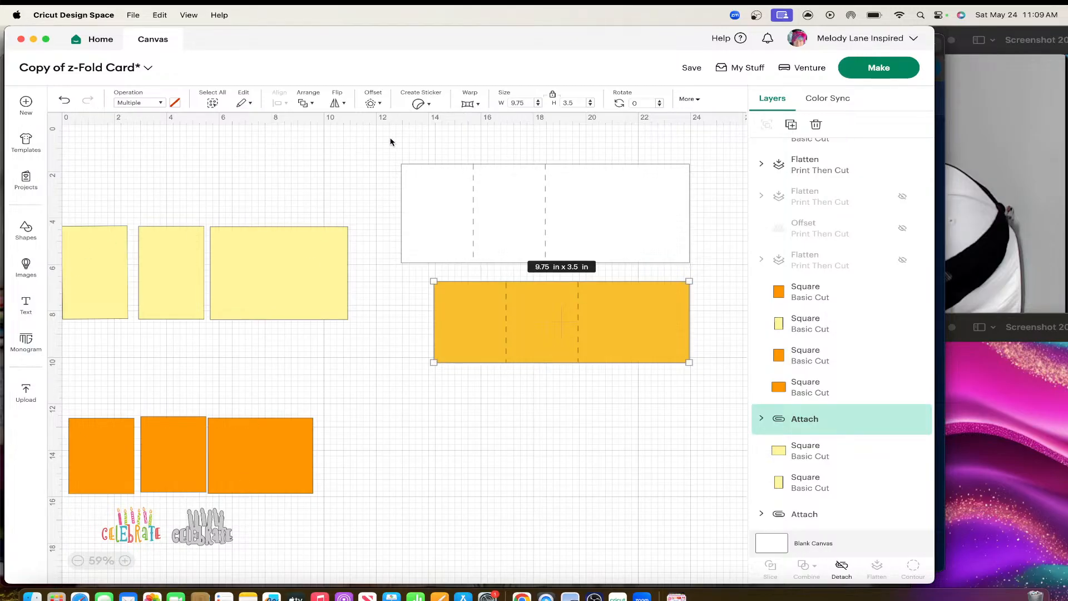
left_click_drag(391, 142, 718, 392)
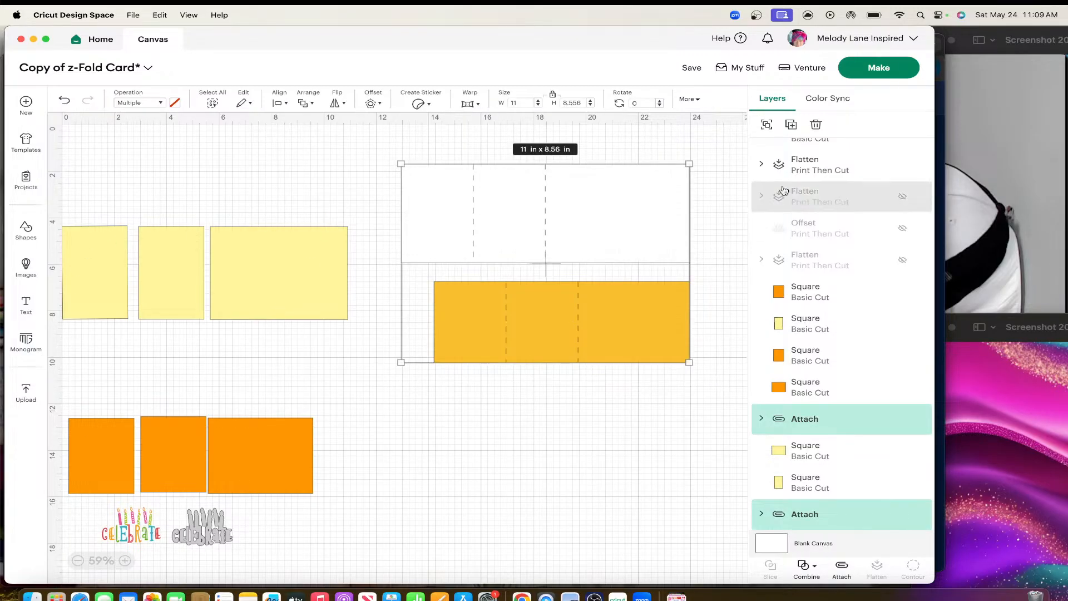
left_click(766, 125)
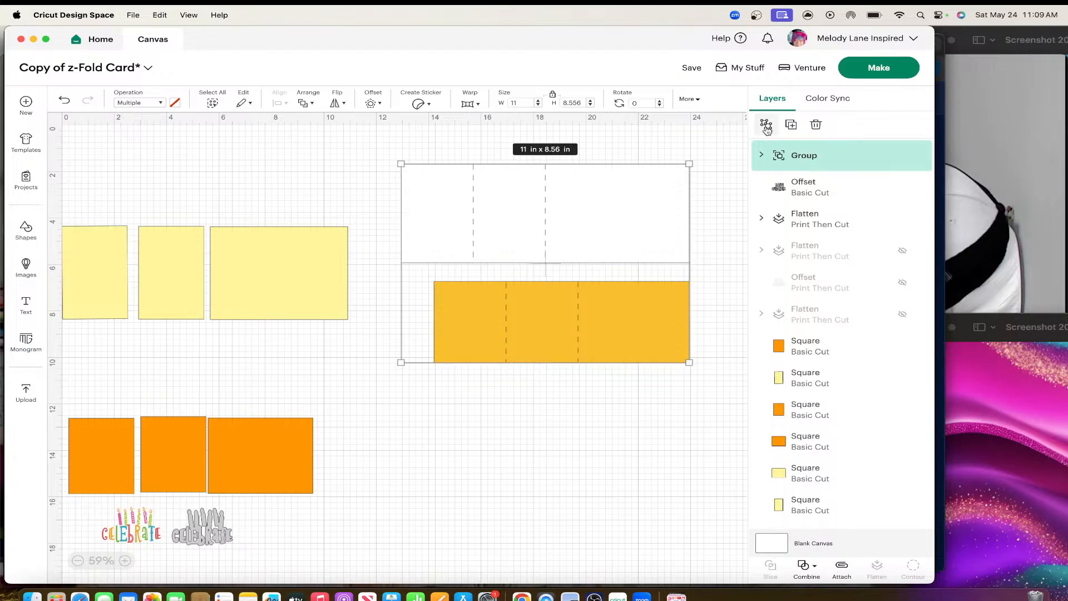
right_click(563, 219)
left_click(598, 256)
Reopen the saved "double zfold roller skating" project for editing, replacing the unsaved z-Fold Card copy.
left_click(738, 67)
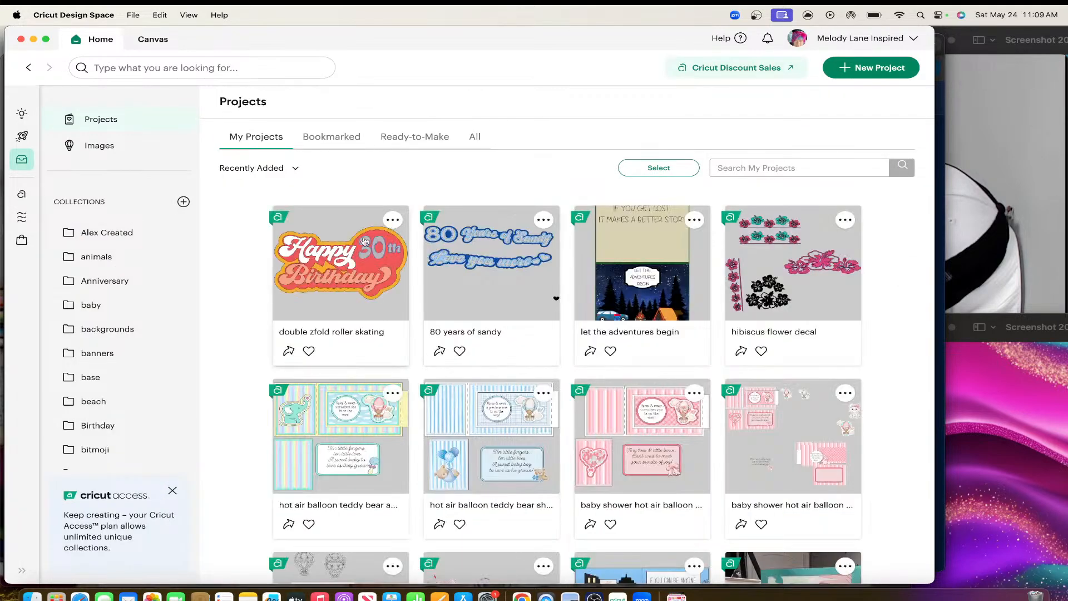
left_click(364, 240)
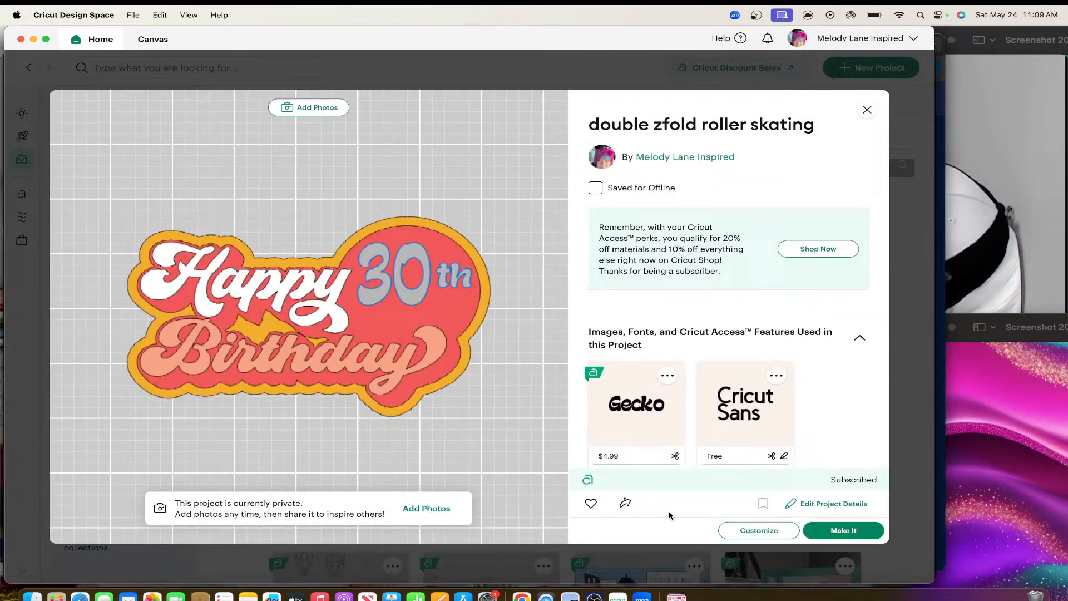
left_click(758, 530)
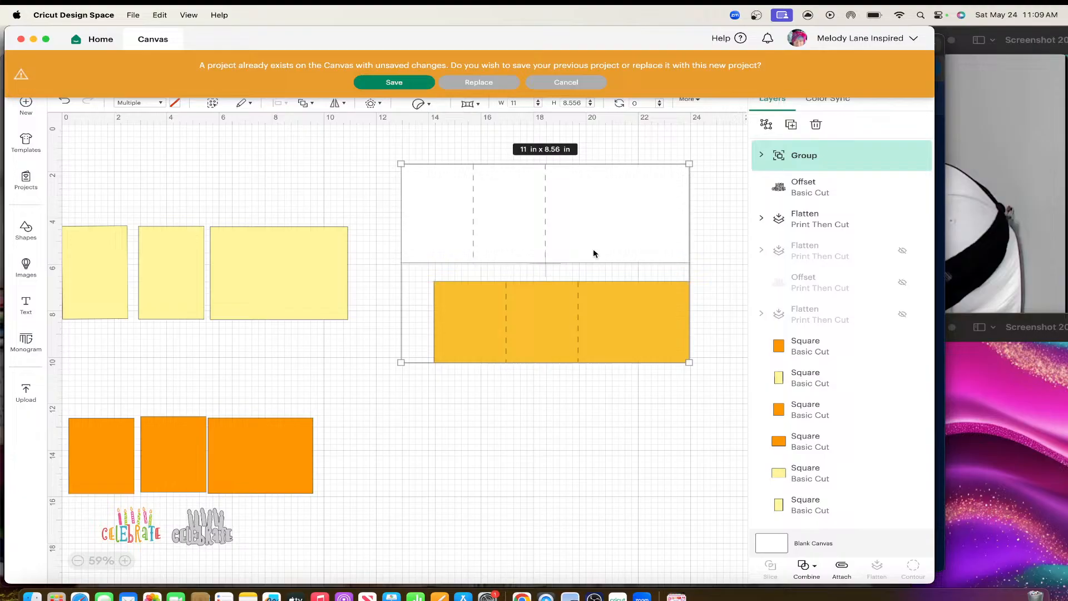
left_click(477, 81)
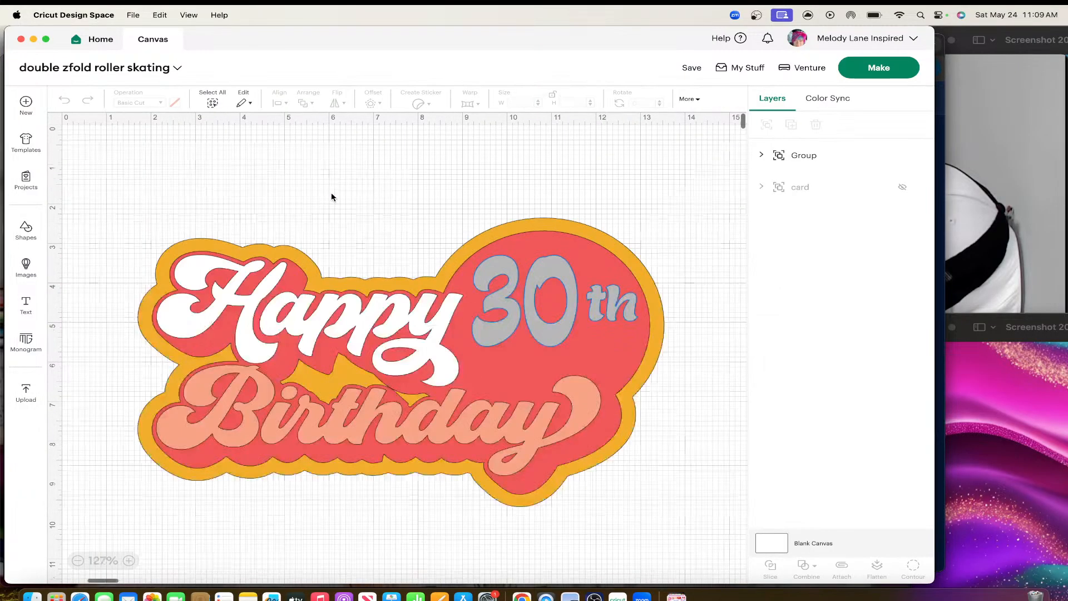
Paste the copied card bases into the roller skating project and move them and the birthday title clear of each other.
right_click(332, 193)
left_click(372, 272)
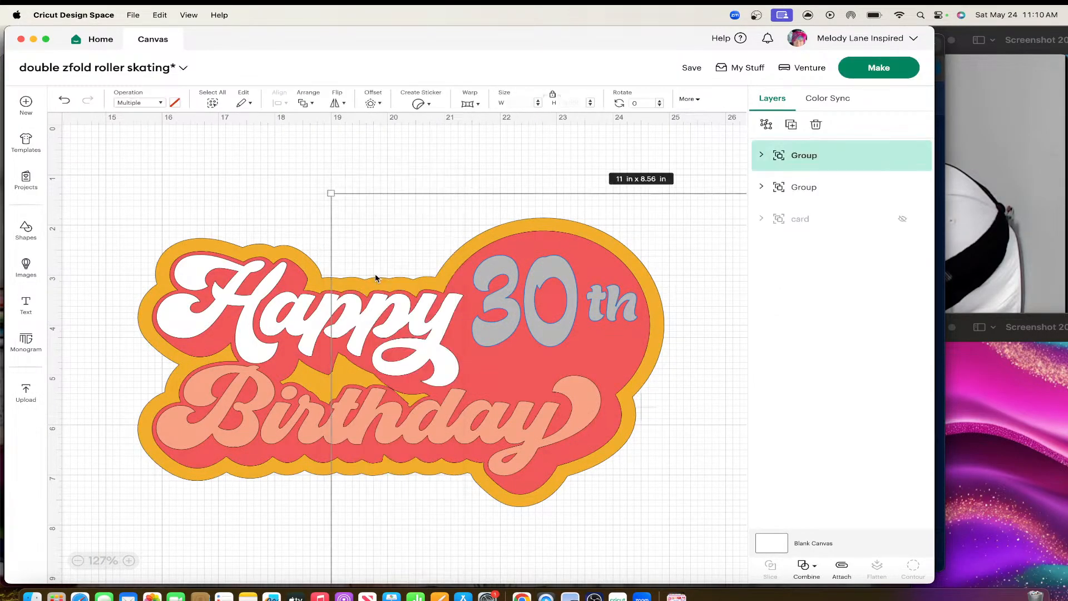
left_click_drag(389, 265, 226, 227)
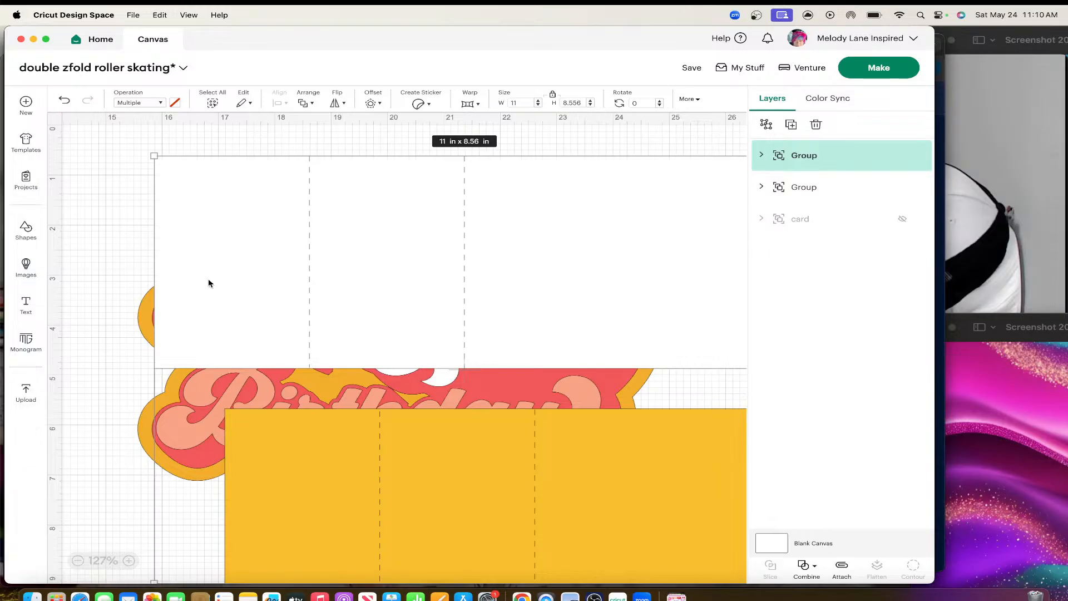
left_click_drag(207, 282, 480, 295)
left_click_drag(247, 301, 262, 460)
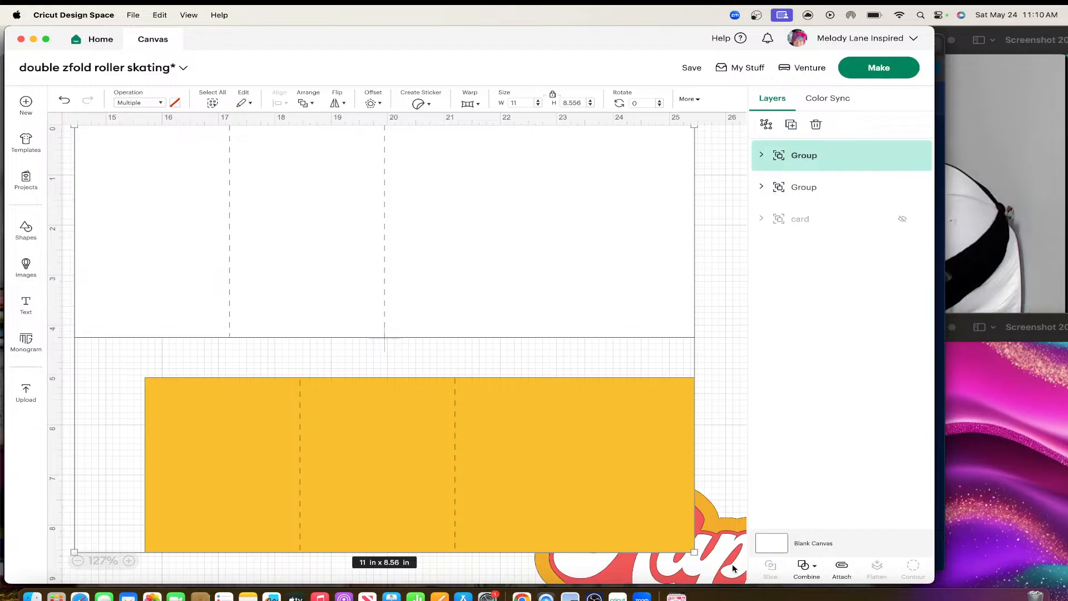
left_click_drag(729, 566, 953, 599)
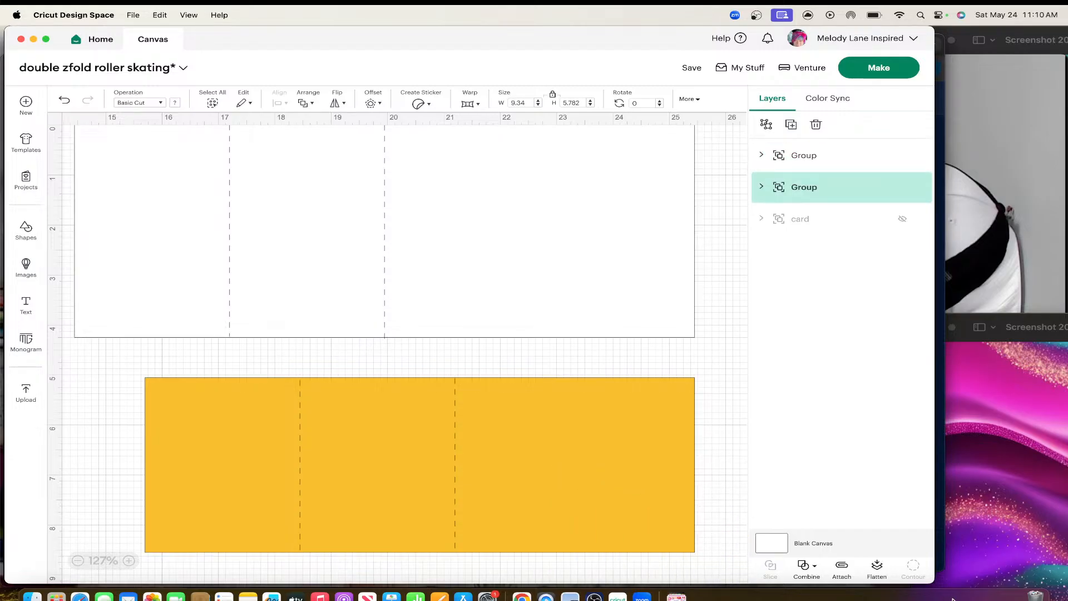
left_click_drag(592, 289, 600, 305)
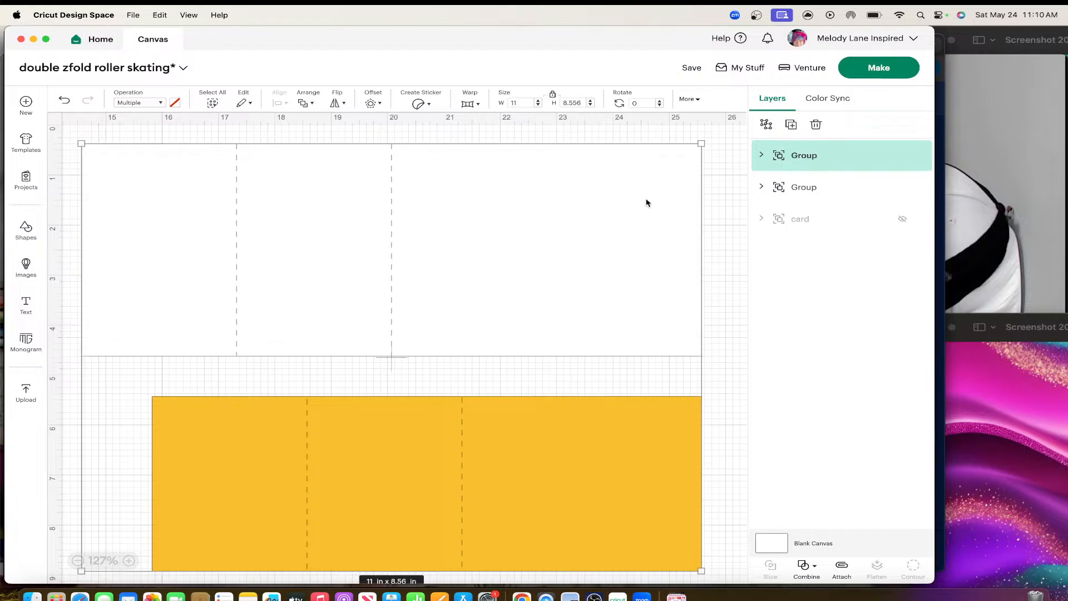
Ungroup the two card bases and move the yellow base closer beneath the white one.
left_click(766, 124)
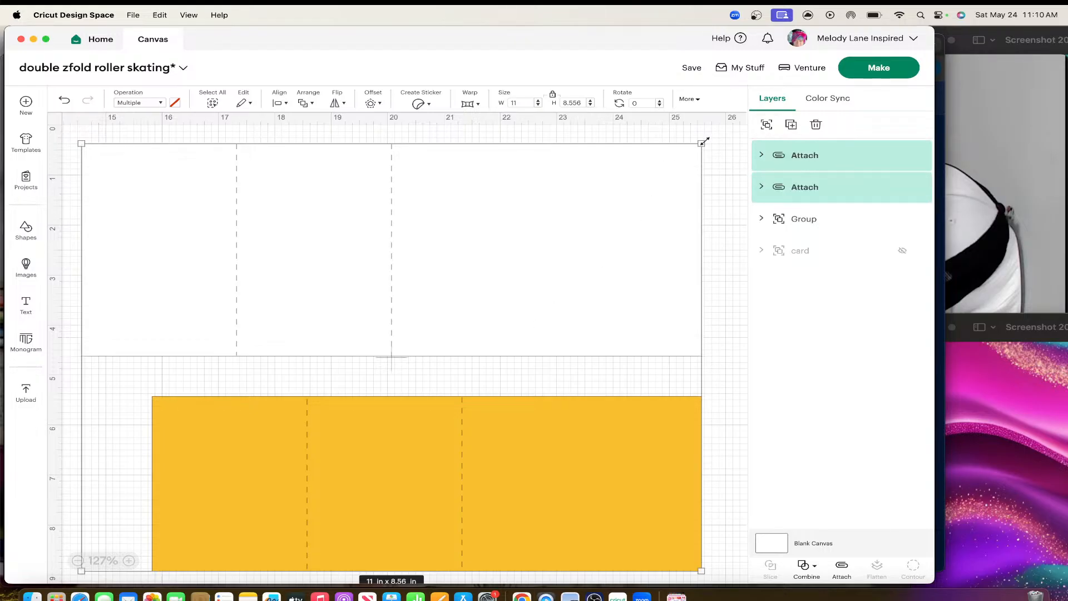
left_click(722, 143)
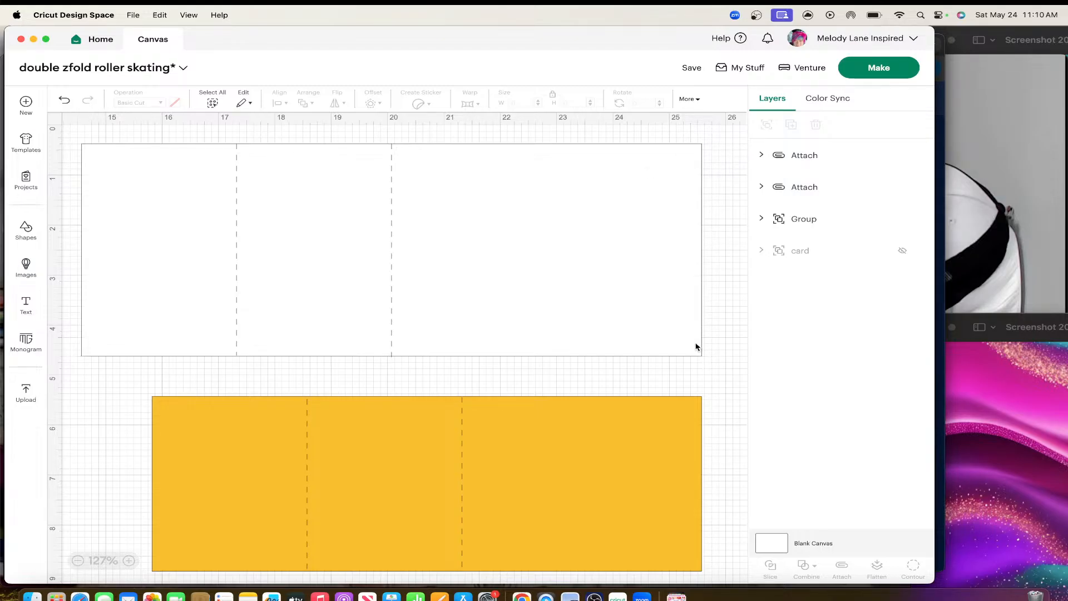
left_click_drag(532, 432, 473, 412)
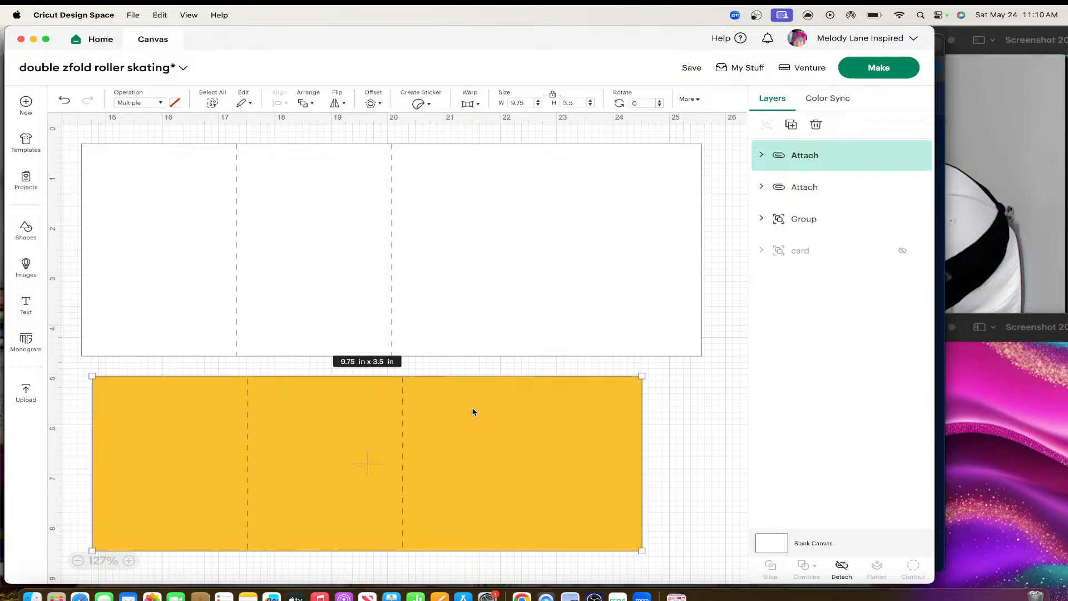
Create an inward offset of -0.097 in on the white scored base to form its three layered panels.
left_click_drag(411, 222, 412, 222)
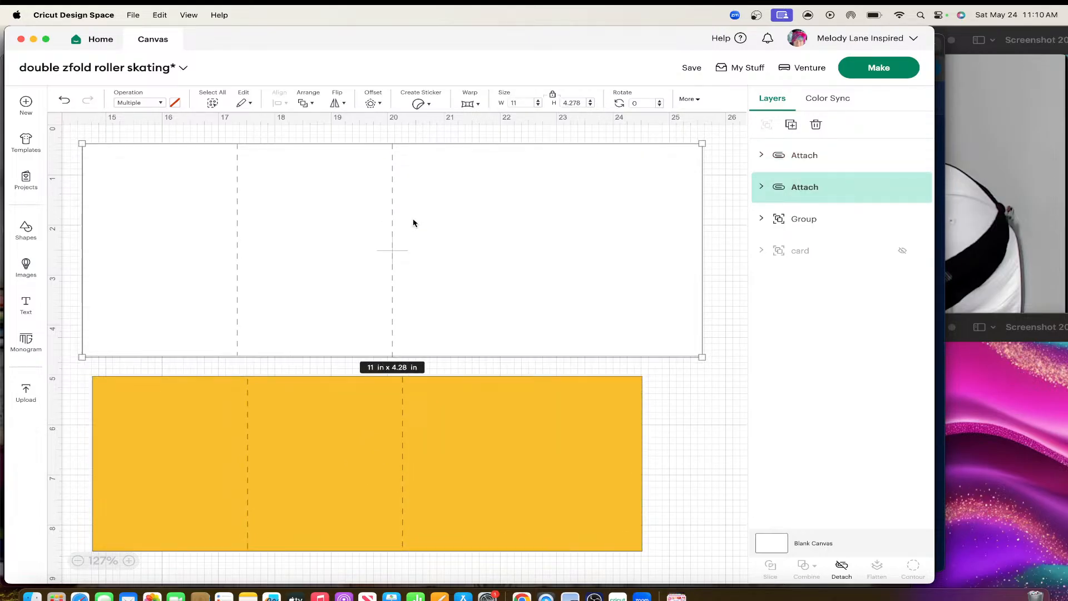
left_click(373, 104)
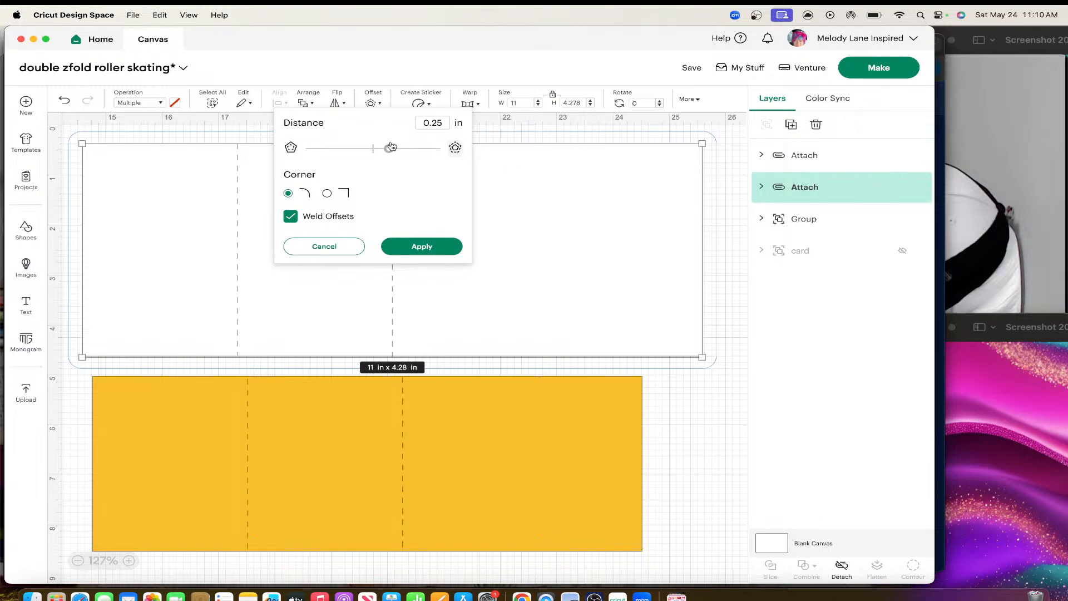
left_click_drag(386, 150, 368, 152)
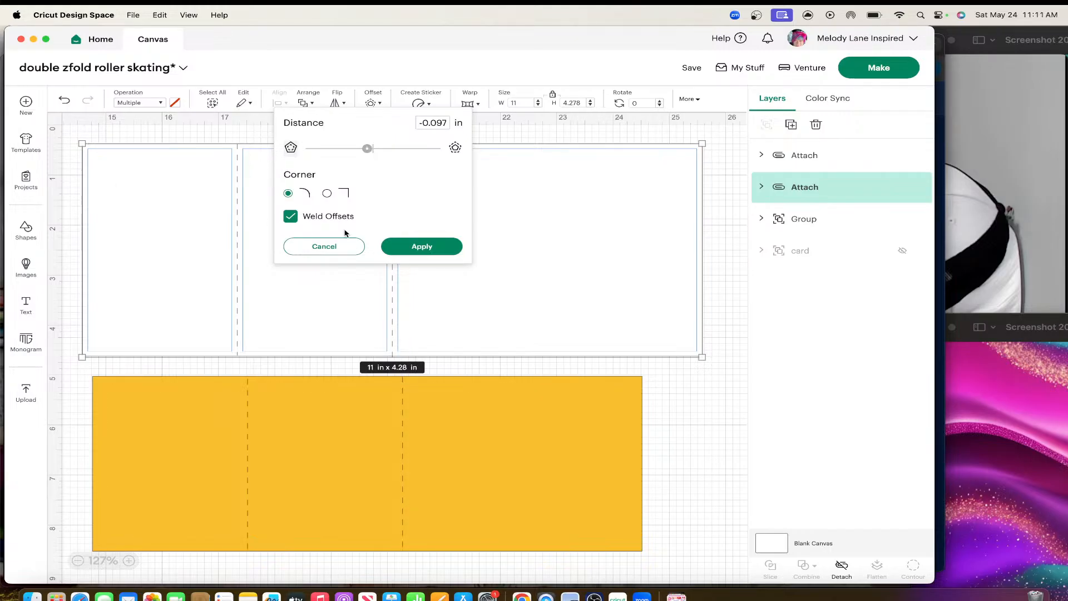
left_click(420, 246)
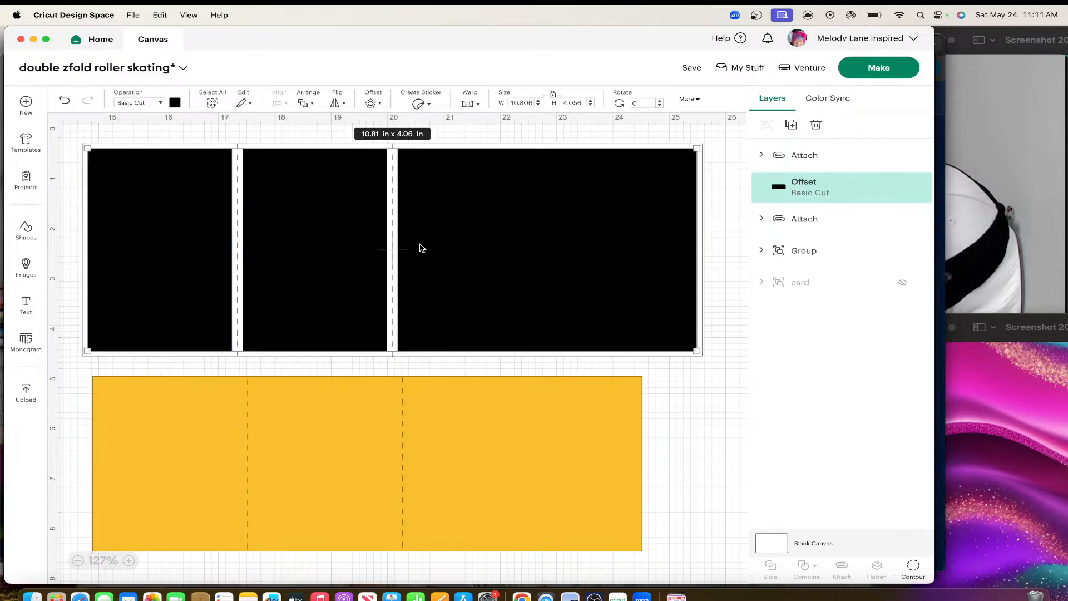
Recolor the offset panels on the white base pink.
left_click(175, 102)
left_click(220, 149)
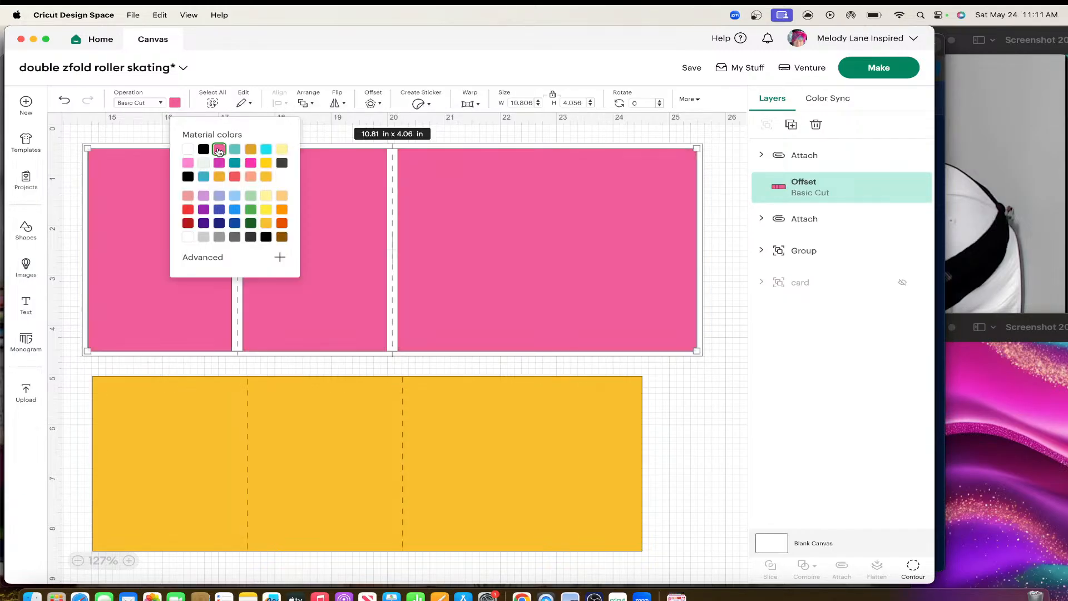
left_click(672, 415)
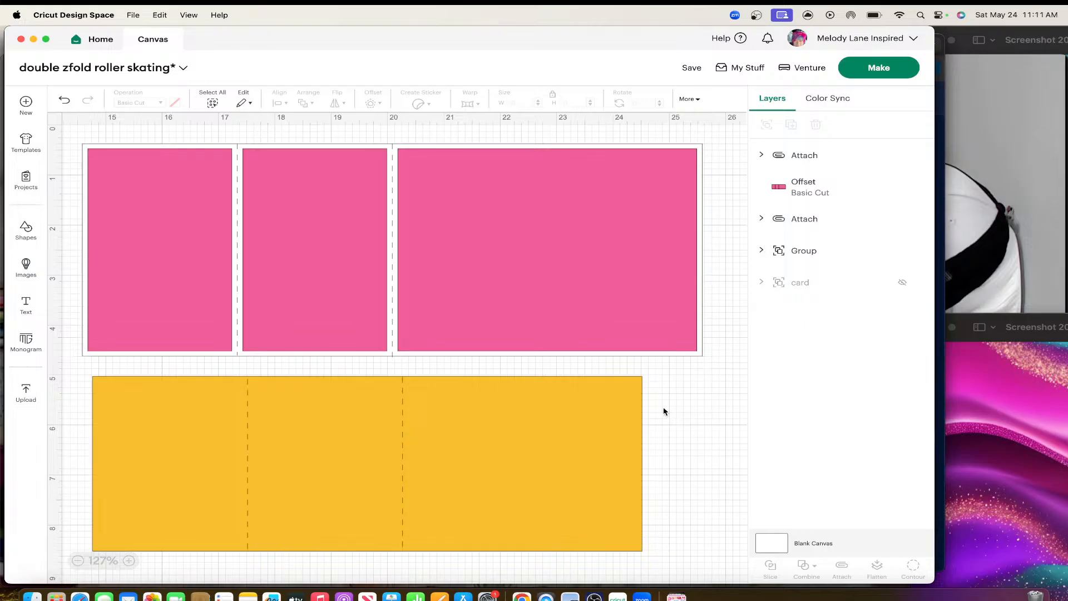
Move the yellow base aside, then group the pink panels with their white base and rotate the group to about 270°.
left_click_drag(394, 457, 941, 447)
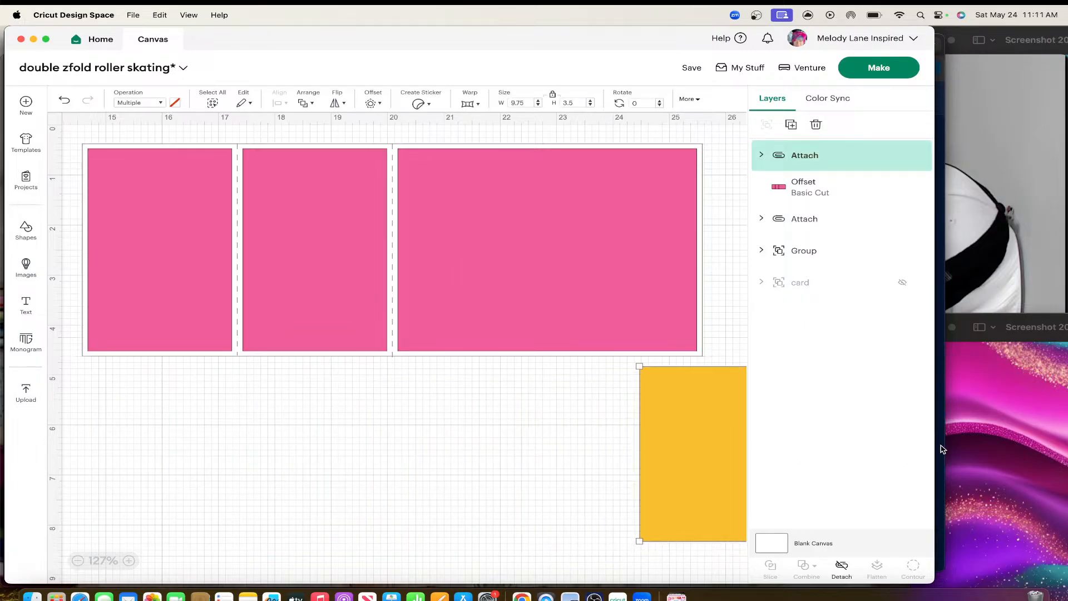
left_click_drag(76, 131, 711, 360)
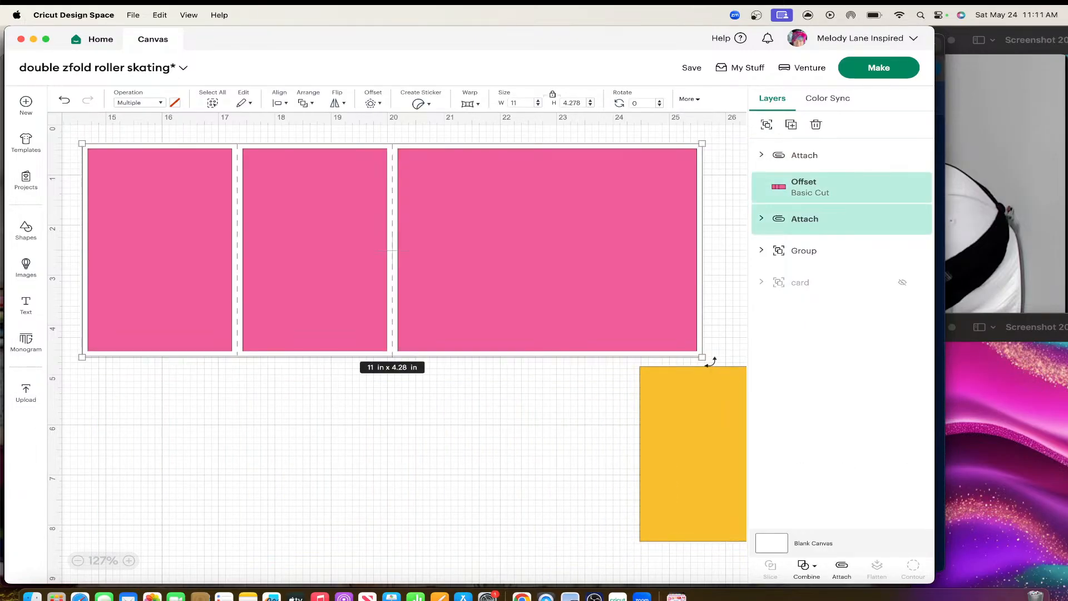
left_click(767, 124)
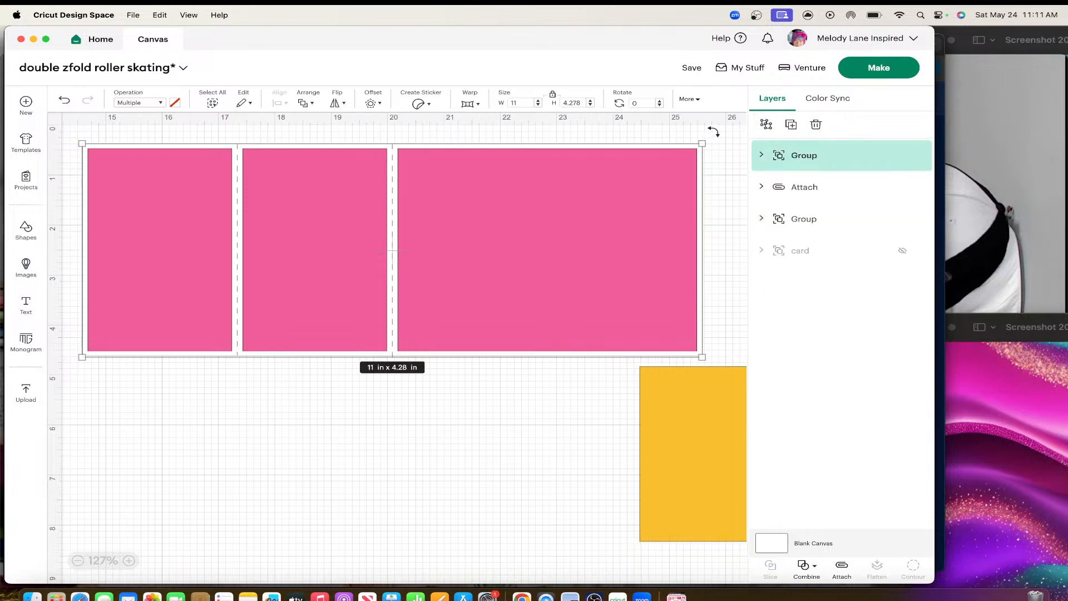
left_click_drag(714, 132, 319, 94)
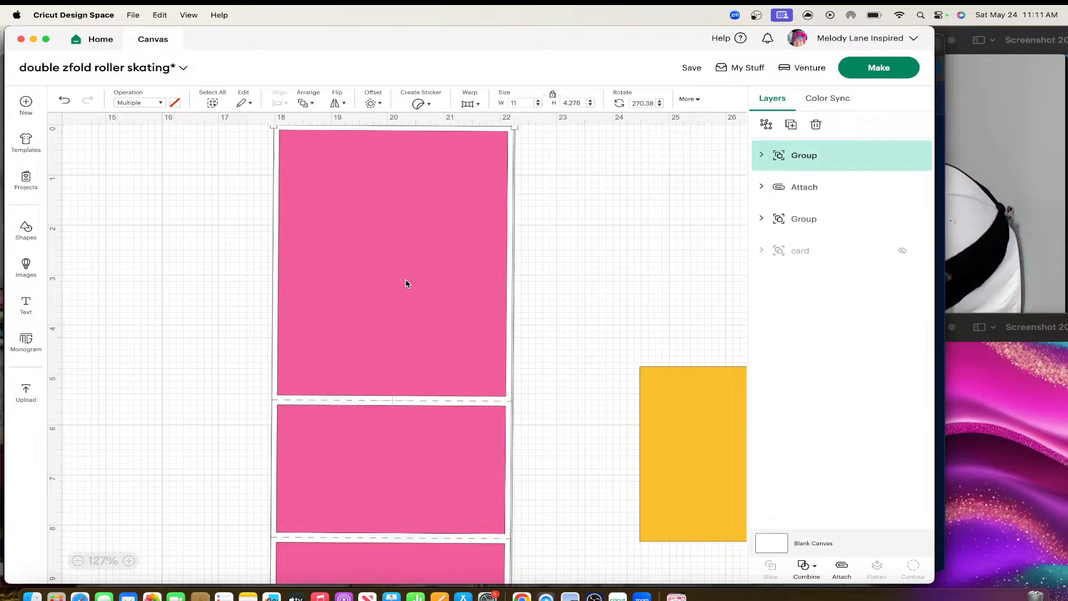
Move the pink-paneled base away from the yellow one, flip it vertically, and fine-tune its rotation to about 270°.
left_click_drag(405, 283, 279, 305)
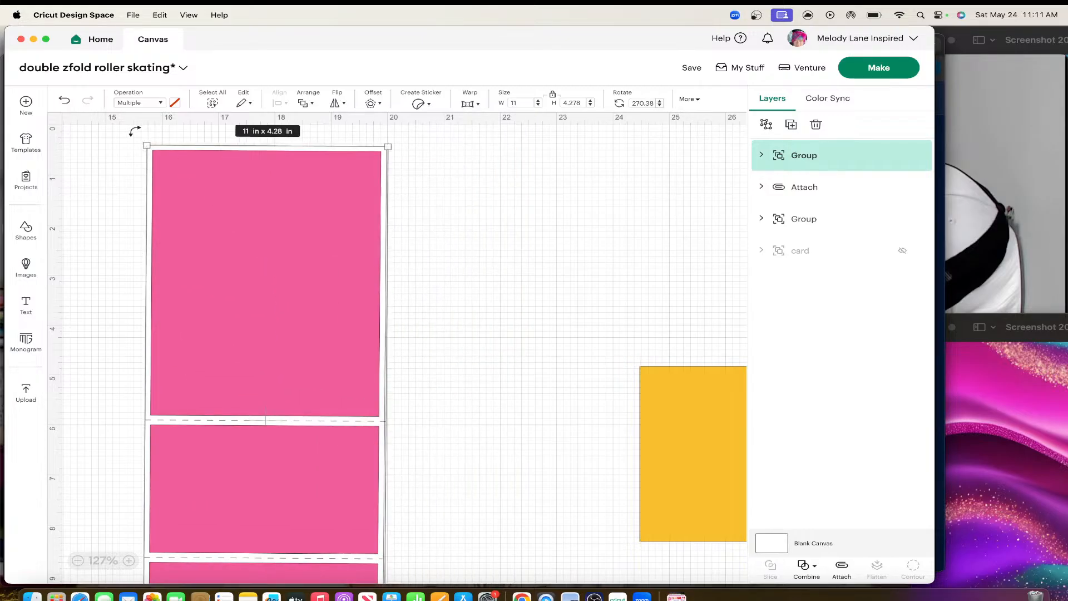
left_click_drag(135, 131, 133, 137)
left_click(344, 104)
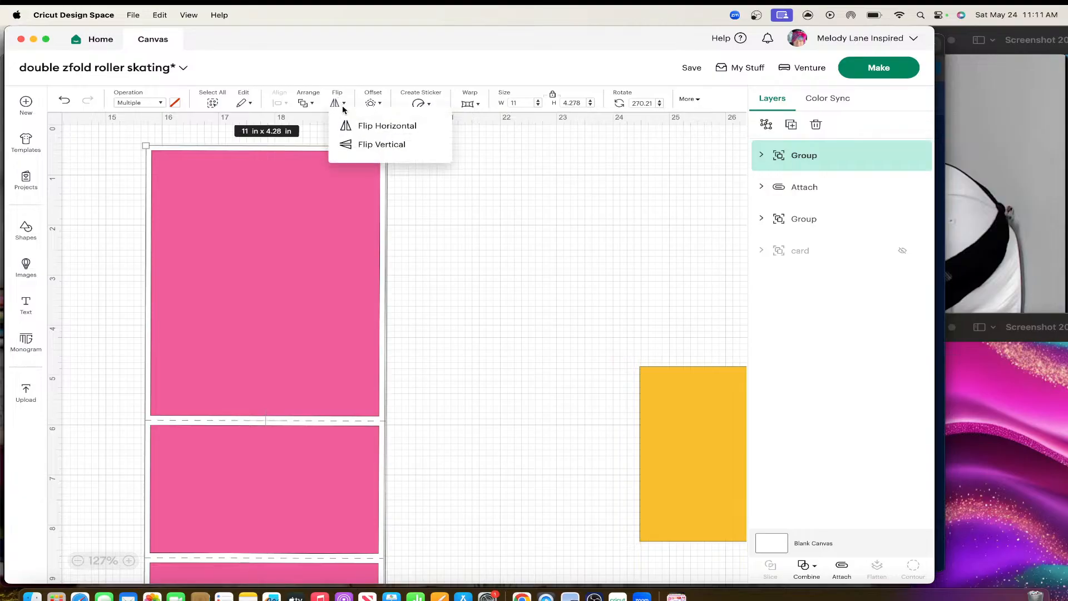
left_click(362, 143)
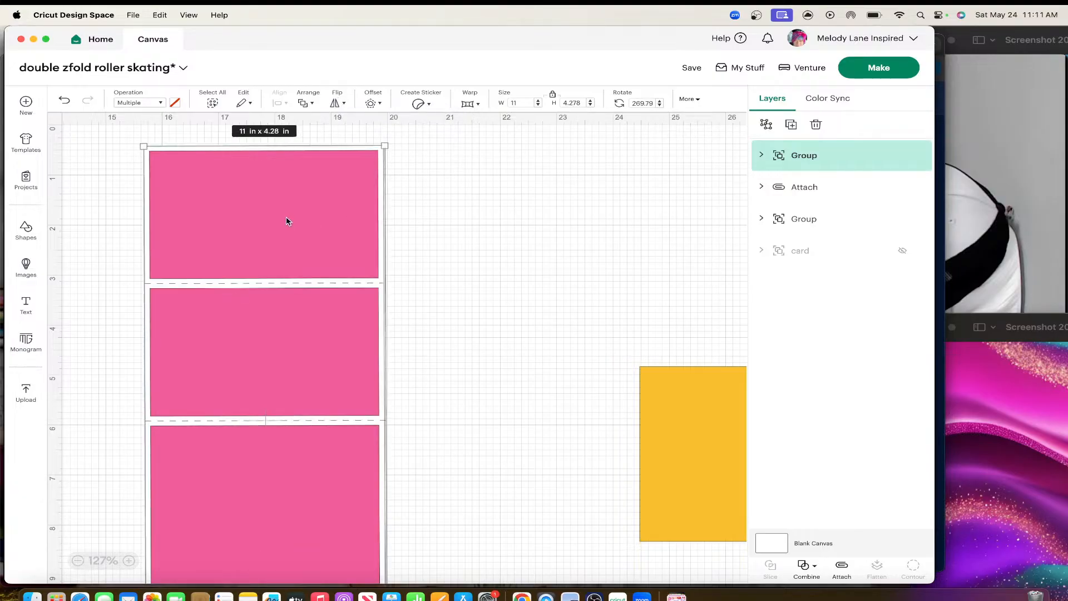
left_click_drag(132, 140, 137, 138)
scroll(137, 139, "left", 2)
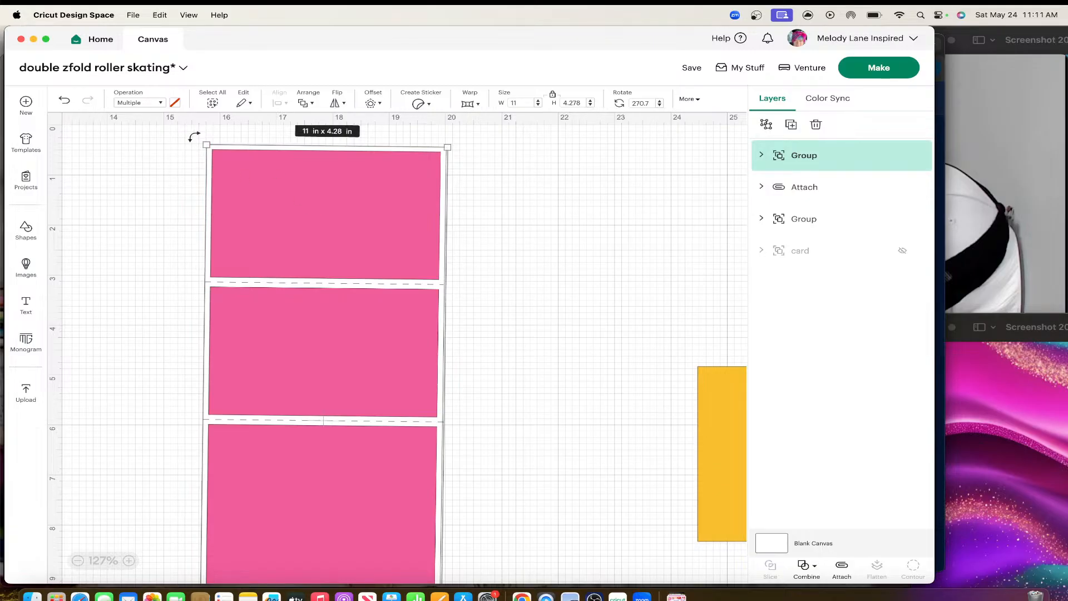
left_click_drag(195, 137, 194, 142)
left_click(565, 249)
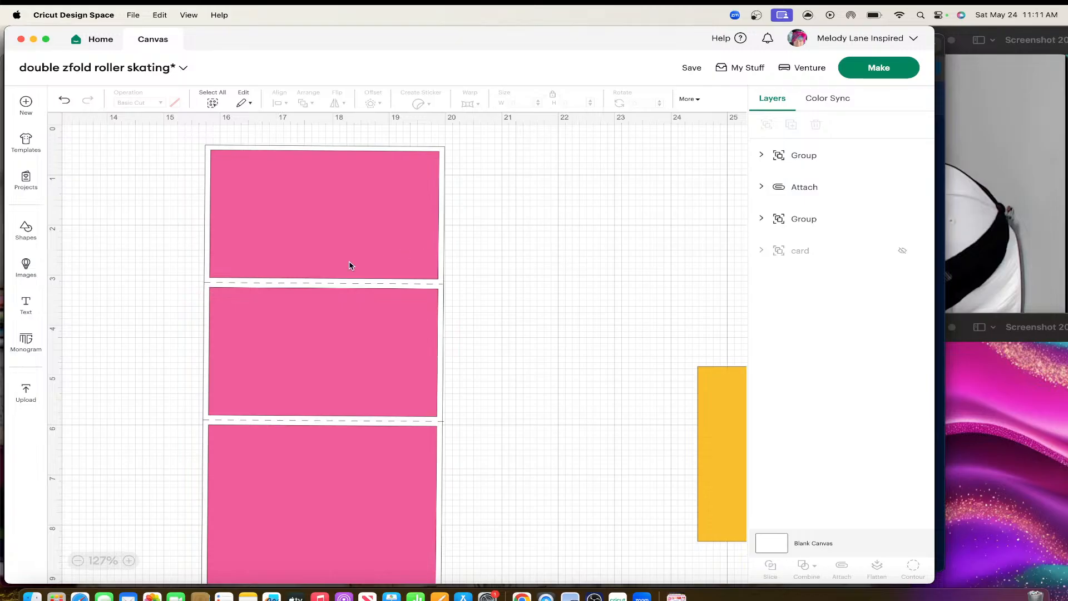
Rotate the yellow scored base to about 270.65° and position it upright beside the pink-paneled base.
left_click_drag(709, 427, 185, 287)
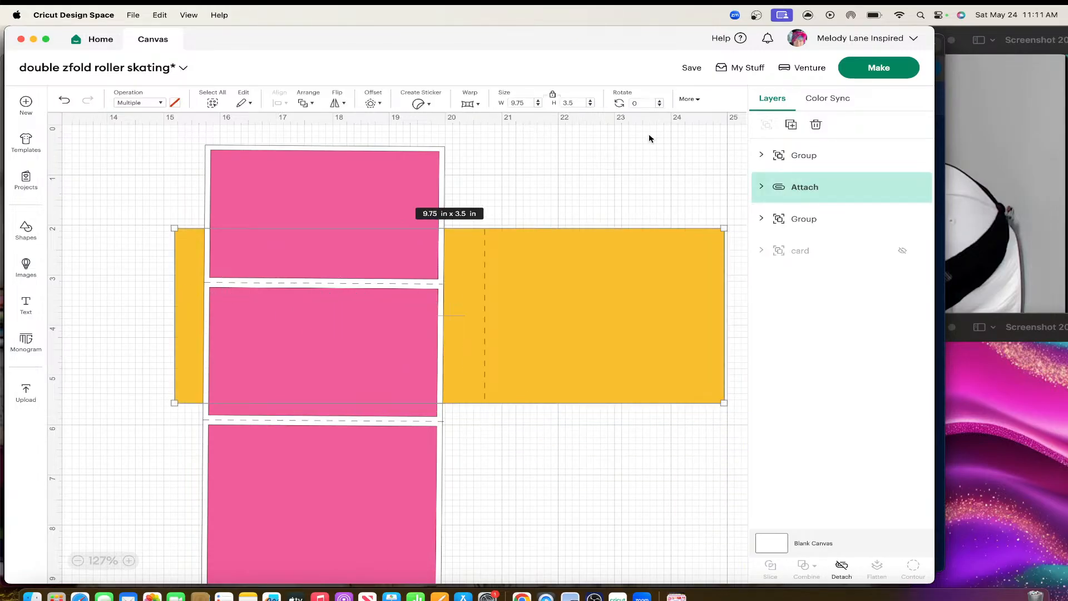
left_click_drag(736, 223, 379, 139)
left_click_drag(478, 189, 432, 289)
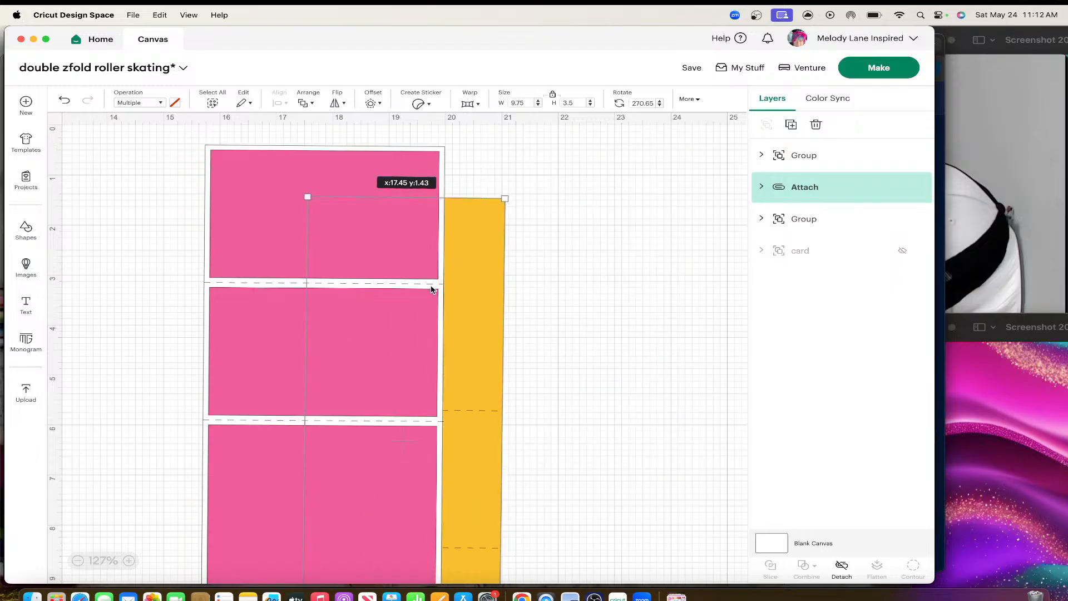
left_click(78, 561)
left_click(78, 561)
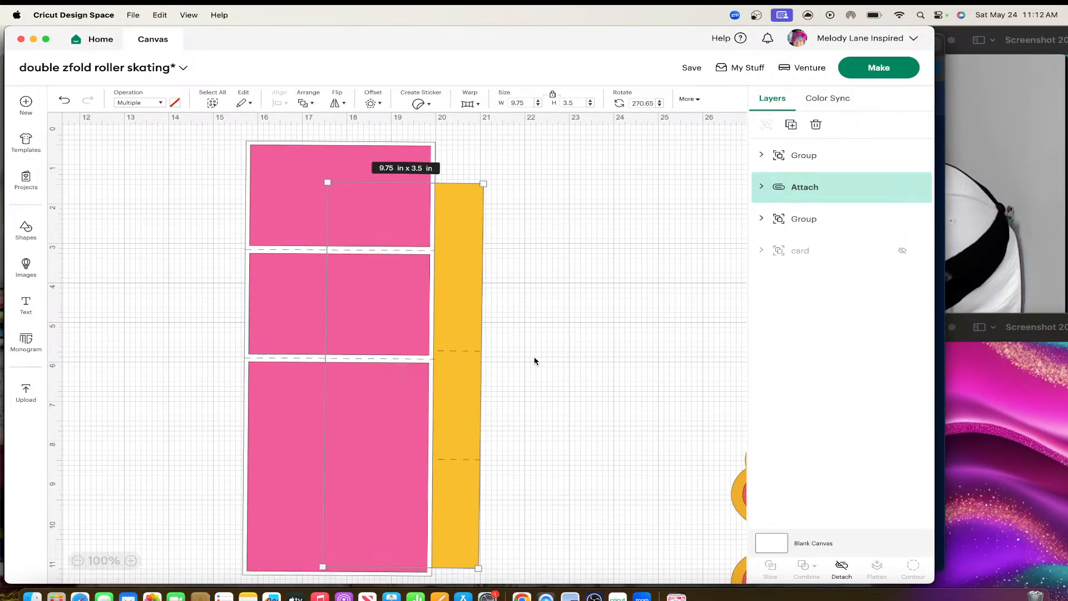
left_click_drag(466, 331, 603, 315)
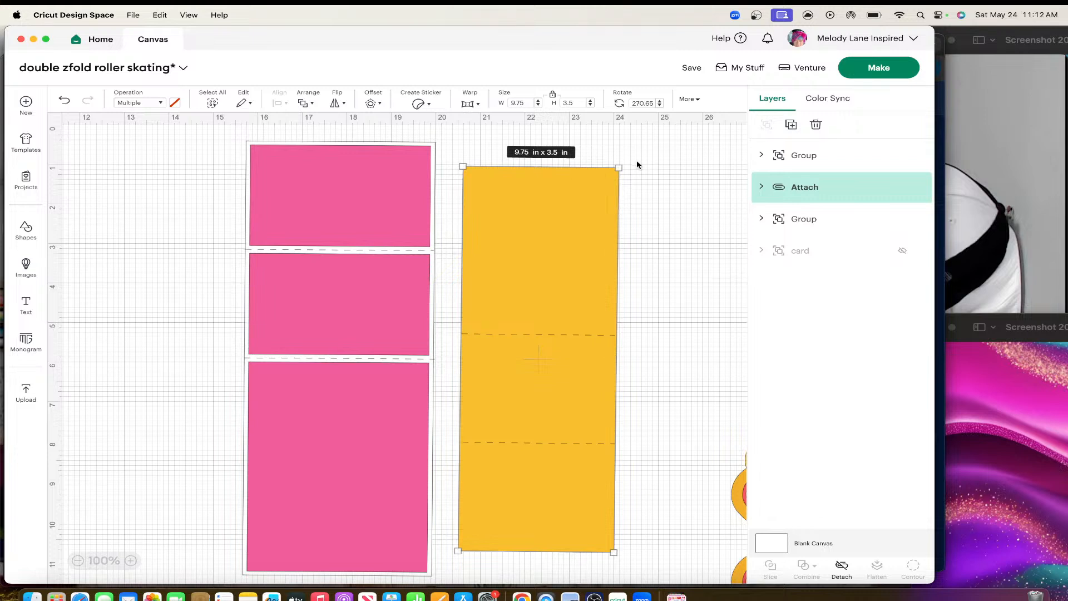
Bring the yellow base to the front and place it over the pink-paneled base.
mouse_move(481, 288)
left_mouse_down()
mouse_move(497, 282)
mouse_move(389, 313)
mouse_move(475, 291)
mouse_move(487, 301)
left_mouse_up()
right_click(486, 302)
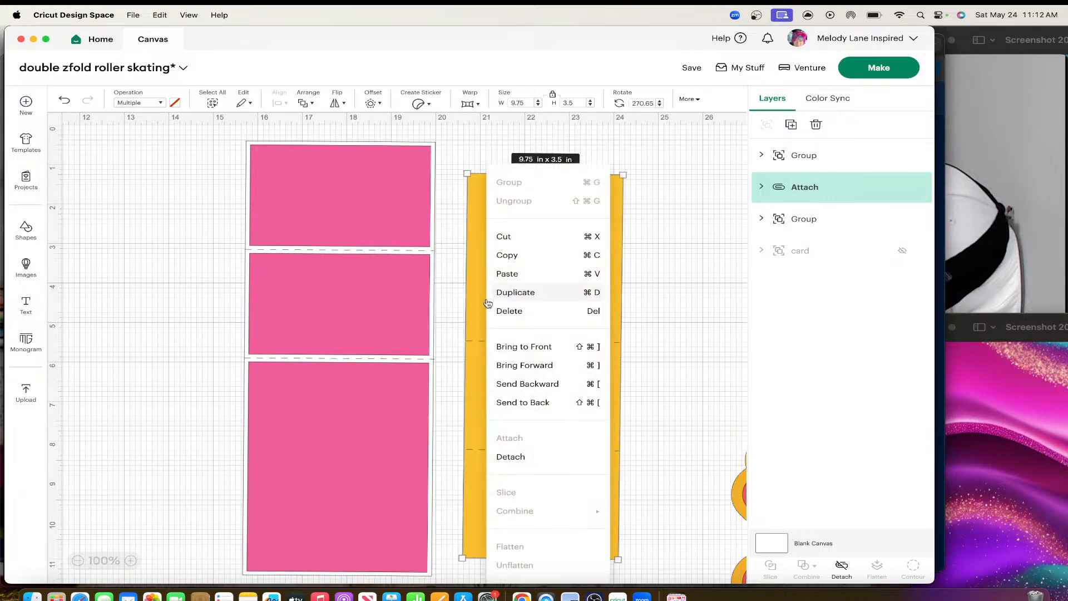
left_click(524, 348)
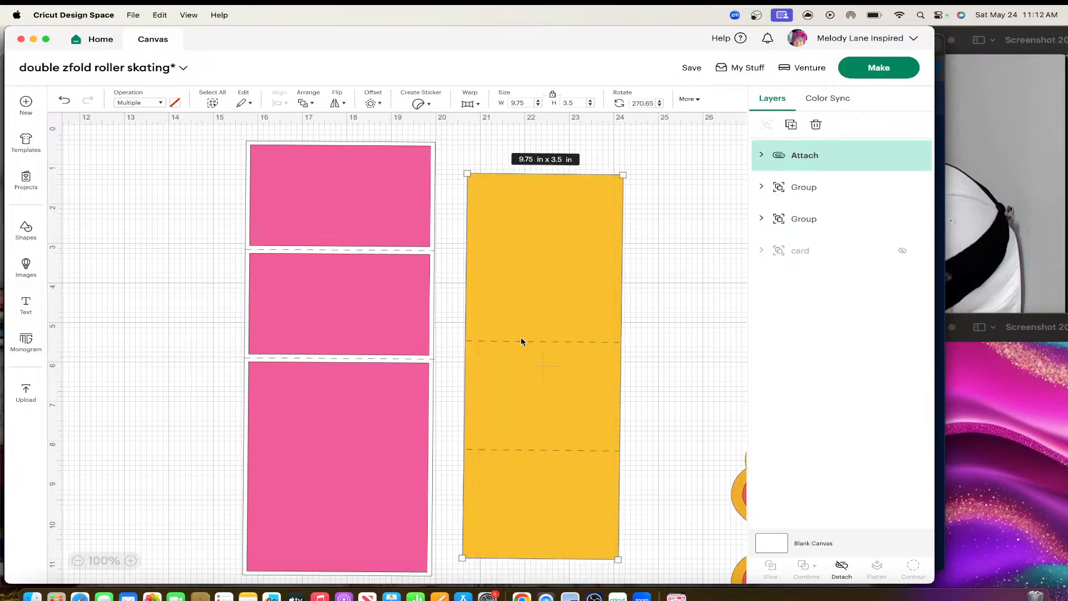
left_click_drag(521, 336, 317, 349)
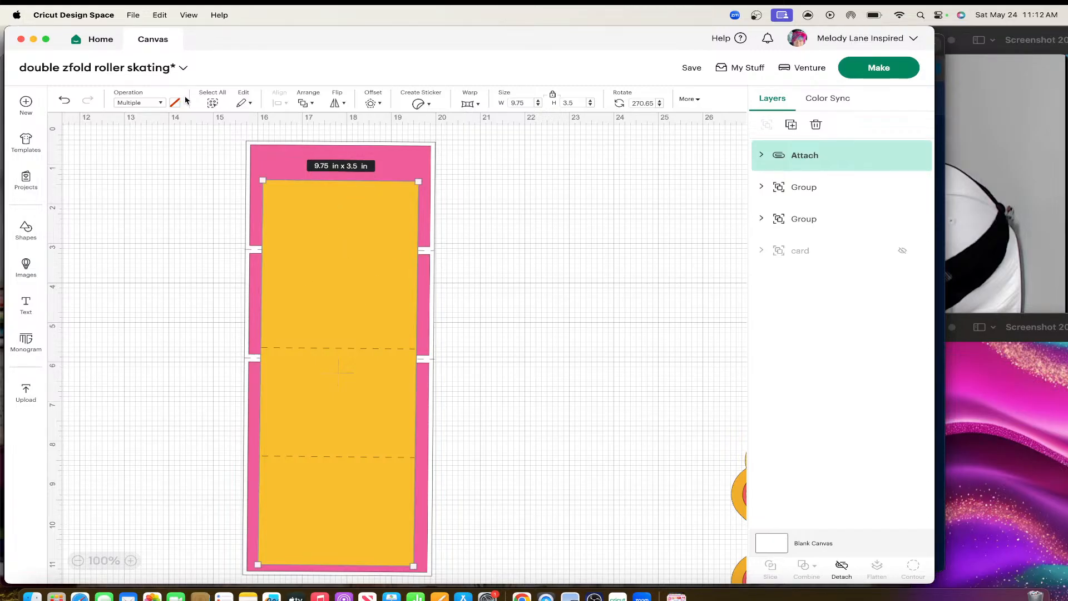
Recolor the yellow base's square layer white, leaving its score lines as they are.
left_click(762, 156)
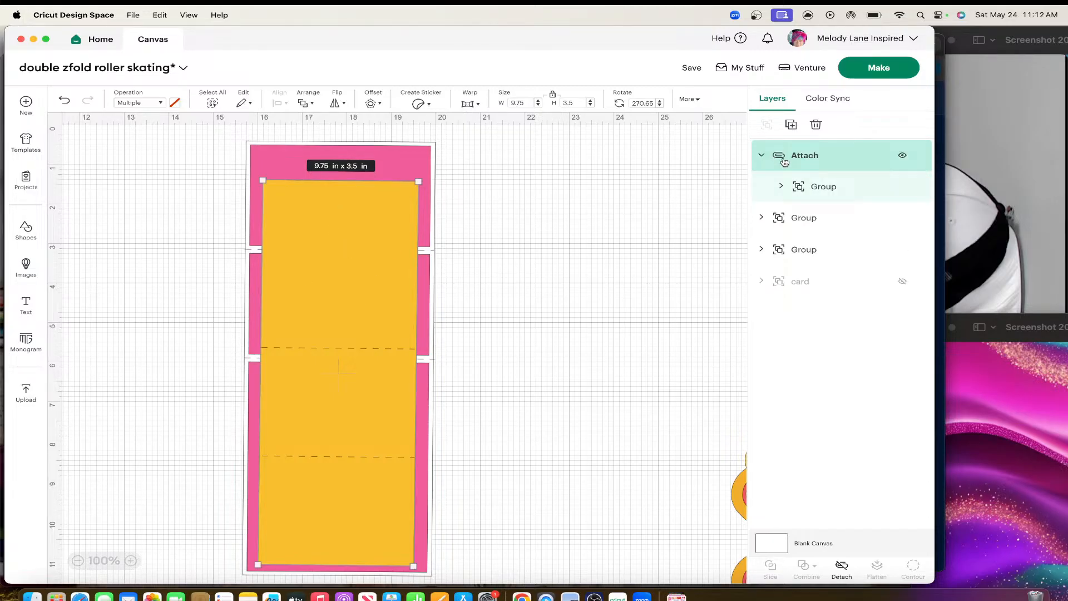
left_click(782, 186)
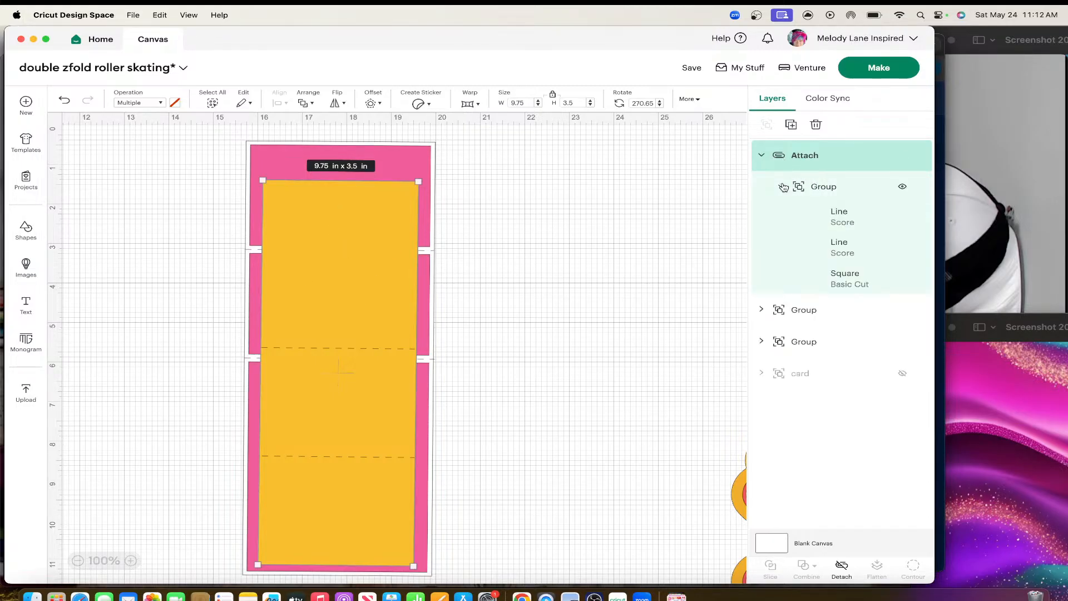
left_click(843, 279)
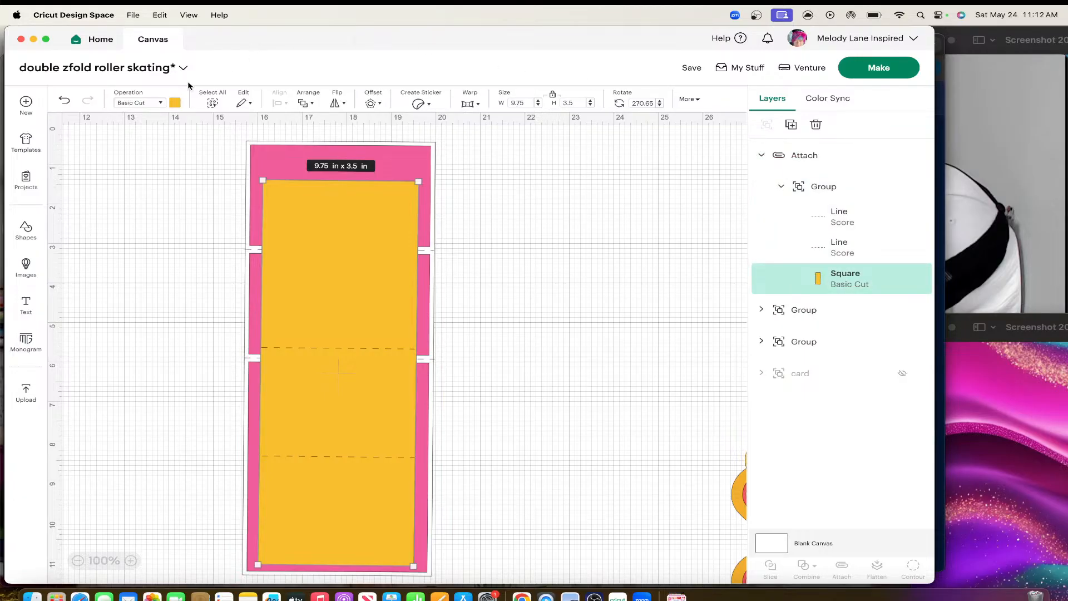
left_click(174, 104)
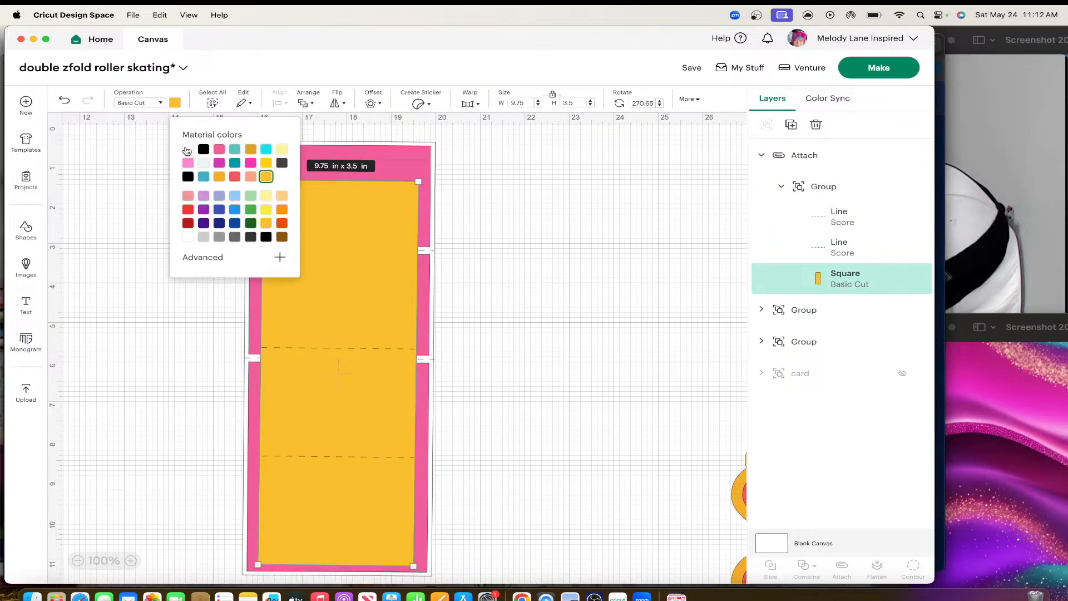
left_click(187, 149)
left_click(504, 243)
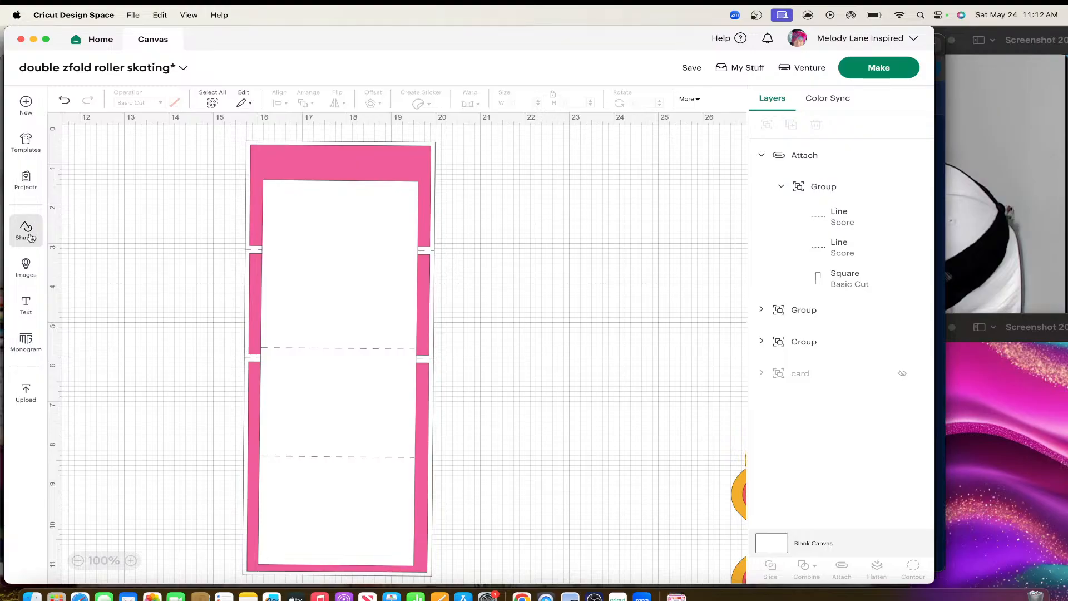
Search the image library for "roller skate".
left_click(26, 263)
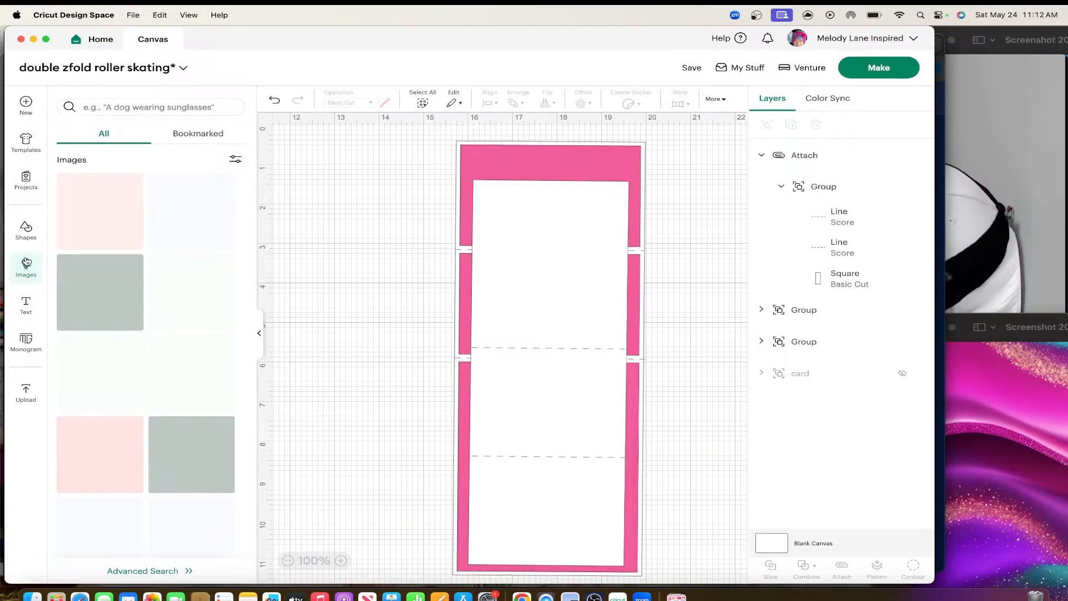
left_click(129, 110)
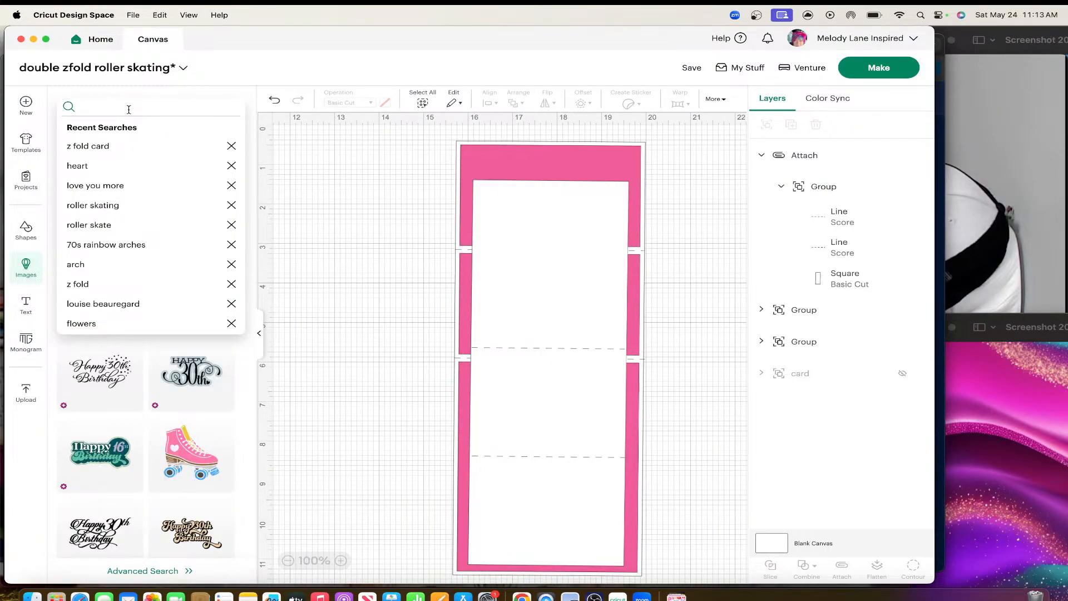
type("roller ska")
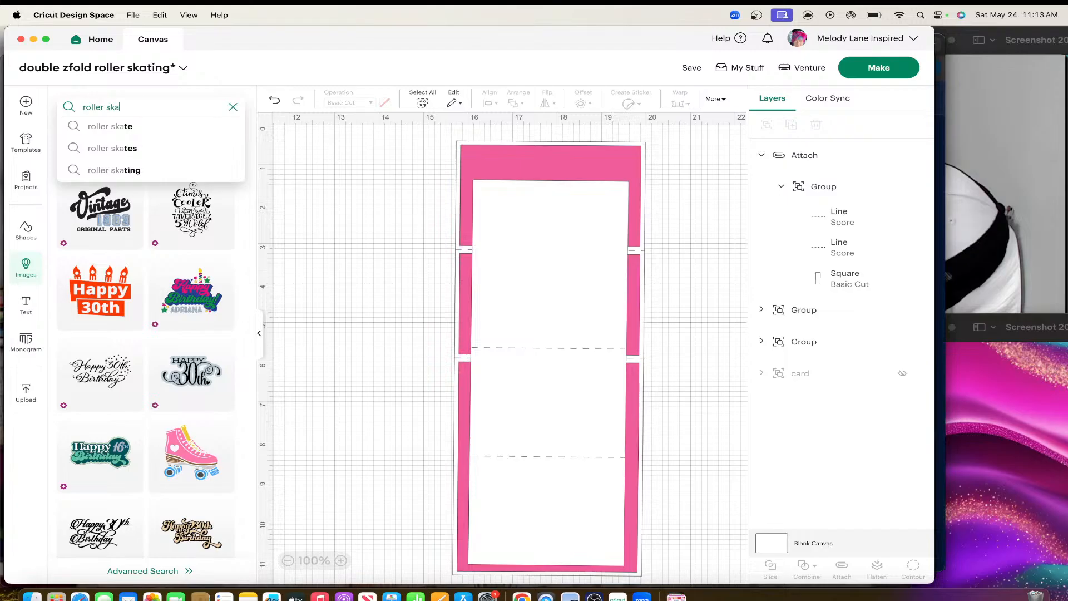
type("te")
key("Return")
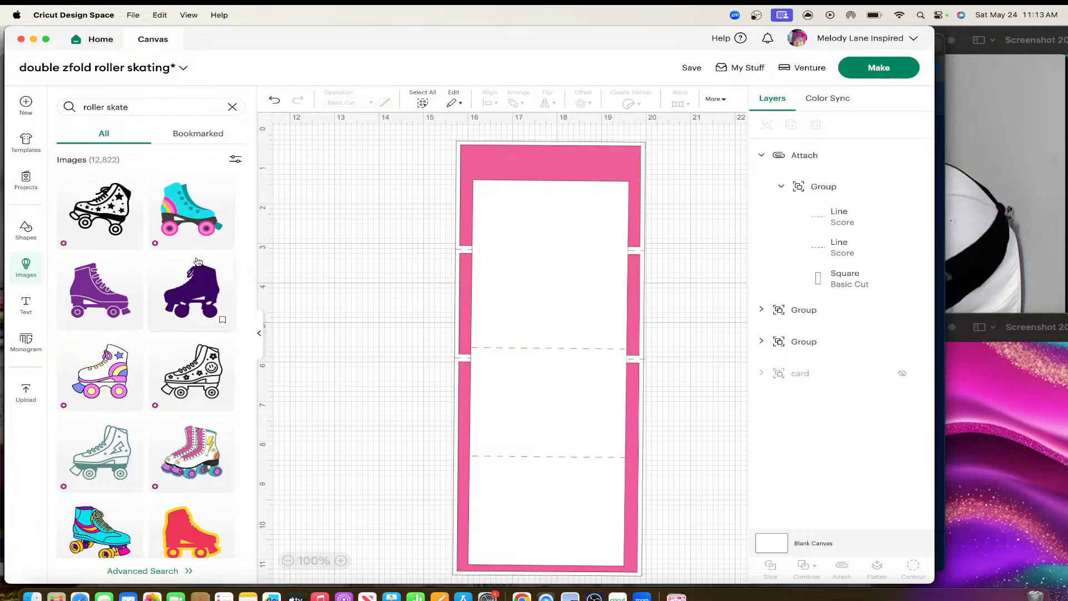
Look through the roller skate image results for a colorful skate that suits the card.
scroll(195, 329, "down", 2)
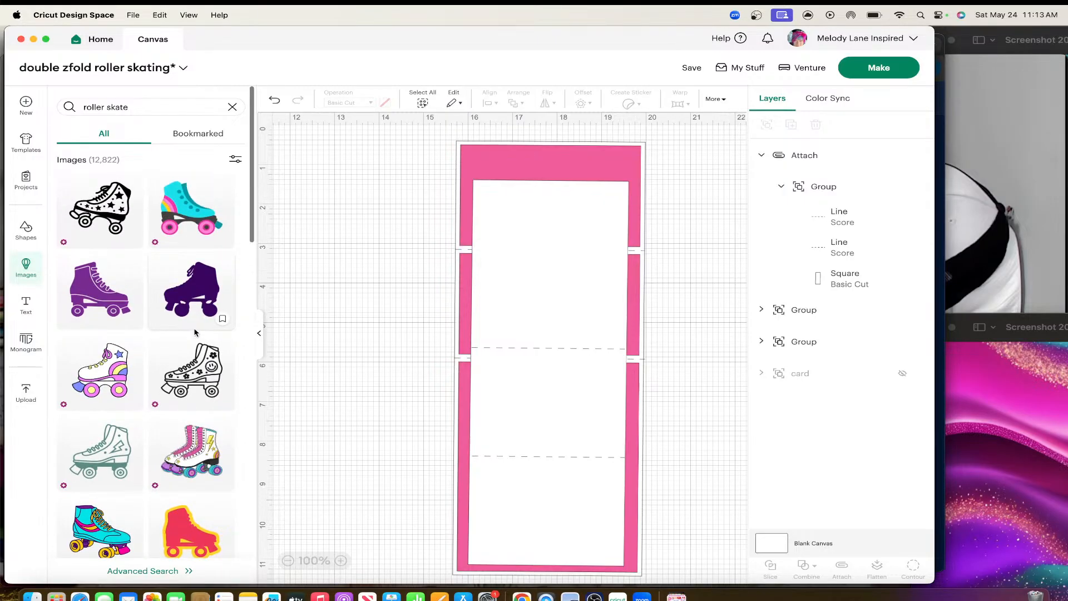
scroll(196, 332, "down", 2)
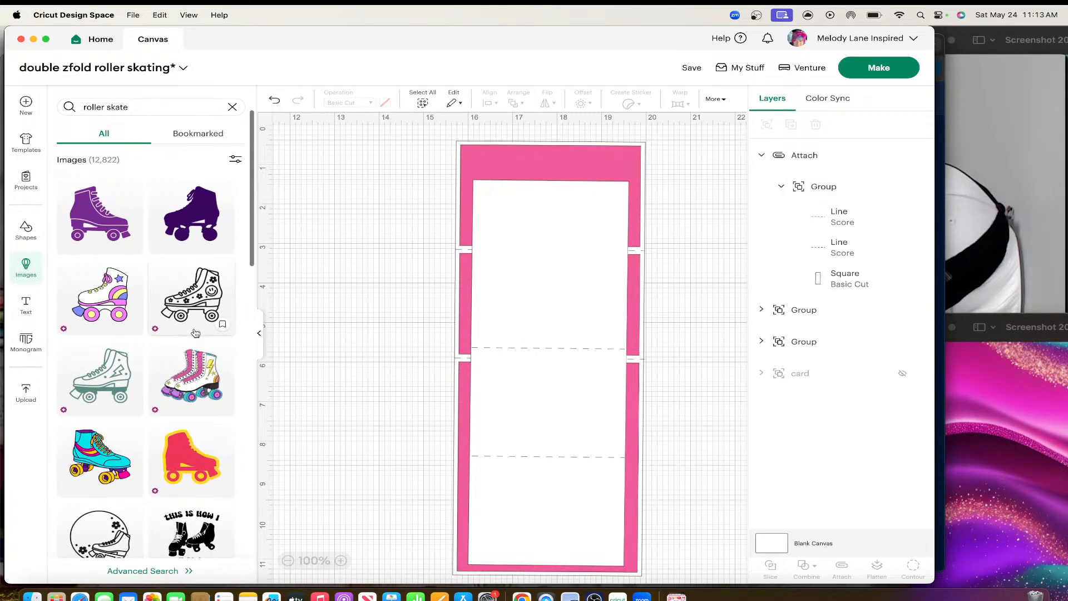
scroll(195, 332, "down", 3)
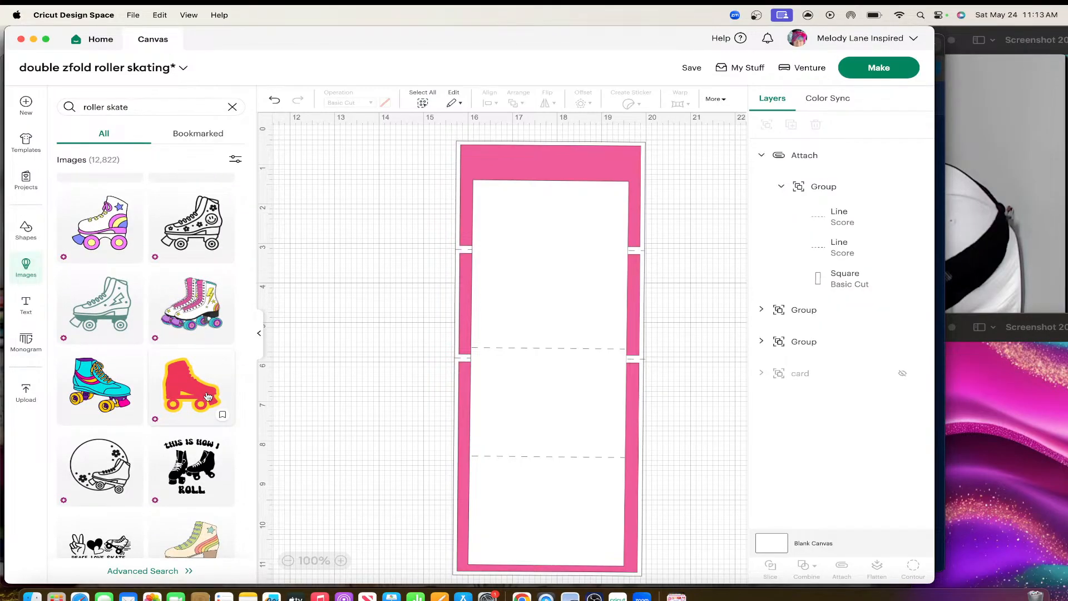
scroll(208, 396, "down", 6)
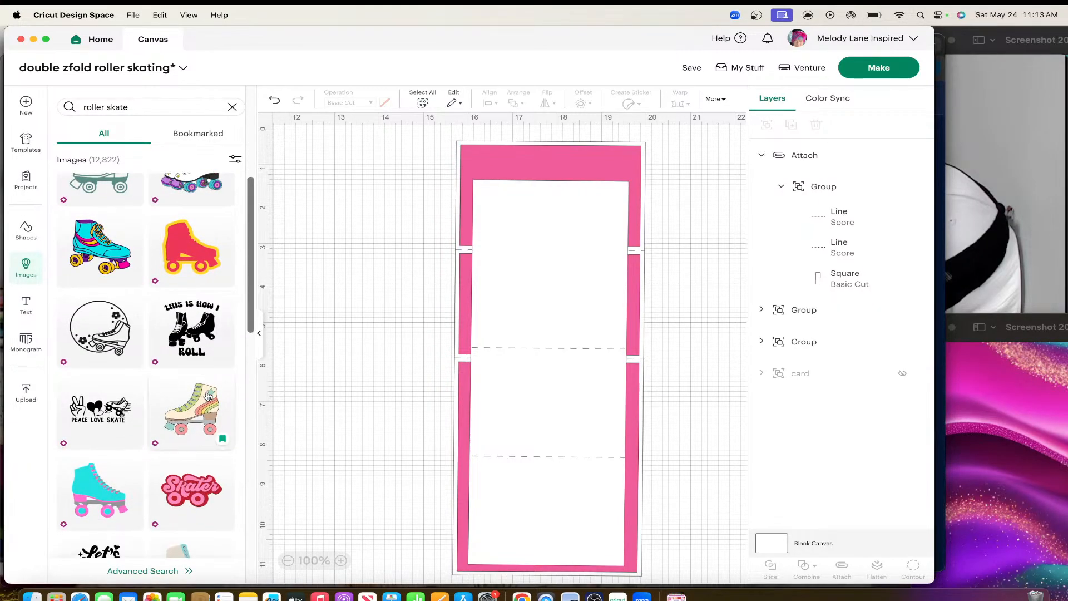
scroll(208, 396, "down", 6)
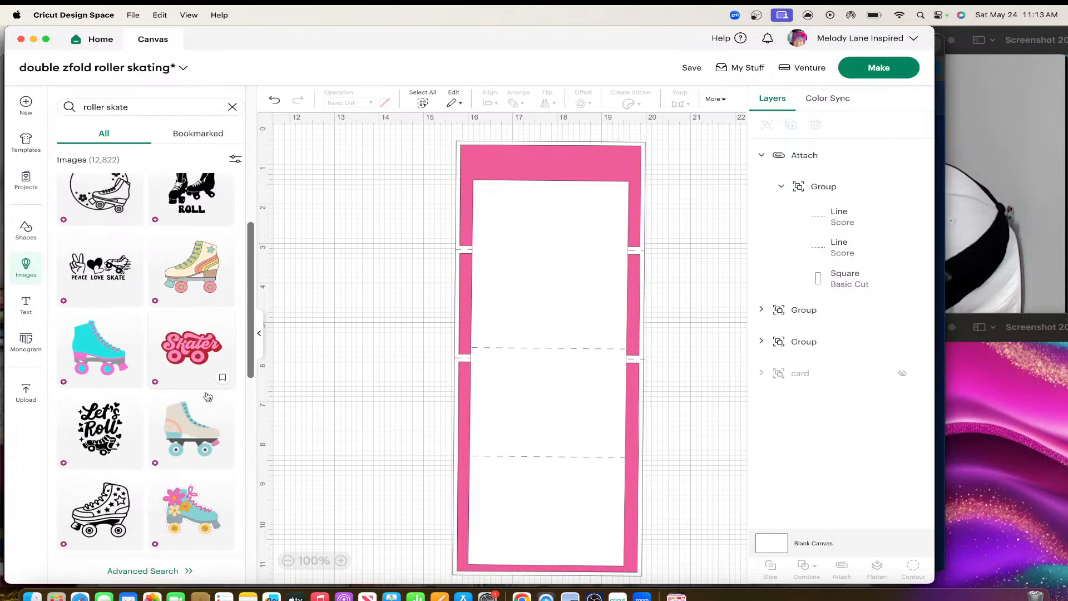
scroll(208, 396, "down", 5)
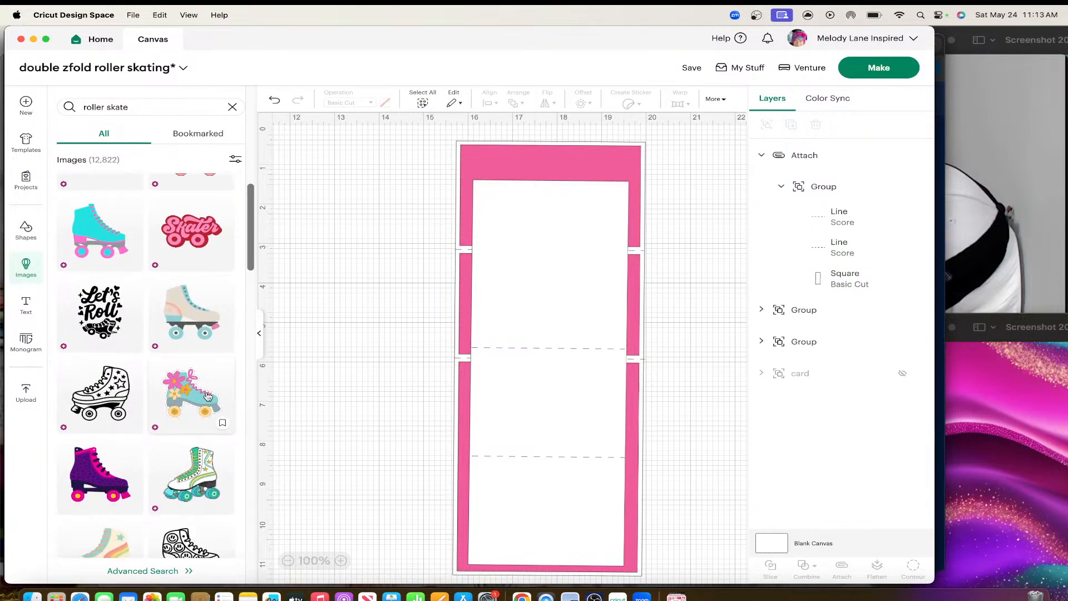
scroll(208, 396, "down", 2)
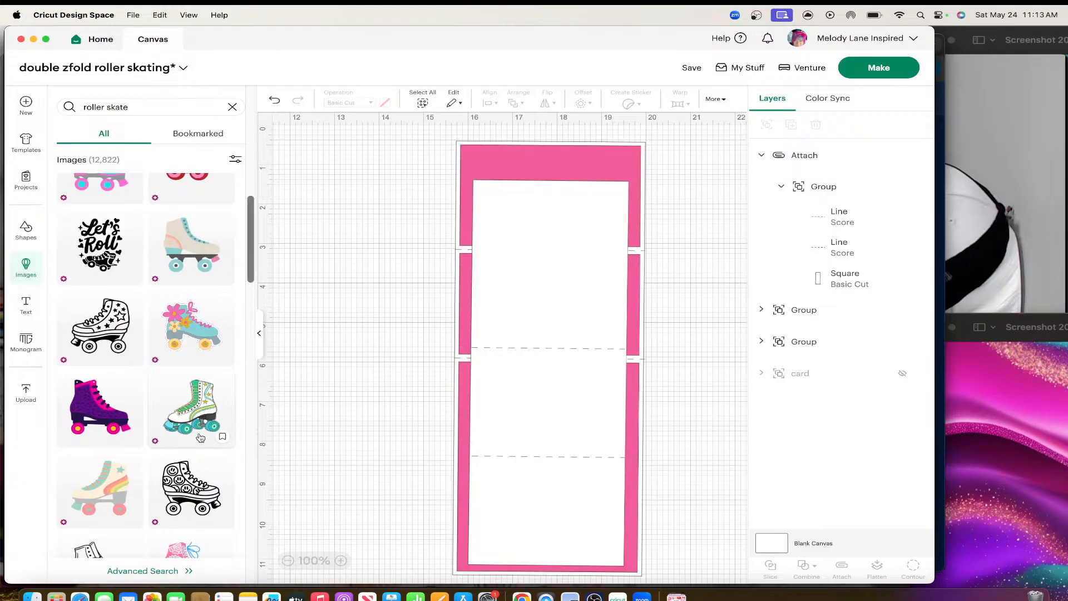
scroll(200, 437, "down", 1)
scroll(200, 438, "down", 1)
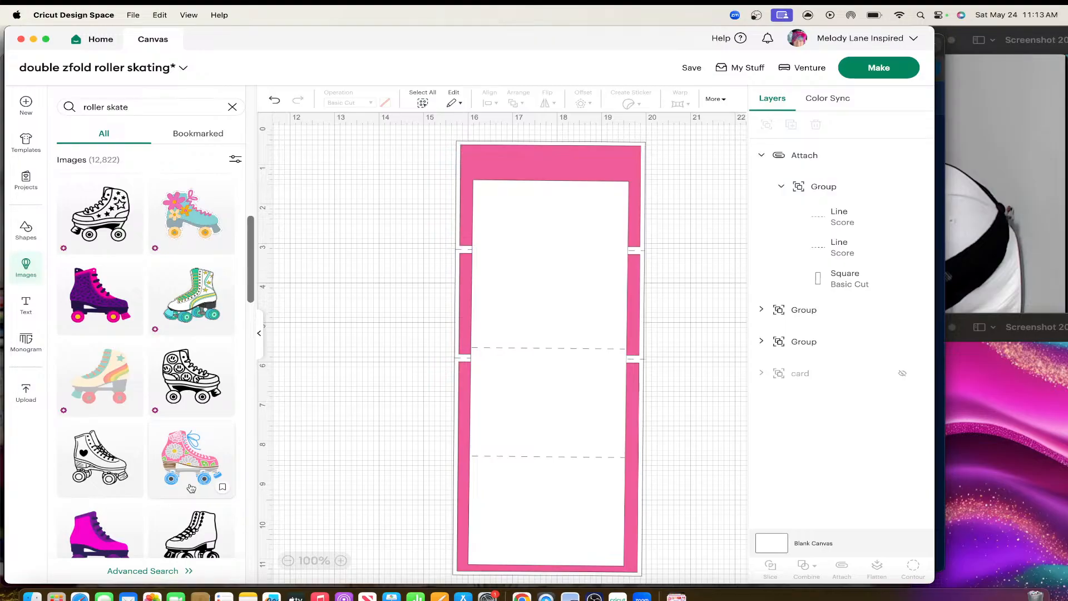
scroll(191, 488, "down", 5)
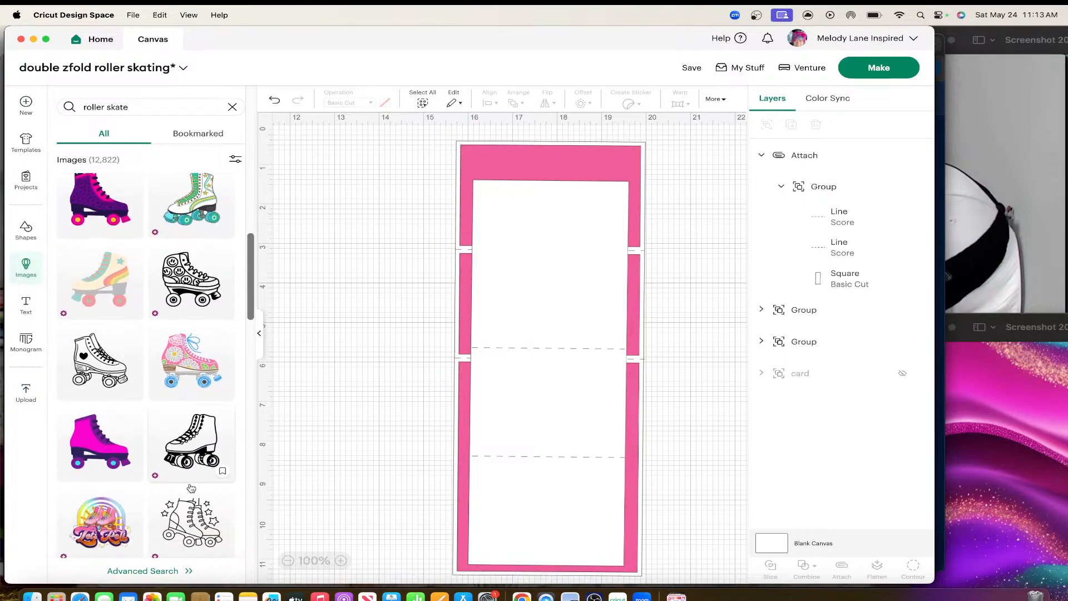
scroll(191, 488, "down", 10)
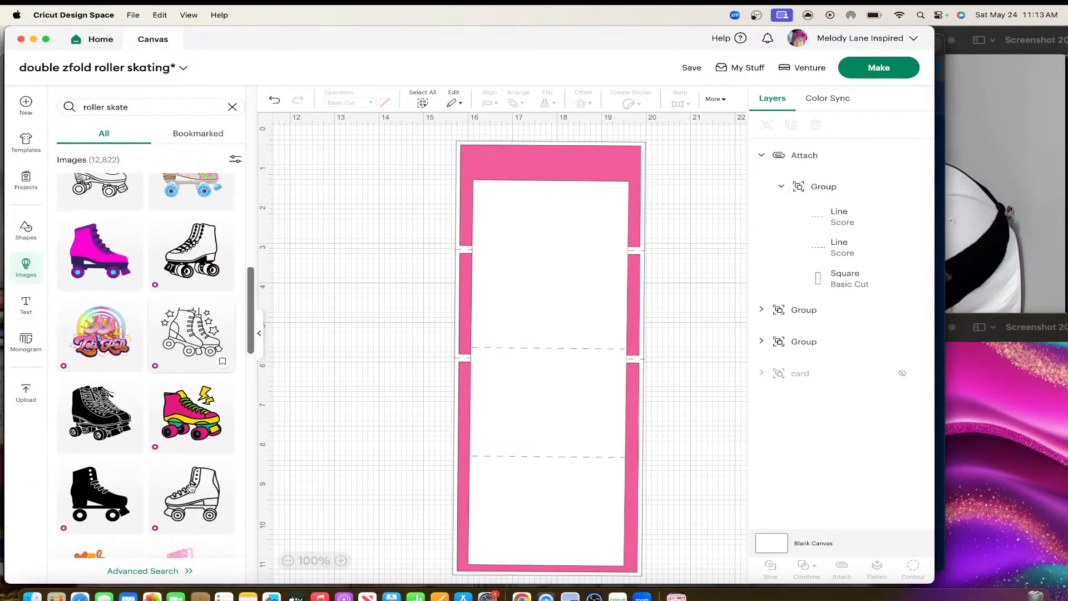
scroll(191, 488, "down", 10)
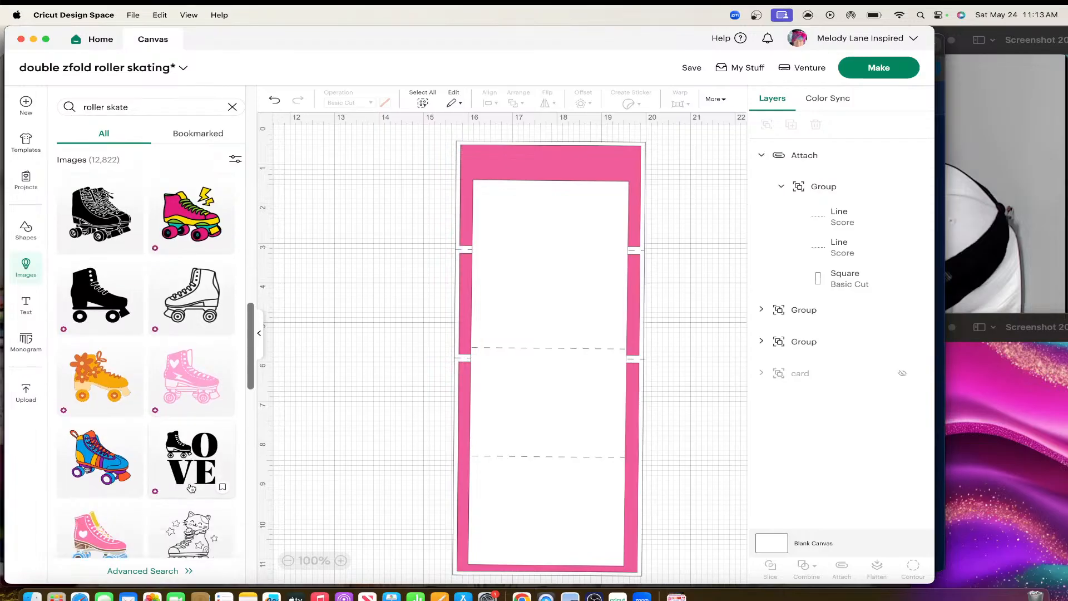
scroll(191, 488, "down", 4)
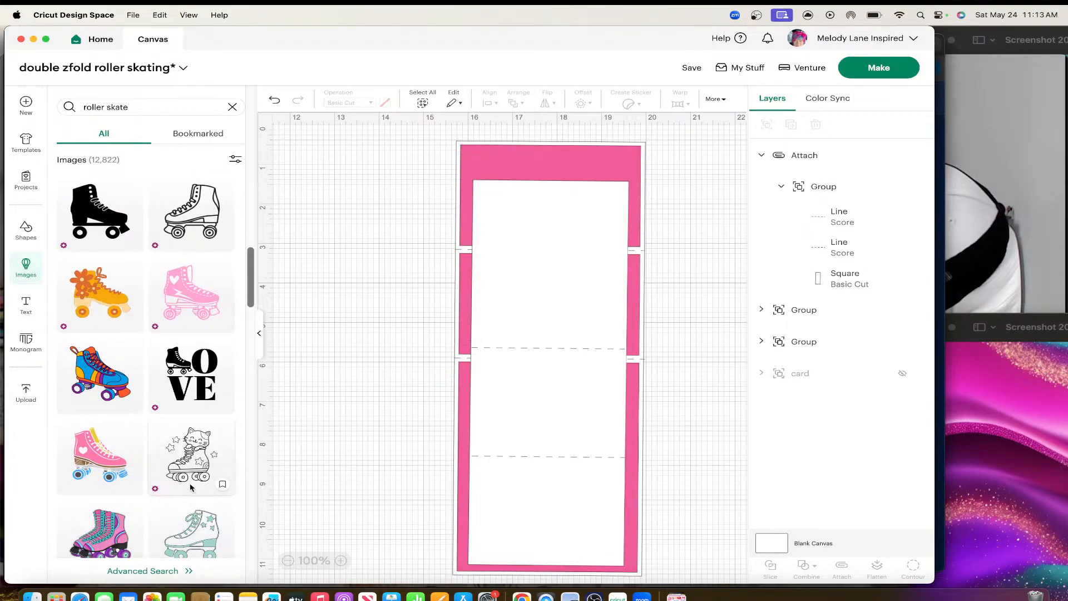
scroll(191, 488, "down", 2)
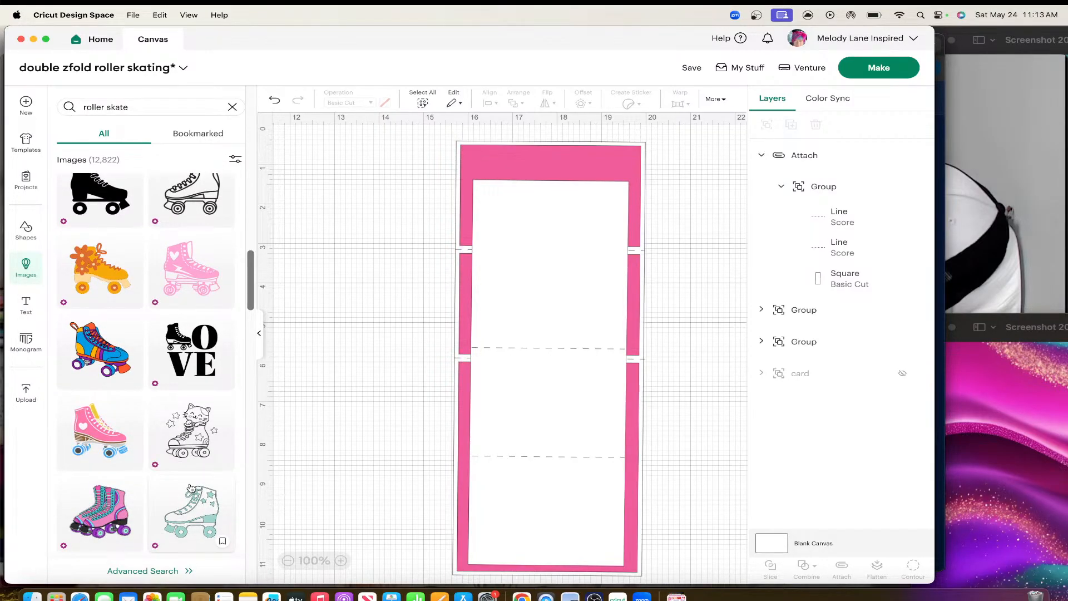
scroll(191, 488, "down", 3)
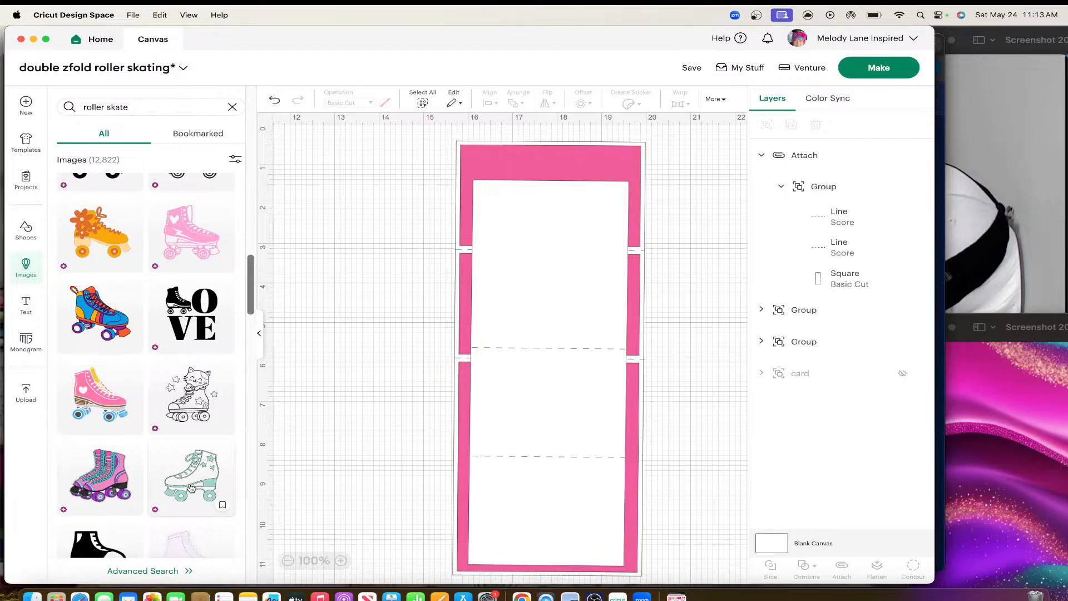
scroll(195, 472, "down", 3)
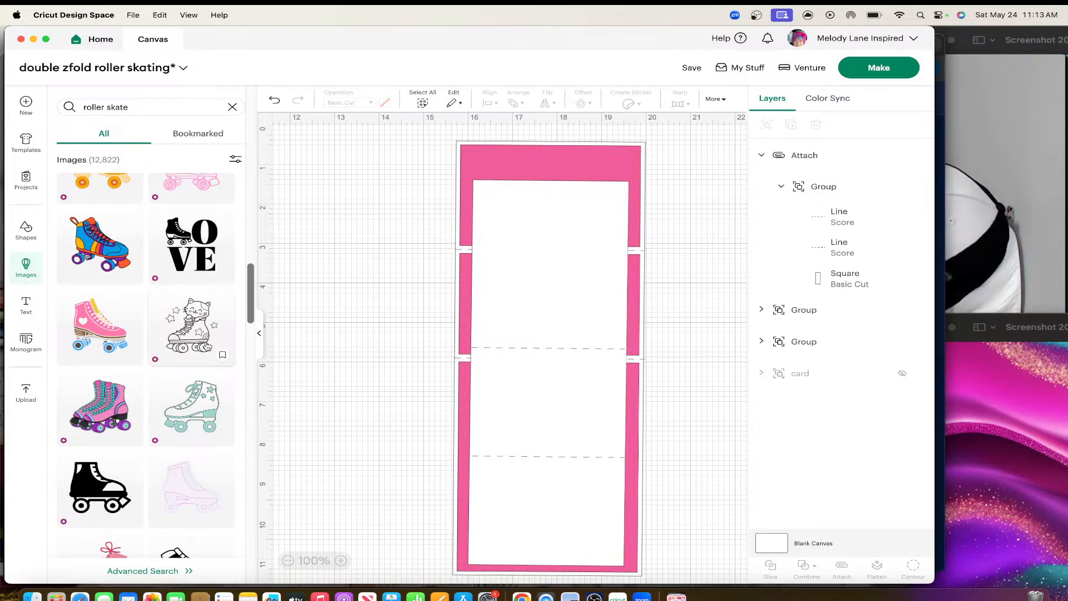
scroll(194, 360, "down", 5)
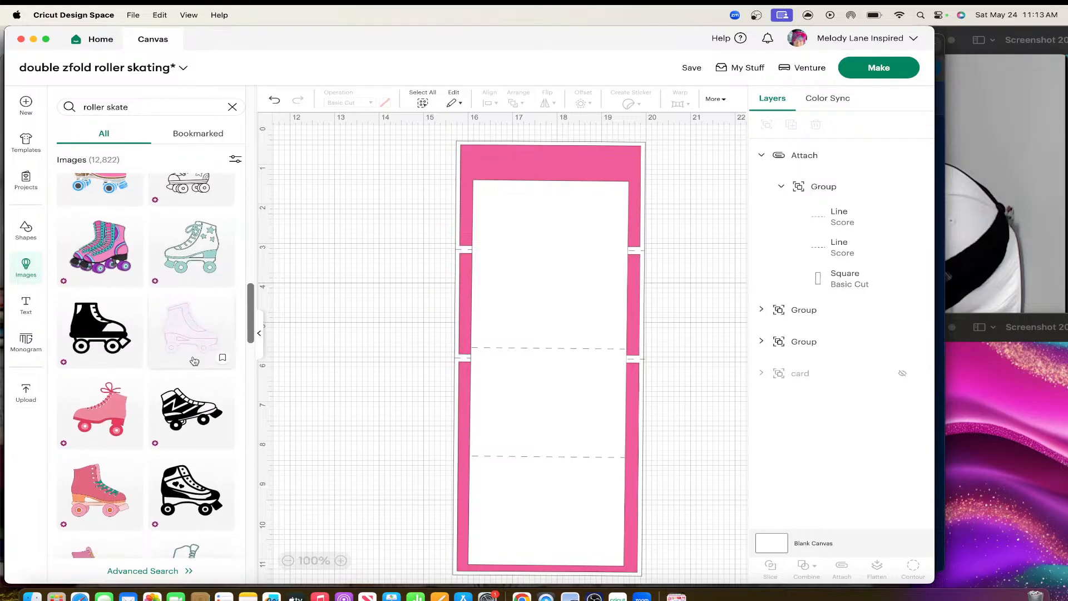
scroll(194, 361, "down", 5)
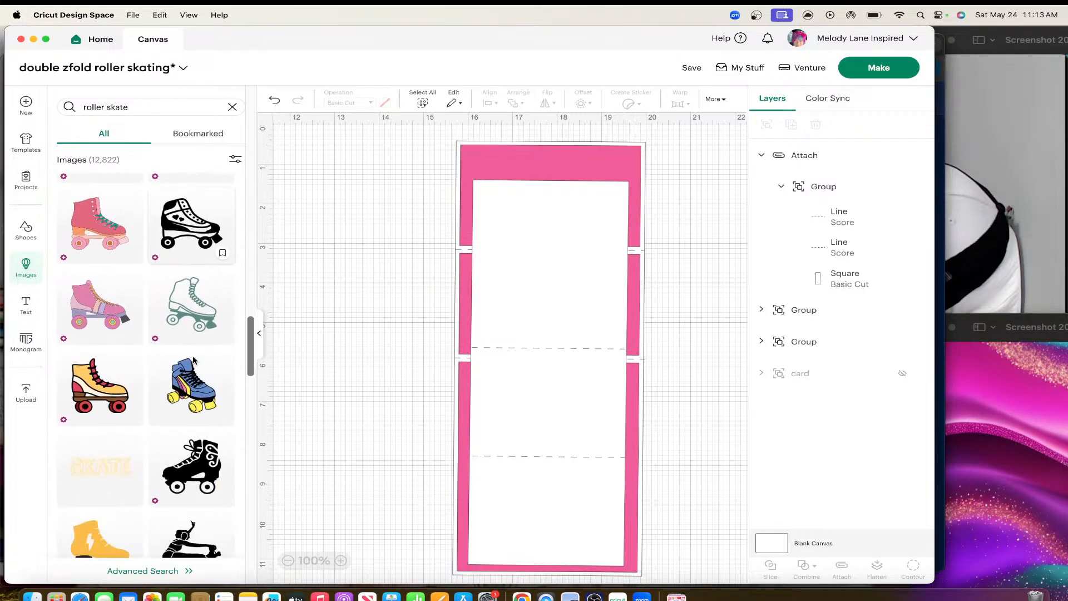
scroll(194, 360, "down", 3)
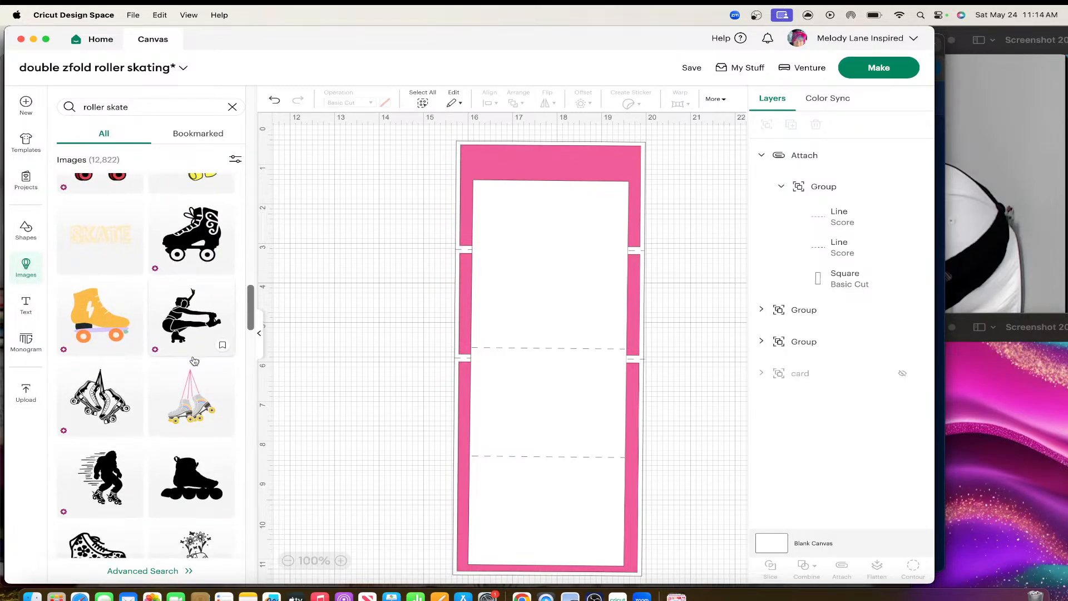
scroll(194, 361, "up", 15)
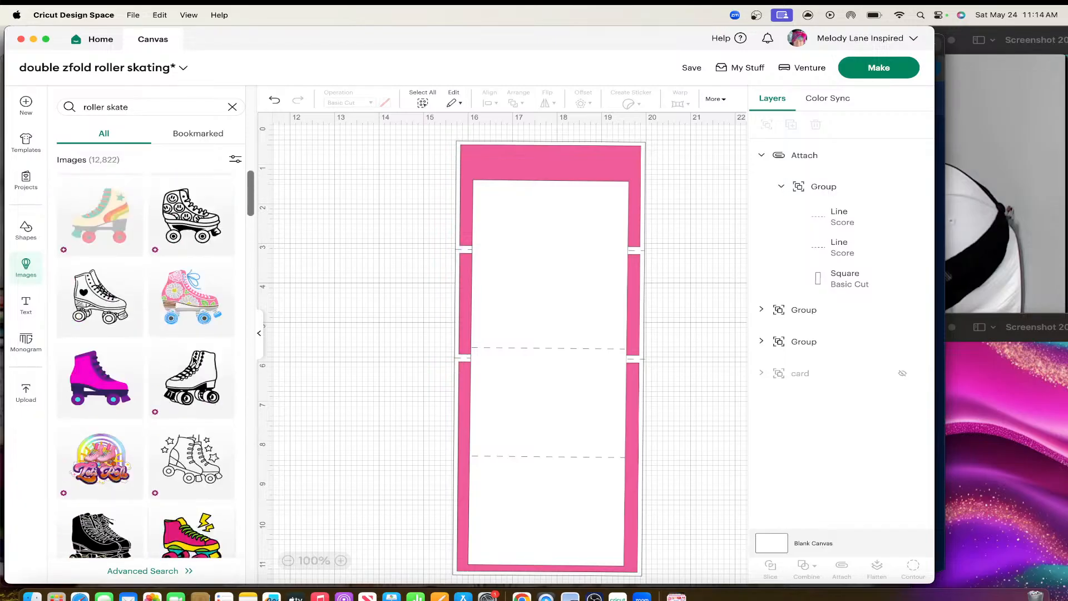
scroll(194, 360, "up", 3)
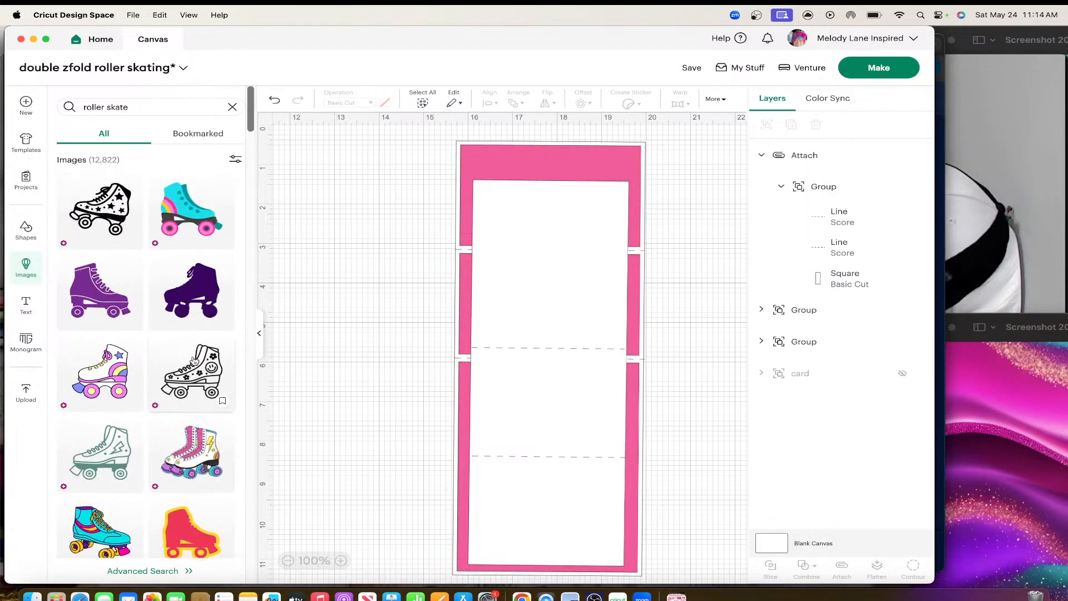
Insert the turquoise rainbow roller skate image and shrink it to about 2.41 x 2.35 in over the white base.
left_click(187, 199)
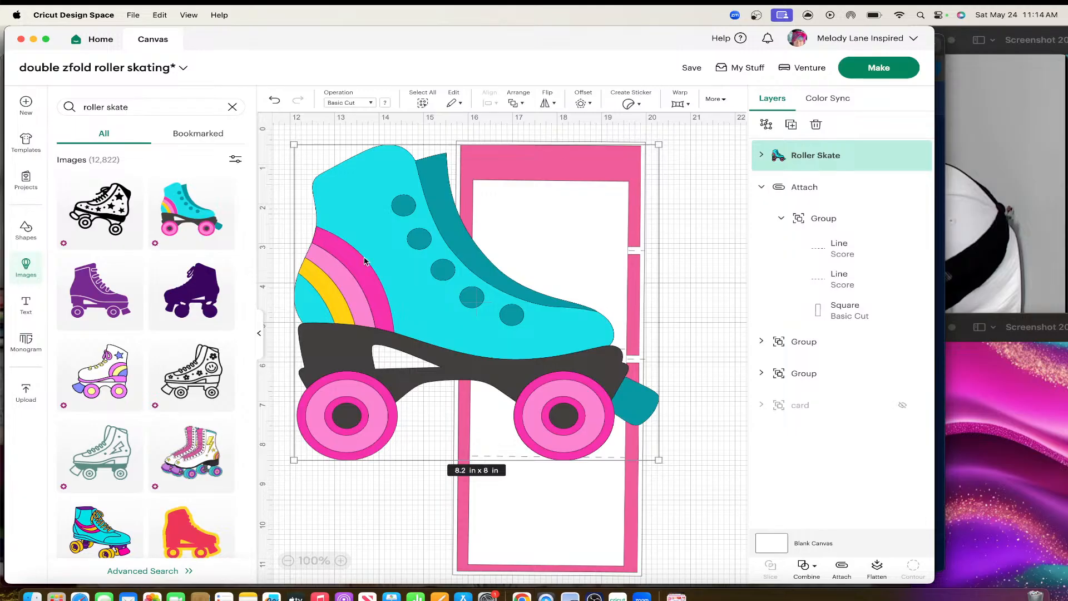
left_click_drag(294, 143, 538, 356)
left_click_drag(598, 410, 521, 269)
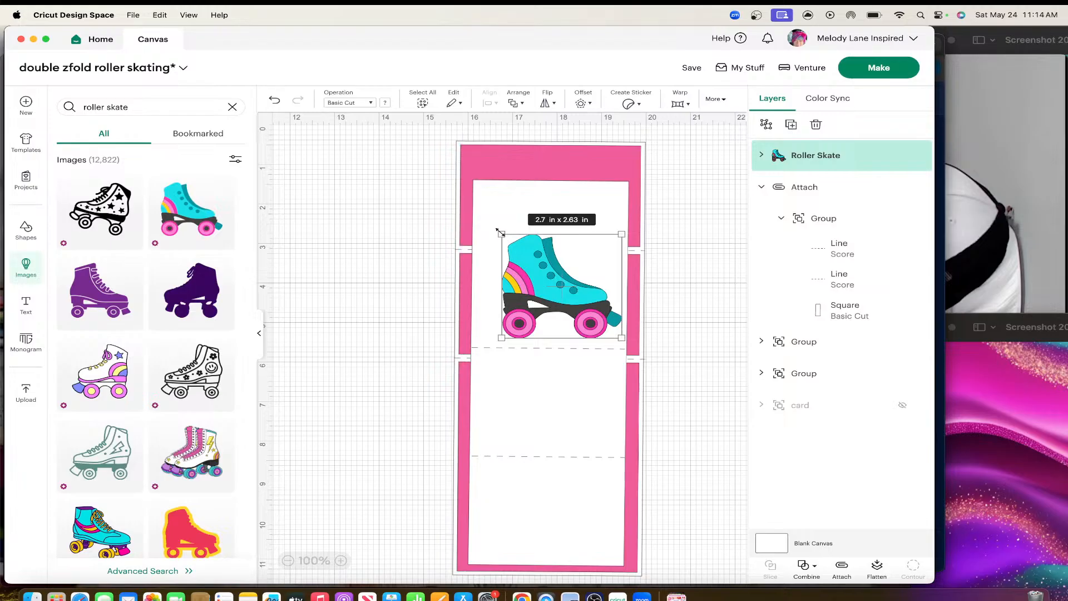
left_click_drag(500, 232, 517, 244)
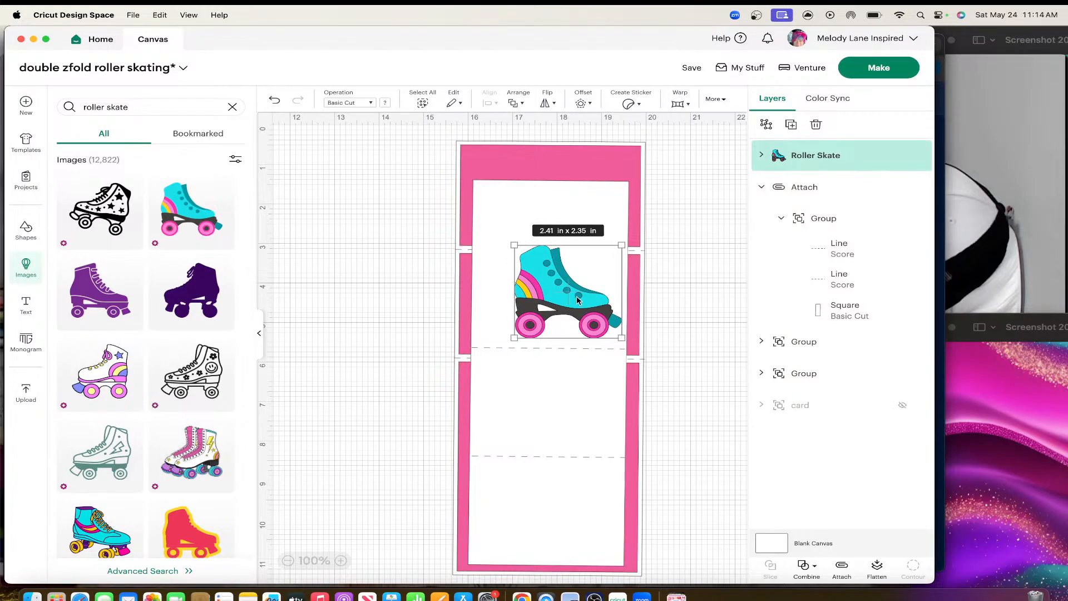
Place the roller skate on the white base's uppermost section, just above the score line, and tilt it to about 353°.
left_click_drag(577, 301, 564, 294)
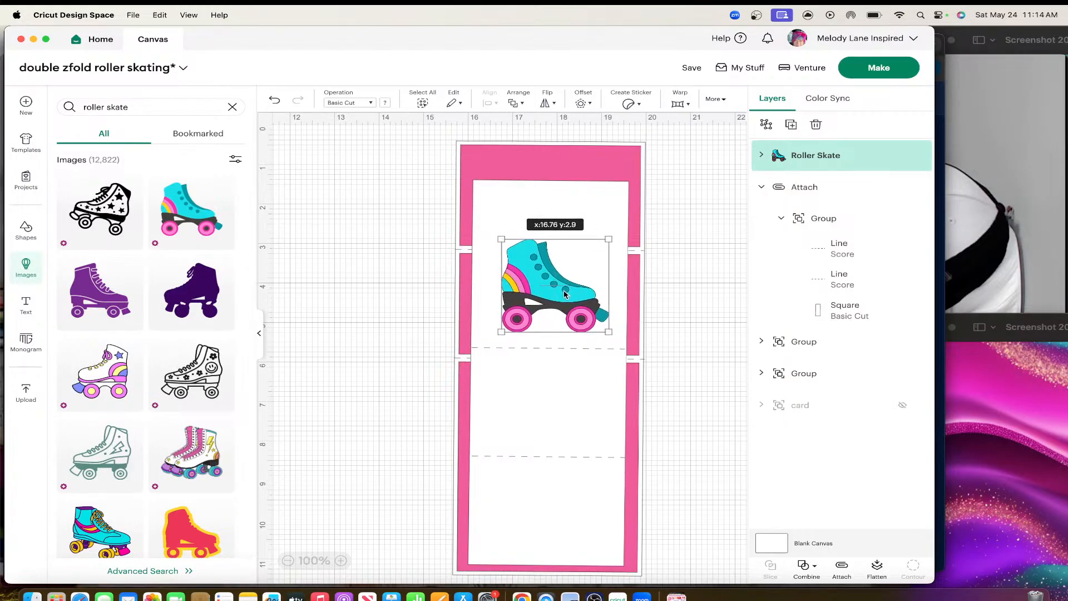
left_click_drag(492, 340, 501, 346)
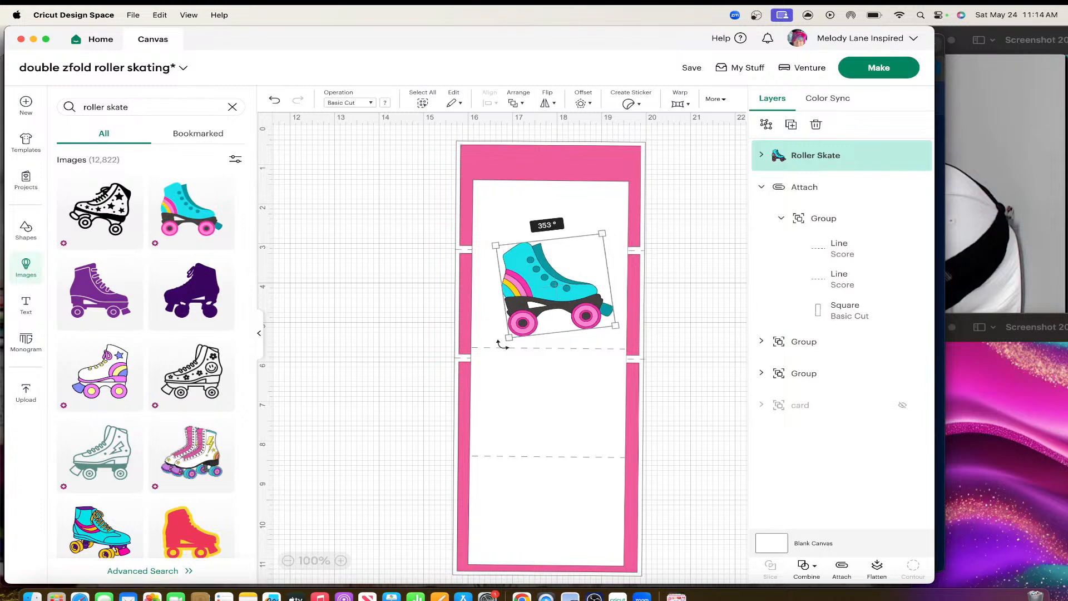
left_click_drag(567, 305, 565, 306)
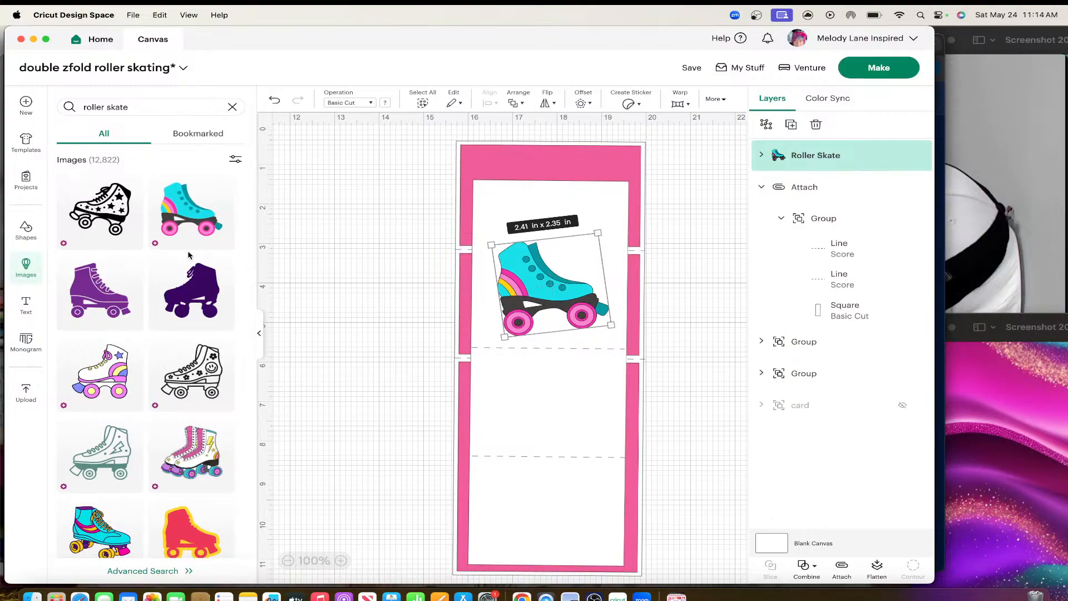
Replace the image search term with "arch" and run the search.
left_click(143, 106)
key("BackSpace")
key("BackSpace")
key("BackSpace")
key("BackSpace")
key("BackSpace")
key("BackSpace")
key("BackSpace")
key("BackSpace")
key("BackSpace")
key("BackSpace")
key("BackSpace")
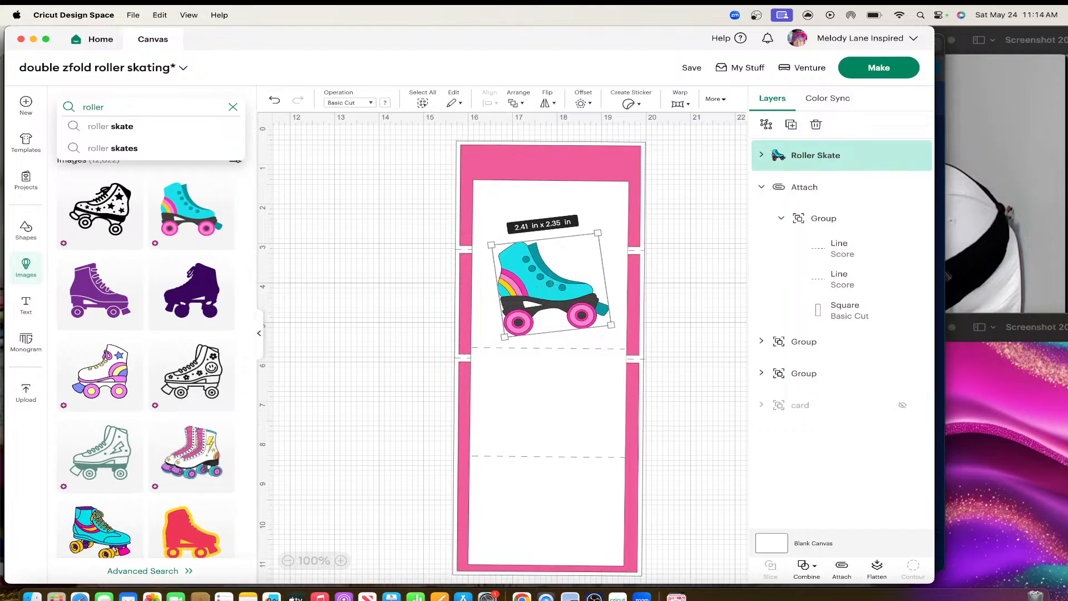
key("BackSpace")
type("arch")
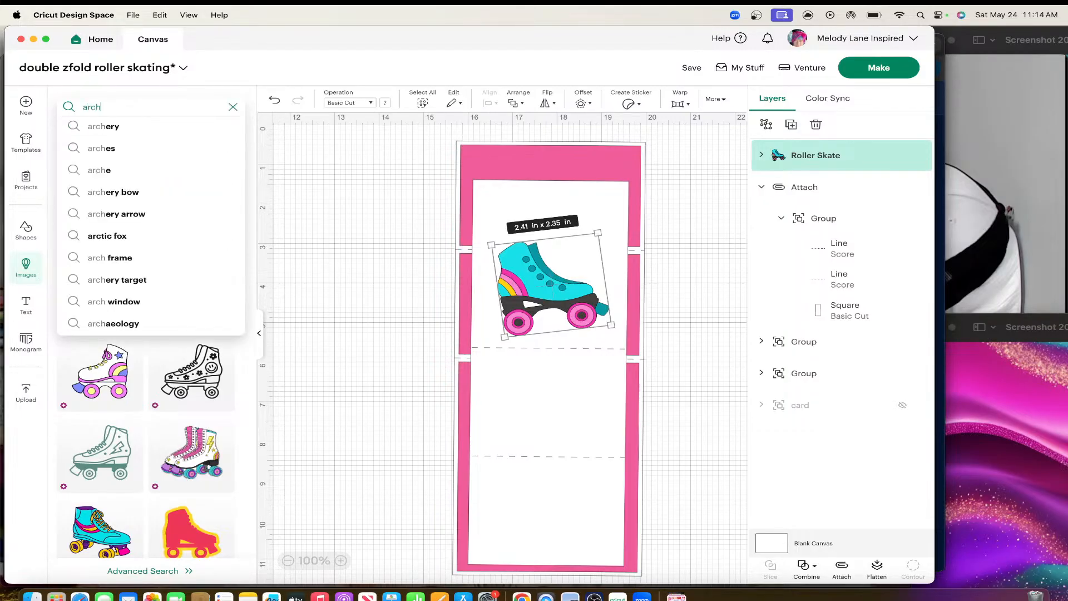
key("Return")
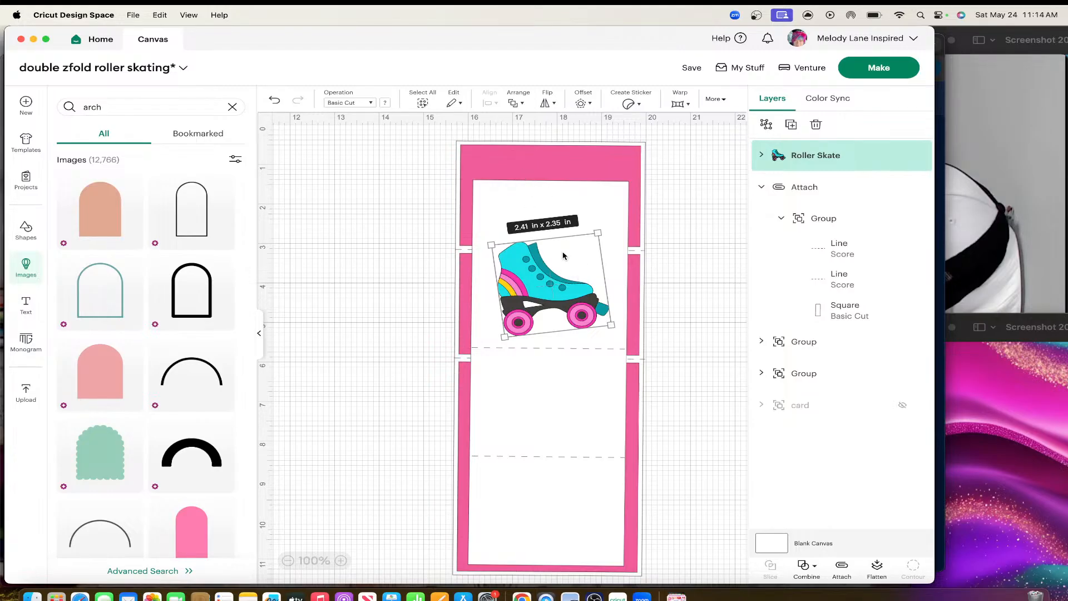
Open the advanced image search for the arch results and filter them to the Cut + Draw operation type.
left_click(149, 572)
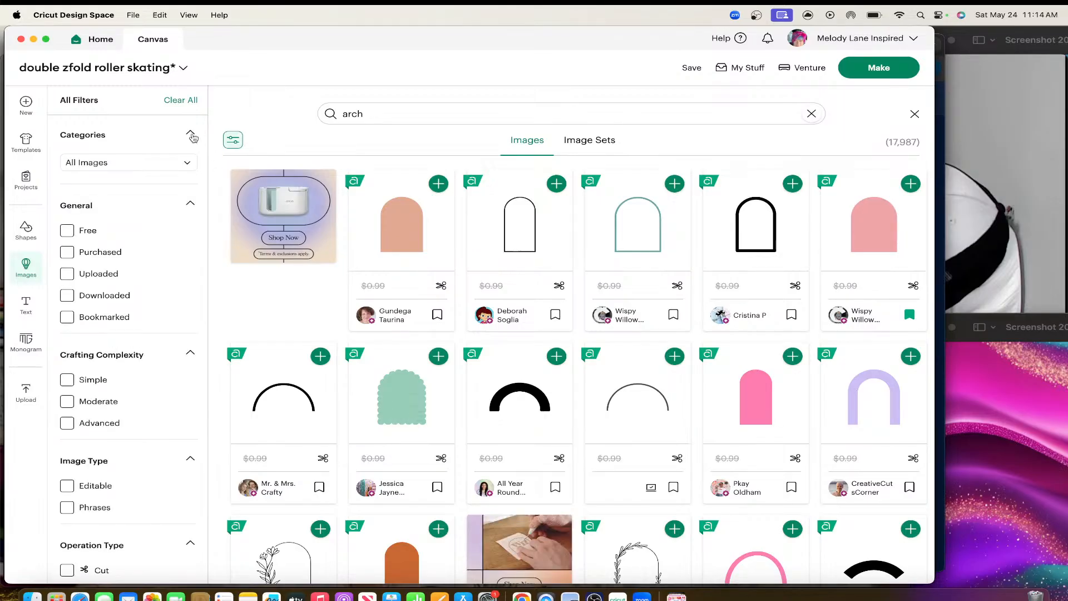
scroll(126, 377, "down", 6)
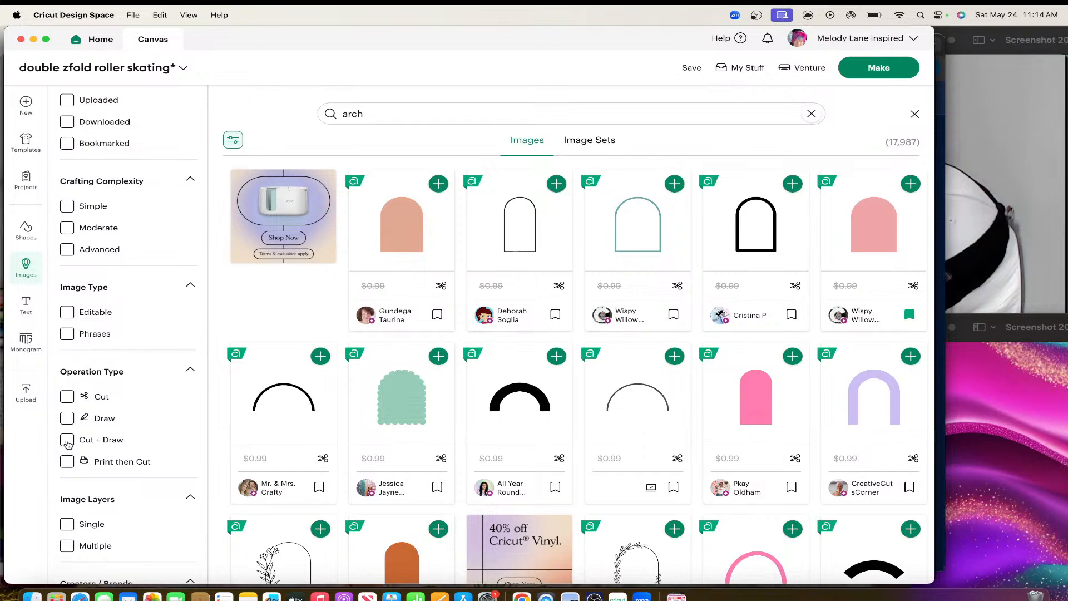
left_click(67, 441)
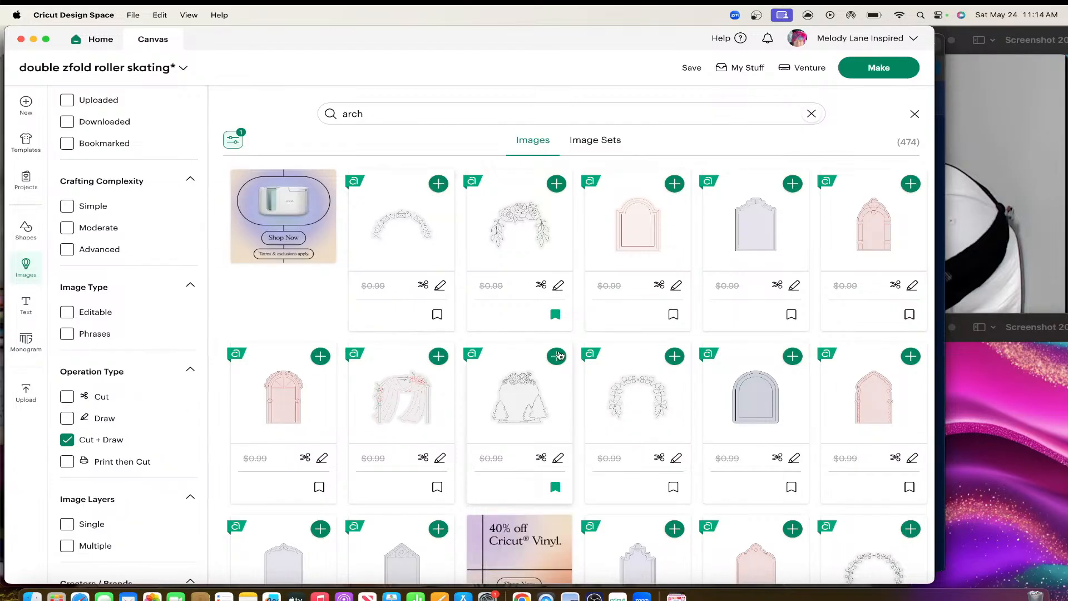
Look through the filtered arch results and open the details of the bookmarked Squiggly Arch Shape.
scroll(560, 354, "down", 5)
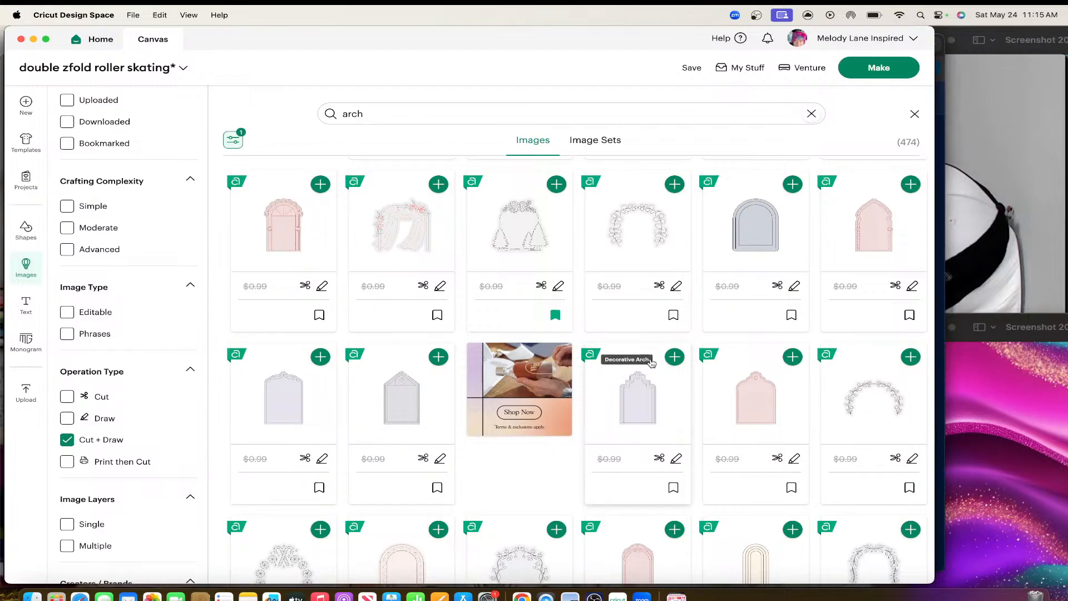
scroll(615, 412, "down", 3)
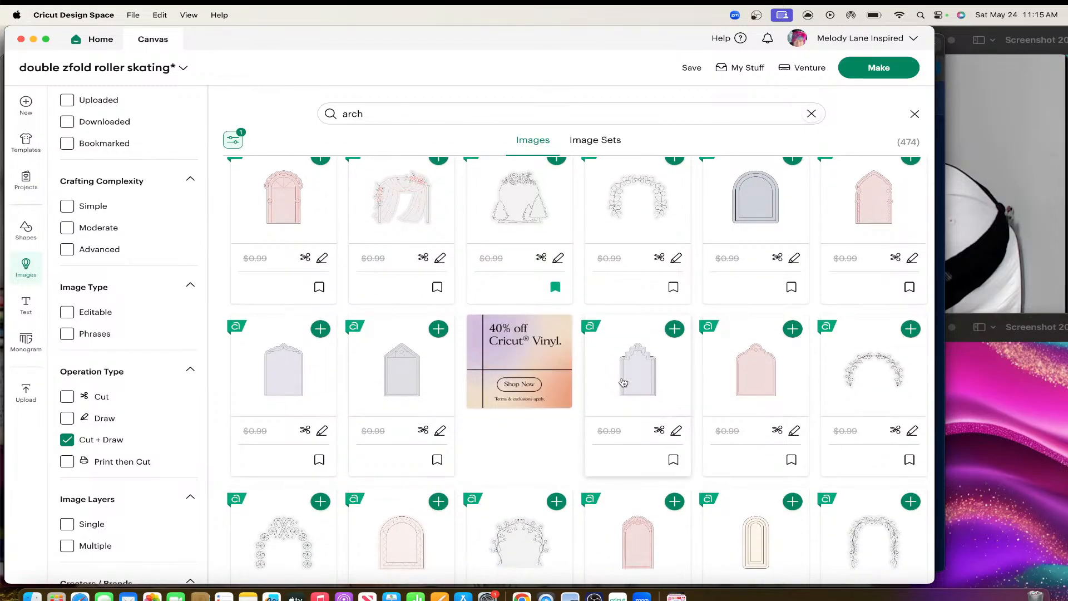
scroll(622, 381, "down", 4)
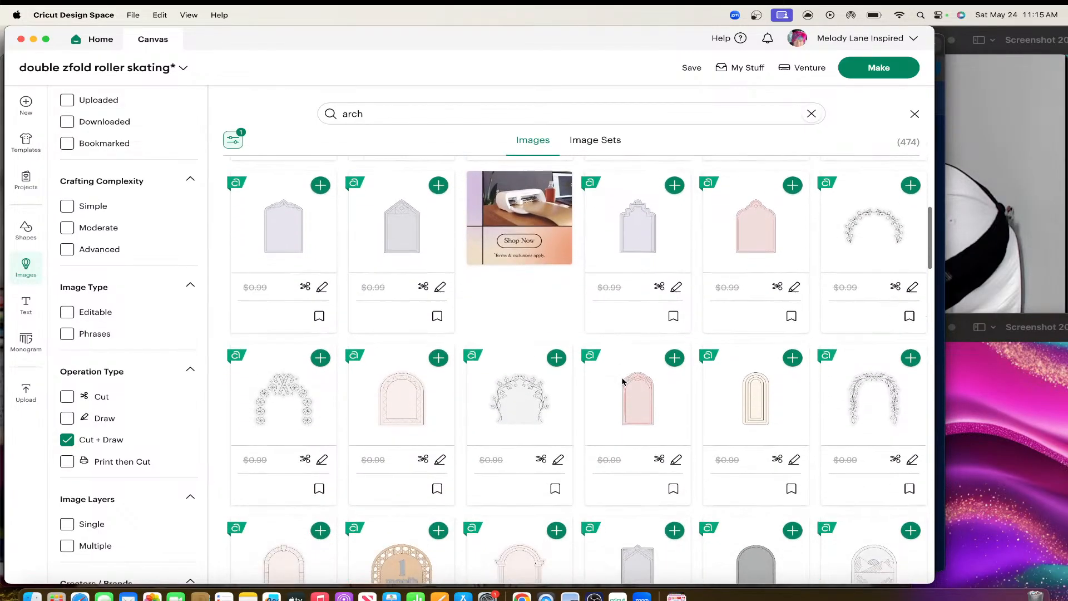
scroll(623, 382, "down", 5)
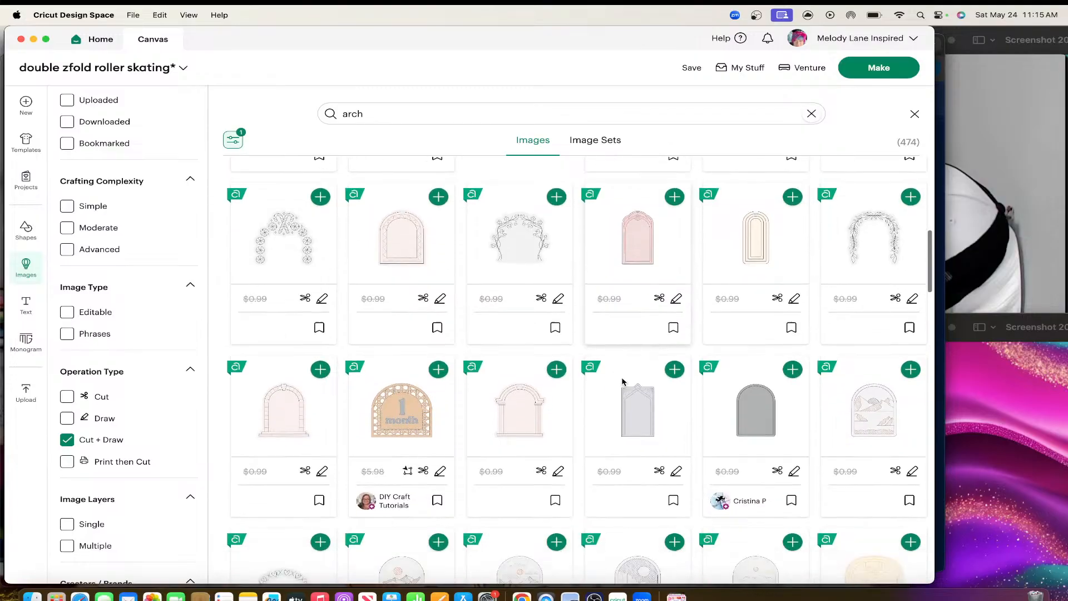
scroll(623, 383, "down", 6)
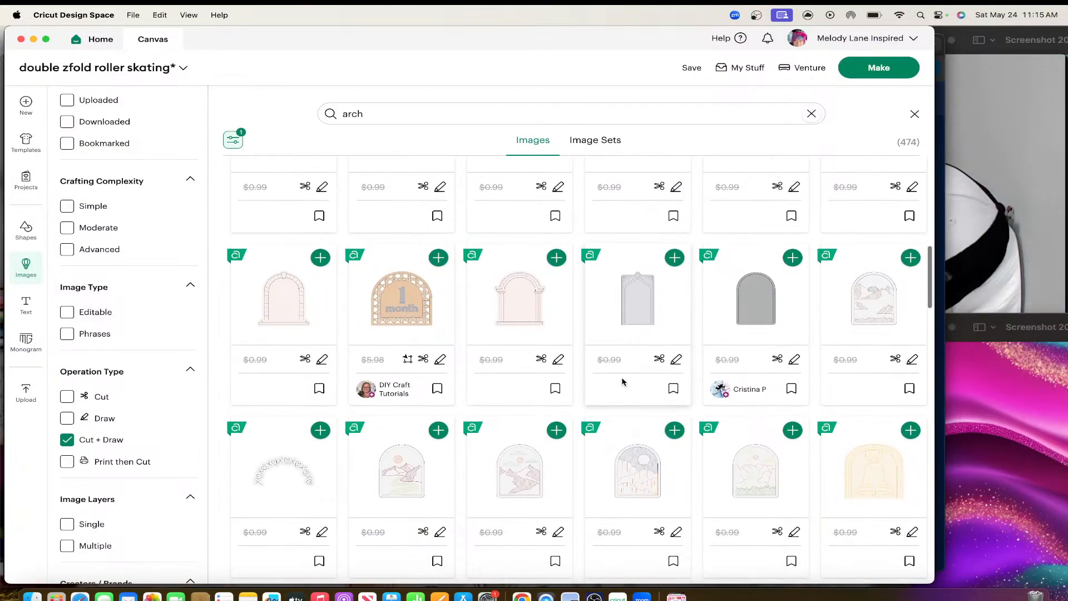
scroll(624, 382, "down", 4)
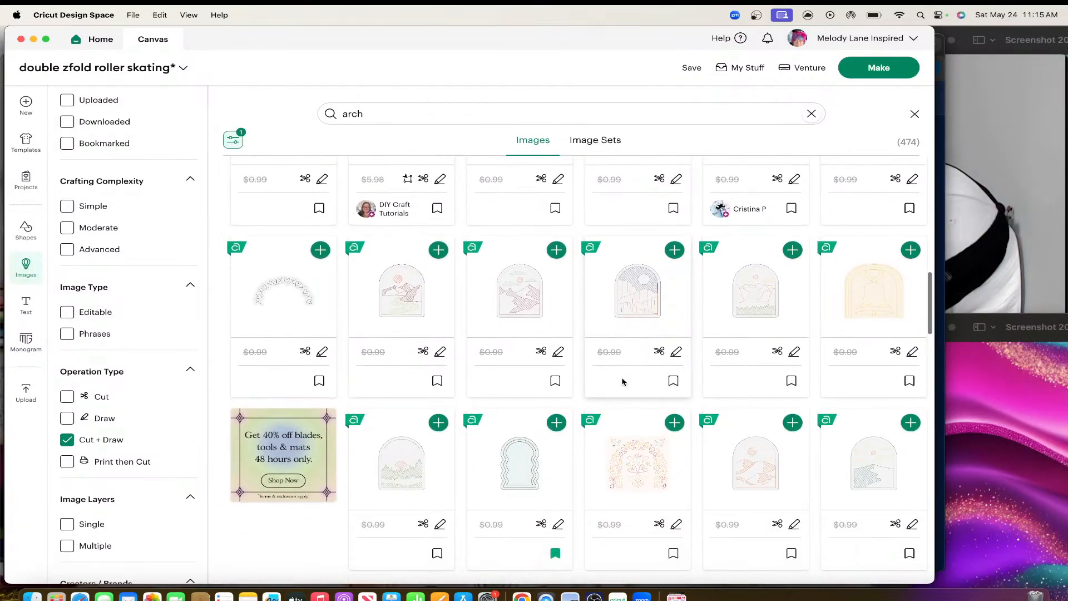
scroll(624, 382, "down", 2)
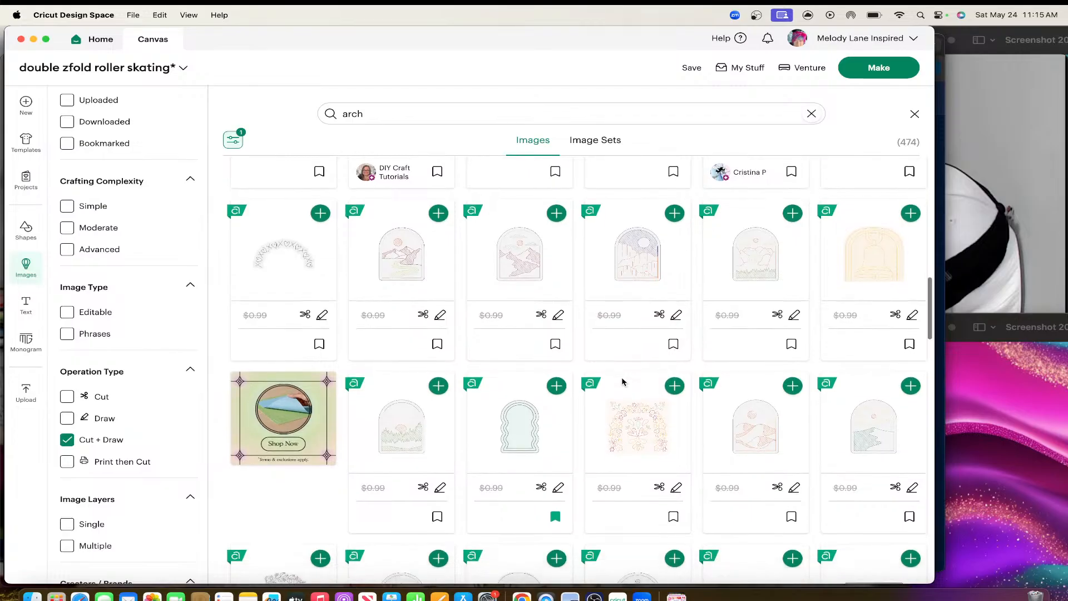
scroll(623, 382, "down", 1)
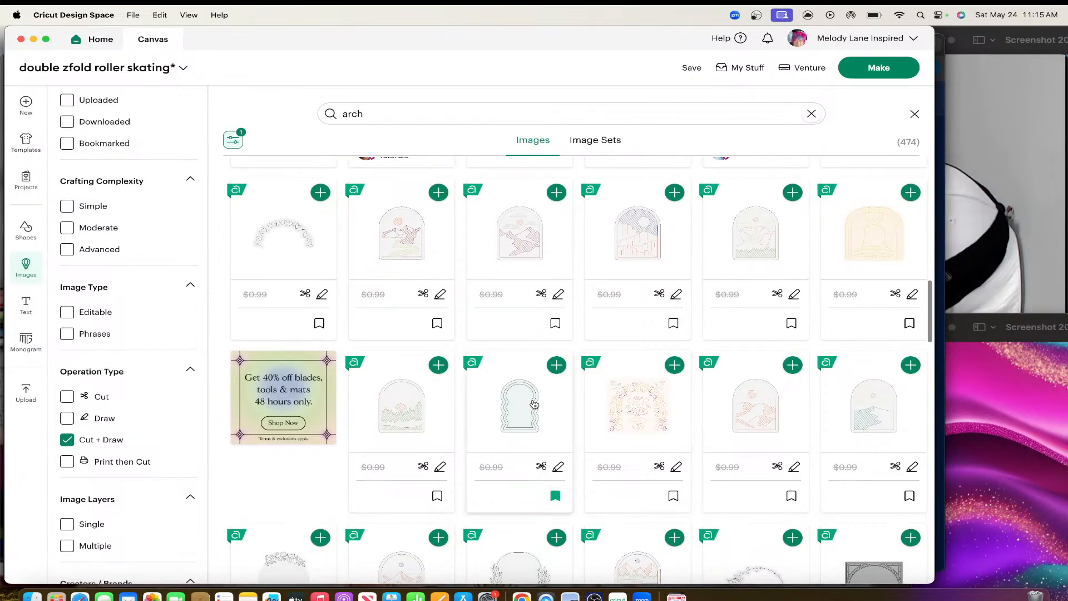
left_click(520, 405)
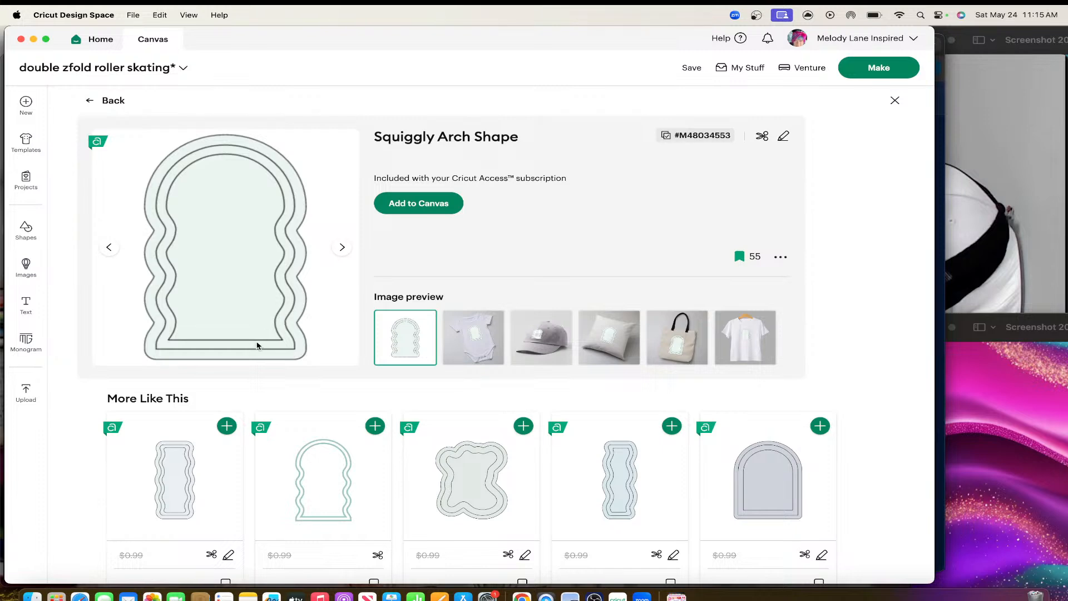
Check the similar images, insert the Squiggly Arch Shape into the project and return to the canvas.
scroll(256, 372, "down", 3)
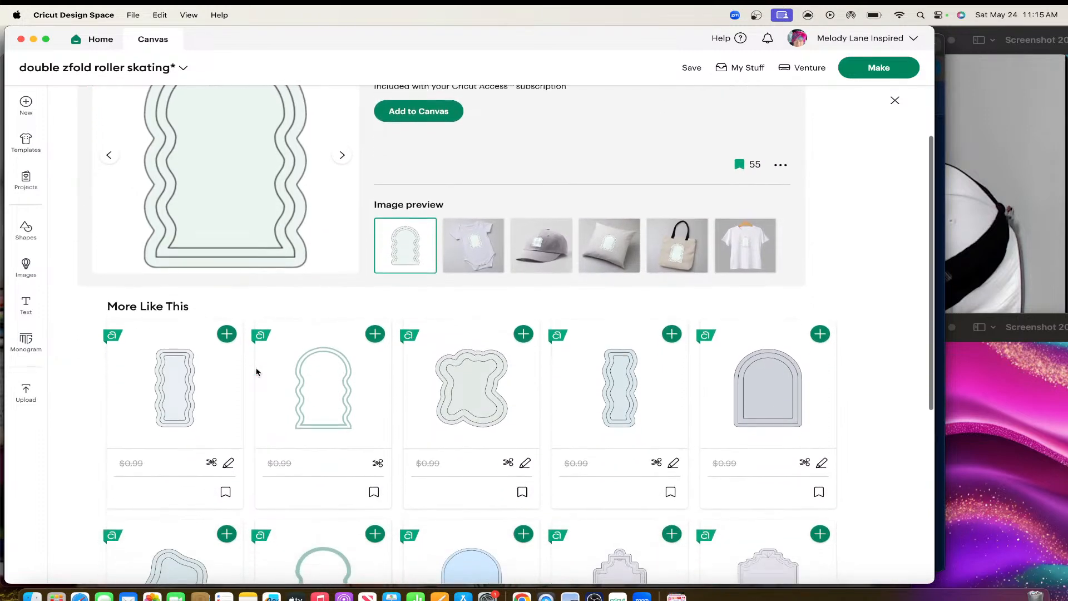
scroll(373, 386, "down", 4)
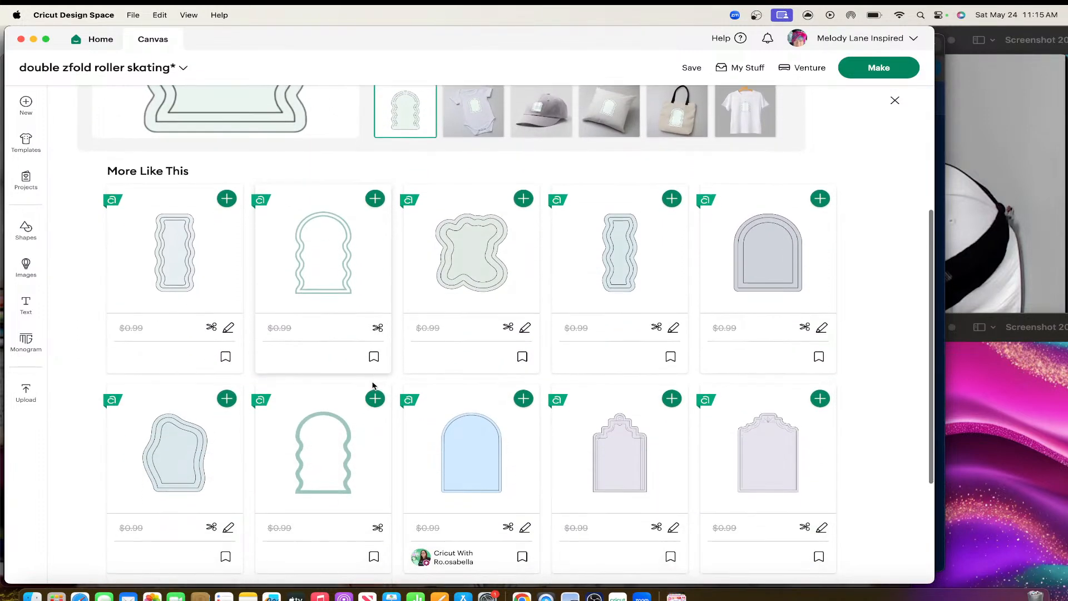
scroll(373, 386, "up", 6)
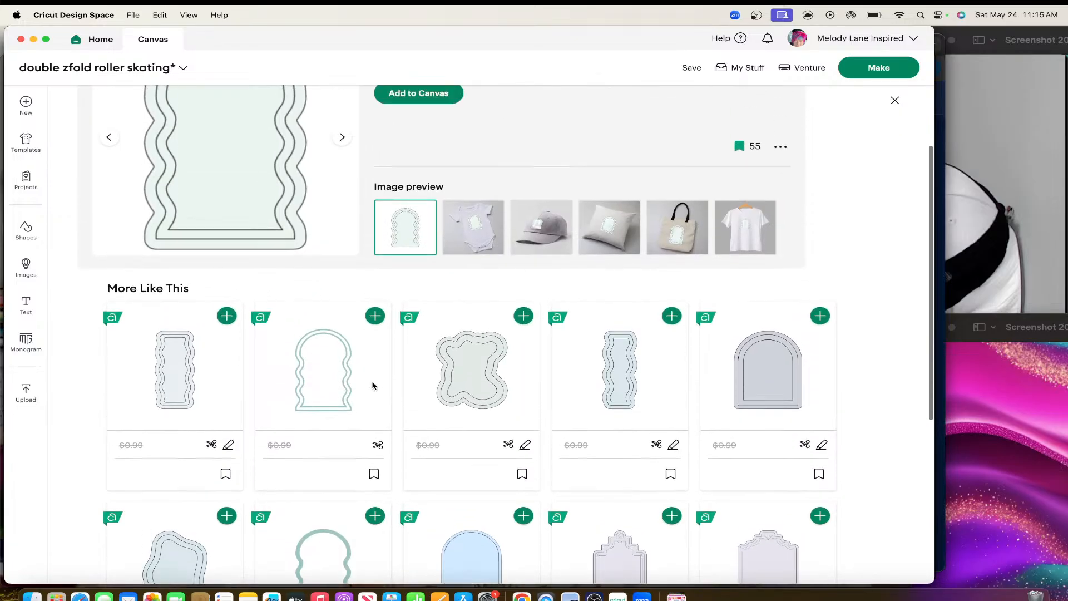
scroll(373, 386, "up", 1)
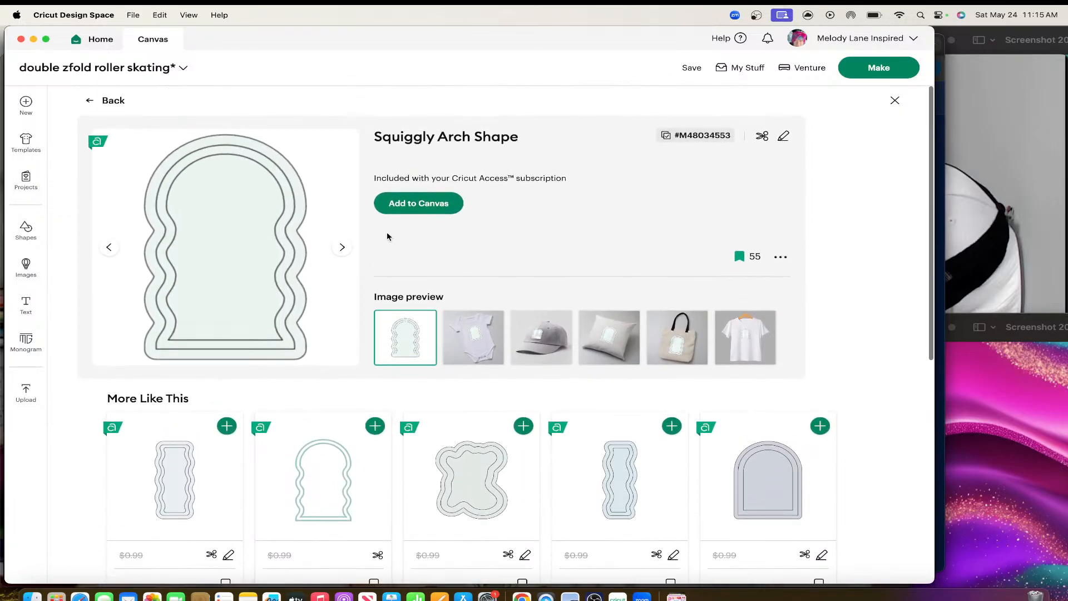
left_click(416, 205)
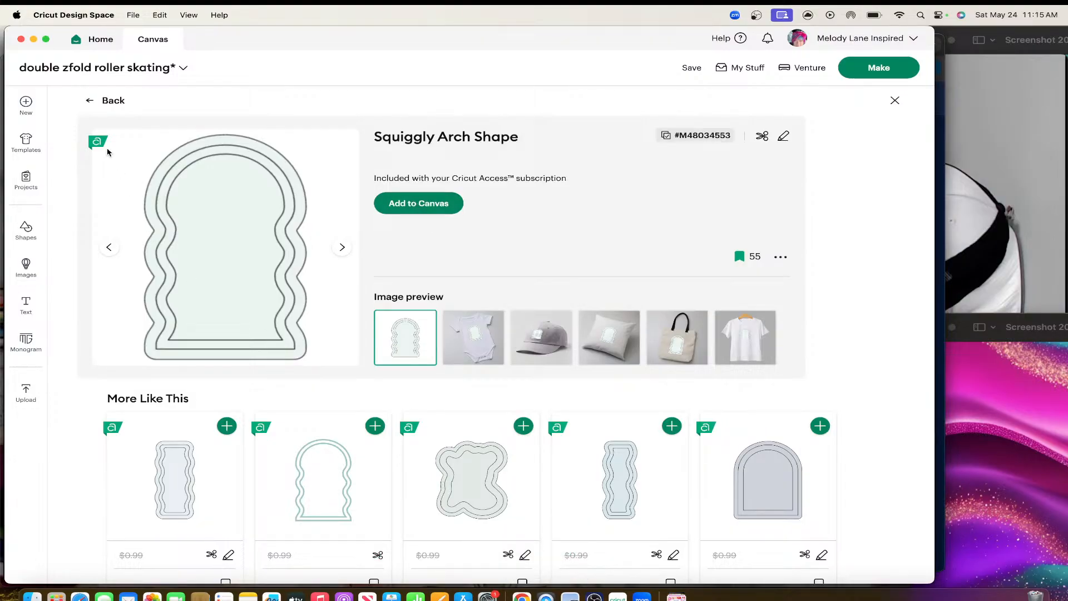
left_click(107, 101)
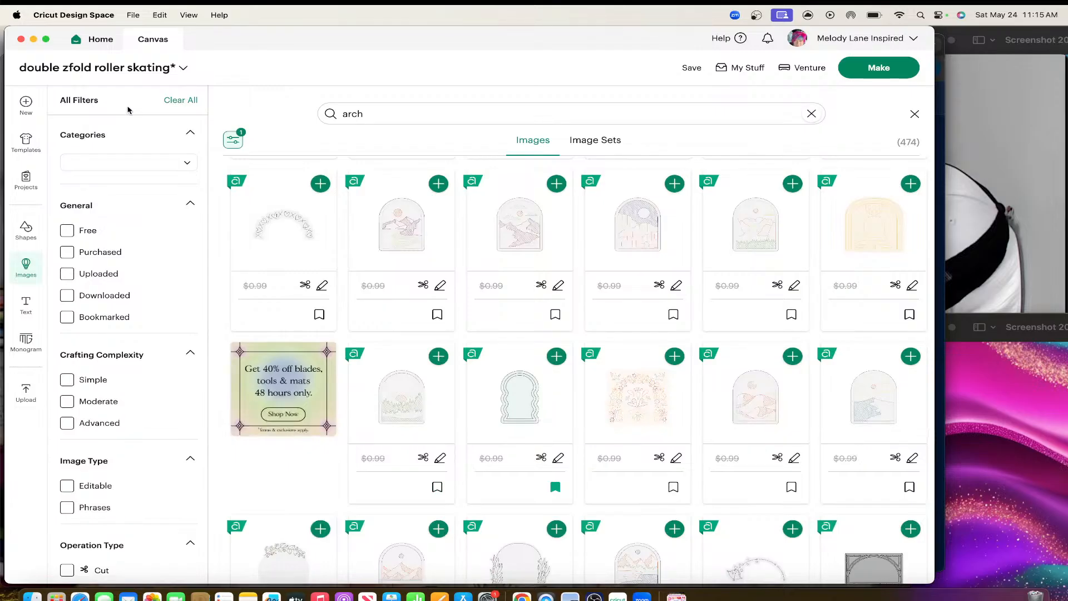
left_click(32, 269)
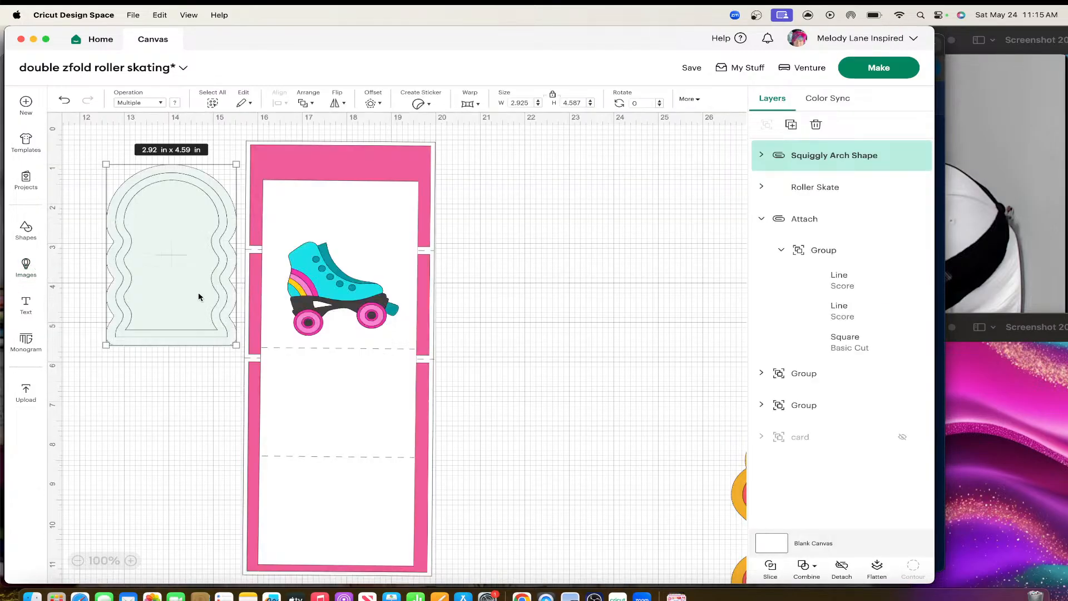
Place the squiggly arch on the white base's uppermost section and resize it to about 1.98 x 2.41 in.
left_click_drag(155, 249, 321, 257)
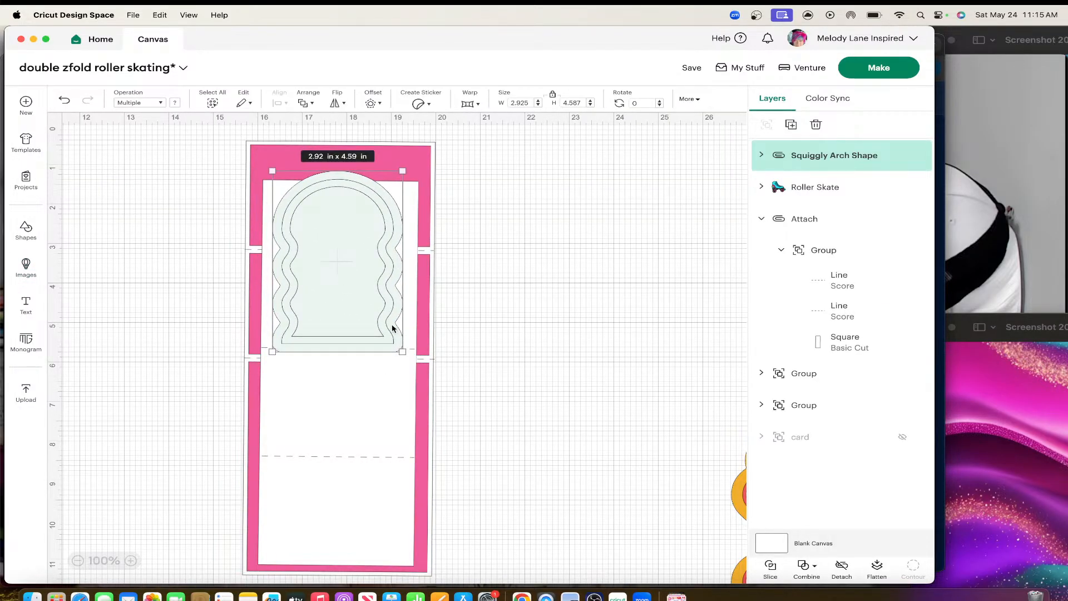
left_click_drag(402, 351, 347, 275)
mouse_move(319, 229)
left_mouse_down()
mouse_move(356, 249)
mouse_move(344, 239)
mouse_move(385, 232)
left_mouse_up()
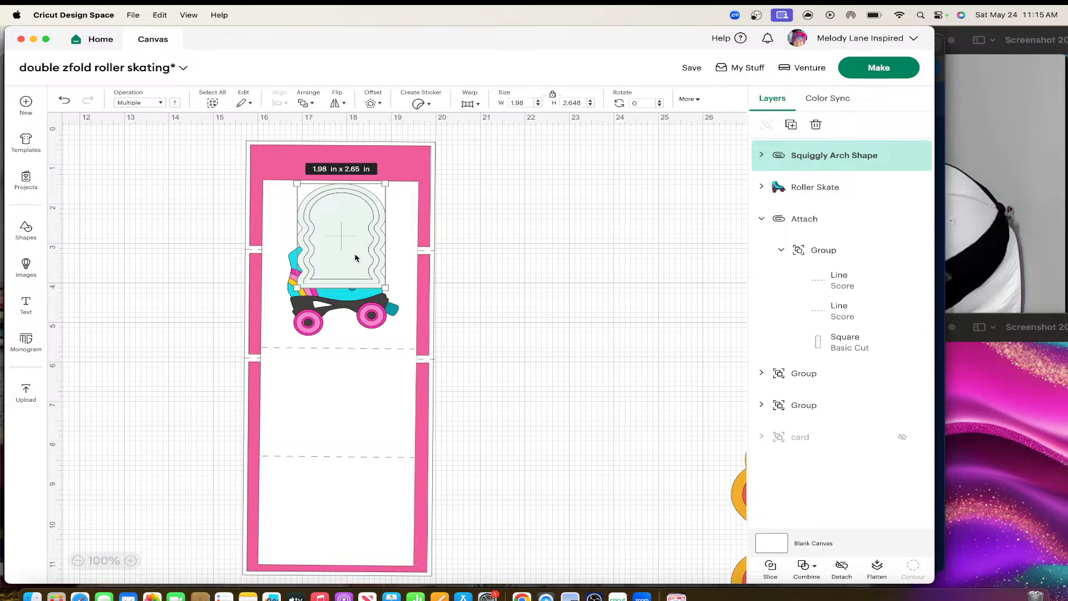
left_click_drag(338, 282, 338, 272)
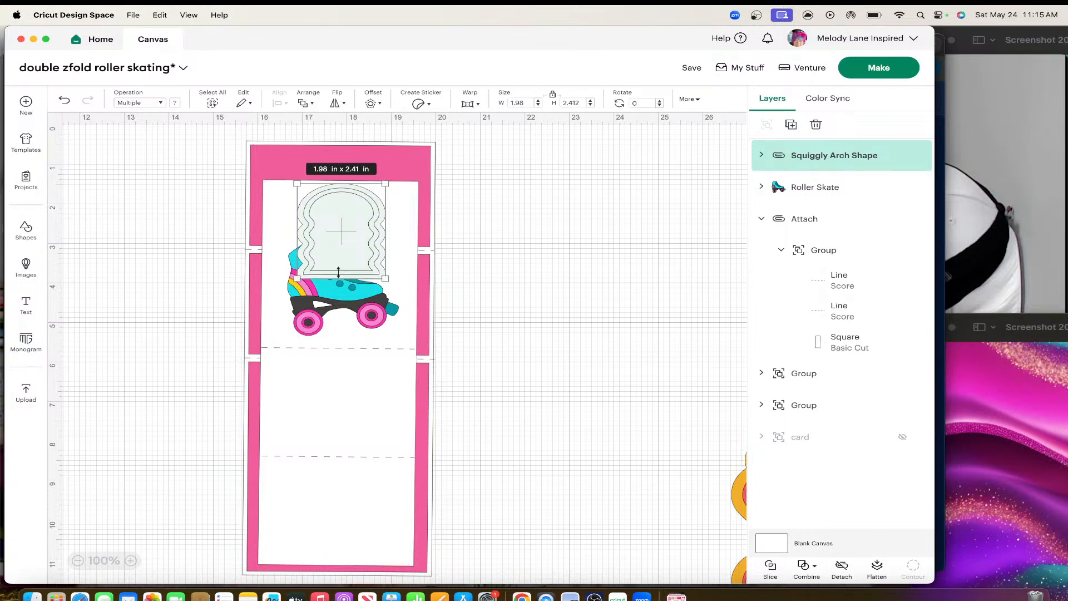
Bring the roller skate to the front so it overlaps the squiggly arch.
left_click(352, 306)
left_click_drag(352, 306, 352, 309)
right_click(351, 309)
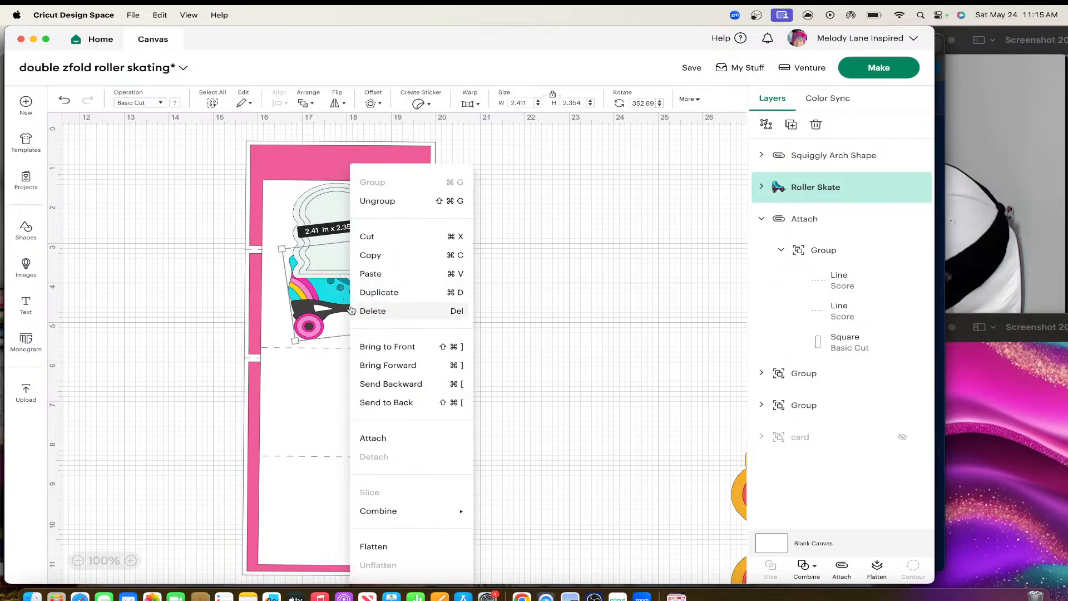
left_click(390, 347)
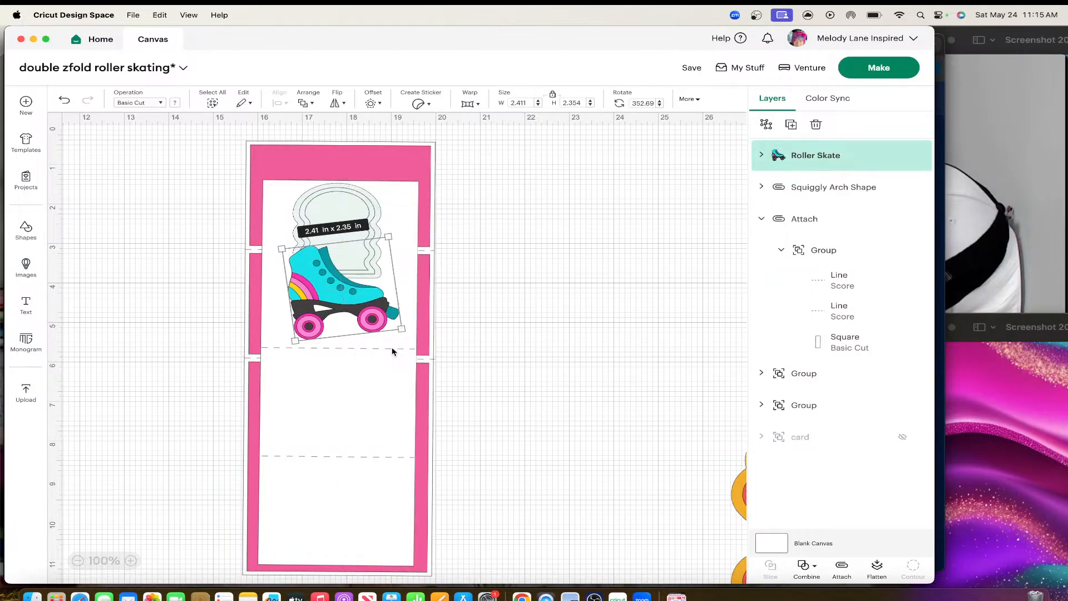
Fine-tune the positions of the roller skate and the squiggly arch behind it on the white base.
left_click_drag(343, 287, 345, 289)
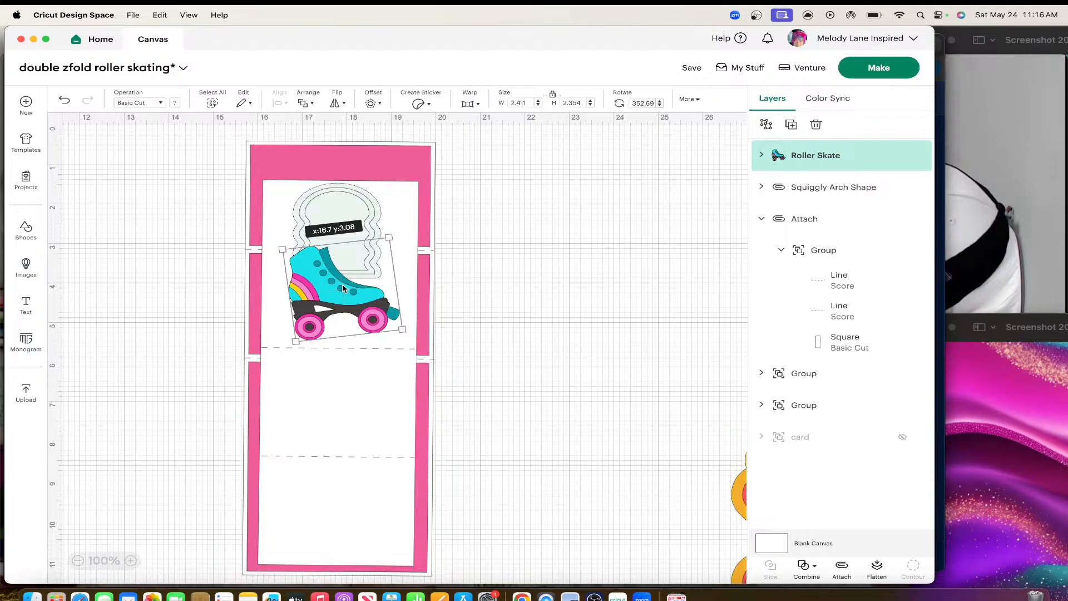
left_click(352, 198)
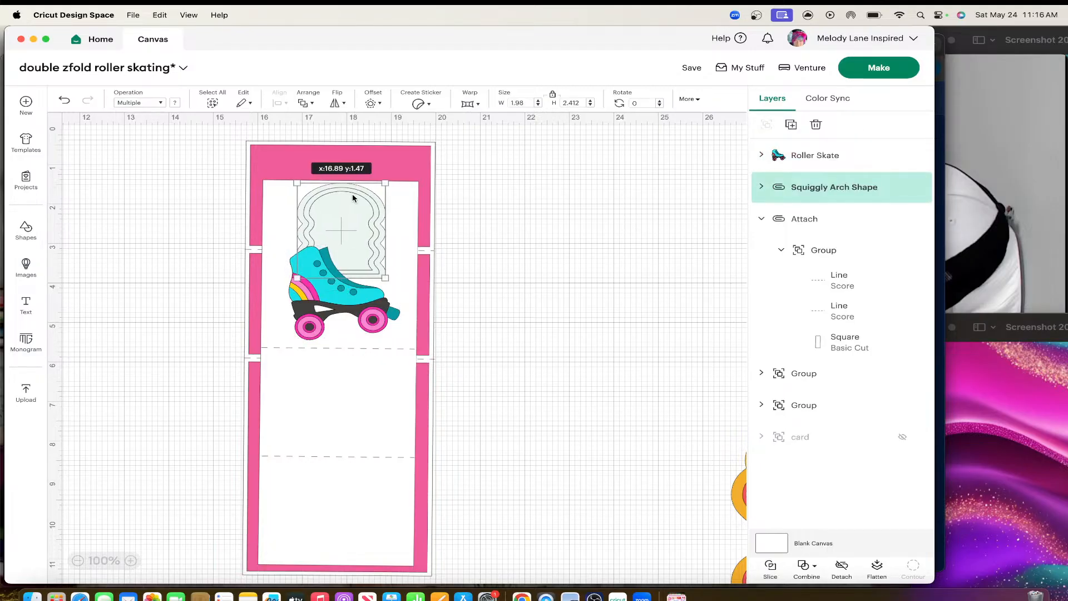
left_click_drag(353, 198, 352, 199)
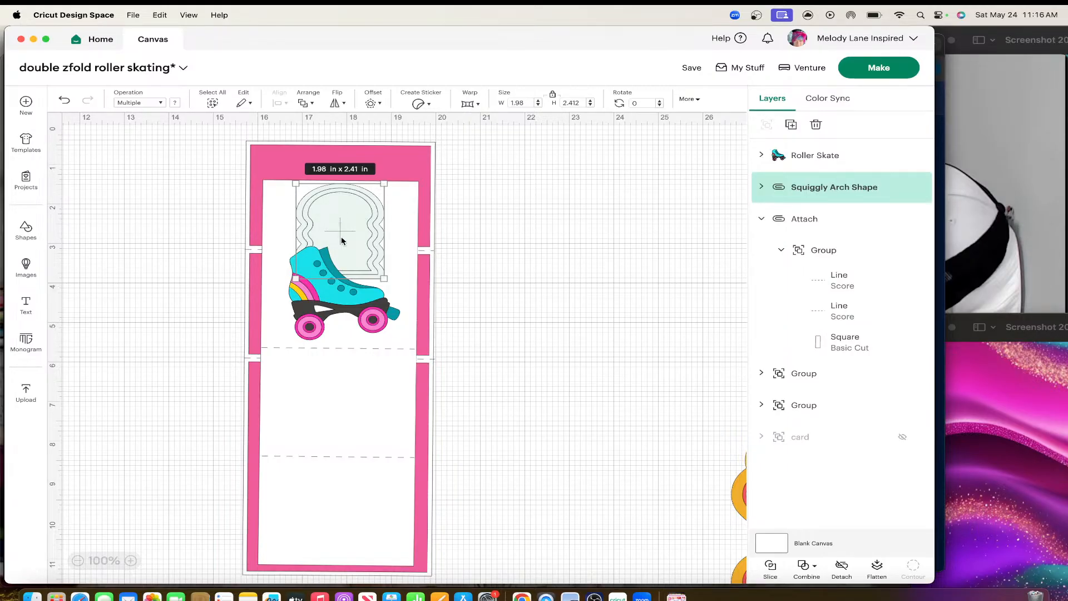
left_click(339, 332)
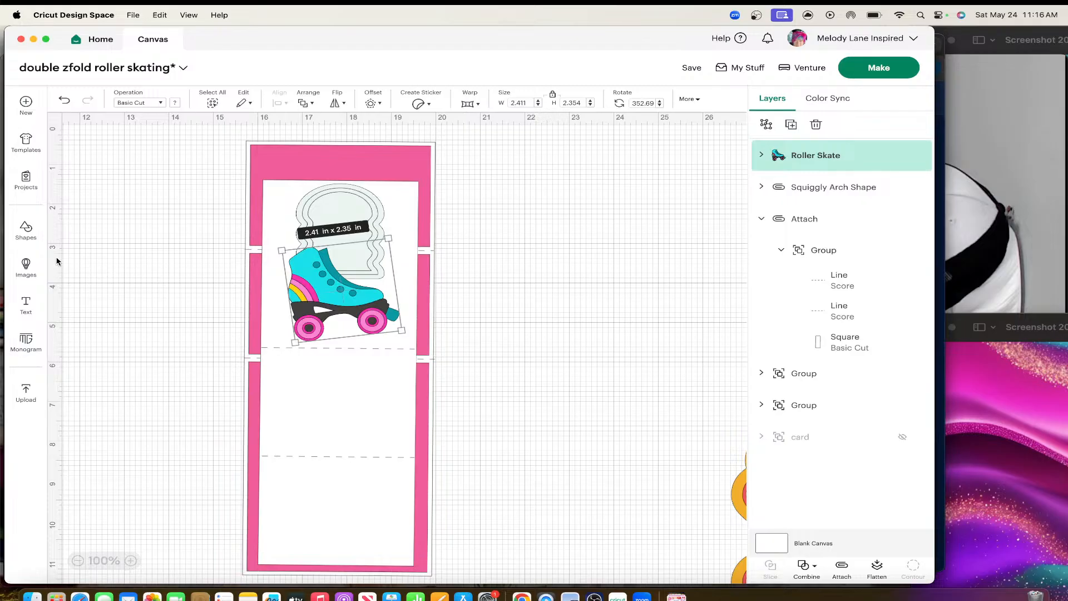
Replace the image search term with "retro rainbow" and run the search.
left_click(25, 267)
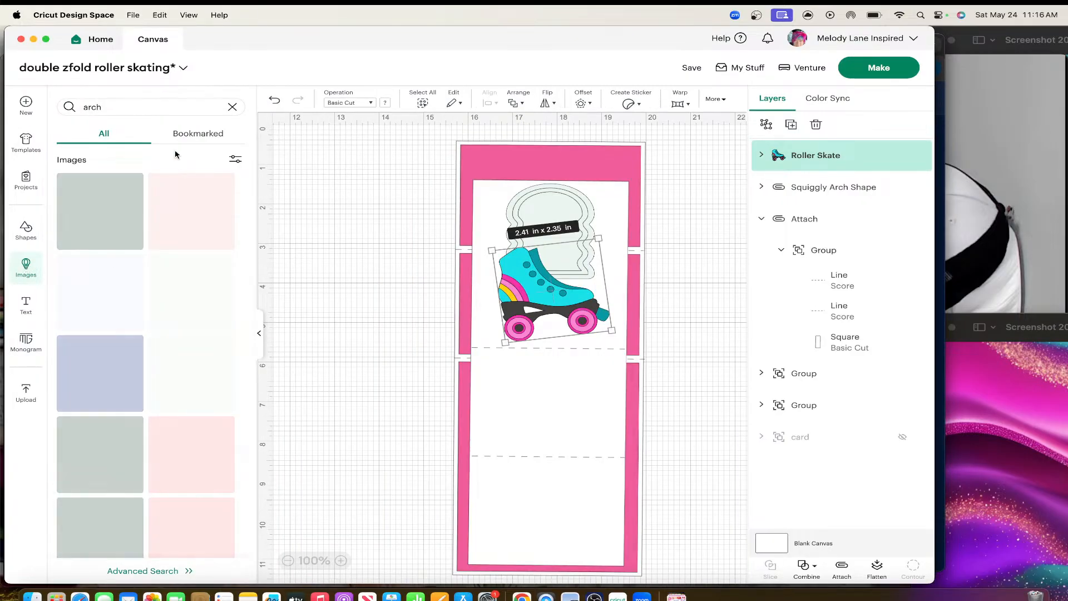
left_click(134, 102)
key("BackSpace")
key("BackSpace")
key("BackSpace")
key("BackSpace")
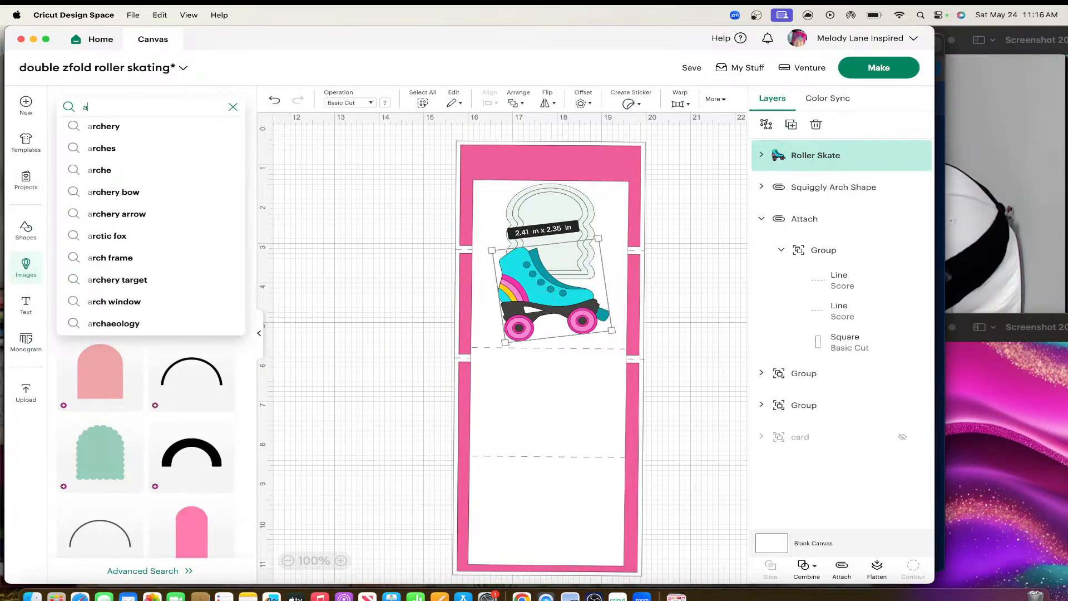
type("retr")
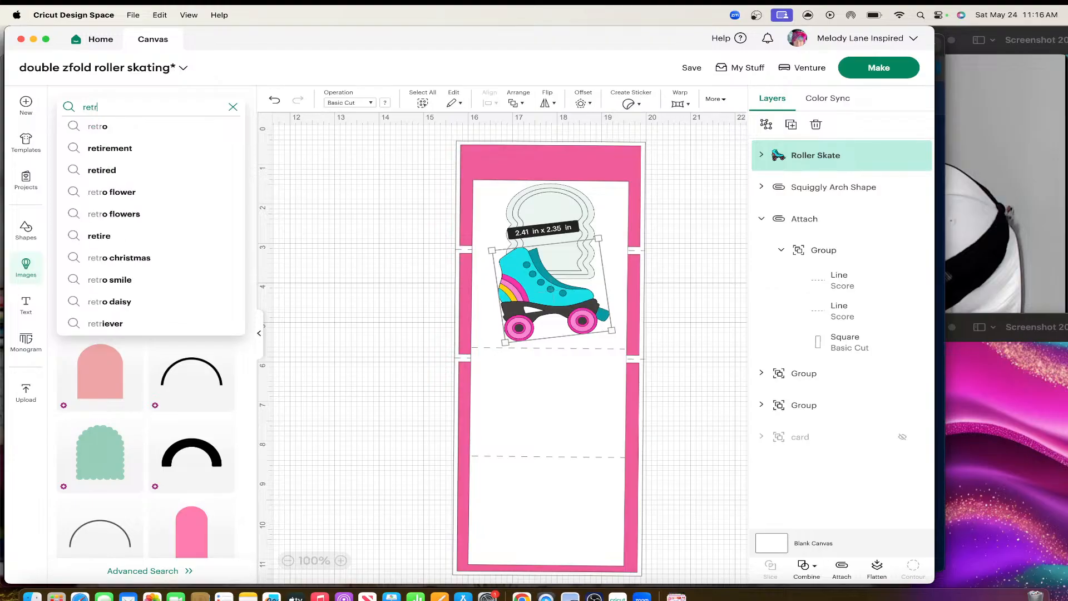
type("o ")
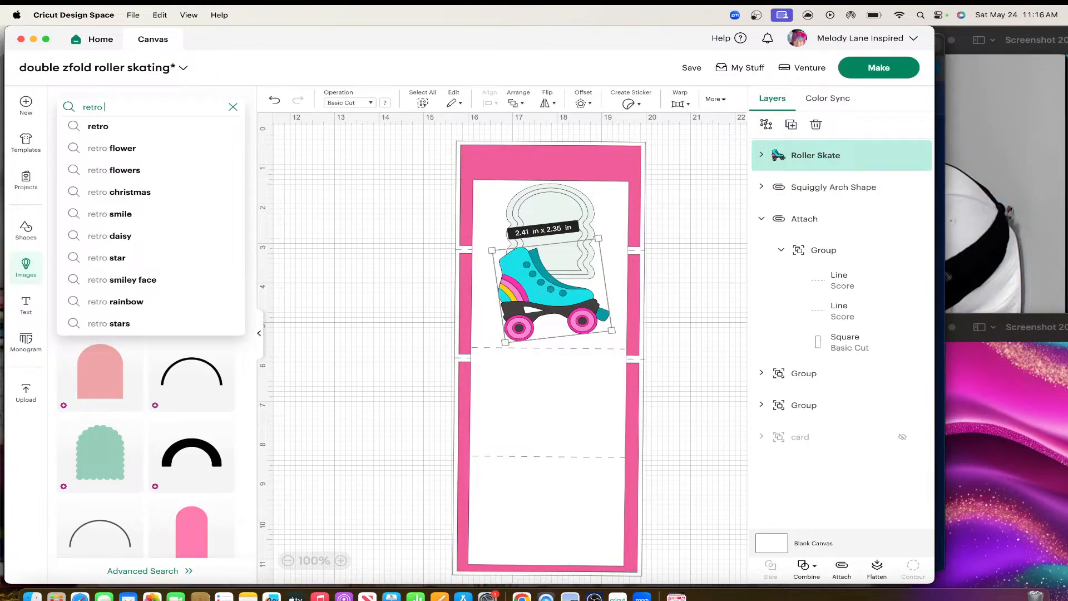
type("rainbow")
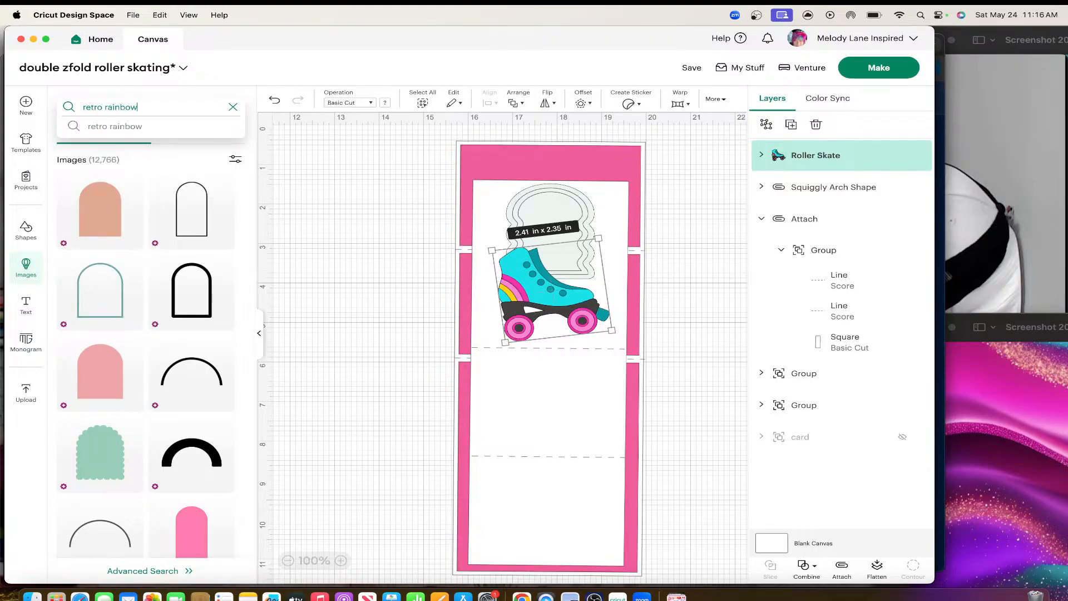
key("Return")
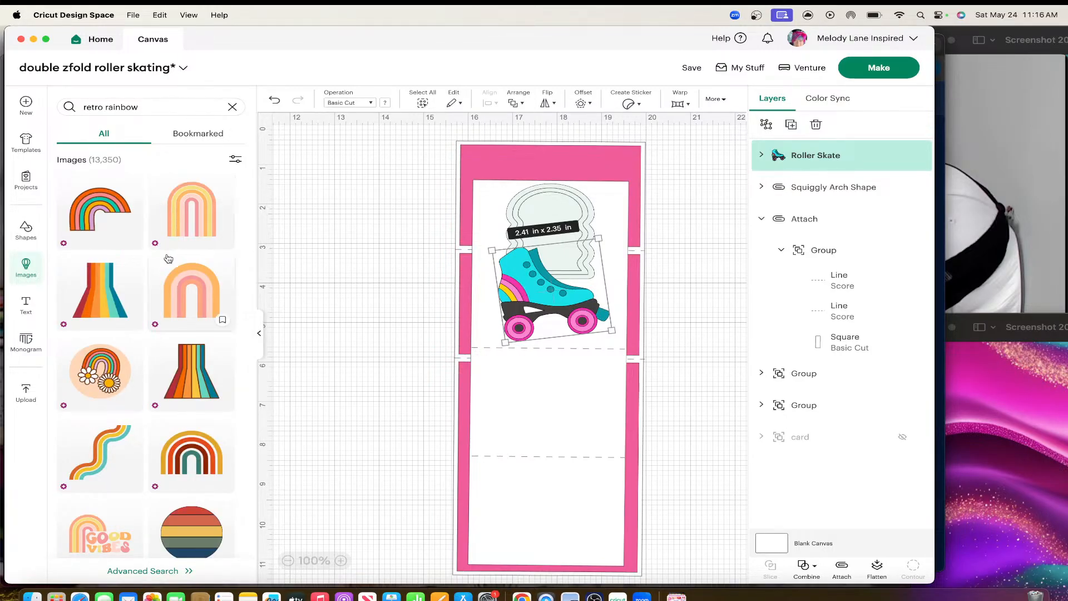
Insert the bookmarked wavy Retro Rainbow image with green, mustard and orange bands from the search results.
scroll(170, 305, "down", 2)
scroll(170, 305, "down", 5)
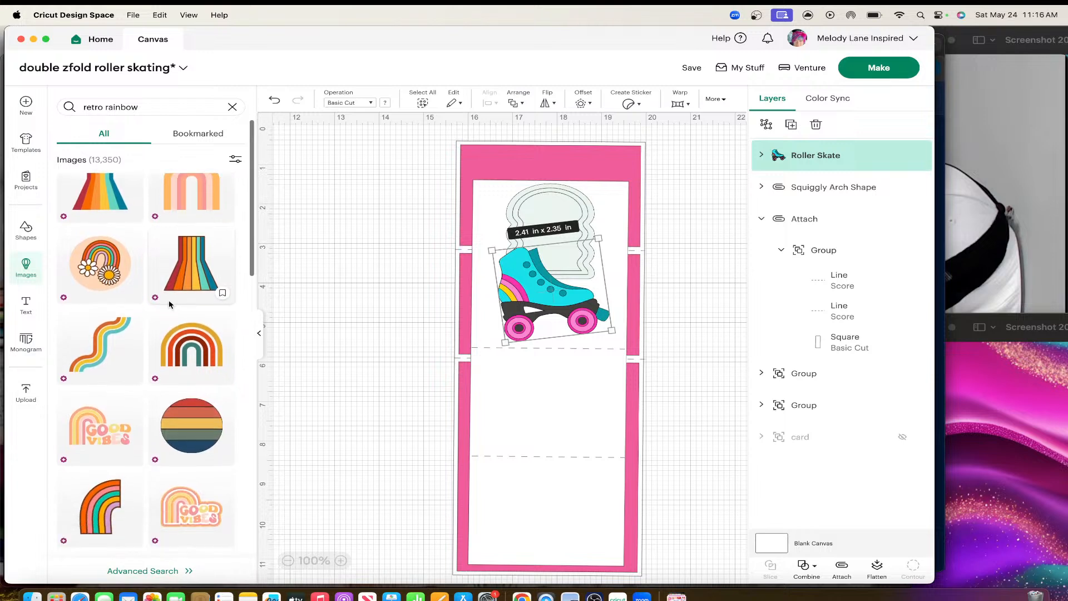
scroll(170, 305, "down", 8)
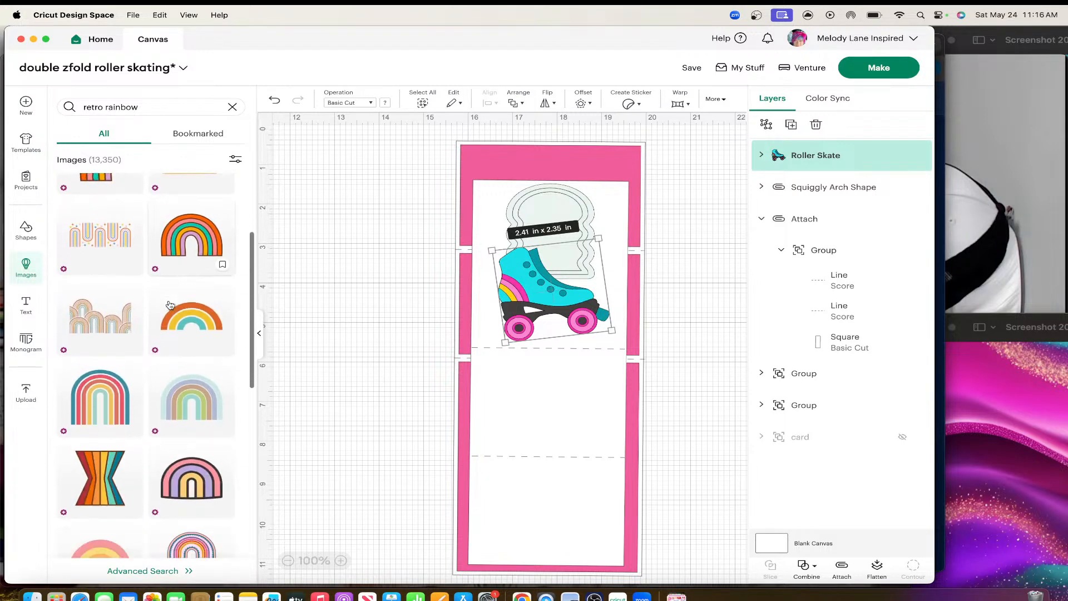
scroll(169, 304, "down", 8)
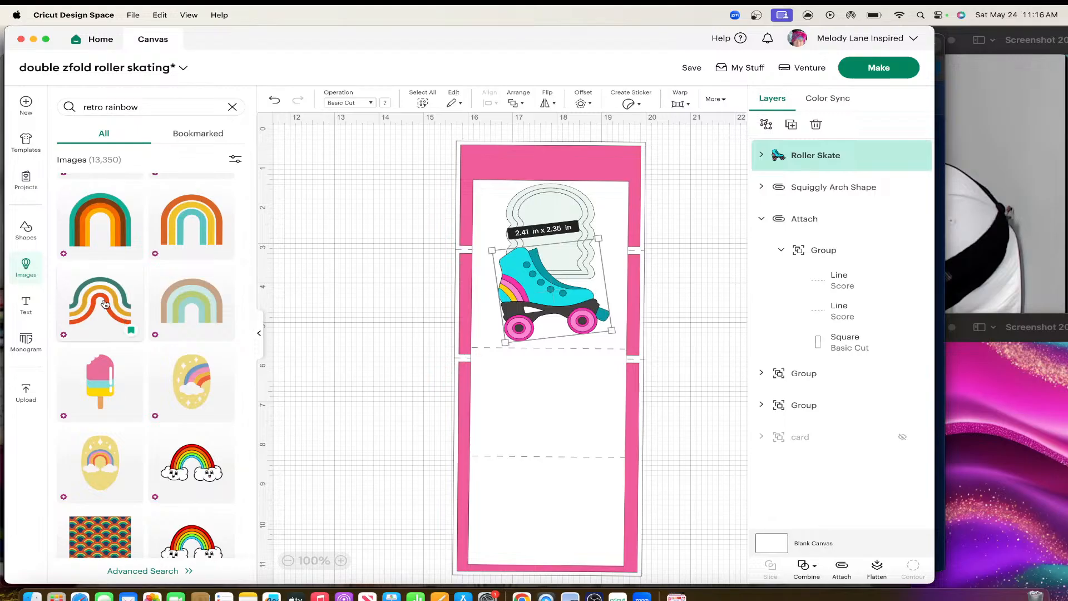
left_click(103, 310)
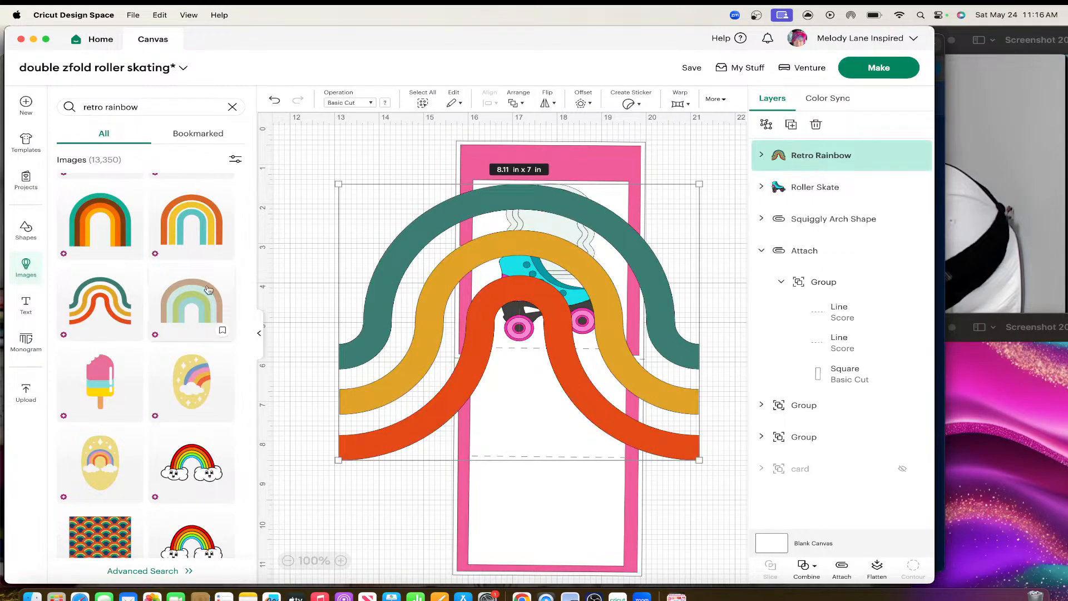
Insert the bookmarked S-shaped Retro Rainbow with orange, yellow and teal bands, and move it clear of the arched rainbow.
scroll(200, 288, "up", 6)
scroll(200, 288, "up", 6)
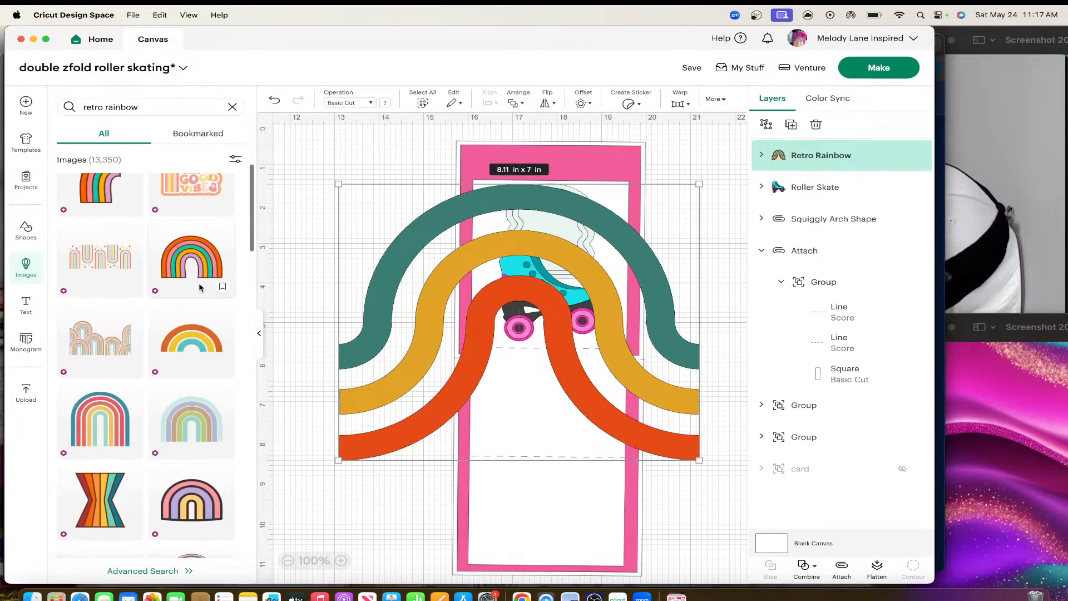
scroll(200, 288, "up", 2)
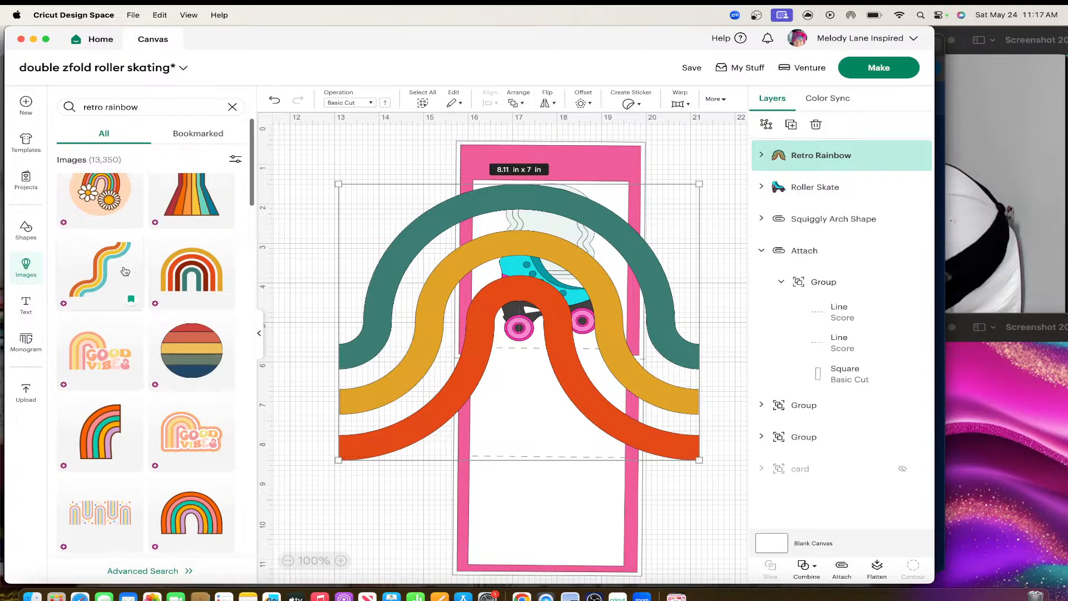
left_click(109, 278)
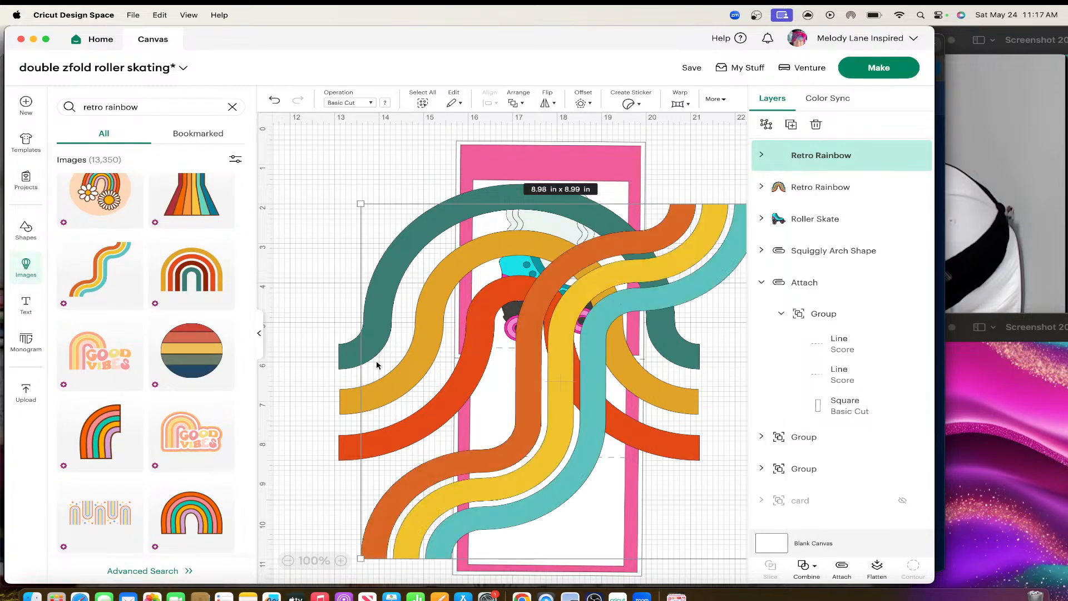
left_click(258, 335)
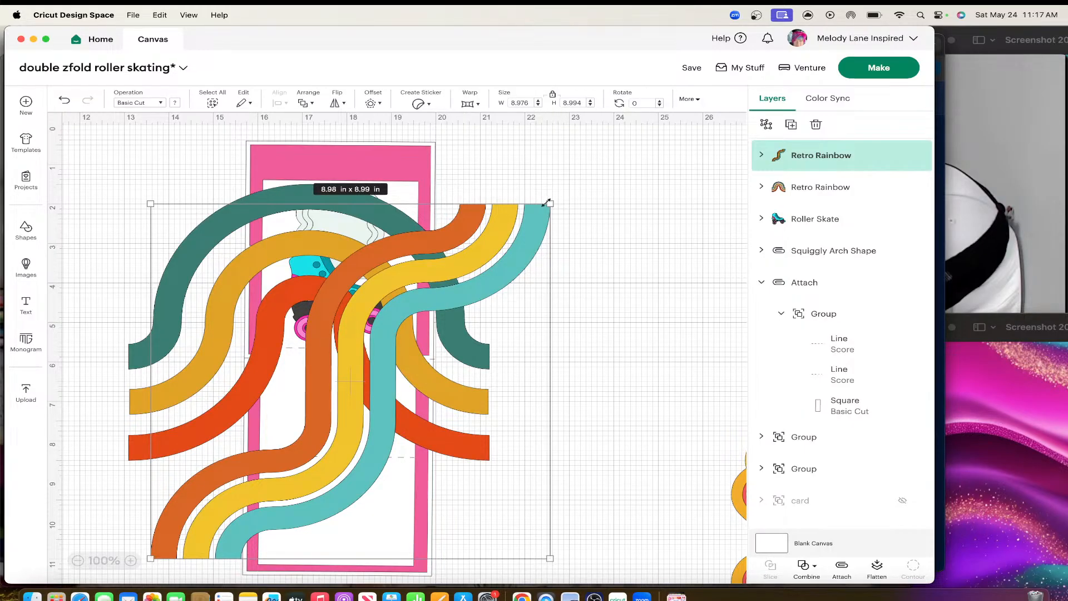
left_click_drag(413, 279, 639, 290)
Resize the arched rainbow to about 3.48 x 3.74 in and position it across the white base's upper panel.
left_click_drag(304, 253, 286, 225)
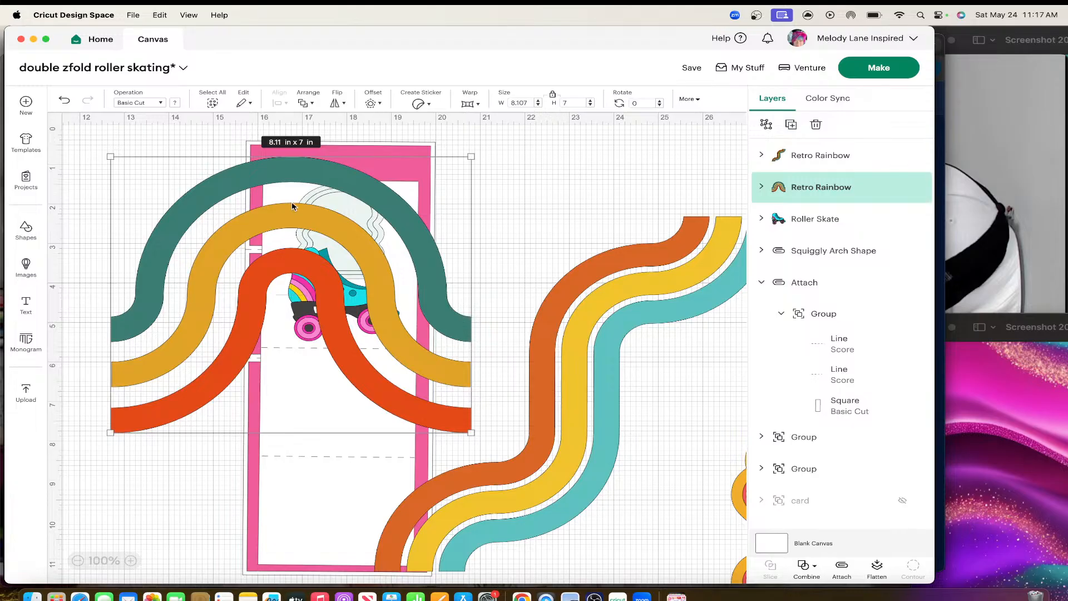
left_click_drag(471, 156, 375, 239)
left_click_drag(254, 239, 261, 239)
left_click_drag(346, 177, 342, 200)
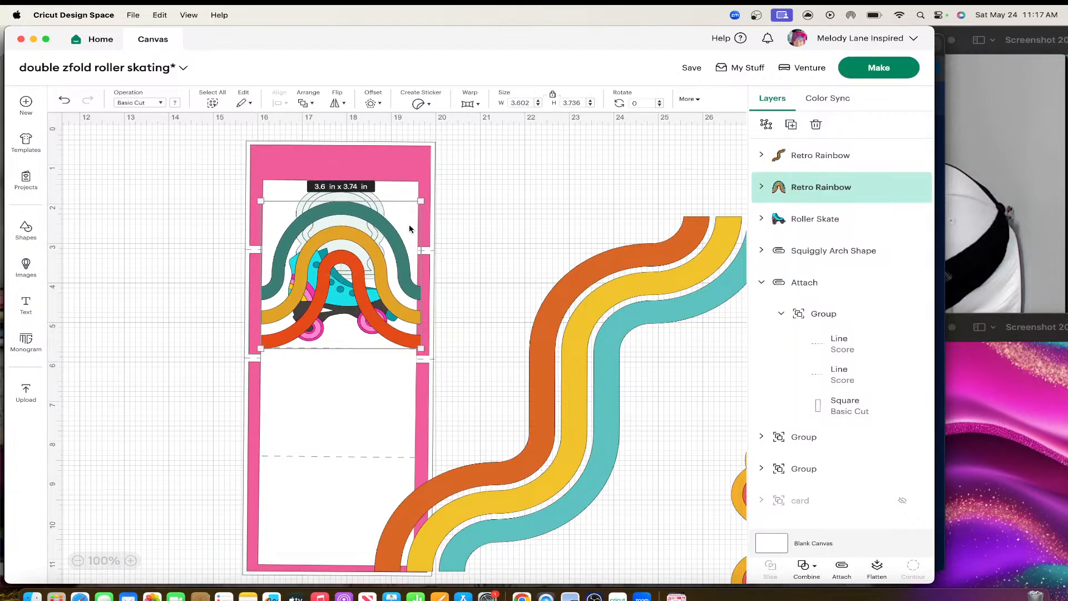
left_click_drag(420, 235, 414, 236)
left_click(392, 184)
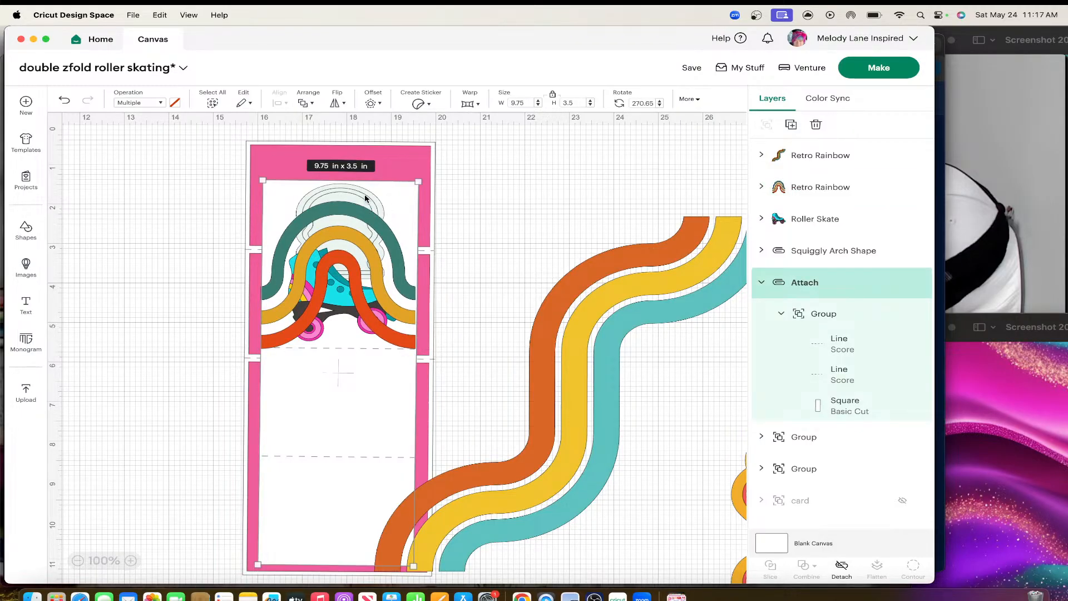
left_click(376, 244)
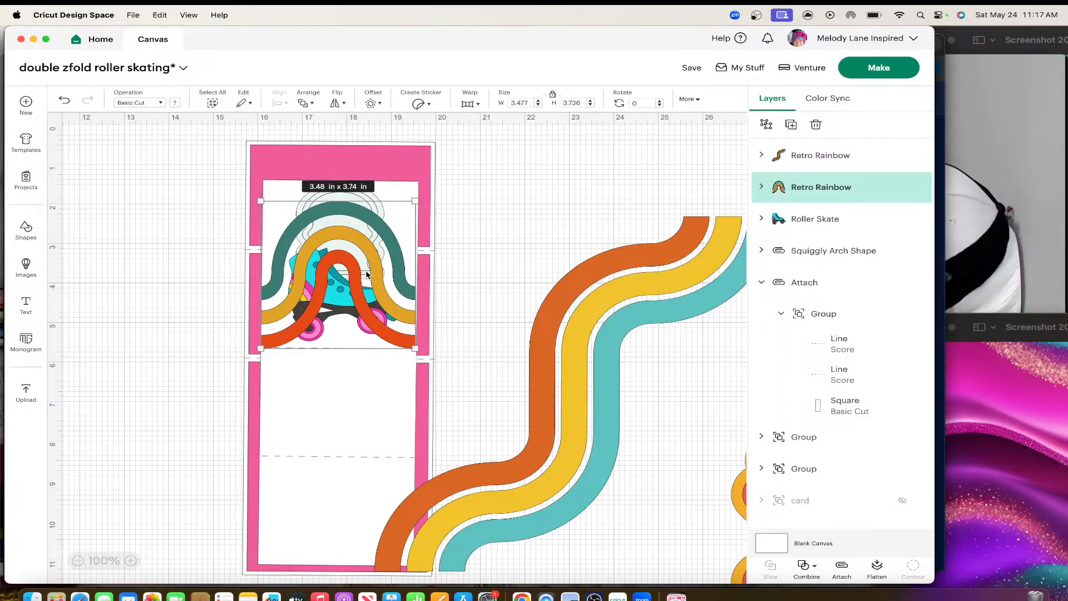
left_click(529, 101)
left_click(536, 213)
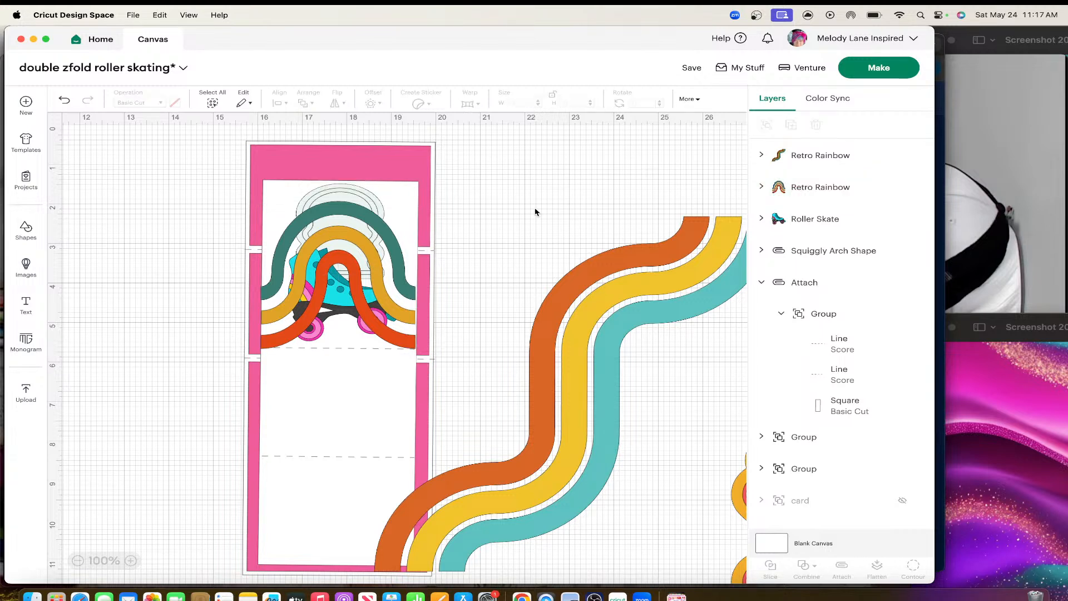
Recolor the arched rainbow's inner band pink, middle band yellow and outer band bright cyan.
left_click(367, 235)
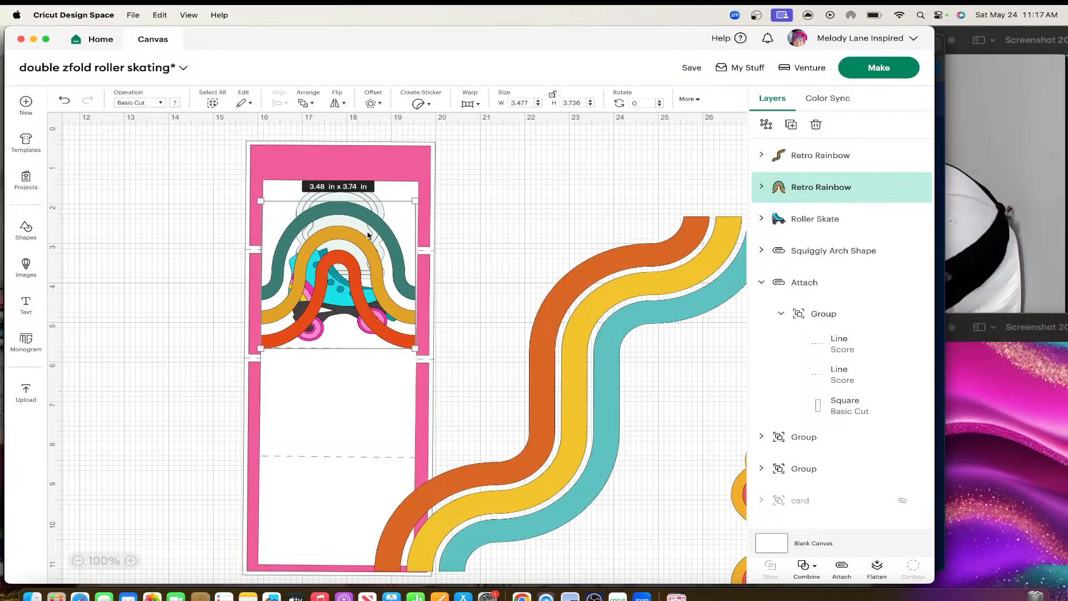
left_click(763, 187)
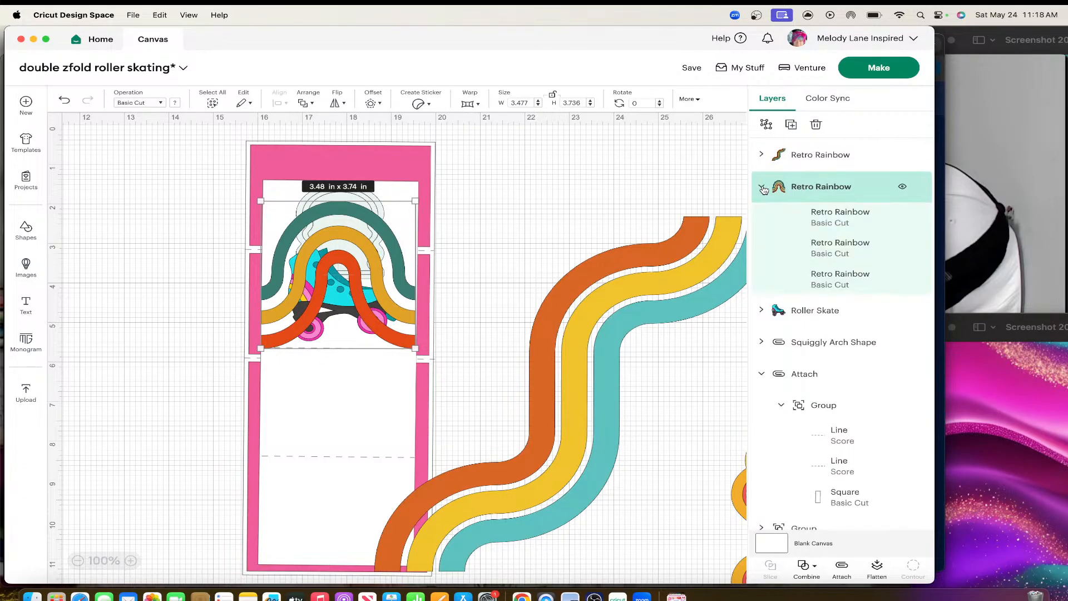
left_click(803, 218)
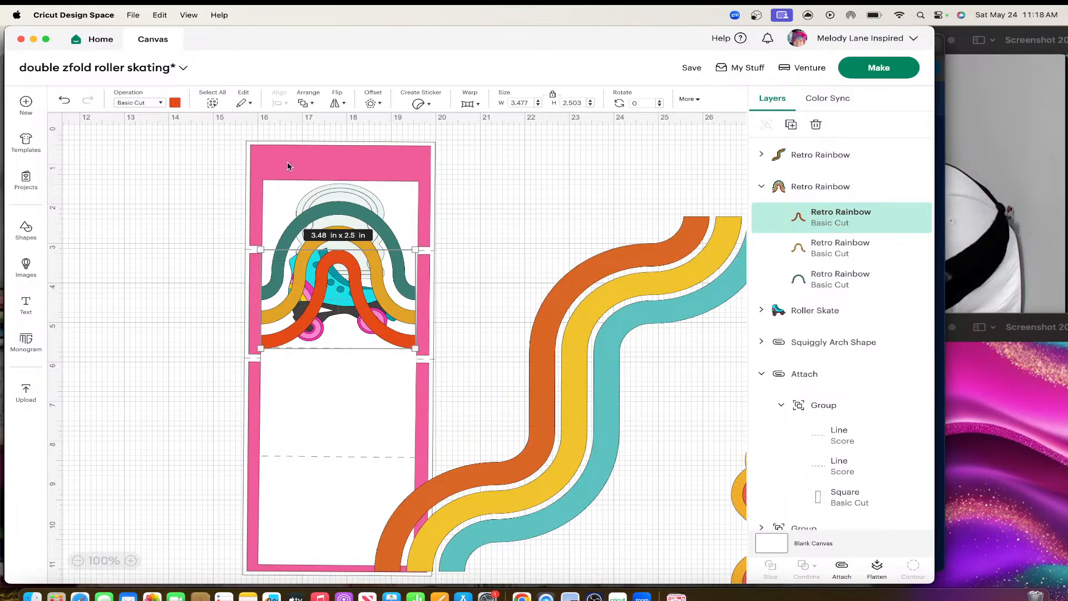
left_click(175, 103)
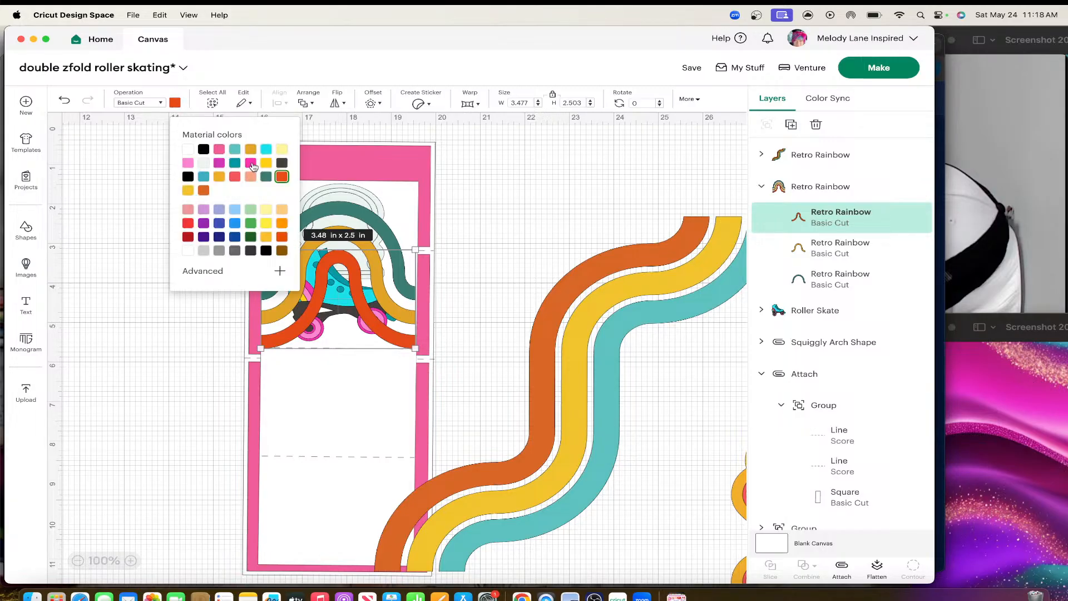
left_click(220, 149)
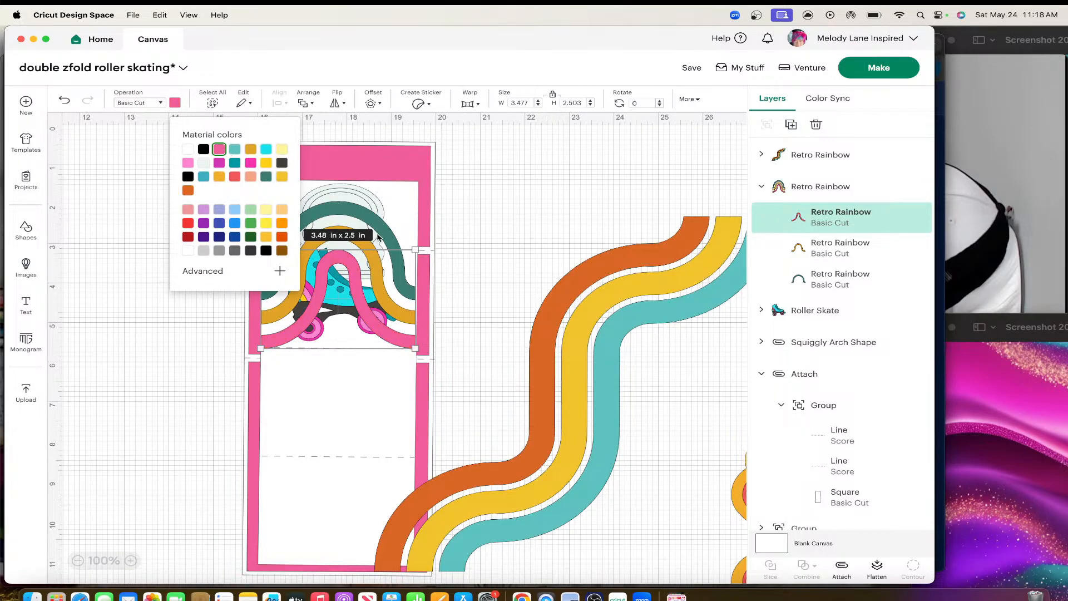
left_click(804, 253)
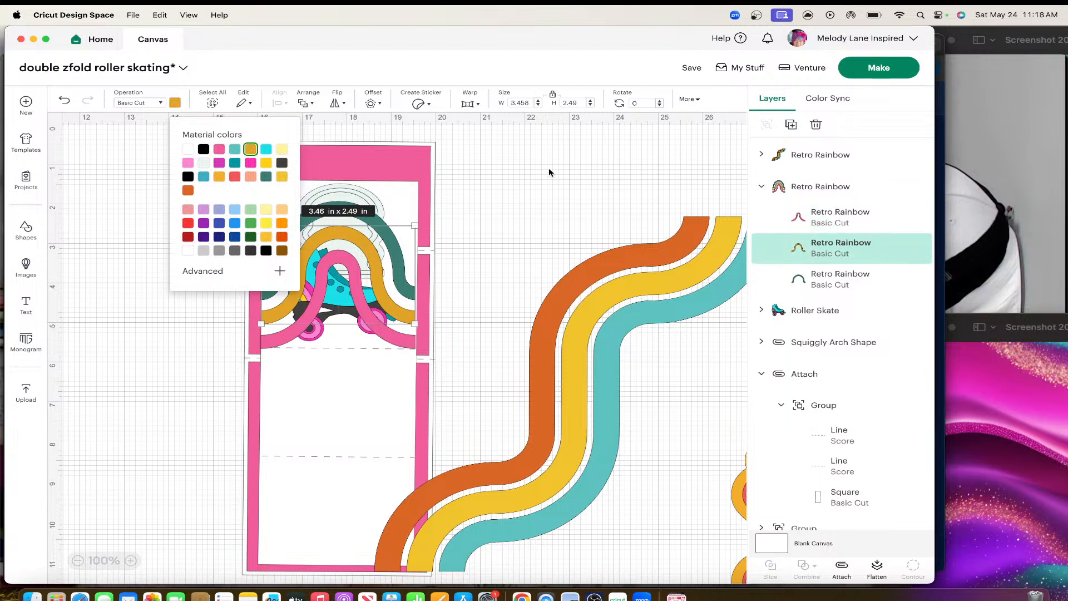
left_click(266, 163)
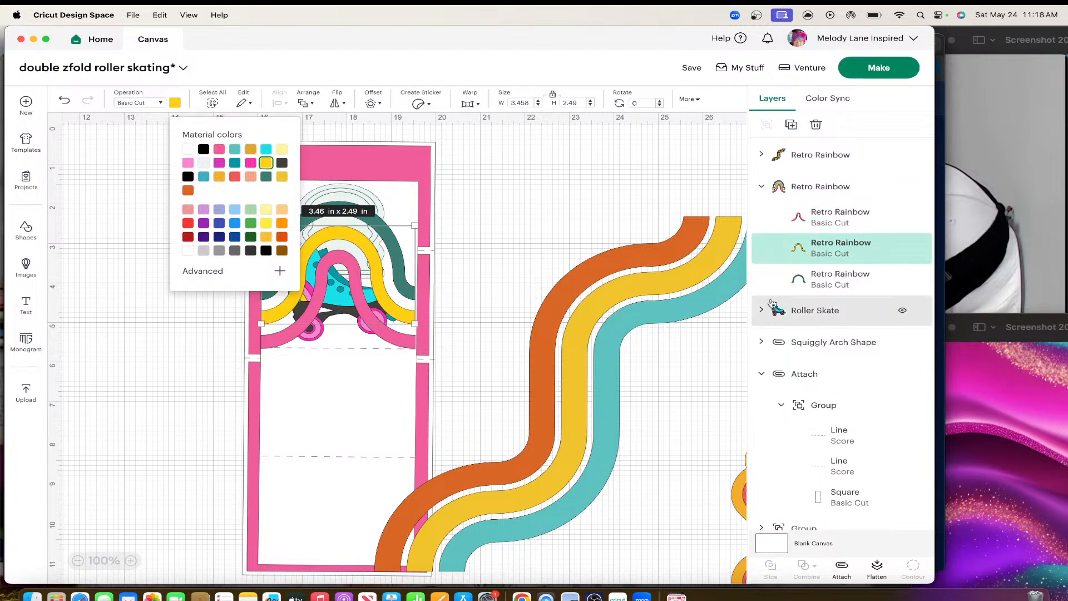
left_click(801, 281)
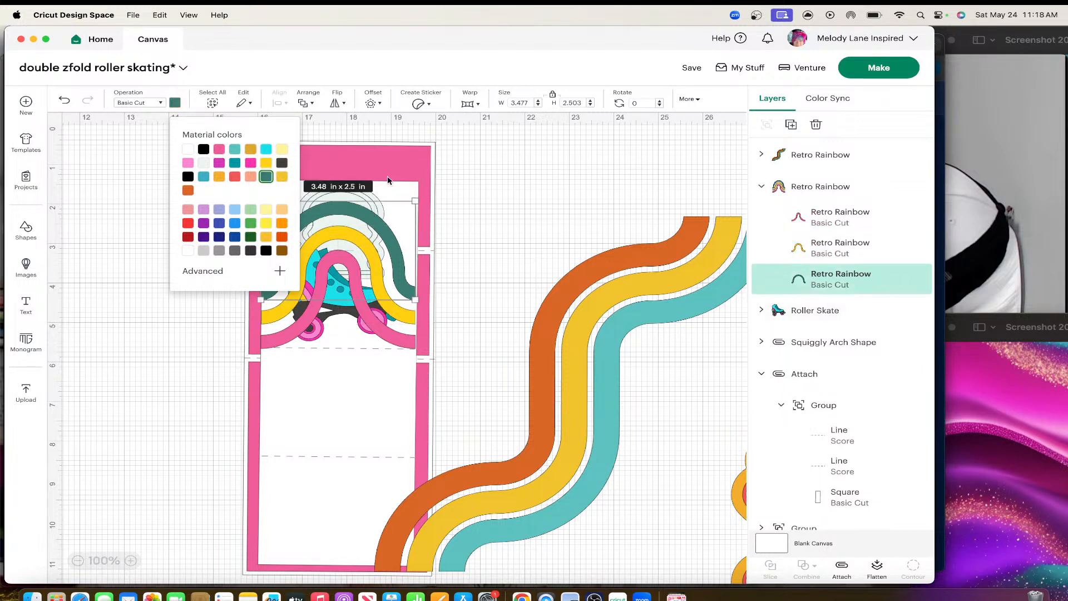
left_click(267, 149)
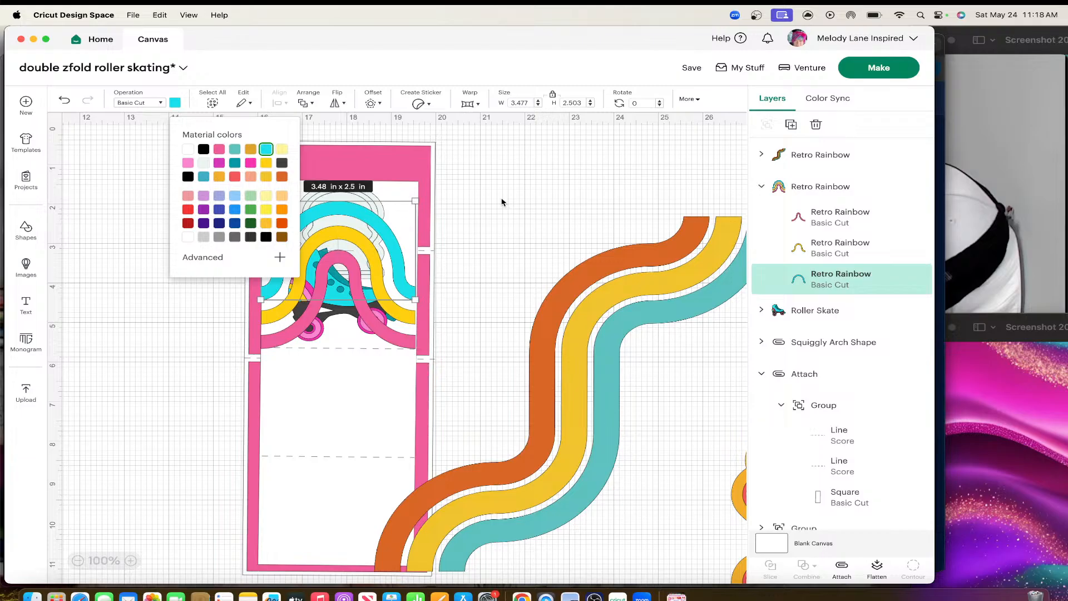
left_click(550, 215)
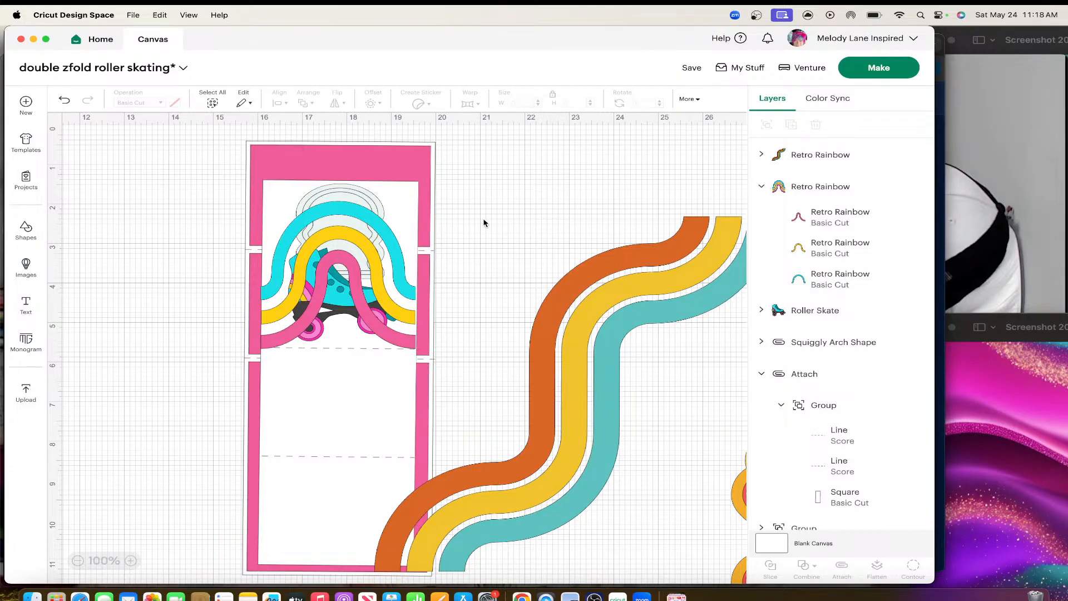
Move the arched rainbow off the white base onto the empty canvas beside the card.
left_click(370, 273)
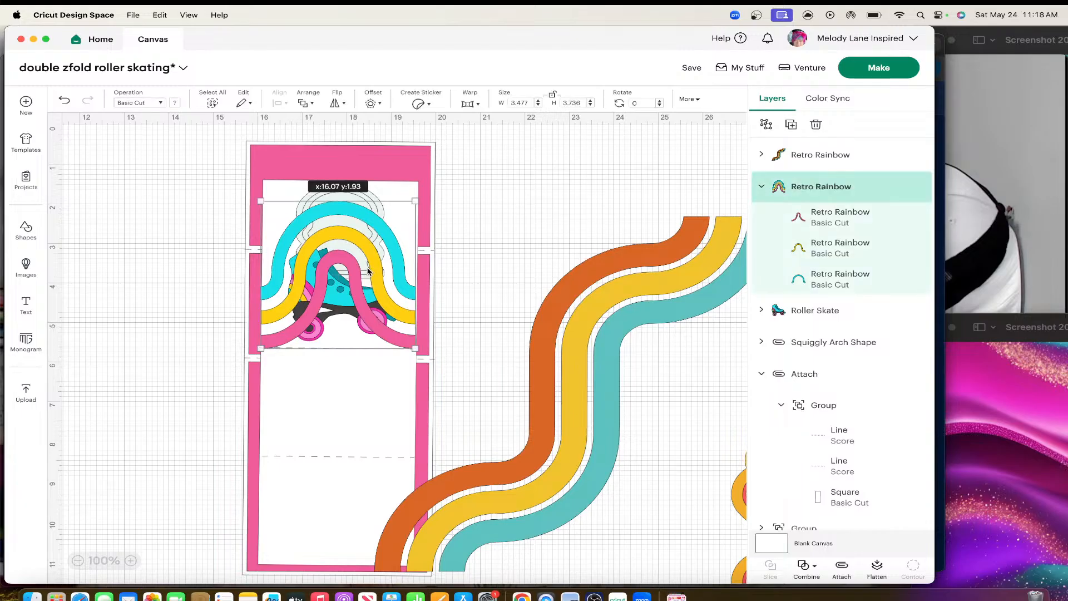
left_click_drag(369, 272, 369, 271)
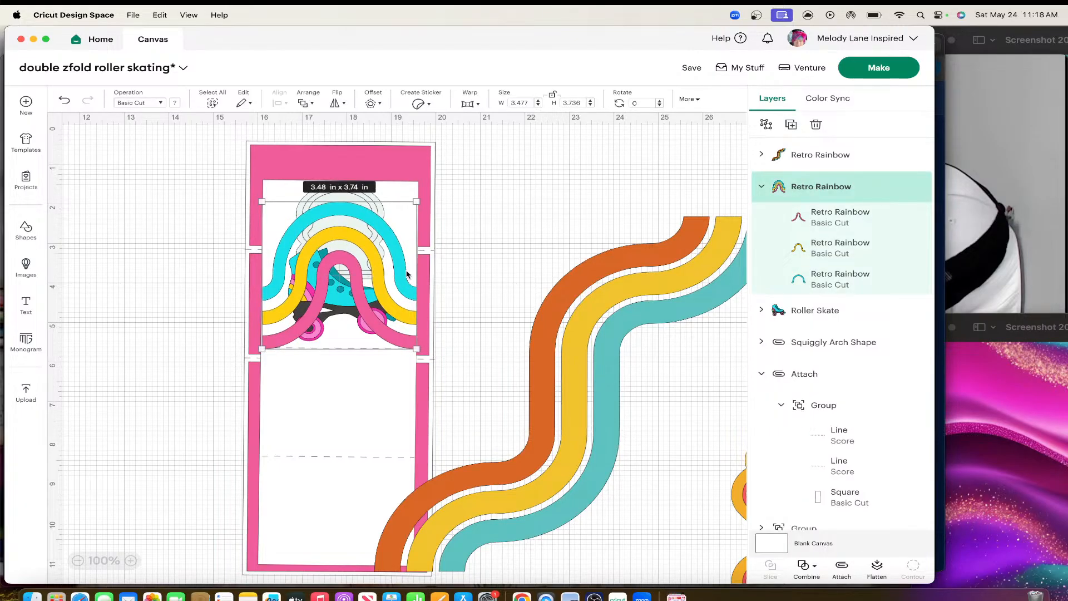
left_click(484, 240)
left_click(352, 232)
left_click_drag(352, 231, 173, 227)
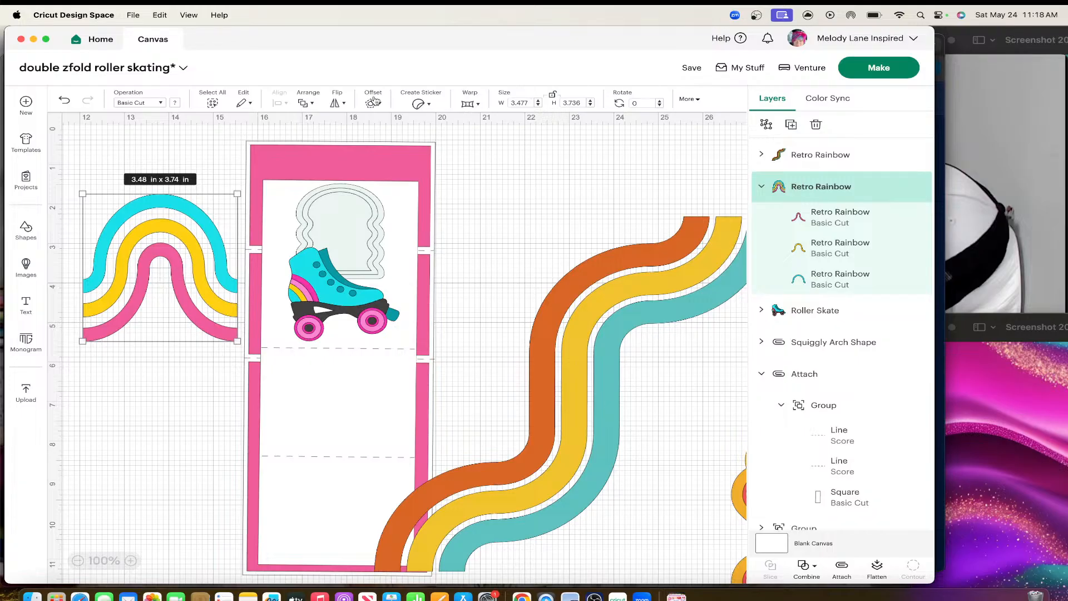
Create a 0.056 in offset around the arched rainbow with rounded corners and welded offsets.
left_click(373, 102)
left_click_drag(384, 148, 377, 151)
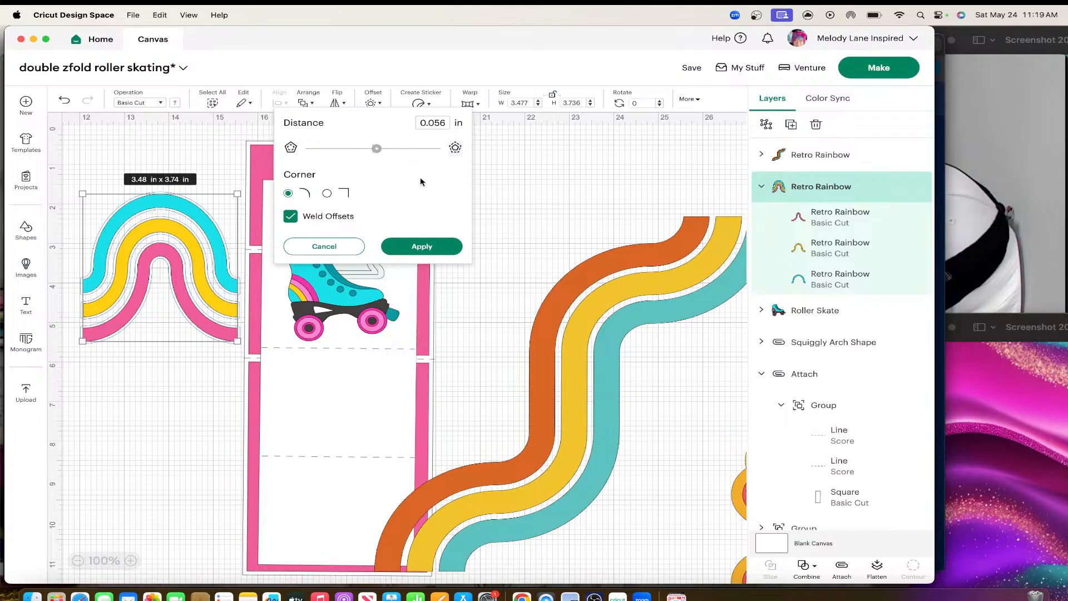
left_click(421, 246)
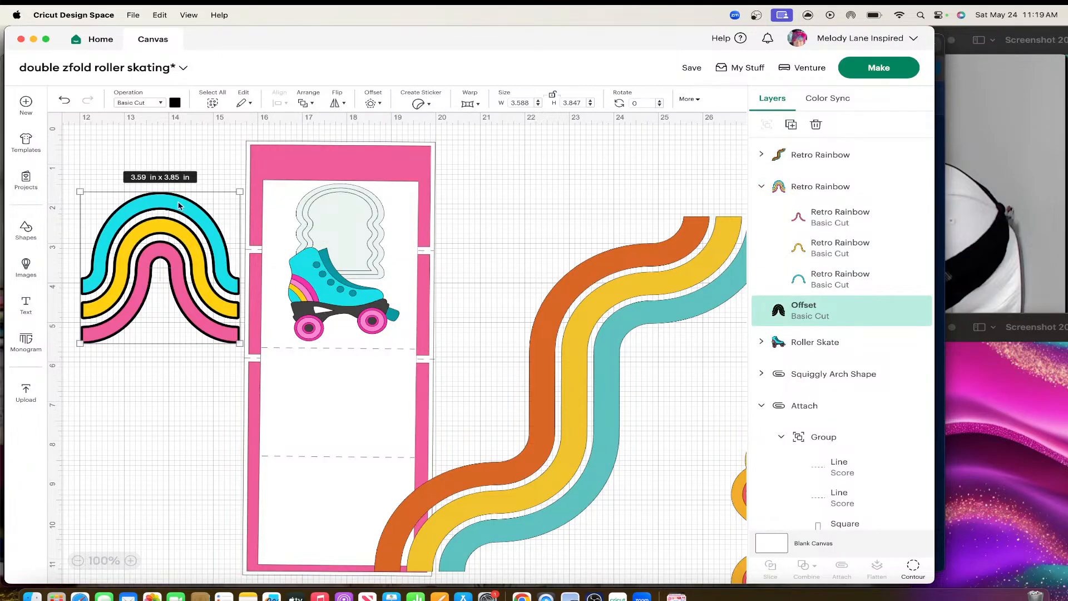
left_click(139, 388)
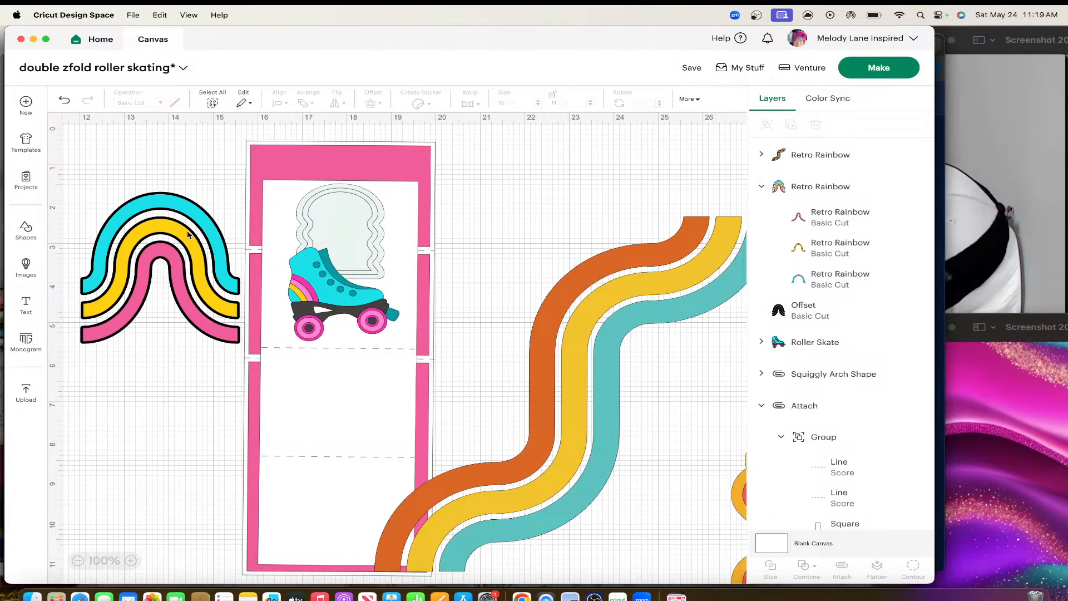
Separate the colored rainbow from its black offset, placing the rainbow below the offset.
left_click_drag(223, 217, 219, 358)
left_click(173, 190)
left_click_drag(173, 190, 169, 193)
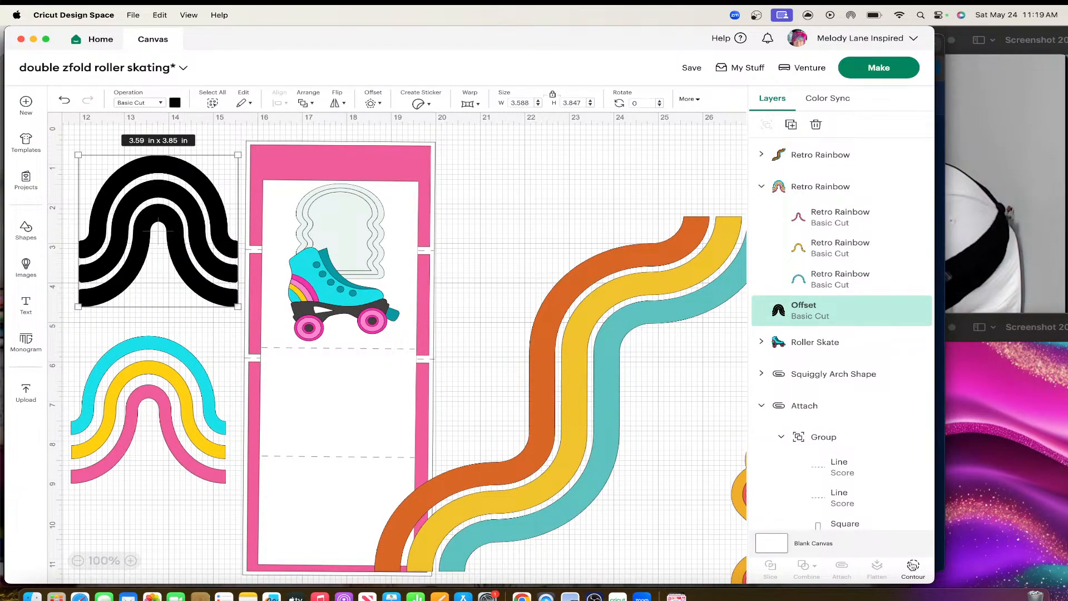
Hide the middle and inner band contours of the black offset so only the outer arch is kept.
left_click(913, 566)
left_click(443, 238)
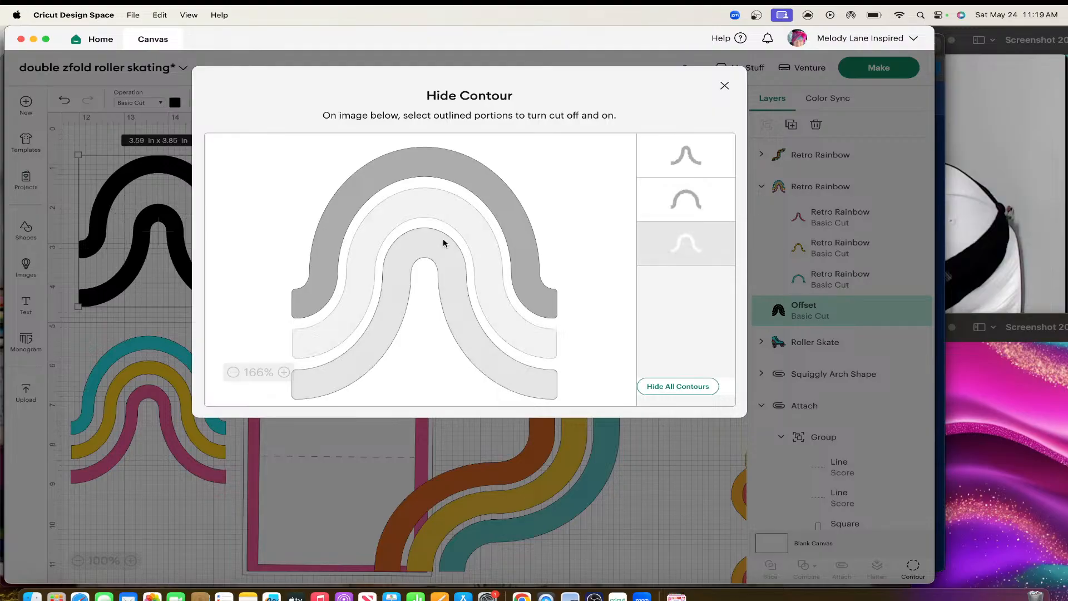
left_click(724, 86)
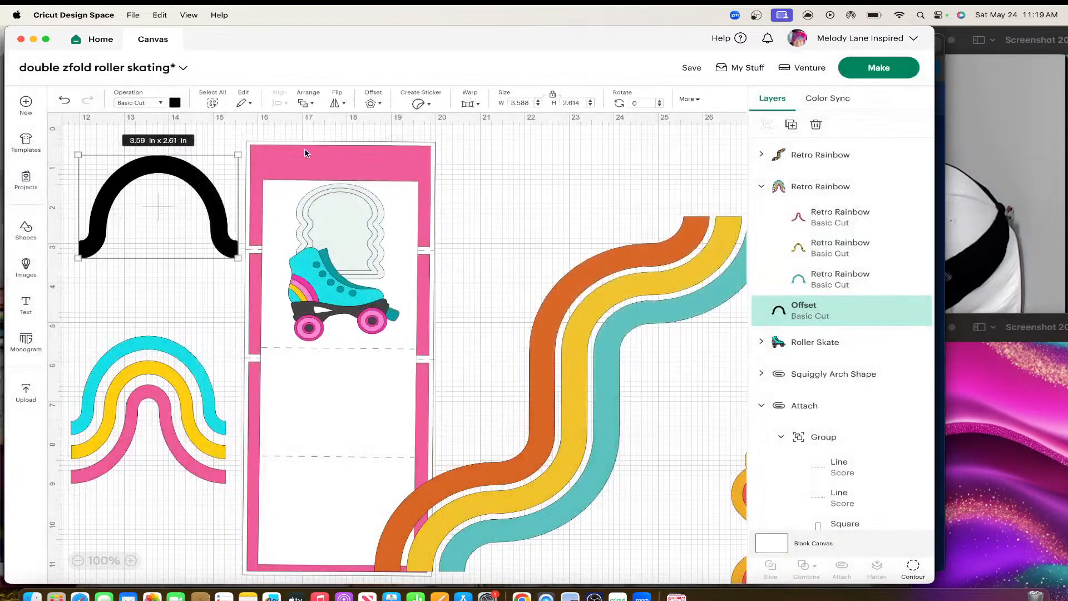
Duplicate the black outer arch offset and place the copy directly below the original.
right_click(168, 192)
left_click(207, 297)
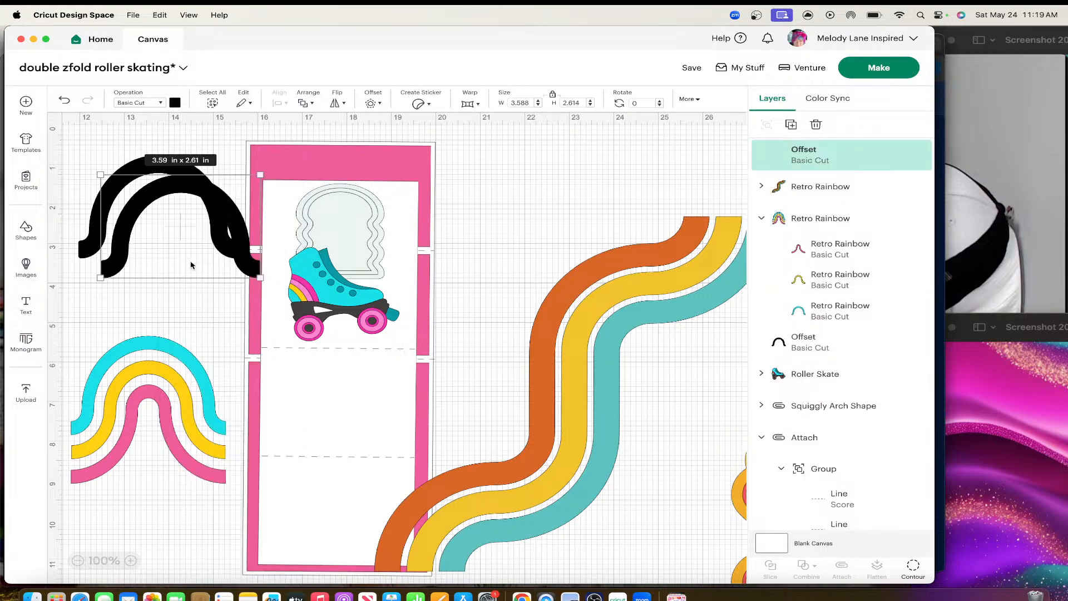
left_click_drag(191, 244, 168, 294)
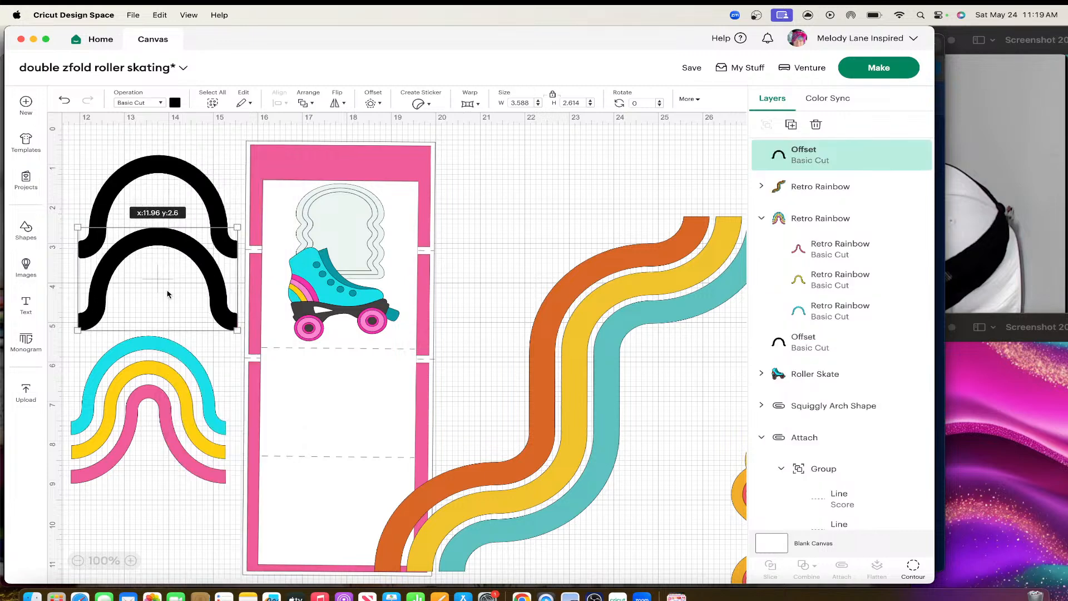
Change the copied offset's contours to keep only the middle band, and nest it beneath the outer arch.
left_click(913, 568)
left_click(468, 218)
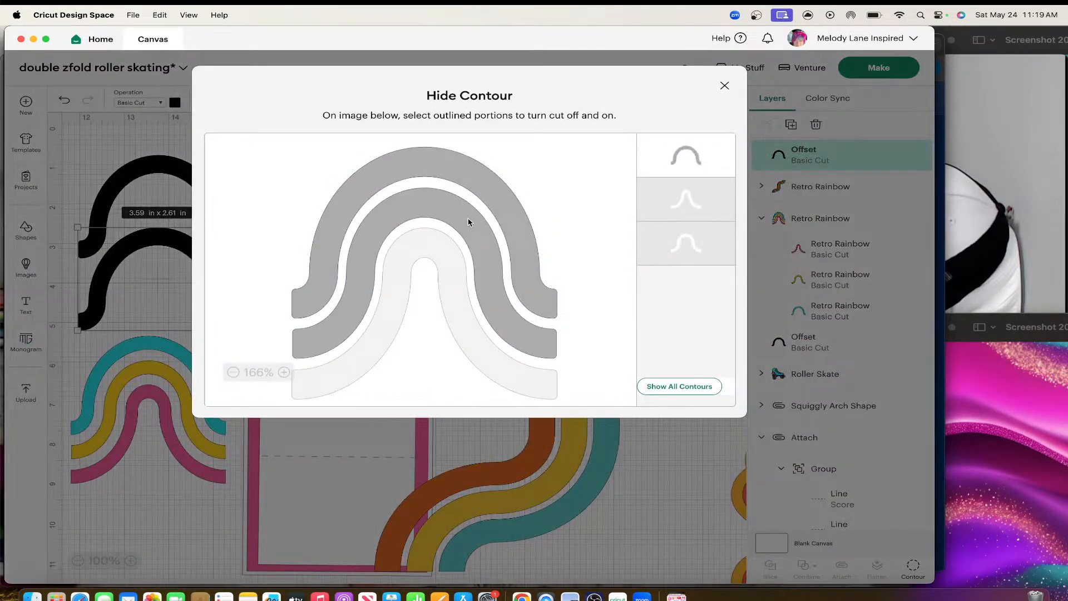
left_click(446, 159)
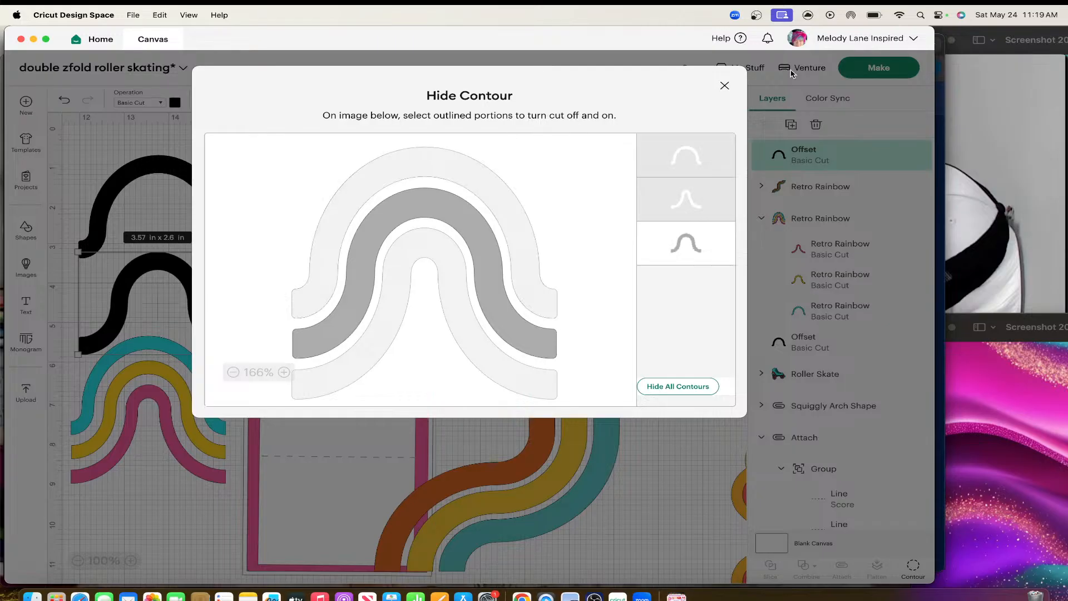
left_click(725, 85)
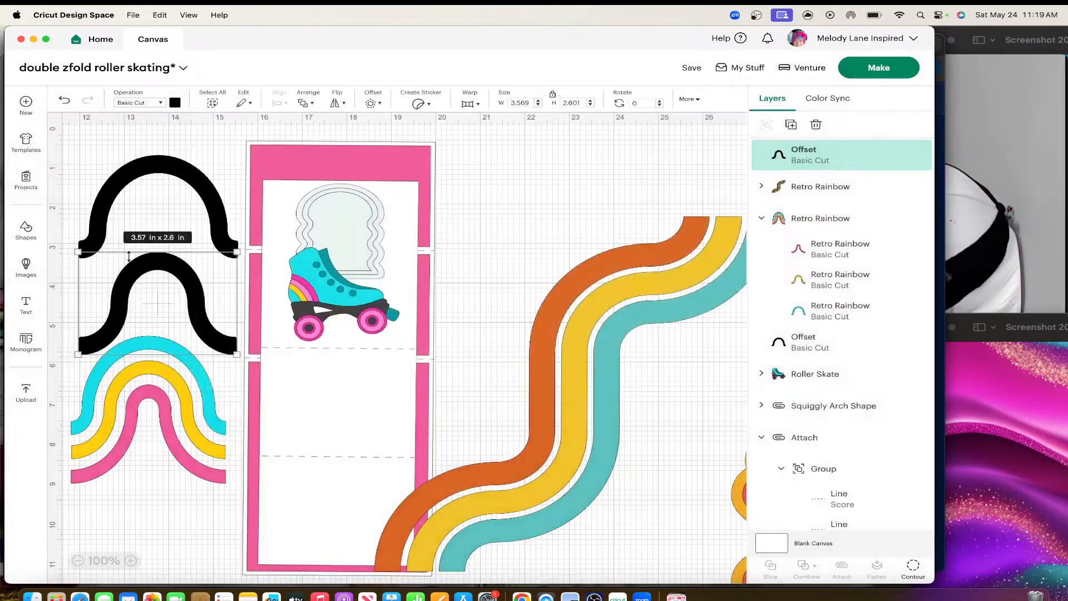
left_click_drag(159, 270, 161, 212)
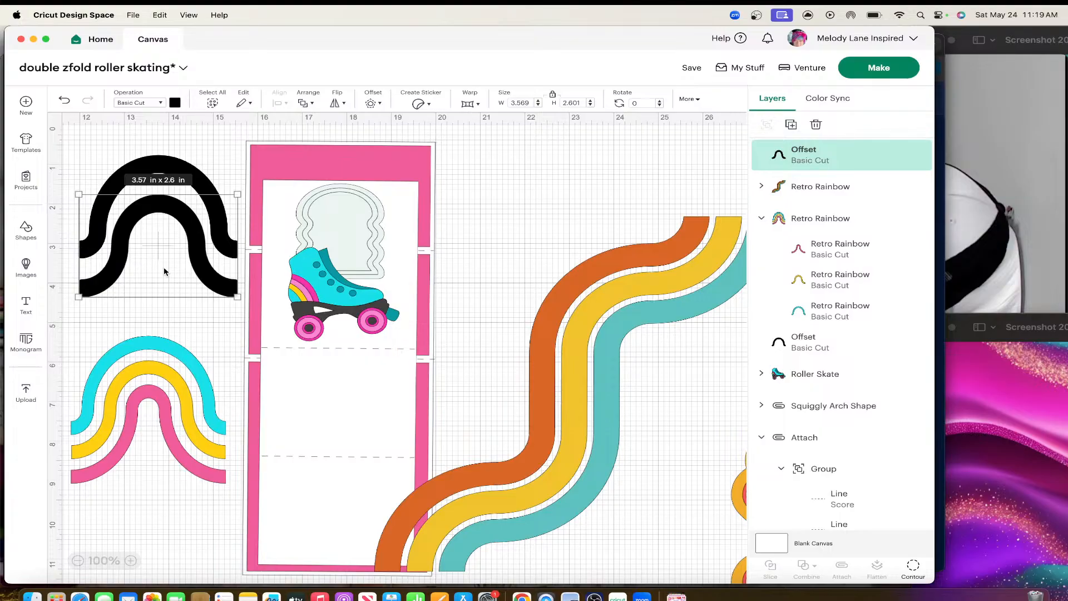
Duplicate the black middle band offset and place the copy below it.
key("super+d")
left_click_drag(193, 276, 155, 307)
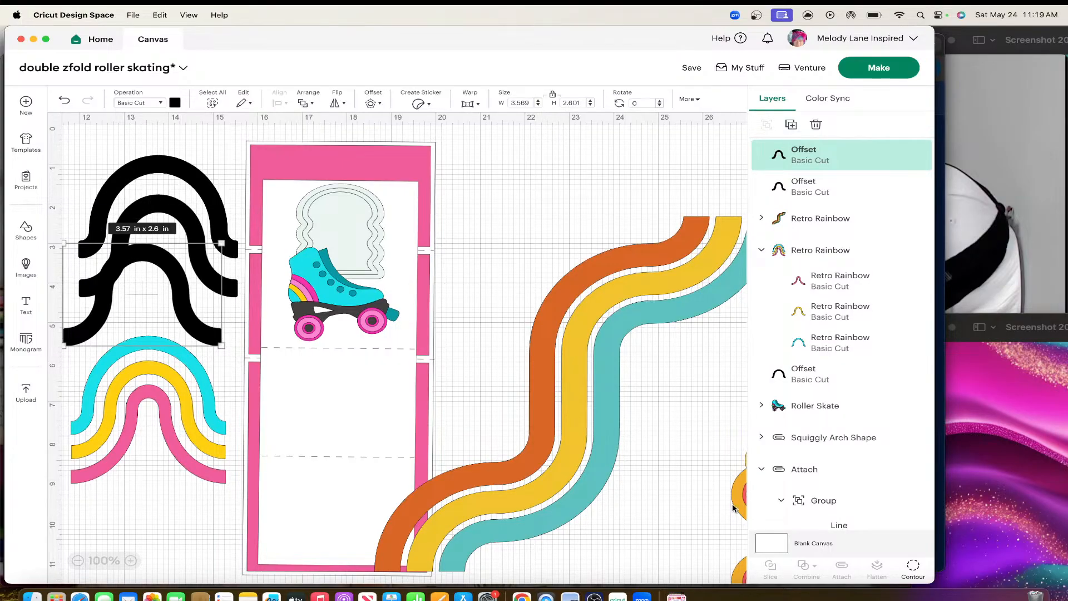
Change the lowest black offset copy's contours to keep only the inner band.
left_click(913, 566)
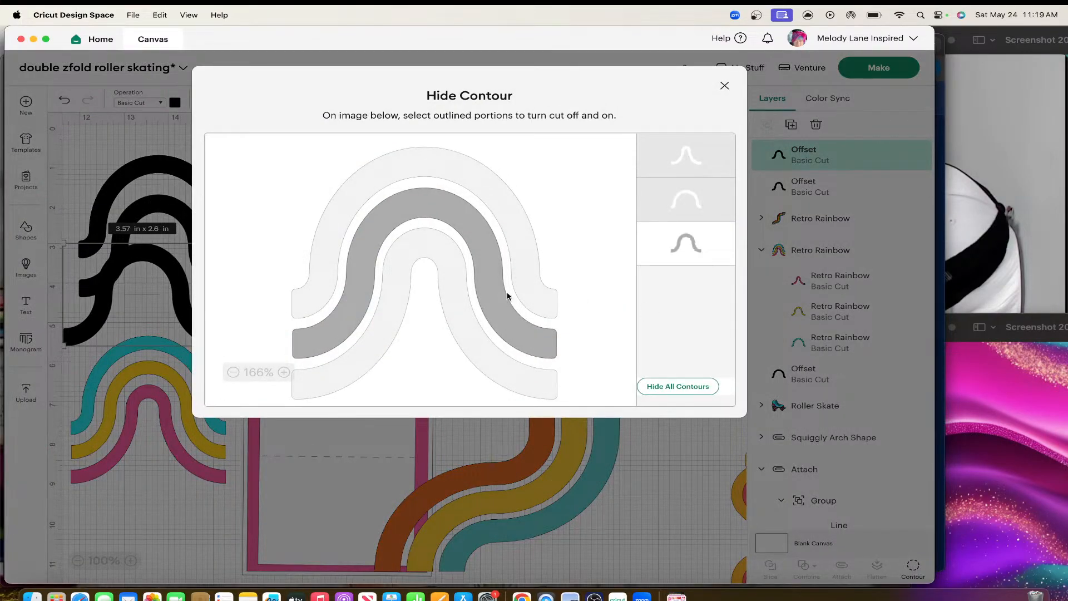
left_click(460, 312)
left_click(480, 268)
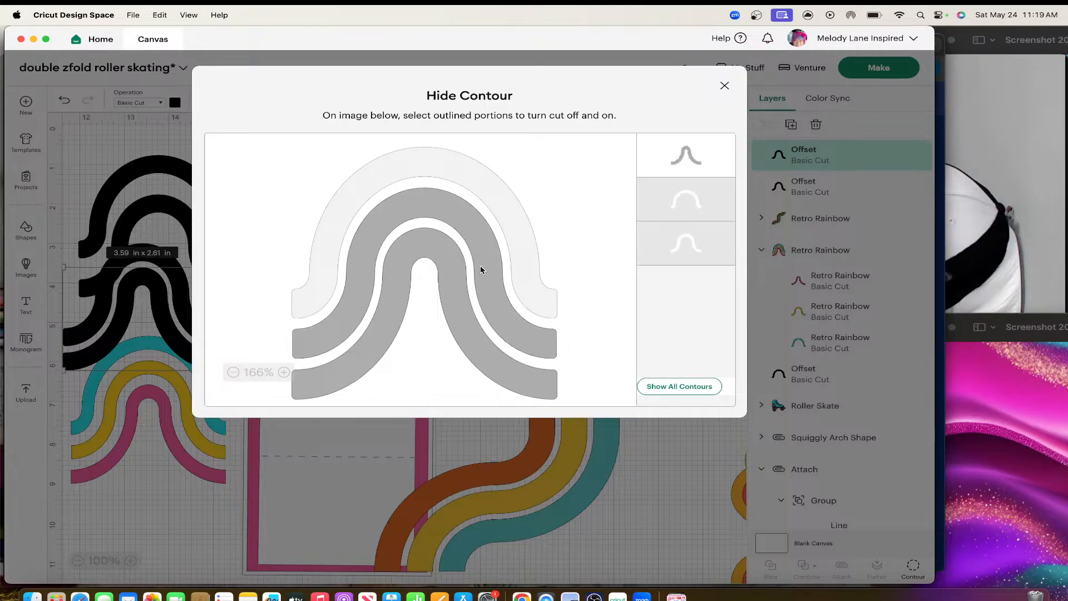
left_click(724, 86)
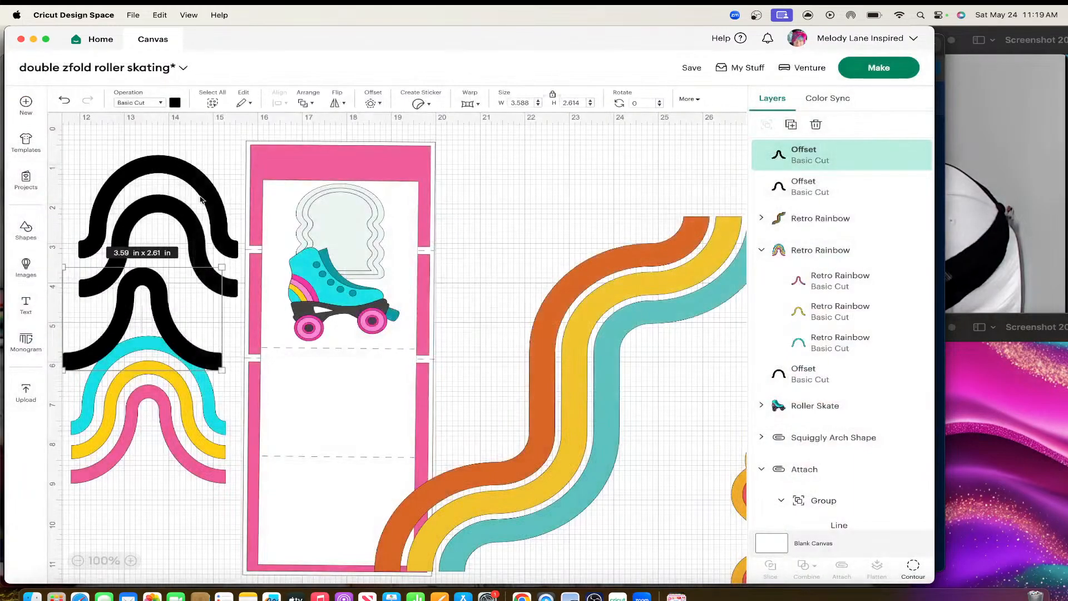
Recolor the black outer arch offset dark teal and align it behind the rainbow's turquoise outer arch.
left_click(169, 169)
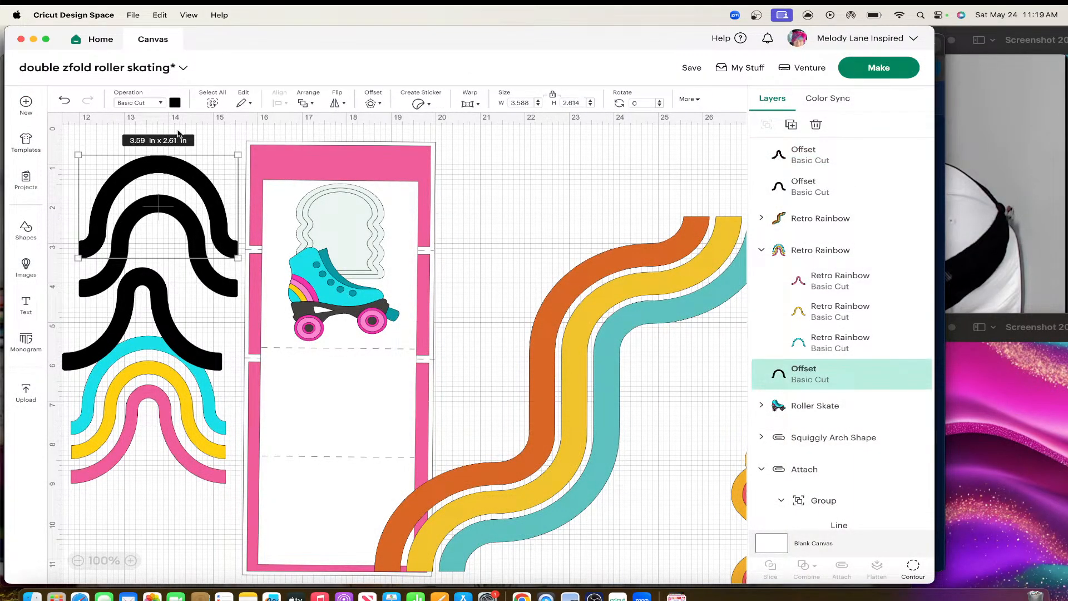
left_click(174, 103)
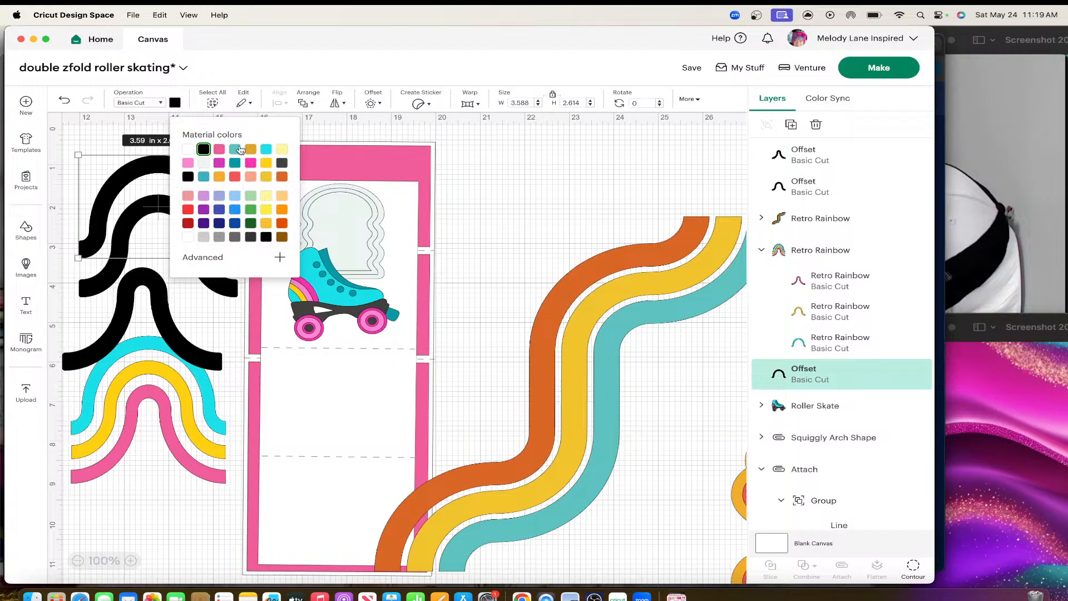
left_click(234, 162)
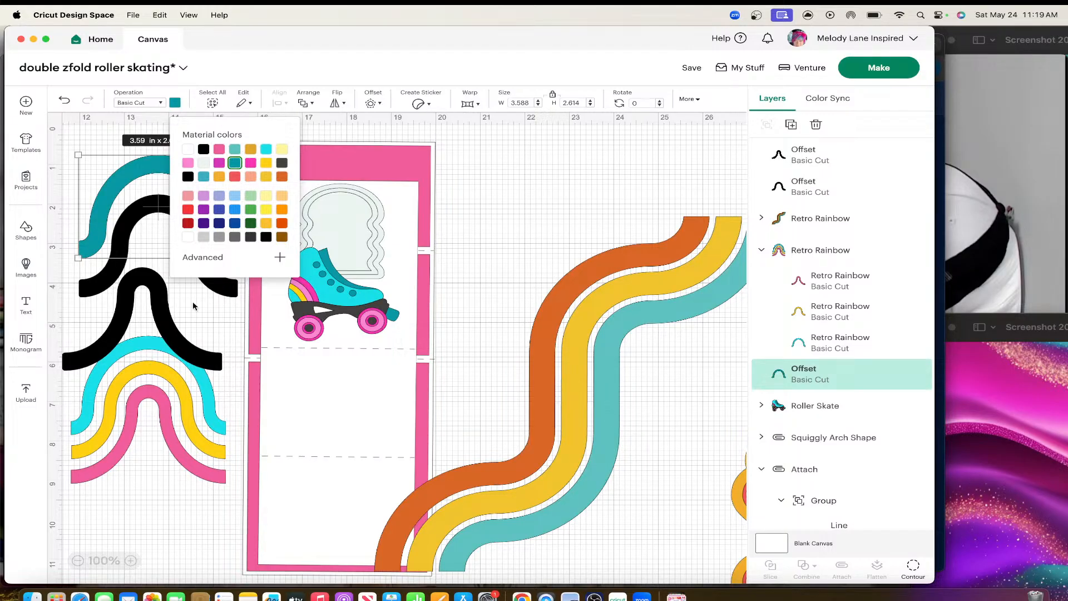
left_click(173, 169)
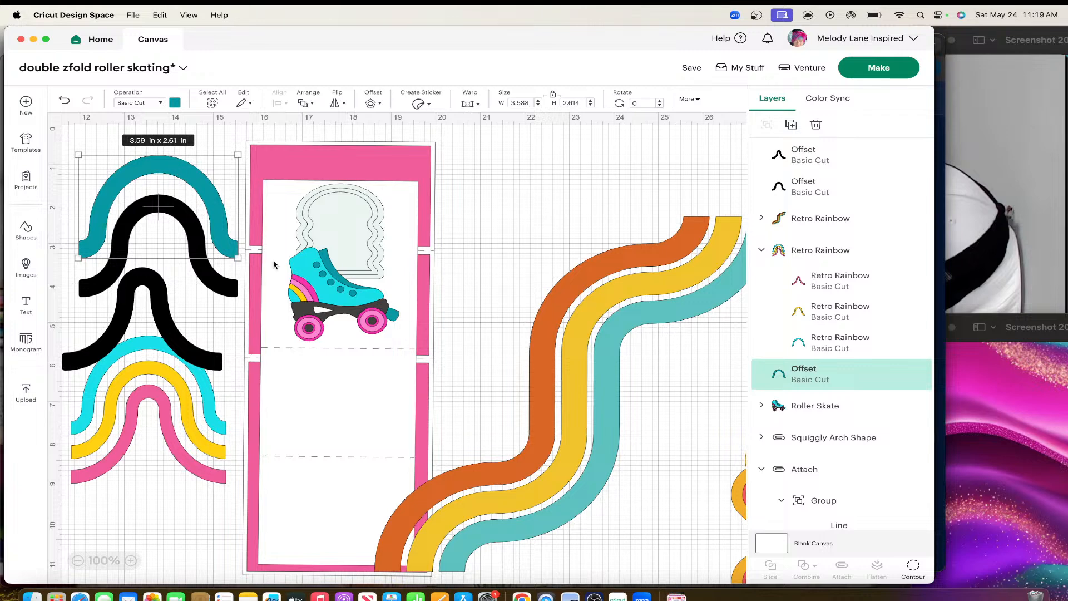
scroll(274, 265, "left", 5)
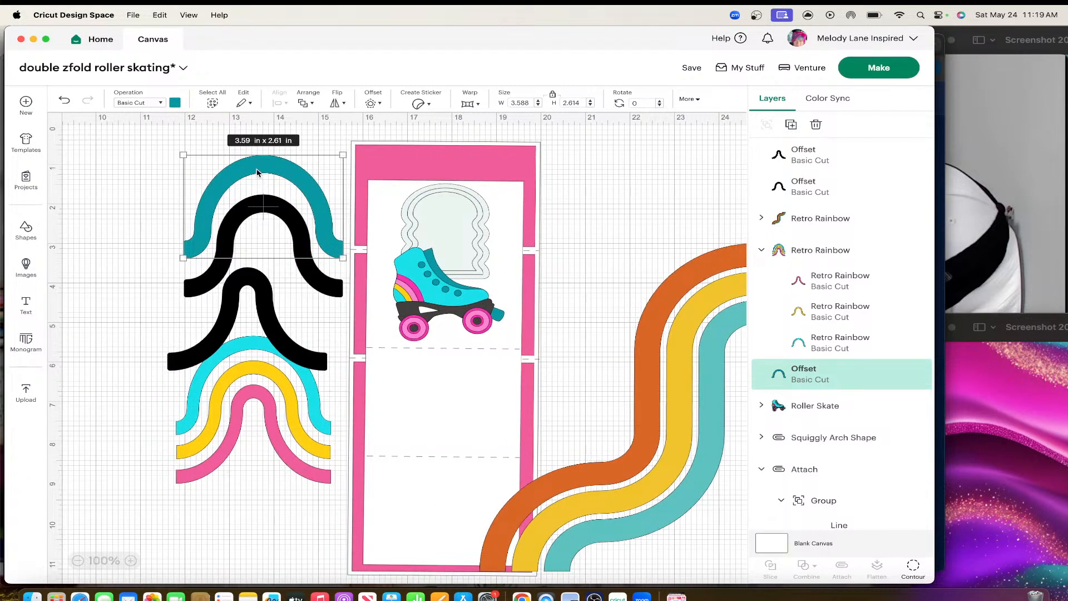
left_click_drag(257, 171, 247, 349)
Recolor the middle band offset golden orange, align it with the rainbow's yellow arch and send it to the back.
left_click(265, 221)
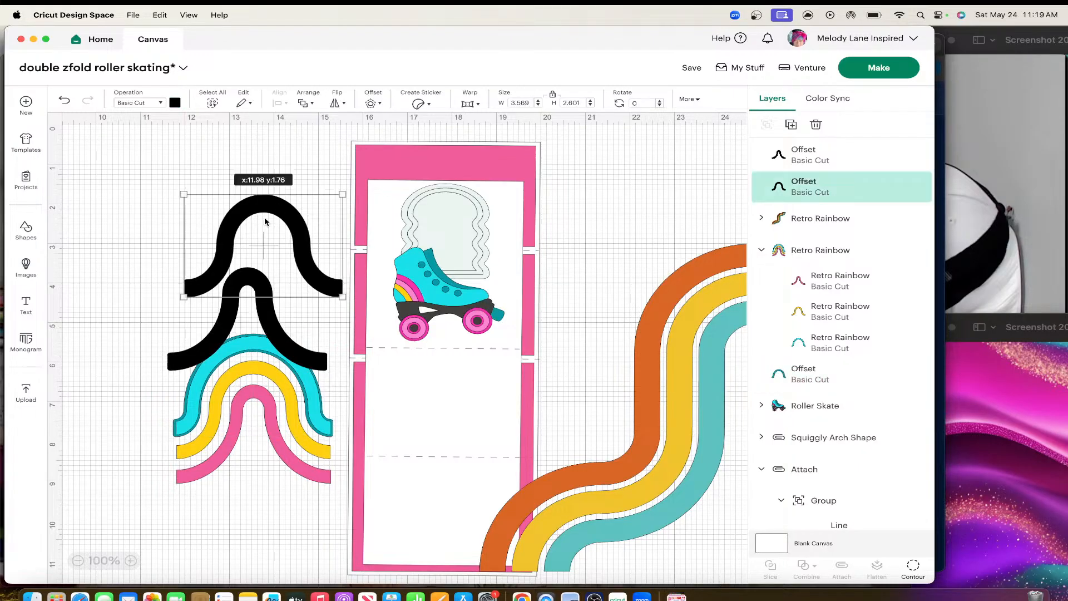
left_click_drag(265, 219, 259, 210)
left_click(175, 102)
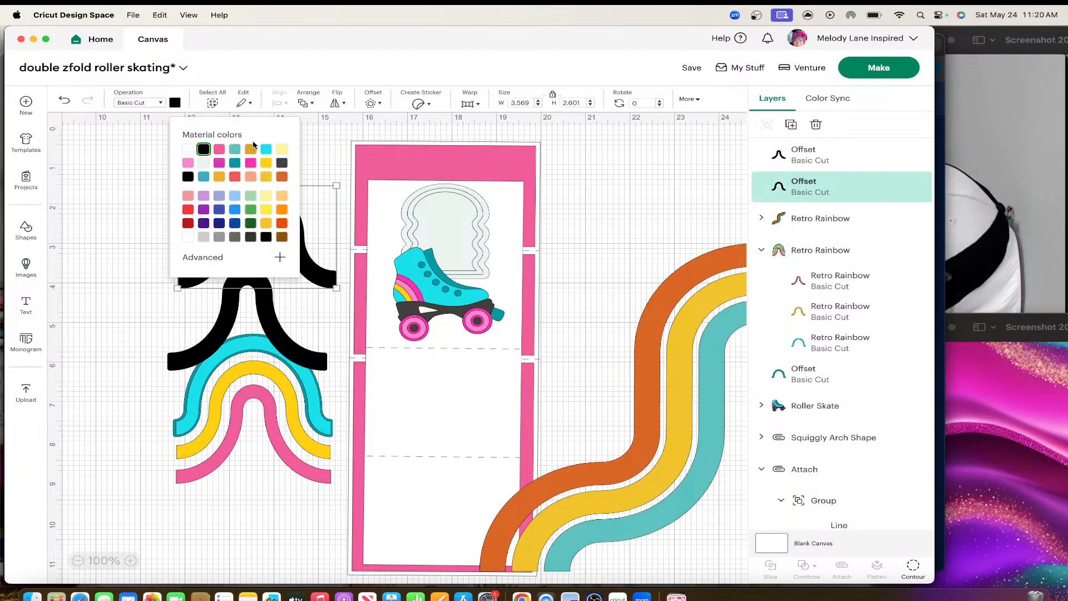
left_click(219, 176)
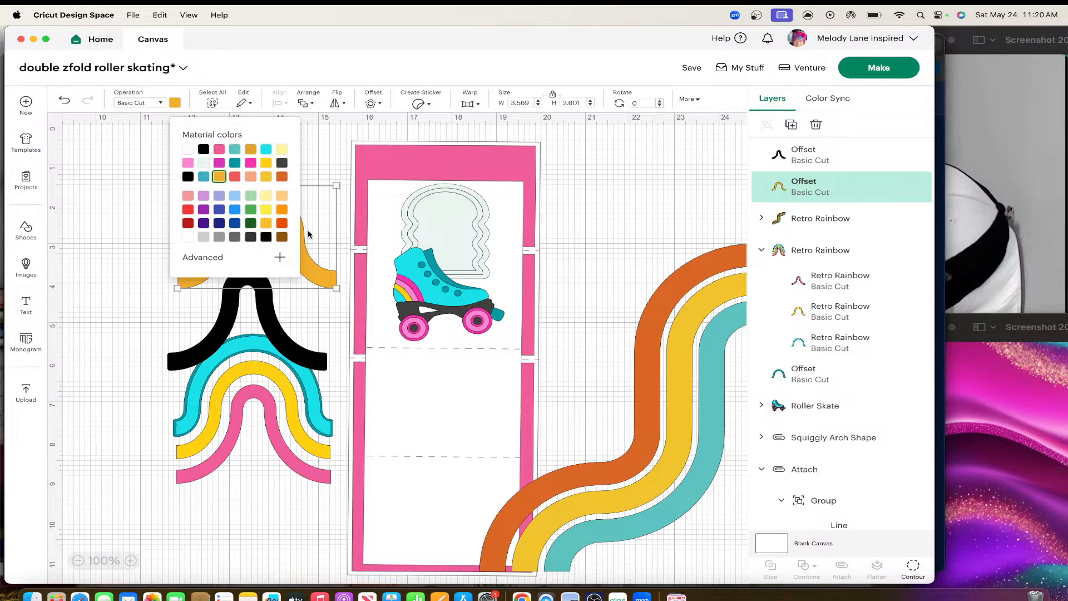
left_click_drag(322, 258, 319, 430)
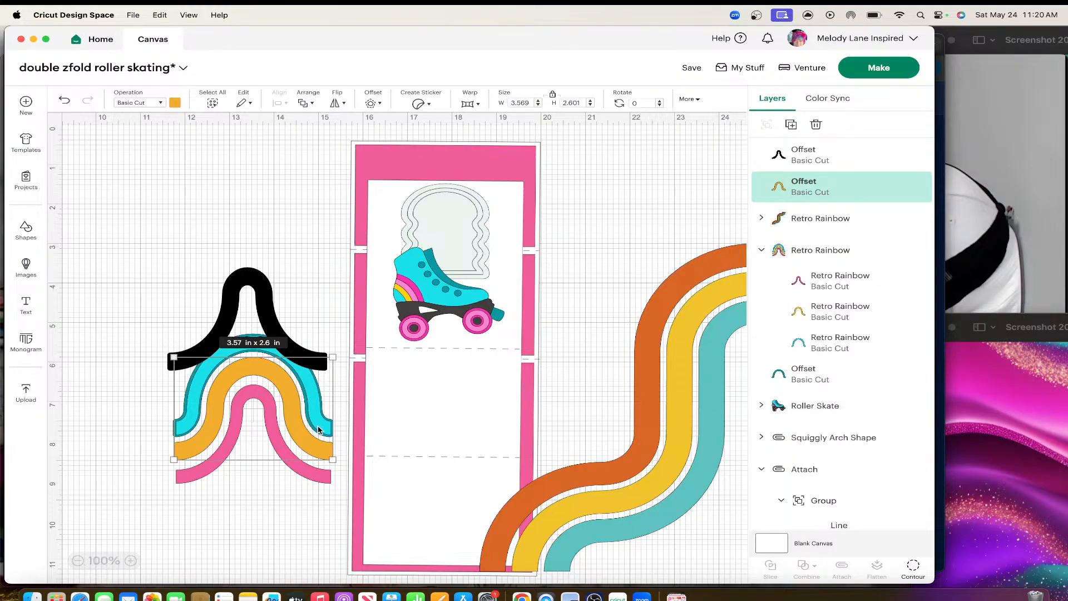
right_click(310, 446)
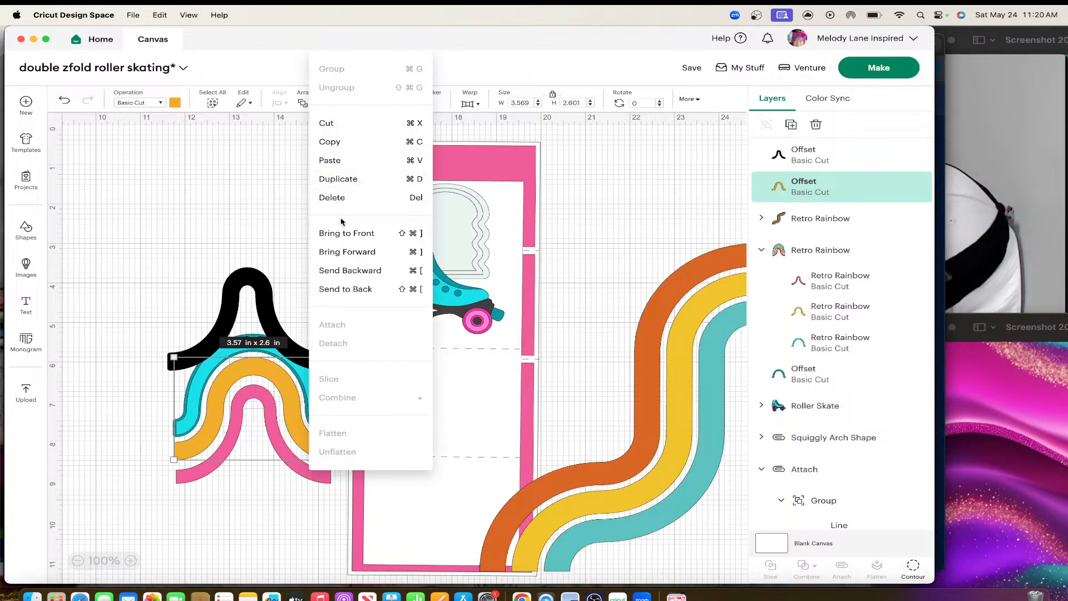
left_click(355, 288)
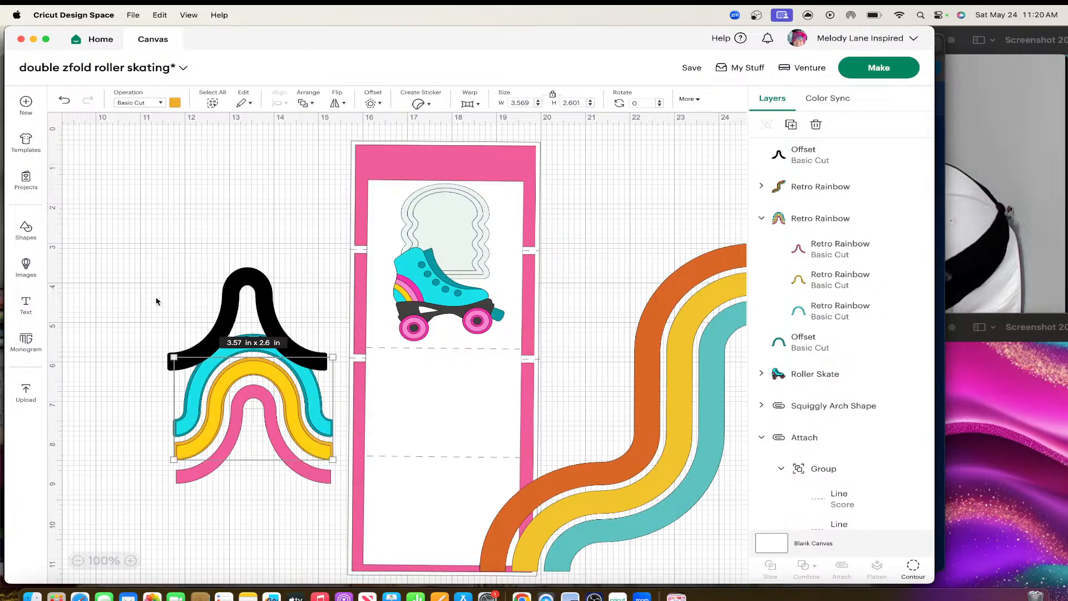
left_click(96, 365)
left_click(240, 370)
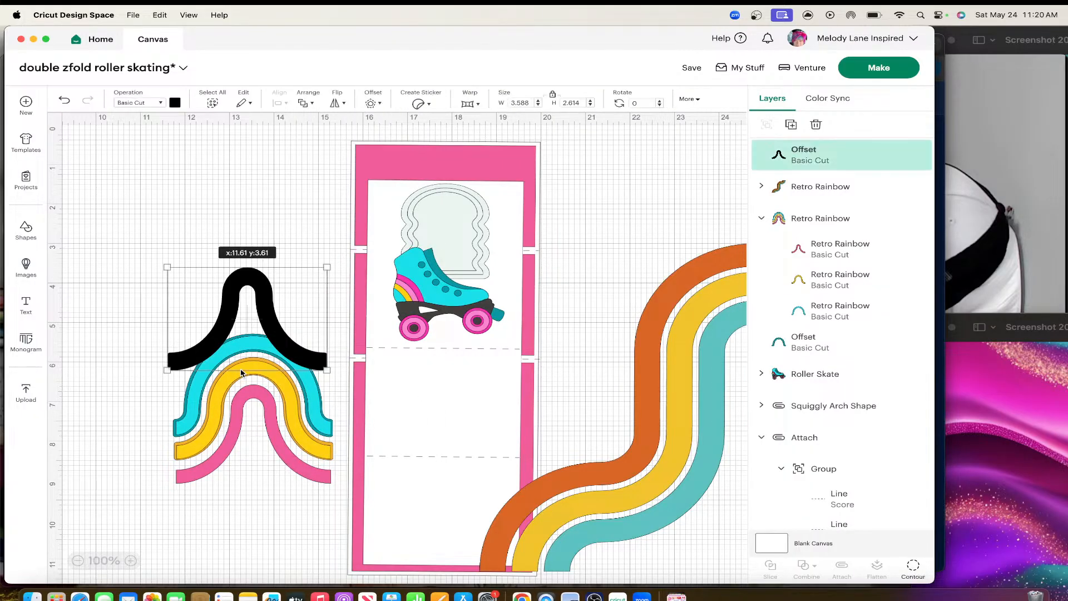
left_click(195, 441)
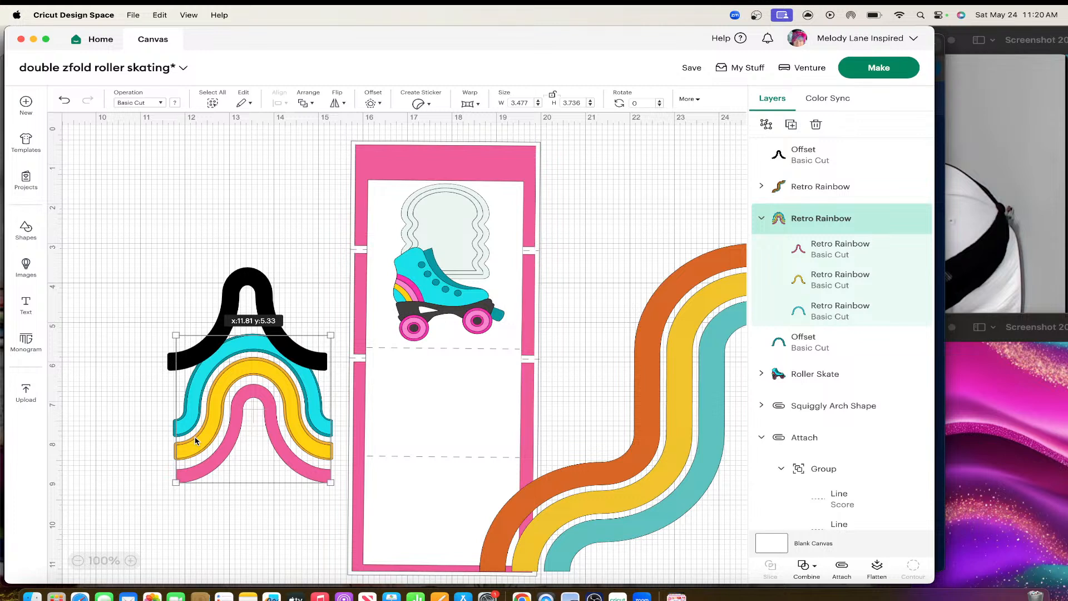
left_click(143, 414)
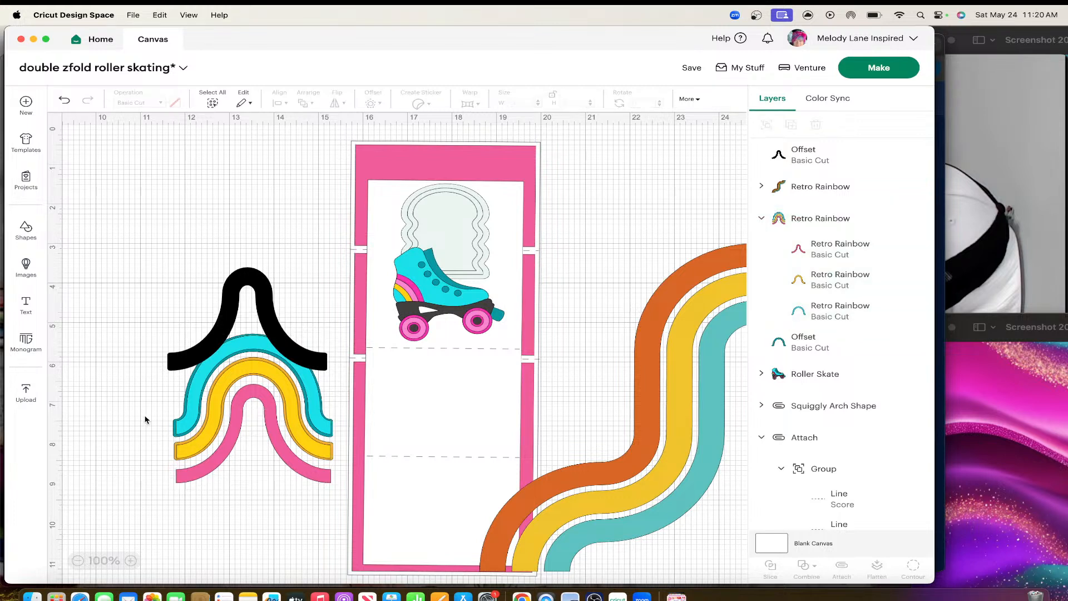
left_click(213, 459)
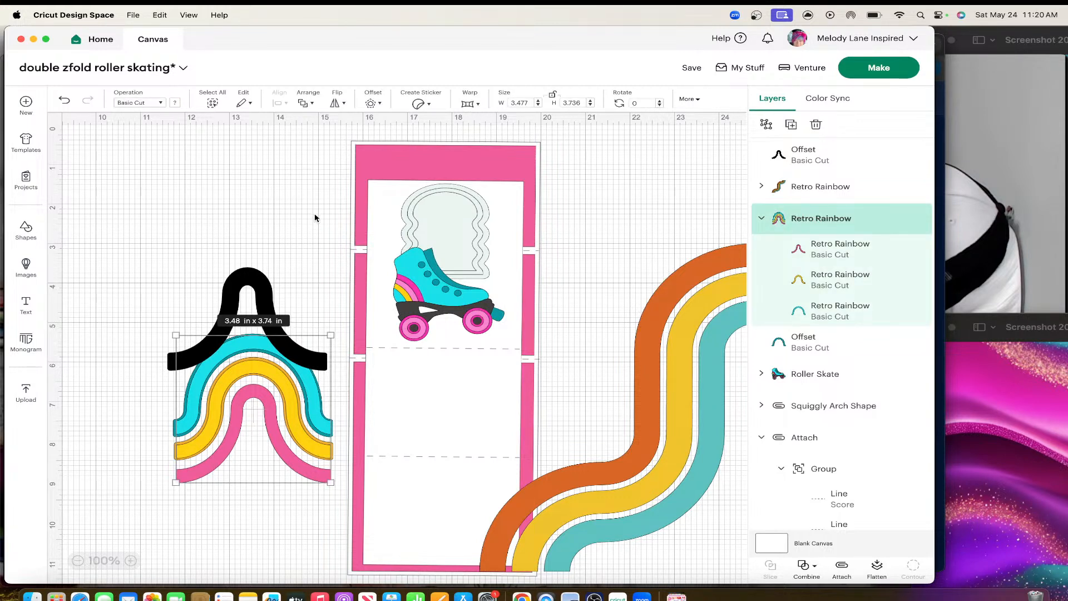
left_click(373, 104)
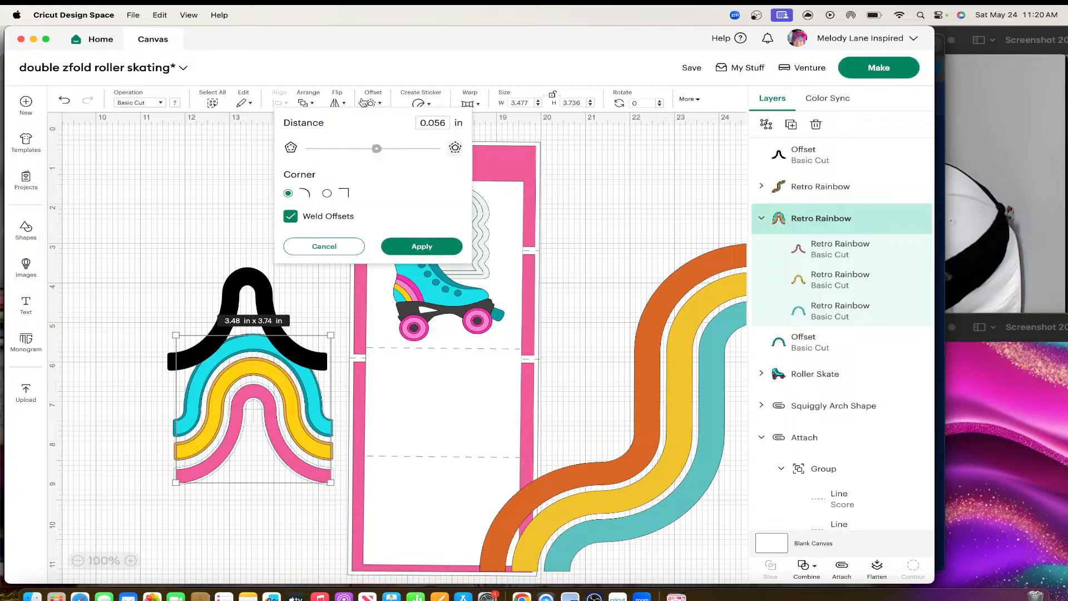
left_click(184, 130)
Align the black inner band offset over the rainbow's pink arch and recolor it the same pink.
left_click_drag(246, 281, 252, 397)
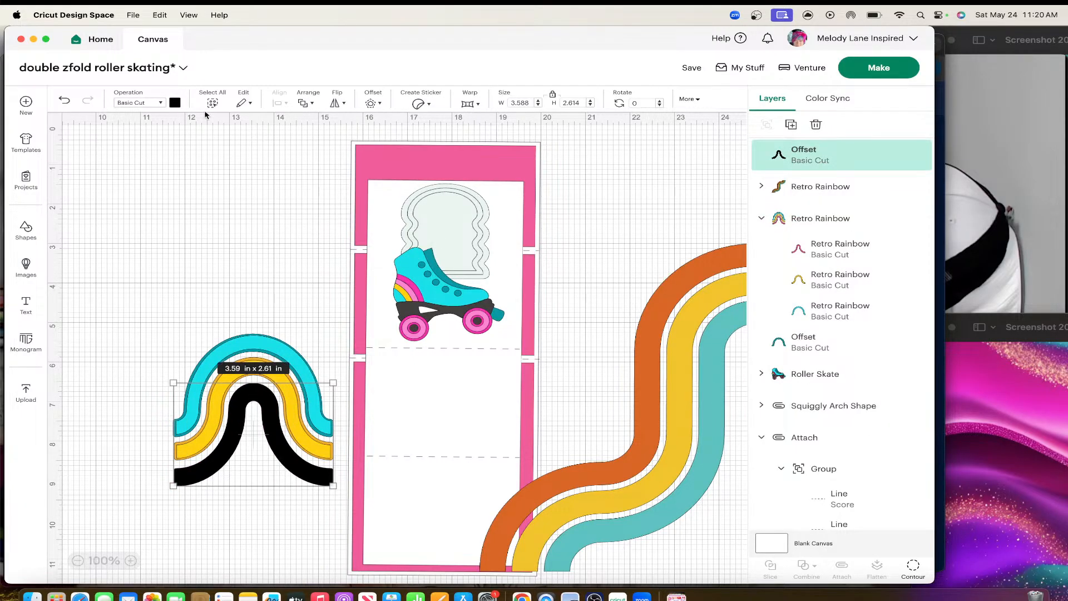
left_click(175, 102)
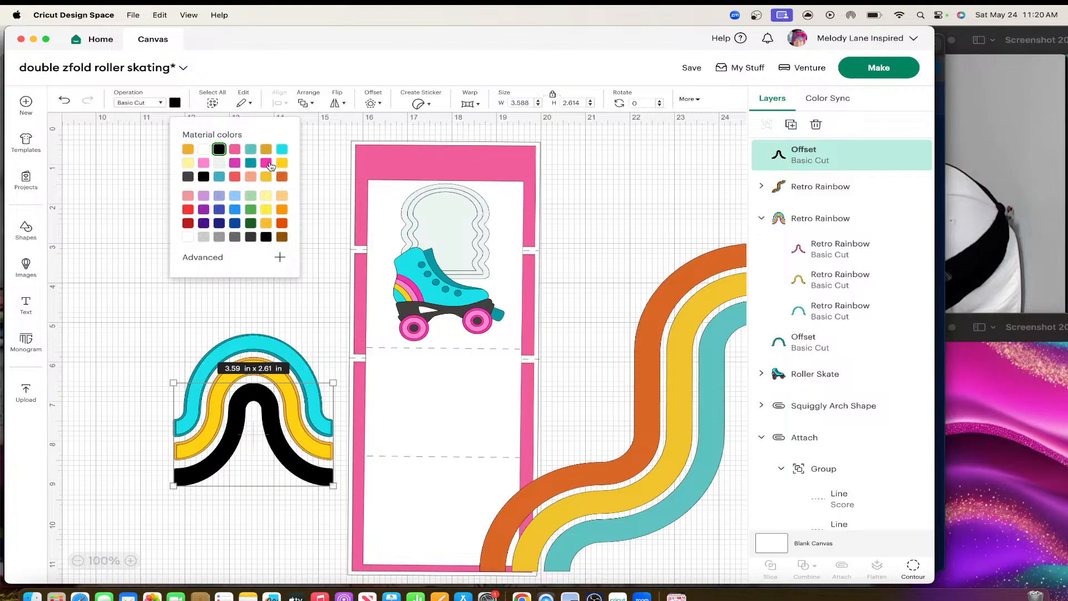
left_click(234, 150)
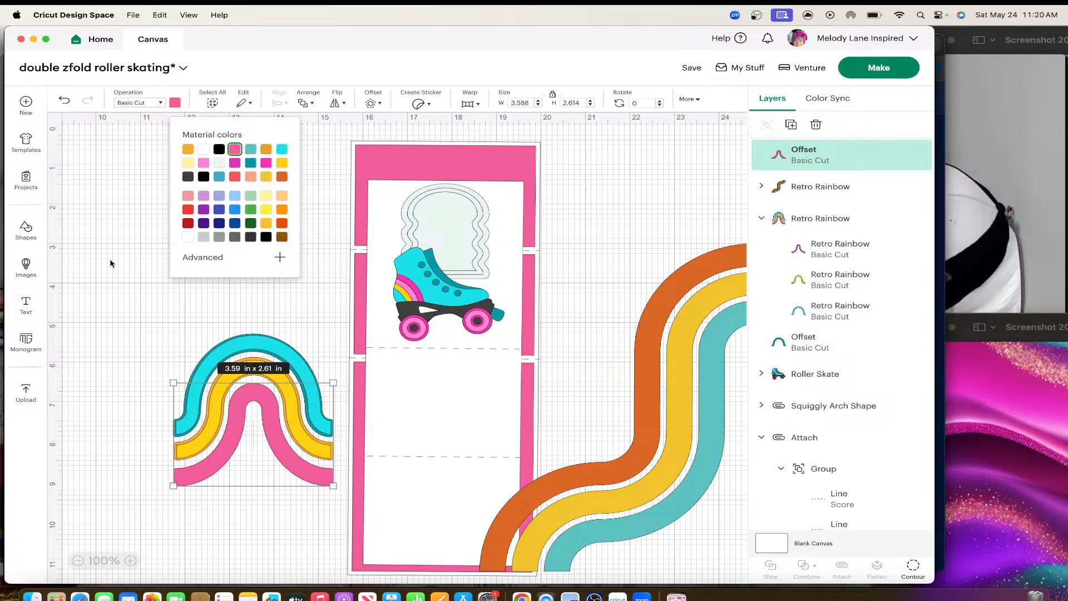
left_click(167, 292)
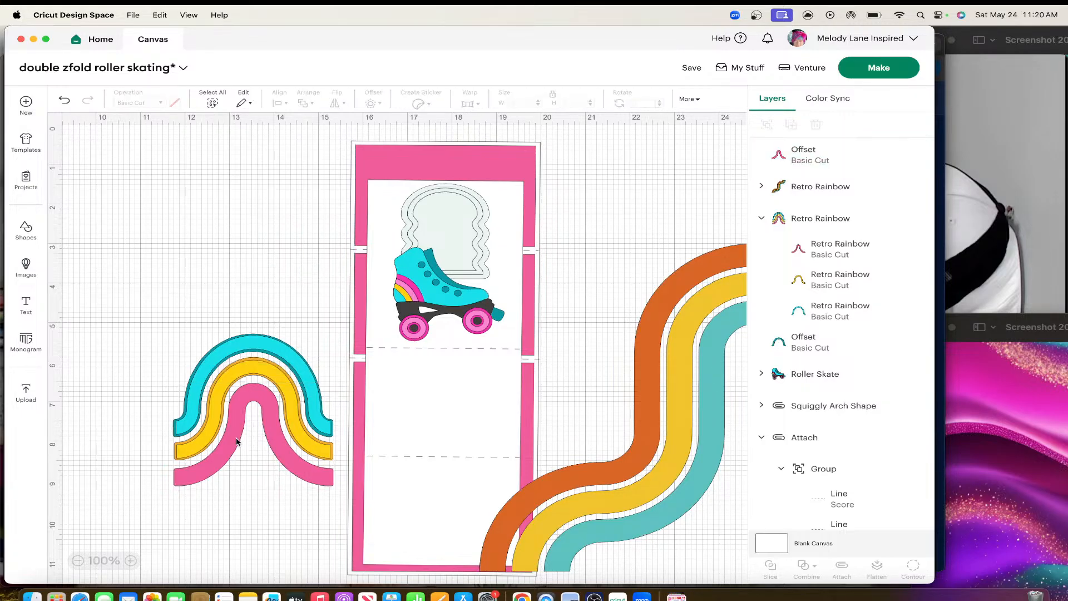
Recolor the rainbow's original inner arch layer hot pink to distinguish it from its pink offset.
left_click(227, 450)
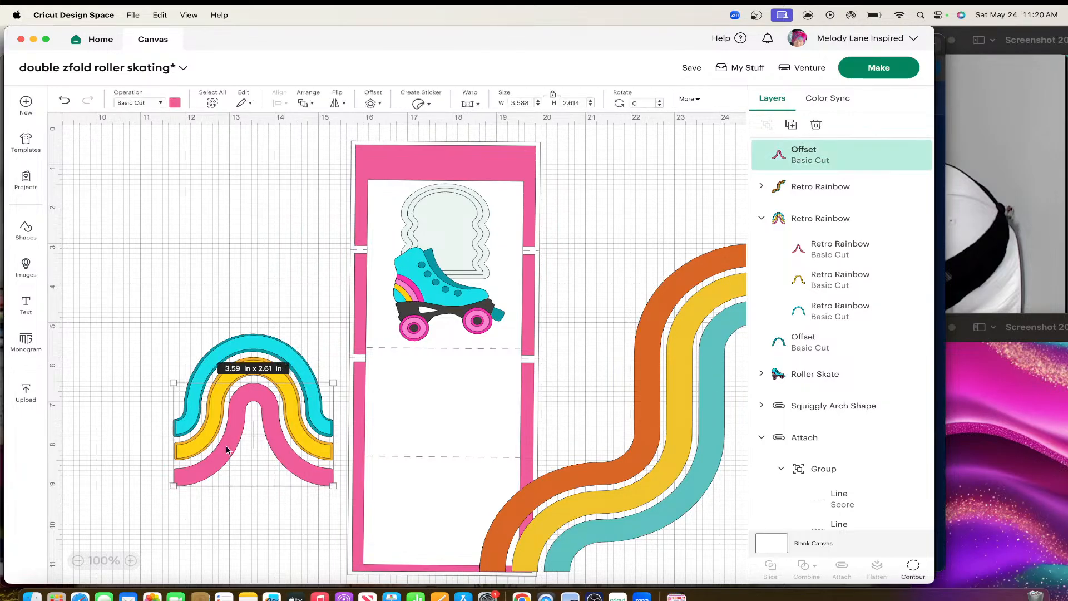
left_click(824, 249)
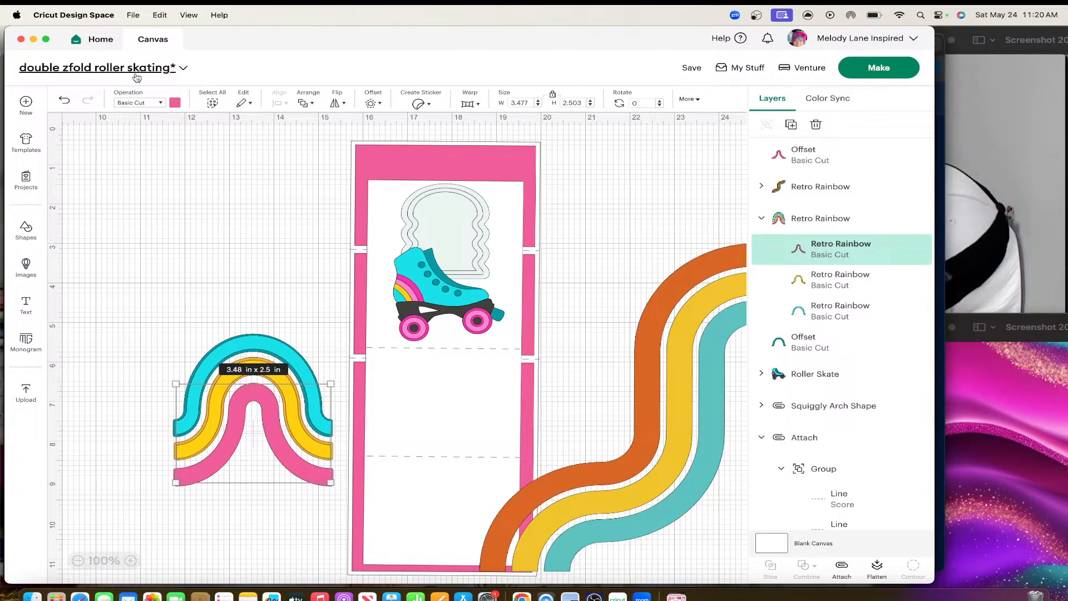
left_click(175, 102)
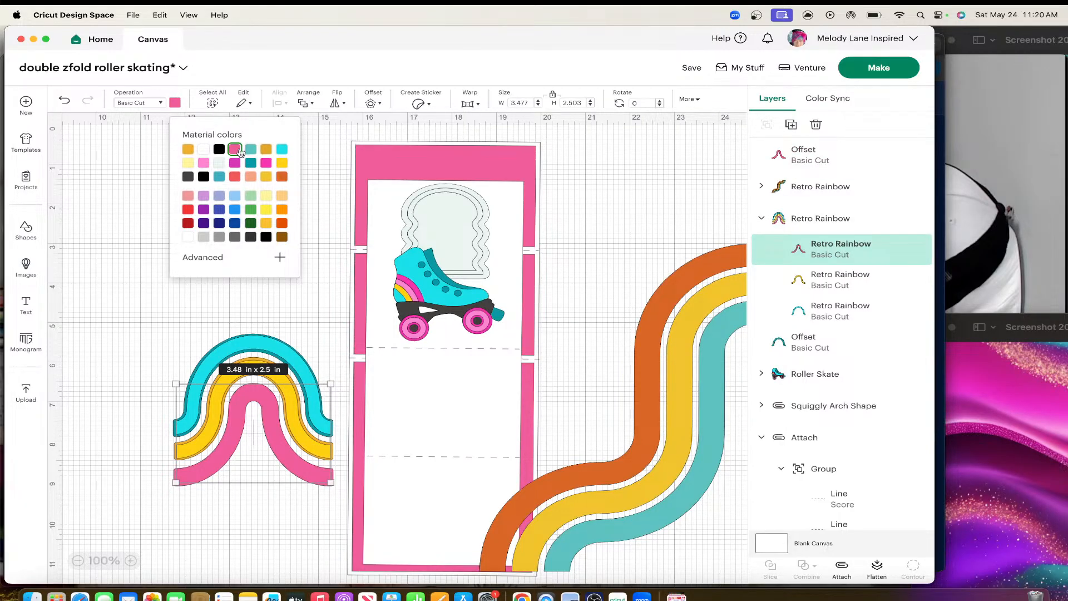
left_click(205, 162)
left_click(266, 163)
Try restacking the hot pink arch by sending it to the back, moving it below the rainbow and bringing it to the front.
right_click(250, 443)
left_click(298, 288)
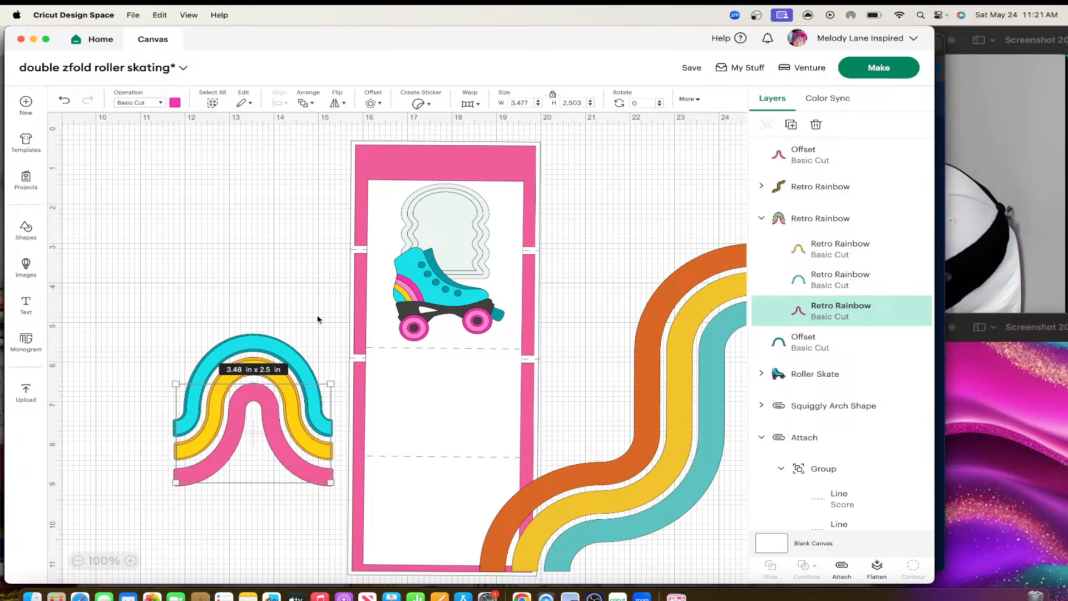
left_click_drag(273, 412, 263, 471)
right_click(263, 472)
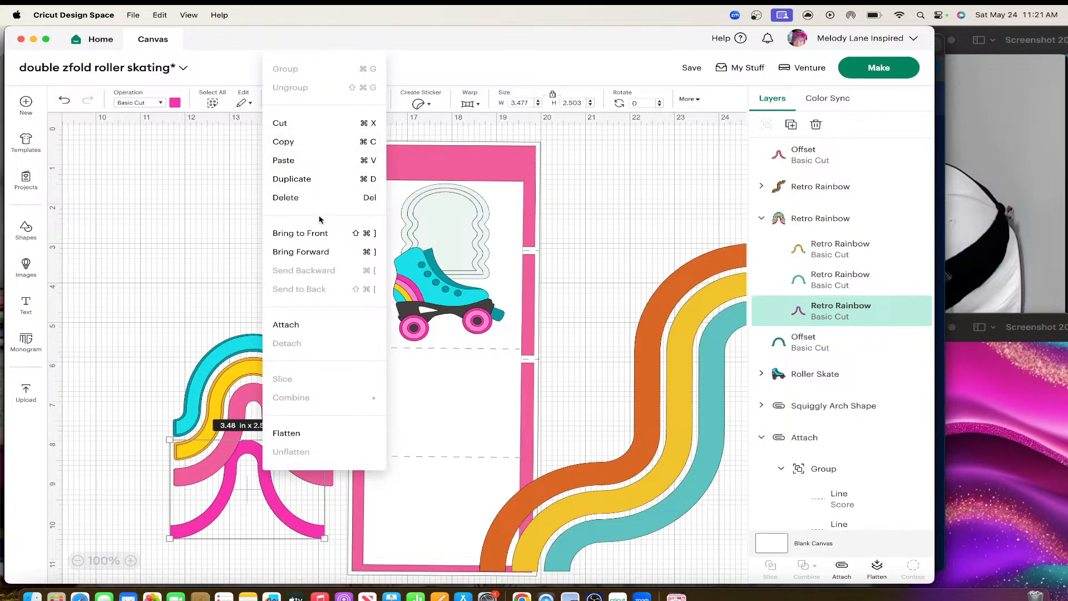
left_click(318, 233)
mouse_move(242, 485)
left_mouse_down()
mouse_move(246, 436)
mouse_move(246, 478)
mouse_move(197, 498)
mouse_move(115, 485)
mouse_move(111, 515)
mouse_move(181, 475)
mouse_move(180, 525)
mouse_move(233, 482)
mouse_move(226, 466)
mouse_move(223, 488)
left_mouse_up()
right_click(252, 504)
left_click(219, 552)
right_click(224, 488)
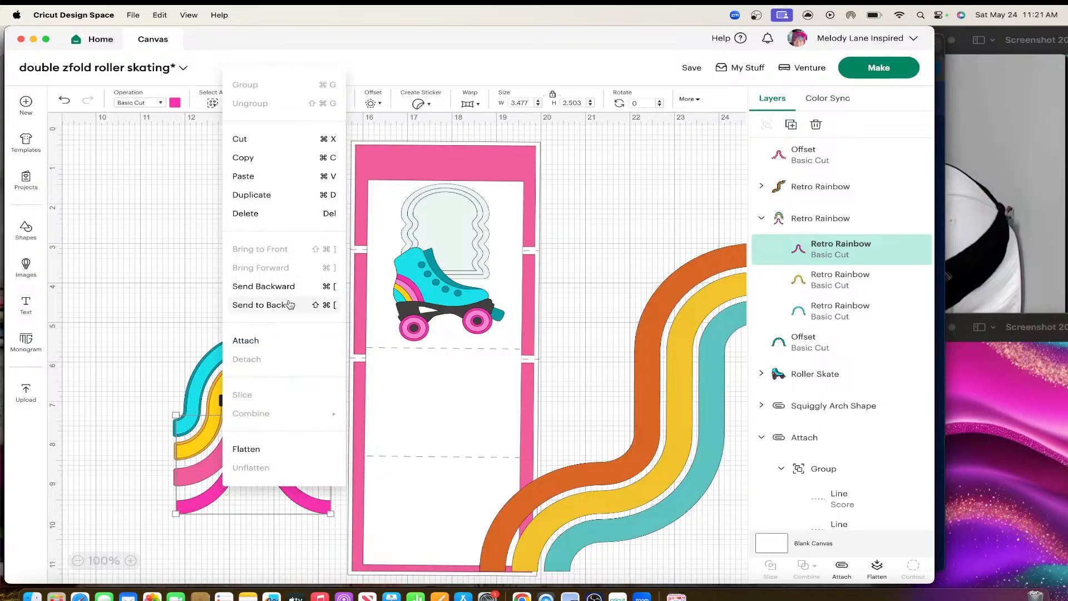
left_click(121, 445)
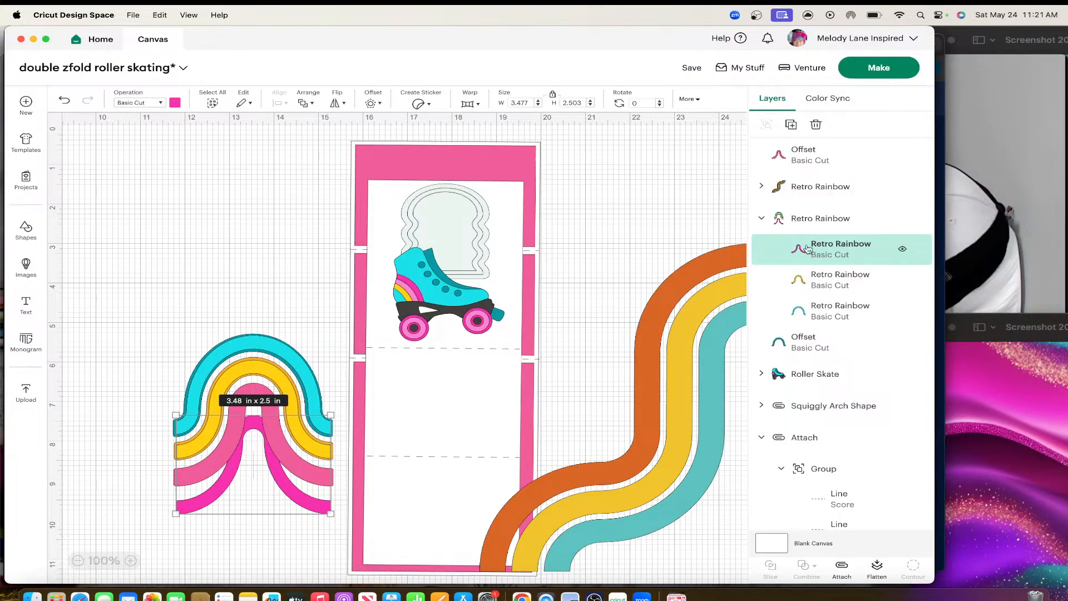
right_click(242, 466)
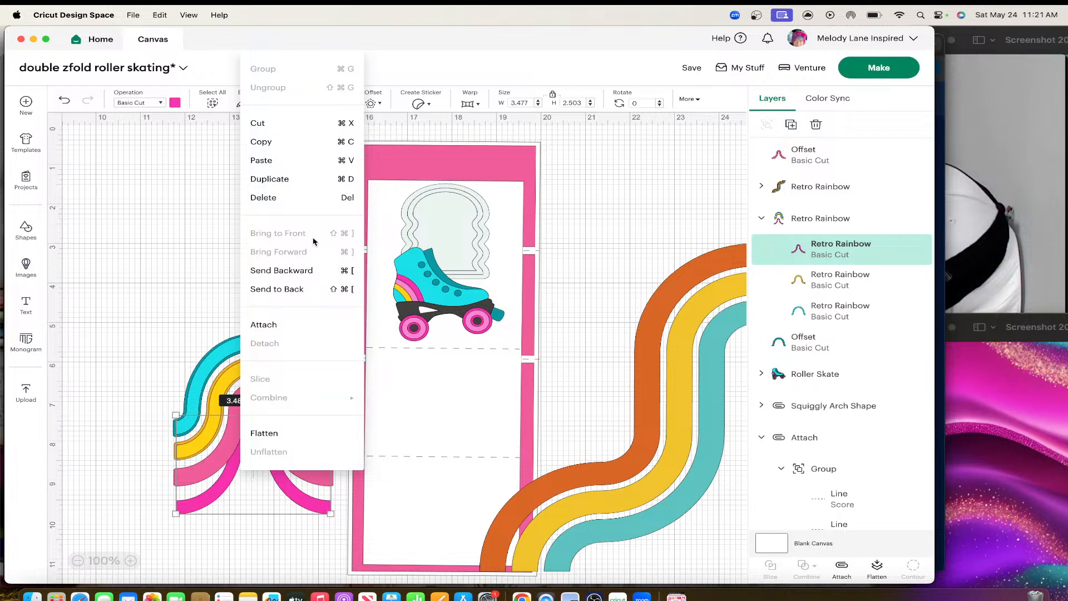
left_click(180, 351)
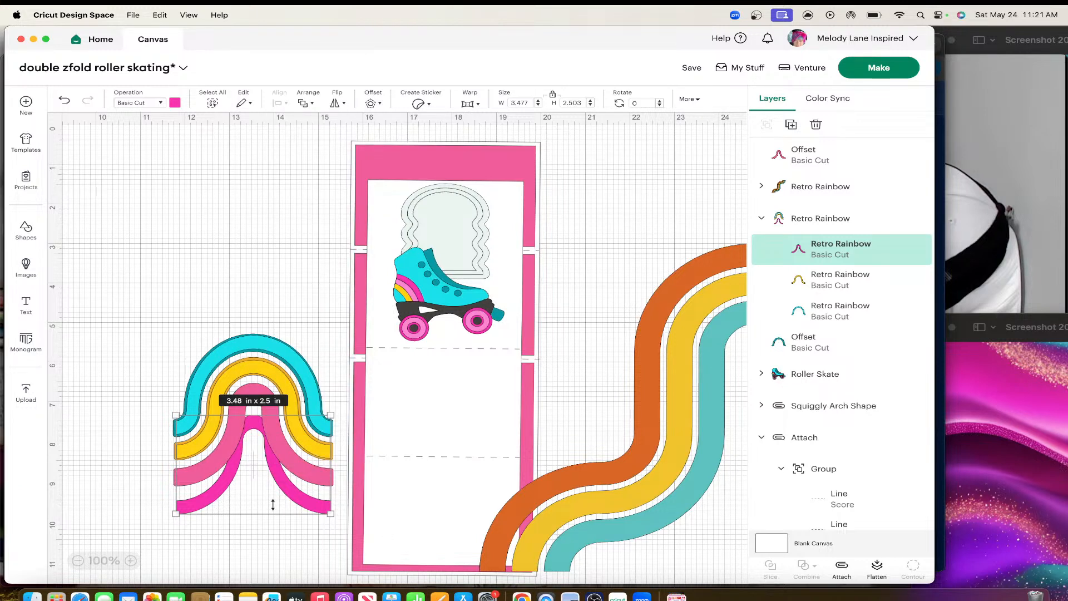
Take the hot pink arch layer out of the Retro Rainbow group and place the arch below the rainbow.
mouse_move(272, 505)
left_mouse_down()
mouse_move(261, 440)
mouse_move(265, 504)
left_mouse_up()
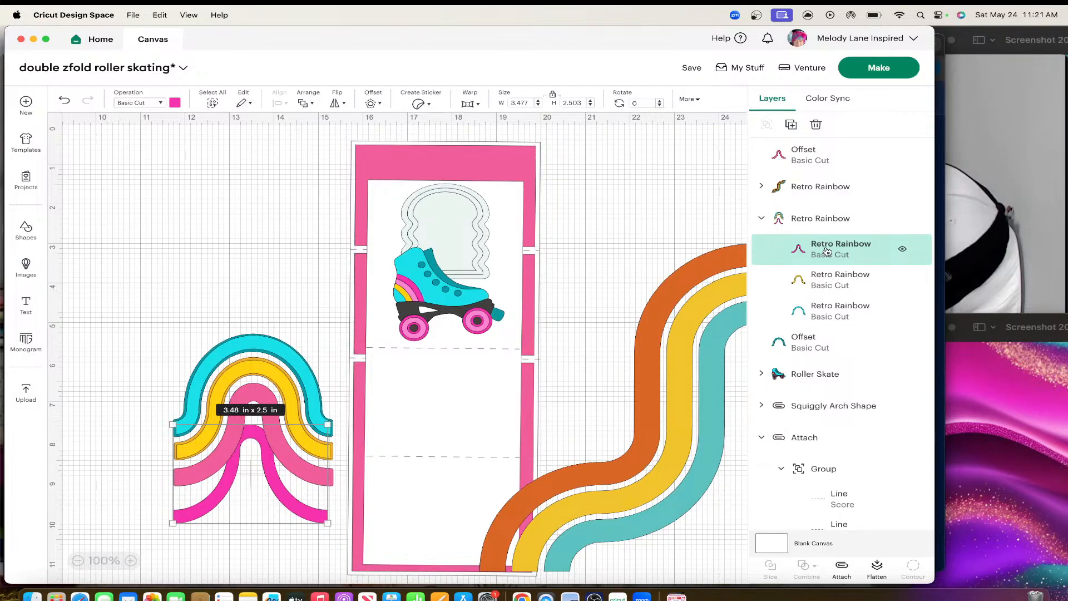
left_click_drag(828, 251, 751, 132)
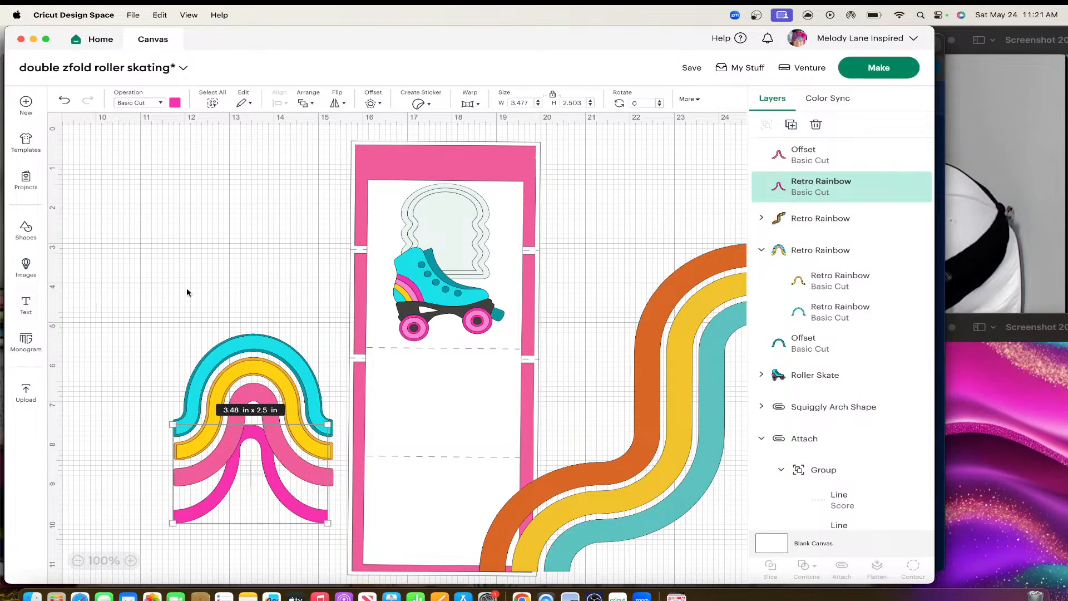
left_click(141, 276)
left_click(263, 501)
left_click_drag(263, 501, 259, 515)
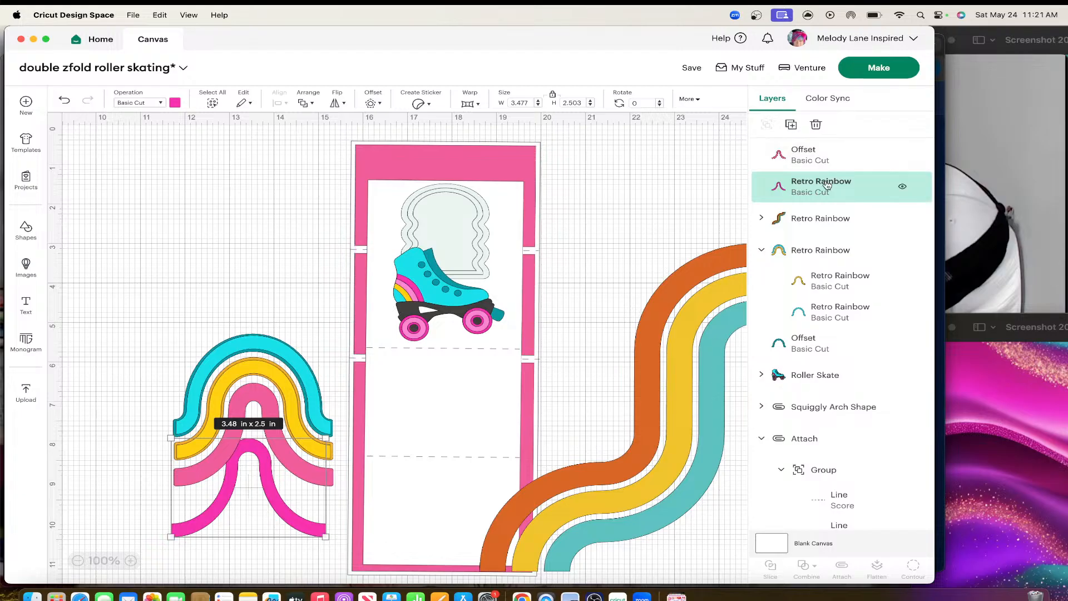
Move the hot pink arch layer above its pink offset and align it over that offset inside the rainbow.
left_click_drag(827, 185, 823, 148)
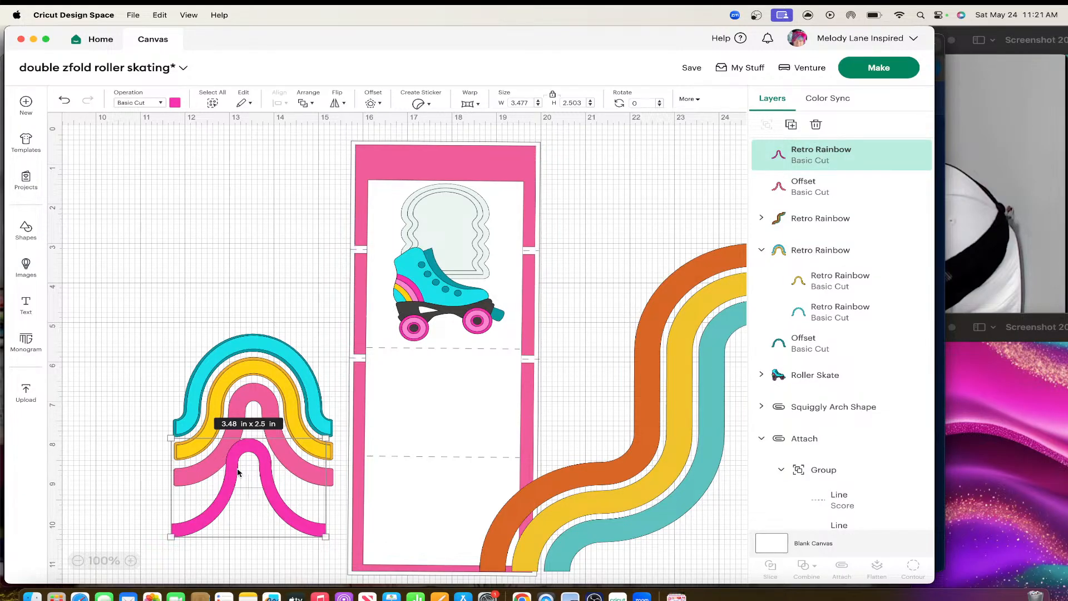
left_click_drag(237, 472, 251, 427)
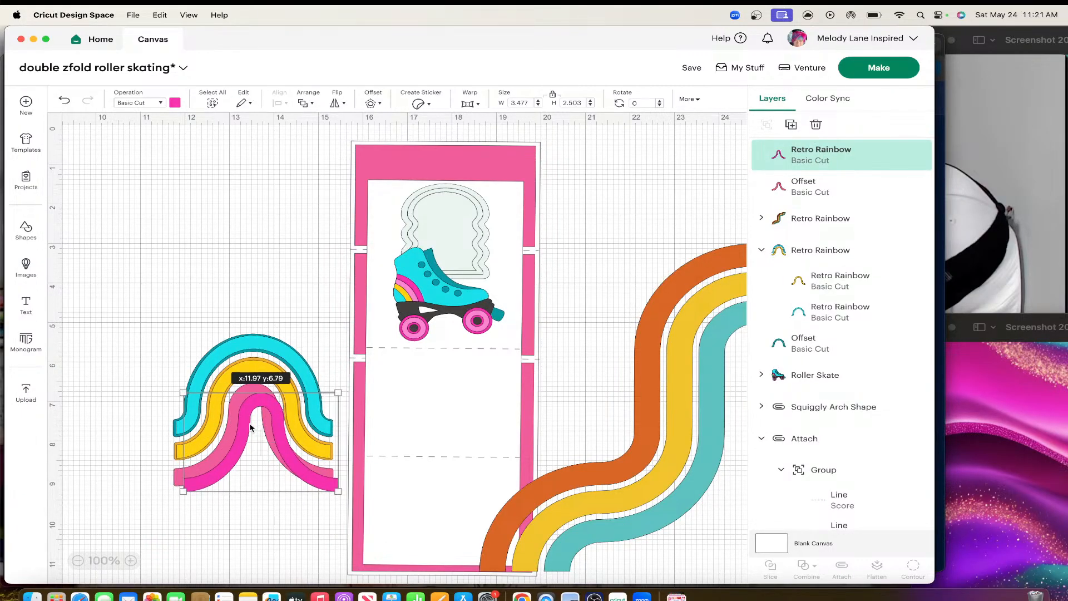
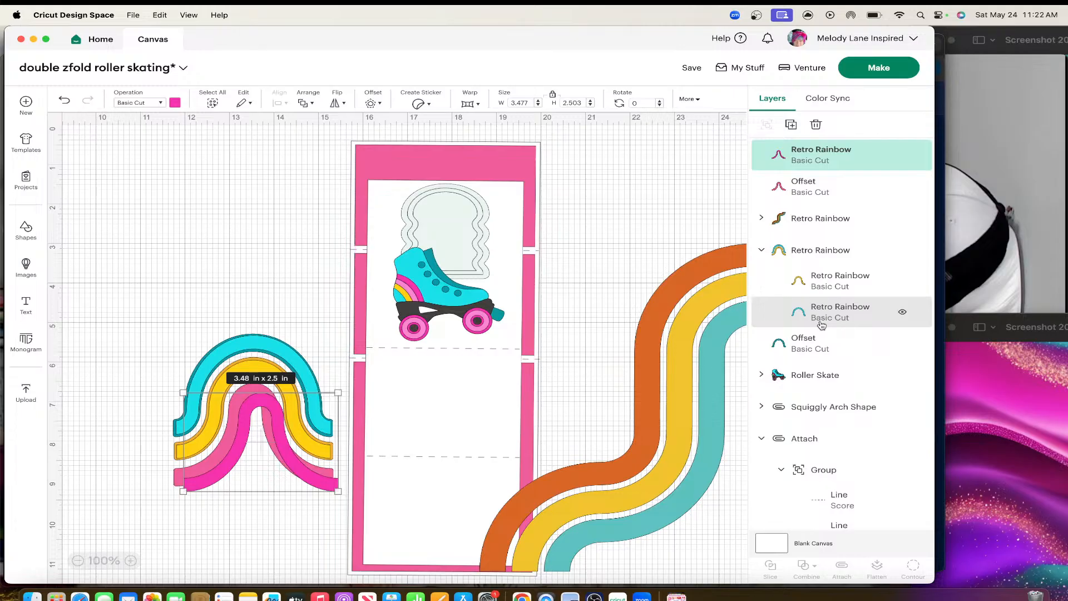
left_click(286, 500)
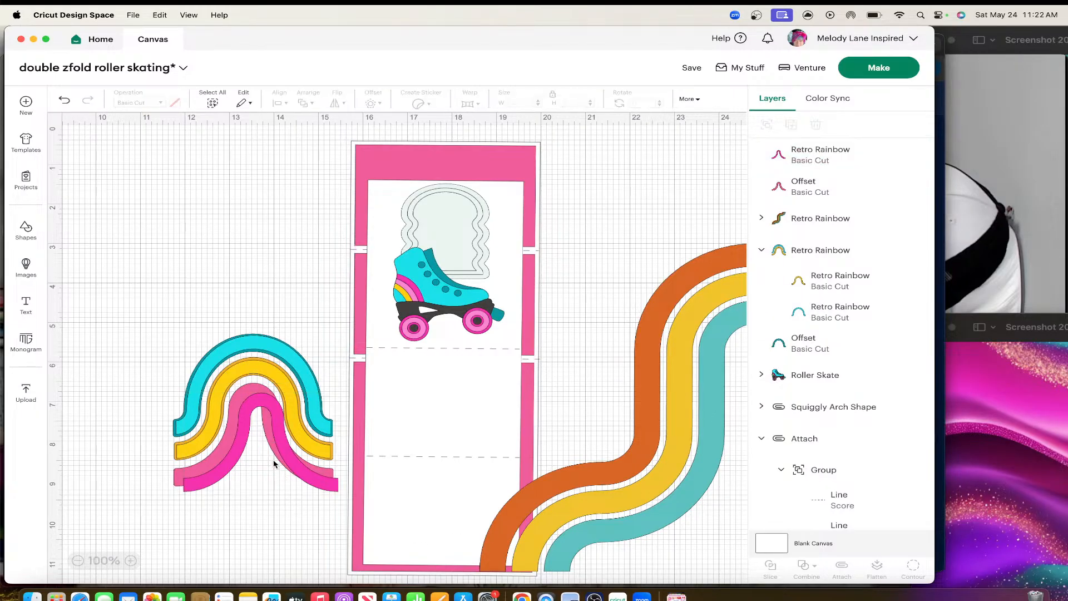
left_click_drag(274, 464, 259, 442)
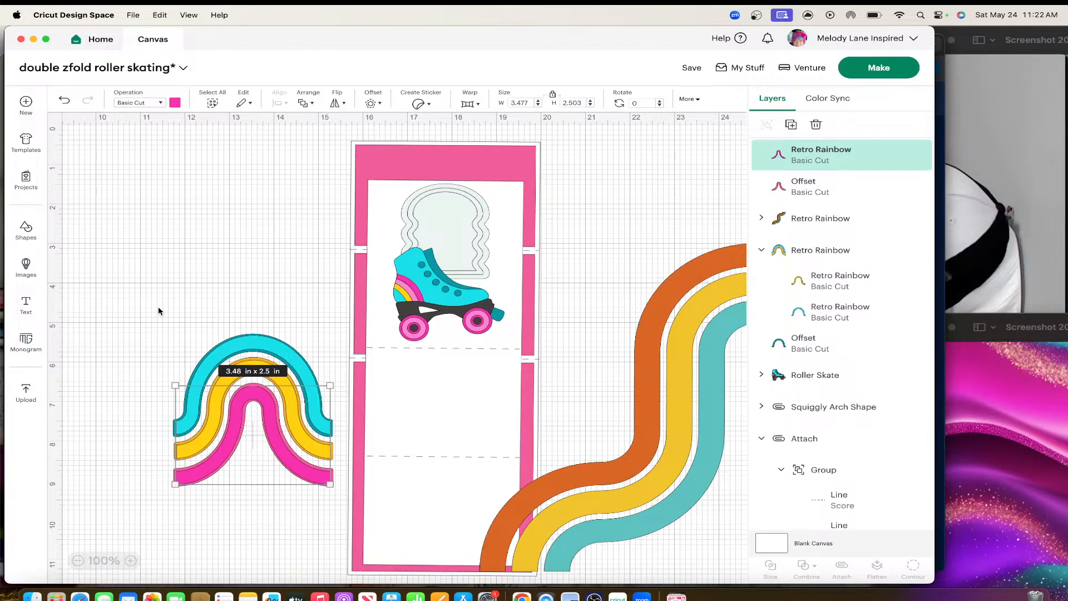
Group all the arched rainbow's layers and offsets, and move the rainbow onto the card's upper panel.
left_click_drag(158, 310, 334, 507)
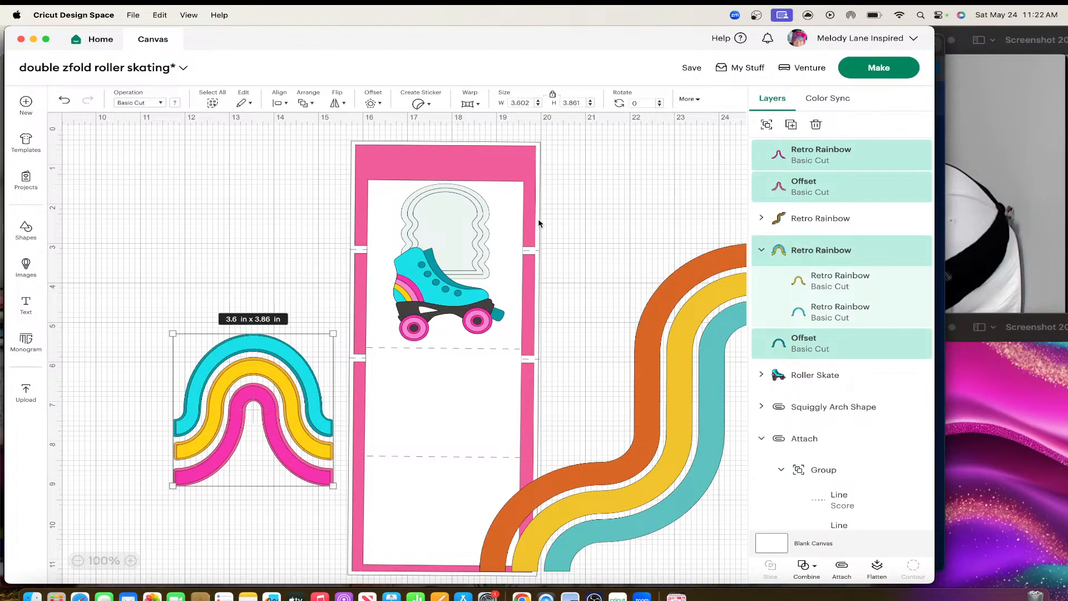
left_click(768, 127)
left_click_drag(254, 392, 444, 249)
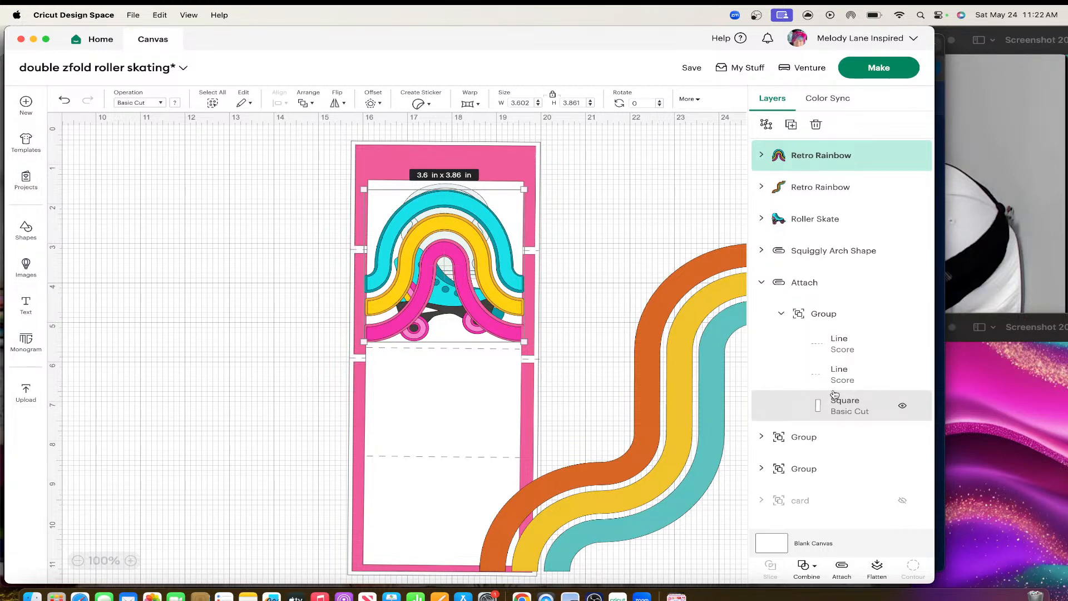
left_click_drag(437, 244, 345, 244)
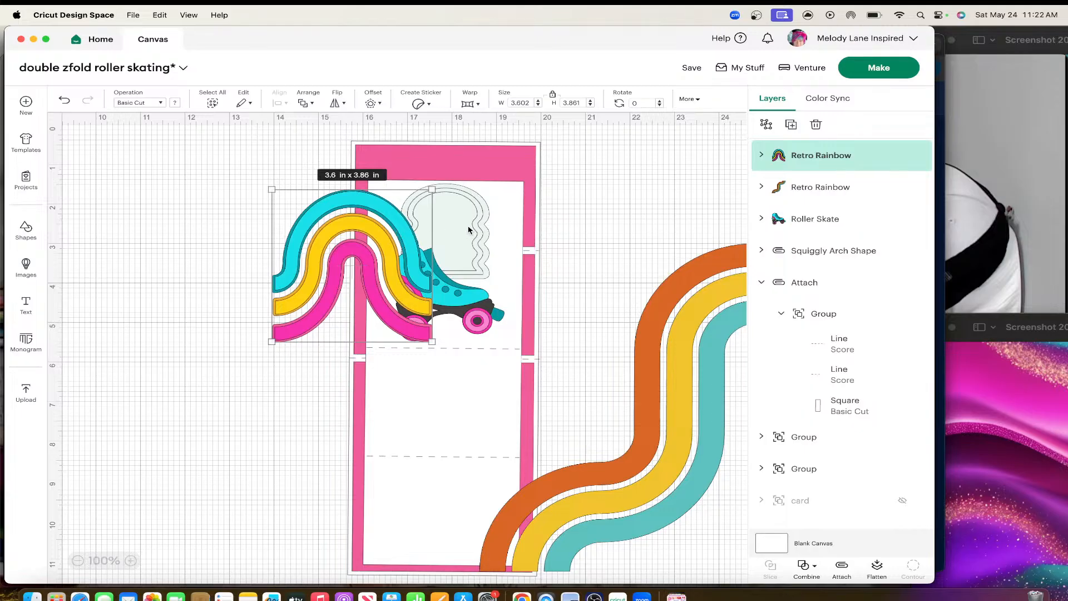
Group the roller skate with the squiggly arch shape so both sit in front of the rainbow.
left_click(463, 298)
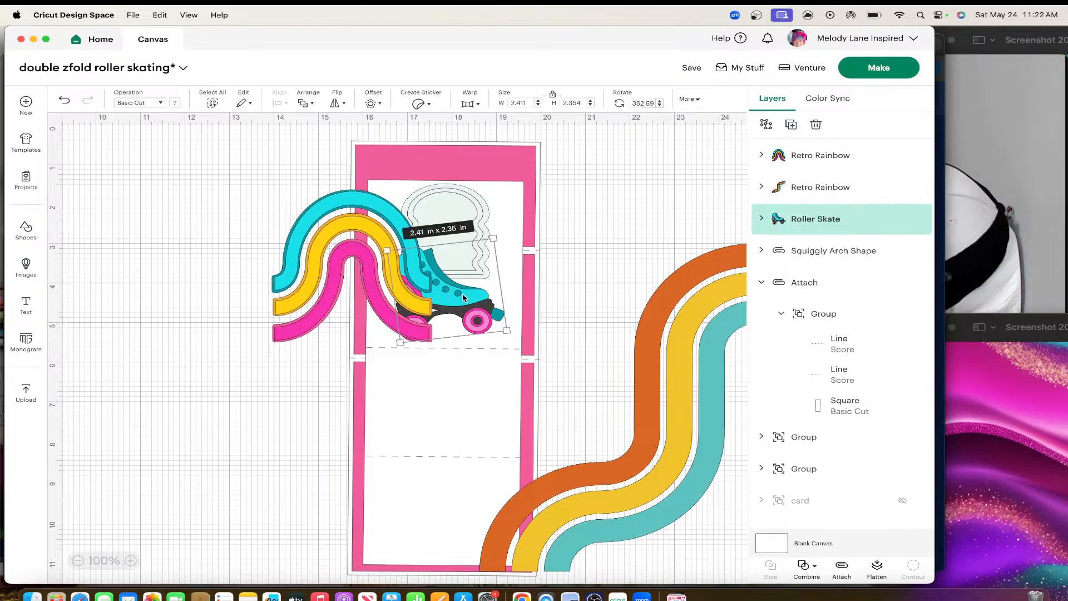
left_click(456, 209, "shift")
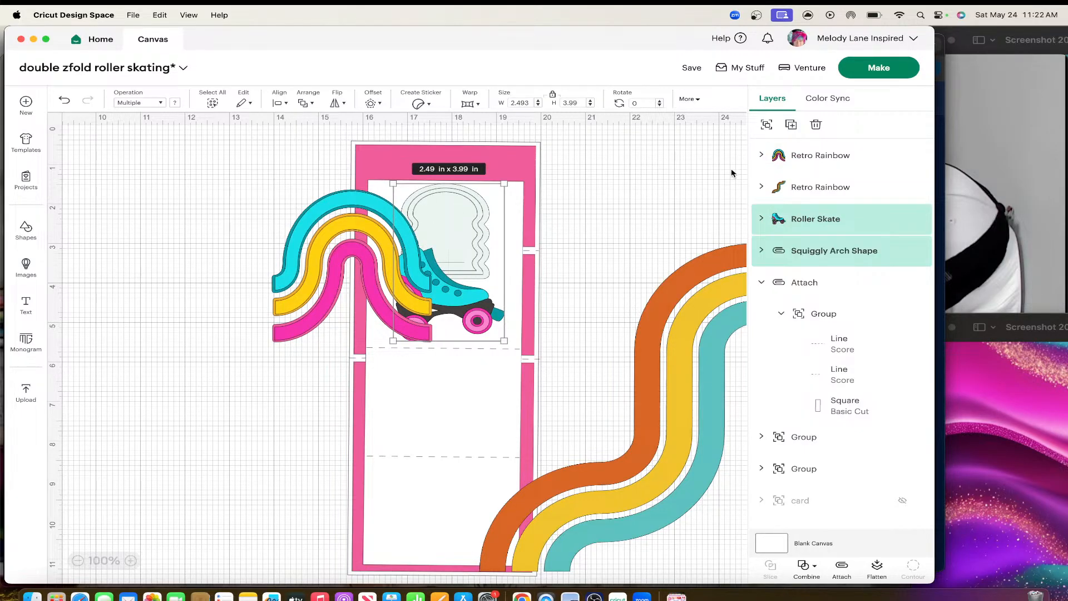
left_click(767, 125)
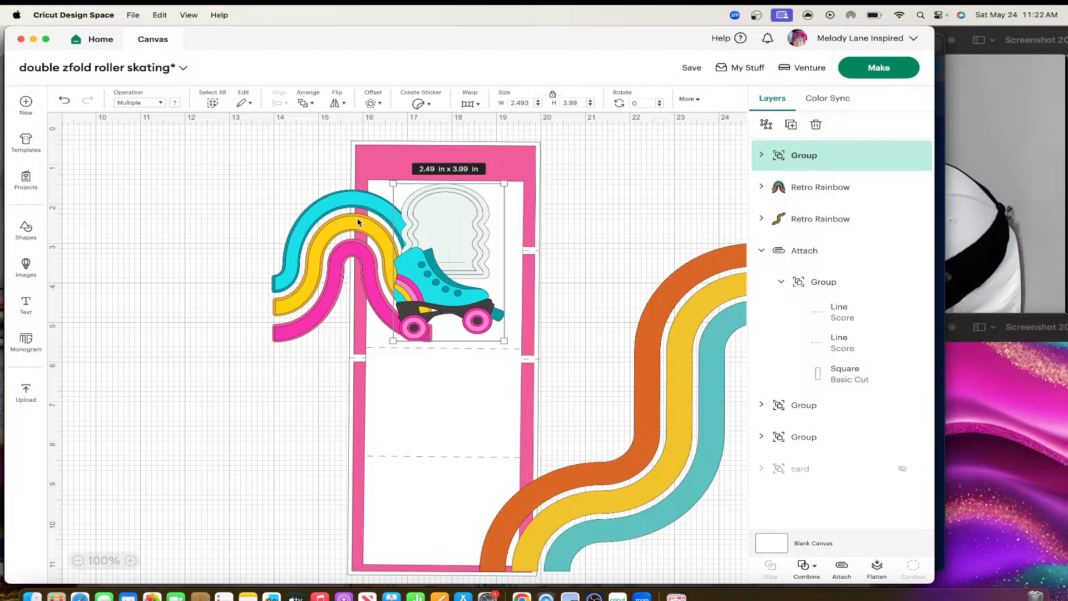
Fit the arched rainbow behind the skate on the upper panel, stretched to about 4.01 in tall, and save the project.
left_click_drag(357, 221, 444, 222)
left_click_drag(445, 185, 474, 182)
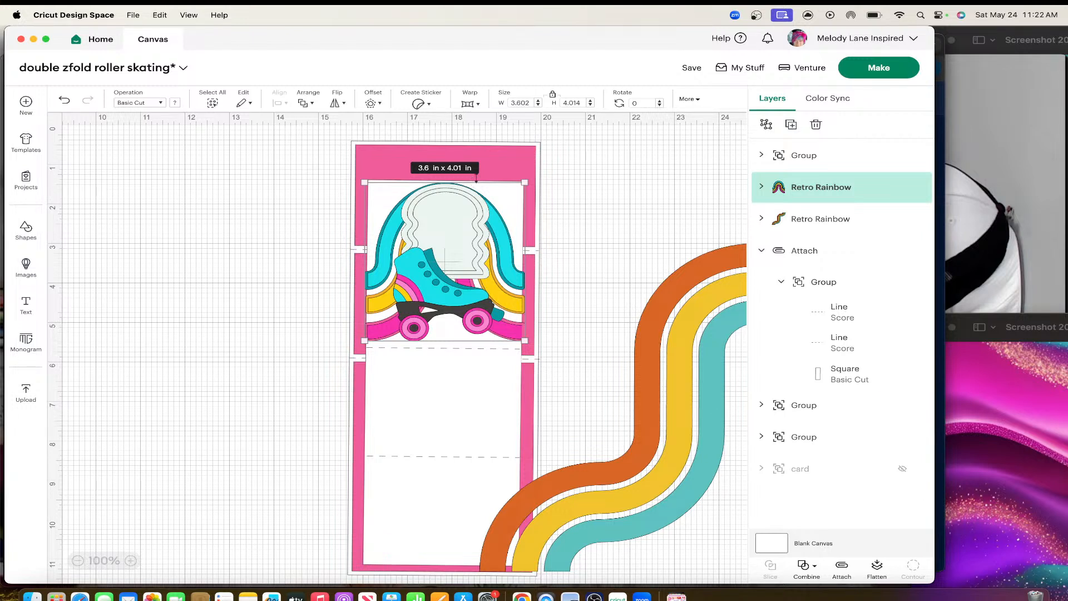
left_click(692, 68)
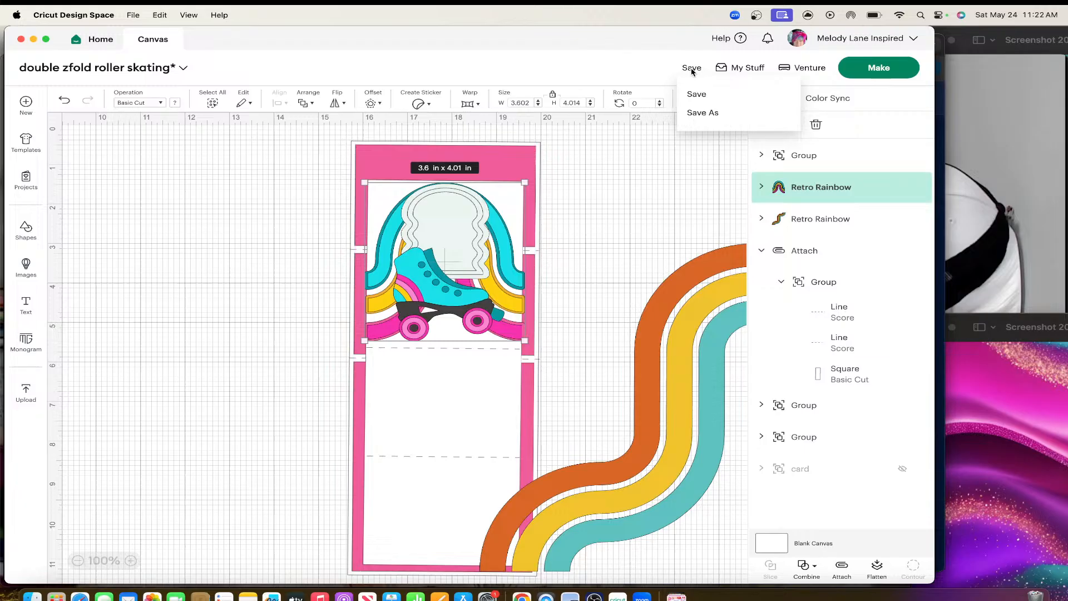
left_click(698, 96)
Narrow the wavy retro rainbow to about 5.43 in wide and move it over the card's lower panels.
left_click(603, 228)
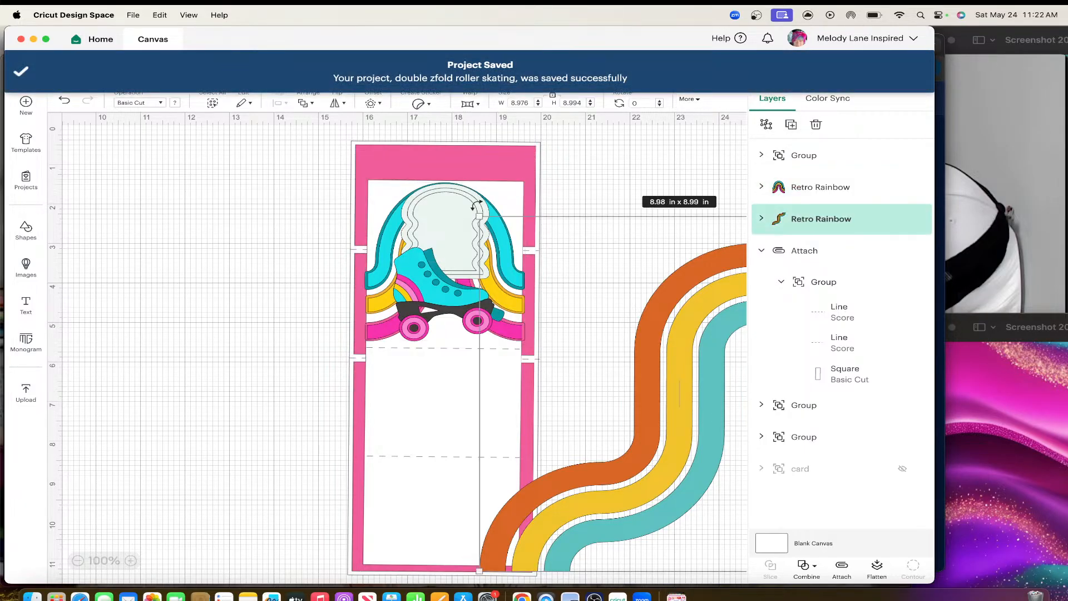
left_click_drag(669, 372, 508, 376)
left_click_drag(611, 376, 454, 399)
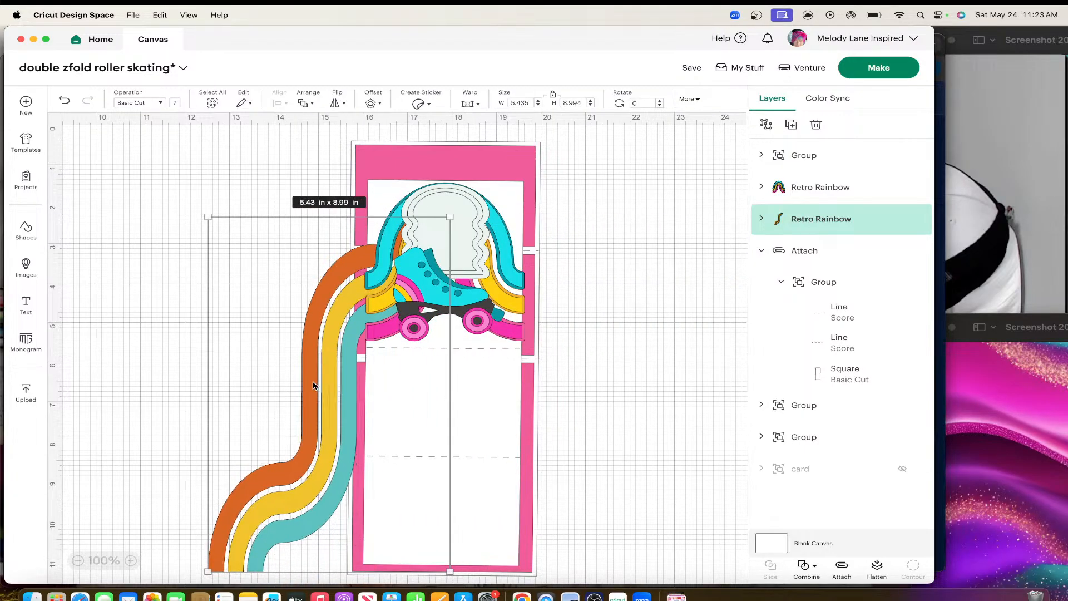
left_click_drag(314, 385, 454, 466)
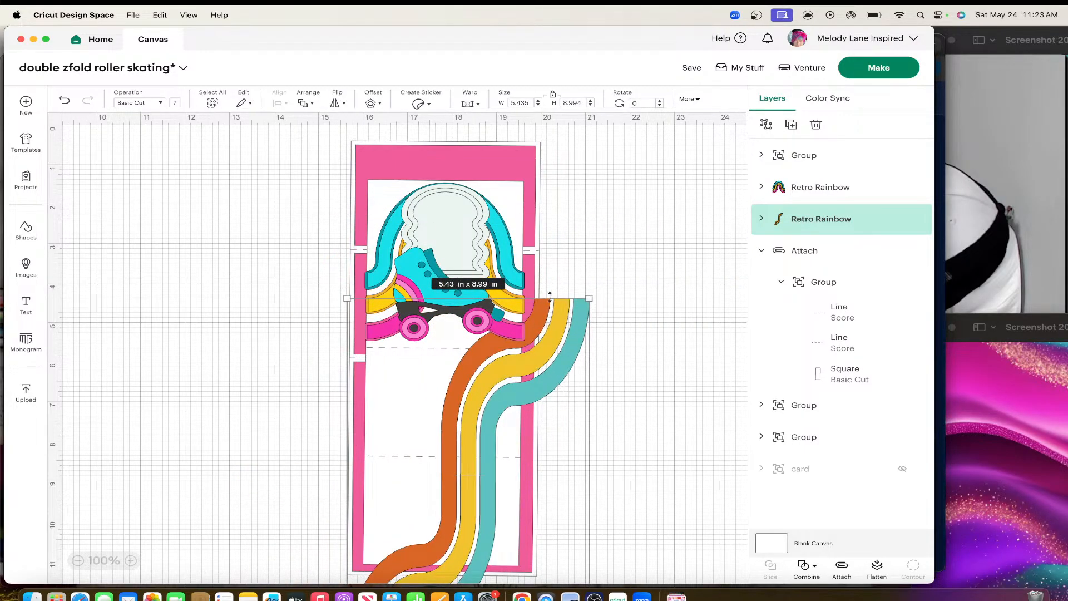
Shrink the wavy rainbow to about 3.56 in wide by 5.44 in tall and fit it between the card's lower panel edges.
left_click_drag(550, 296, 456, 355)
scroll(593, 450, "down", 2)
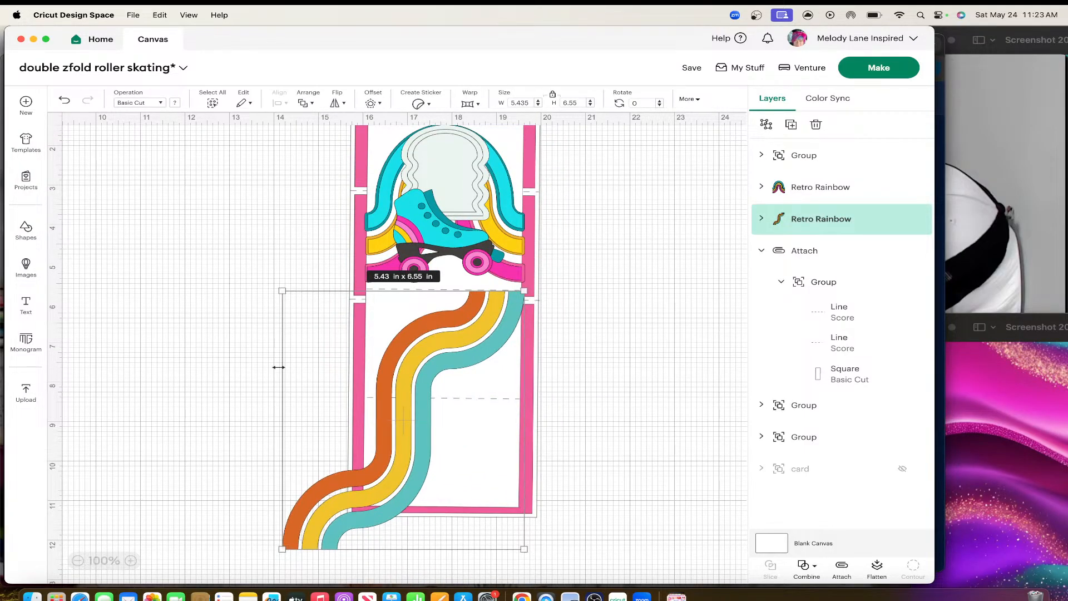
left_click_drag(278, 367, 366, 368)
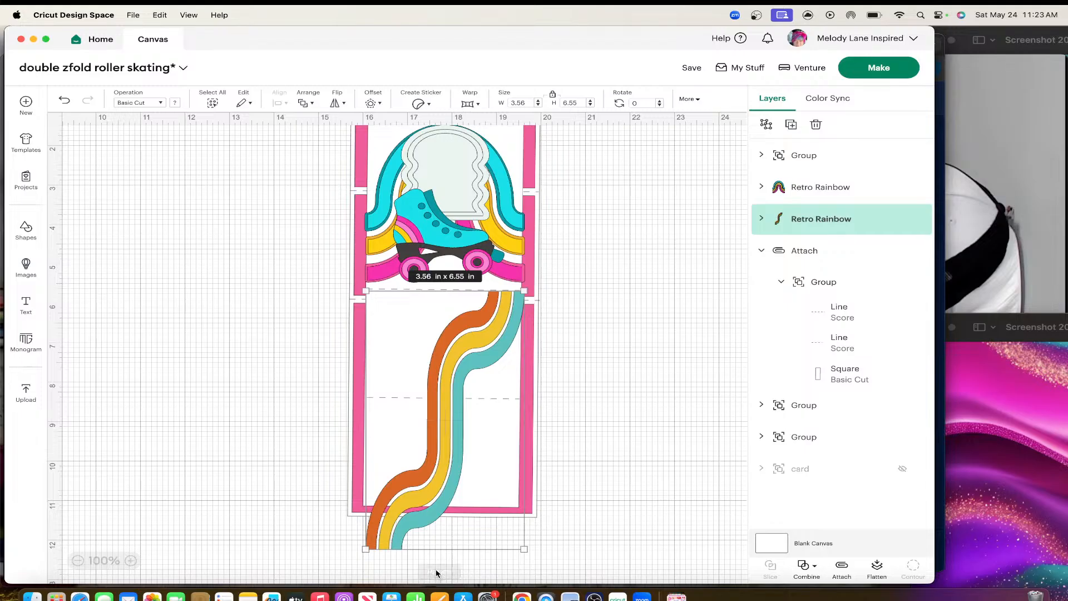
left_click_drag(437, 549, 435, 505)
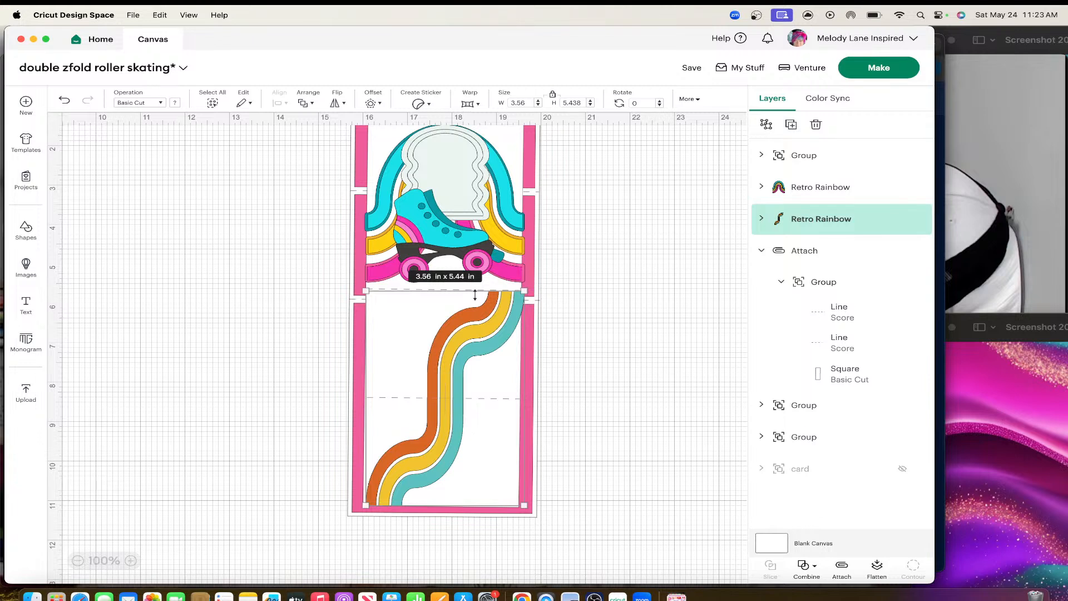
Fine-tune the wavy rainbow to about 3.34 in wide by 5.44 in tall, starting at the upper score line.
left_click_drag(475, 295, 521, 329)
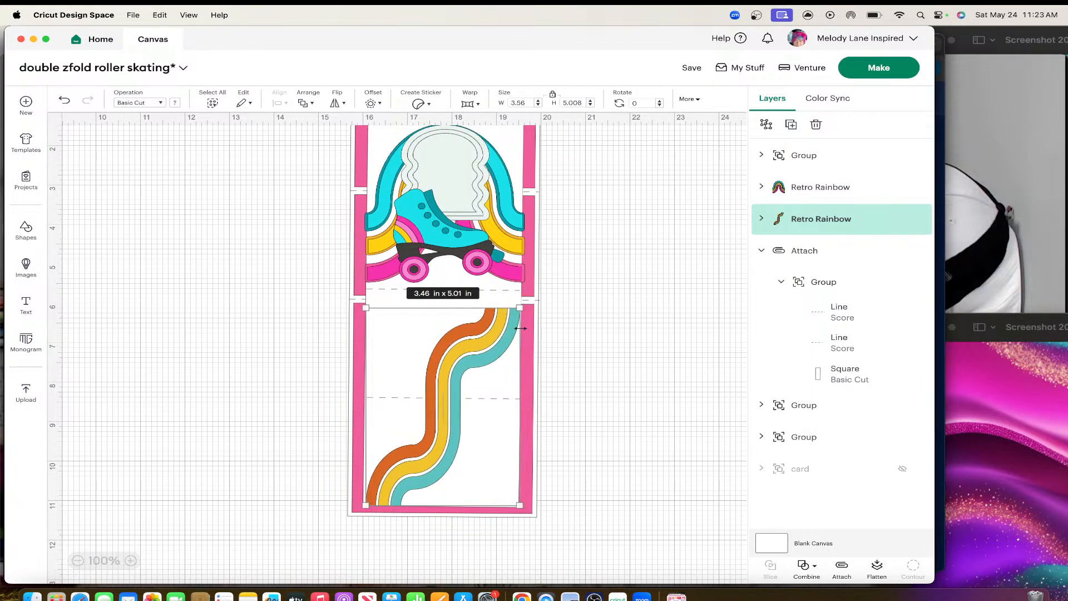
left_click(584, 368)
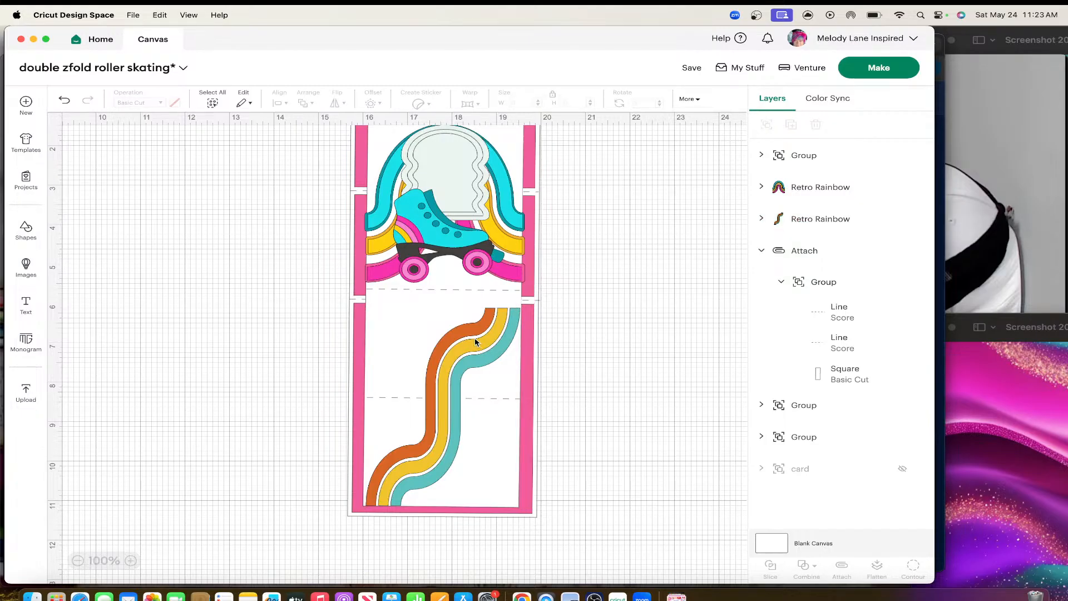
left_click(476, 341)
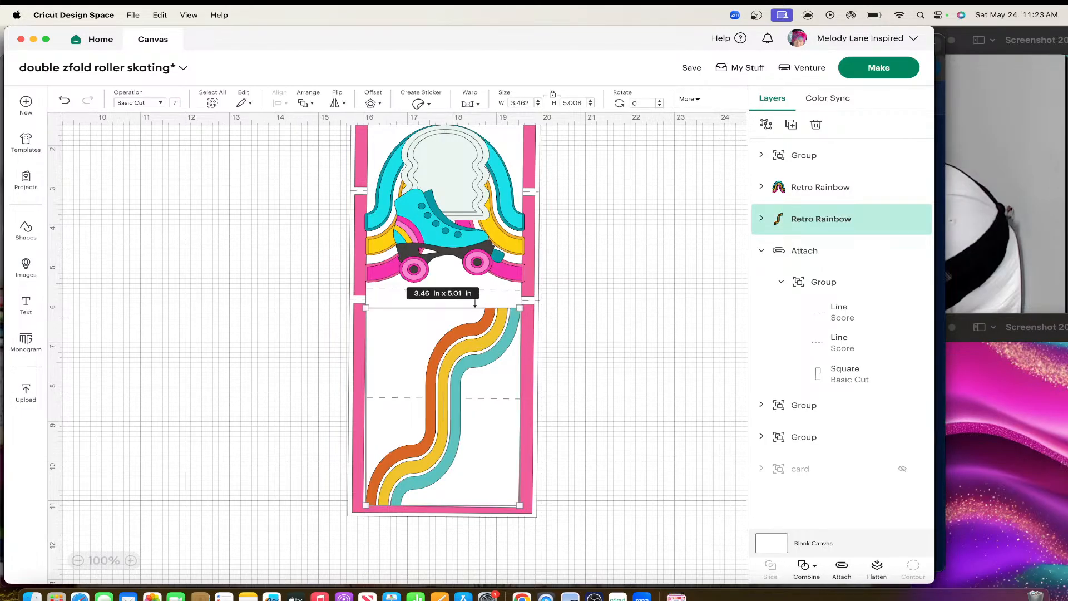
left_click_drag(475, 303, 475, 286)
left_click(589, 374)
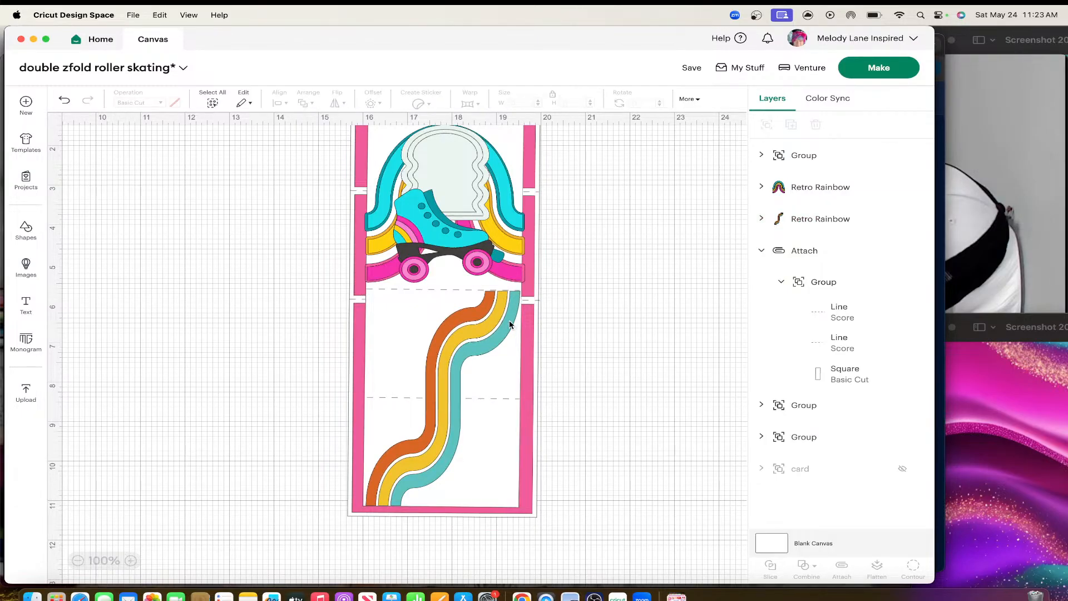
left_click(509, 325)
left_click_drag(524, 329, 519, 329)
left_click(629, 370)
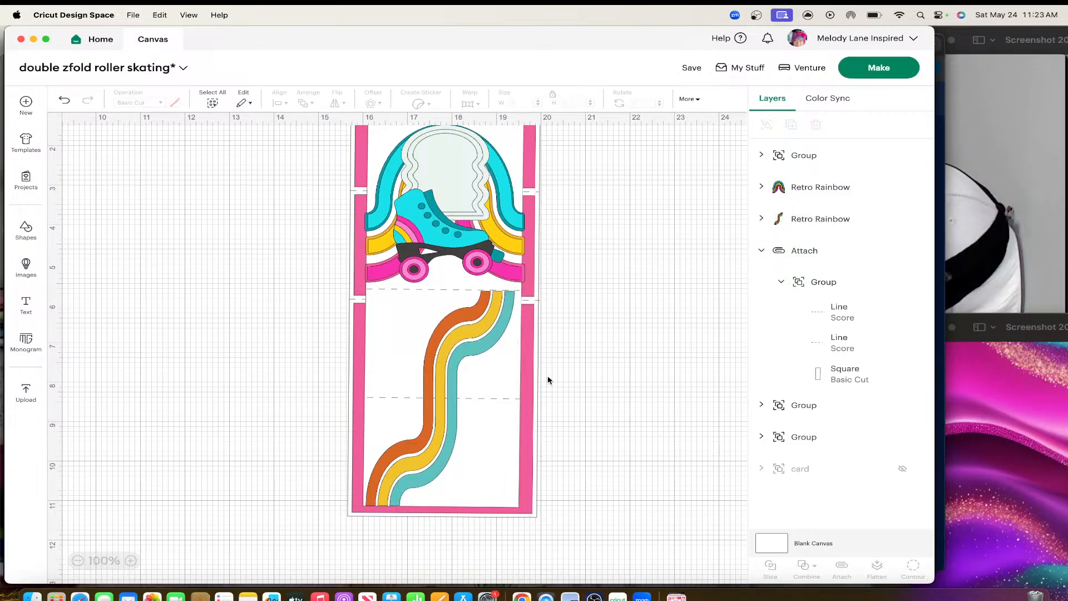
Create a welded inward offset of -0.069 in with rounded corners for the wavy rainbow.
left_click(445, 425)
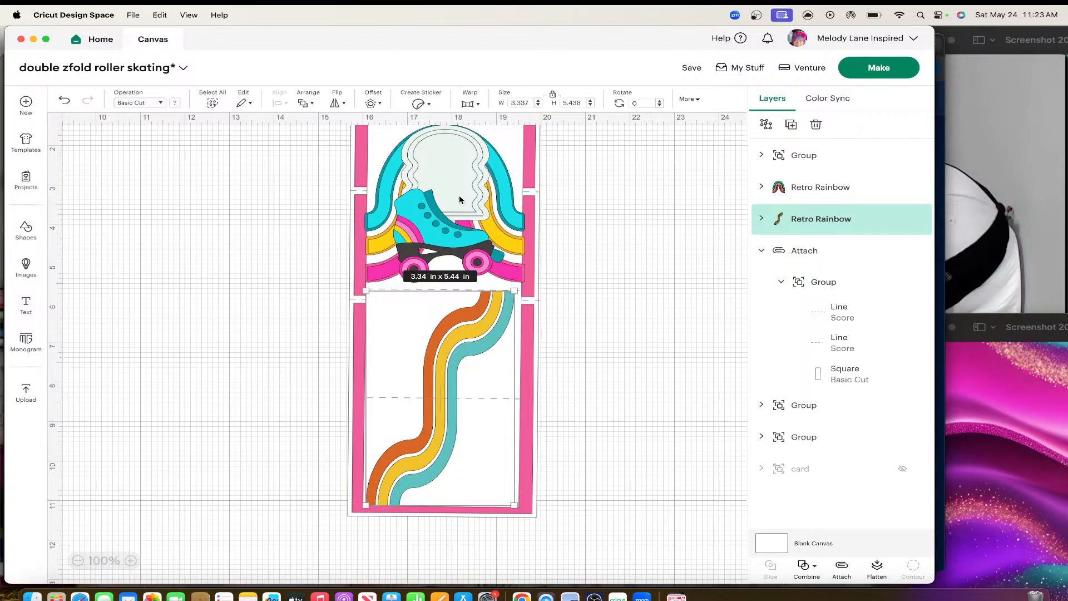
left_click(374, 103)
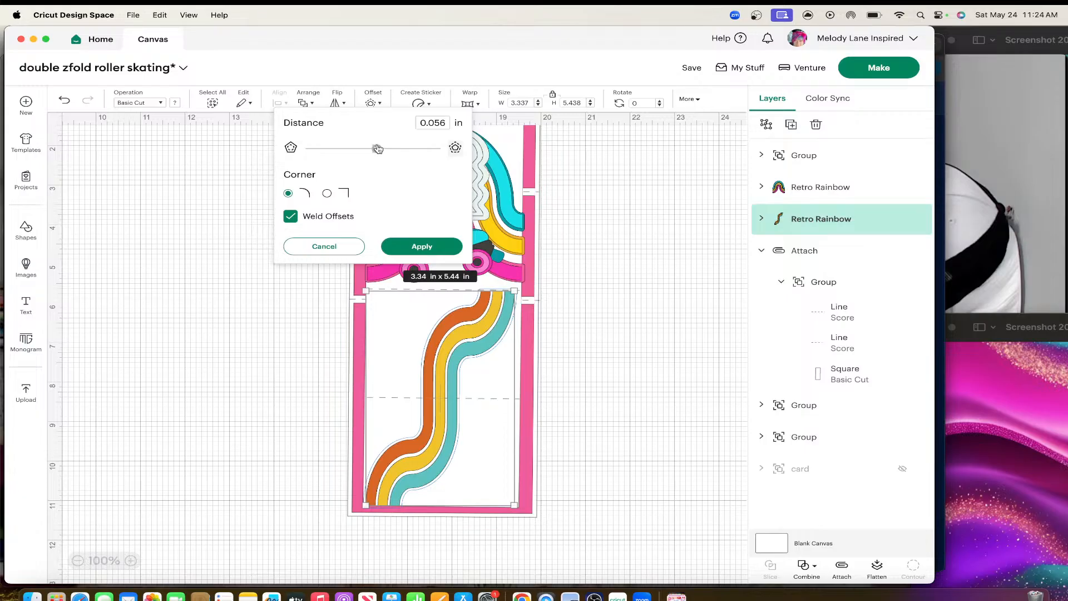
left_click_drag(377, 148, 370, 149)
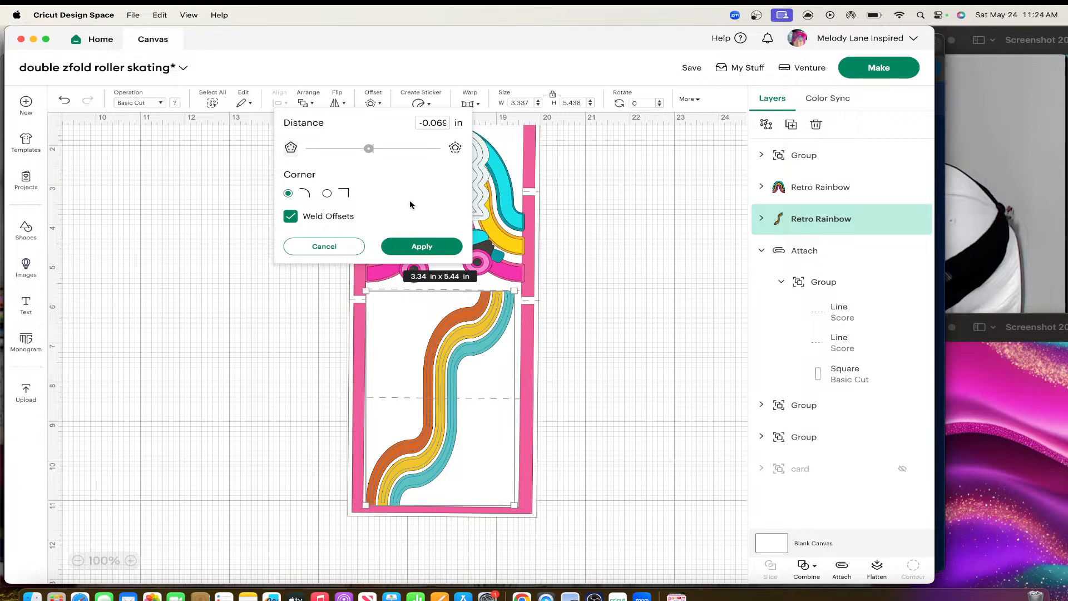
left_click(432, 247)
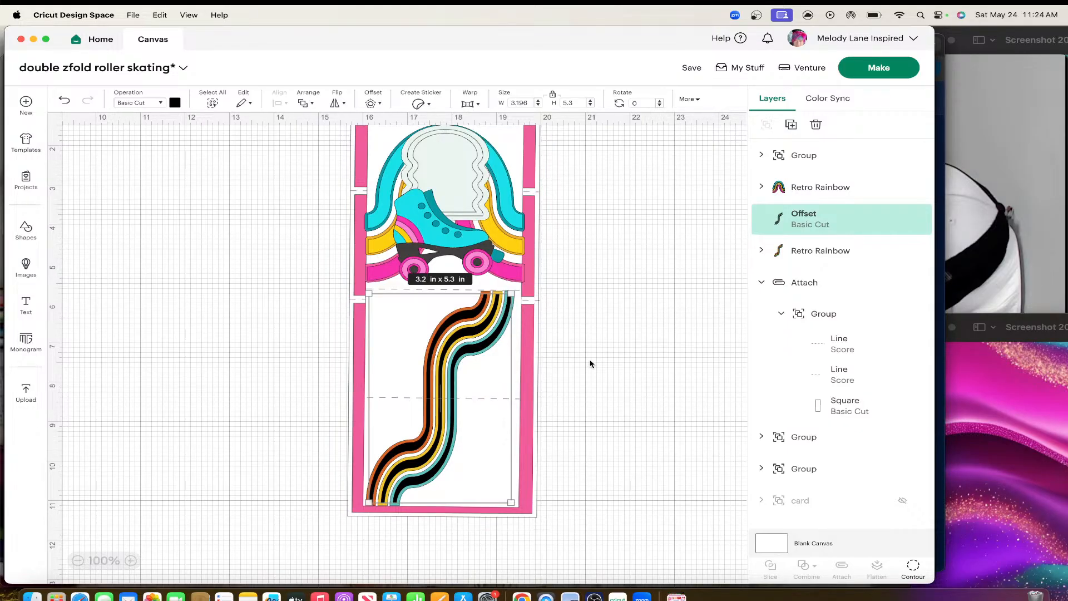
Duplicate the wavy rainbow's black offset and set the two offsets off the card, one on each side.
right_click(461, 321)
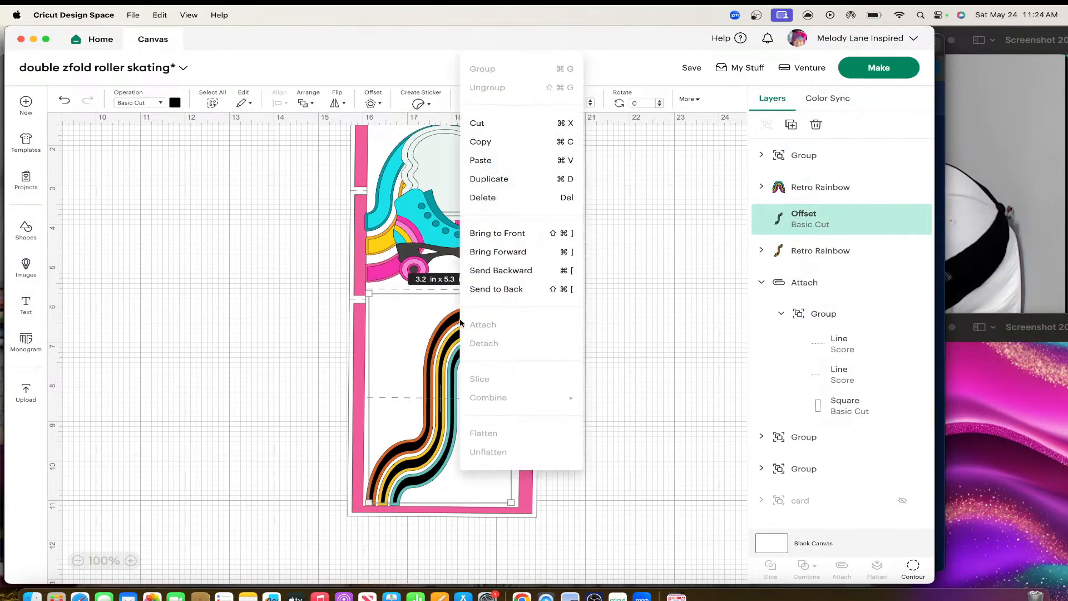
left_click(493, 180)
left_click_drag(464, 334, 260, 332)
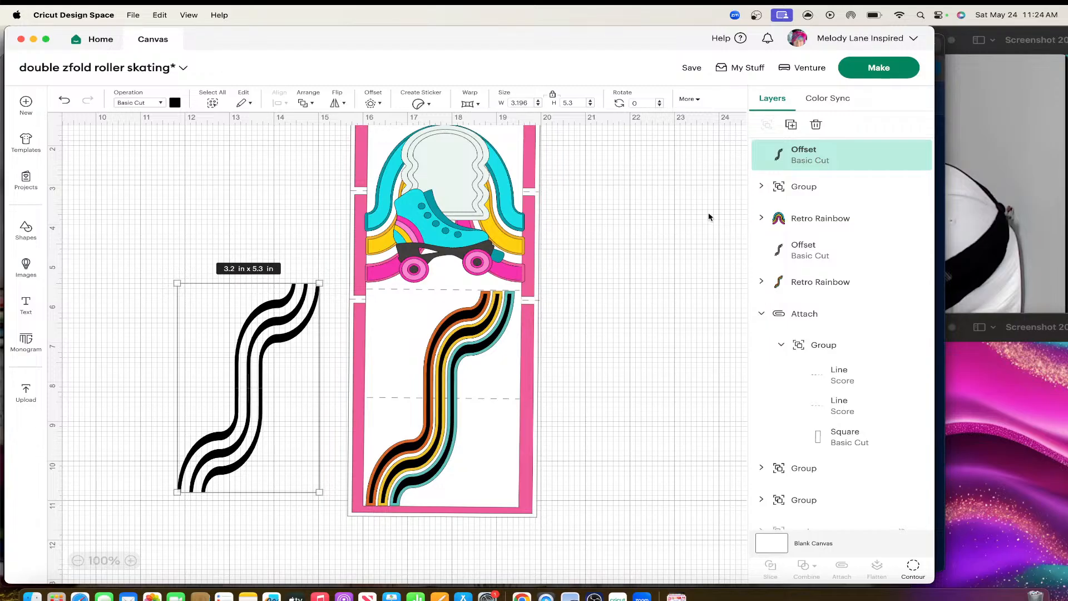
left_click(793, 192)
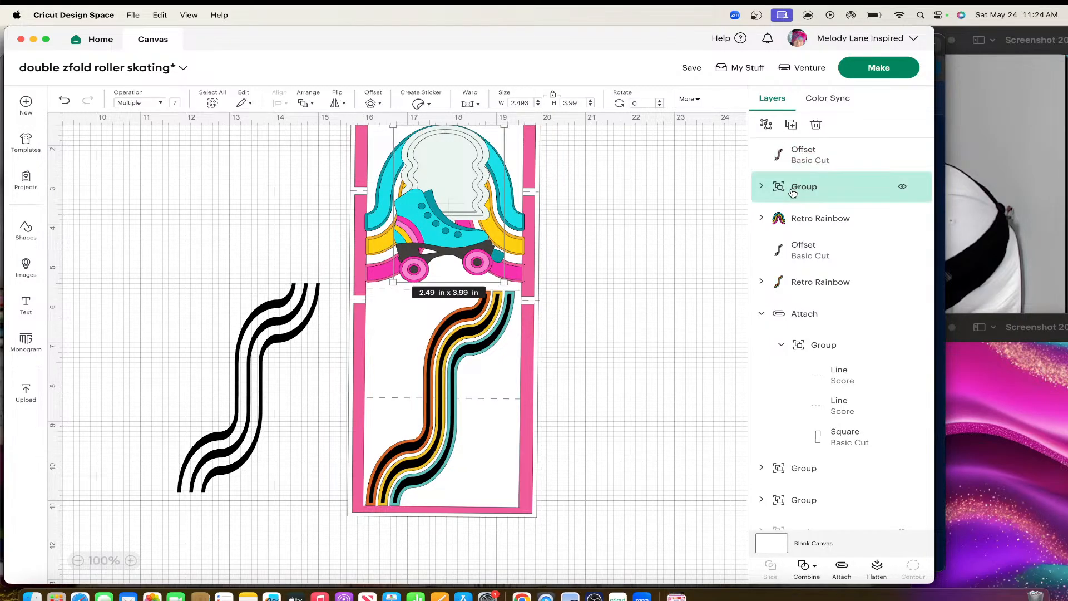
left_click(494, 329)
left_click_drag(494, 329, 704, 344)
Recolor the wavy rainbow's orange stripe hot pink to match the arched rainbow above.
left_click(487, 318)
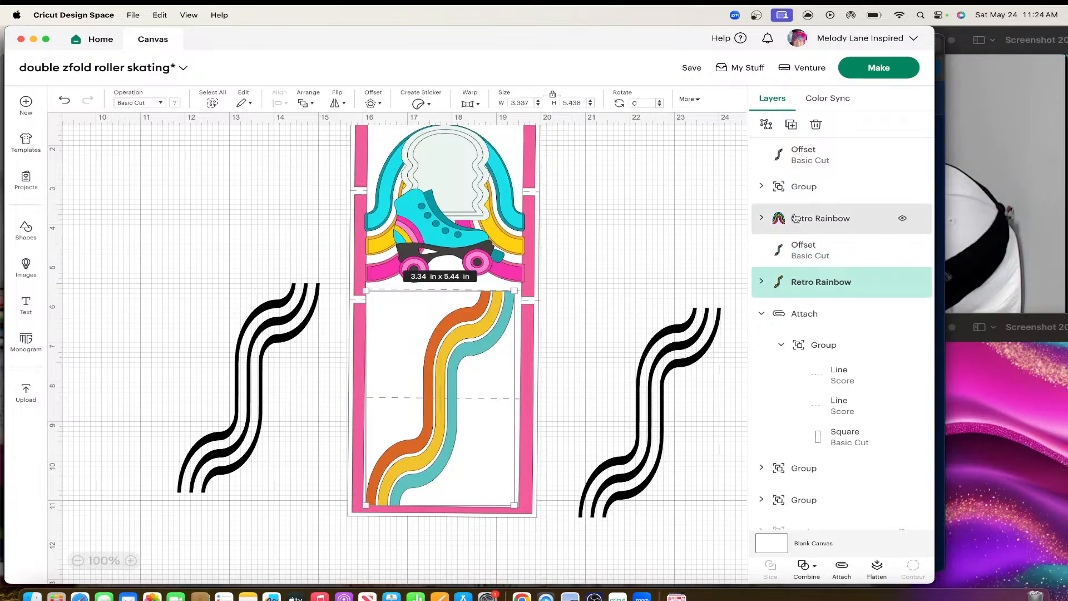
left_click(761, 219)
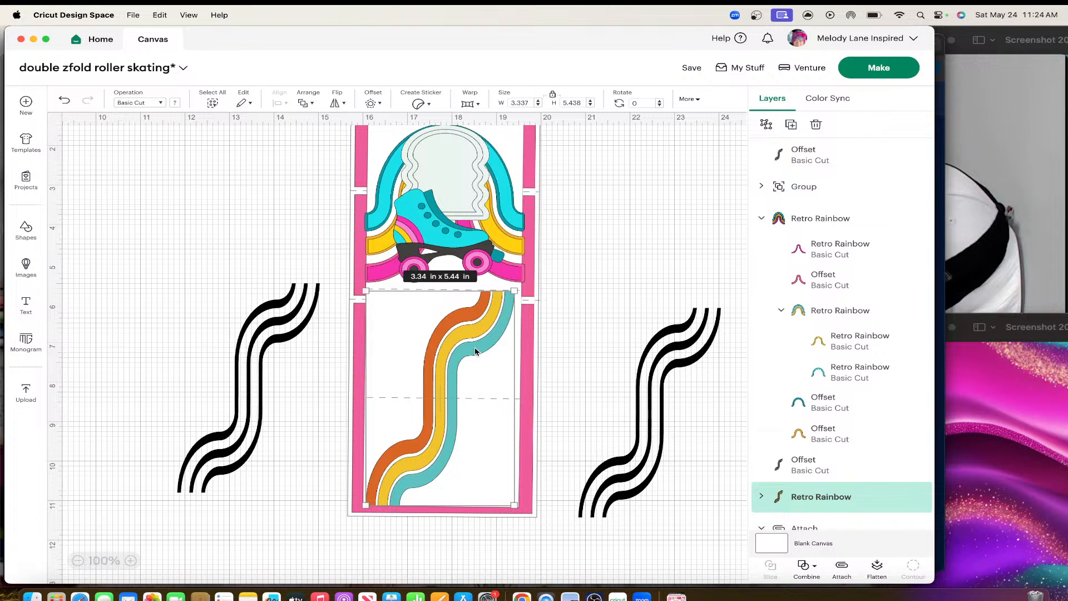
left_click(649, 279)
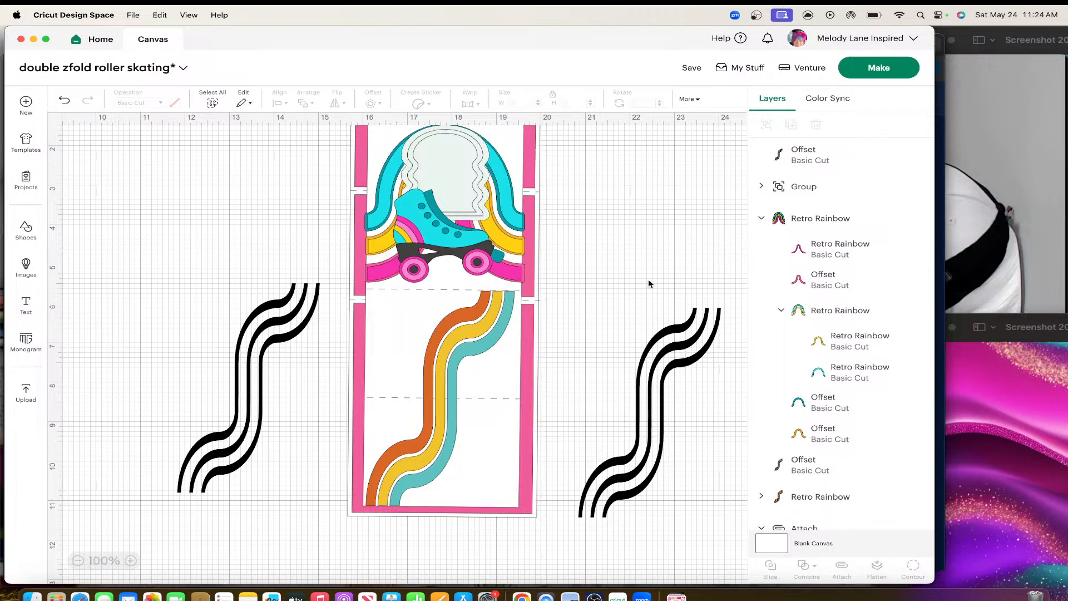
left_click(440, 376)
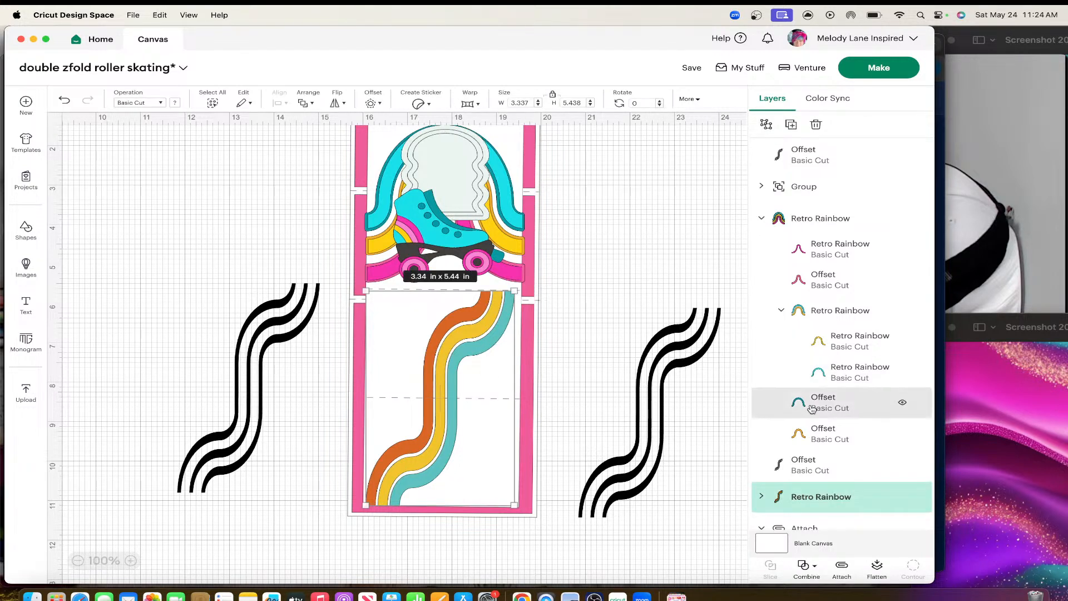
scroll(834, 390, "down", 3)
left_click(760, 409)
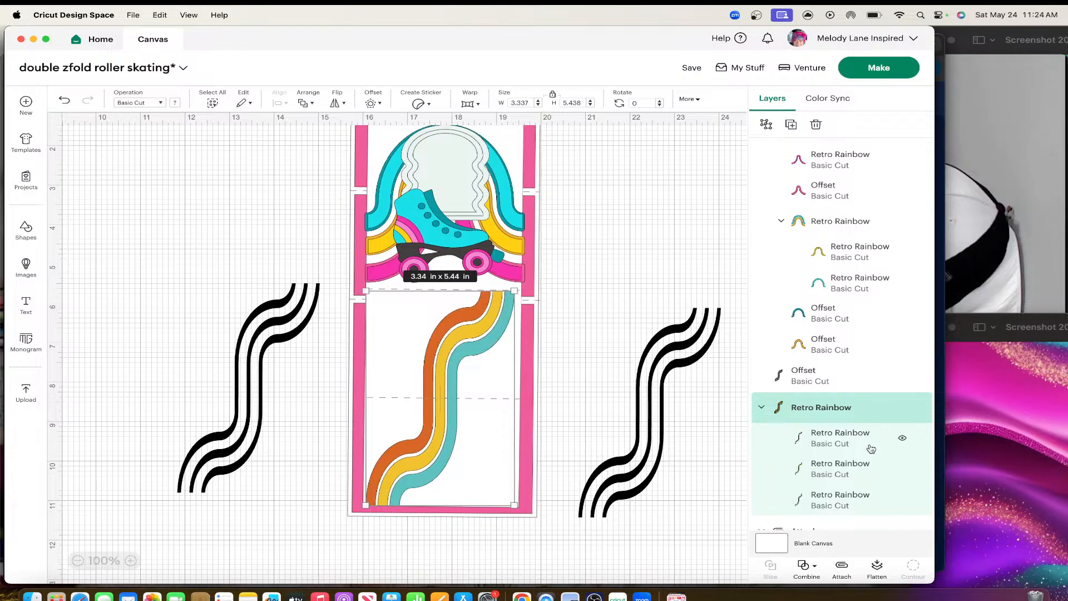
scroll(871, 447, "down", 2)
scroll(871, 448, "up", 5)
scroll(872, 449, "down", 3)
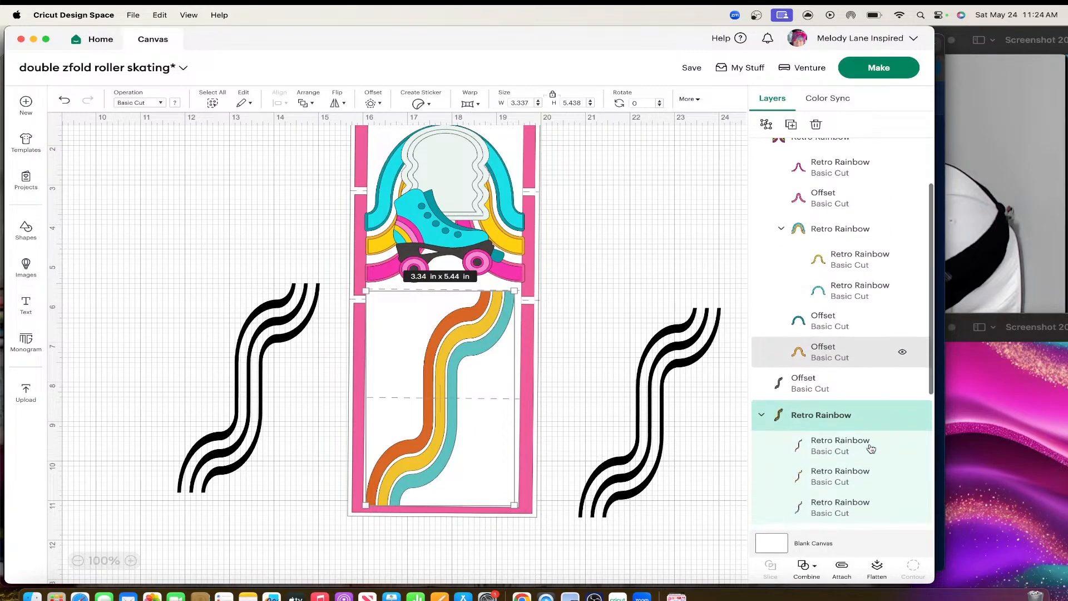
scroll(872, 449, "down", 4)
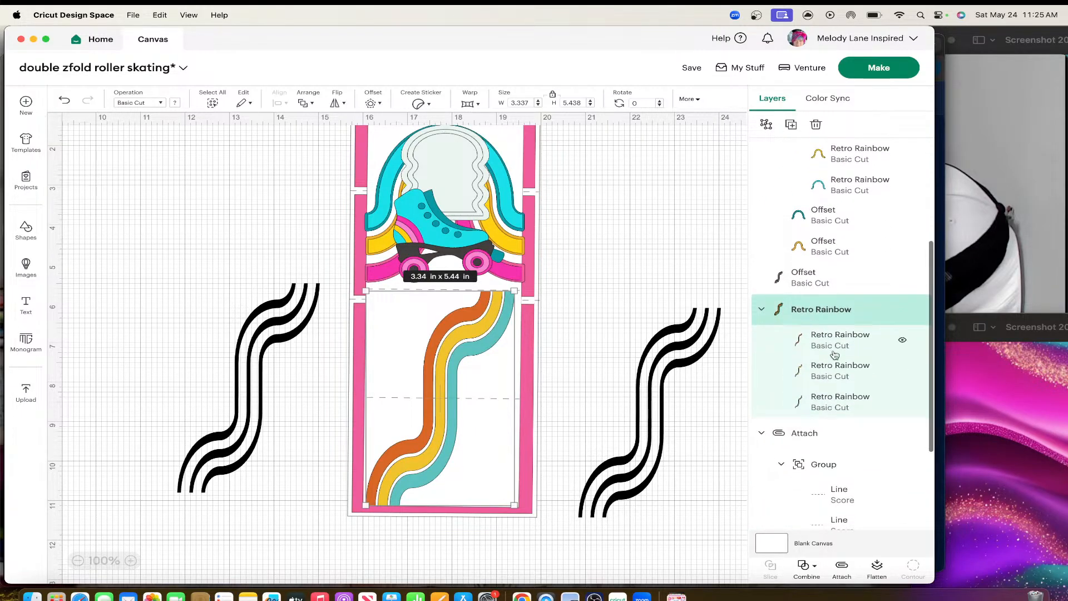
left_click(822, 343)
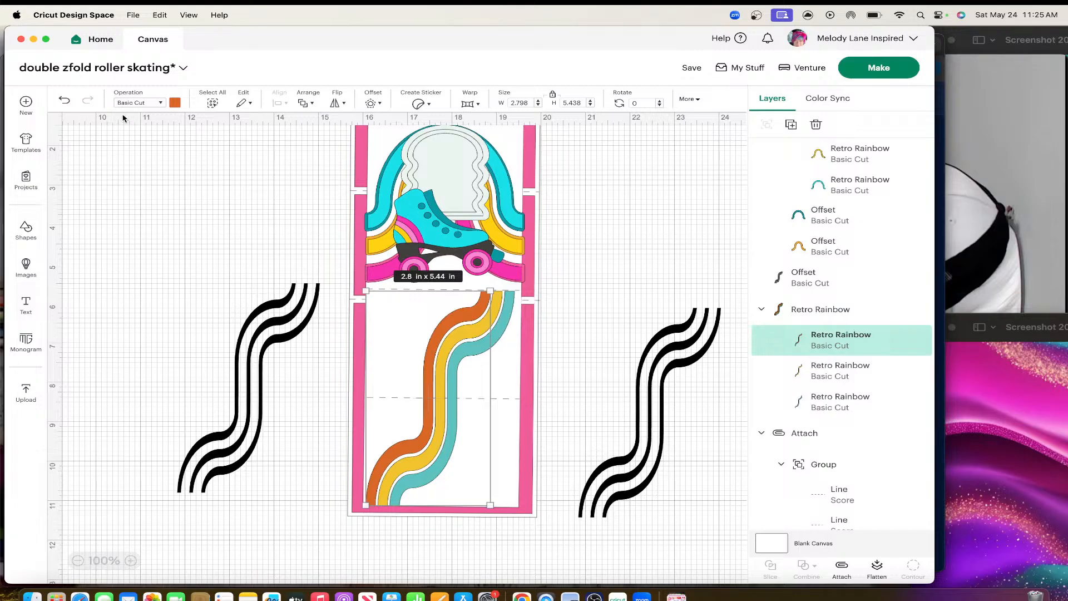
left_click(175, 104)
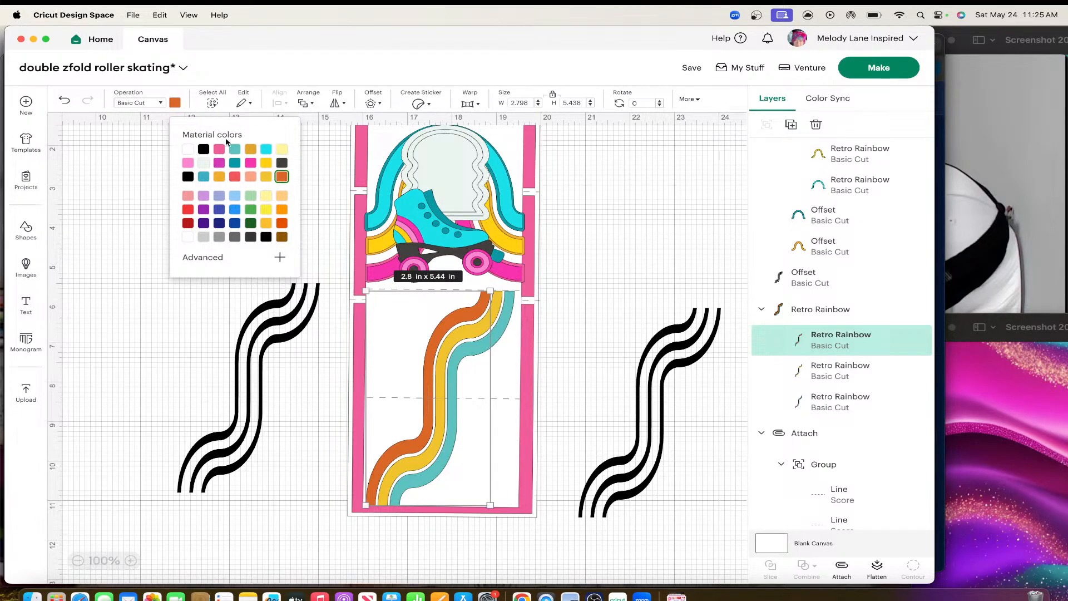
left_click(250, 163)
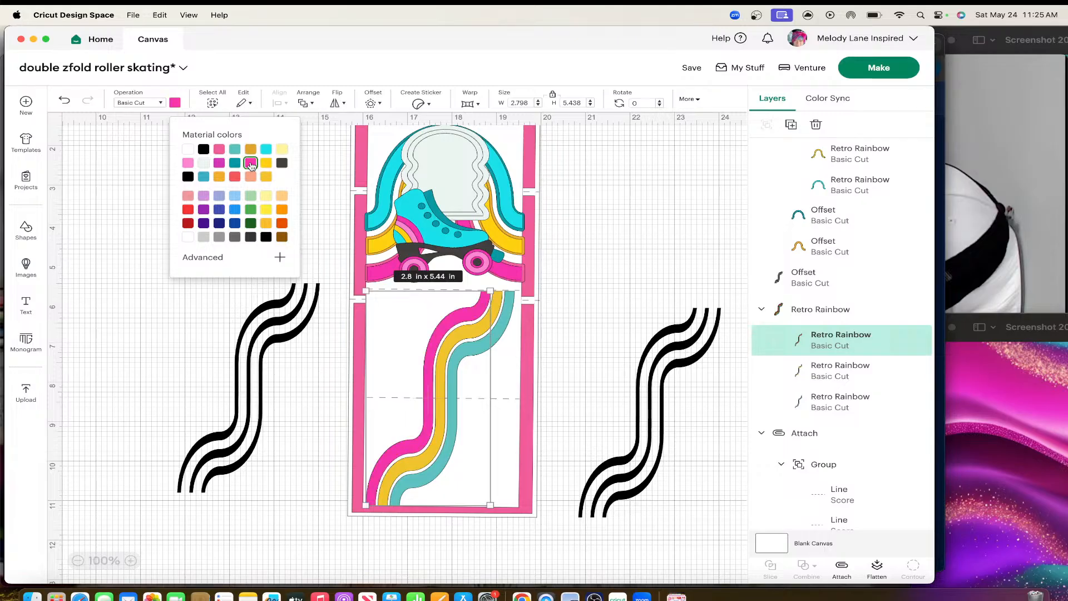
Recolor the wavy rainbow's middle stripe bright yellow and its teal stripe bright cyan.
left_click(829, 370)
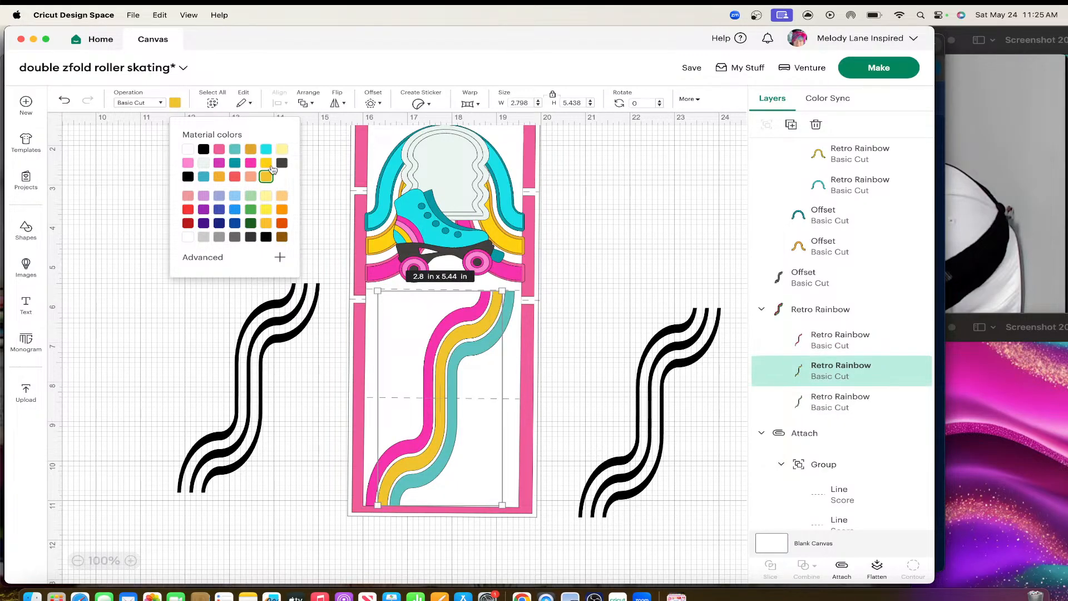
left_click(267, 164)
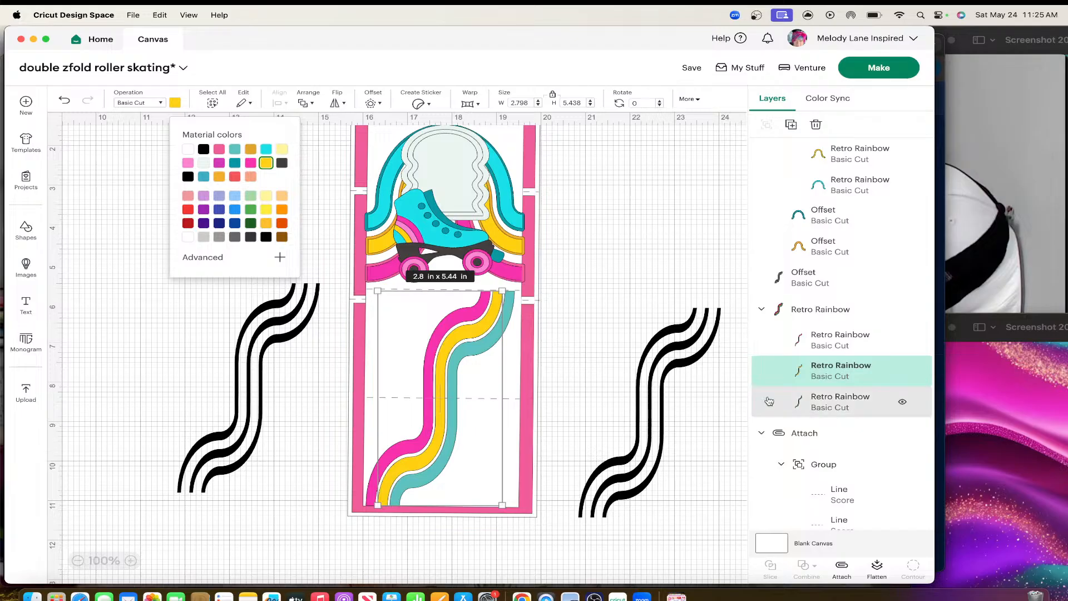
left_click(833, 416)
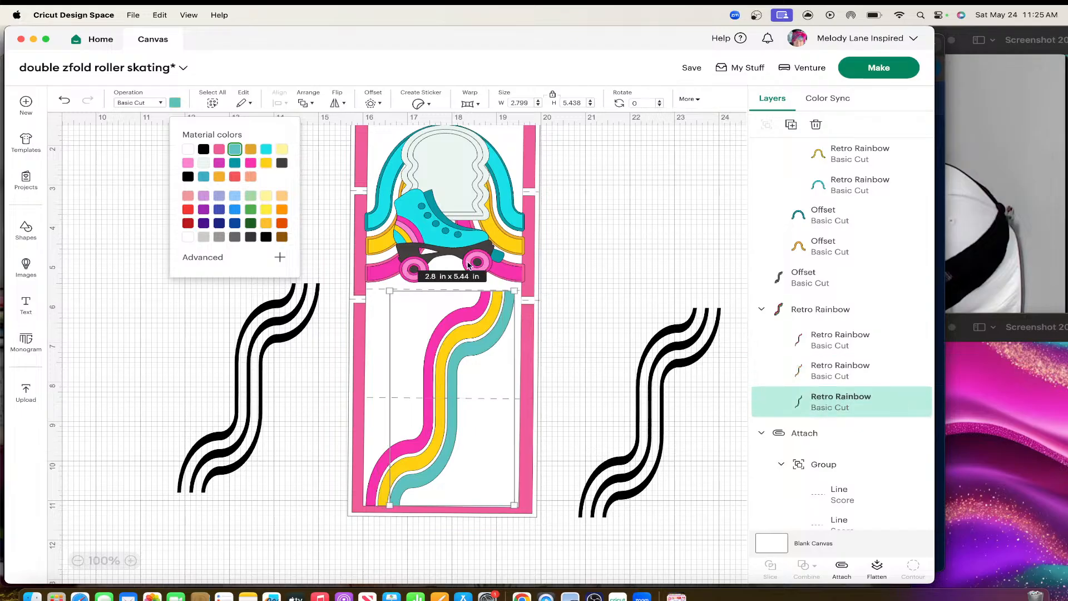
left_click(266, 149)
left_click(148, 299)
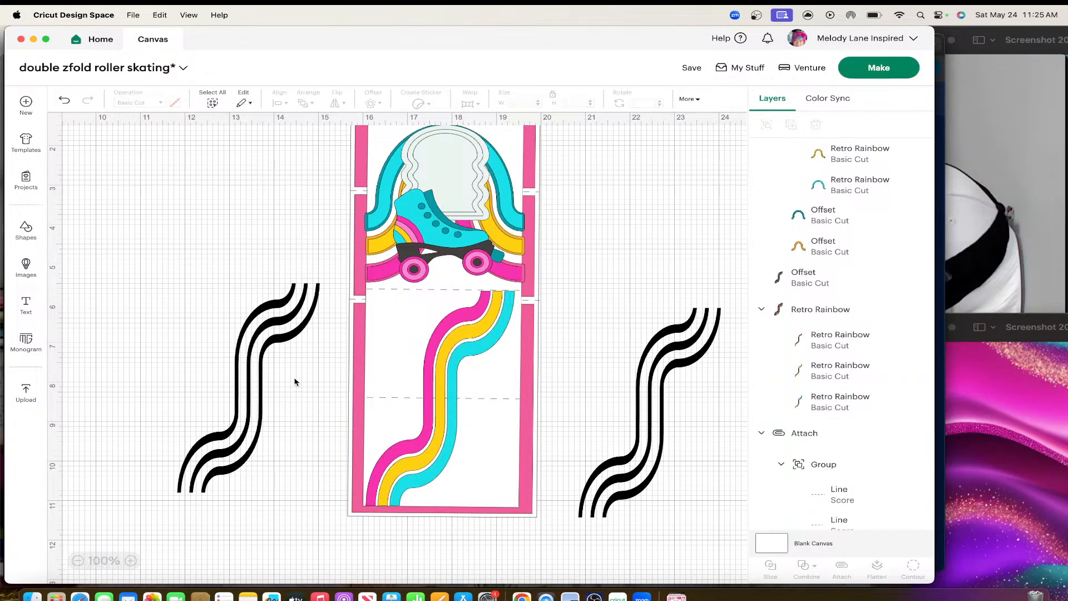
Hide the middle and right stripe contours of the black offset on the card's left side, keeping only the left stripe.
mouse_move(250, 347)
left_mouse_down()
mouse_move(286, 350)
mouse_move(261, 351)
left_mouse_up()
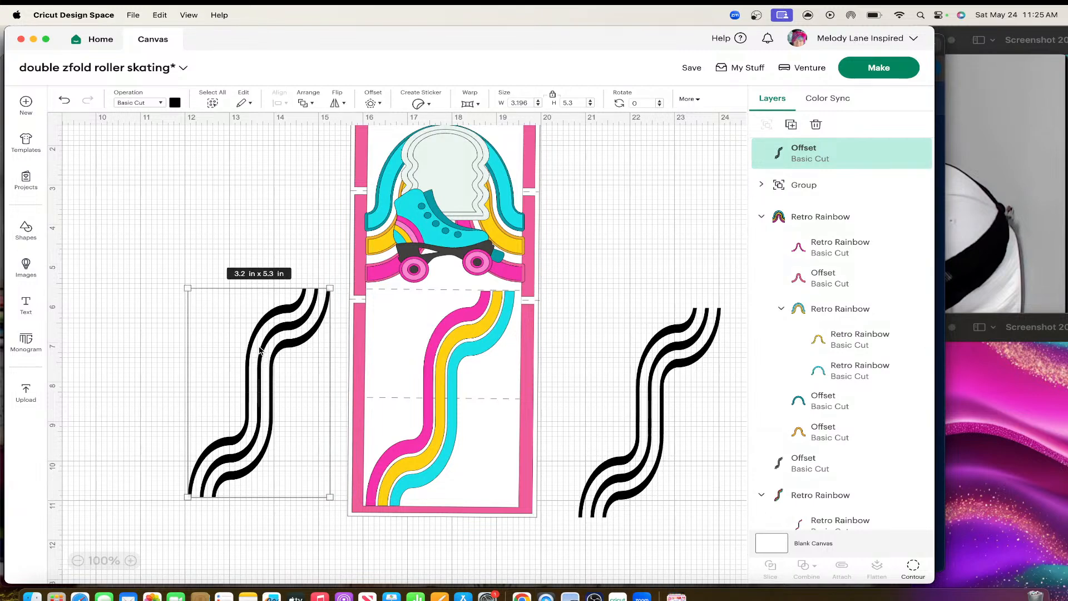
left_click(913, 568)
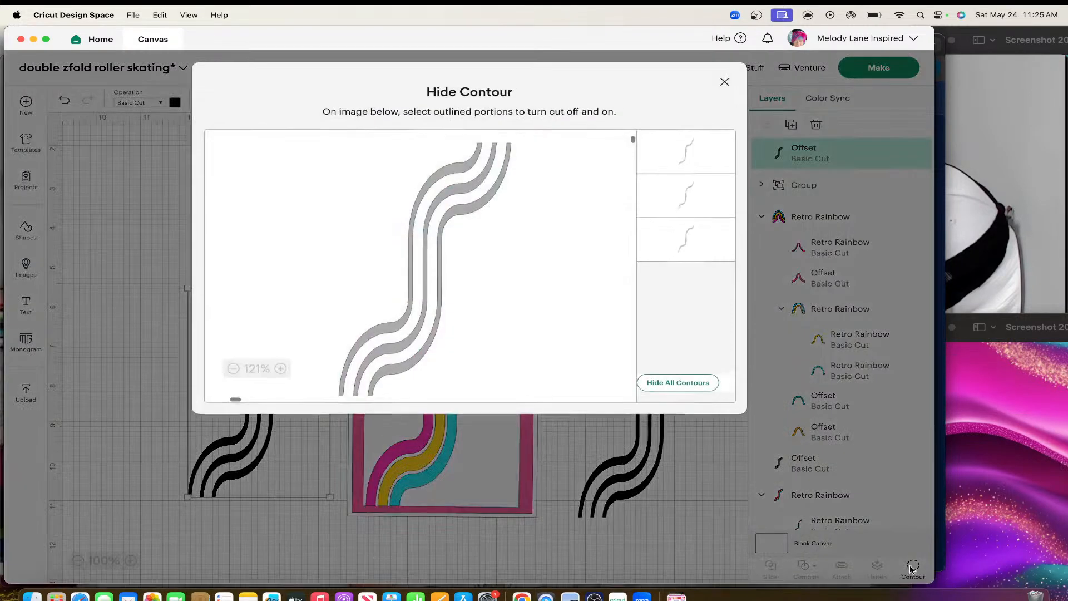
left_click(430, 222)
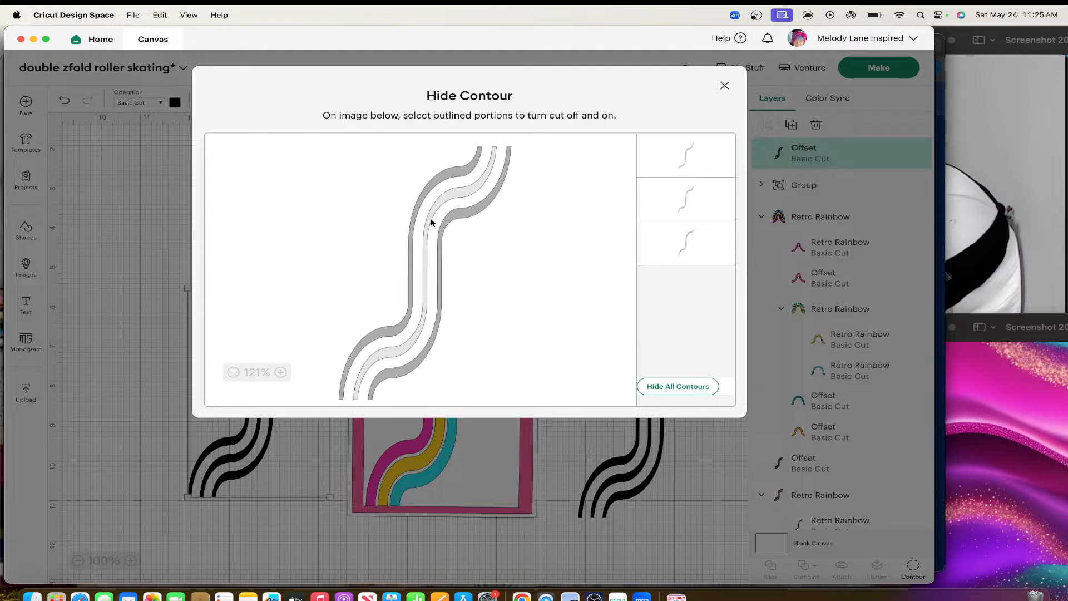
left_click(455, 217)
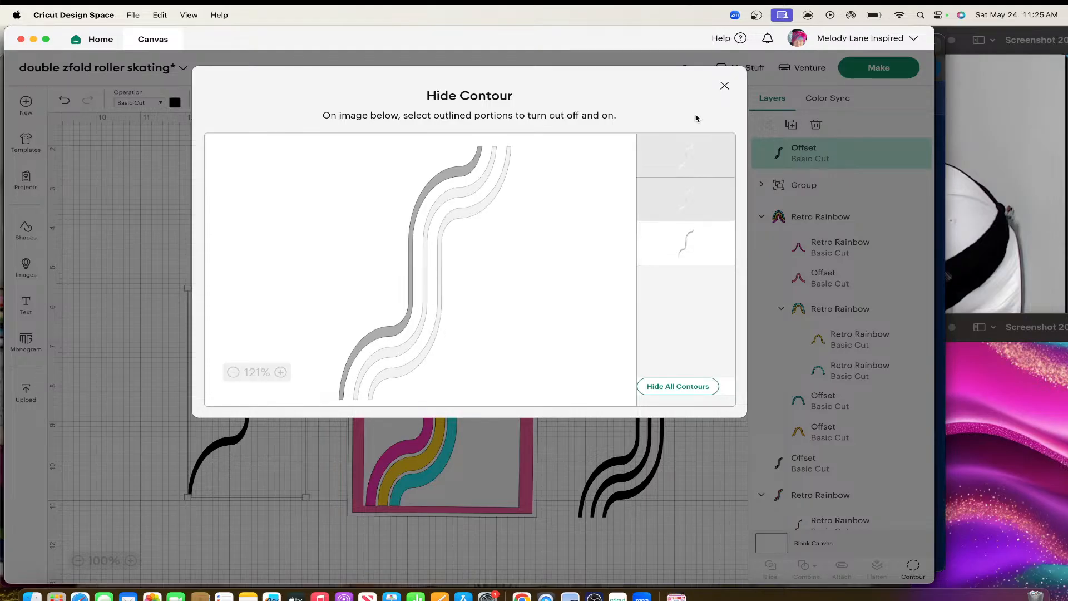
left_click(723, 86)
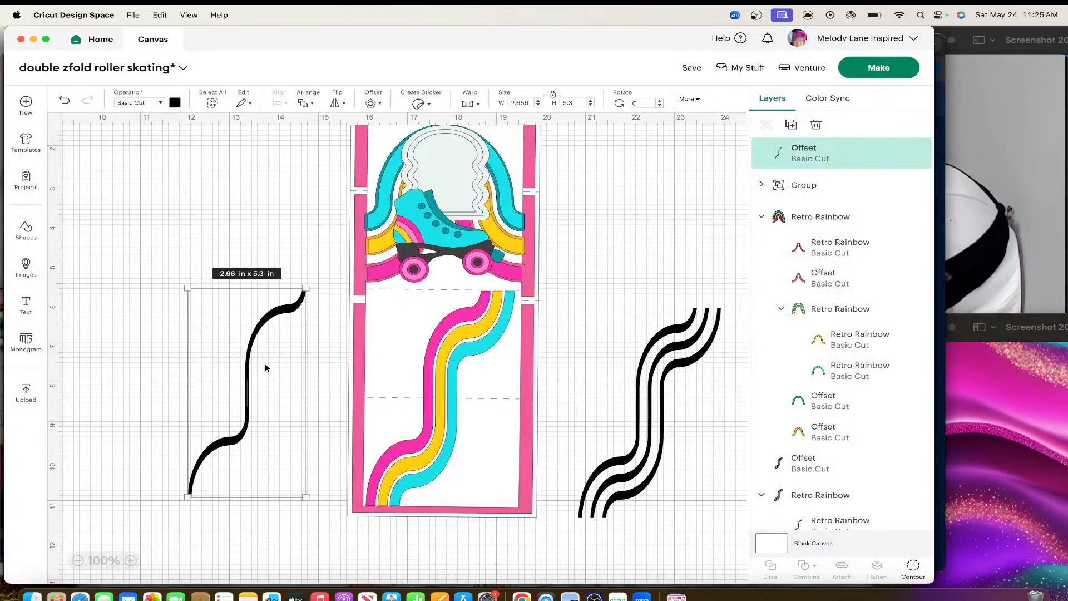
Center the single-stripe black offset on the wavy rainbow's hot pink stripe and recolor it rose pink.
left_click_drag(250, 374, 430, 379)
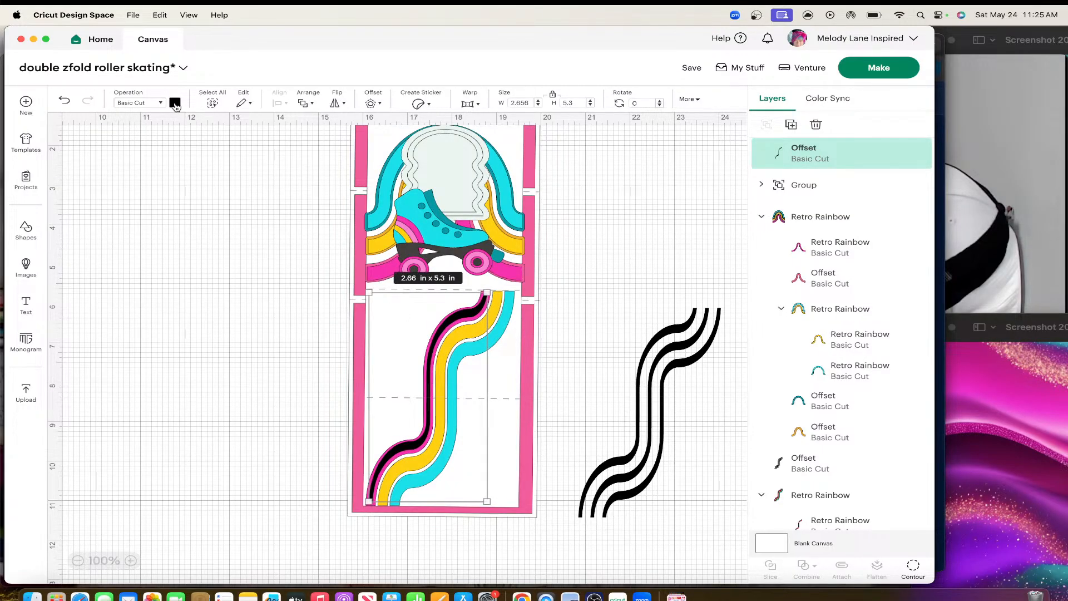
left_click(175, 103)
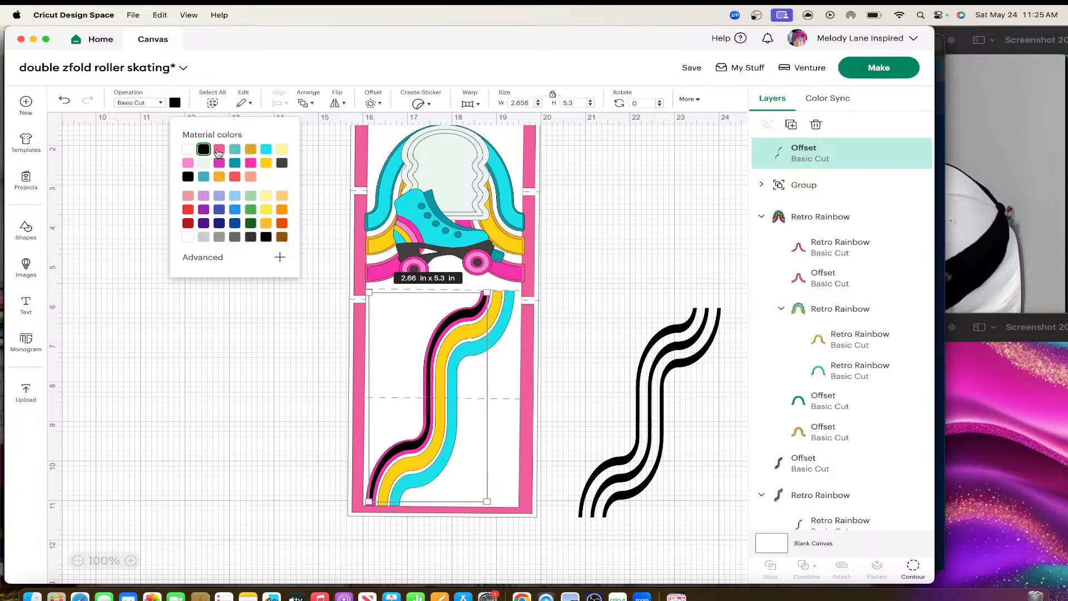
left_click(219, 149)
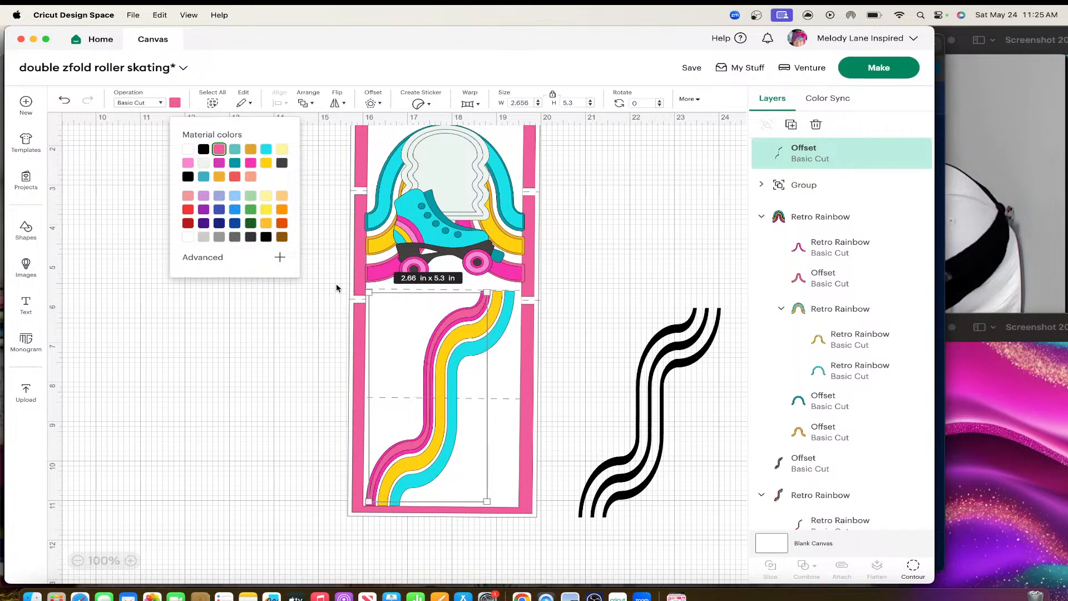
left_click_drag(435, 344, 434, 345)
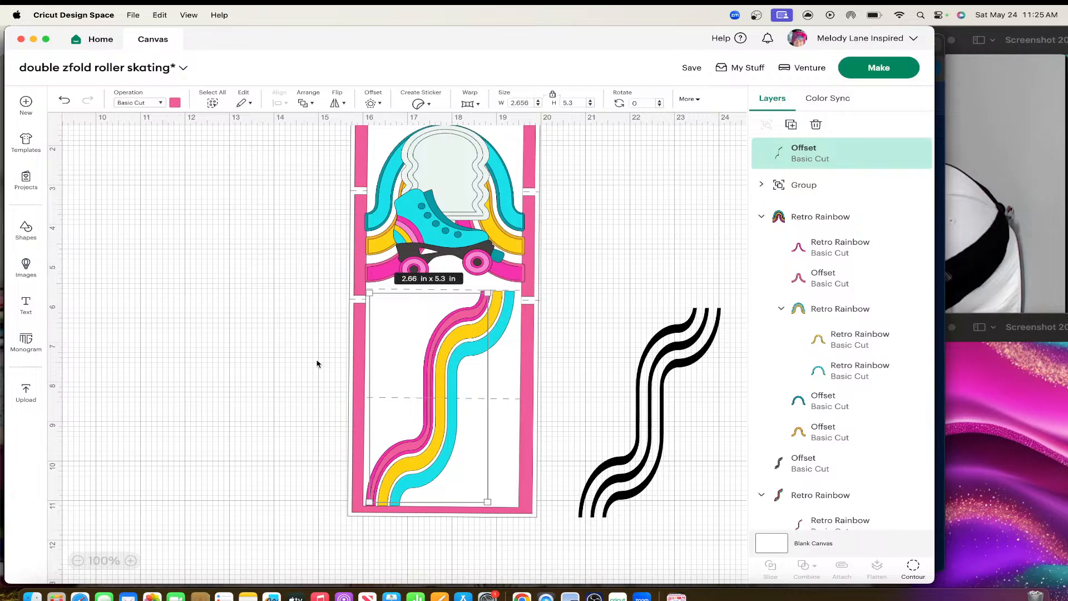
left_click(298, 365)
Hide the two outer stripe contours of the remaining black offset, keeping only the middle stripe.
left_click(482, 322)
left_click(665, 351)
left_click(914, 564)
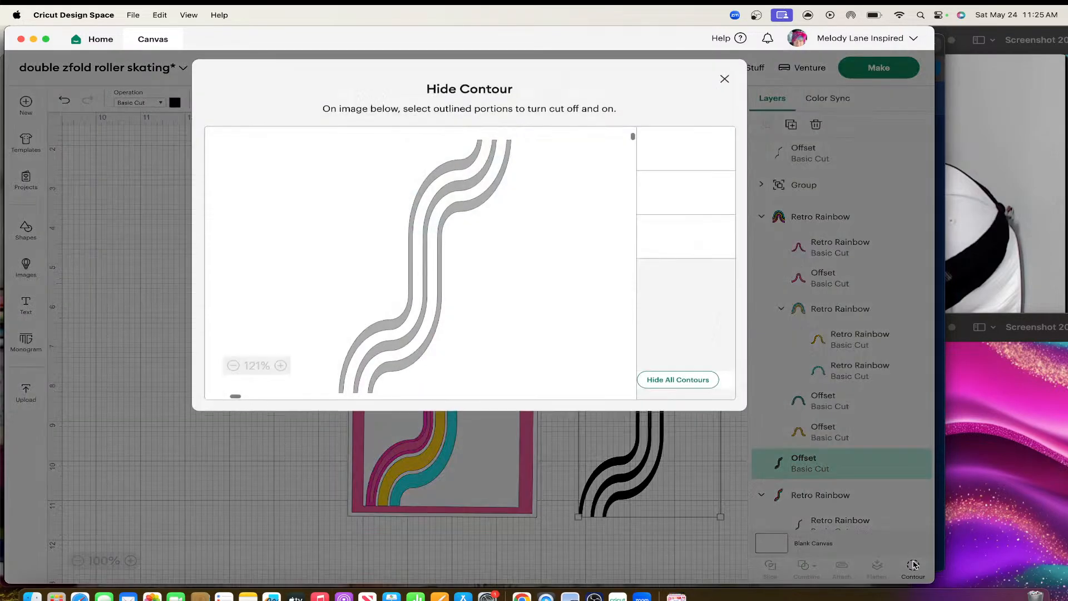
left_click(410, 244)
left_click(456, 220)
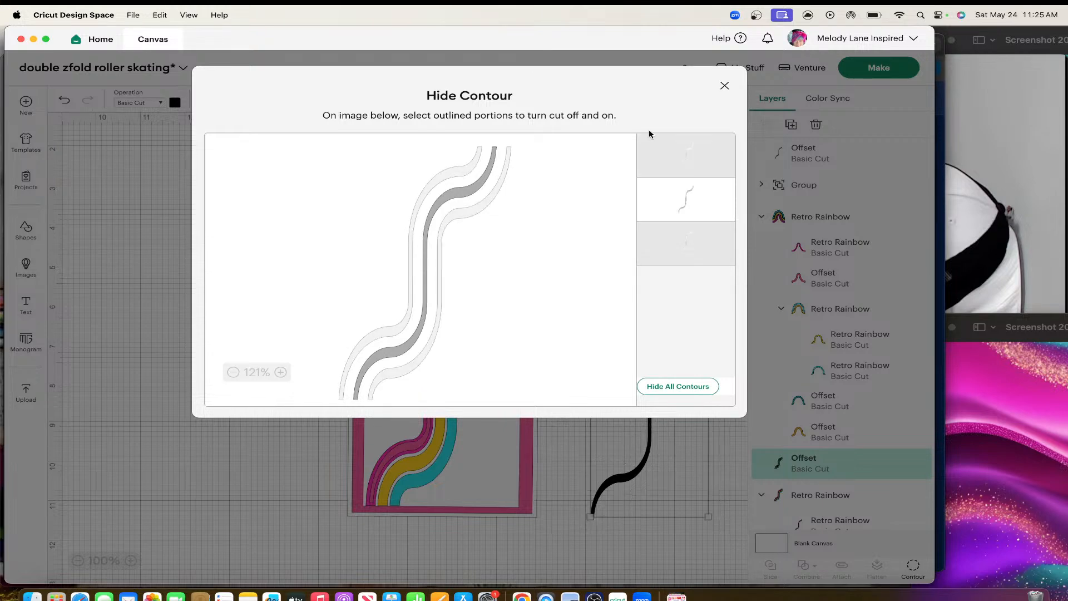
left_click(725, 85)
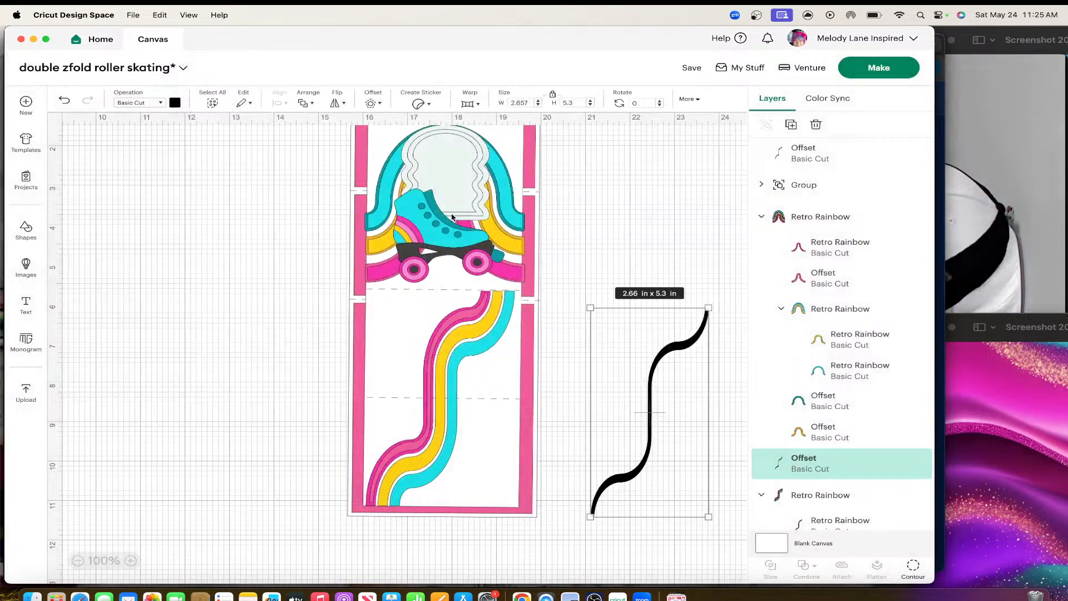
Recolor the middle-stripe offset bright yellow and move it close to the card's right edge.
left_click(176, 102)
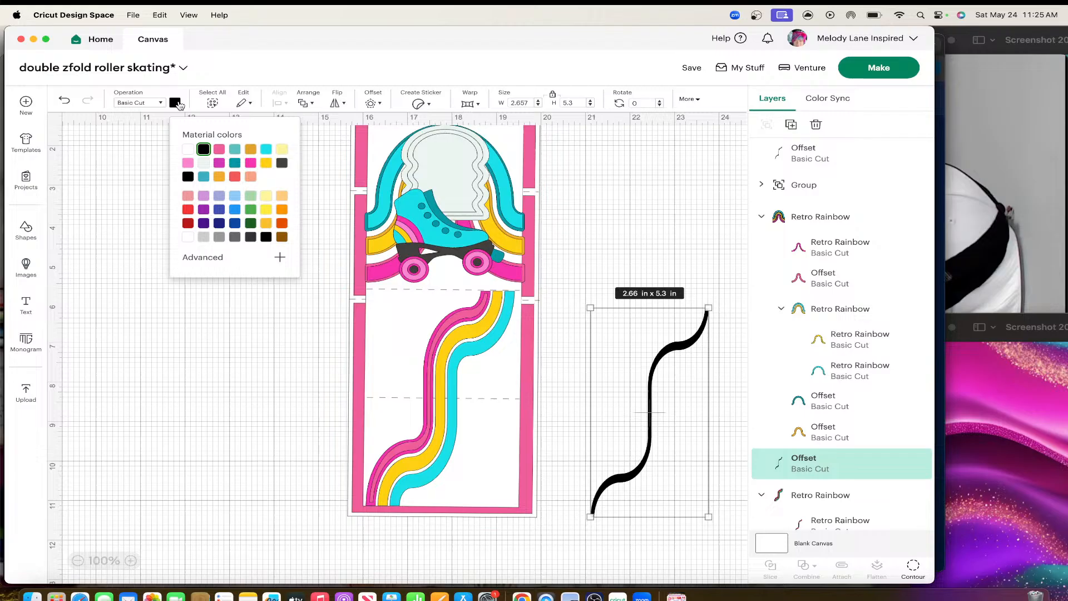
left_click(282, 151)
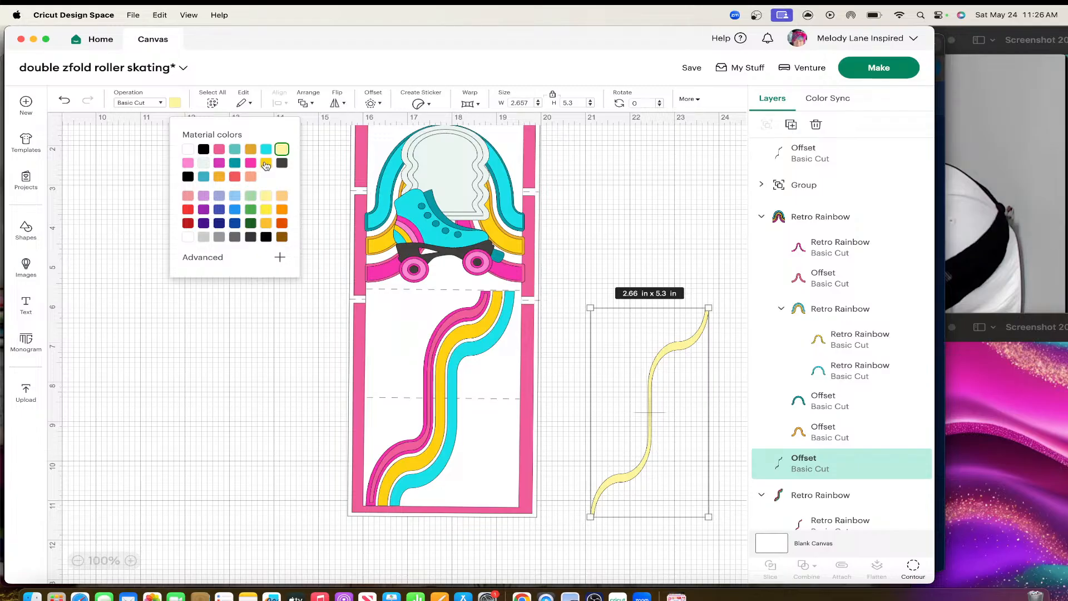
left_click(265, 163)
left_click(636, 406)
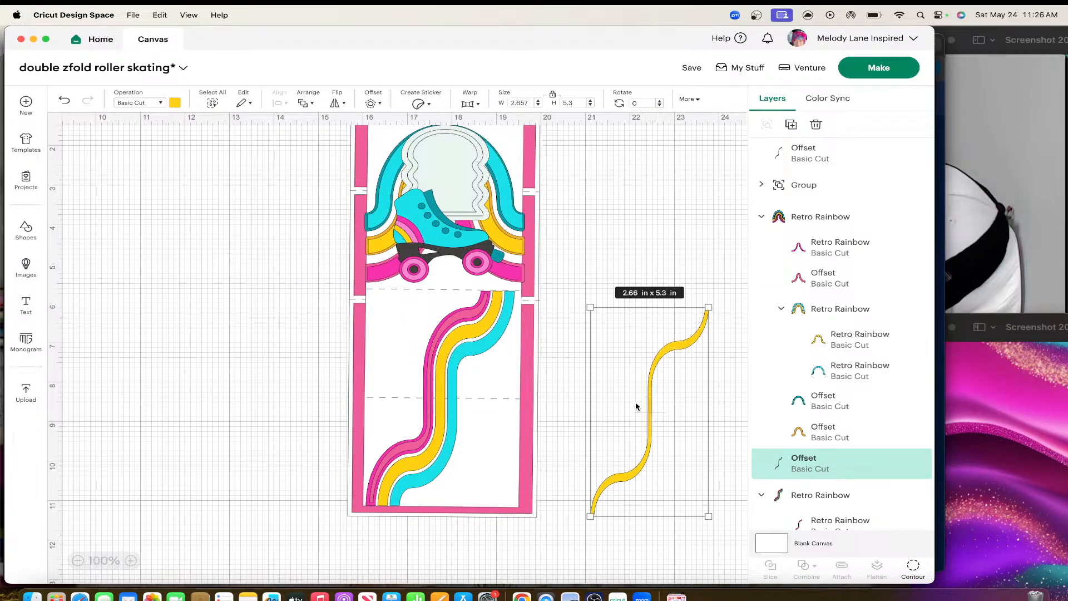
mouse_move(636, 407)
left_mouse_down()
mouse_move(446, 380)
mouse_move(424, 393)
left_mouse_up()
key("super+z")
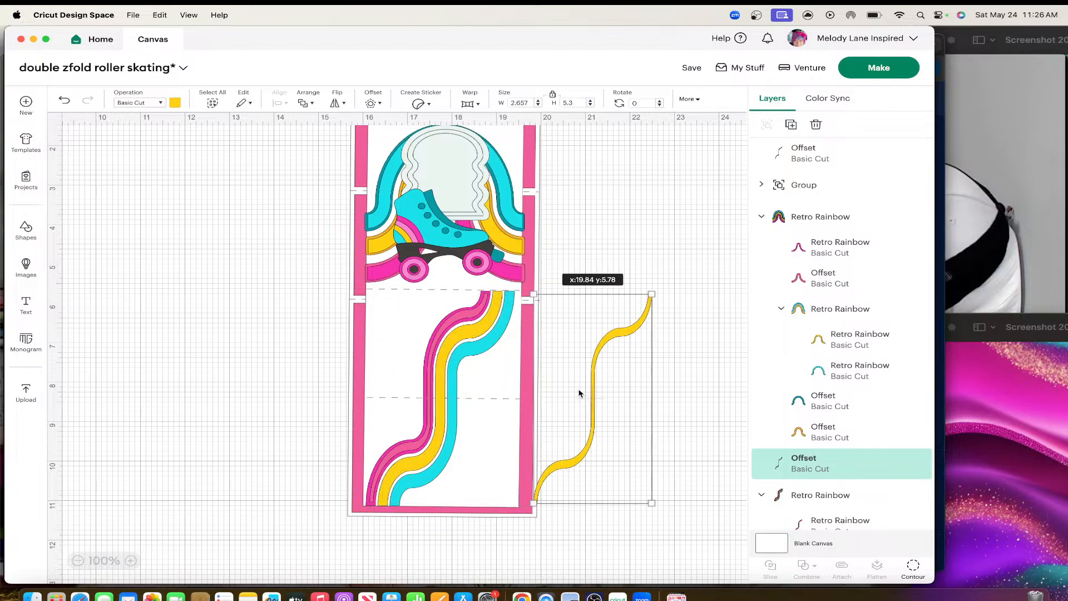
Recolor the wavy rainbow's middle stripe amber orange and select the bright yellow offset beside the card.
left_click(454, 336)
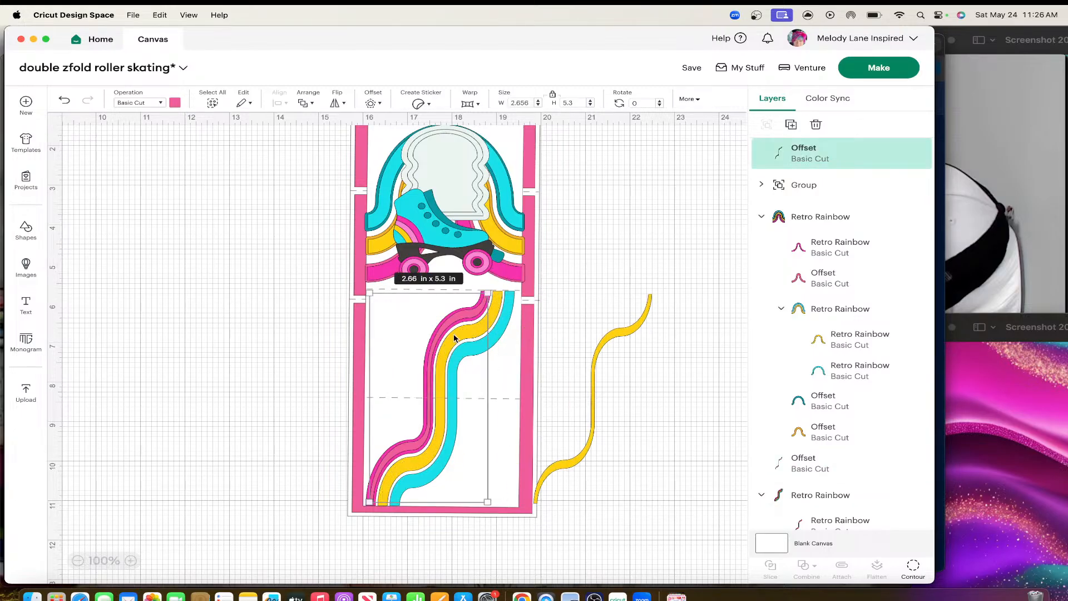
left_click(499, 310)
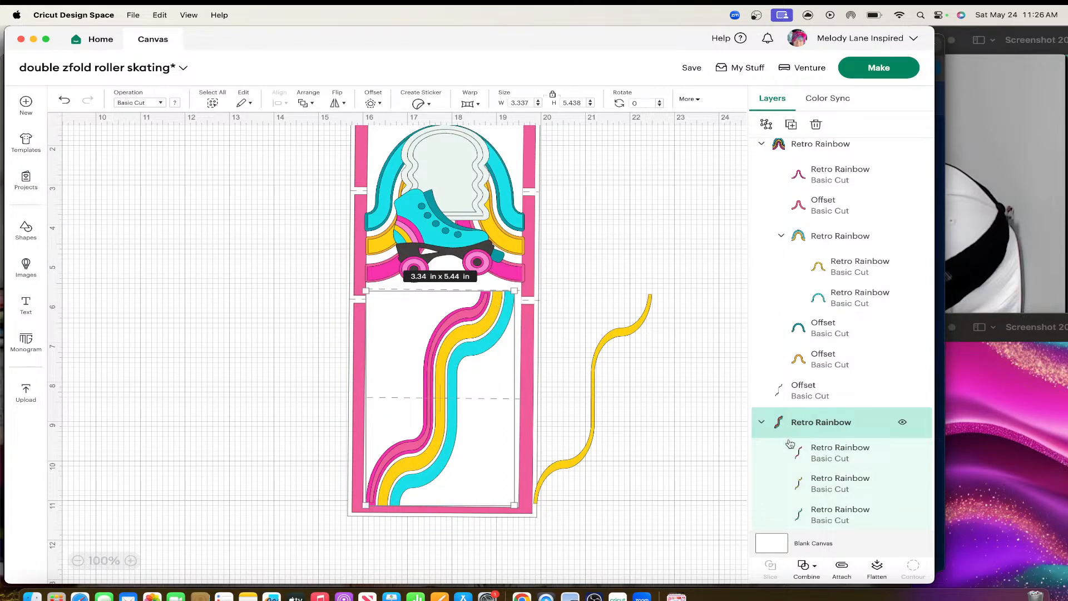
left_click(824, 484)
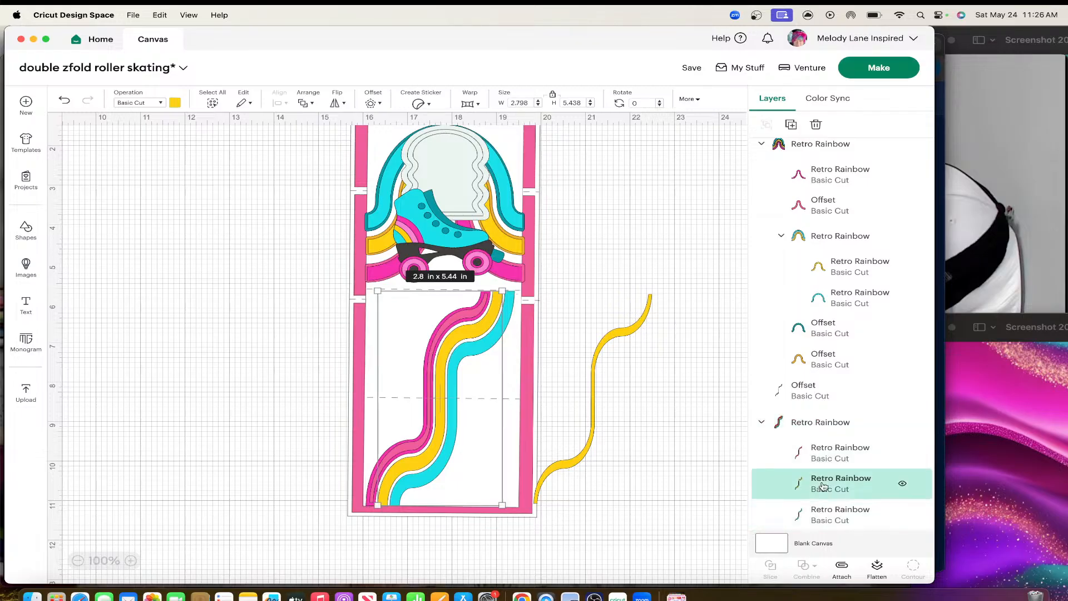
left_click(175, 100)
left_click(219, 177)
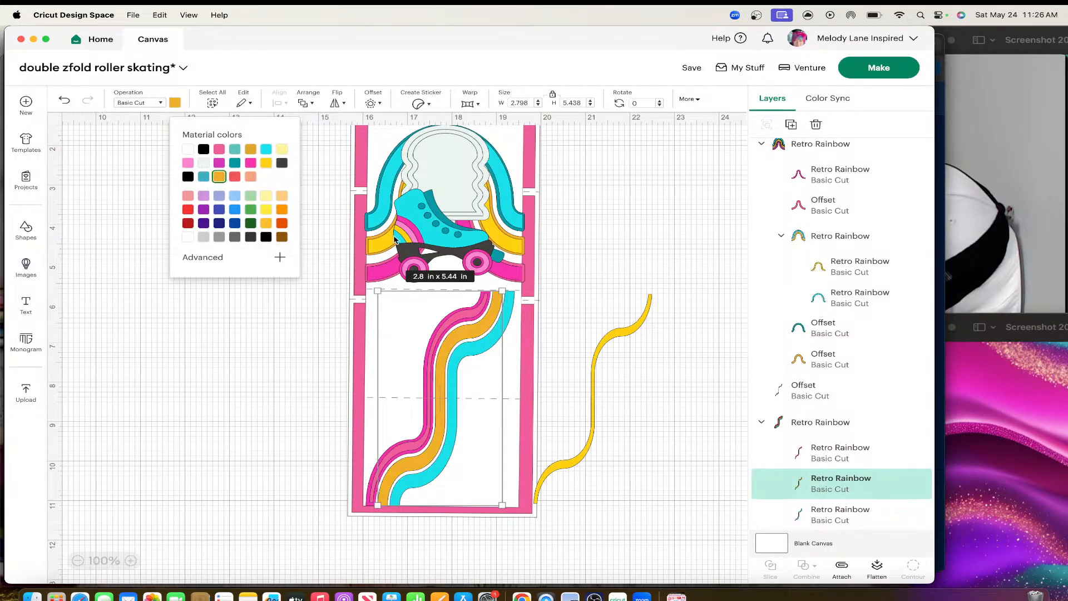
left_click(639, 375)
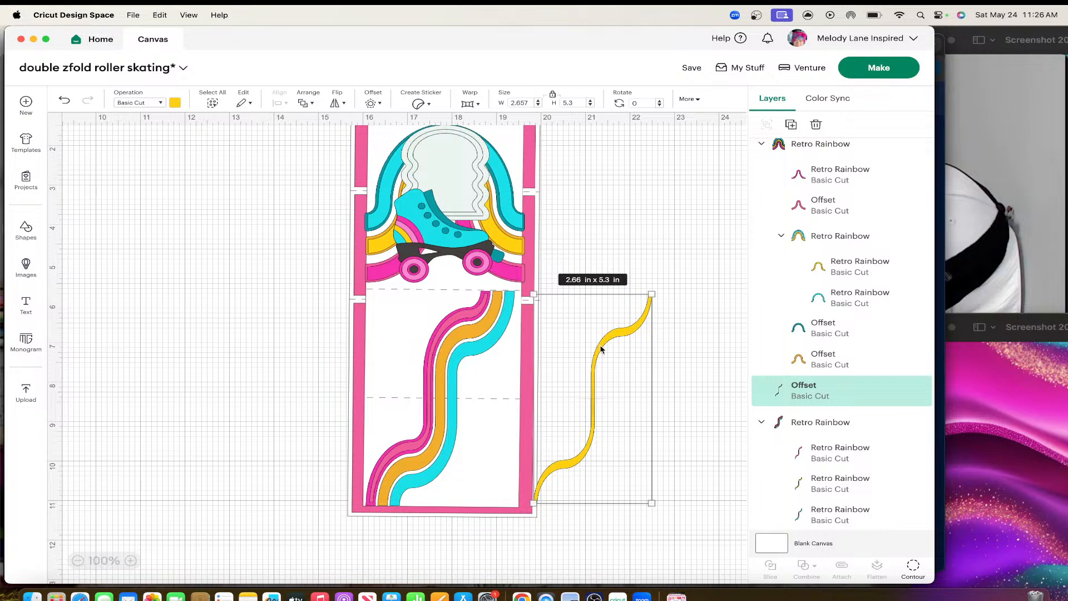
Center the bright yellow offset on the wavy rainbow's amber orange middle stripe.
left_click_drag(601, 349, 449, 349)
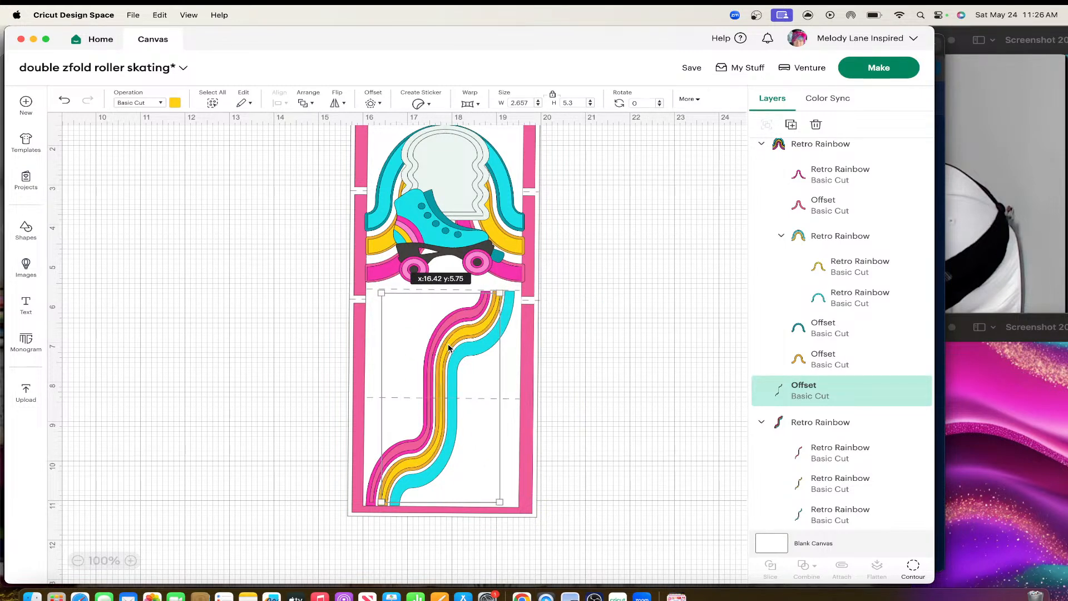
left_click(580, 383)
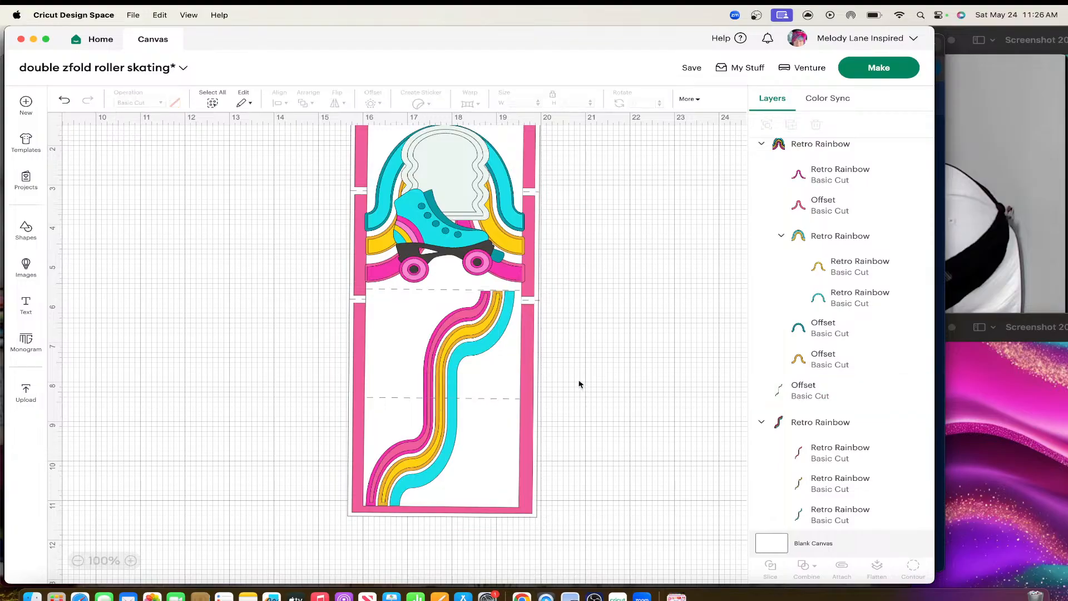
left_click(494, 328)
left_click(549, 316)
left_click(511, 306)
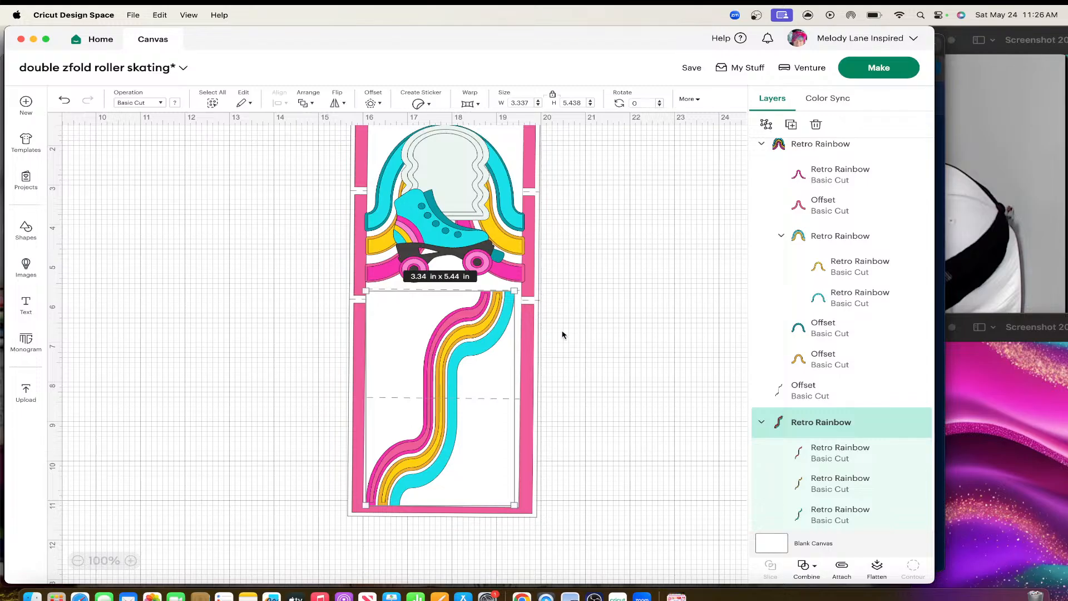
left_click(582, 333)
Duplicate the rose pink stripe offset and move the copy into the empty space to the right of the card.
left_click(471, 332)
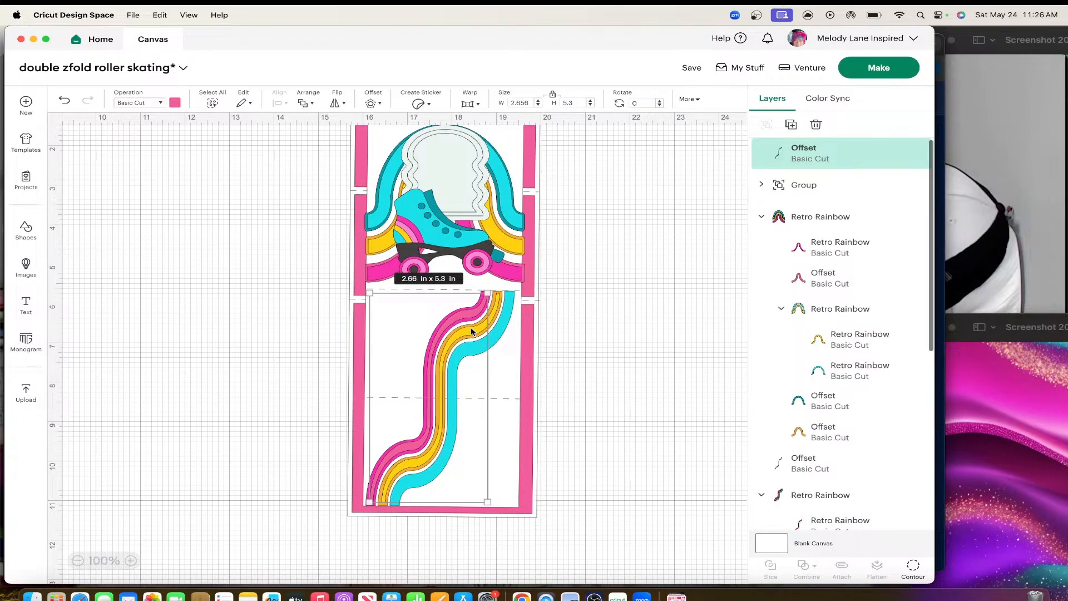
key("super+d")
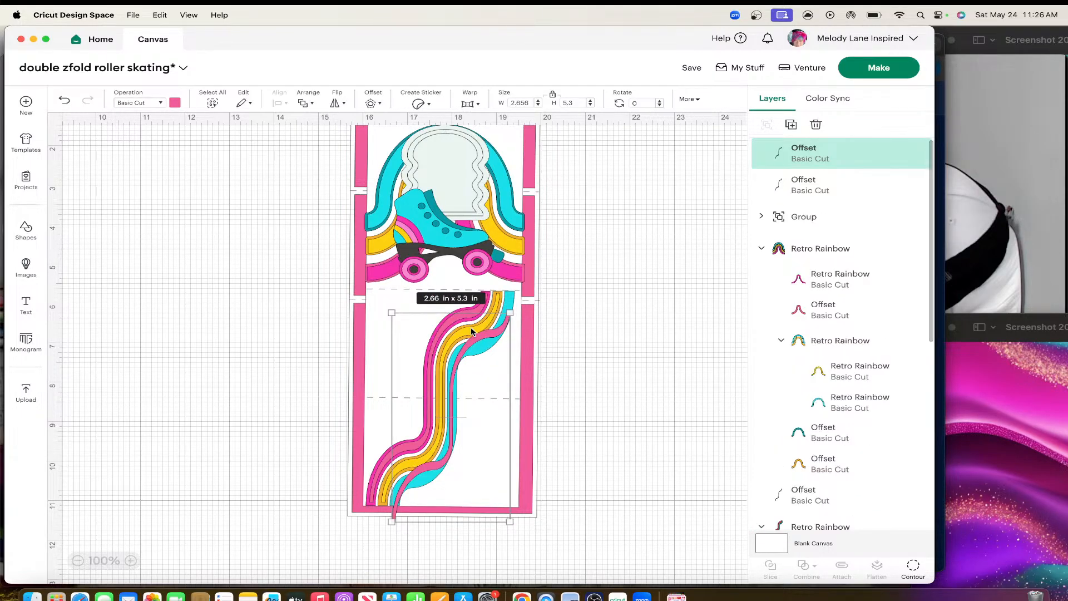
left_click(603, 386)
left_click_drag(458, 363, 635, 358)
Edit the duplicate offset's contours so only the outermost right stripe remains, hiding the left one.
left_click(913, 569)
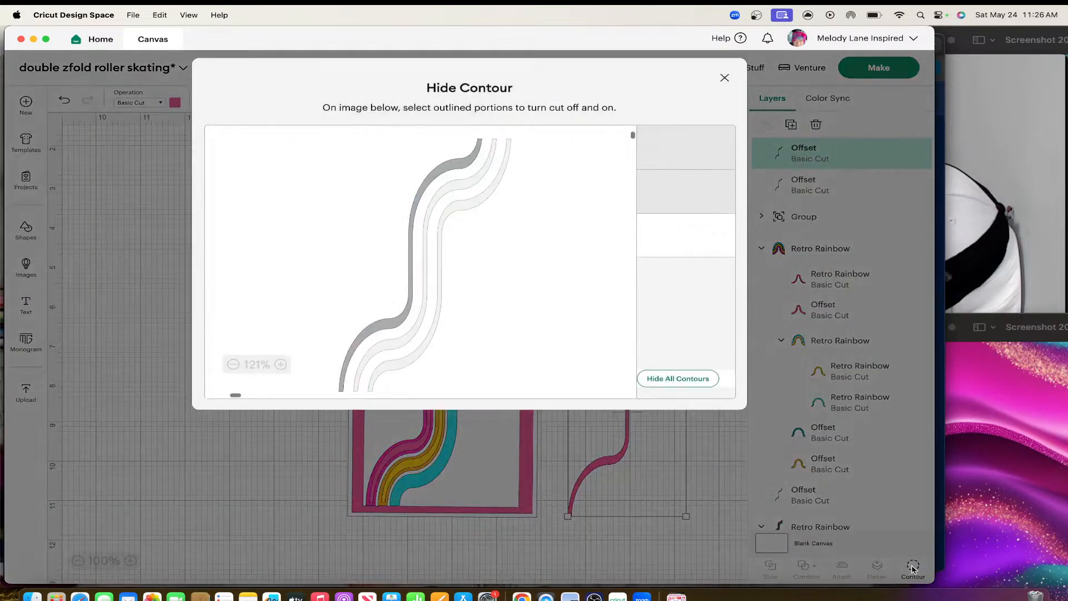
left_click(427, 284)
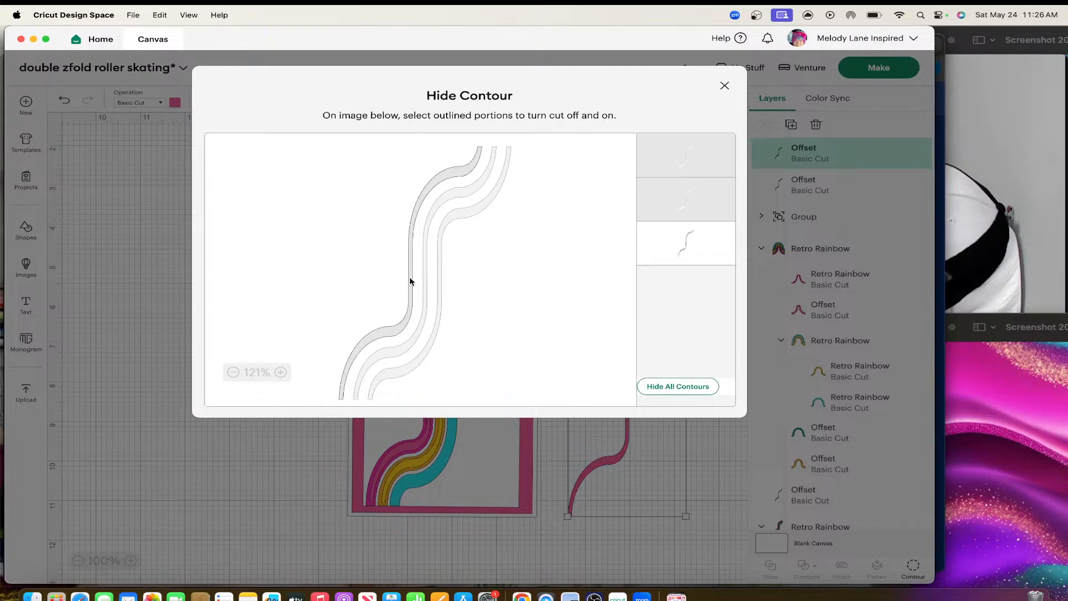
left_click(440, 280)
left_click(412, 265)
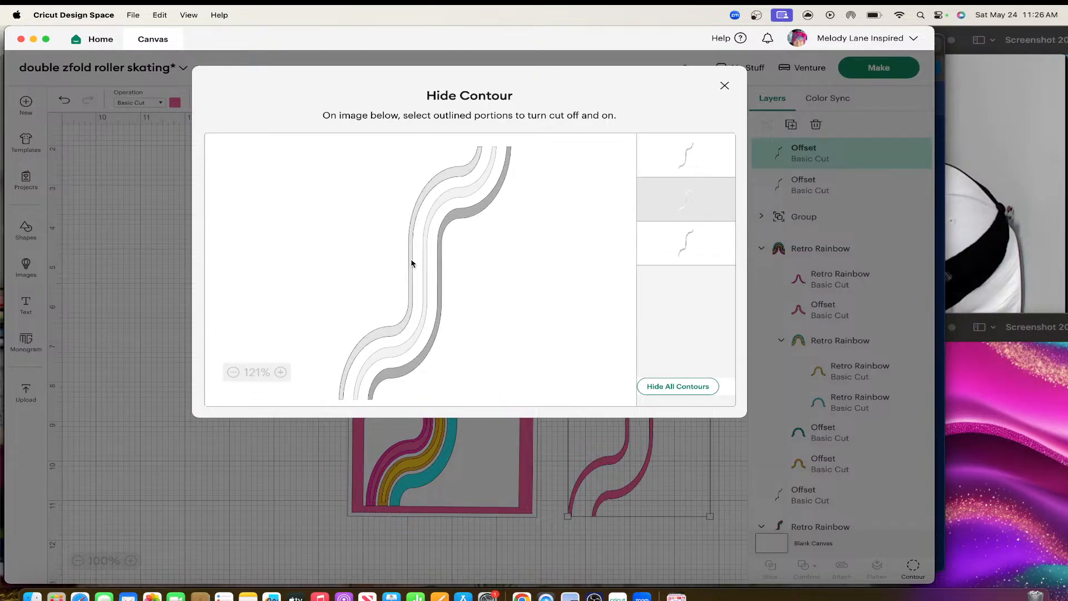
left_click(724, 86)
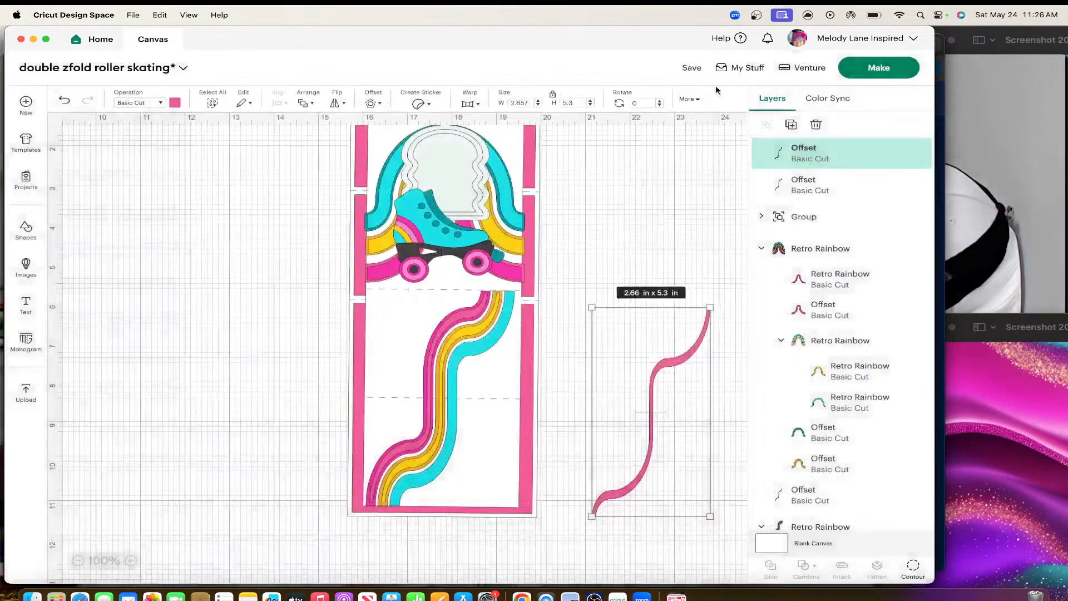
Recolor the wavy rainbow's turquoise stripe dark teal.
left_click(175, 102)
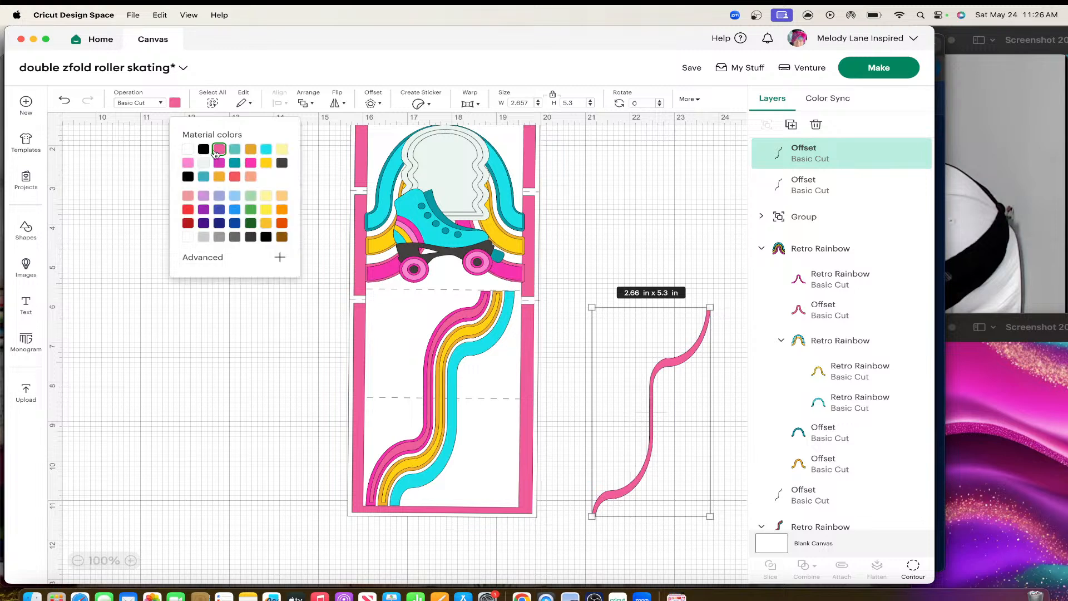
left_click(494, 341)
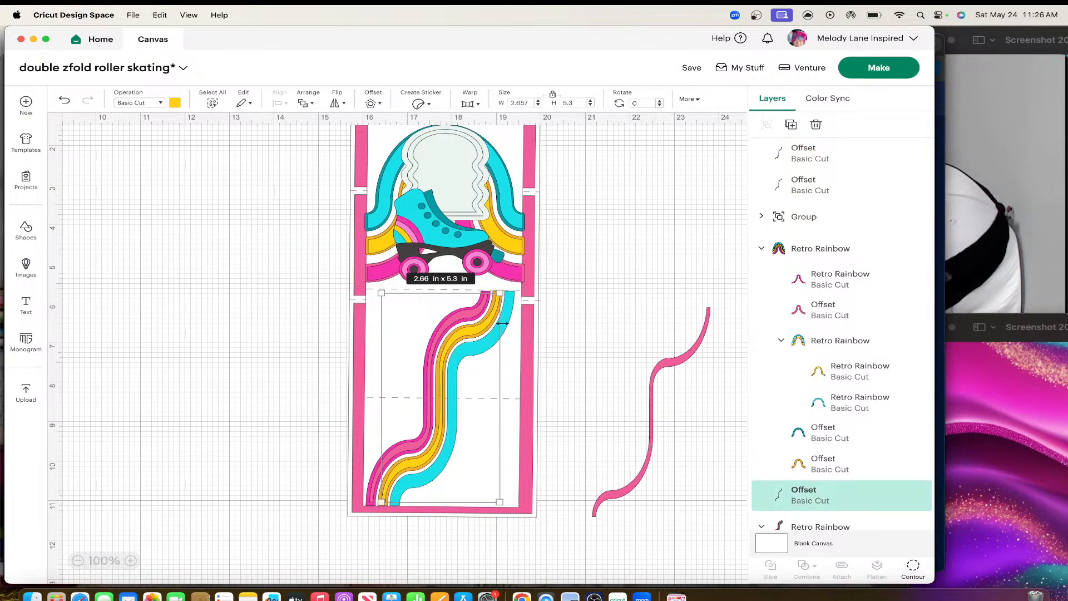
left_click(552, 318)
left_click(506, 314)
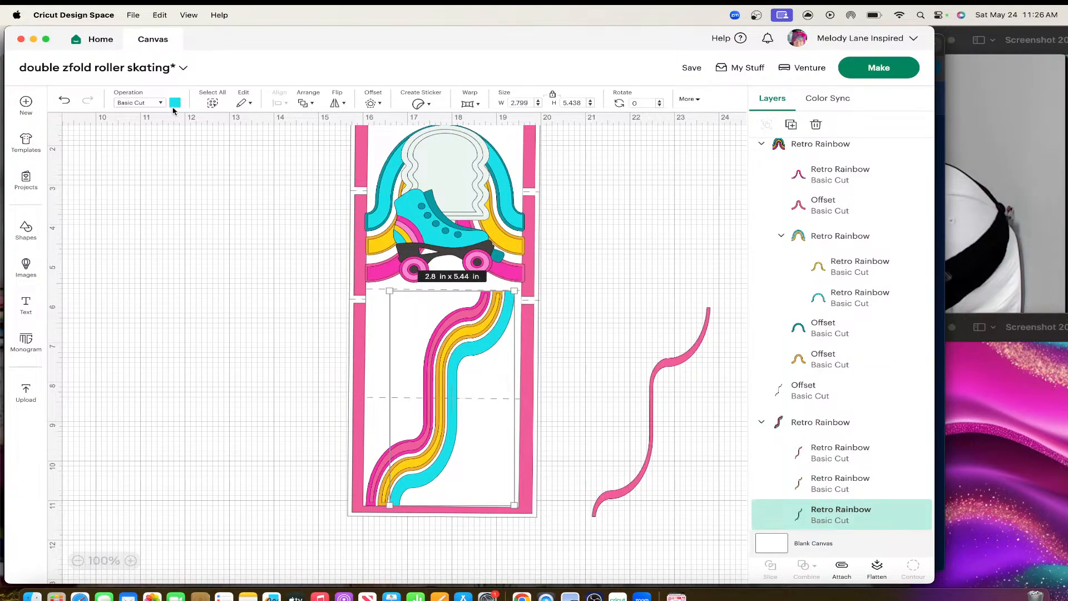
left_click(175, 102)
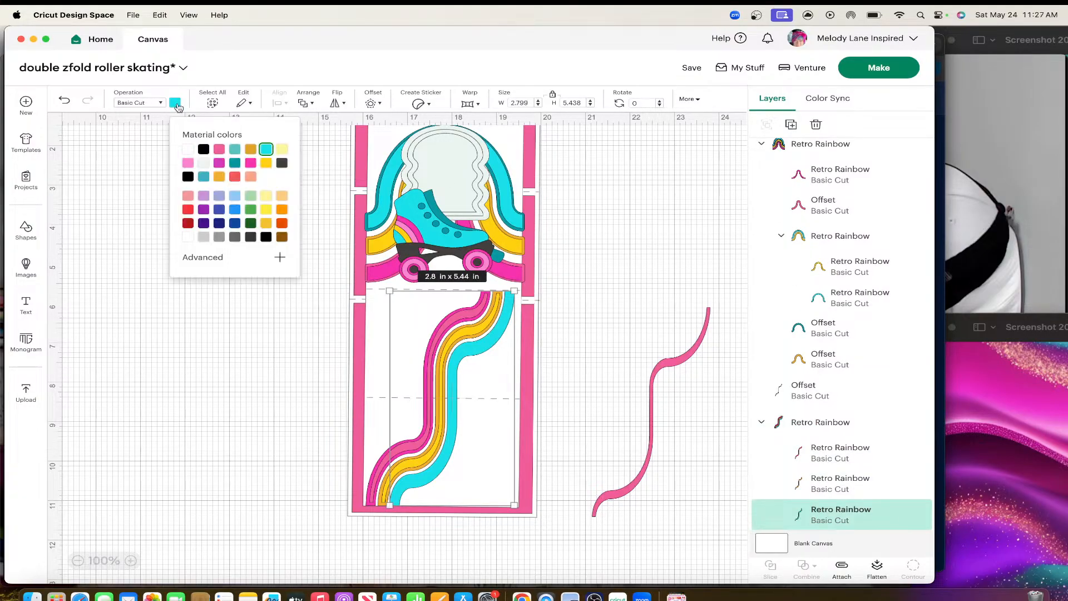
left_click(235, 162)
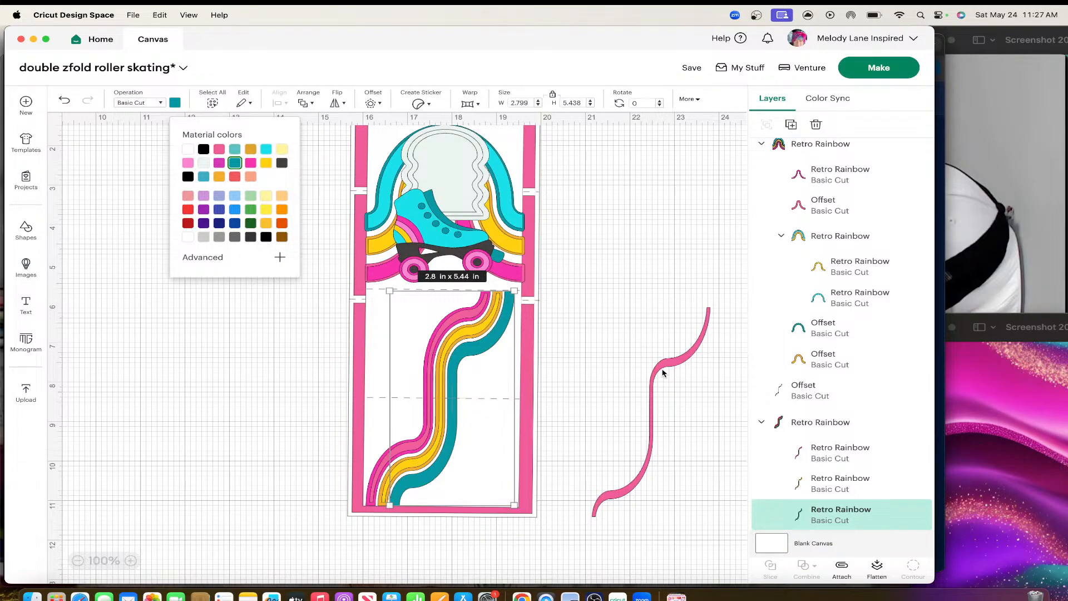
Recolor the right-stripe offset beside the card bright turquoise and center it on the wavy rainbow's dark teal stripe.
left_click_drag(663, 373, 597, 362)
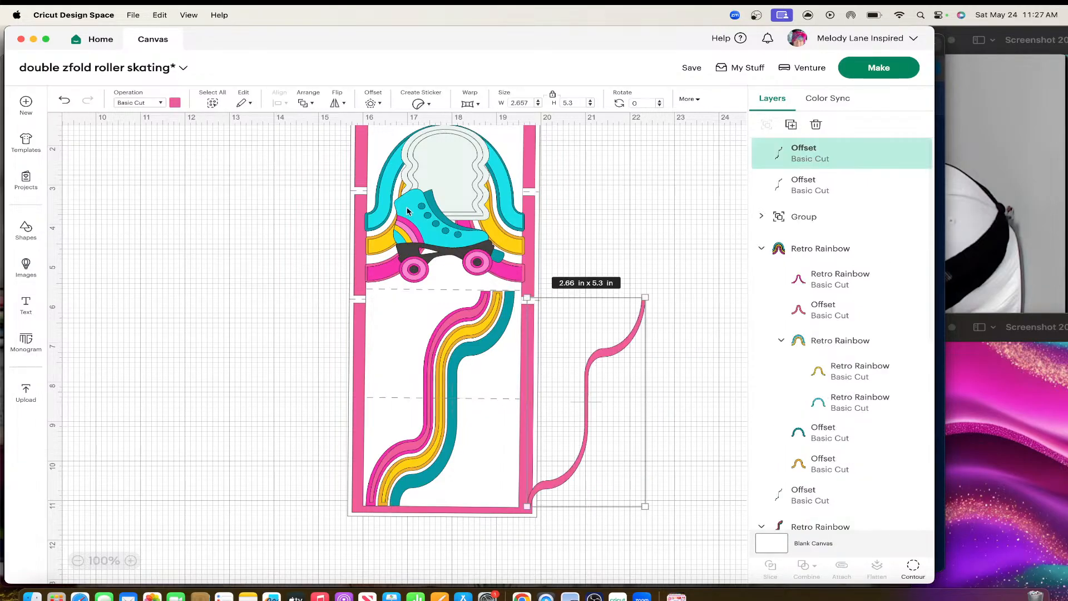
left_click(175, 102)
left_click(266, 149)
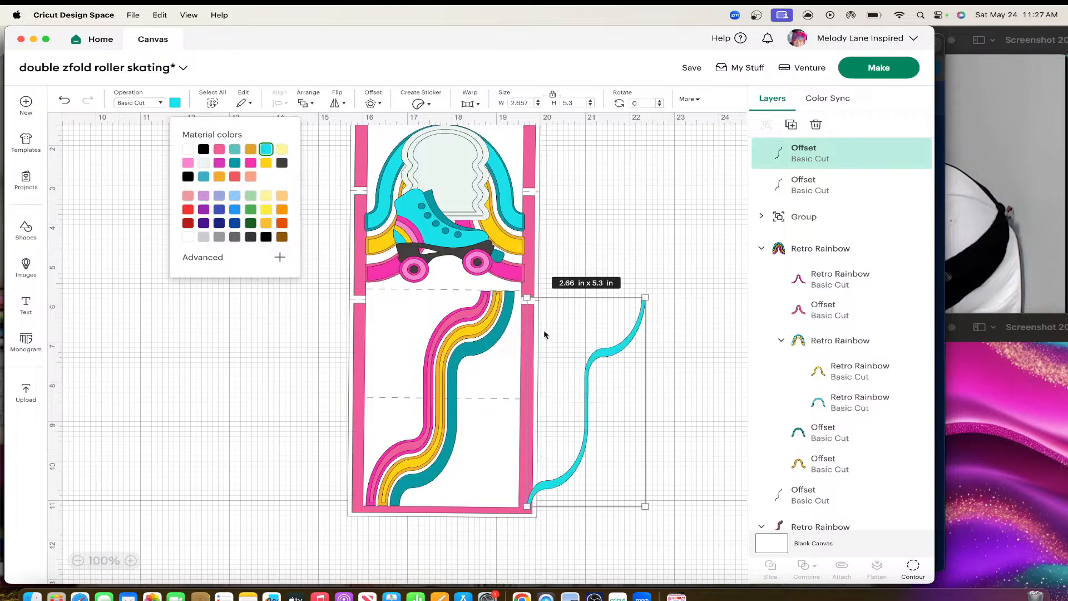
left_click(676, 411)
left_click_drag(595, 418, 461, 415)
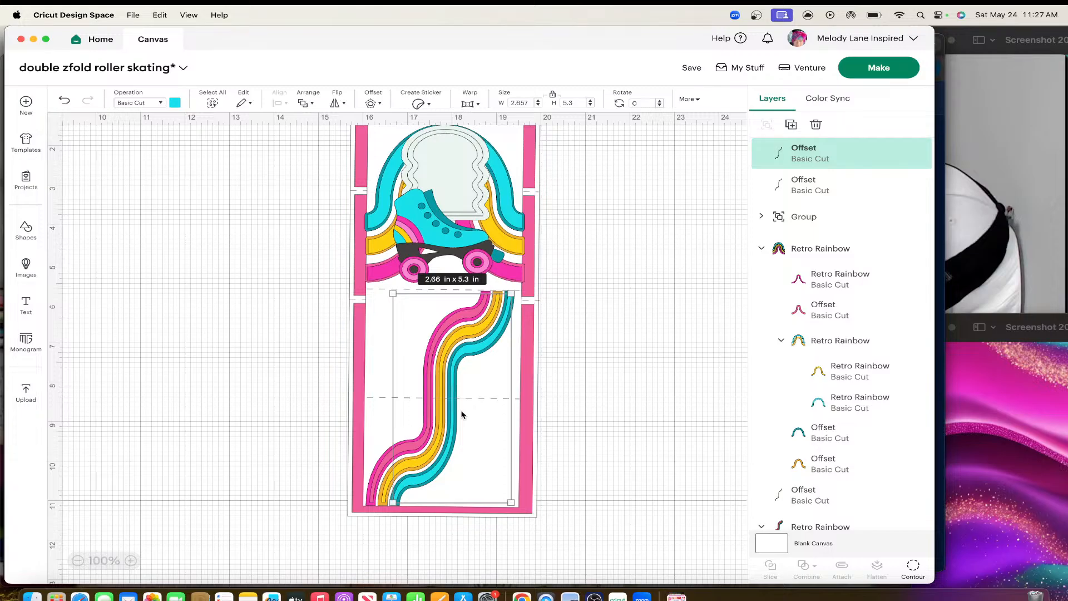
left_click(568, 435)
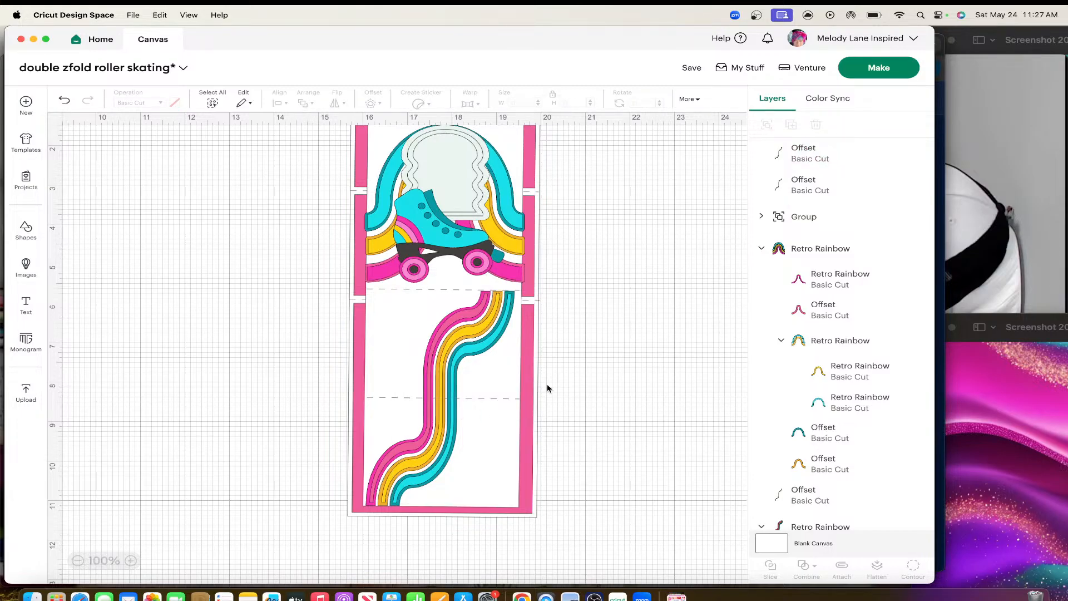
left_click(452, 322)
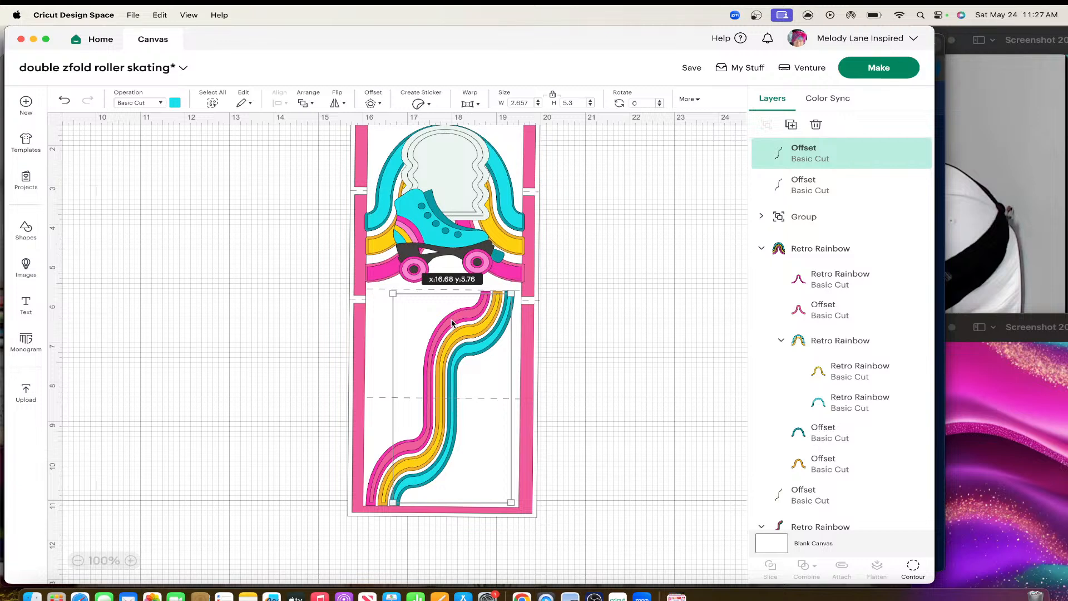
left_click(727, 441)
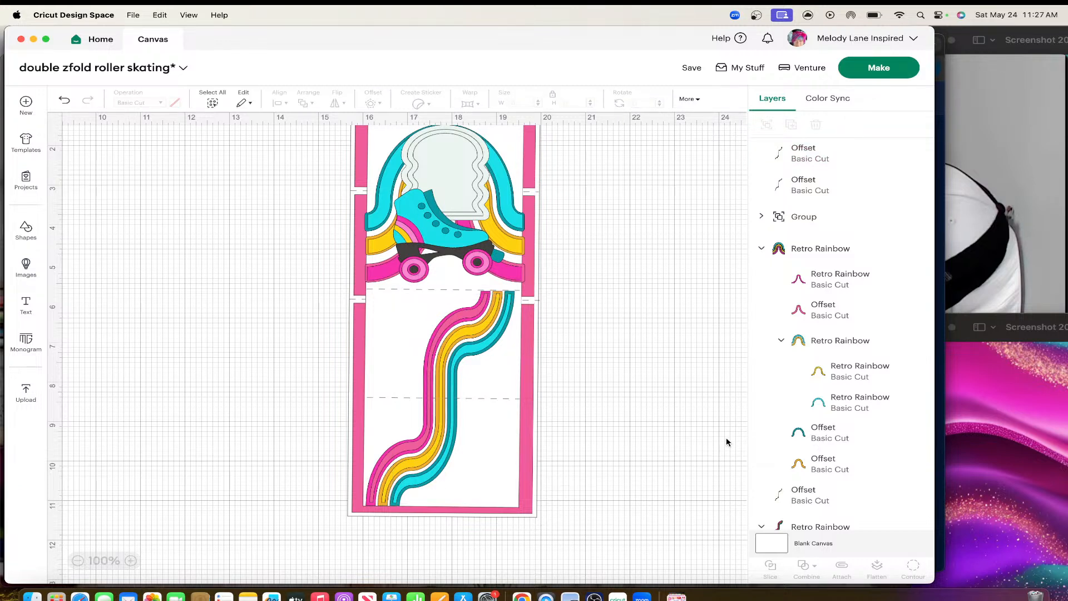
Add a square and stretch it to about 3.44 by 2.85 in over the card's lowest panel, below the score line.
scroll(684, 328, "up", 2)
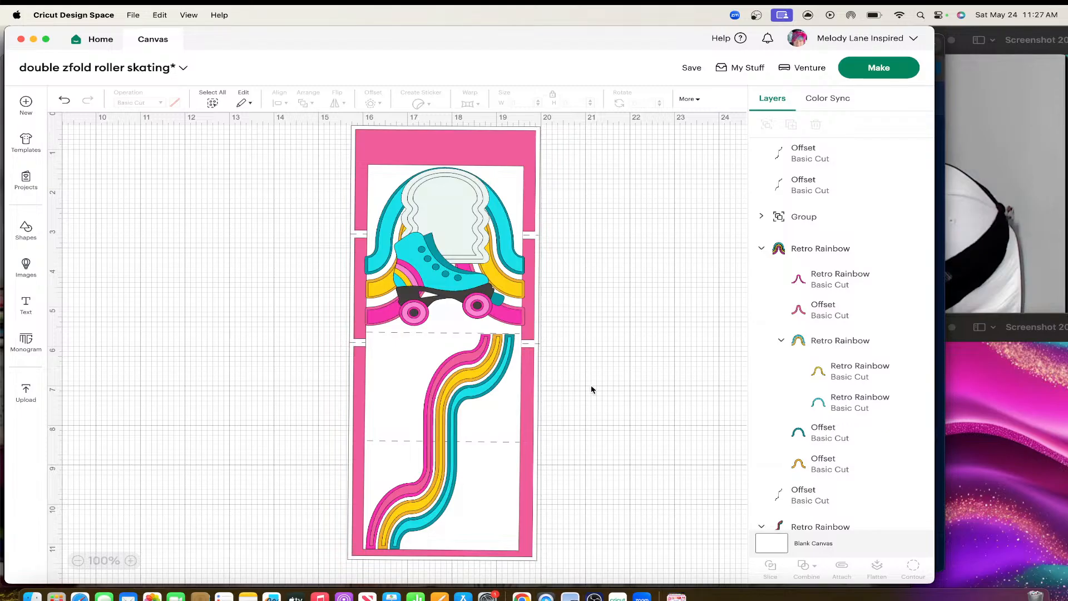
scroll(593, 389, "down", 1)
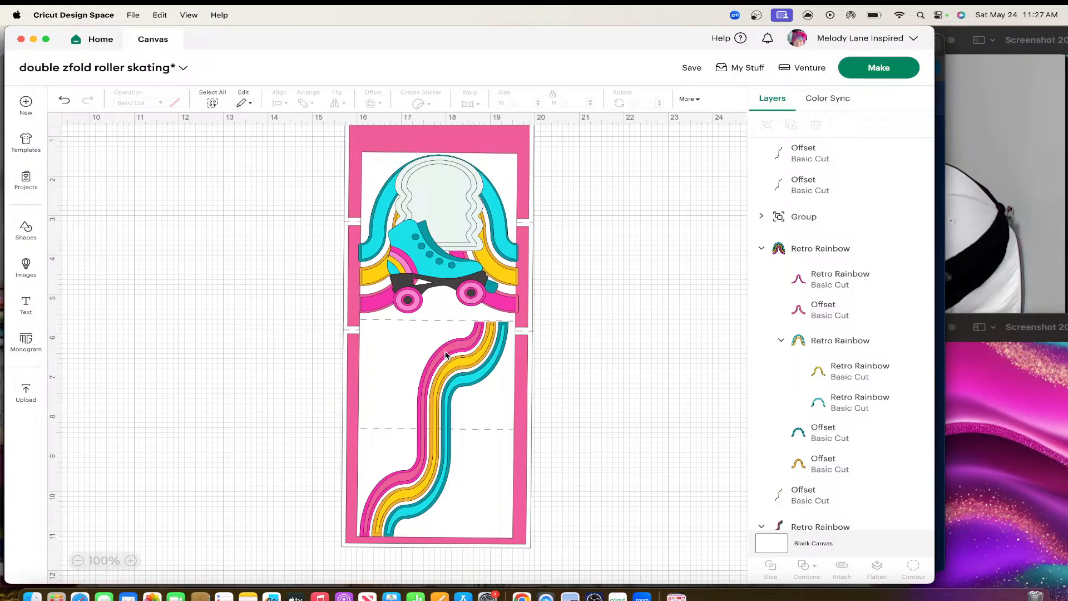
left_click(26, 231)
left_click(213, 390)
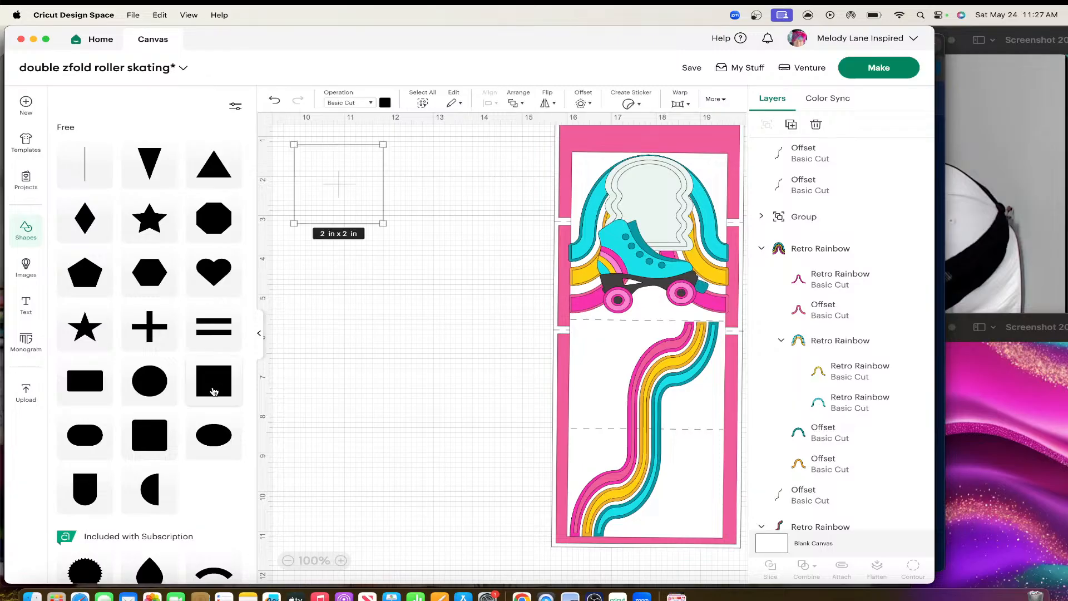
left_click_drag(353, 182, 389, 187)
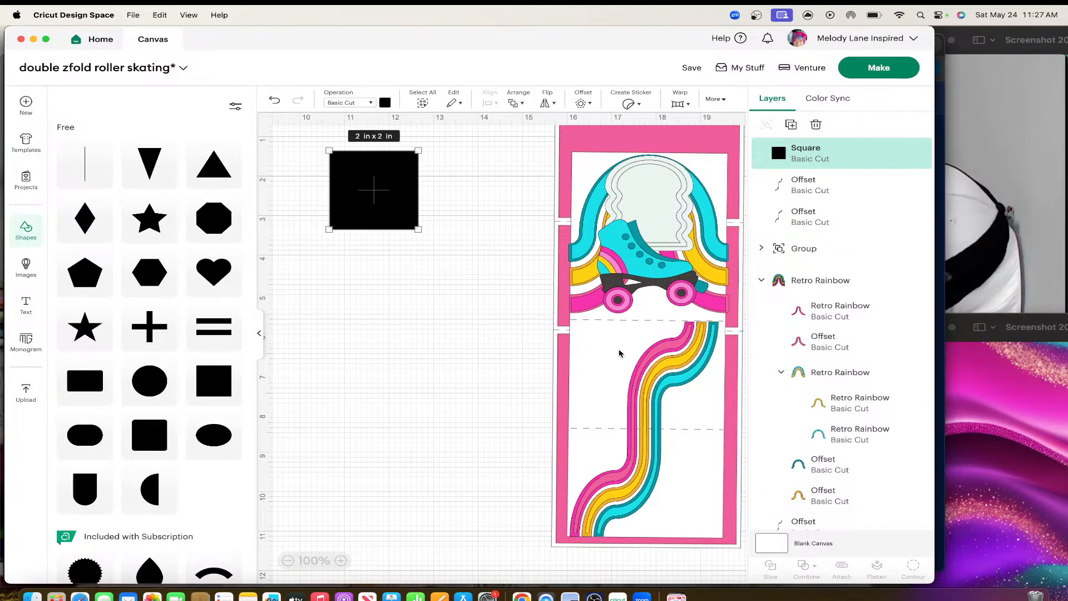
left_click_drag(369, 191, 456, 503)
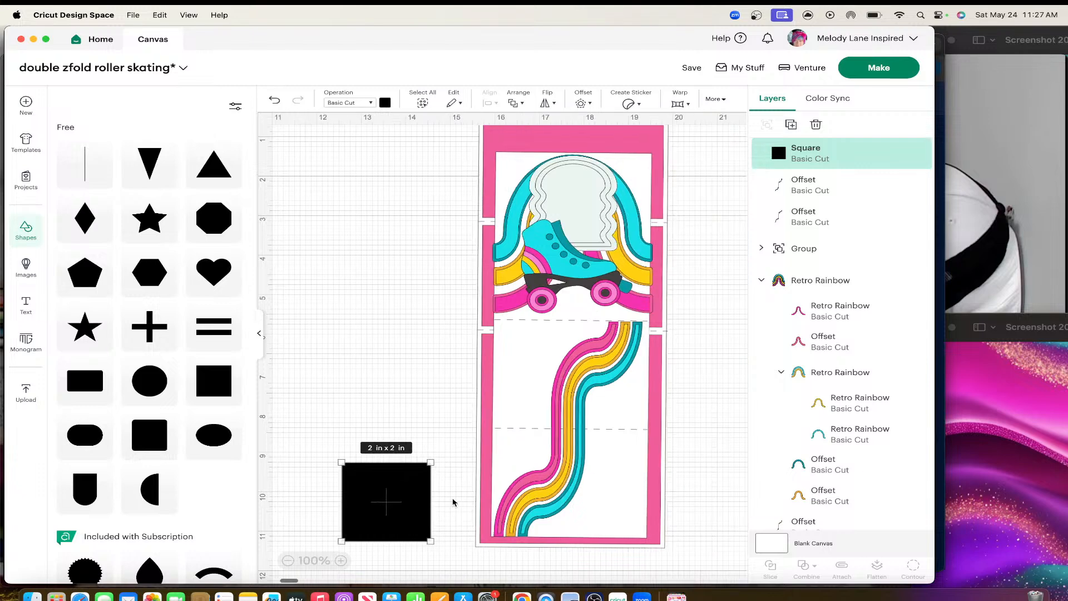
left_click_drag(365, 494, 626, 467)
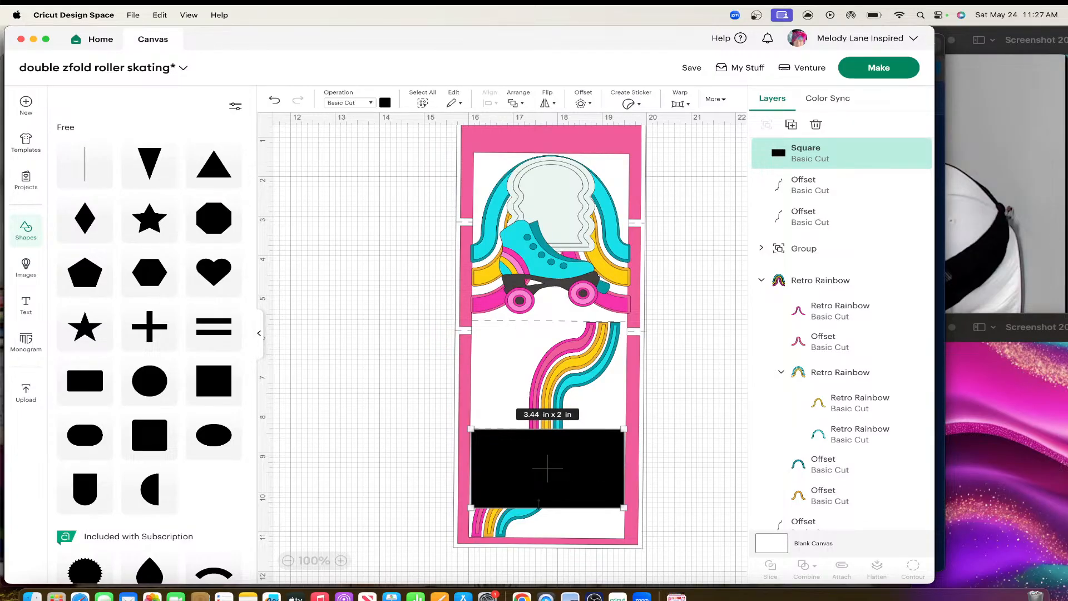
left_click_drag(539, 502, 535, 536)
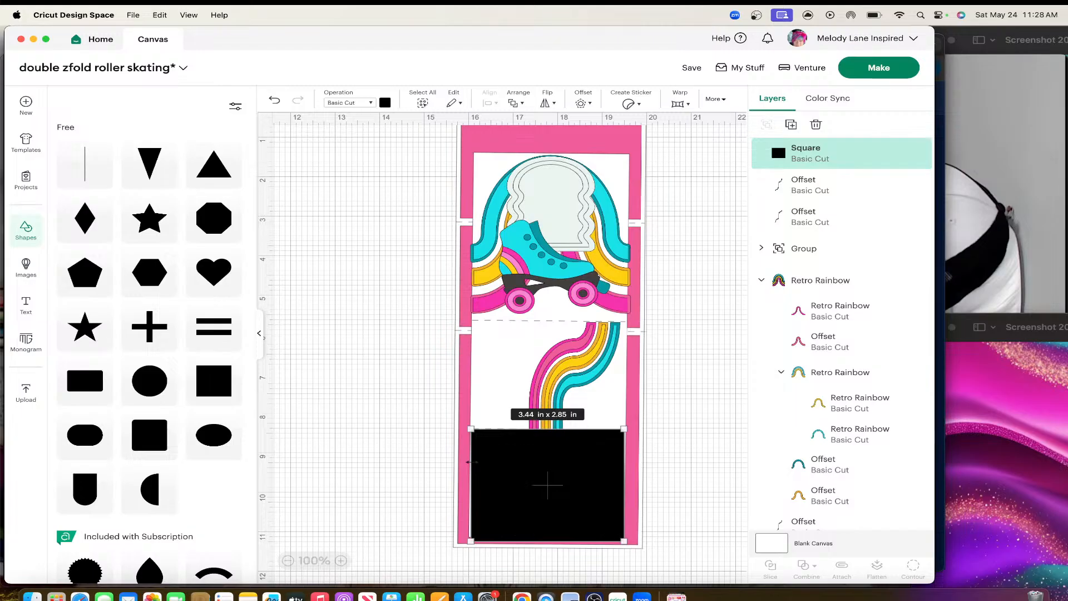
Widen the black square on the lower card panel to about 3.56 in.
left_click_drag(471, 462, 468, 463)
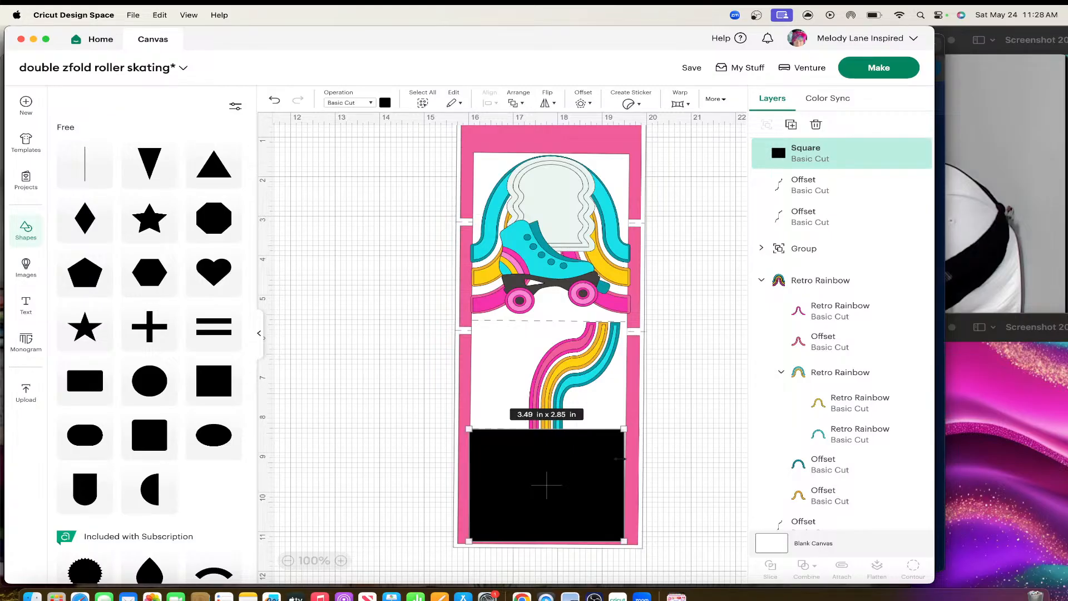
left_click_drag(619, 460, 623, 459)
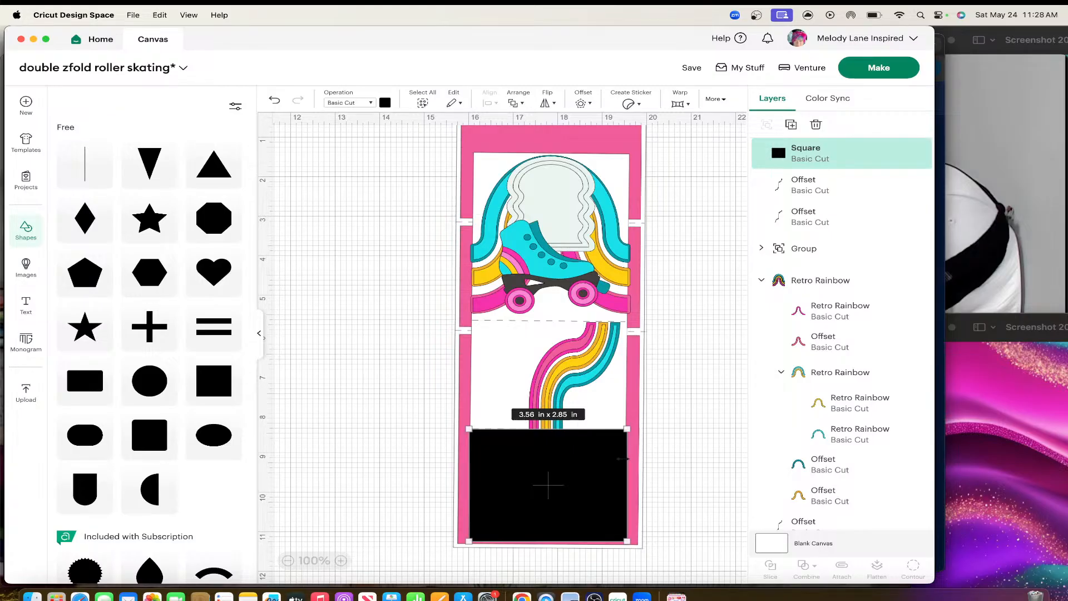
Try to slice the black square with the teal rainbow offset.
left_click(580, 345)
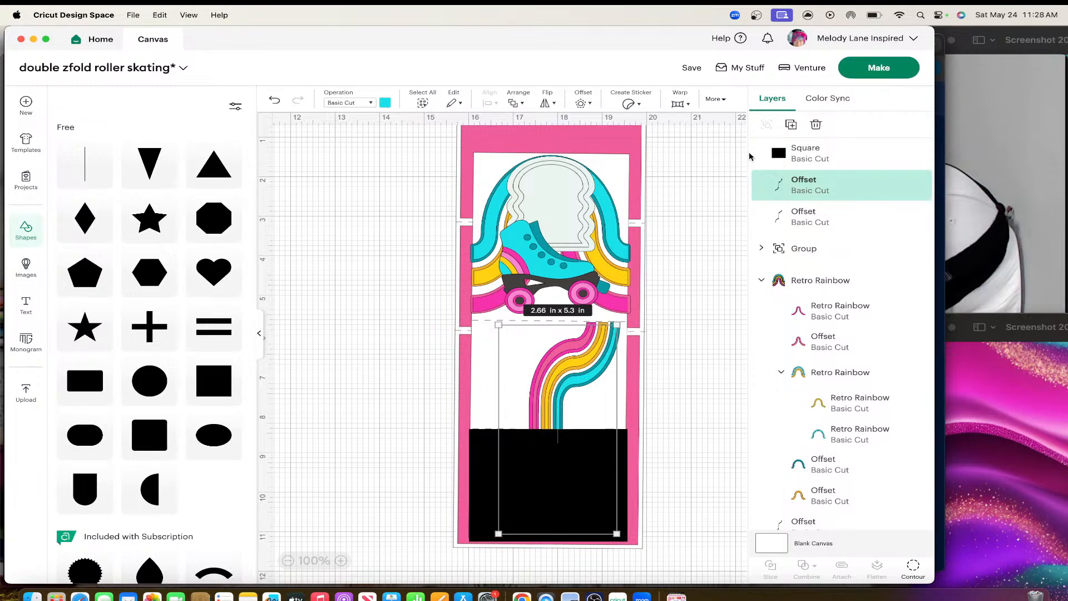
left_click(797, 157, "shift")
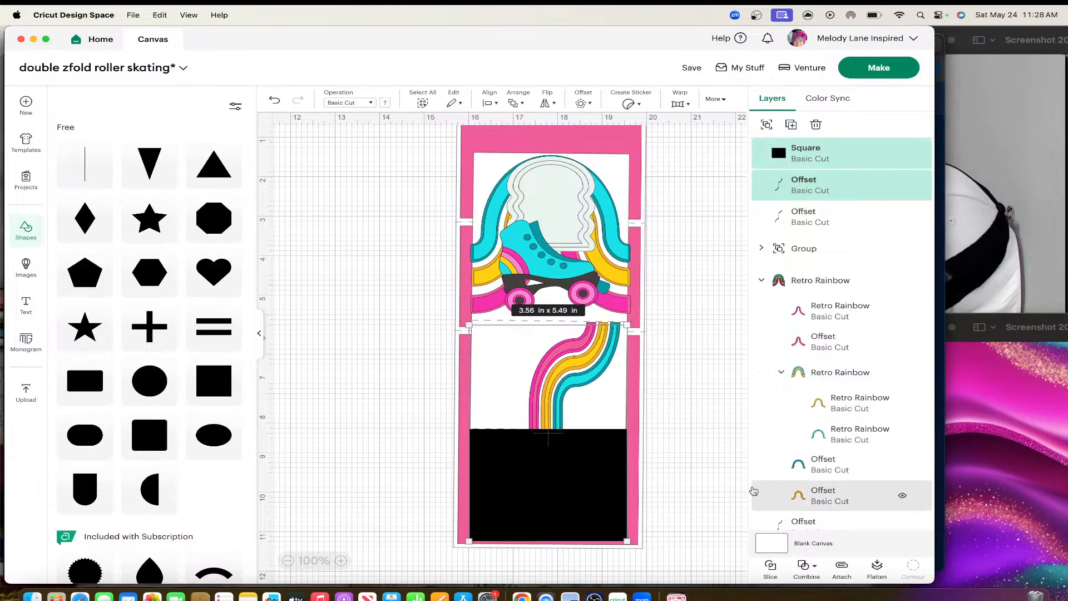
left_click(771, 568)
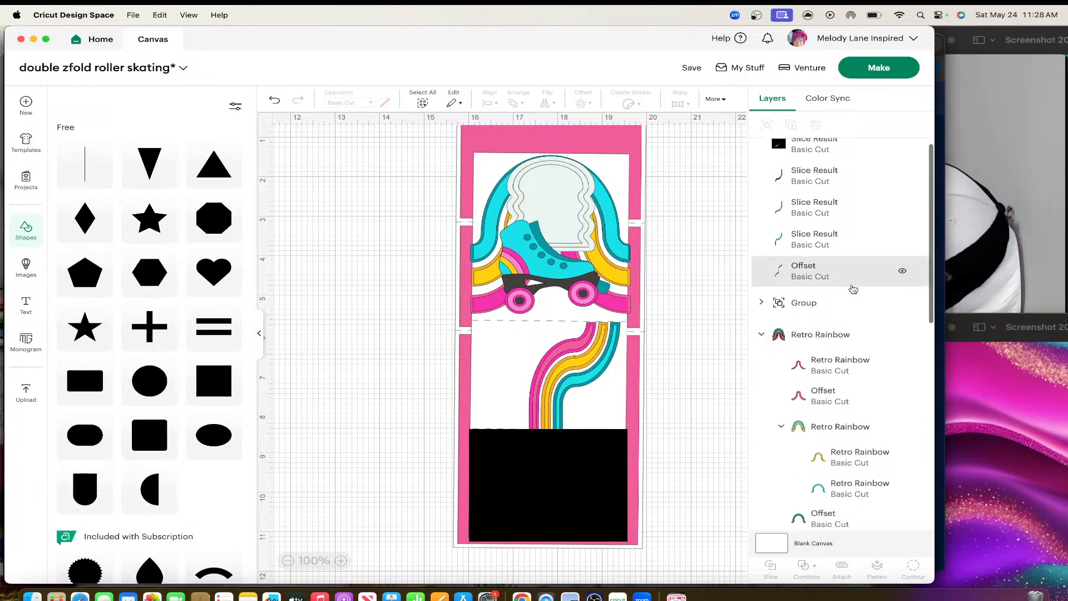
Check the slice results in the layer list and undo the slice of the square and teal offset.
left_click(531, 487)
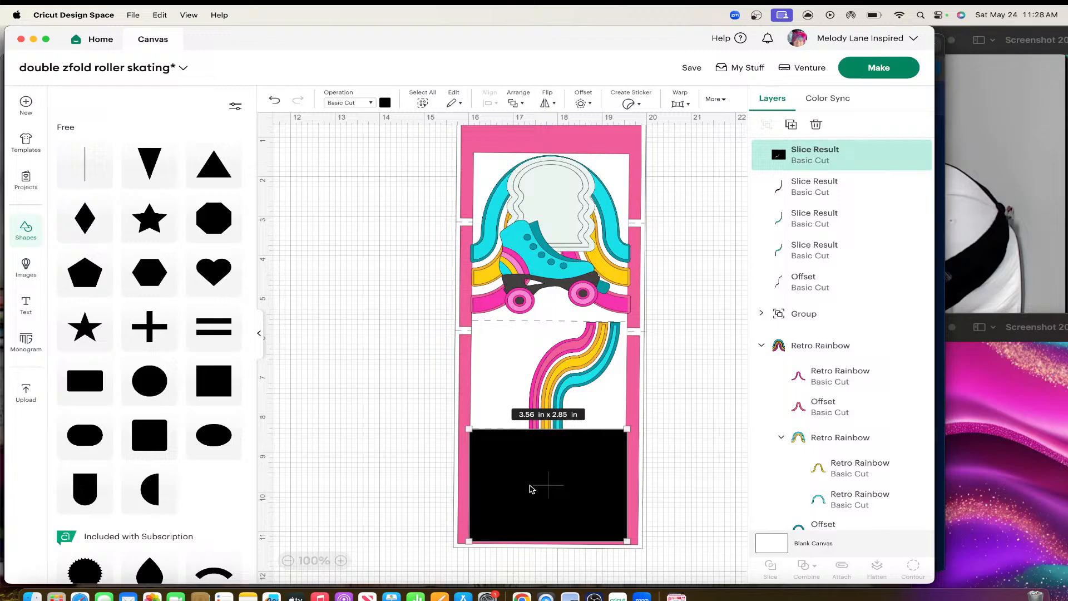
left_click(586, 361, "shift")
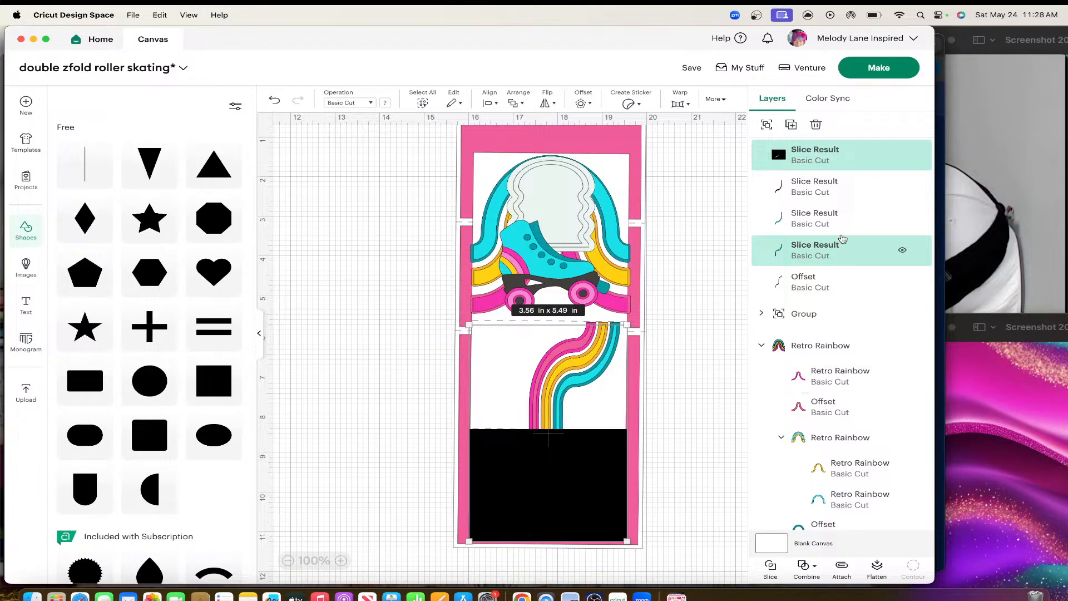
scroll(829, 402, "down", 1)
scroll(829, 402, "down", 5)
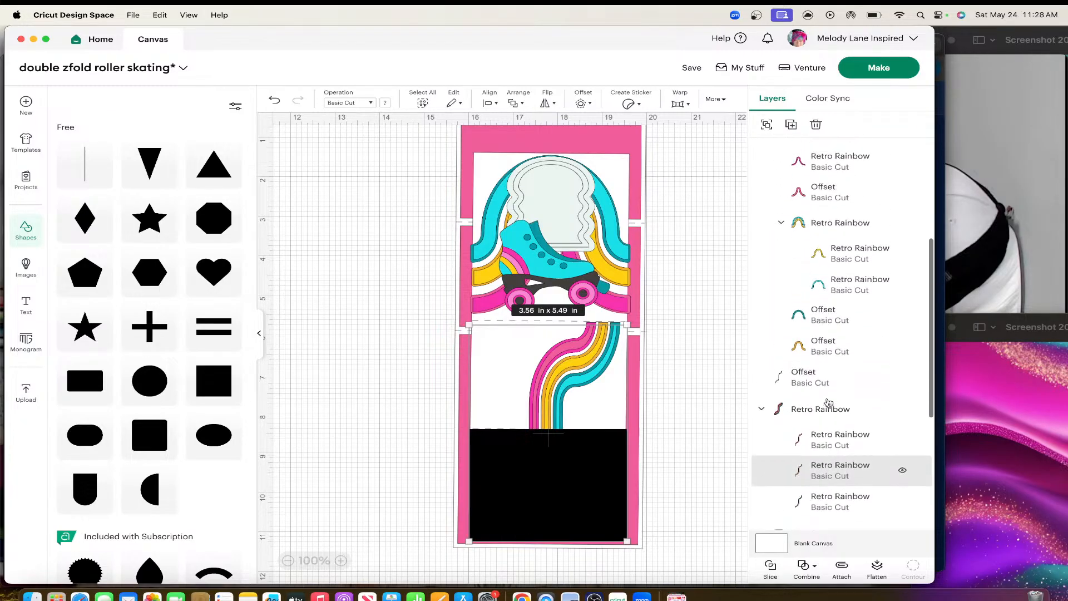
scroll(829, 404, "up", 1)
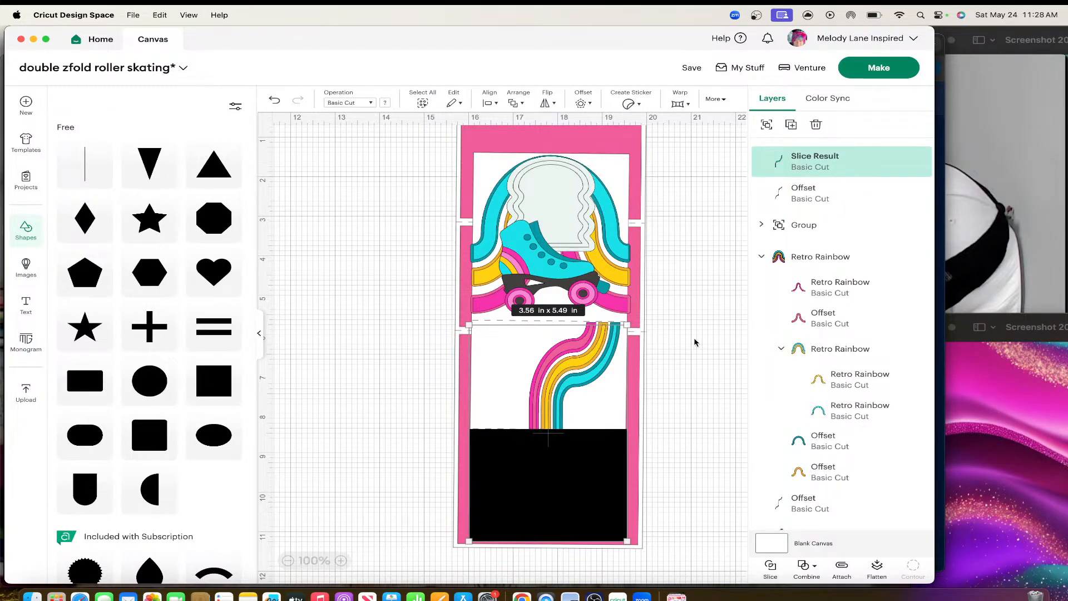
left_click(274, 100)
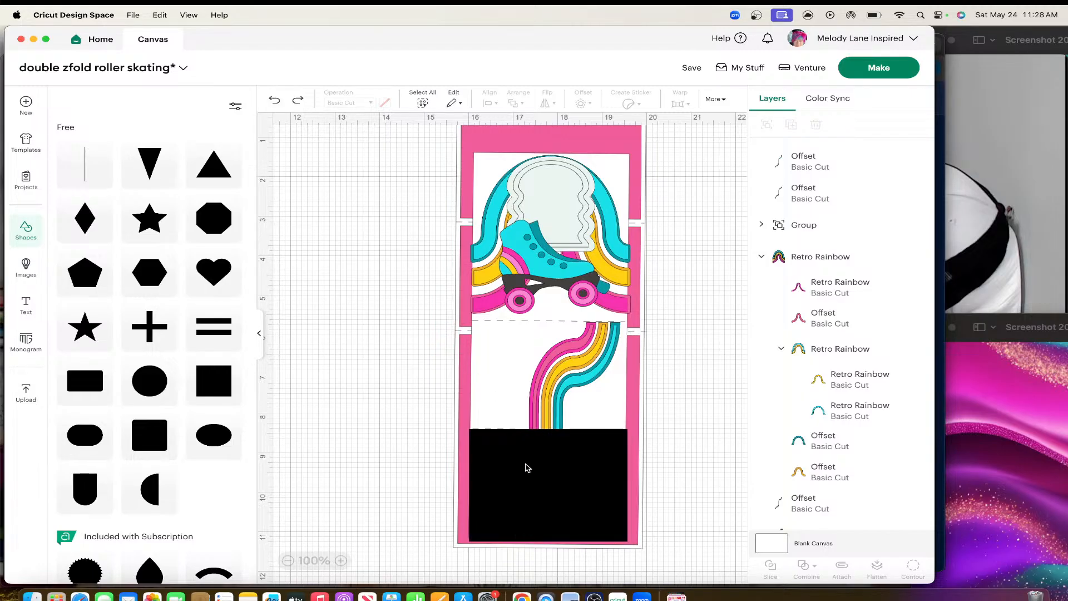
Nudge the black square slightly sideways to line it up with the lower card panel.
mouse_move(527, 468)
left_mouse_down()
mouse_move(551, 454)
mouse_move(345, 456)
mouse_move(529, 467)
left_mouse_up()
left_click(386, 393)
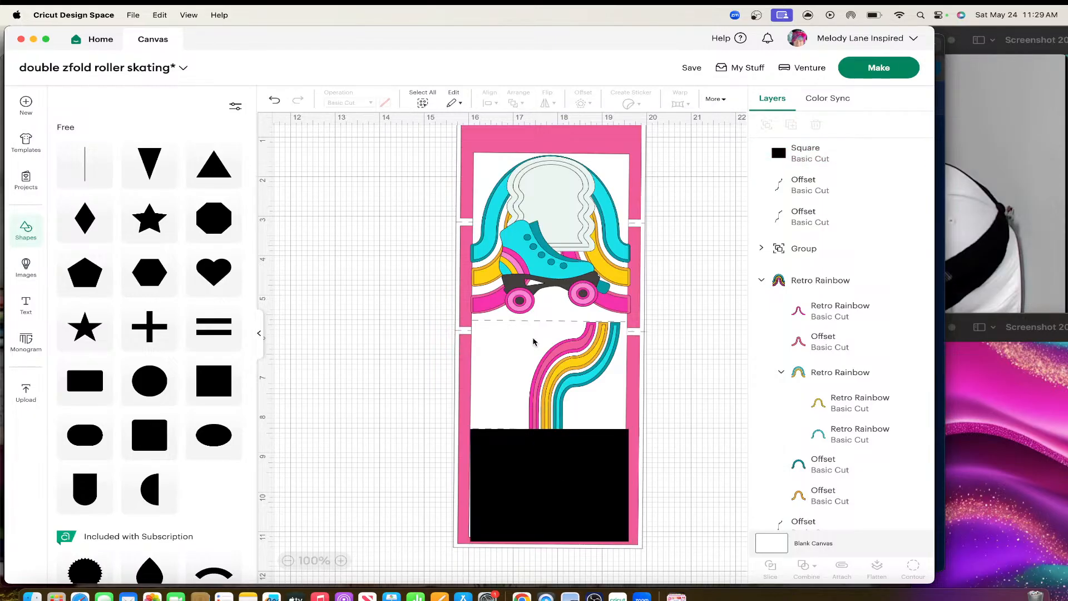
Move the yellow wavy offset up the layer stack, outside any group, beside the teal and pink offsets below the square.
left_click(571, 347)
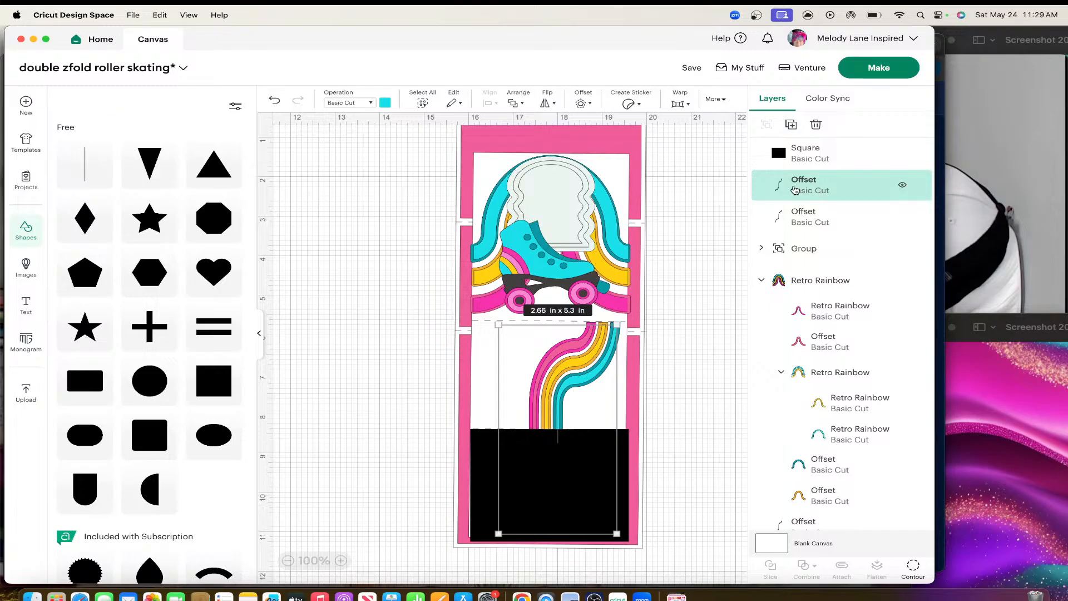
left_click(803, 218)
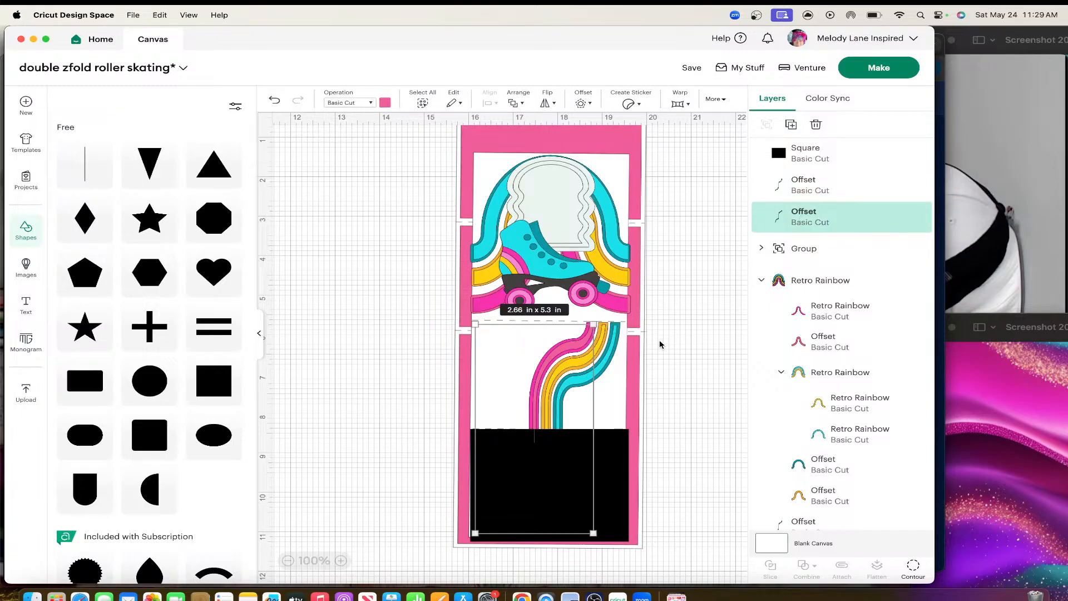
left_click(613, 346)
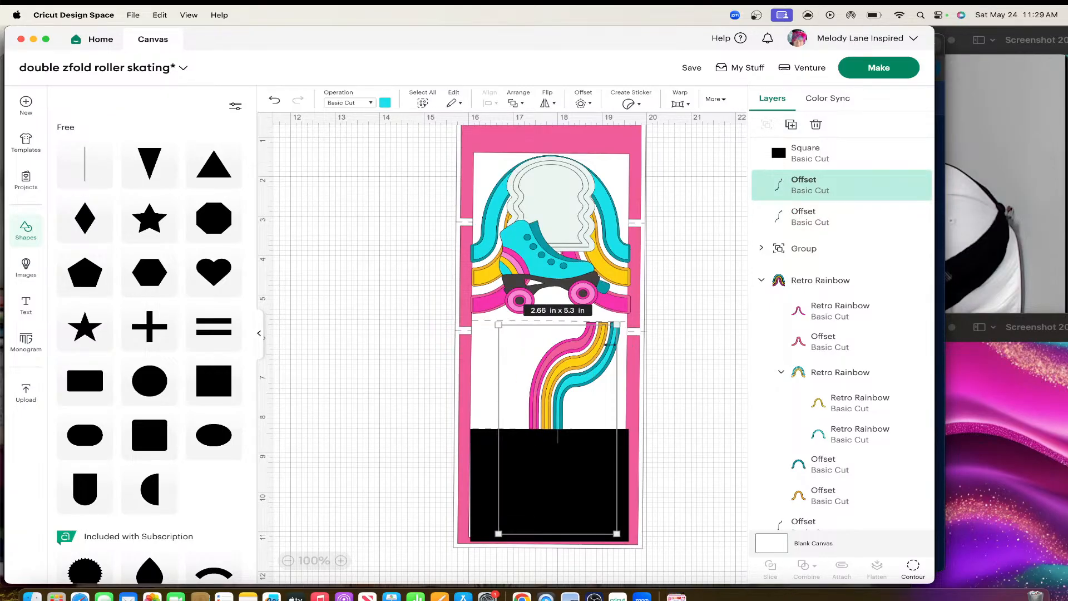
left_click(832, 212)
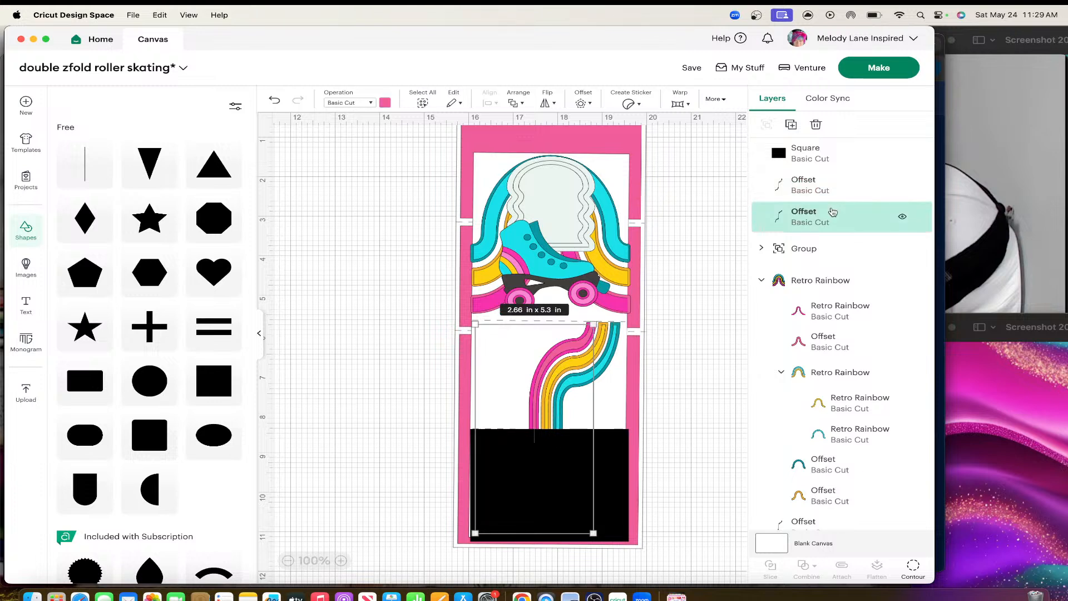
scroll(826, 325, "down", 2)
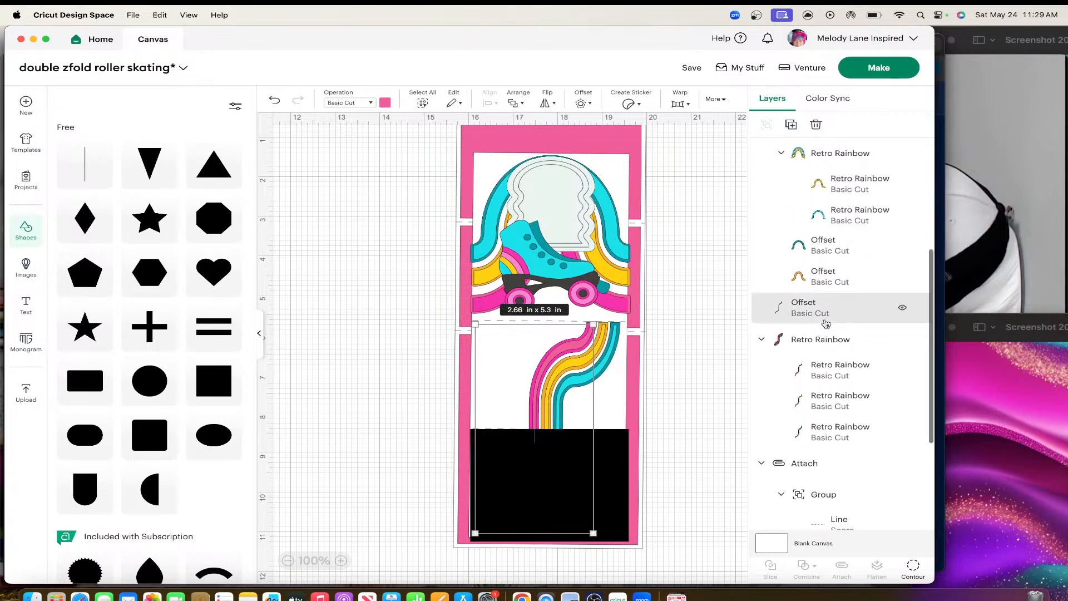
left_click_drag(825, 320, 813, 172)
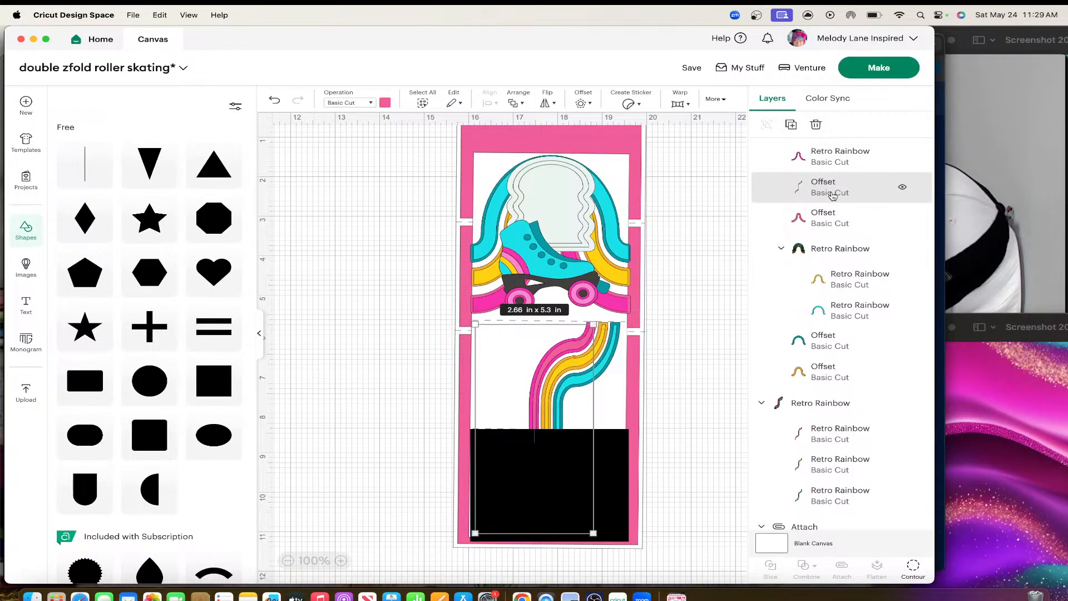
scroll(831, 192, "up", 5)
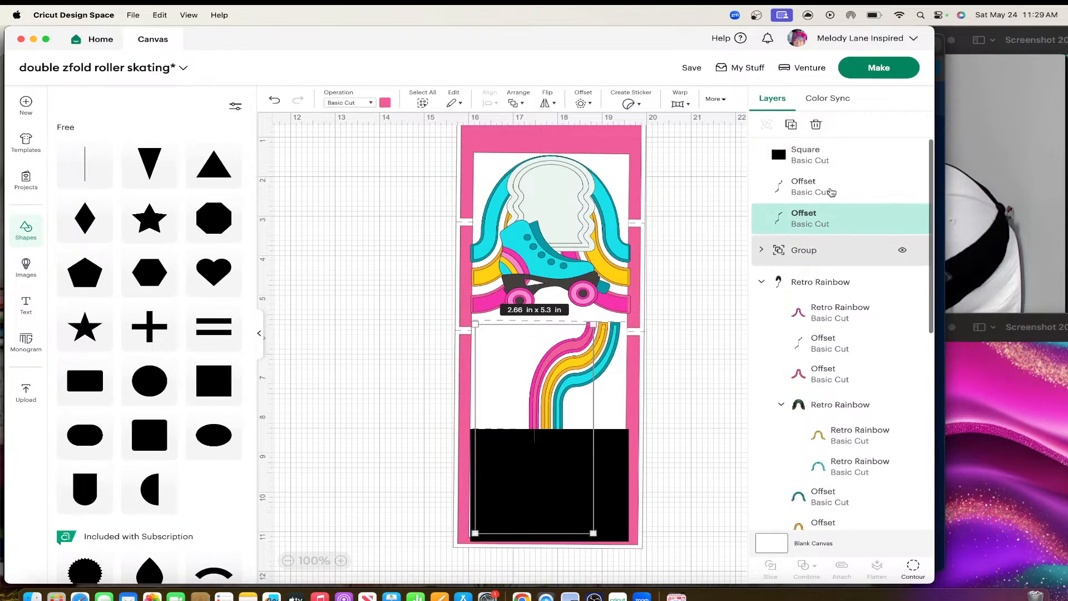
left_click_drag(833, 342, 801, 228)
left_click(680, 378)
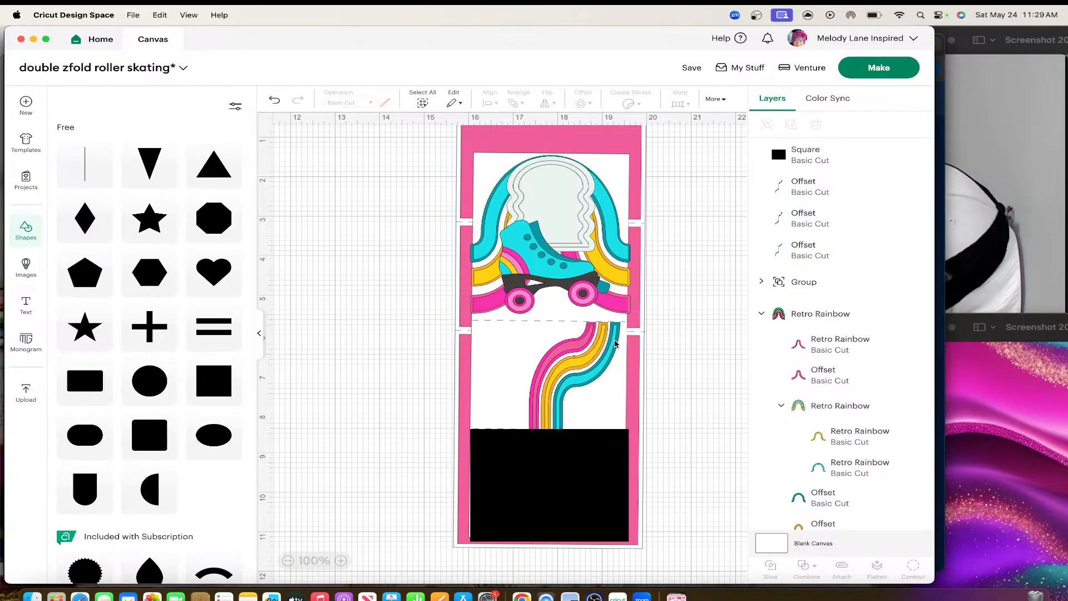
Weld the yellow, teal and pink wavy offset layers into one shape.
left_click(613, 338)
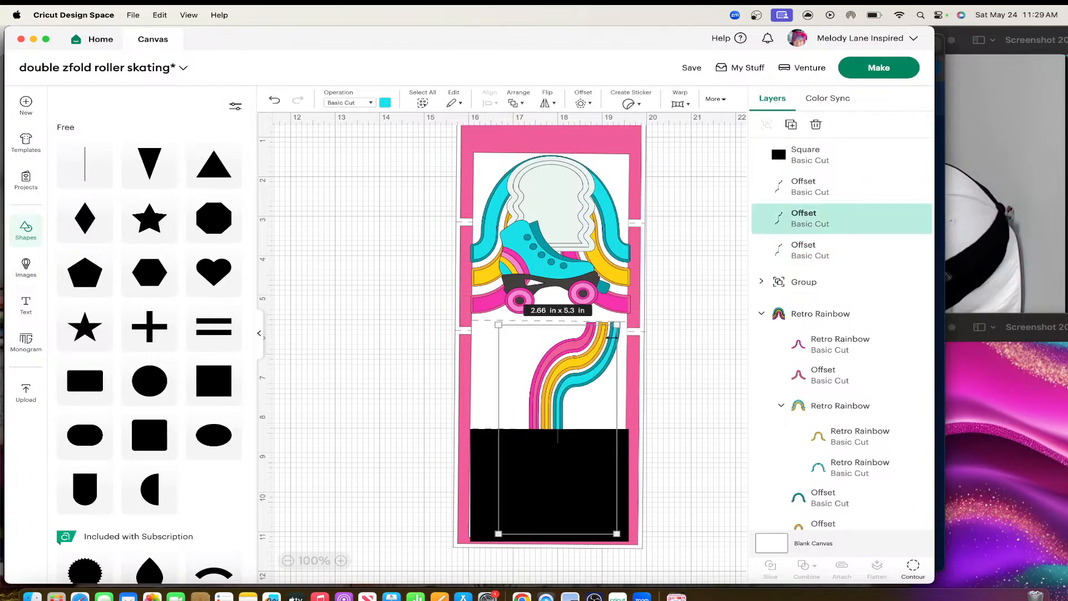
left_click(811, 192)
left_click(810, 255)
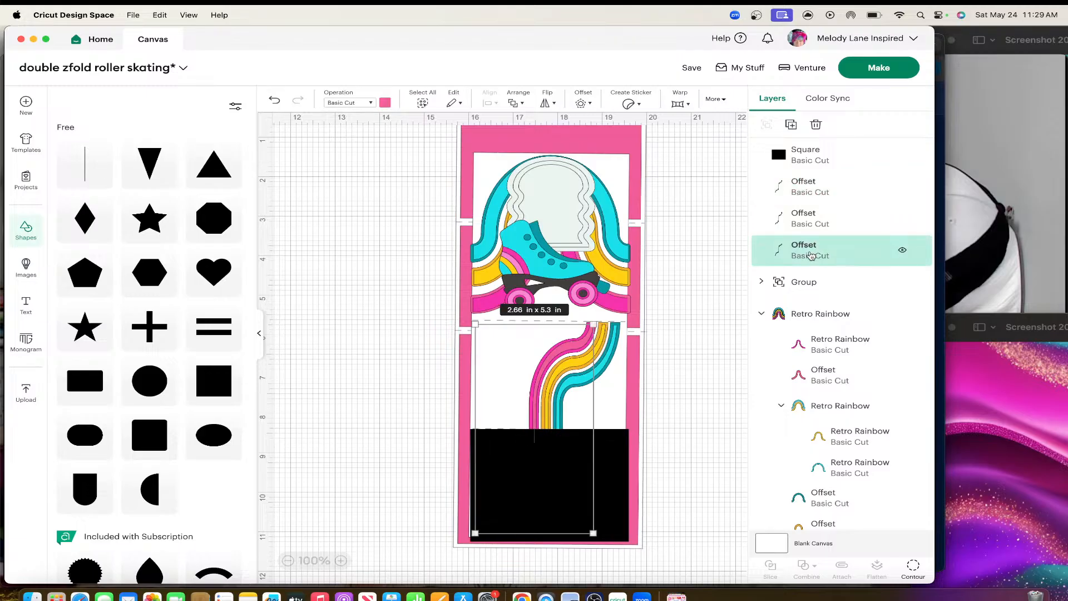
left_click(810, 192)
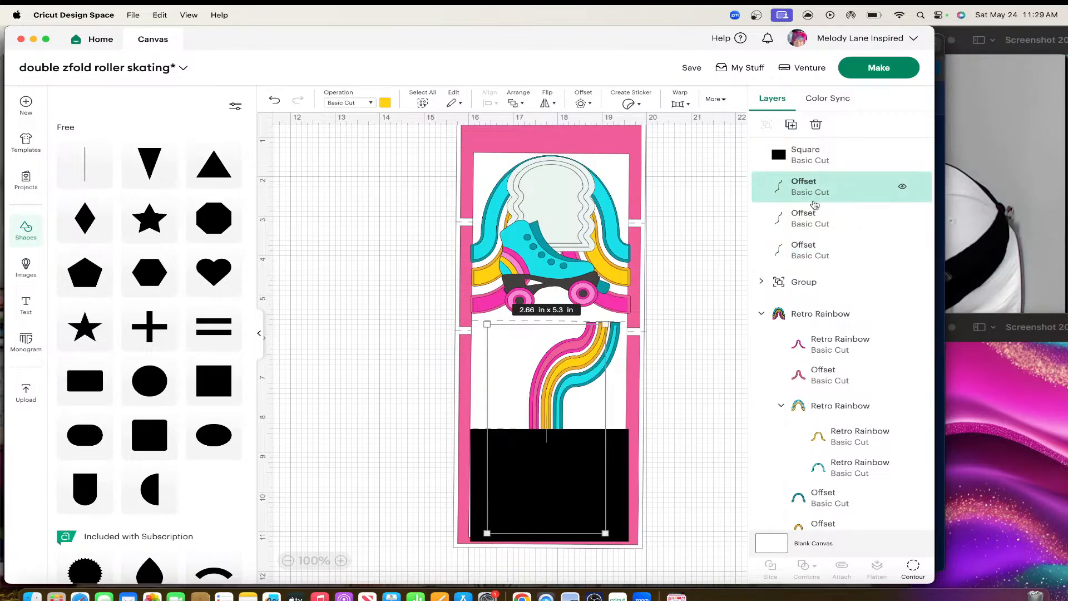
left_click(814, 217, "shift")
left_click(815, 251, "shift")
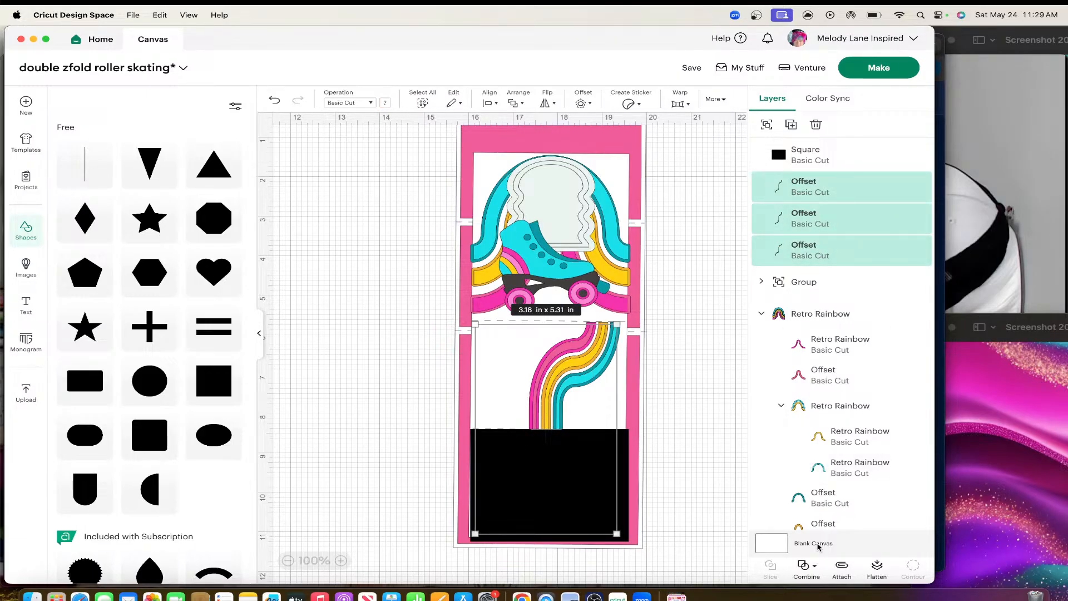
left_click(801, 566)
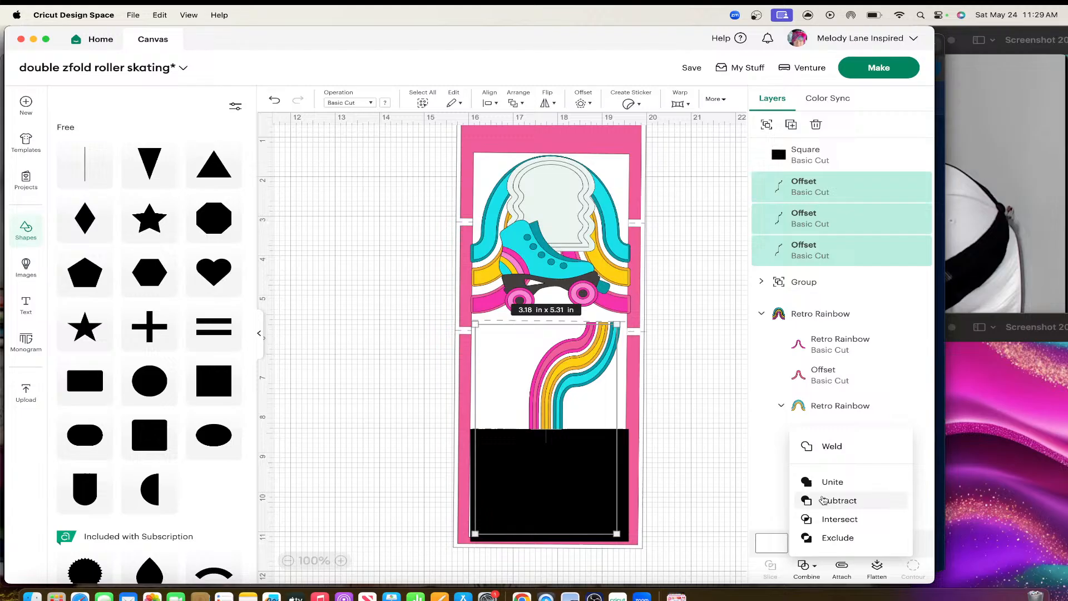
left_click(825, 446)
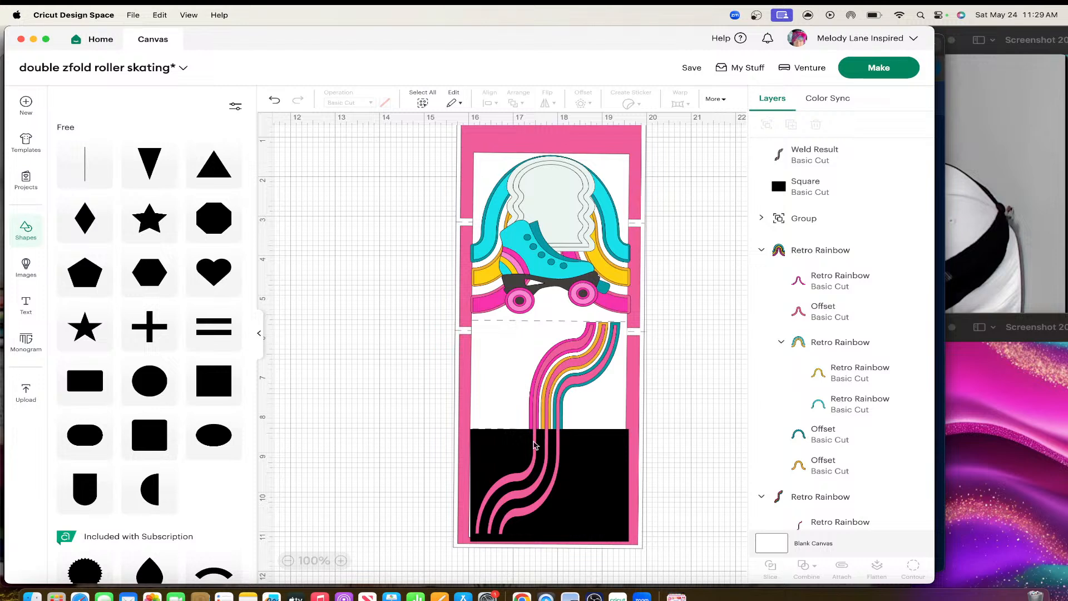
Slice the black square with the welded rainbow offset shape.
left_click(551, 460)
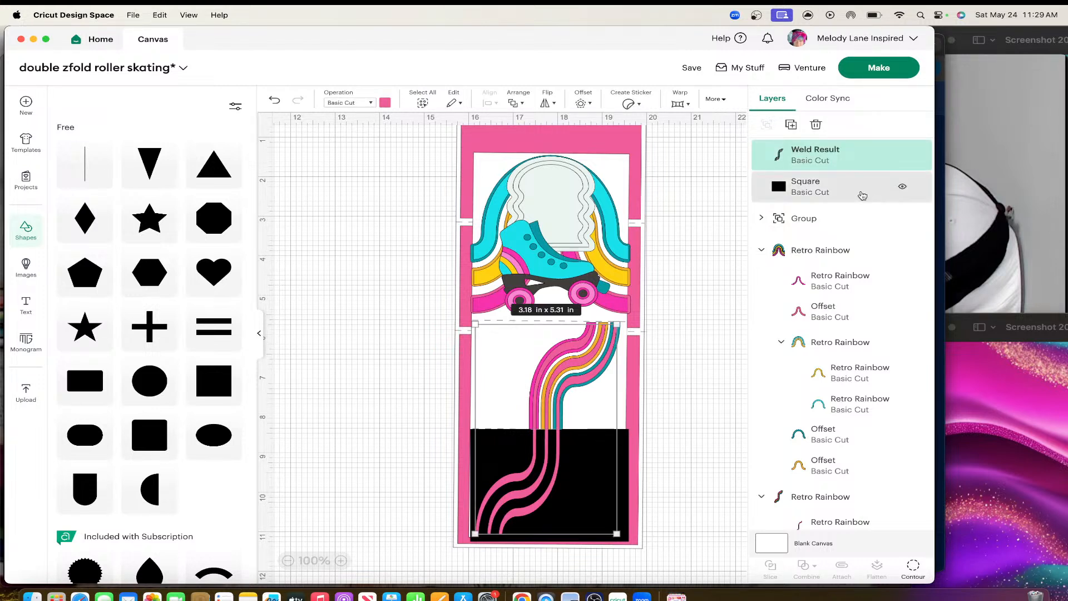
left_click(790, 183, "shift")
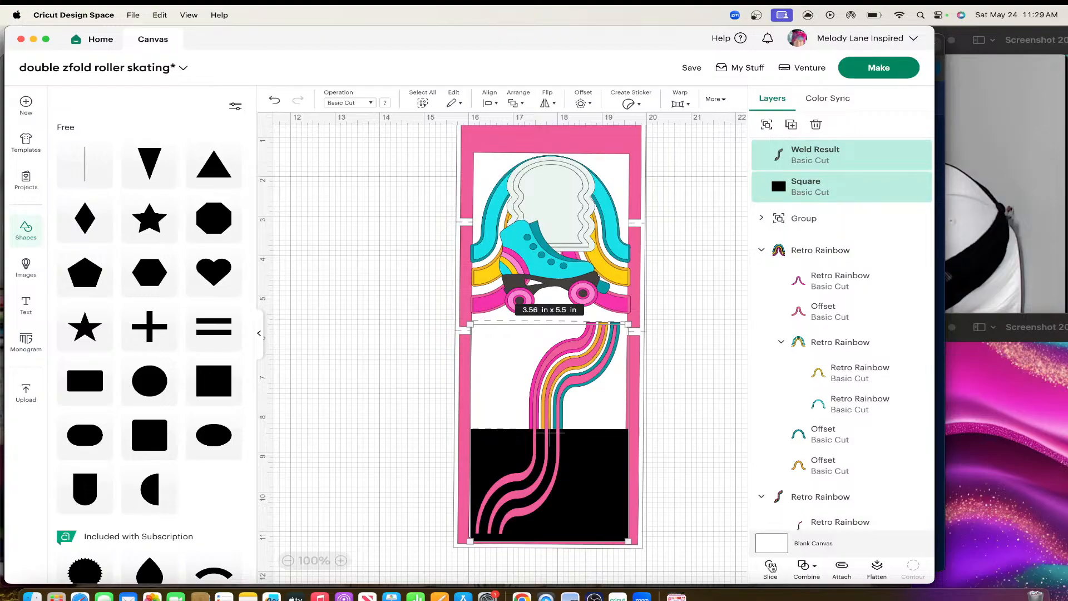
left_click(771, 566)
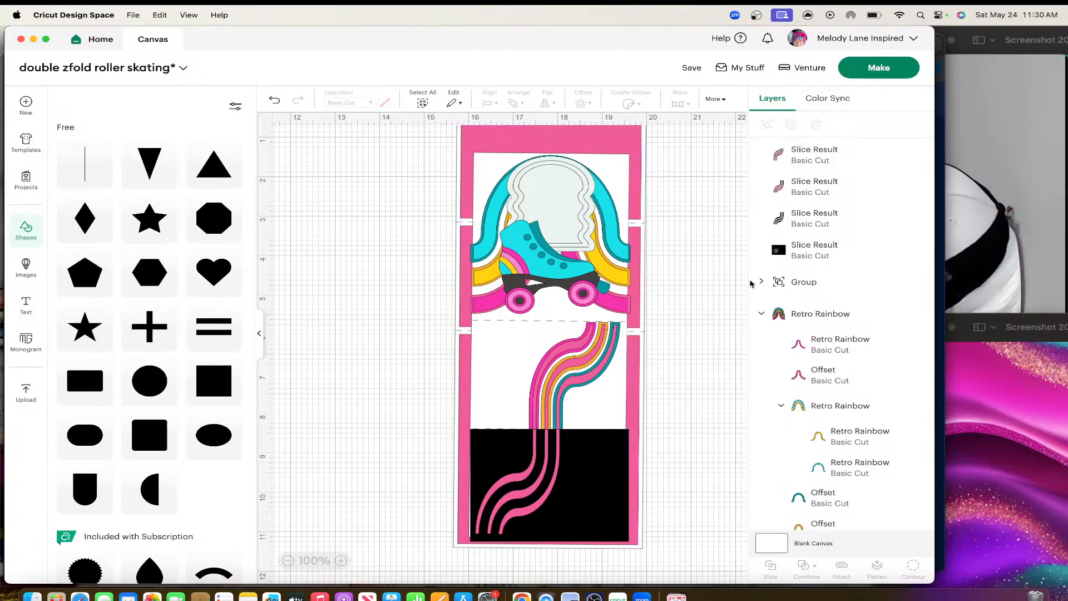
Examine the layer stack to identify the wavy Retro Rainbow layers and the black slice result.
scroll(793, 342, "down", 1)
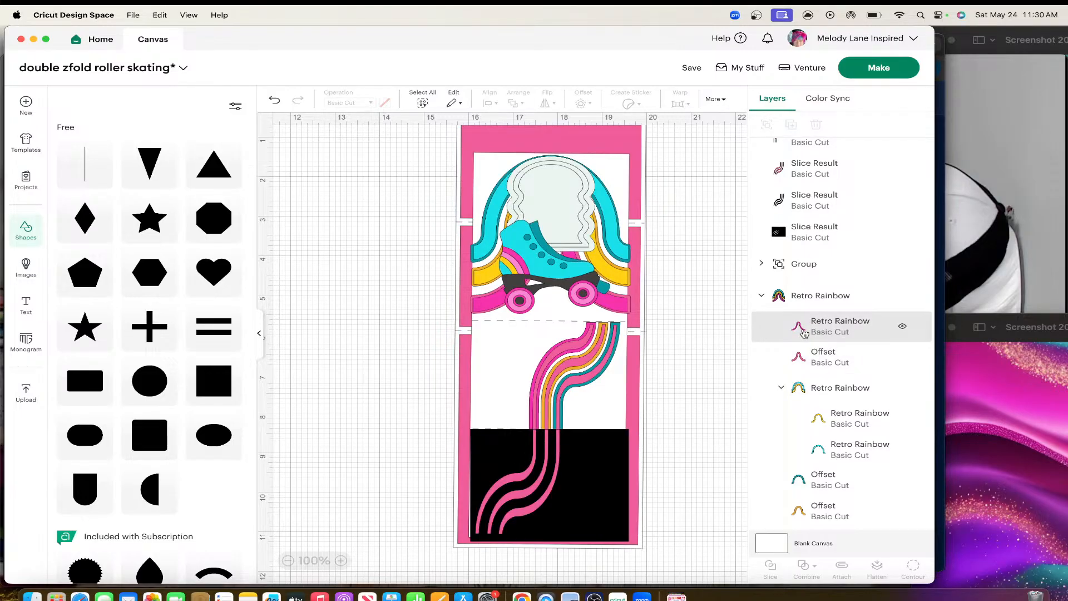
scroll(806, 384, "up", 1)
scroll(807, 384, "down", 3)
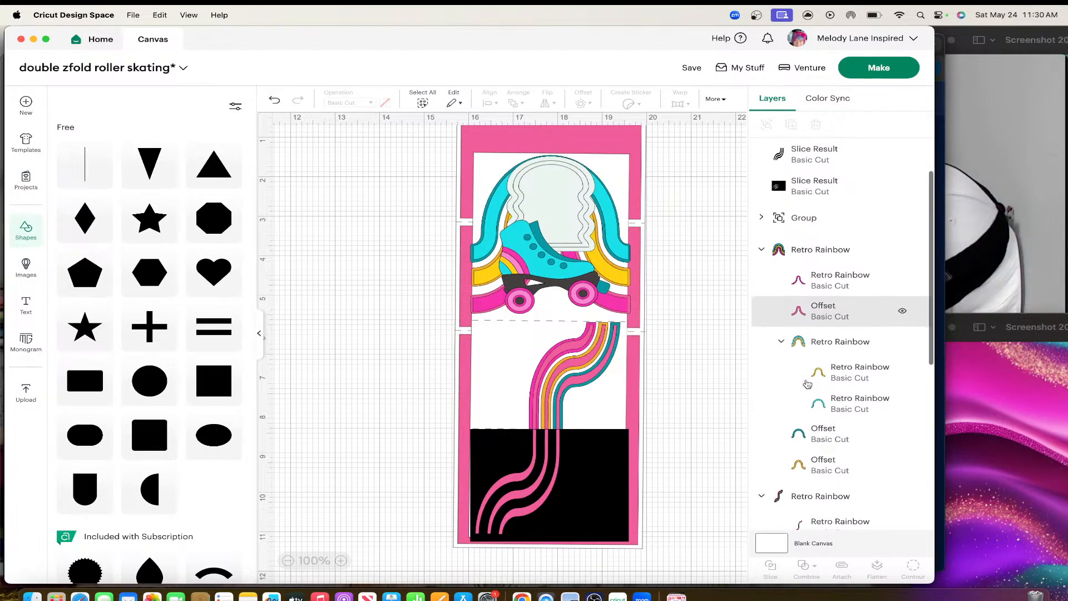
scroll(808, 384, "down", 10)
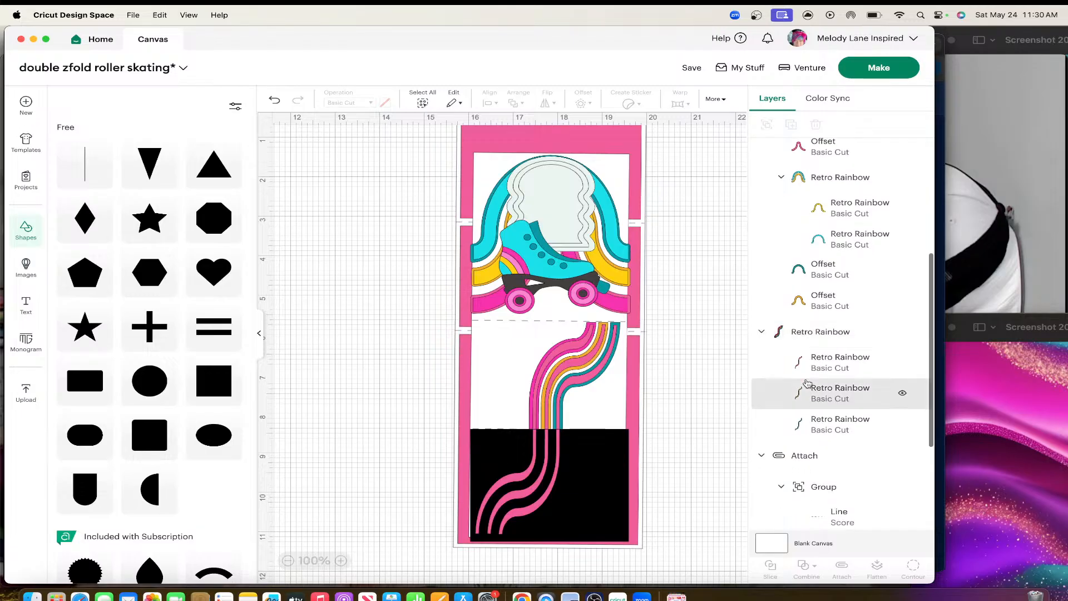
left_click(812, 363)
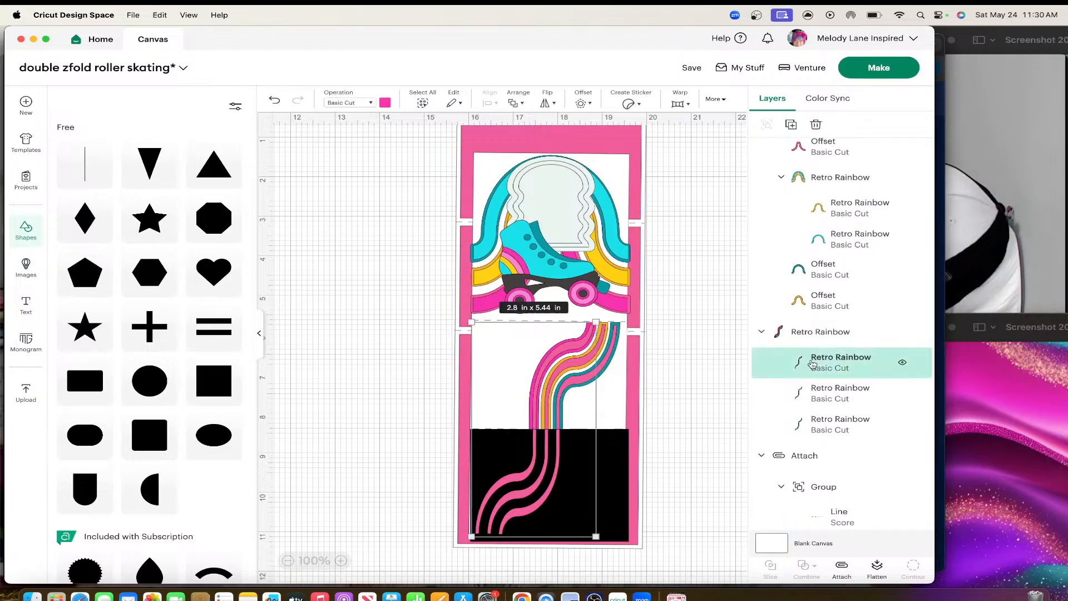
left_click(820, 333)
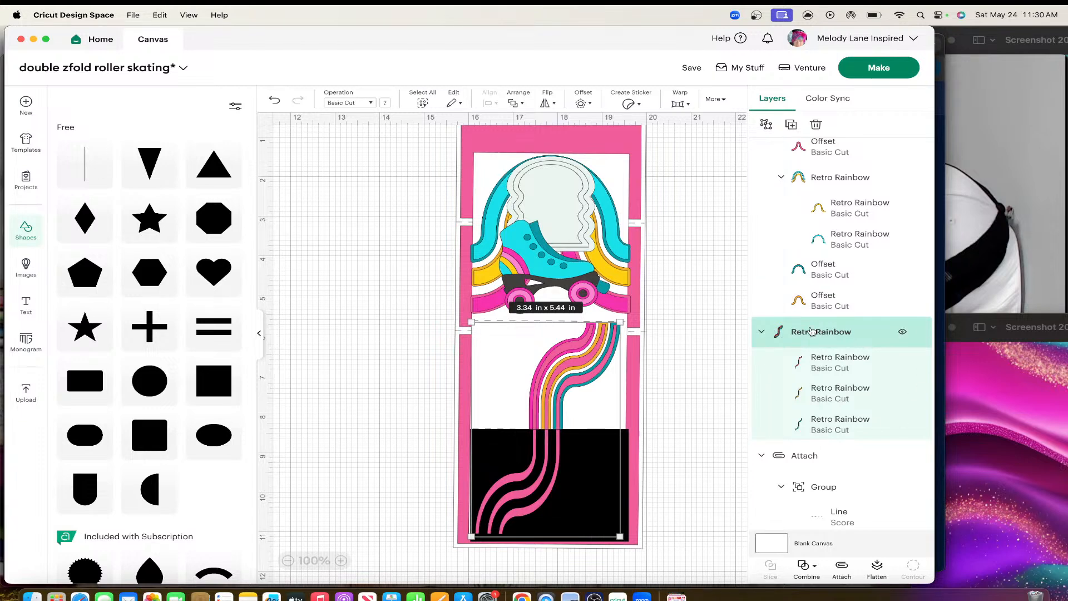
scroll(847, 195, "up", 5)
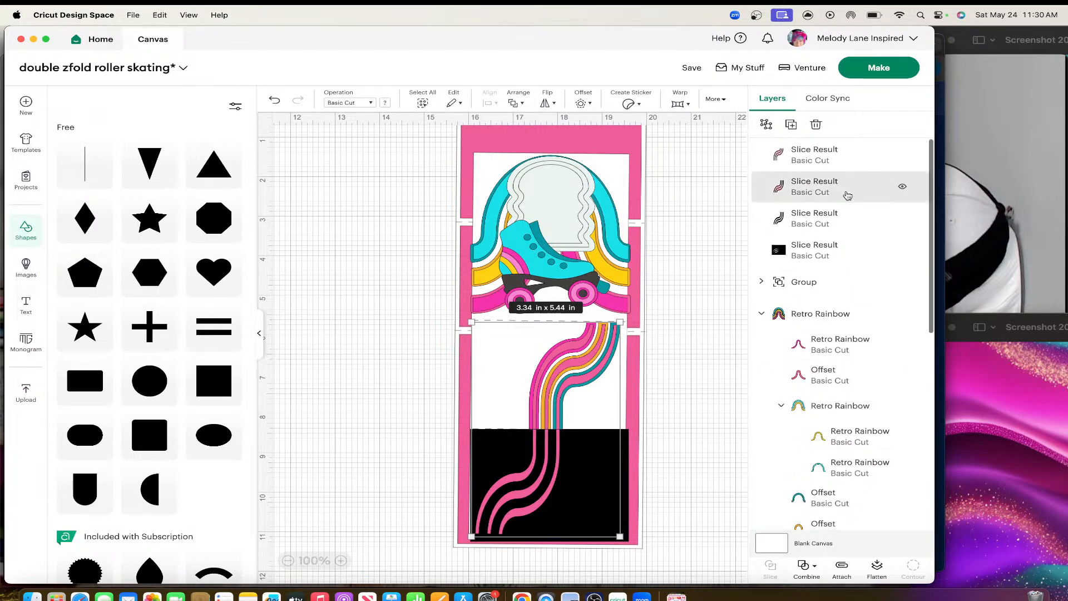
left_click(837, 251)
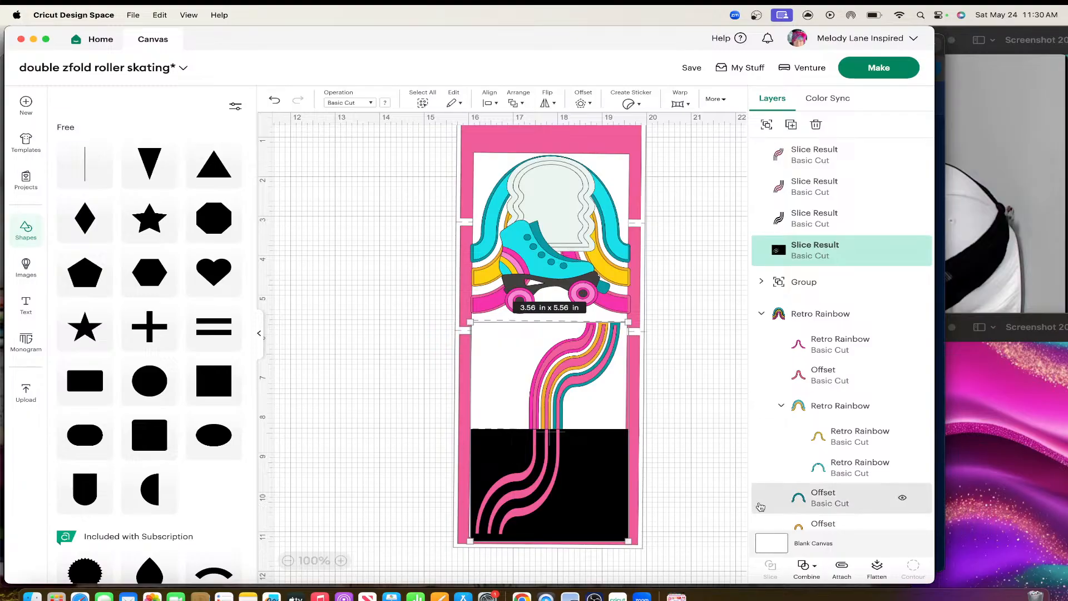
left_click(691, 460)
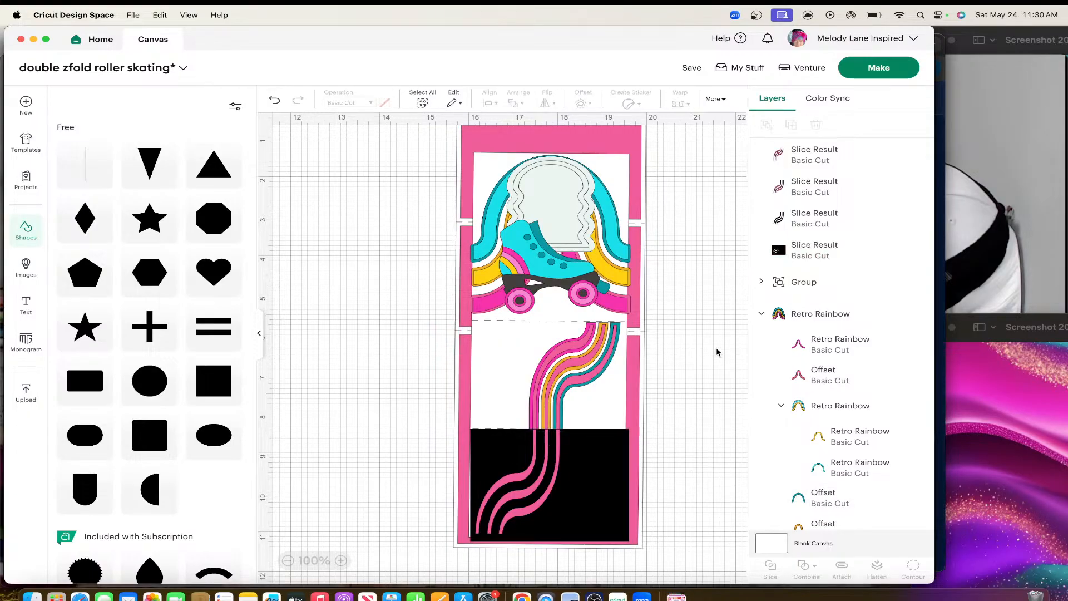
Try to weld the three wavy Retro Rainbow layers into one shape.
scroll(779, 370, "down", 3)
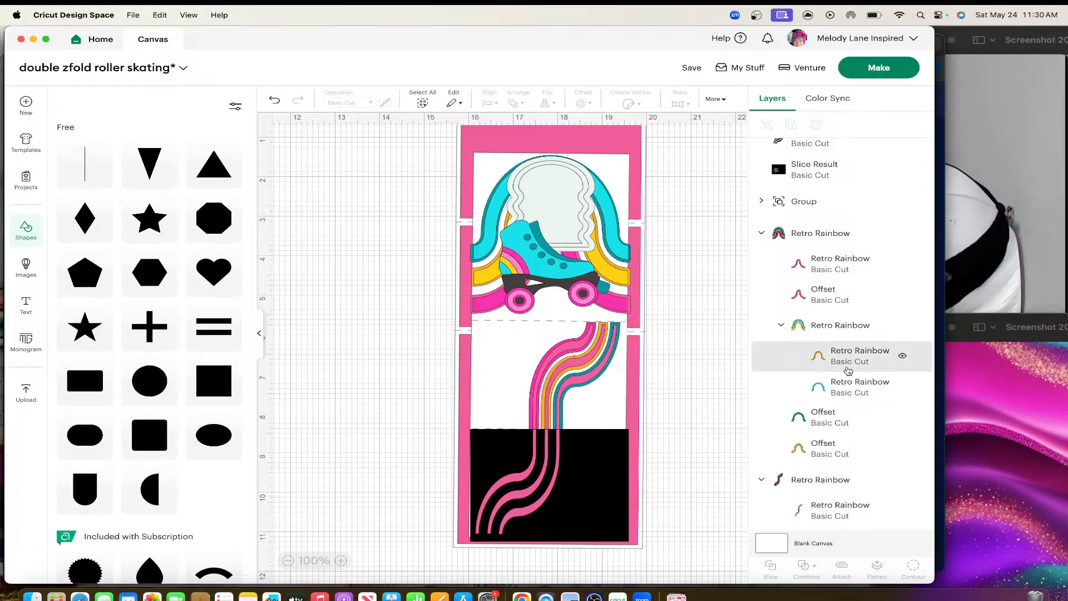
scroll(848, 371, "down", 4)
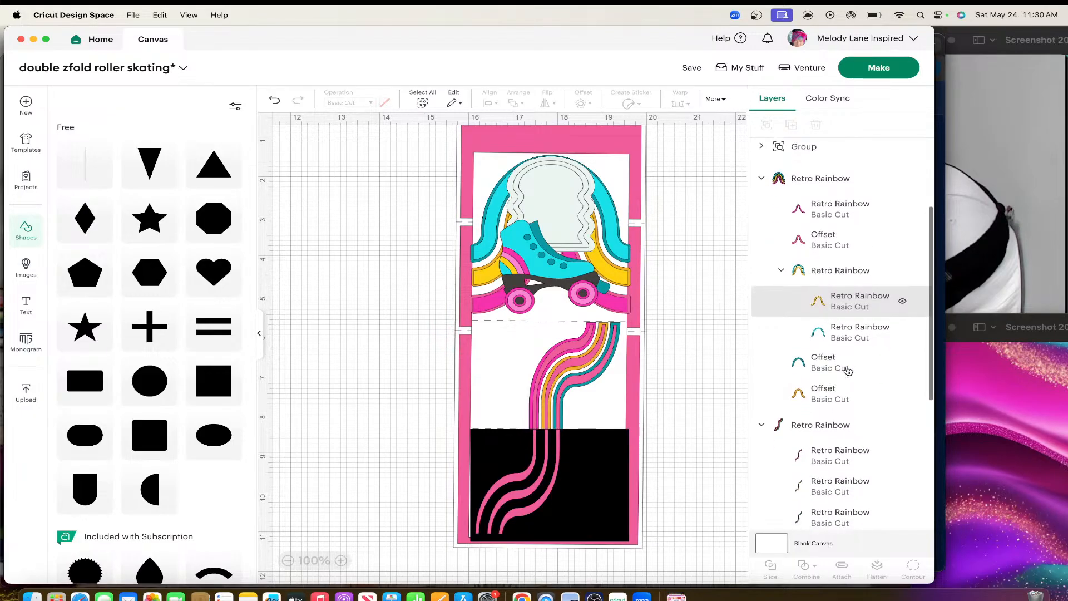
scroll(848, 371, "down", 1)
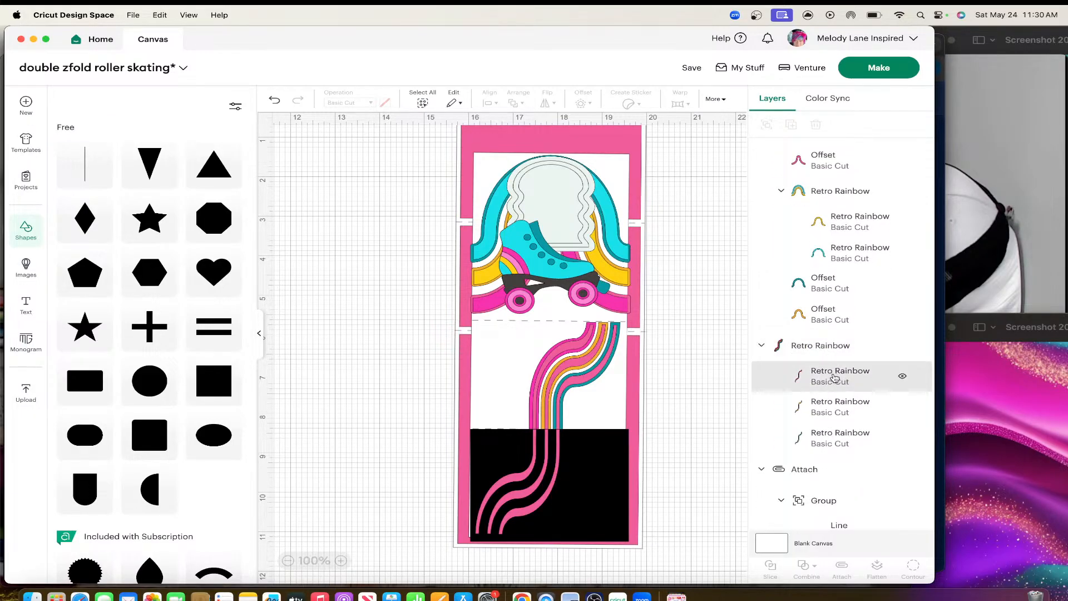
left_click(834, 377)
left_click(837, 408, "shift")
left_click(836, 439, "shift")
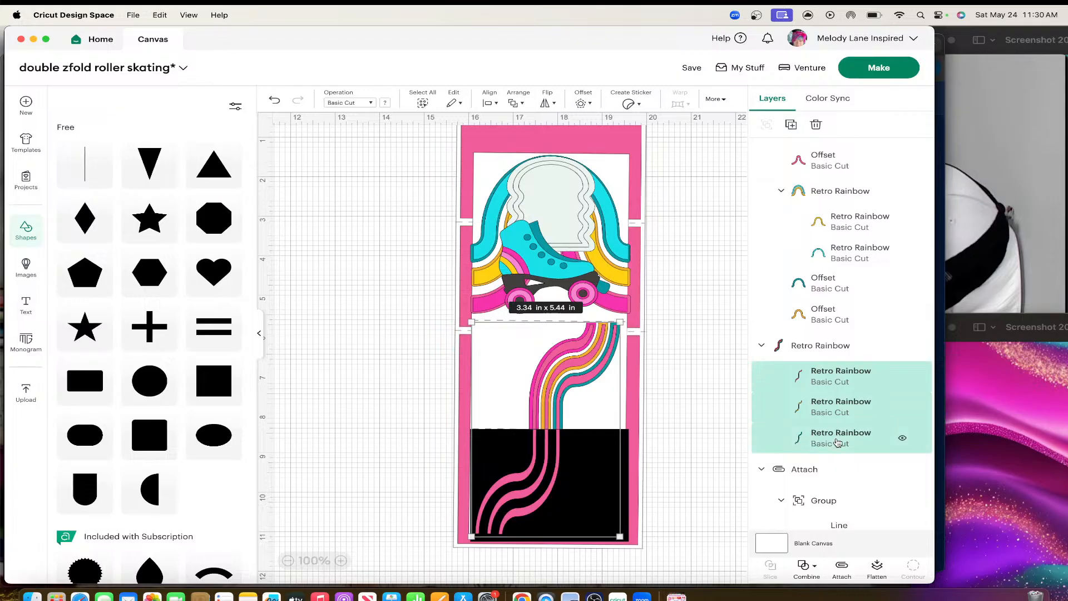
left_click(803, 564)
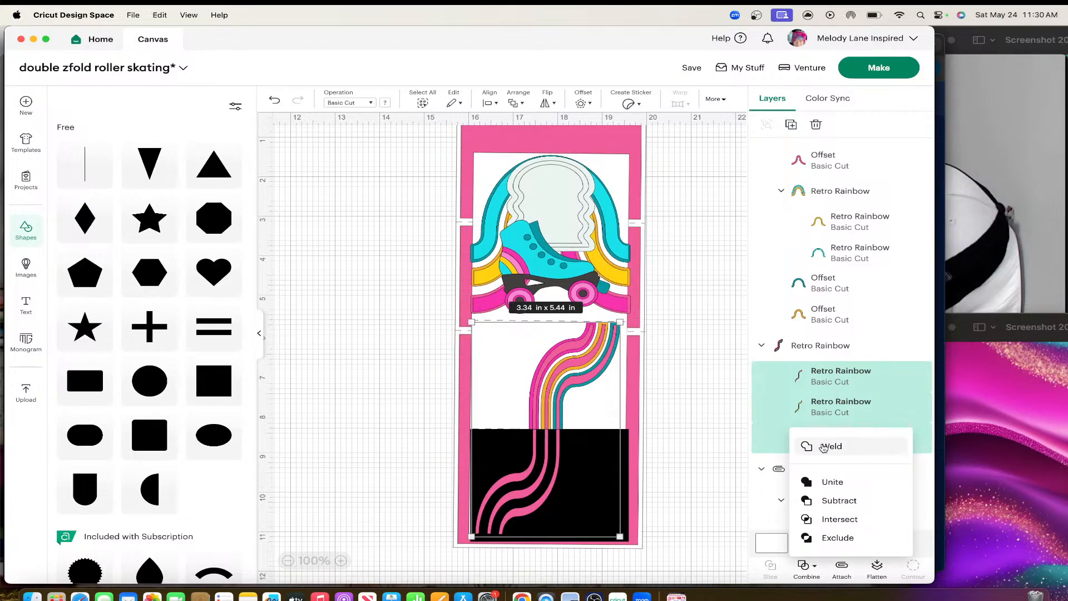
left_click(823, 445)
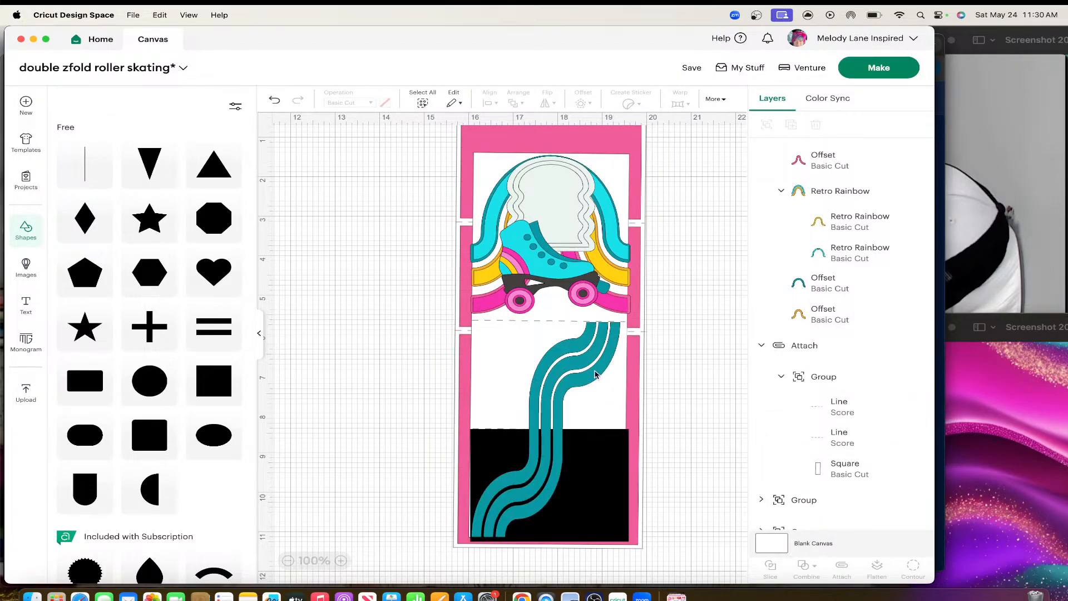
Try slicing the welded rainbow with the already cut black shape and move the teal result off the card.
left_click(544, 380)
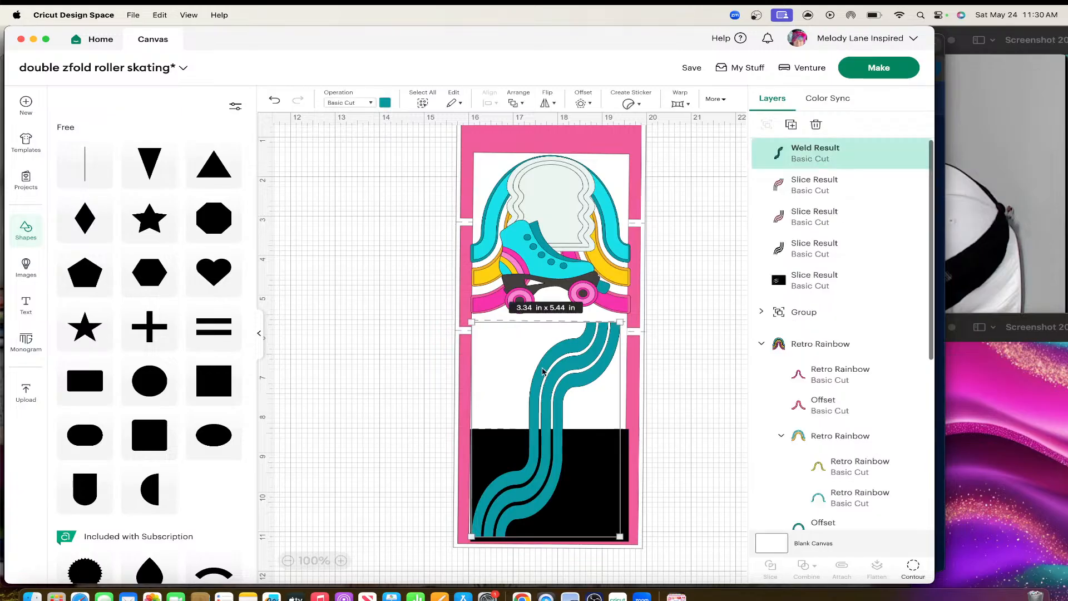
left_click(888, 286, "shift")
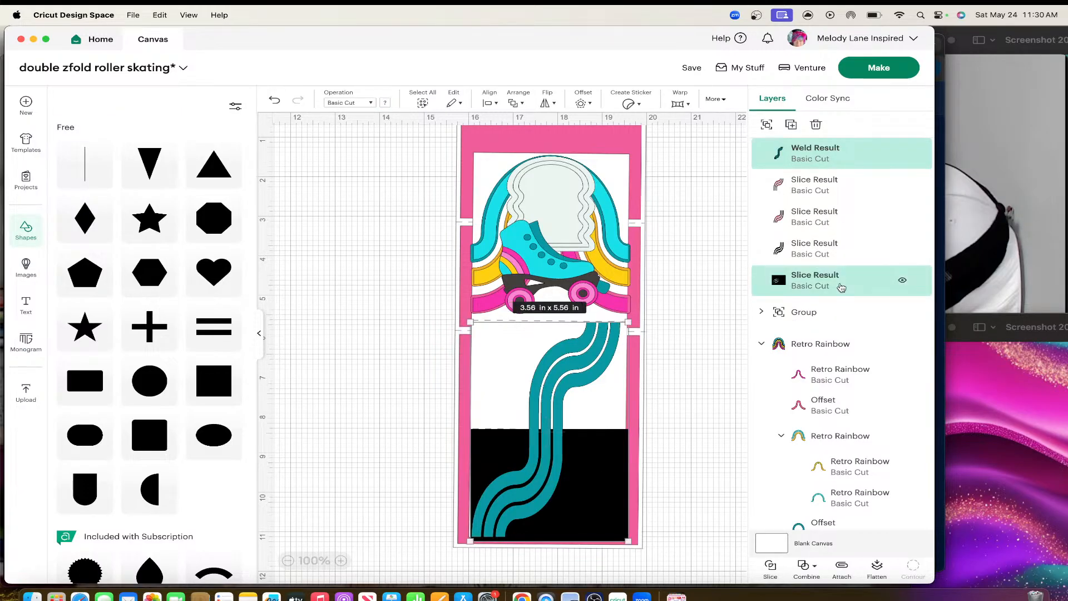
left_click(772, 566)
left_click_drag(614, 482, 406, 435)
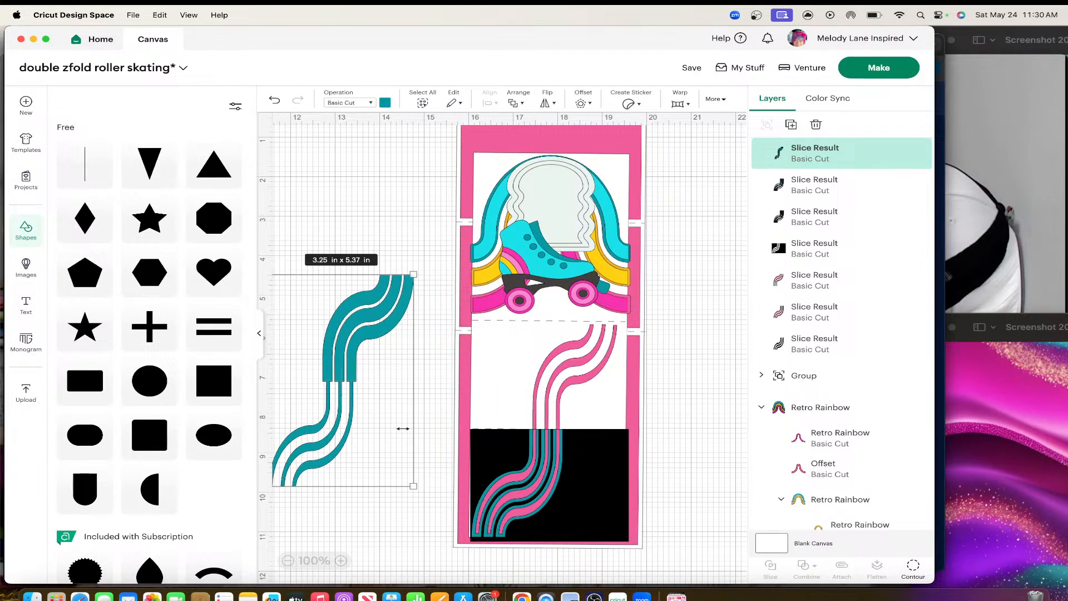
Undo the stretch of the teal slice piece and move it back over the card's two lower panels.
left_click_drag(403, 428, 498, 428)
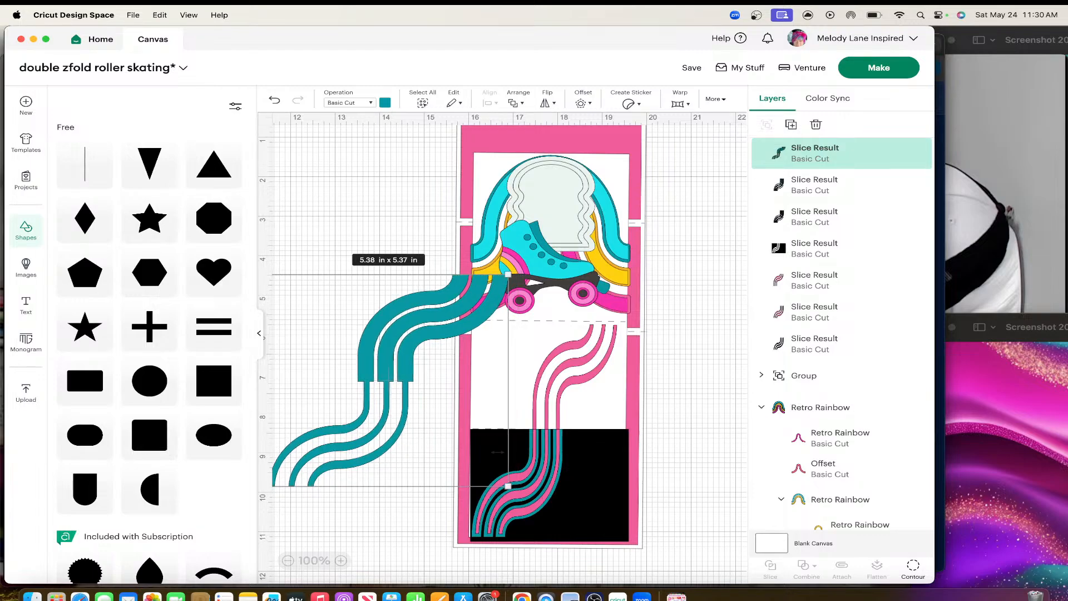
left_click(275, 98)
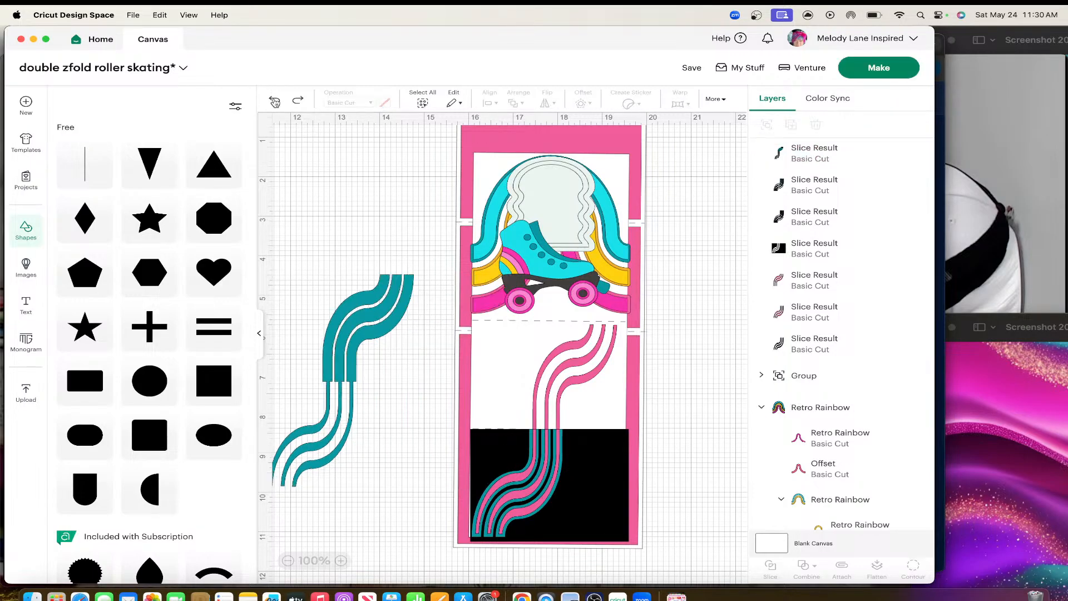
left_click_drag(356, 356, 560, 404)
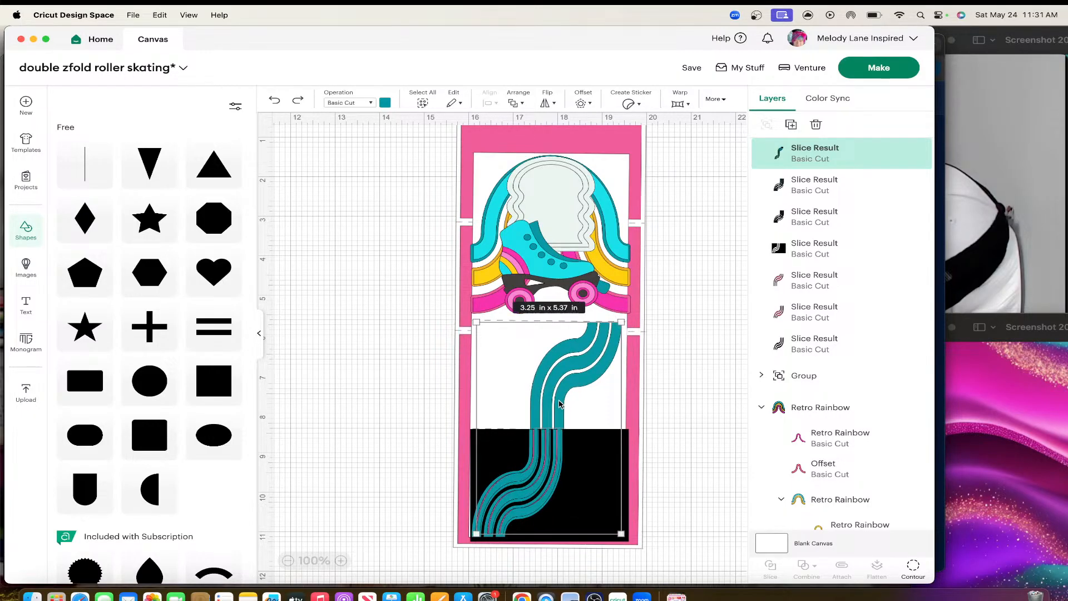
Undo the teal piece's move, the second slice and the weld of the Retro Rainbow layers.
left_click(276, 99)
left_click(276, 99)
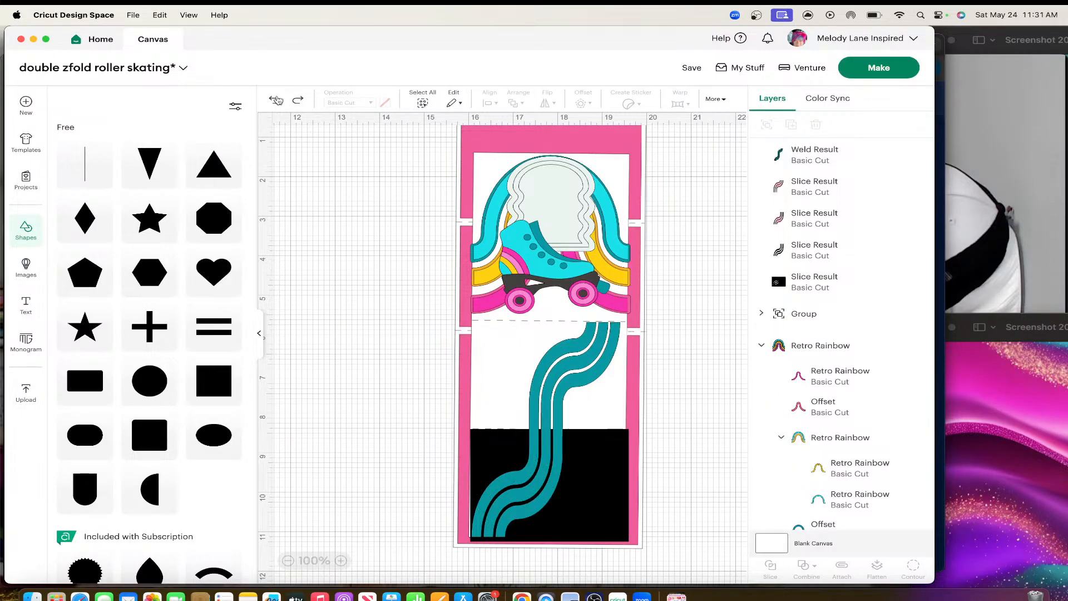
left_click(276, 99)
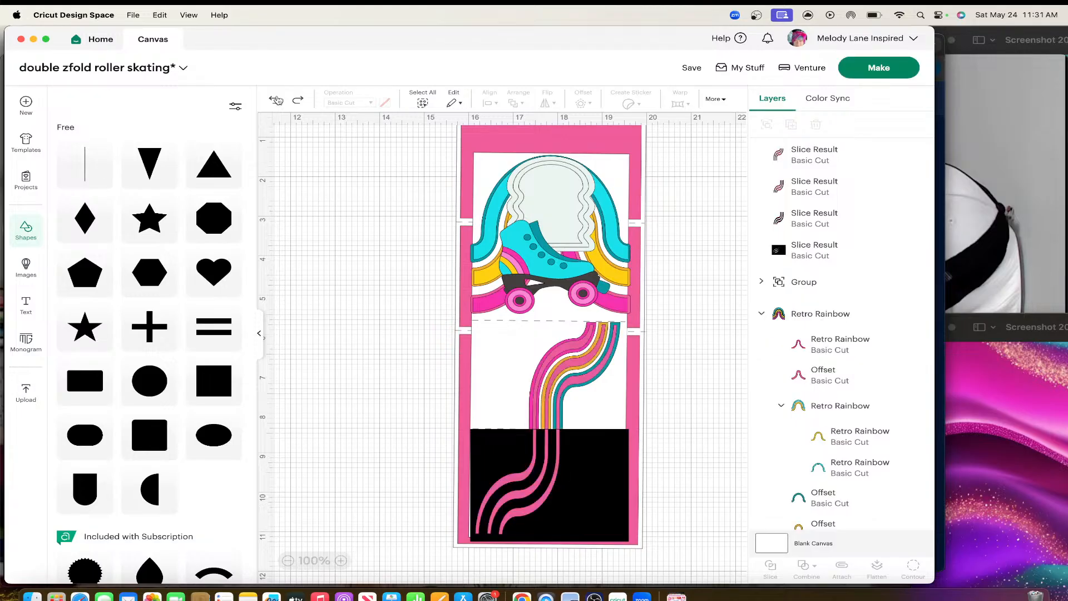
Move the cut black shape off the card onto the empty canvas beside it.
left_click_drag(593, 491, 361, 334)
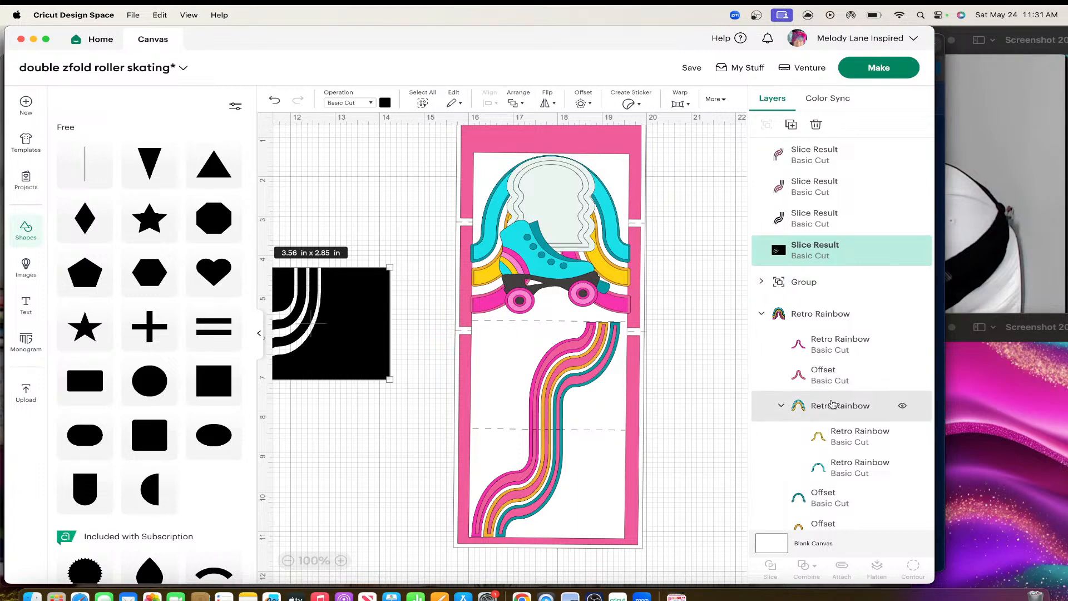
scroll(818, 406, "down", 4)
scroll(832, 404, "down", 2)
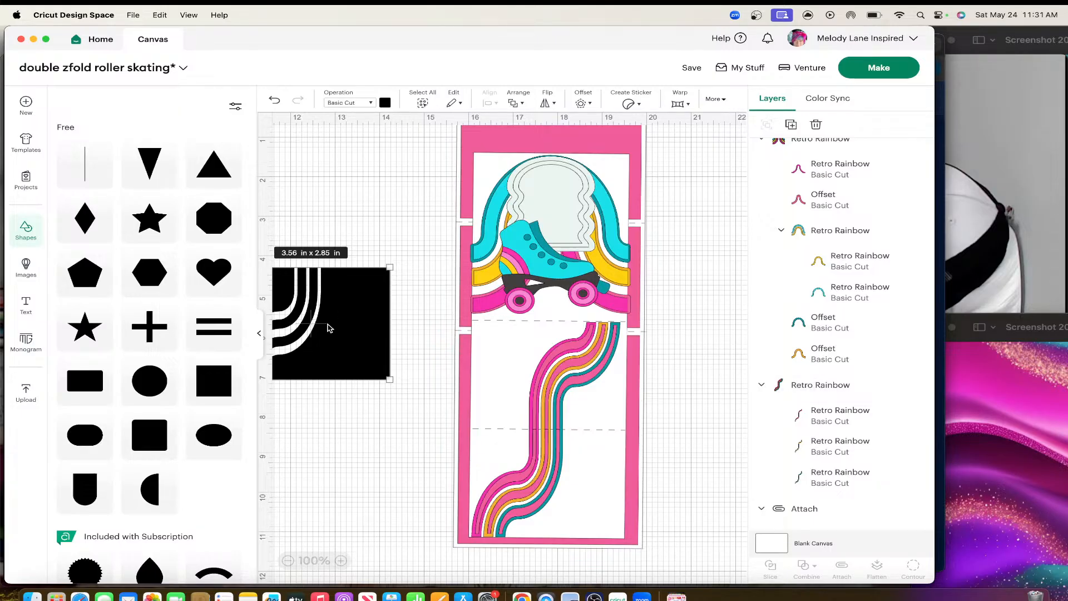
left_click_drag(328, 328, 352, 329)
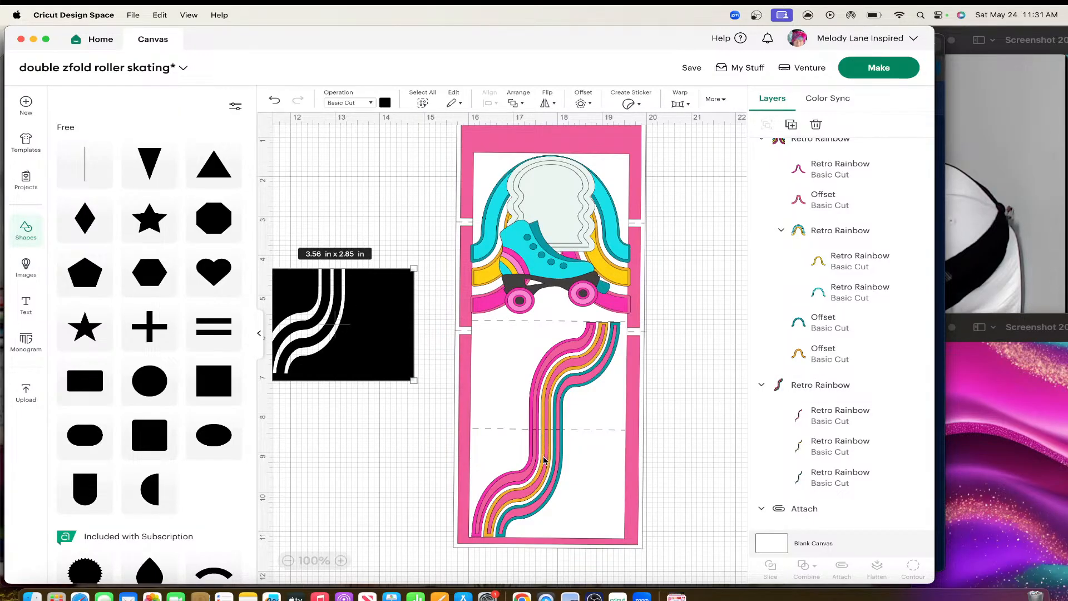
Move both pink slice results off the wavy rainbow and delete the overlapping slice piece left on the bottom panel.
left_click_drag(544, 460, 418, 466)
left_click_drag(517, 479, 499, 482)
key("Delete")
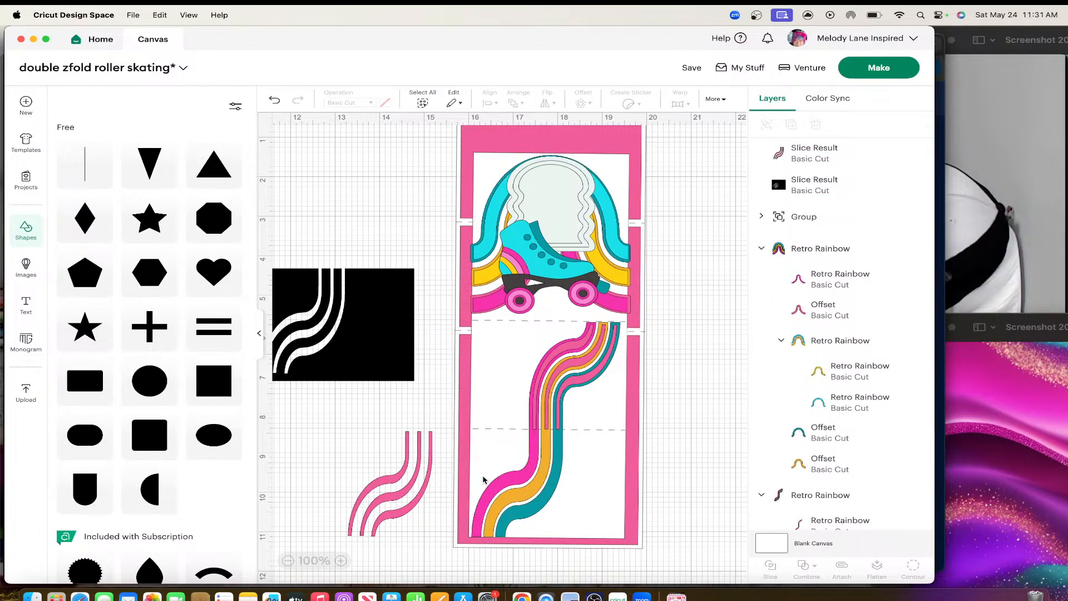
left_click(416, 479)
left_click_drag(564, 391, 429, 389)
Weld the pink, yellow and teal Retro Rainbow layers on the lower panels into a single shape.
left_click(548, 401)
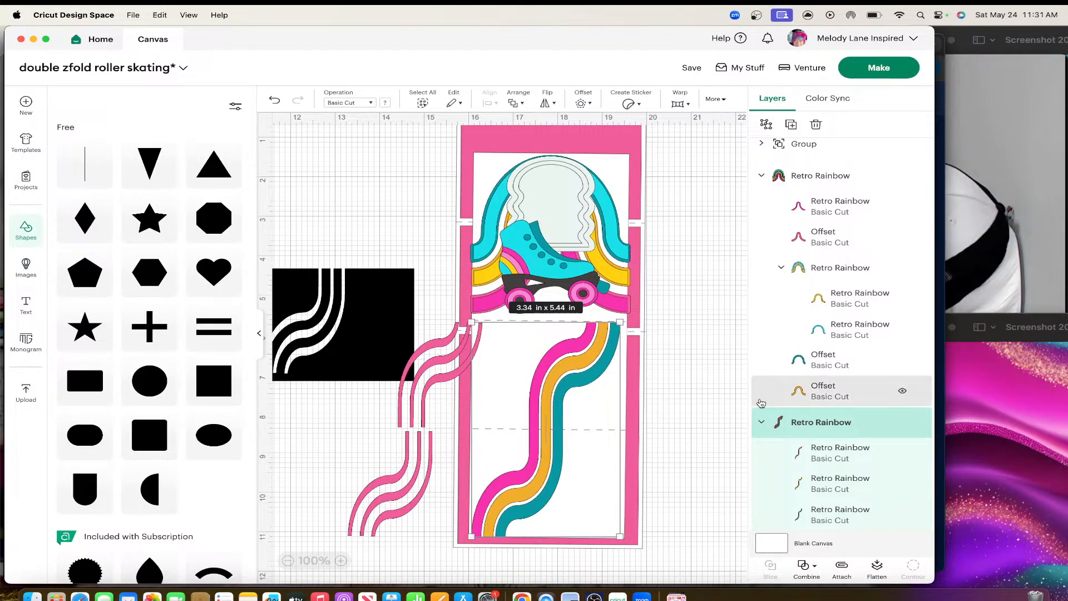
left_click(821, 455)
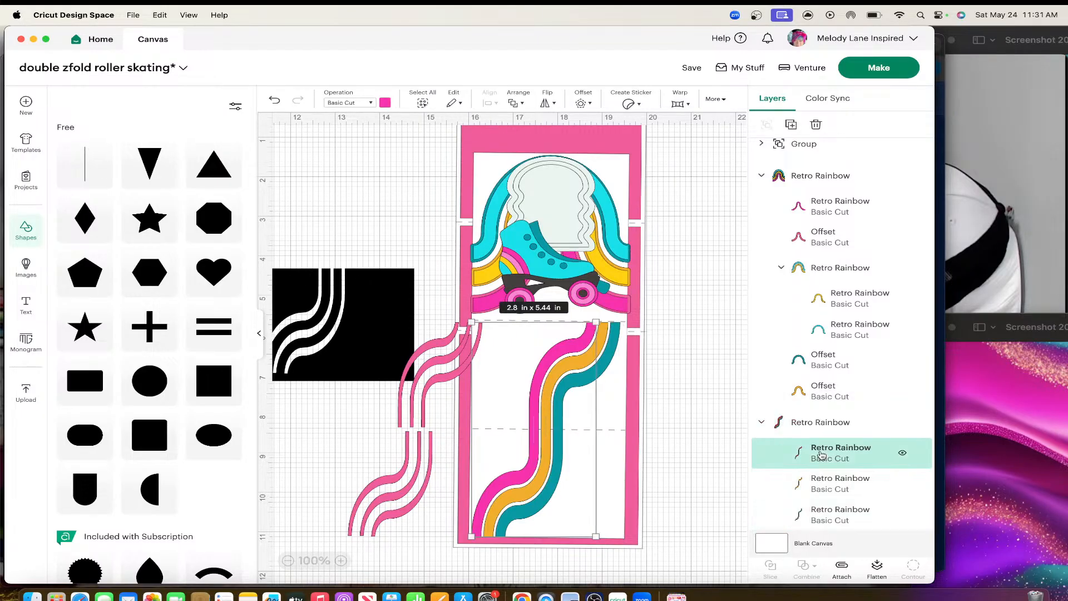
left_click(818, 477, "shift")
left_click(817, 512, "shift")
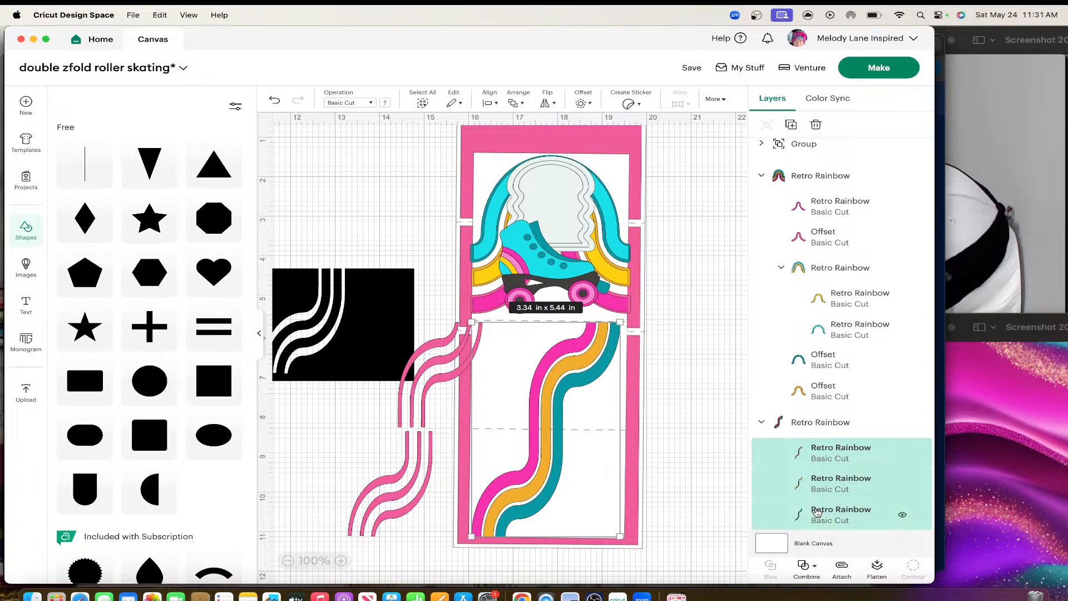
left_click(814, 571)
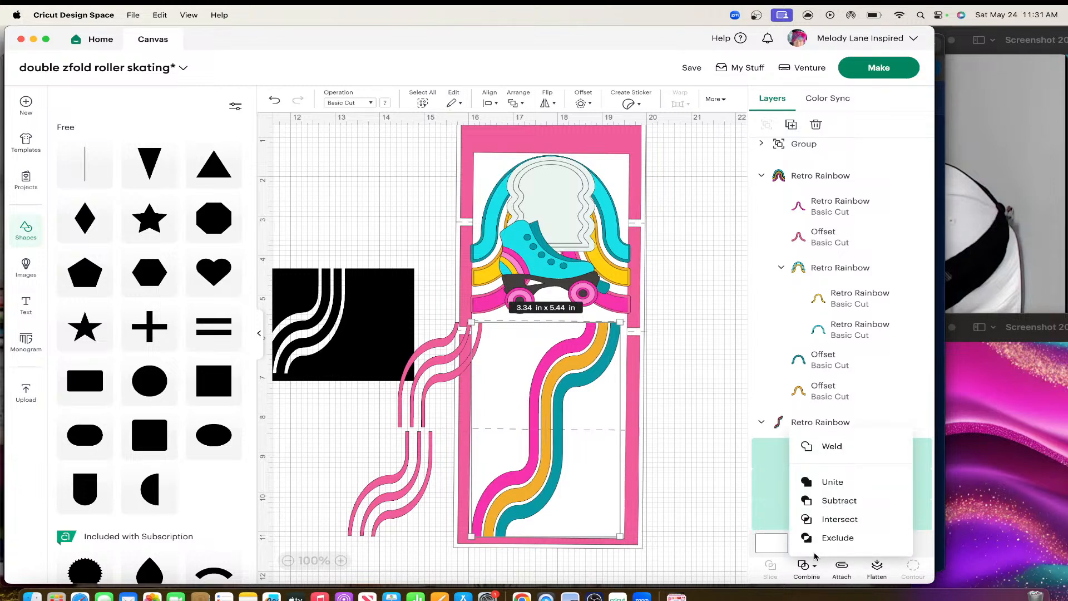
left_click(826, 451)
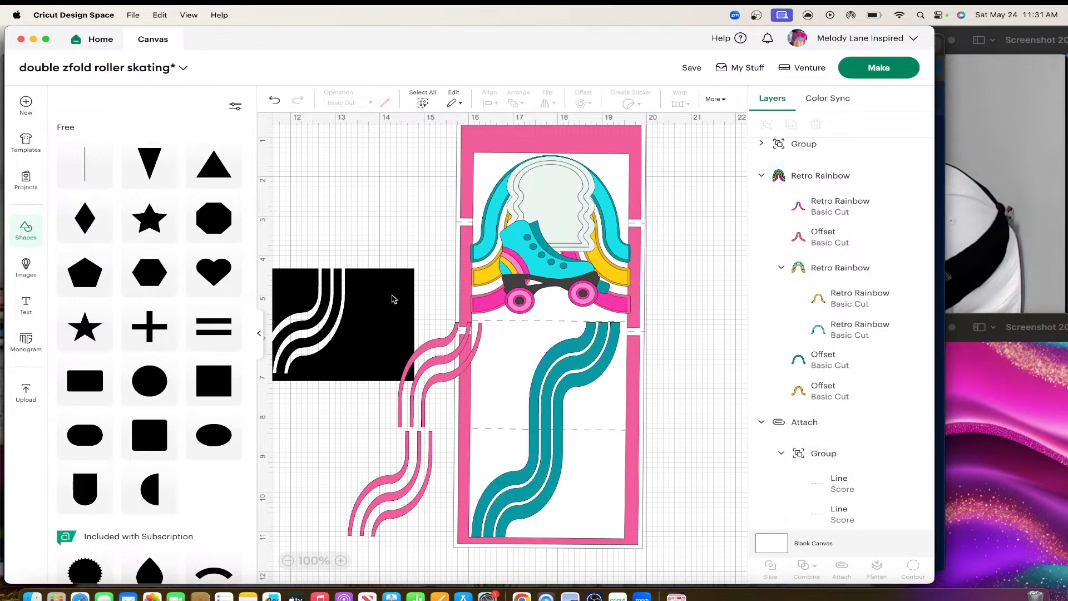
Replace the cut black shape with a new square, about 3.49 x 2.75 in, covering the card's bottom panel.
left_click_drag(370, 311, 393, 289)
key("Delete")
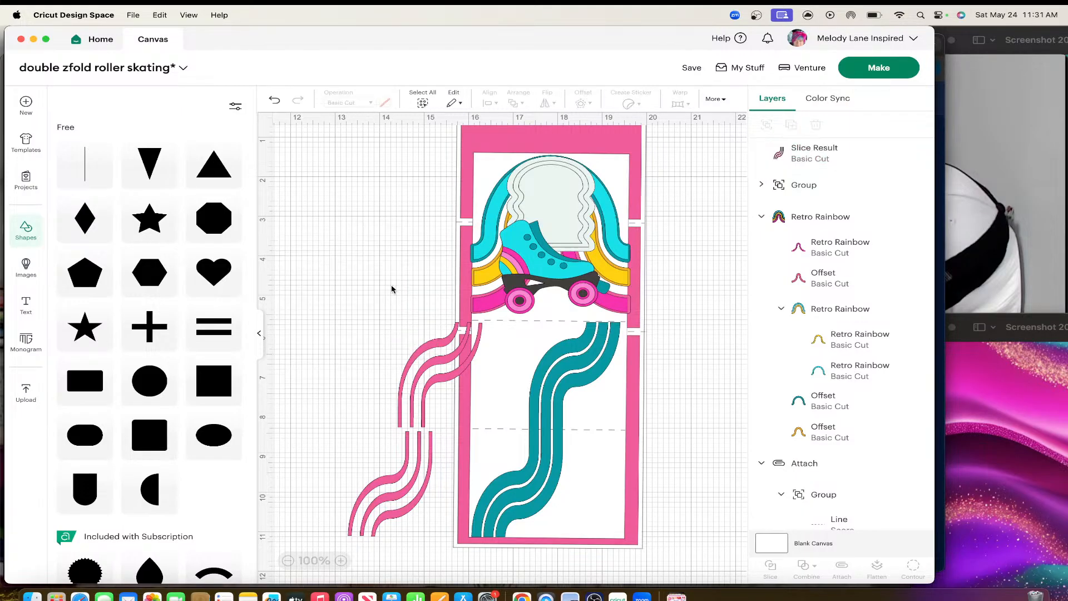
left_click(214, 377)
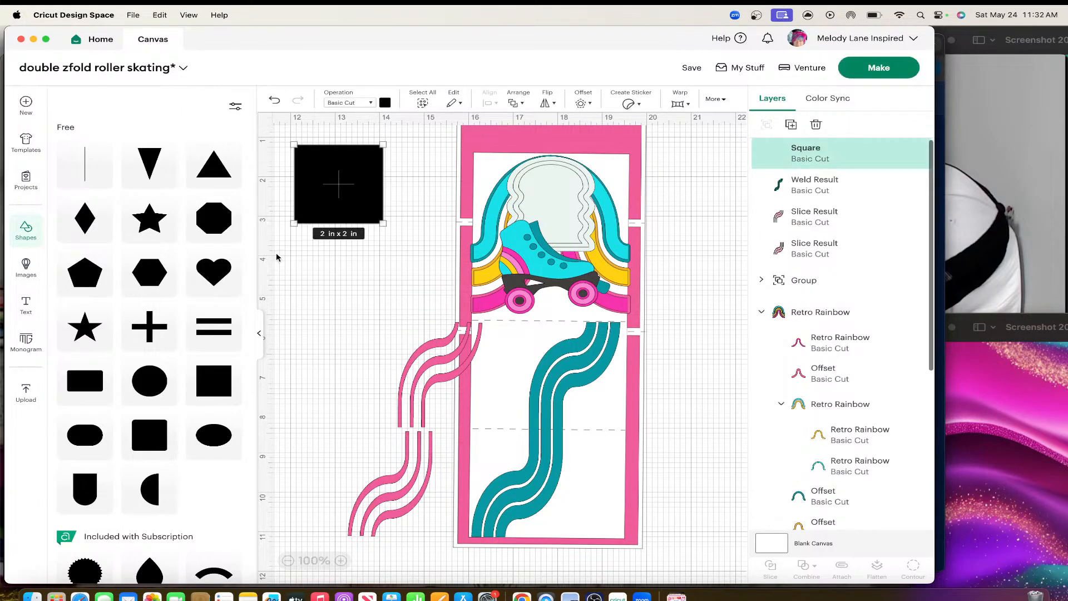
left_click_drag(339, 200, 625, 468)
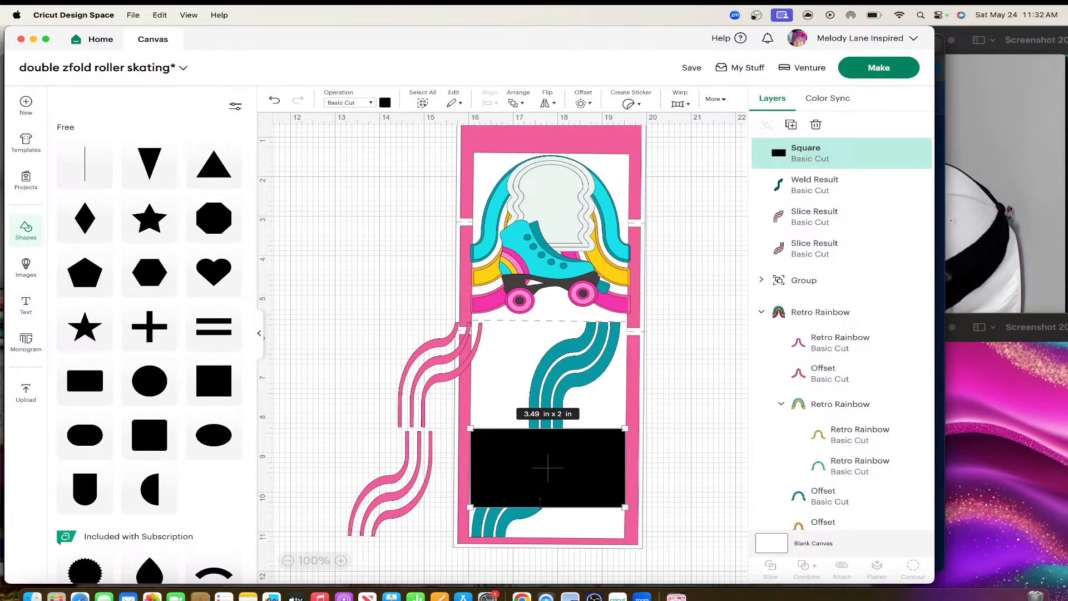
left_click_drag(541, 500, 531, 530)
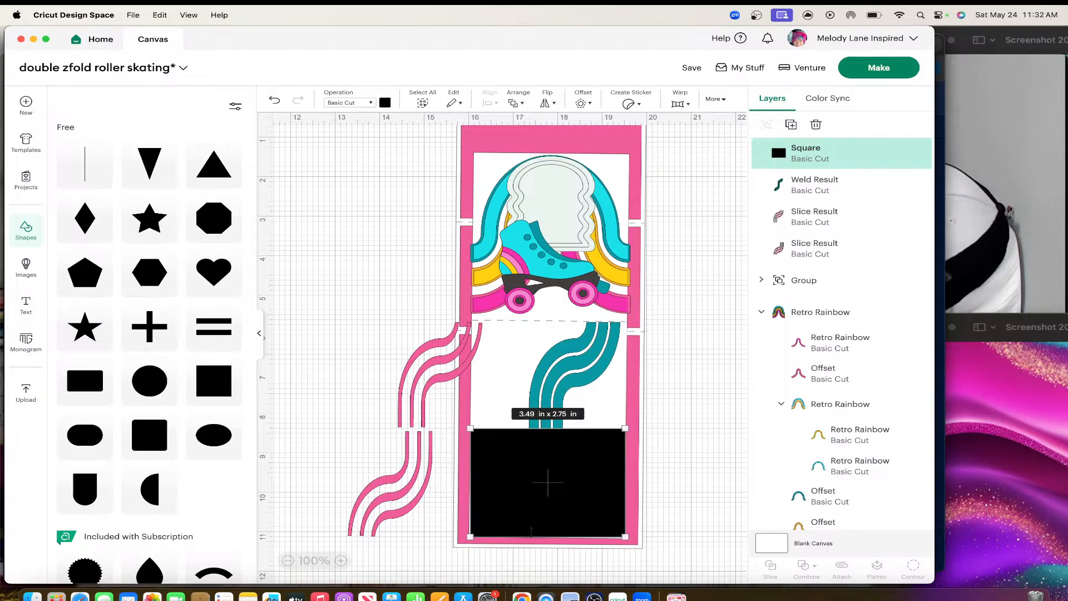
Resize the black square to about 3.52 x 2.79 in so it fully covers the card's bottom panel up to the fold line.
left_click_drag(472, 478, 471, 478)
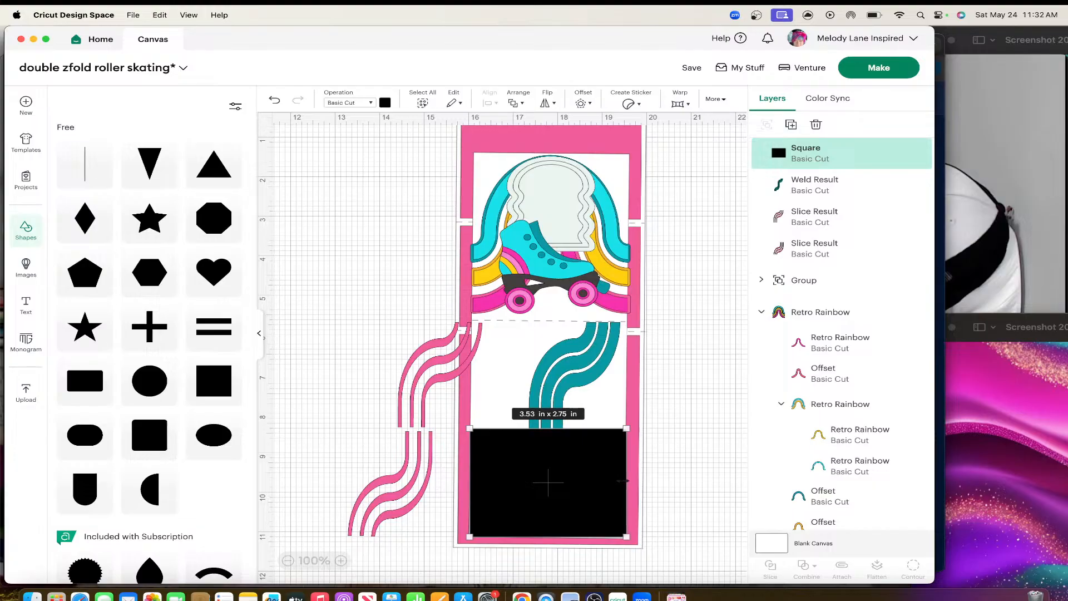
left_click_drag(622, 481, 622, 480)
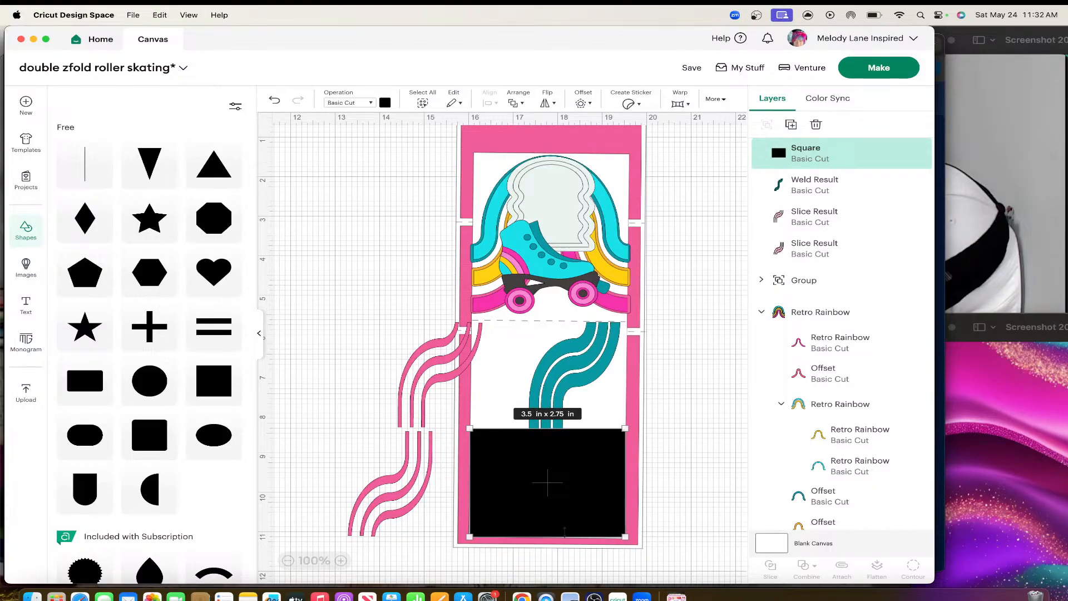
left_click_drag(565, 532, 564, 533)
left_click(341, 560)
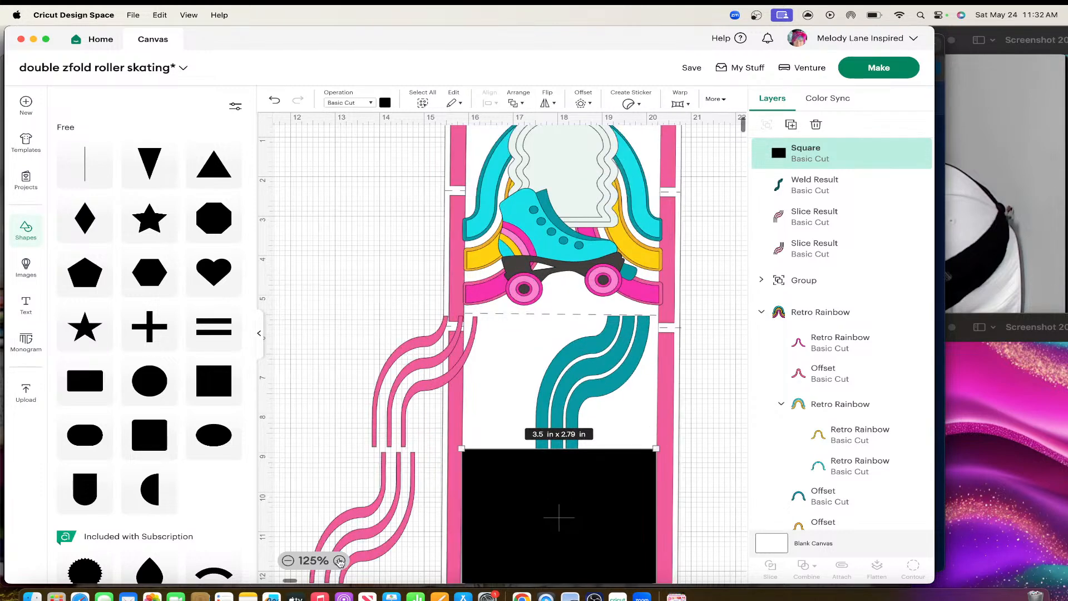
left_click(341, 561)
left_click(340, 560)
scroll(388, 406, "down", 5)
scroll(388, 406, "right", 8)
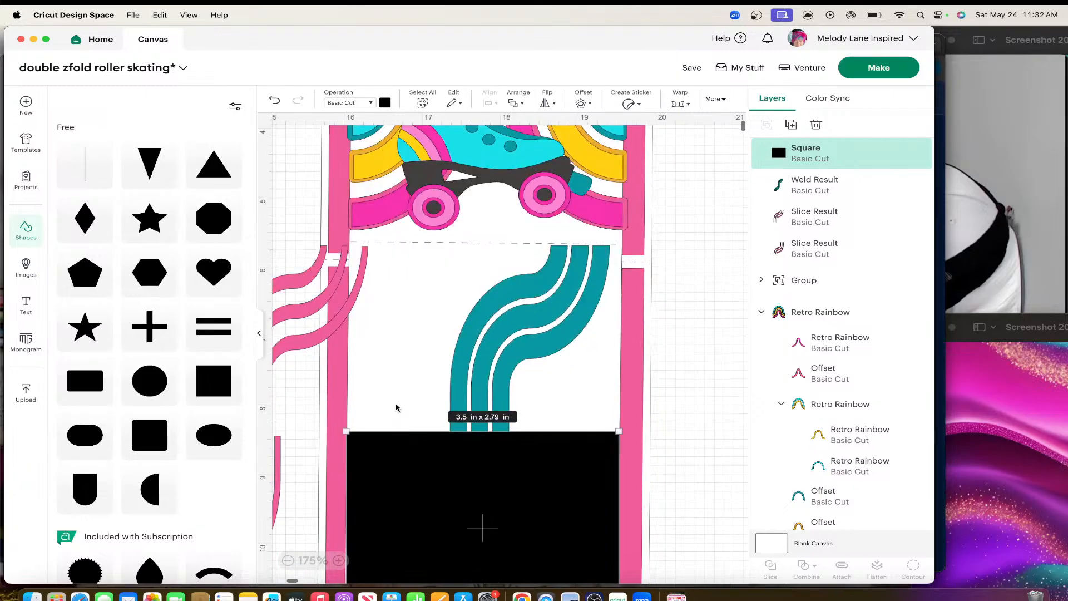
left_click_drag(444, 474, 444, 472)
scroll(444, 472, "down", 8)
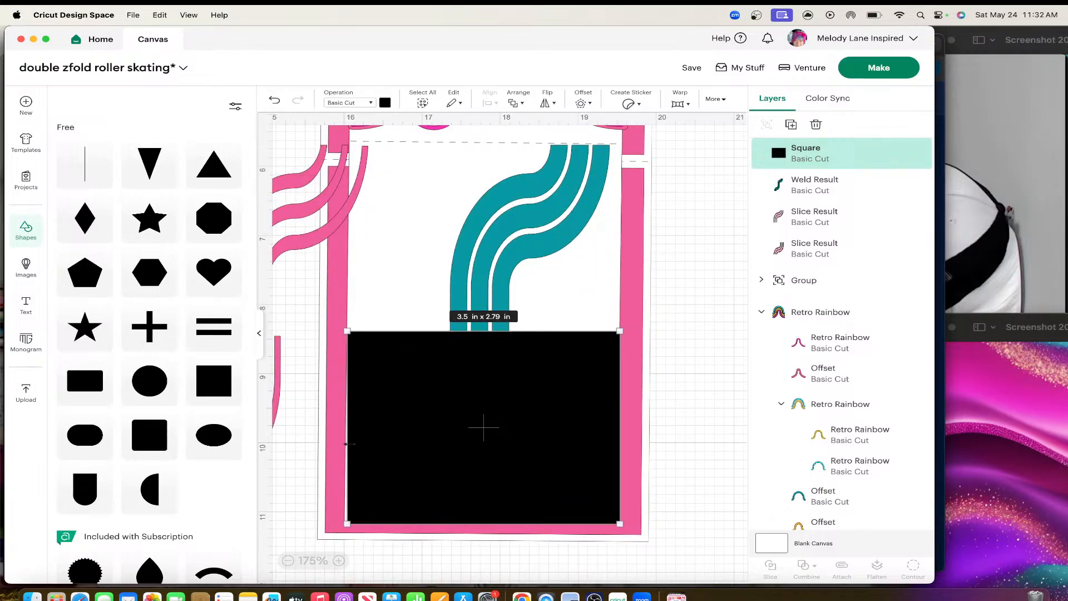
left_click_drag(346, 443, 344, 443)
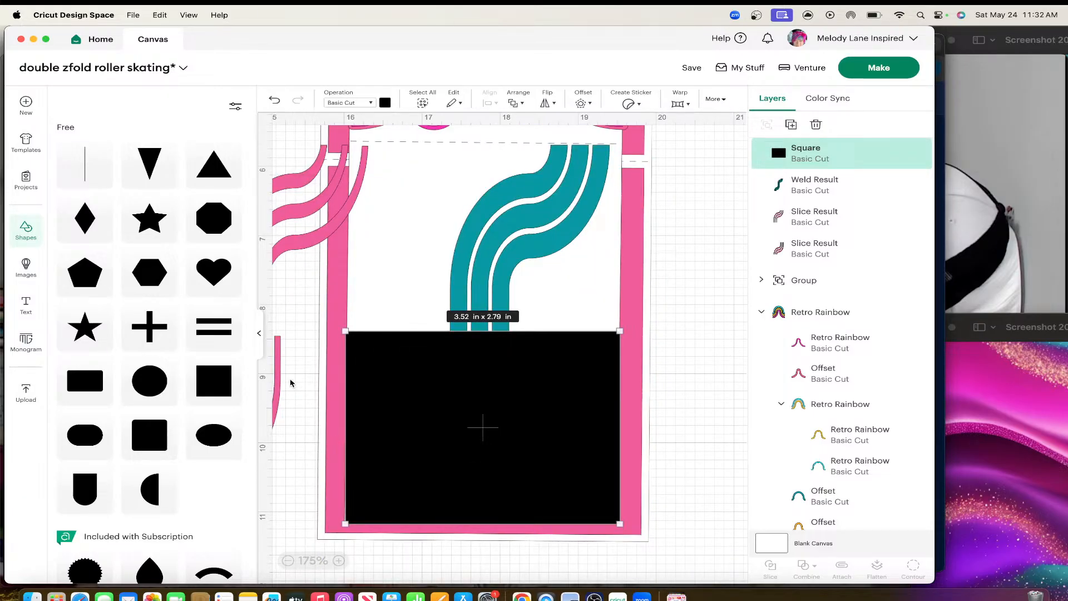
Slice the welded teal wavy rainbow with the black square at the lower fold line.
left_click(259, 334)
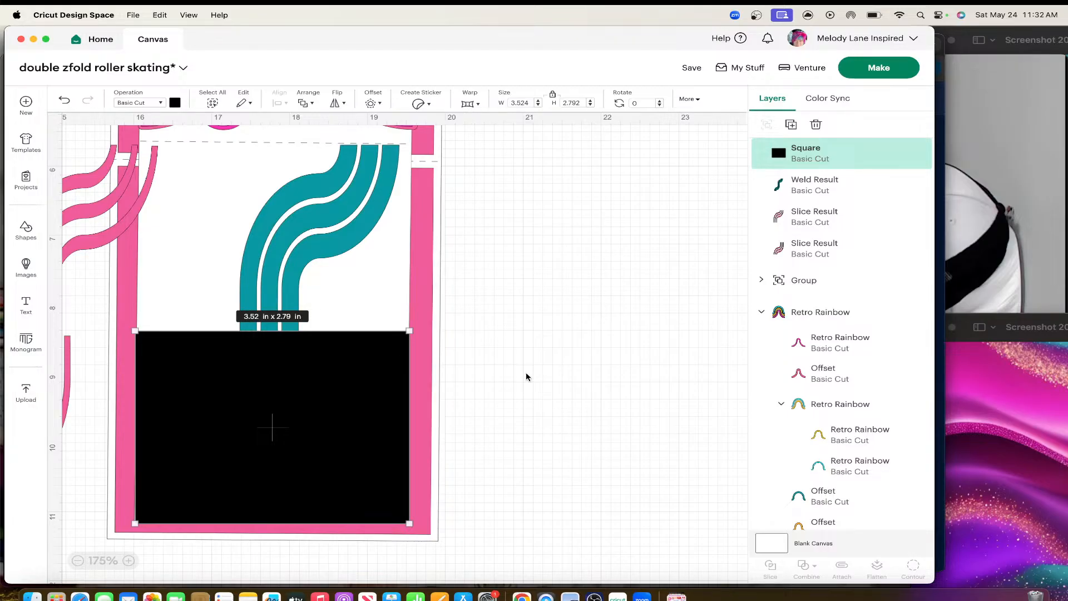
scroll(527, 377, "up", 4)
scroll(520, 377, "left", 3)
left_click(405, 308)
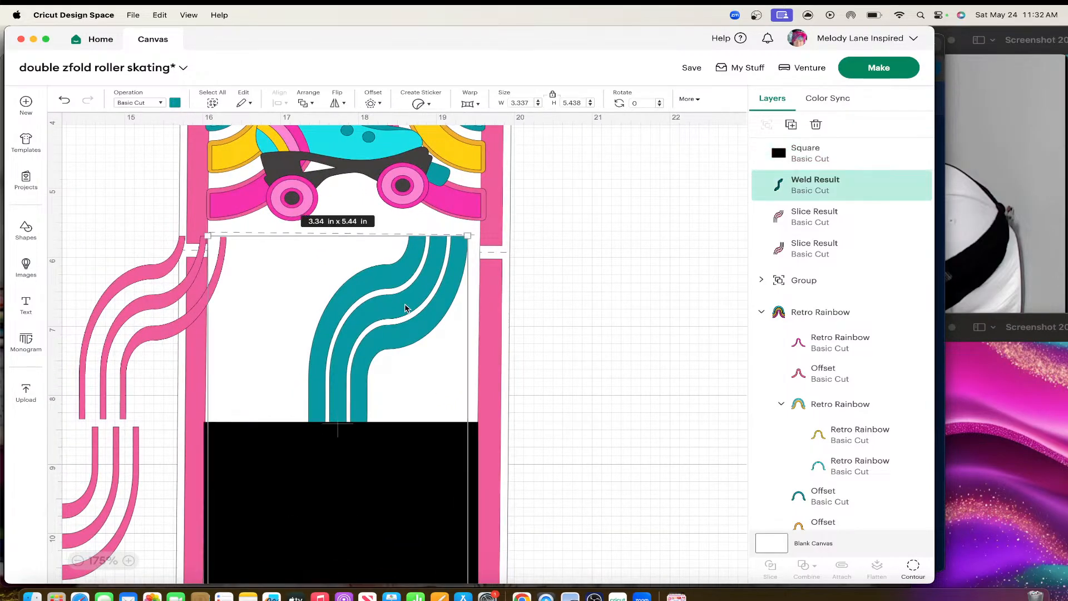
left_click(823, 153, "shift")
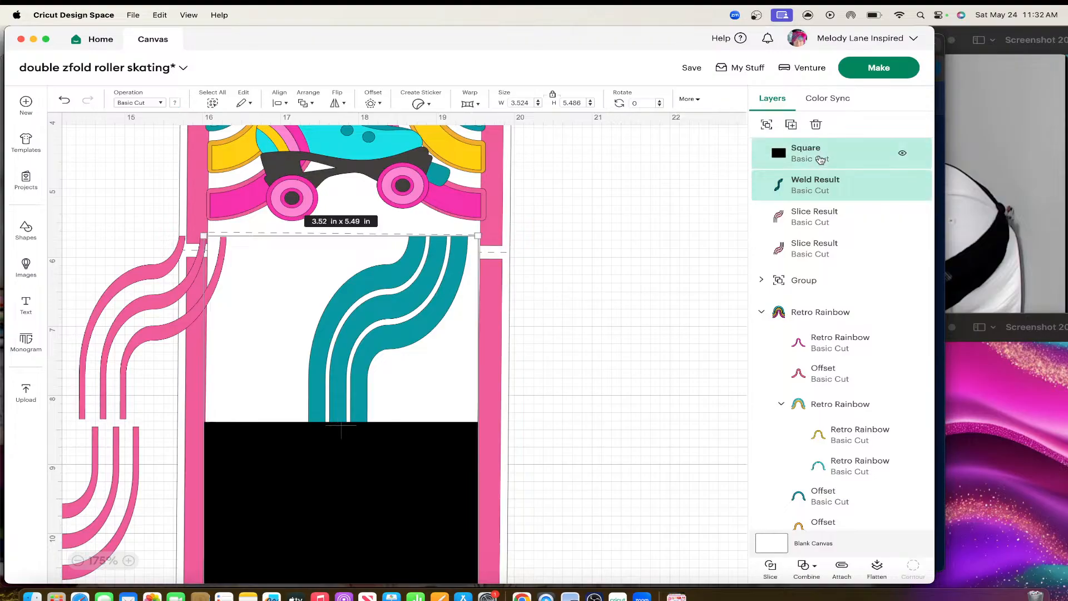
left_click(770, 567)
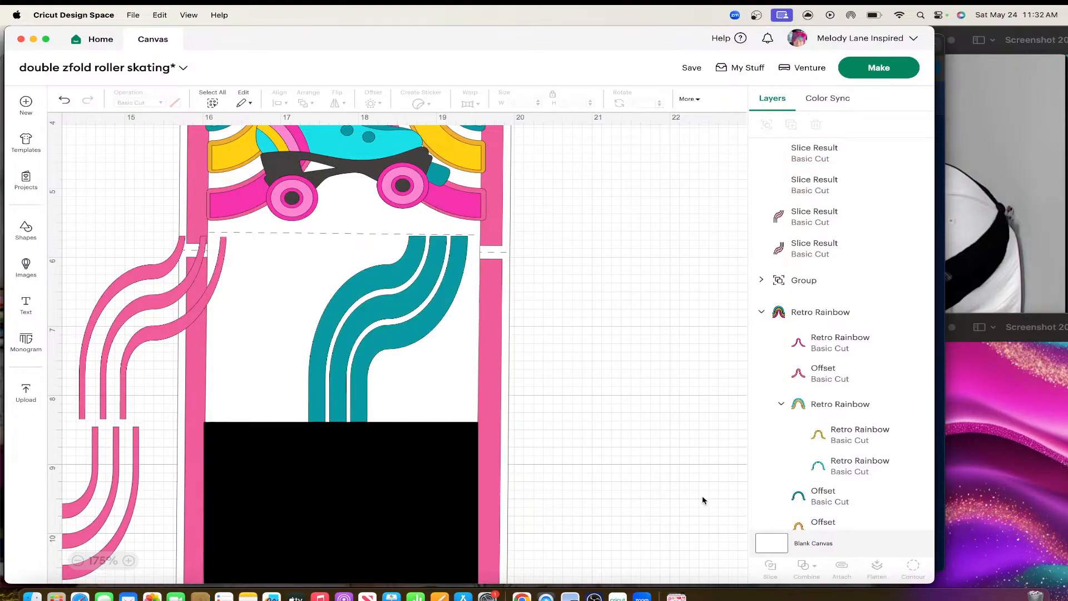
Delete the leftover black square and the black overlapping slice piece from the bottom panel.
left_click_drag(387, 470, 638, 459)
key("Delete")
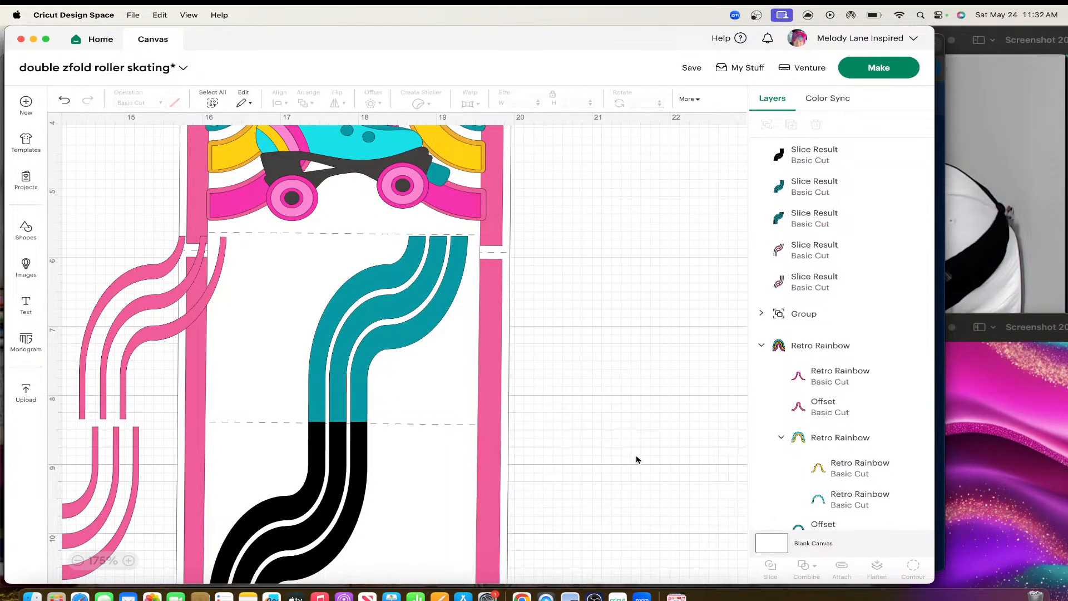
left_click_drag(330, 522, 370, 520)
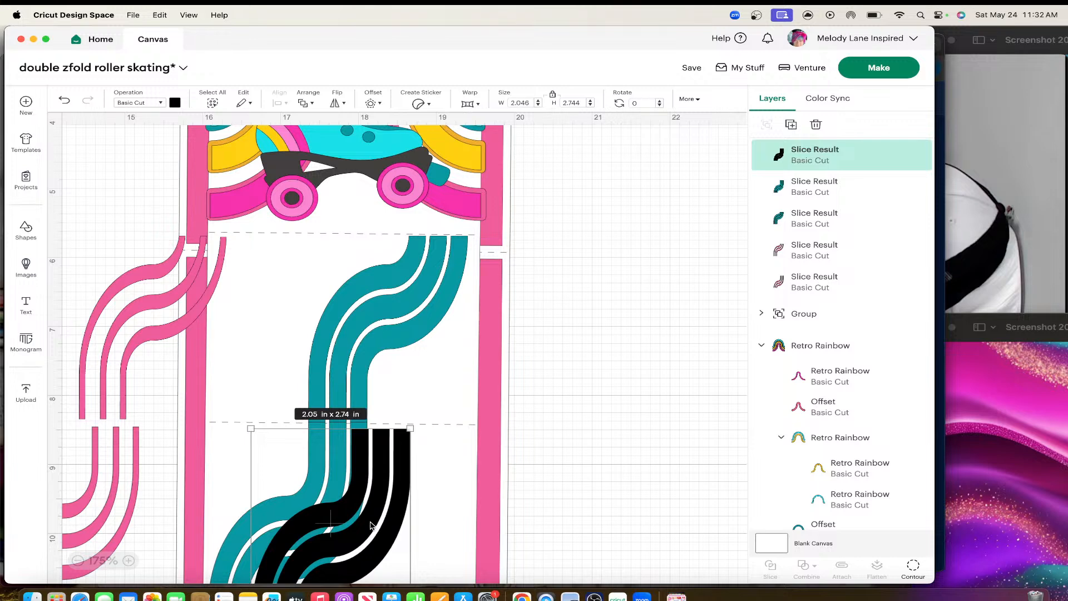
key("Delete")
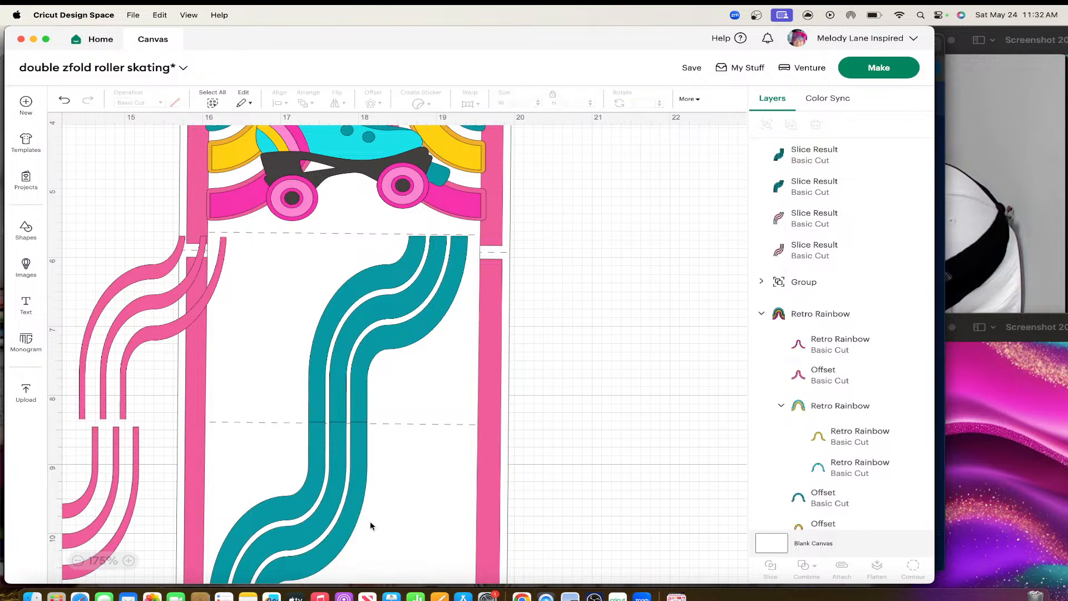
Move the upper pink slice result farther from the card onto the empty canvas.
left_click(78, 561)
left_click(78, 561)
left_click(79, 561)
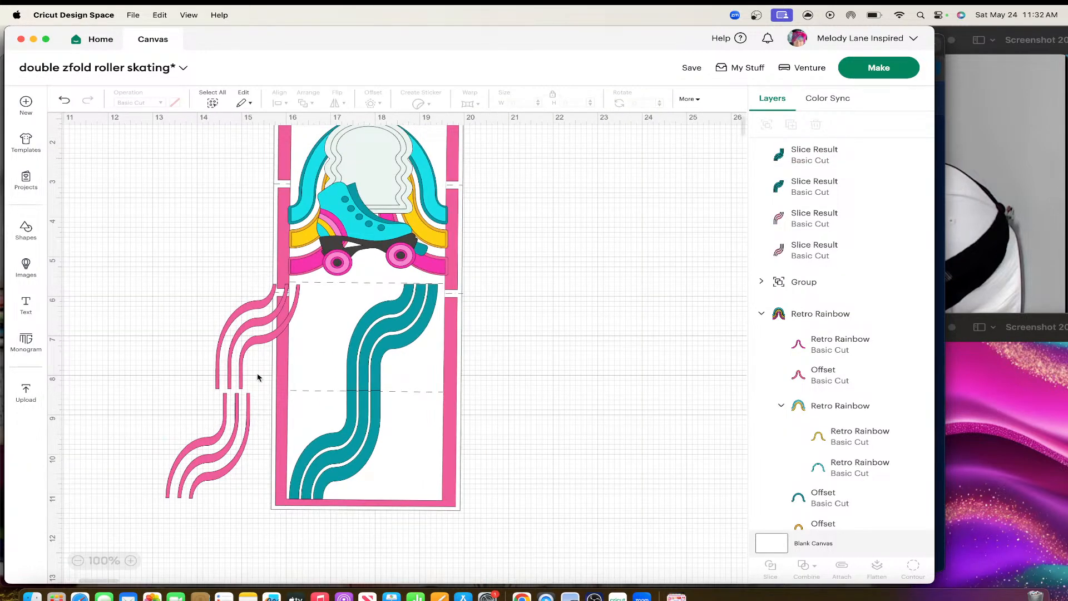
mouse_move(246, 354)
left_mouse_down()
mouse_move(366, 356)
mouse_move(205, 355)
left_mouse_up()
Hide the middle and right stripe contours of the middle panel's teal slice result, keeping only the left stripe.
left_click(383, 337)
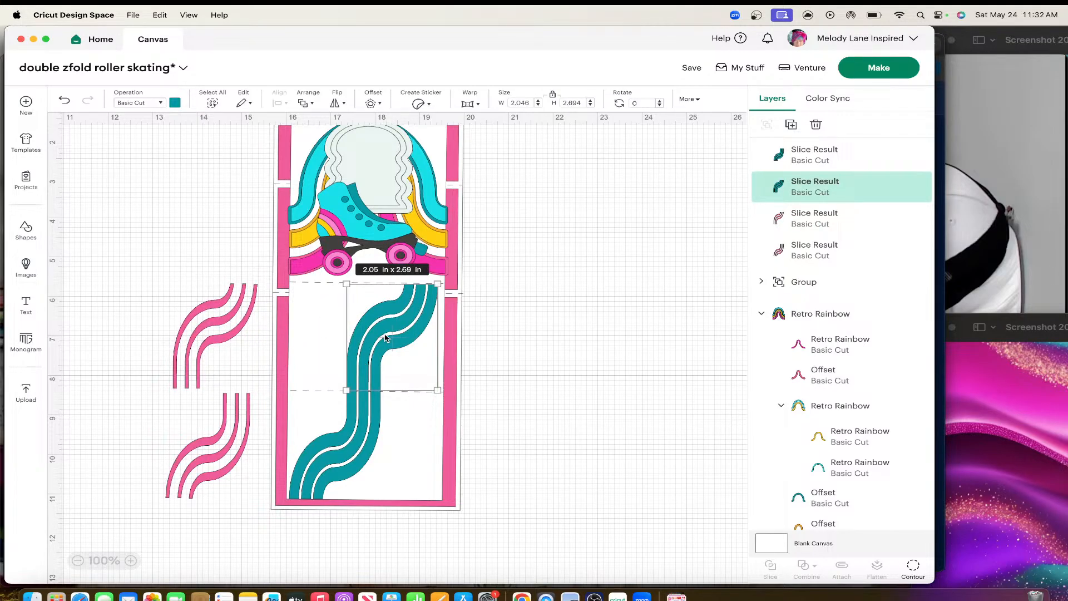
left_click(913, 566)
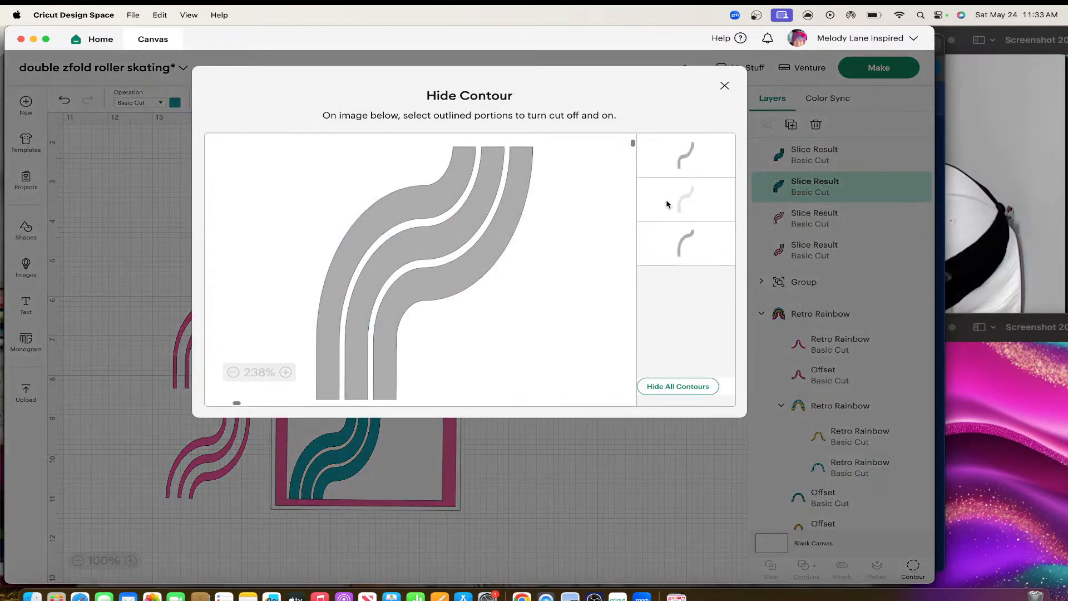
left_click(434, 240)
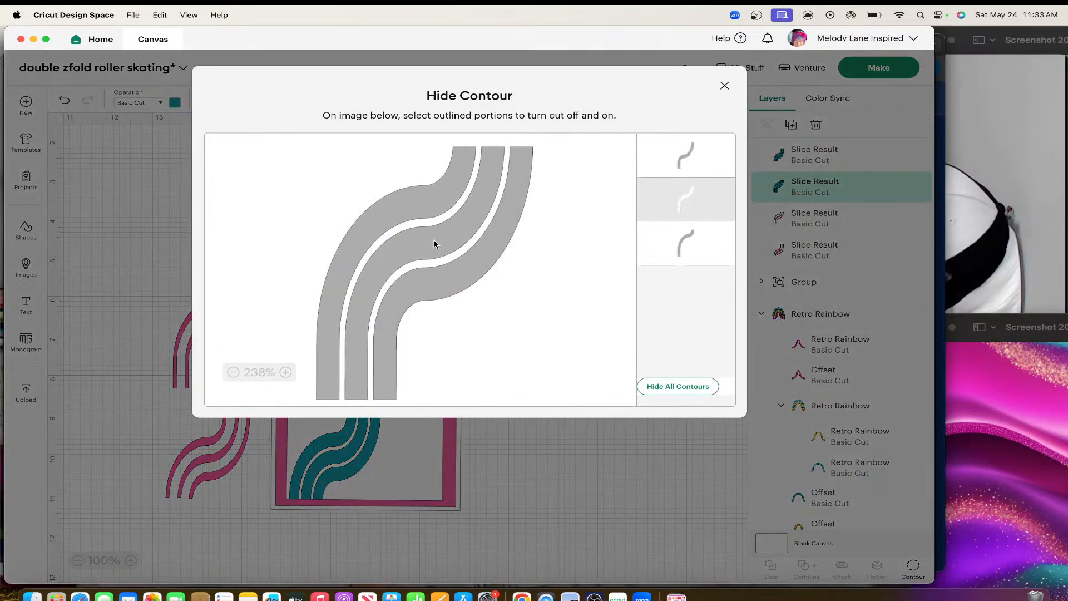
left_click(454, 275)
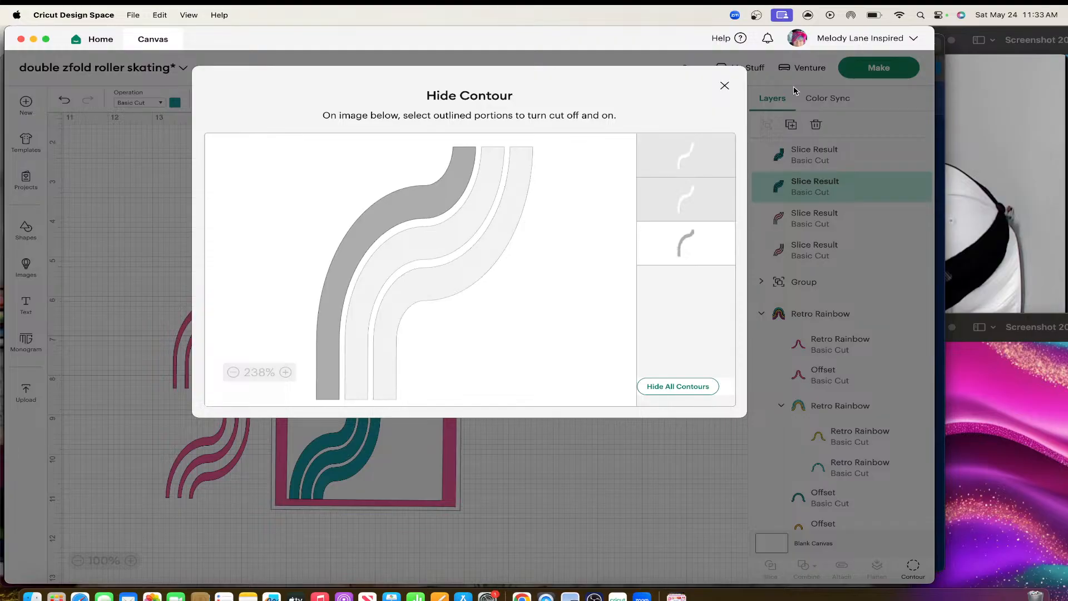
left_click(725, 87)
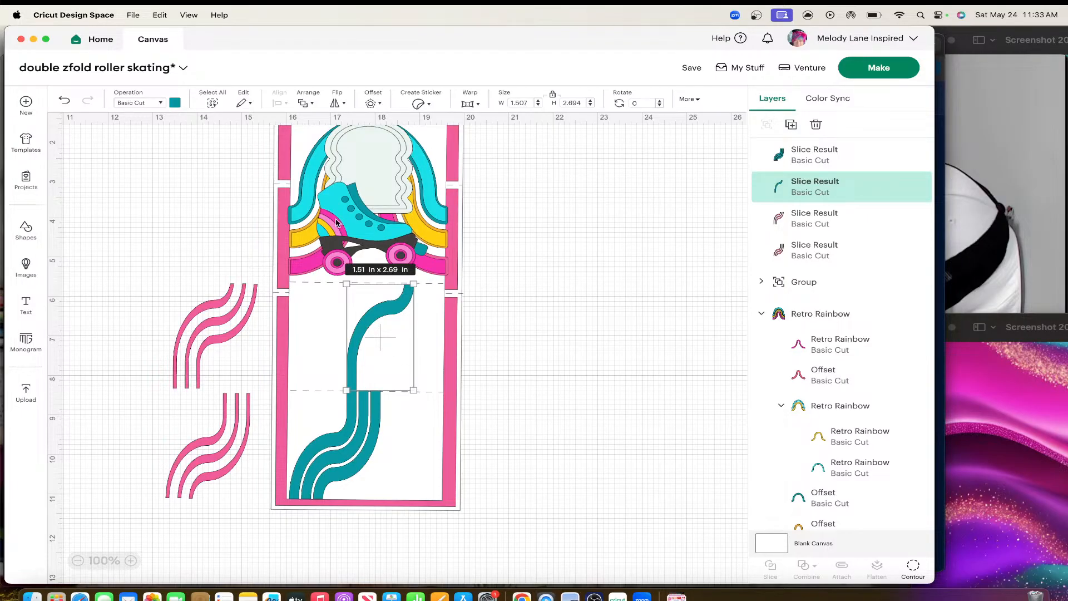
left_click(174, 103)
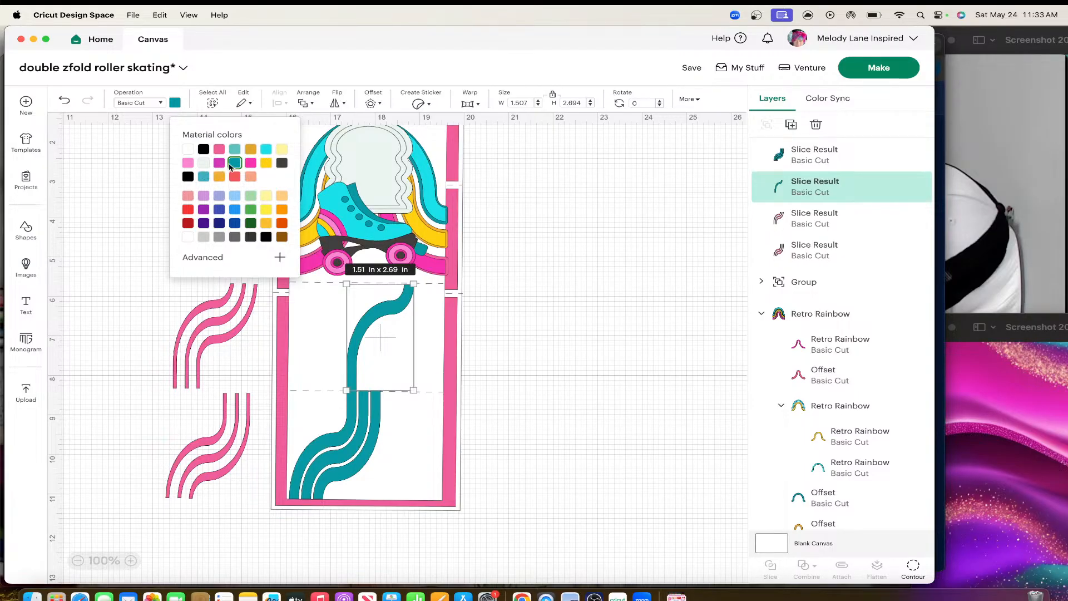
left_click(248, 356)
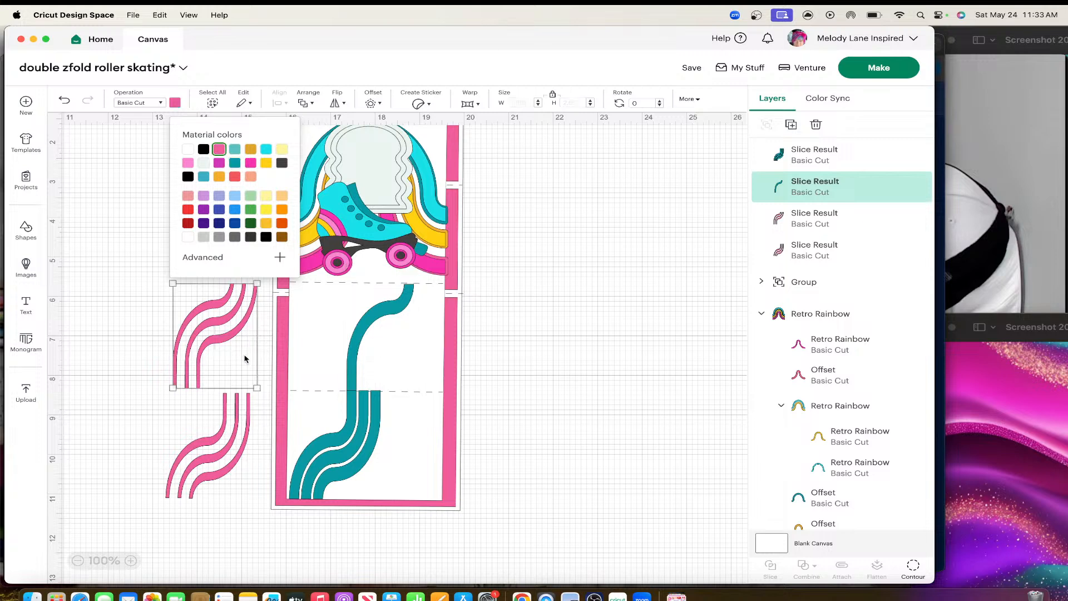
Duplicate the single teal stripe and change the copy's contours so only the middle stripe remains.
left_click(377, 341)
key("super+c")
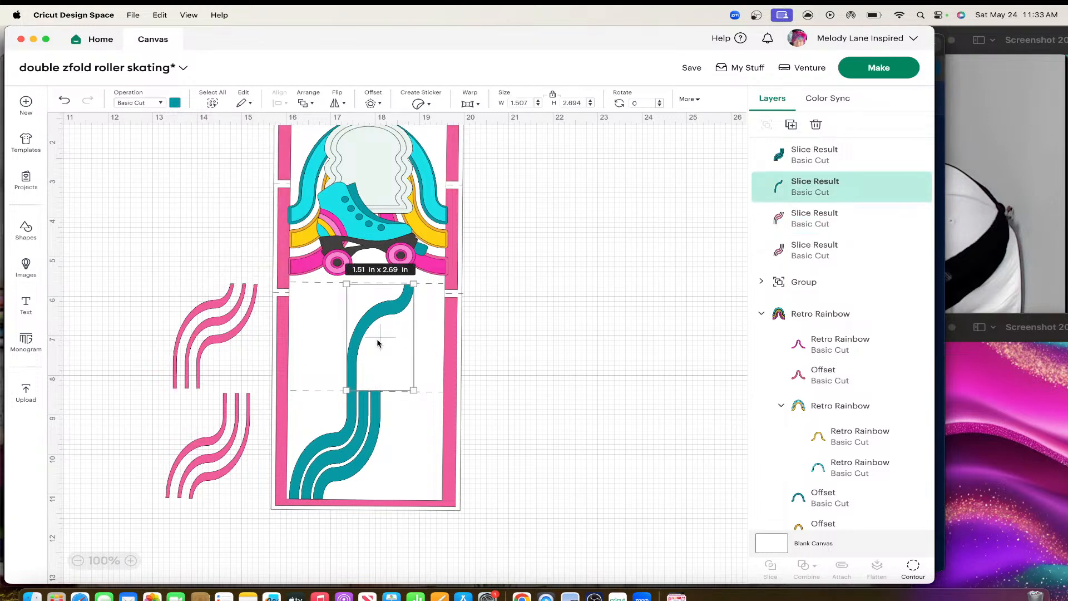
key("super+v")
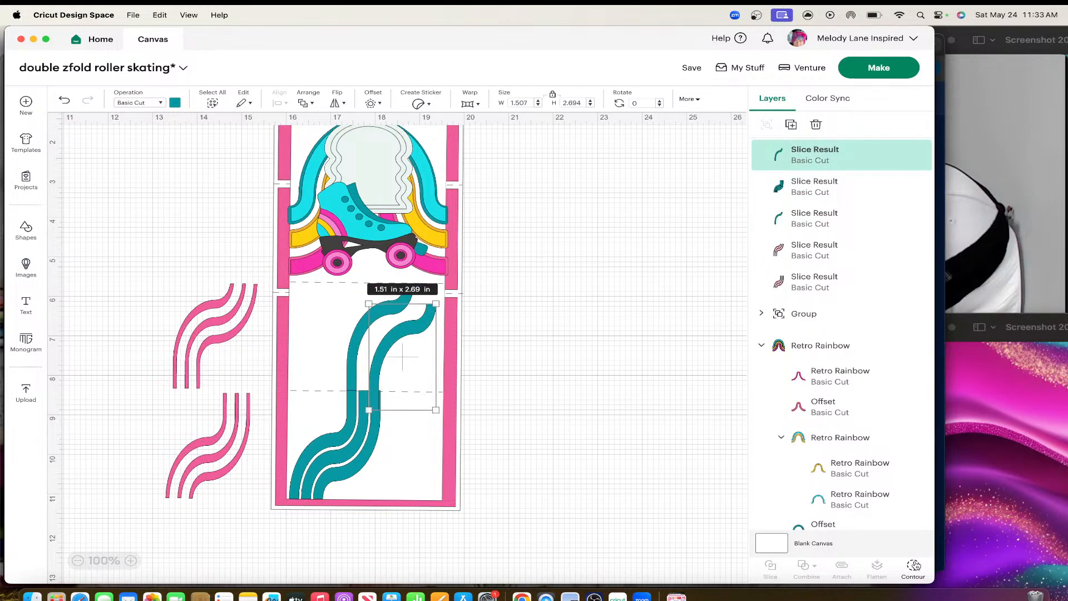
left_click(913, 567)
left_click(430, 245)
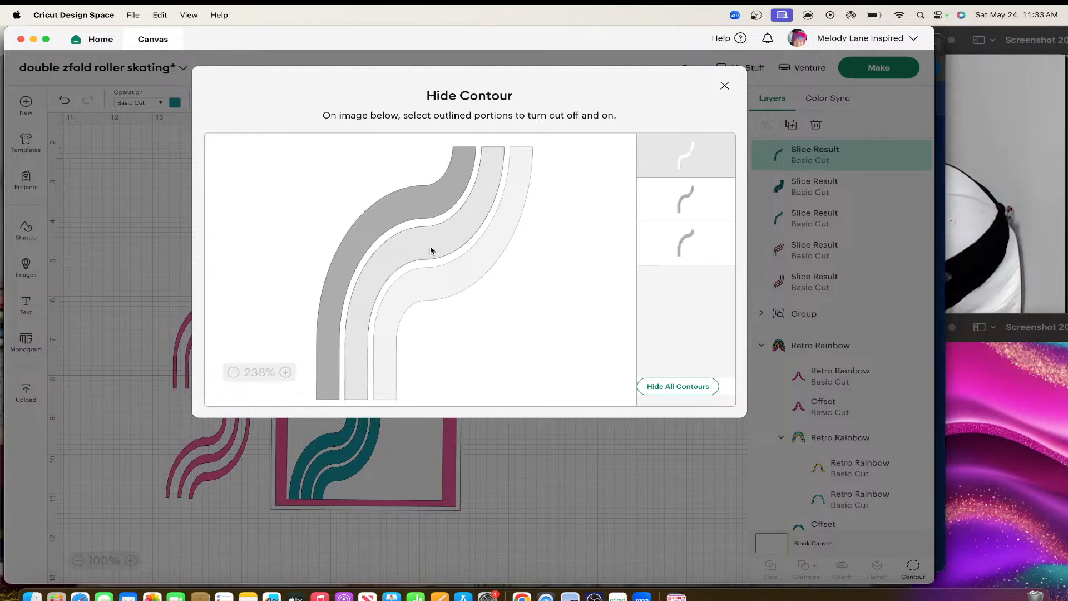
left_click(410, 204)
left_click(724, 86)
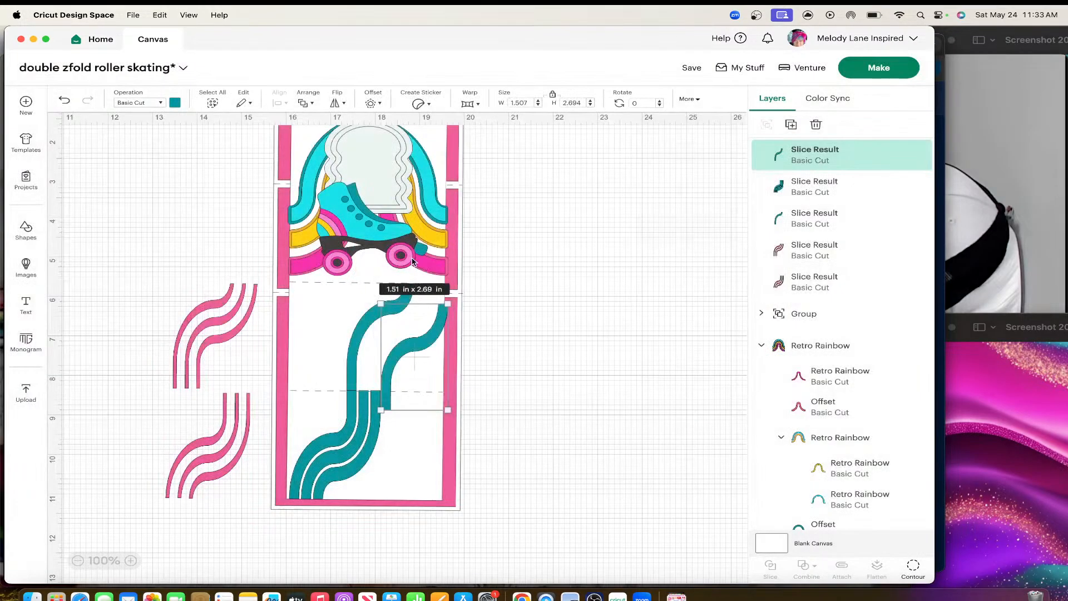
Place the middle stripe beside the teal stripe on the middle panel and color it orange.
left_click(523, 388)
left_click_drag(421, 346, 396, 326)
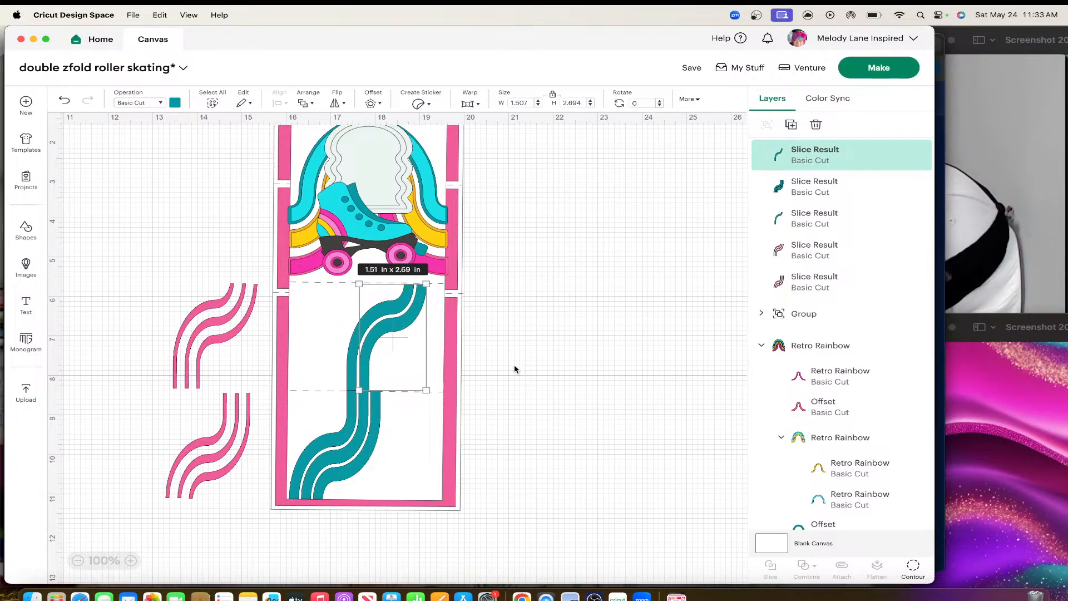
left_click(513, 370)
left_click(389, 327)
left_click(175, 102)
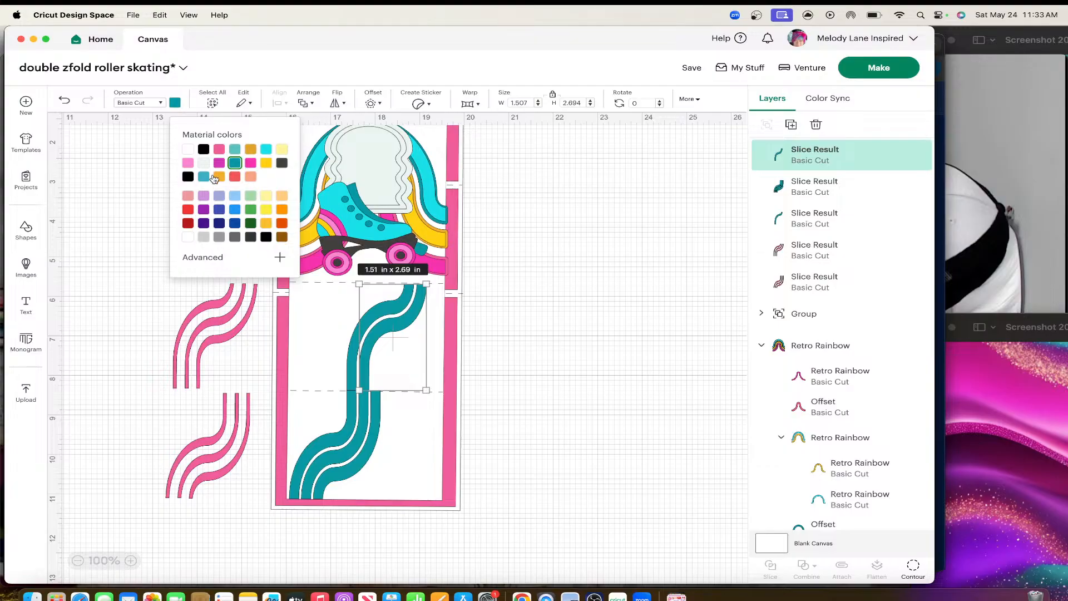
left_click(219, 177)
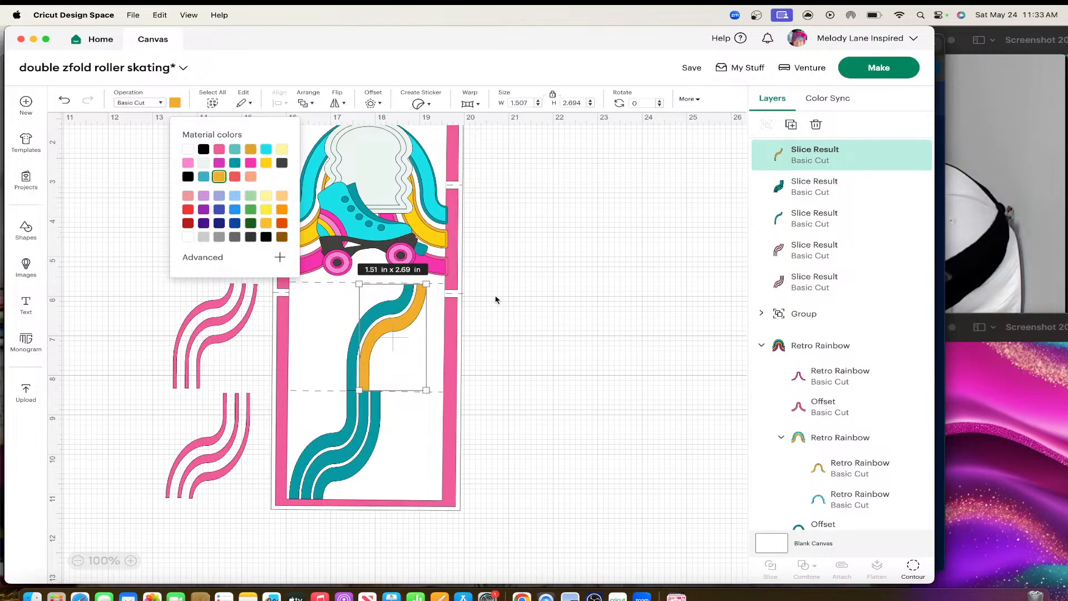
Duplicate the orange stripe and change the copy's contours so only the right stripe remains.
key("super+d")
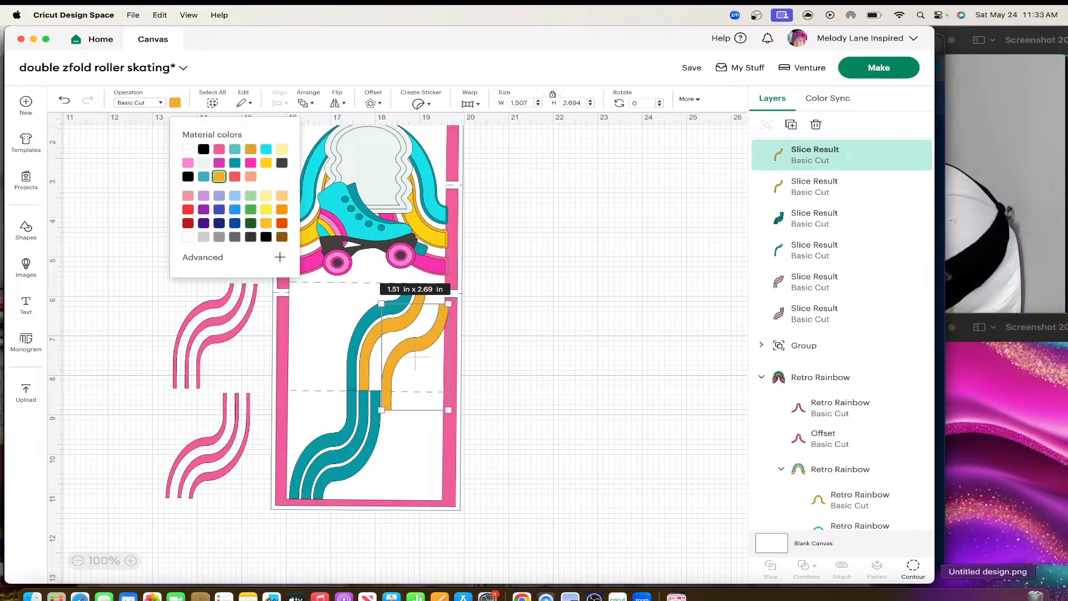
left_click(913, 567)
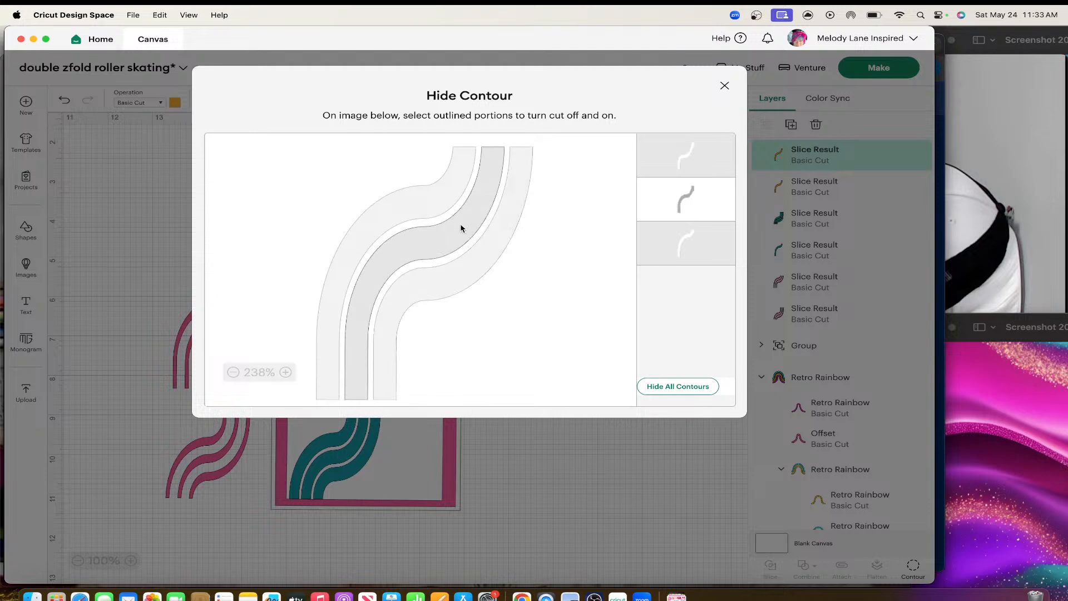
left_click(492, 244)
left_click(476, 228)
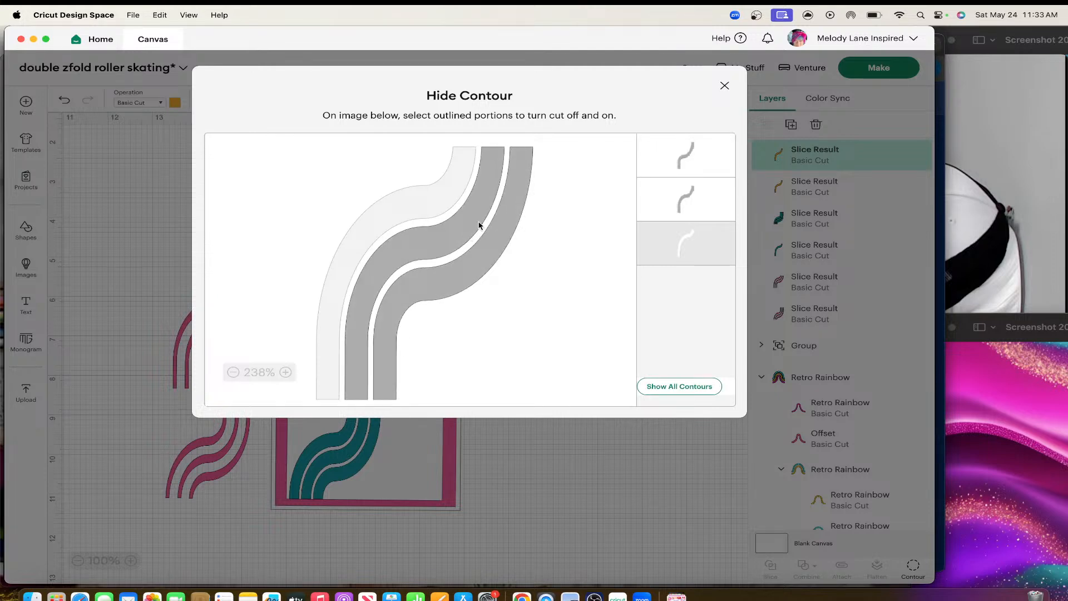
left_click(724, 85)
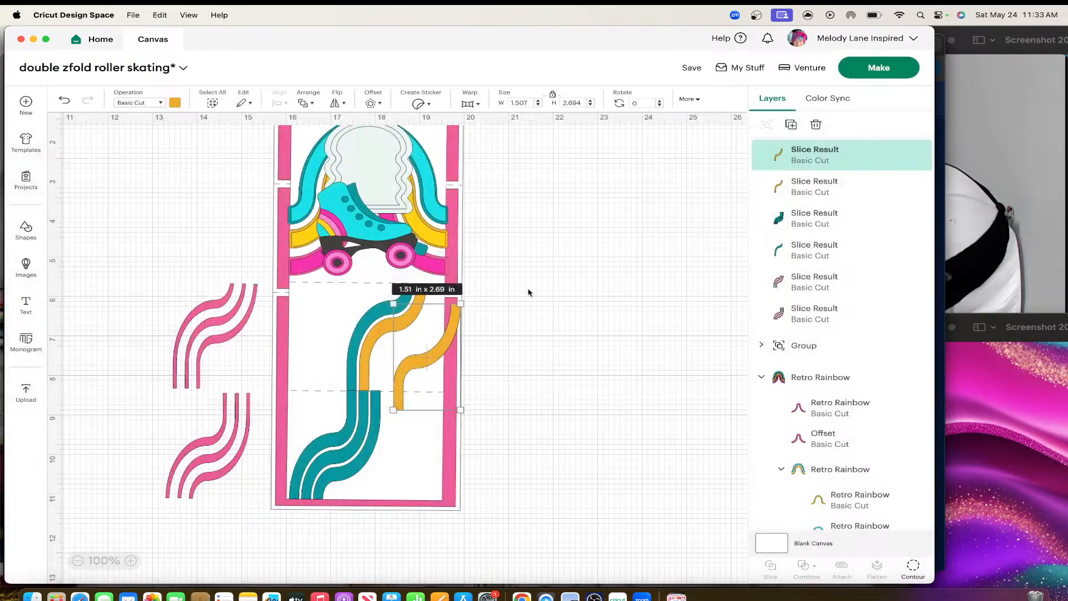
Color the right stripe pink and place it beside the orange stripe on the middle panel.
left_click(174, 103)
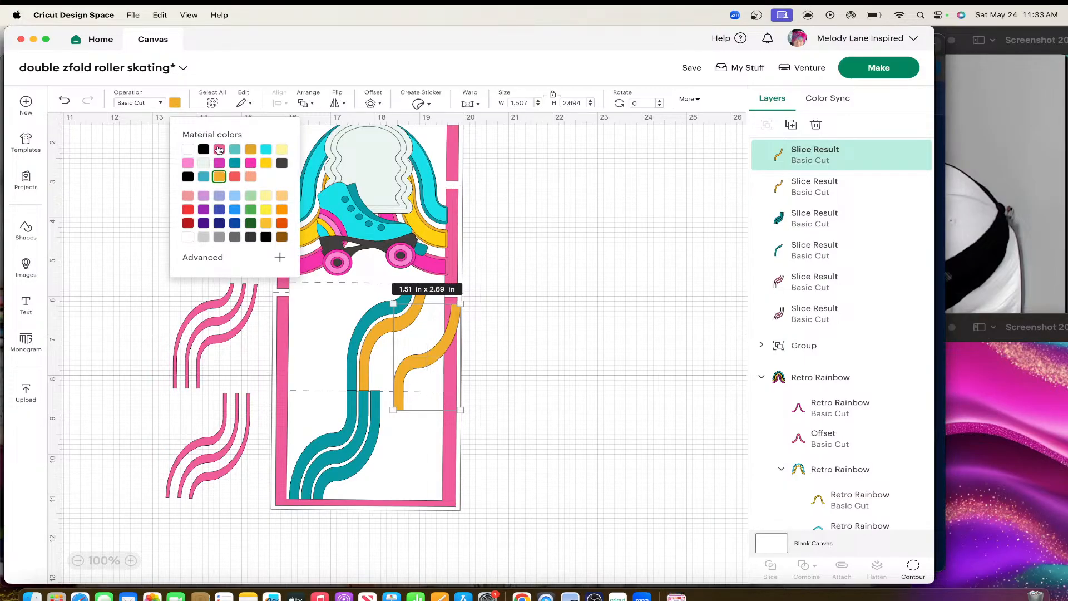
left_click(219, 149)
left_click(519, 330)
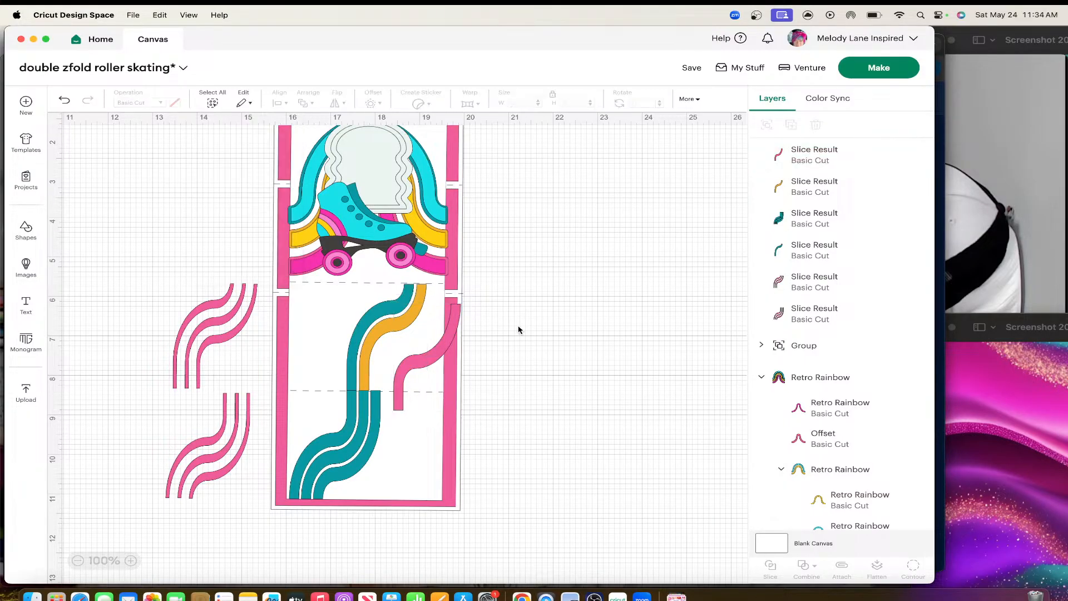
left_click_drag(433, 348, 413, 333)
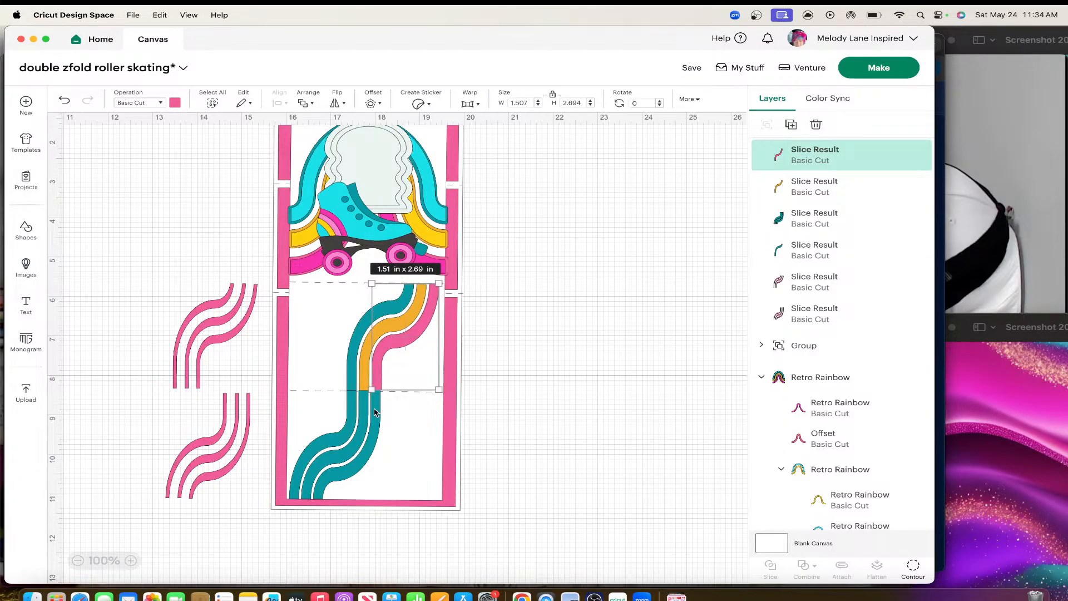
Hide the middle and right contours of the teal rainbow on the bottom panel, leaving only its left stripe.
left_click(353, 410)
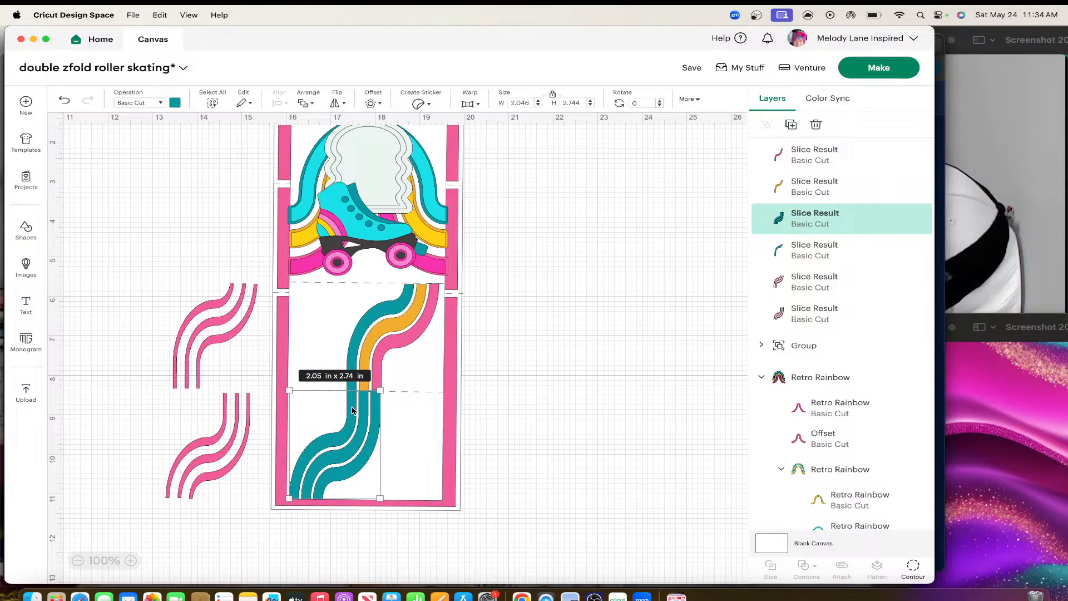
left_click(913, 567)
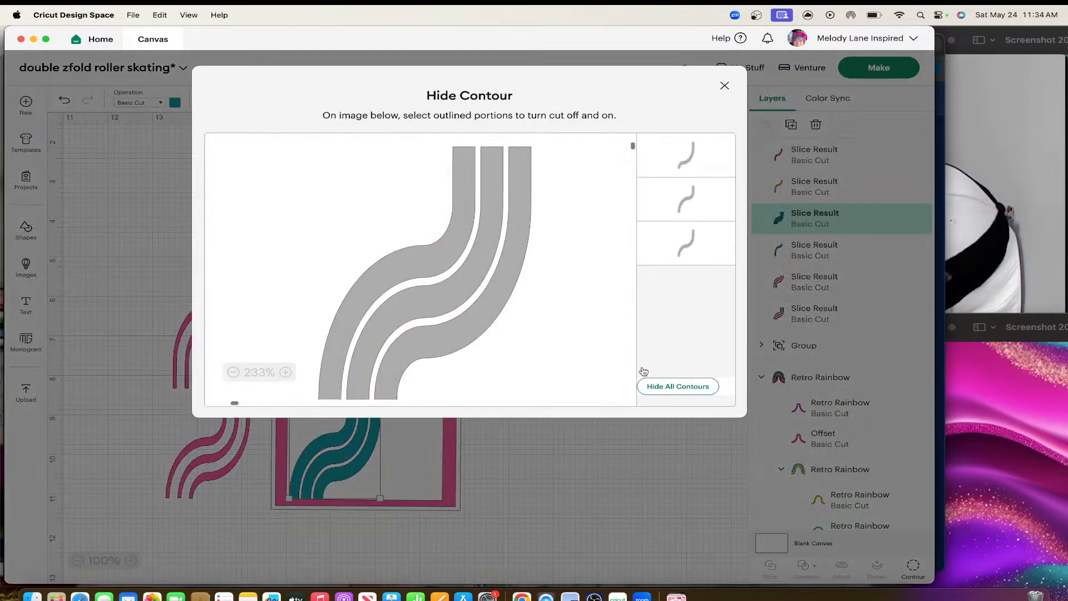
left_click(434, 303)
left_click(683, 146)
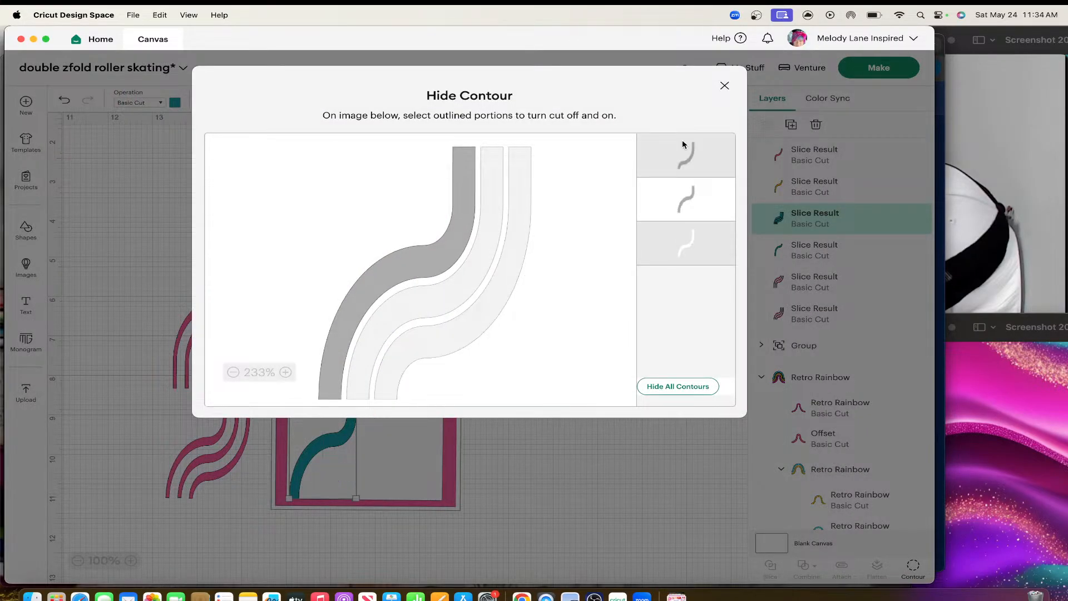
left_click(725, 85)
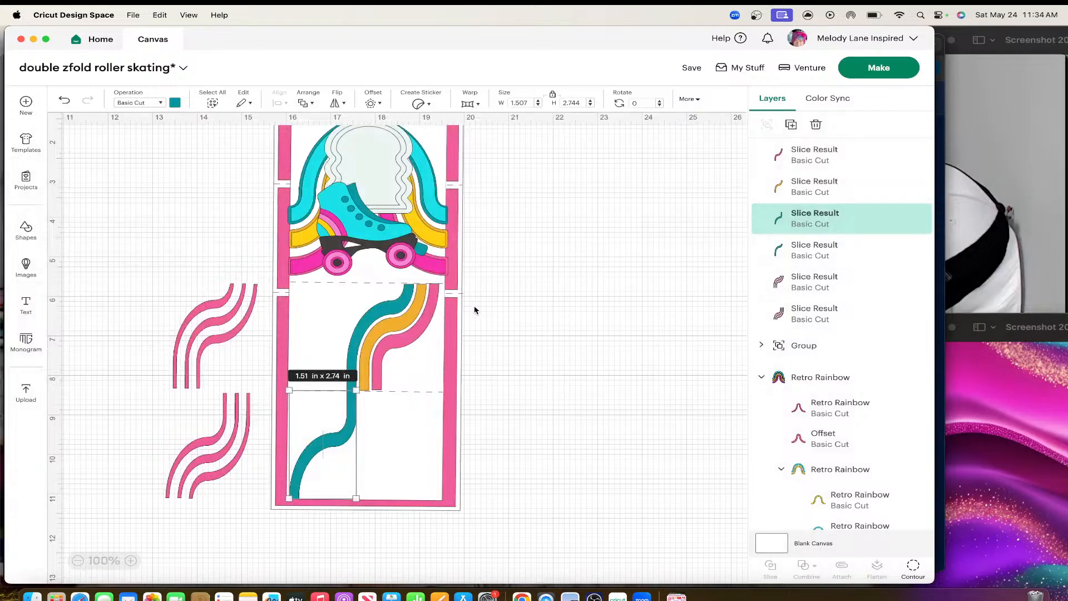
Duplicate the bottom panel's teal left stripe and change the copy's contours so only the middle stripe remains.
key("super+d")
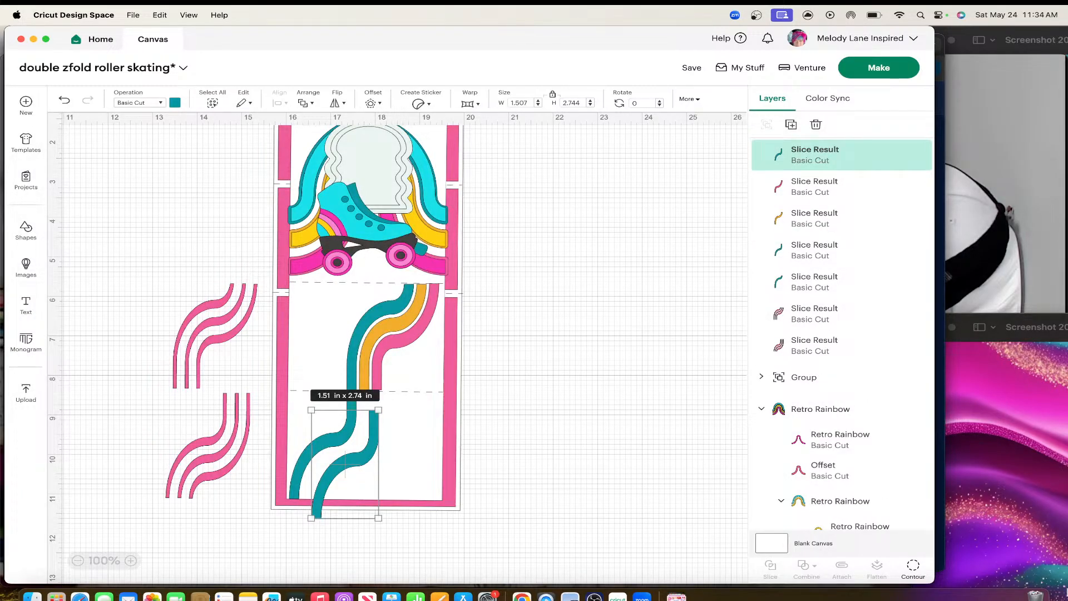
left_click(911, 564)
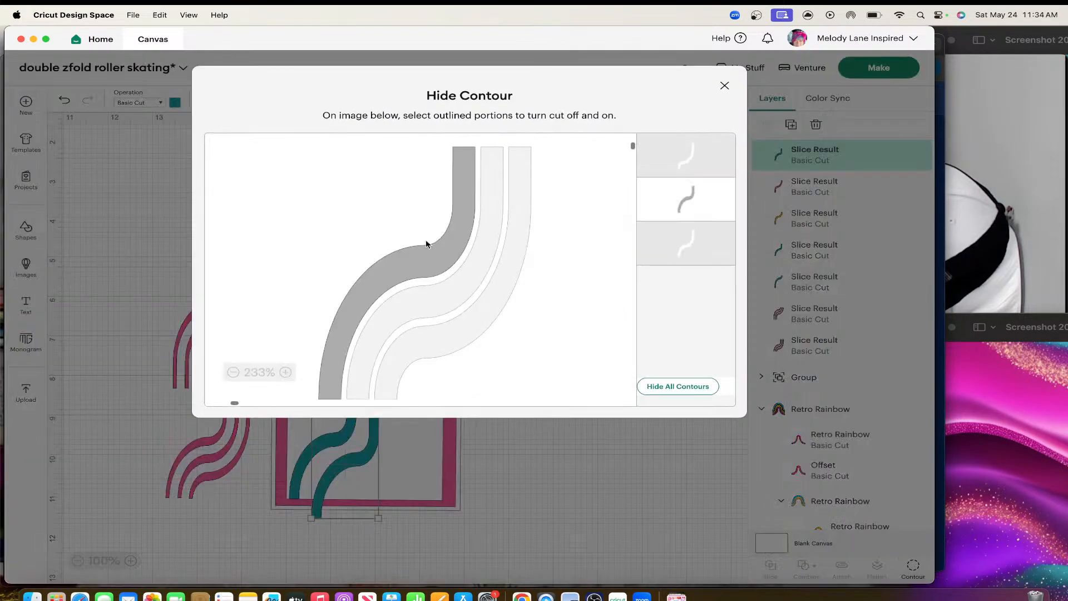
left_click(451, 296)
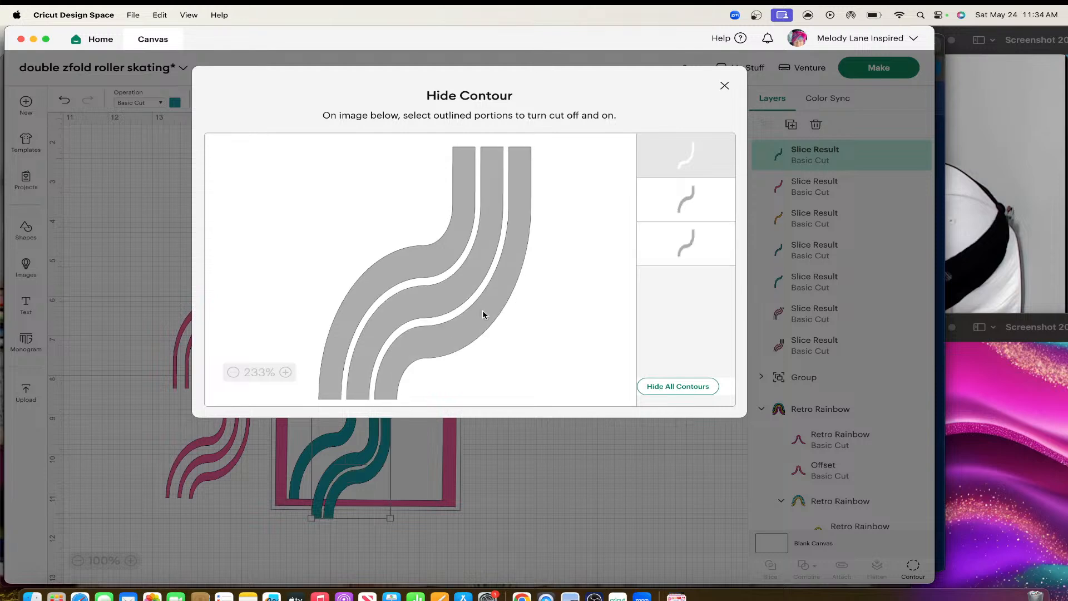
left_click(479, 307)
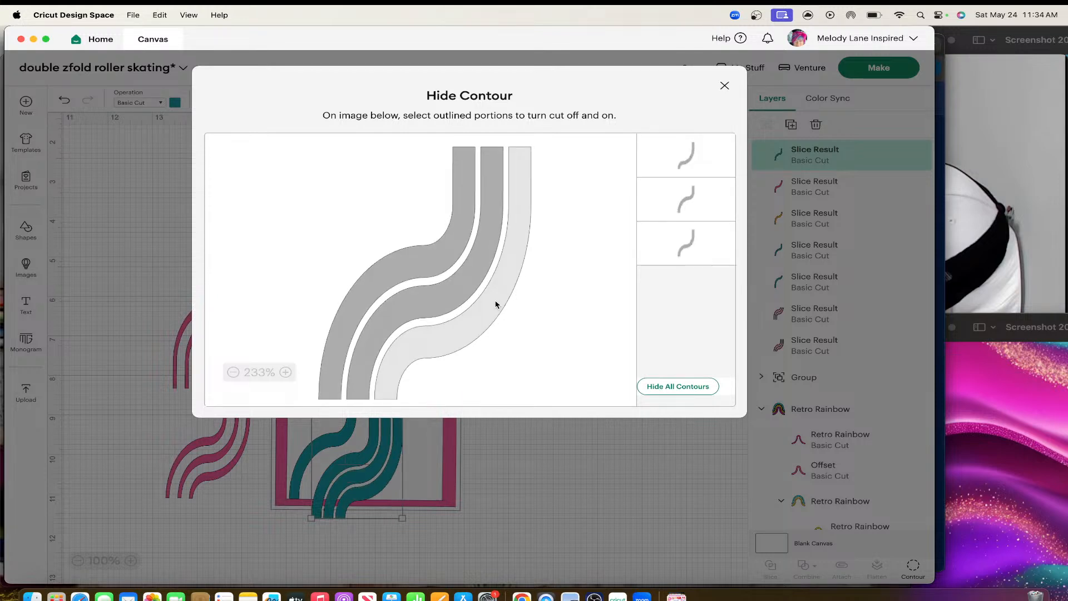
left_click(495, 305)
left_click(429, 248)
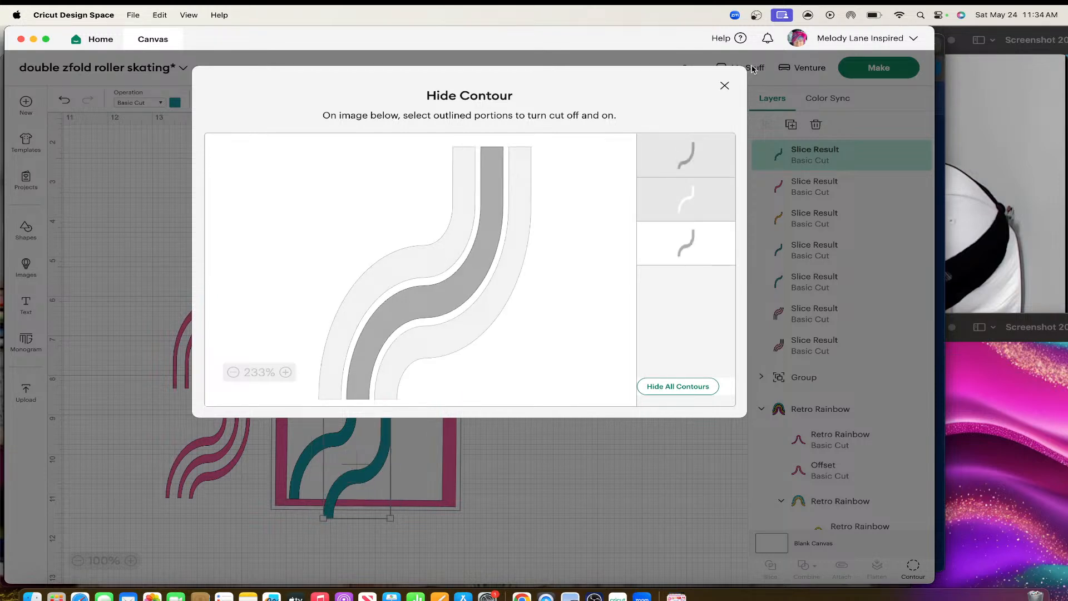
left_click(724, 86)
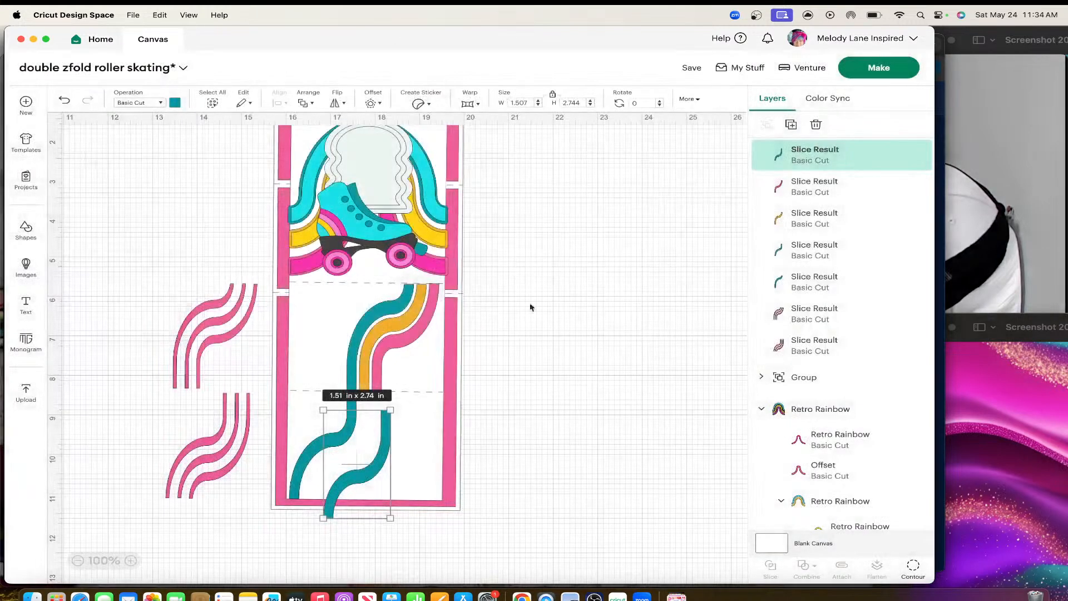
Color the middle stripe orange and fit it beside the teal stripe on the bottom panel.
left_click(175, 102)
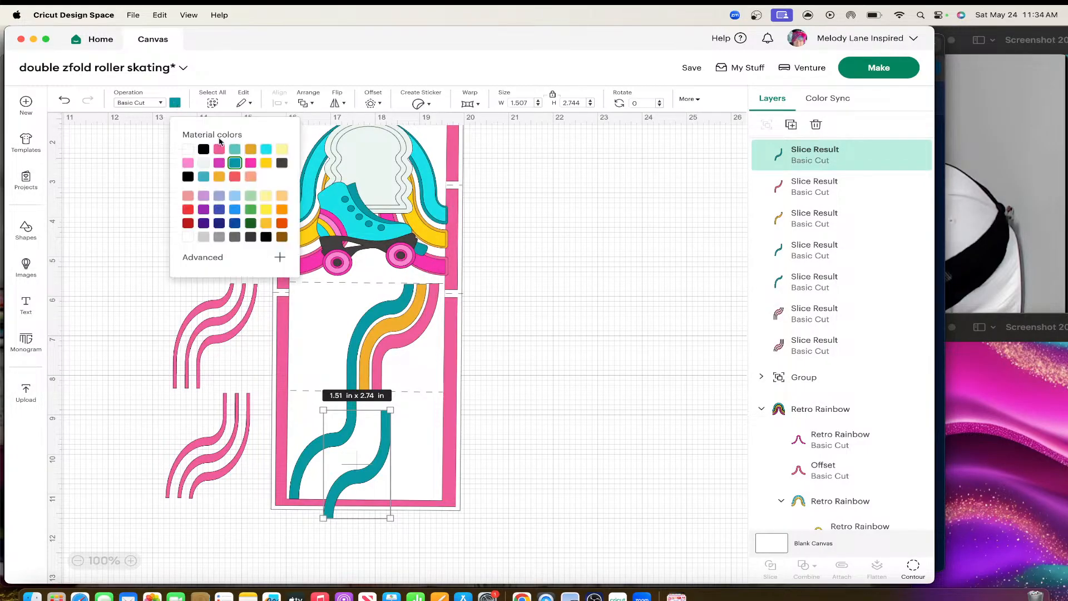
left_click(219, 177)
left_click(411, 429)
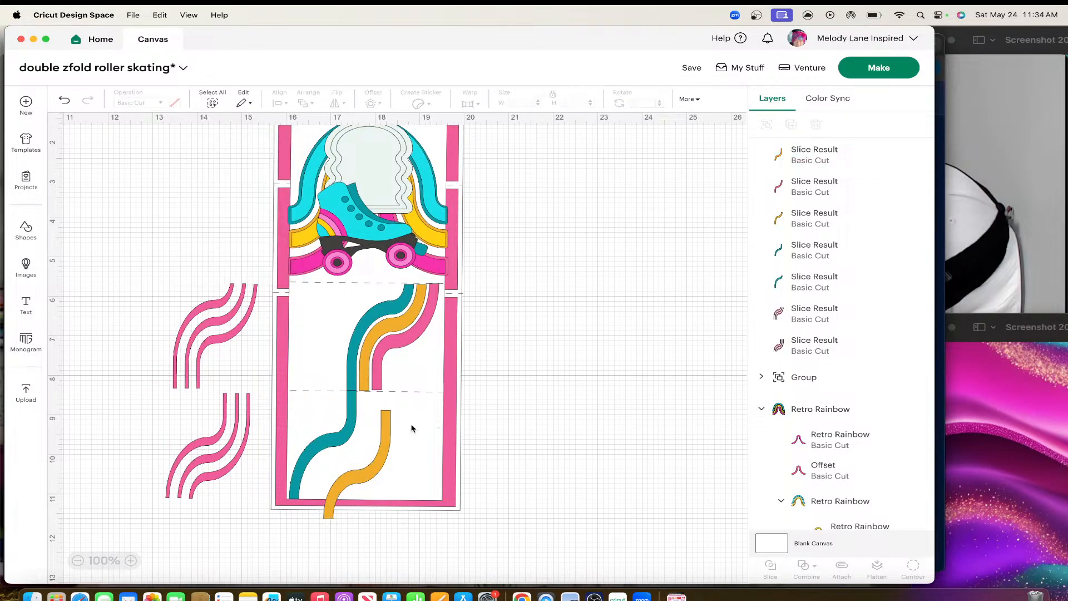
left_click_drag(382, 456, 361, 437)
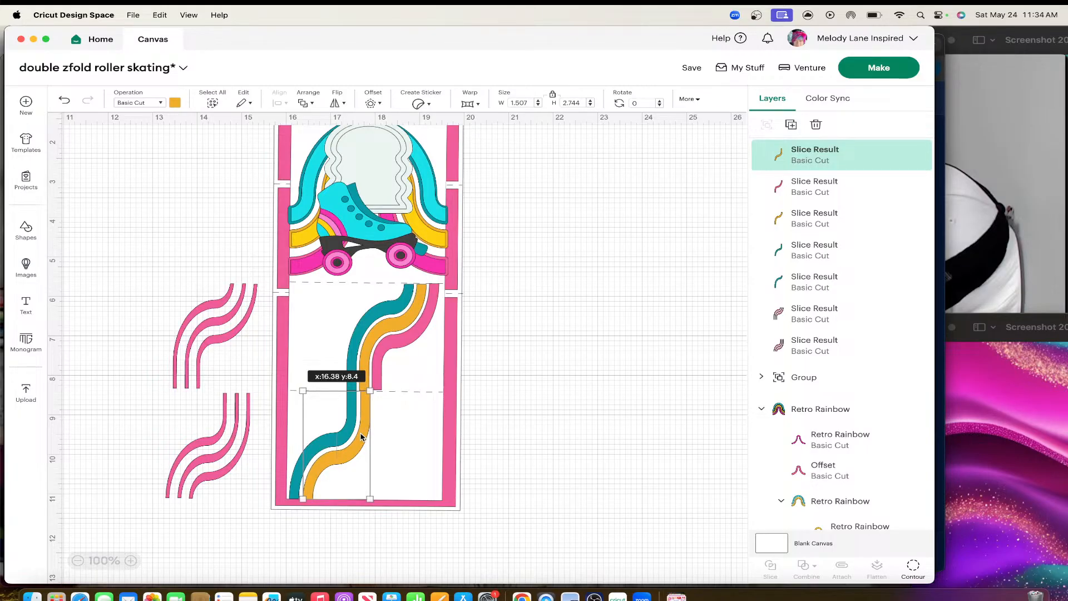
left_click_drag(361, 437, 359, 432)
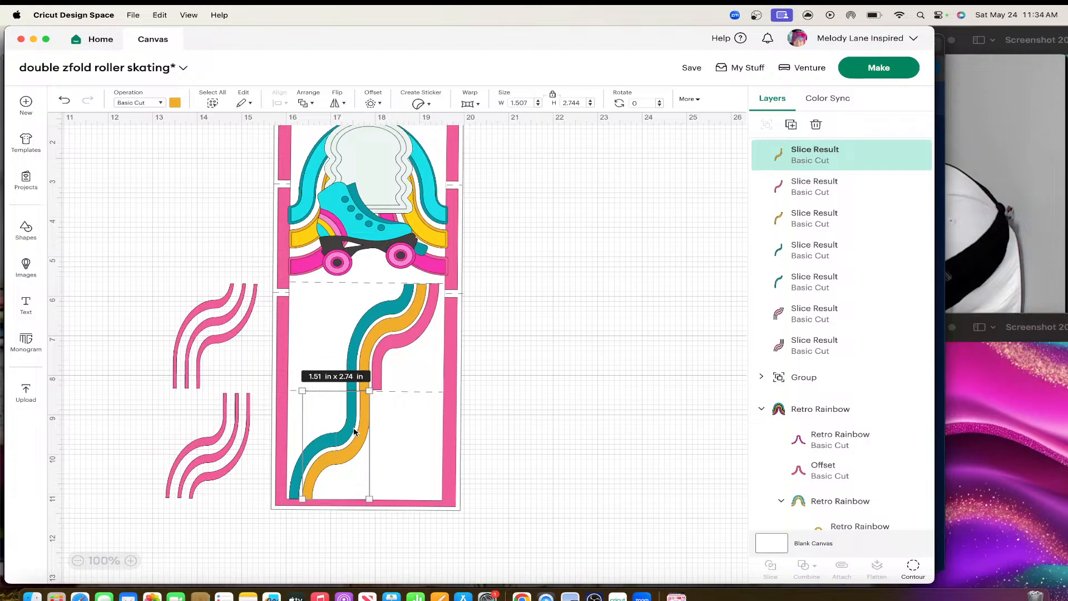
Duplicate the bottom panel's orange stripe and change the copy's contours so only the right stripe remains.
key("super+d")
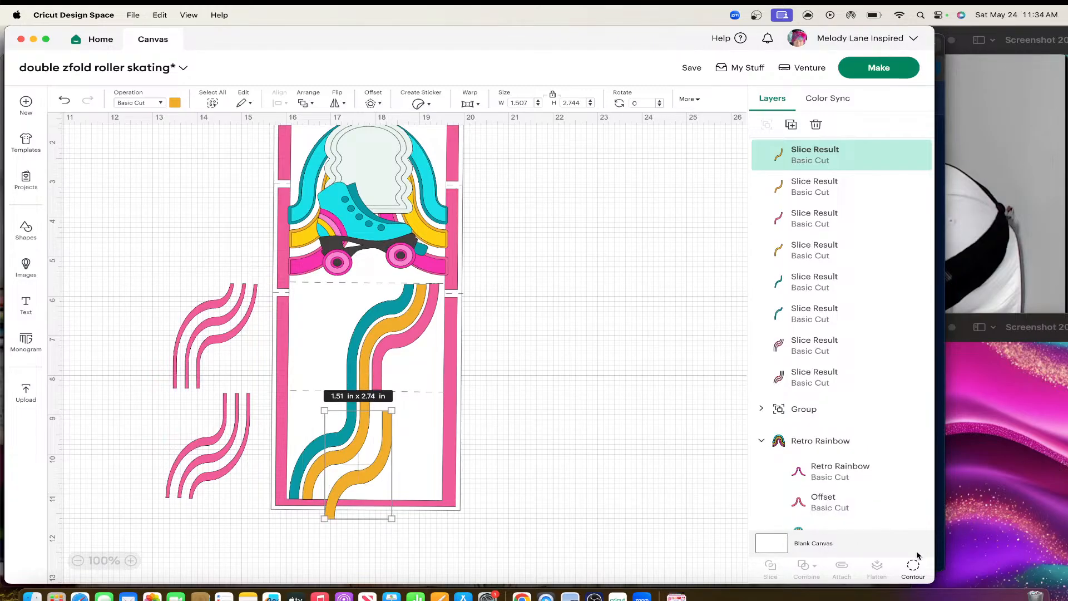
left_click(913, 566)
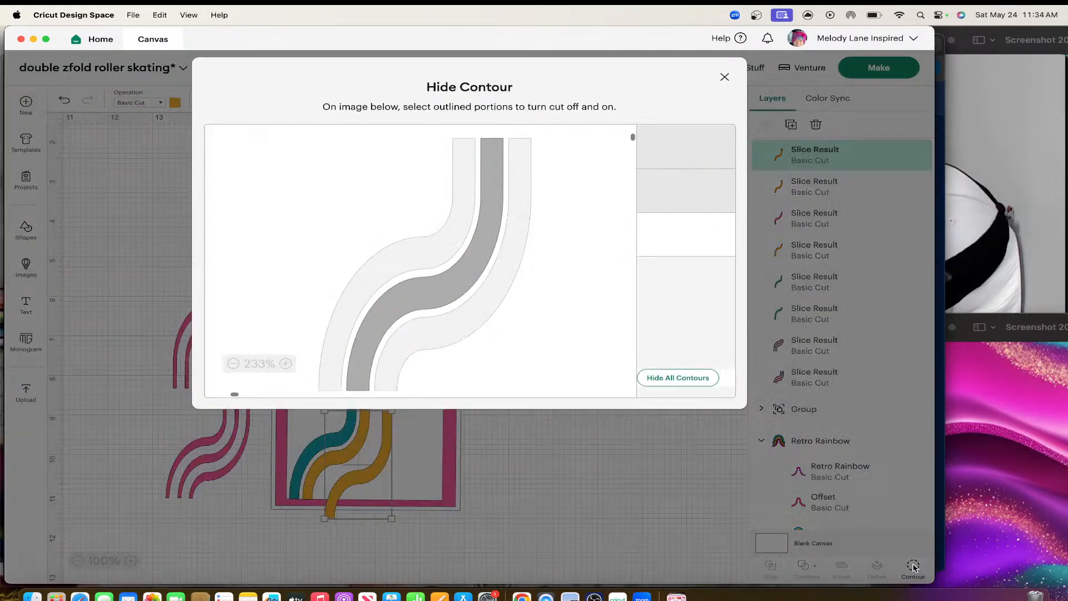
left_click(491, 305)
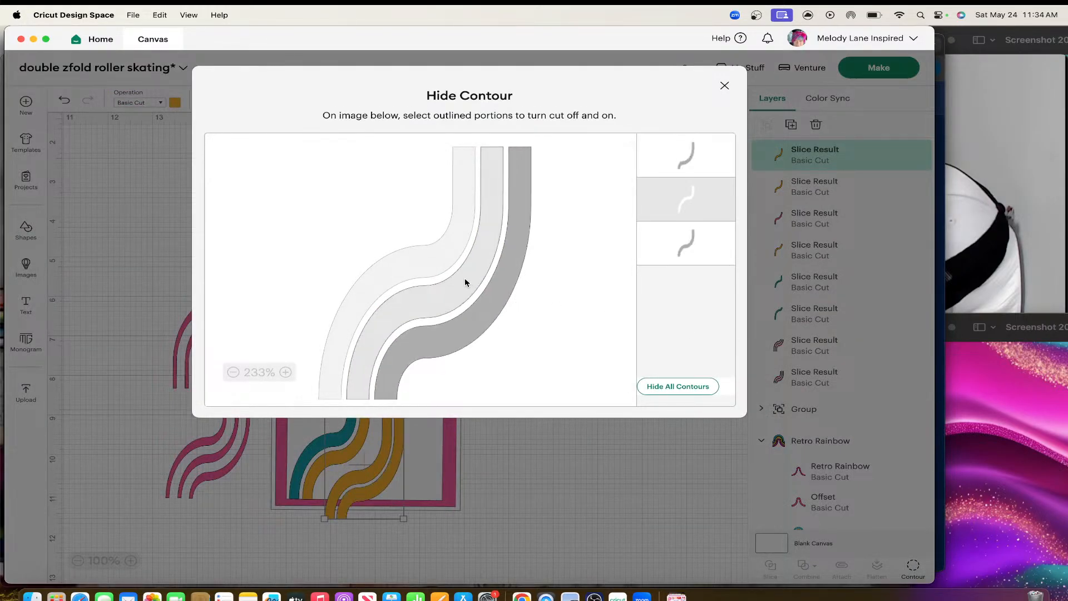
left_click(724, 84)
left_click(498, 378)
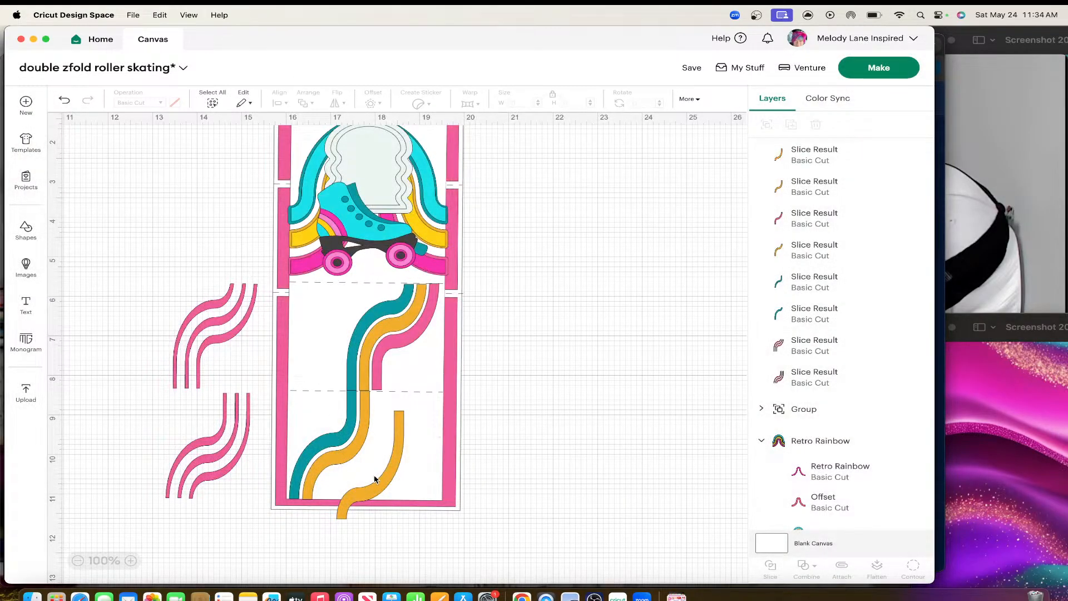
Place the right stripe beside the orange one on the bottom panel, aligned at the fold, and color it pink.
left_click_drag(374, 479, 353, 458)
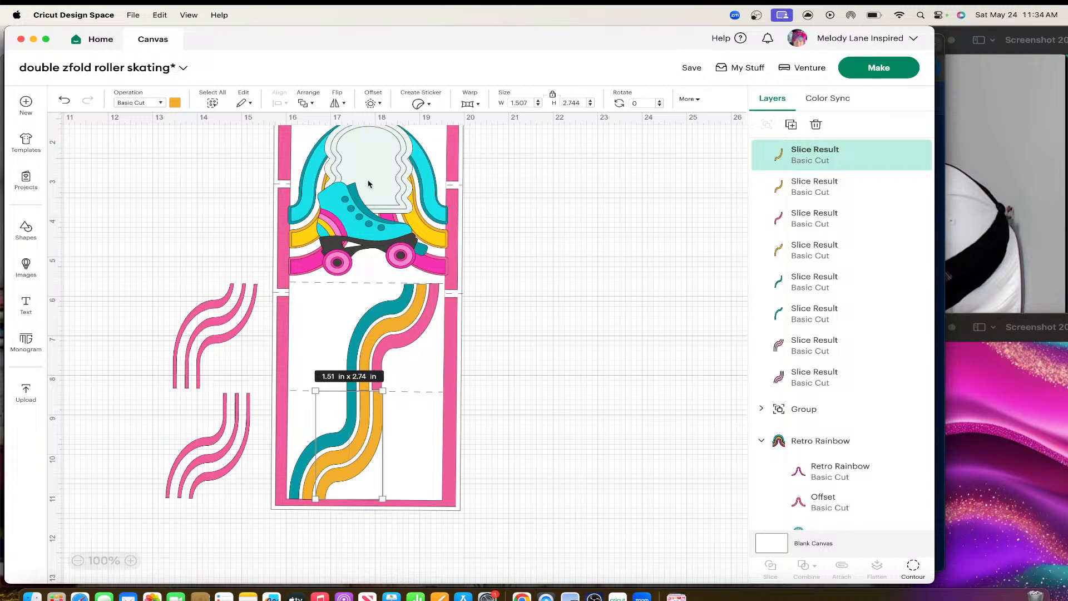
left_click(176, 104)
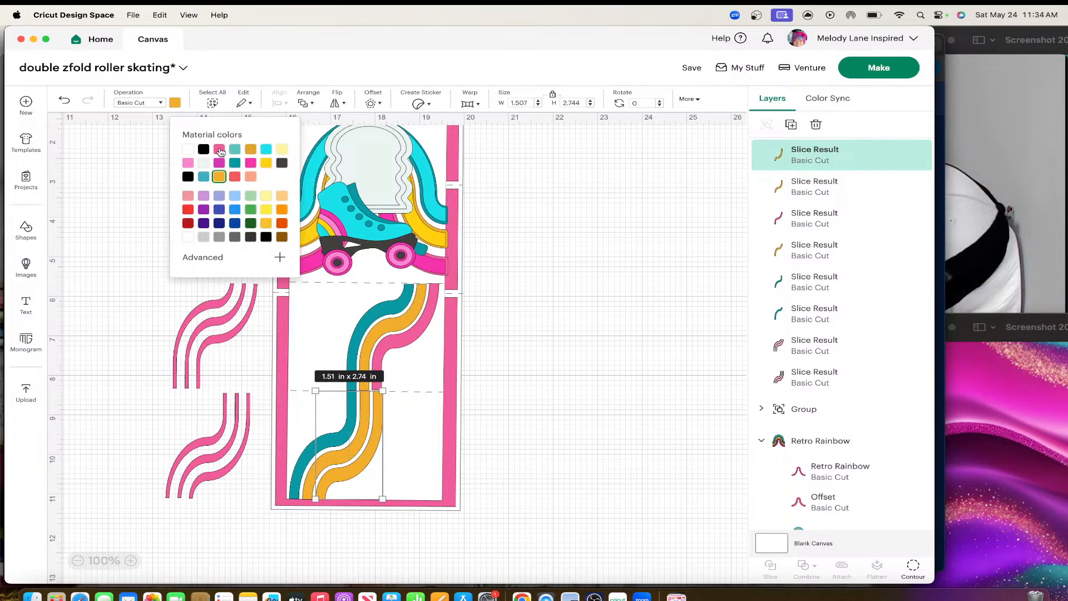
left_click(220, 151)
left_click(532, 318)
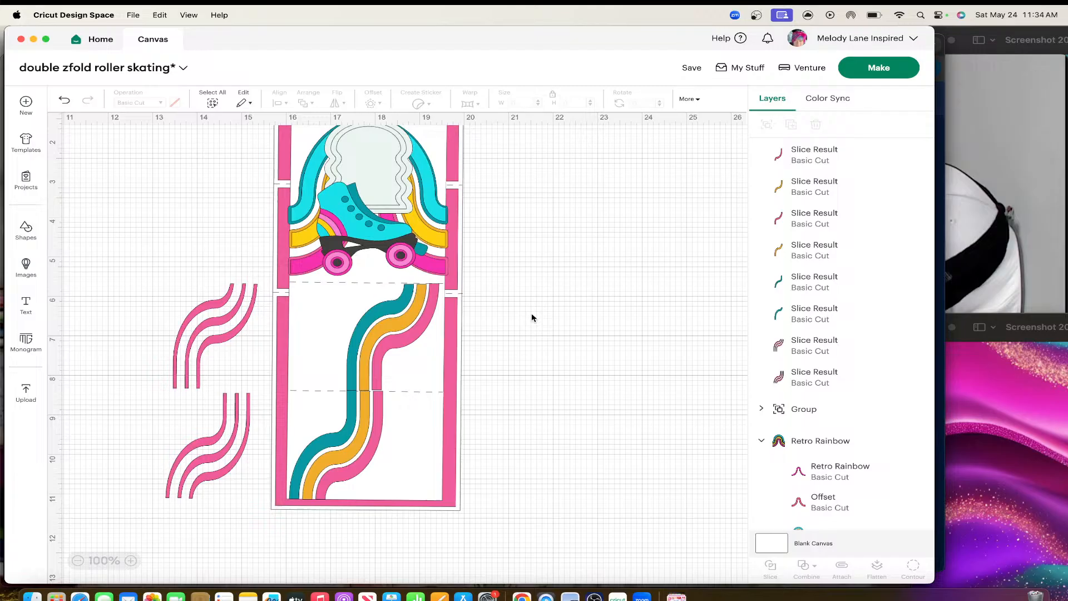
left_click(383, 415)
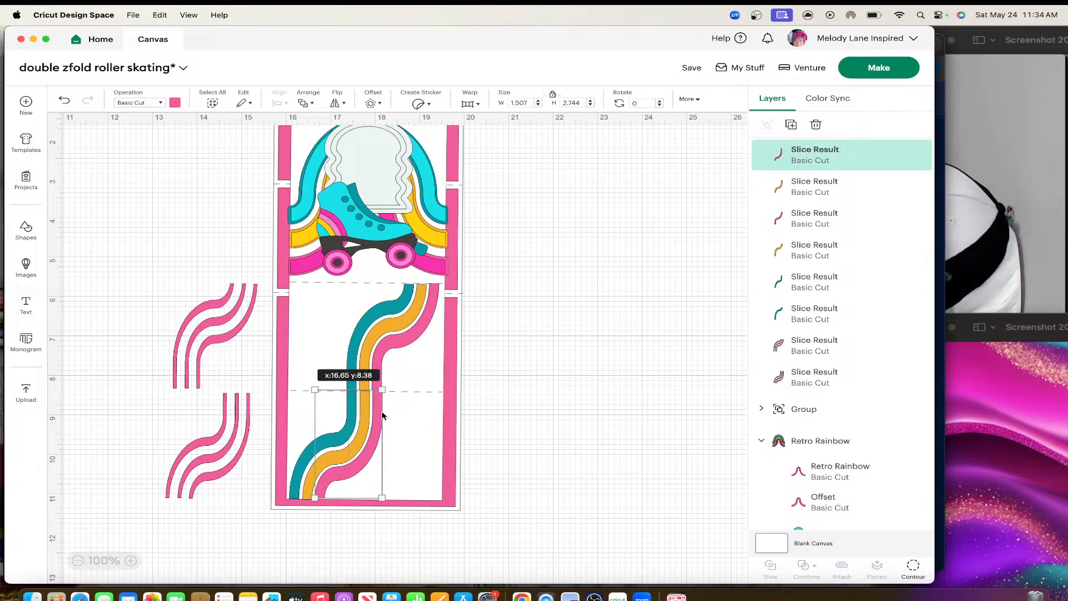
left_click(582, 425)
Hide the middle and right contours of the upper set of thin pink stripes beside the card, keeping the left stripe.
left_click(229, 314)
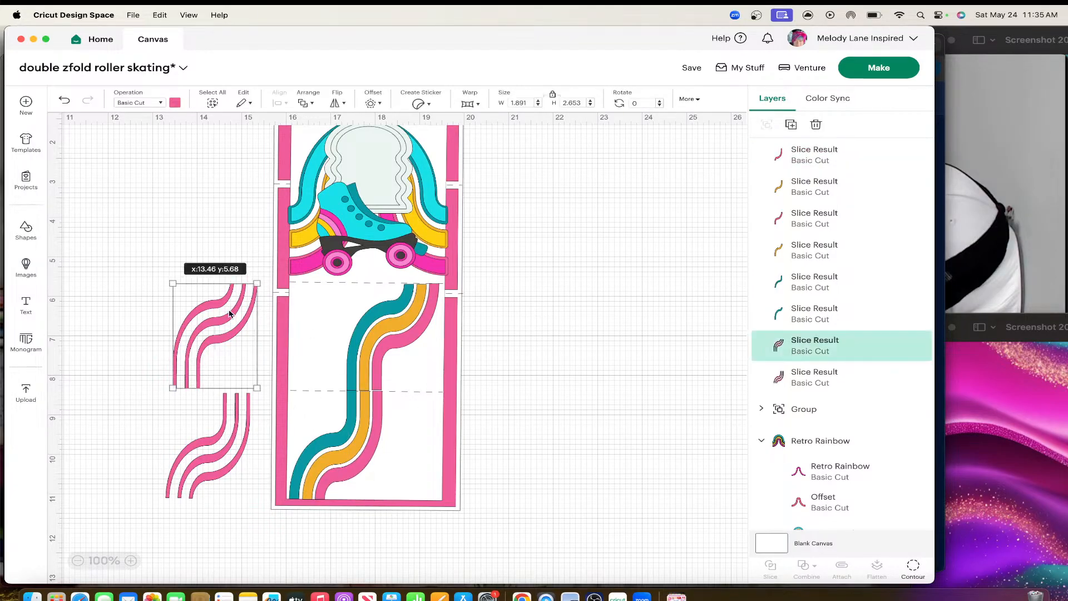
left_click_drag(230, 313, 220, 301)
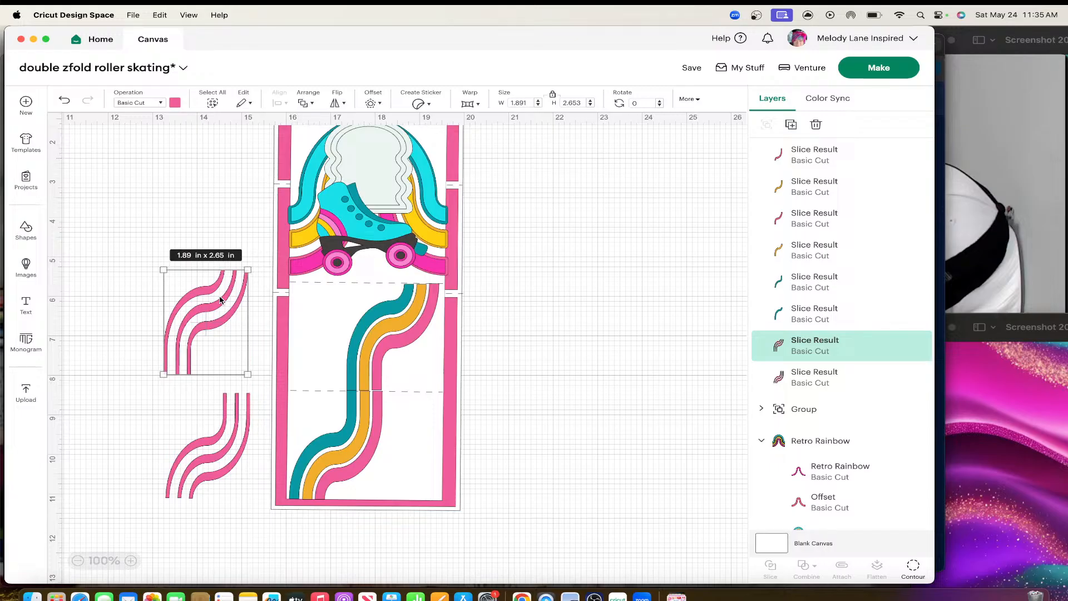
left_click(913, 565)
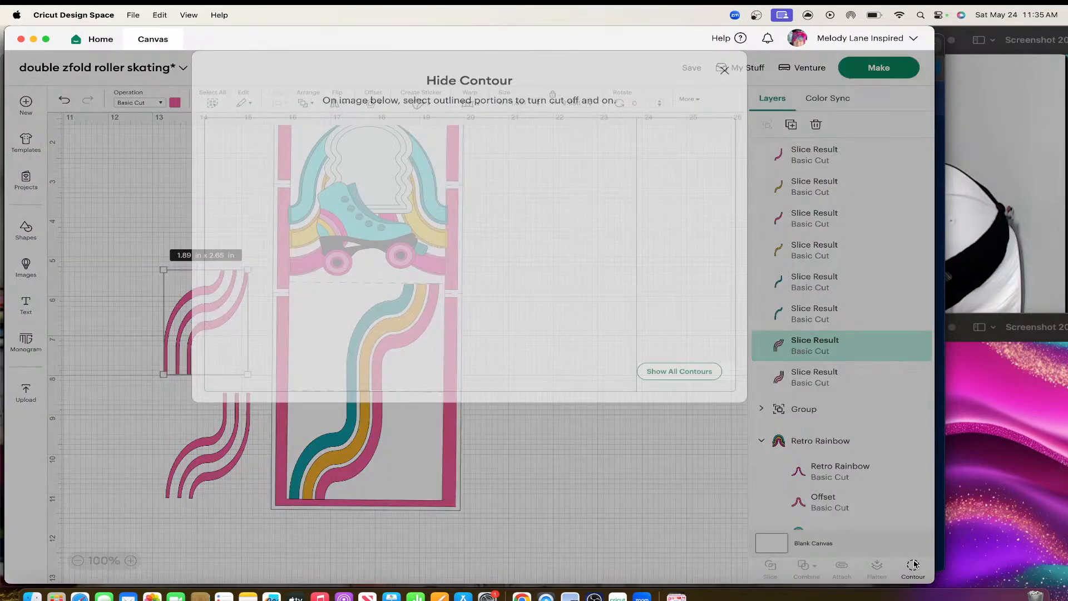
left_click(415, 242)
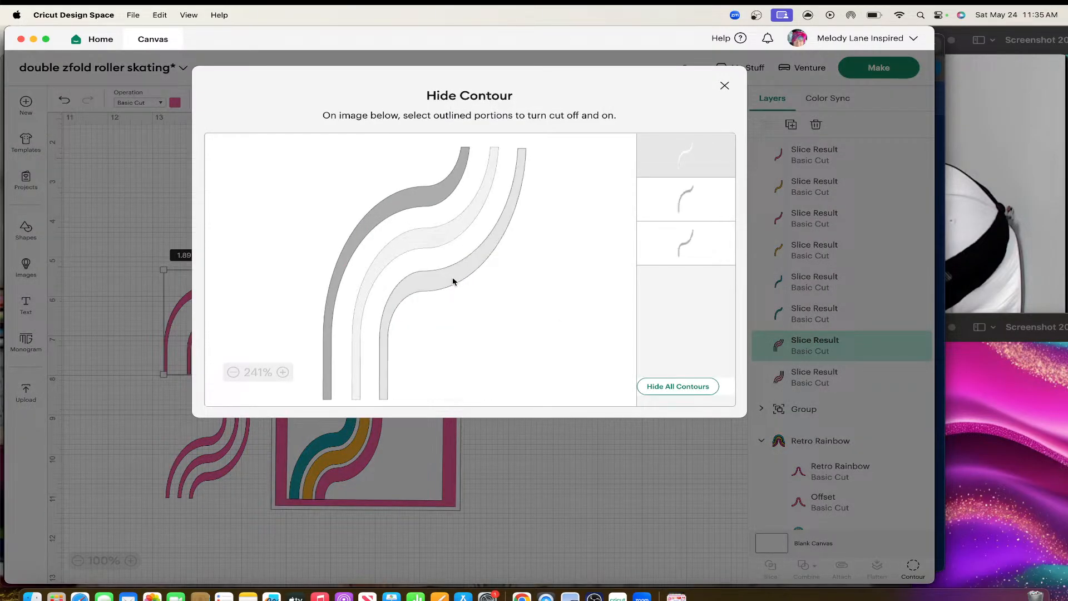
left_click(453, 279)
left_click(723, 85)
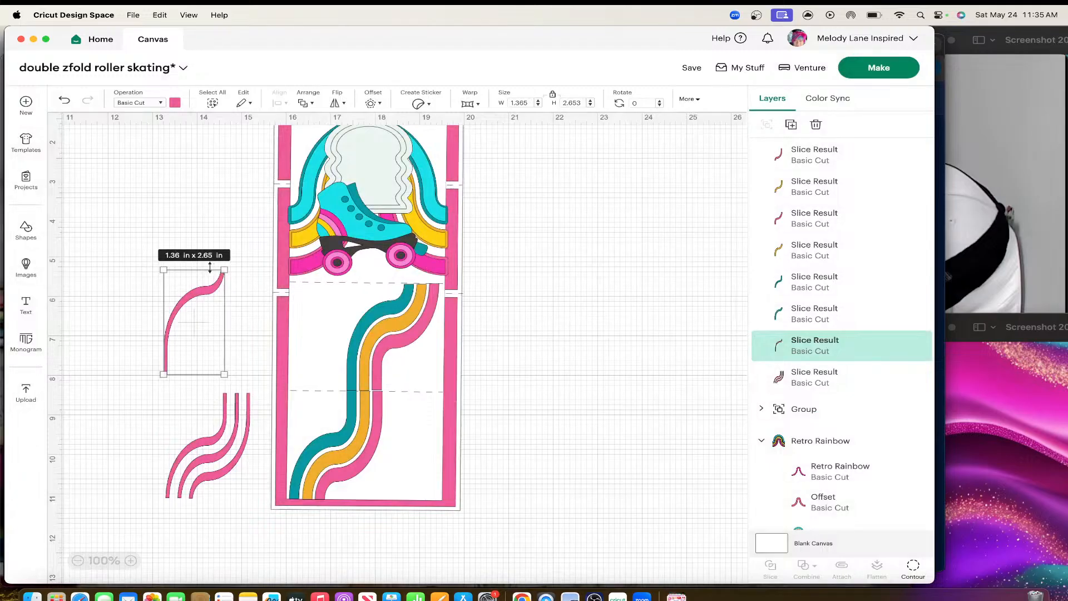
Move the single thin stripe closer to the card and color it bright cyan.
left_click_drag(178, 337, 224, 339)
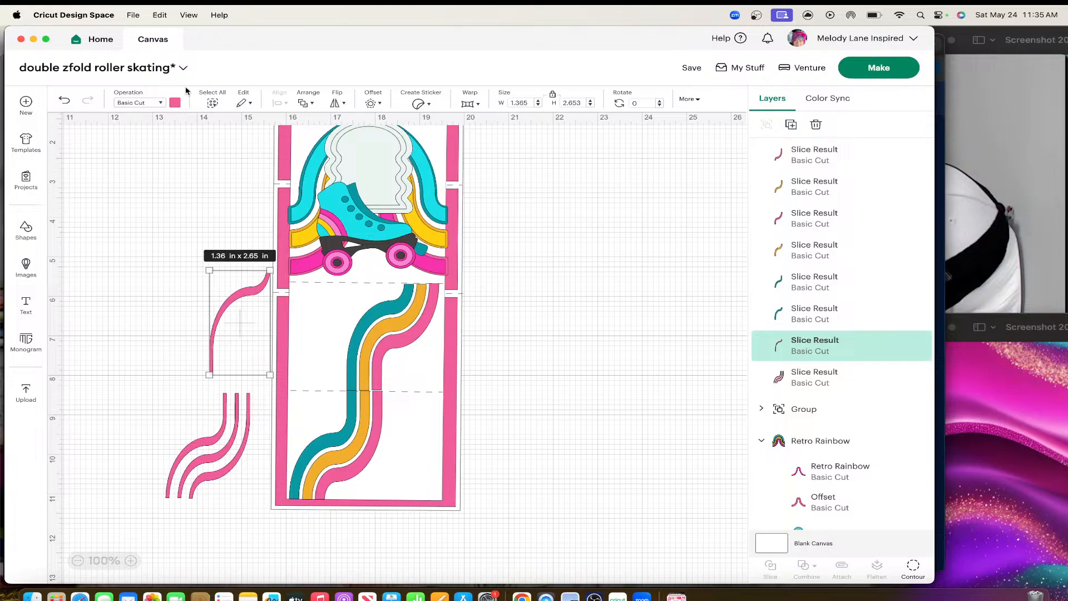
left_click(176, 103)
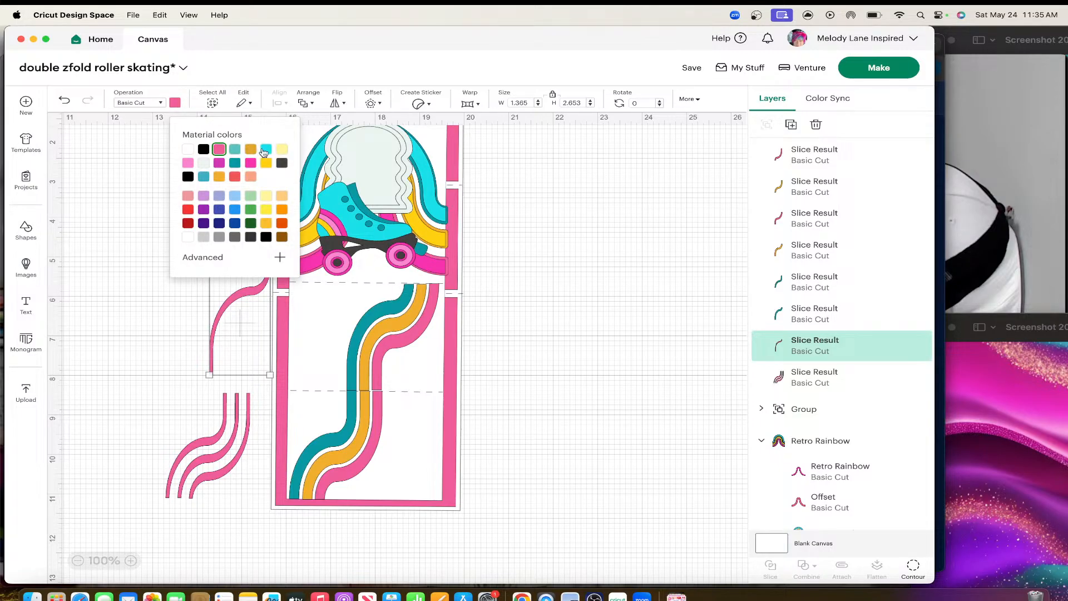
left_click(265, 151)
left_click(173, 297)
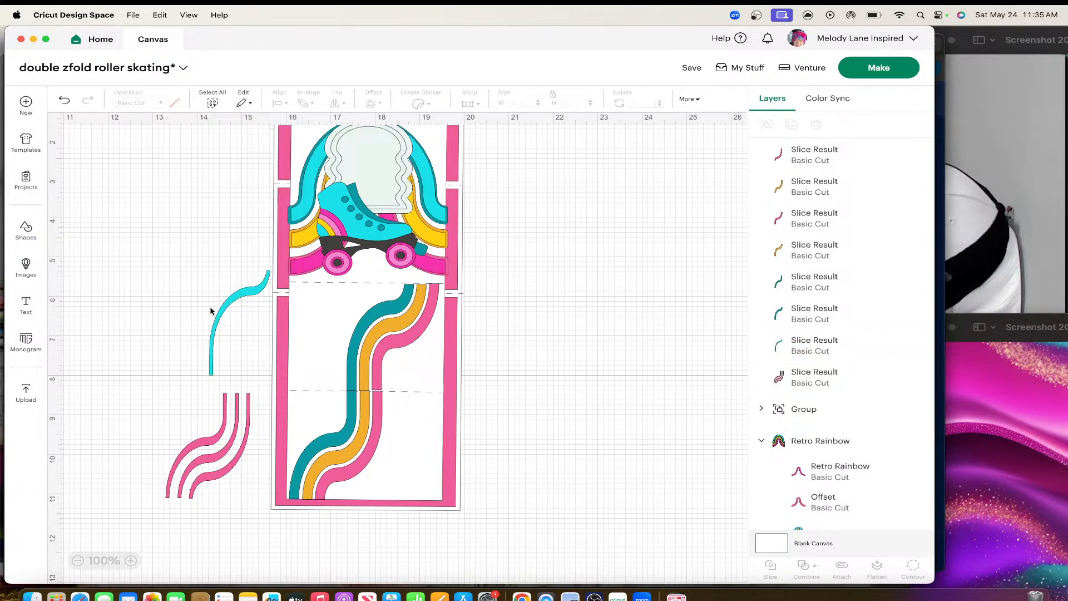
Bring the thin cyan stripe to the front and center it over the teal stripe on the middle panel.
left_click(225, 311)
left_click_drag(224, 311, 268, 322)
right_click(268, 322)
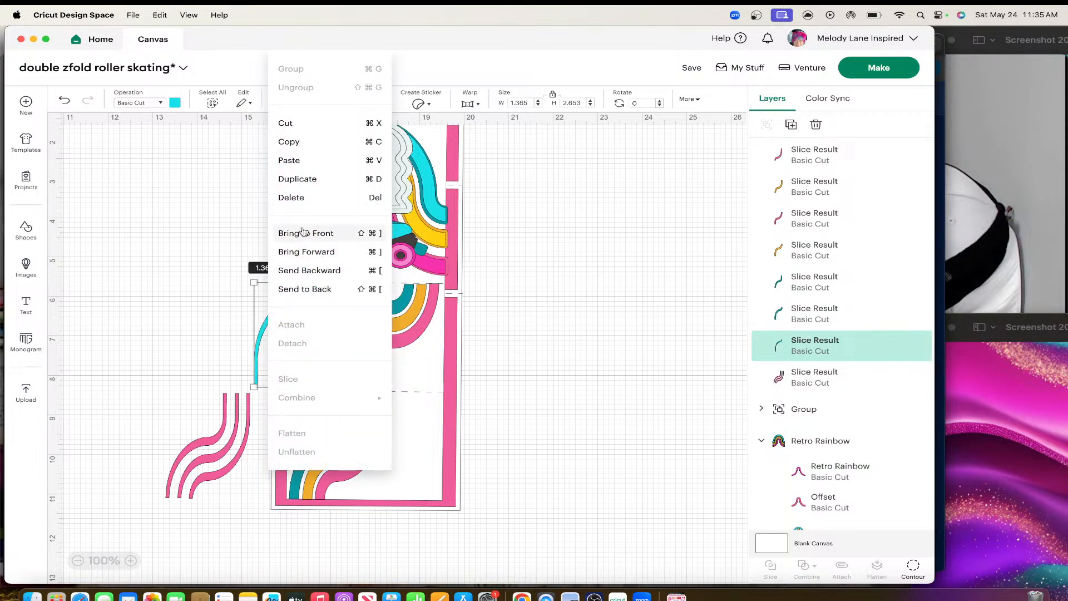
left_click(284, 233)
left_click_drag(277, 326, 367, 327)
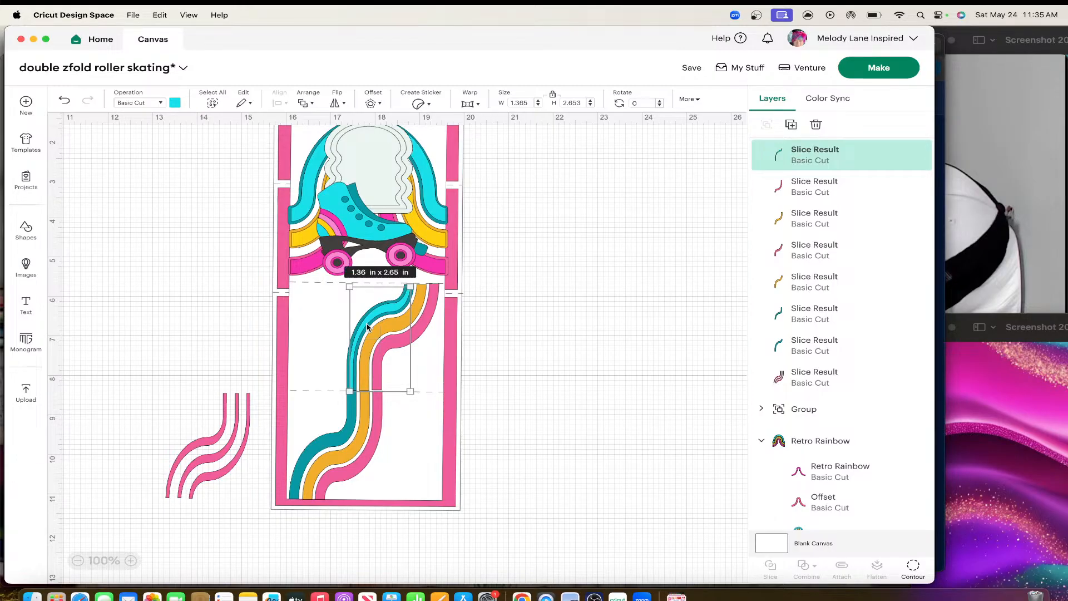
left_click(215, 290)
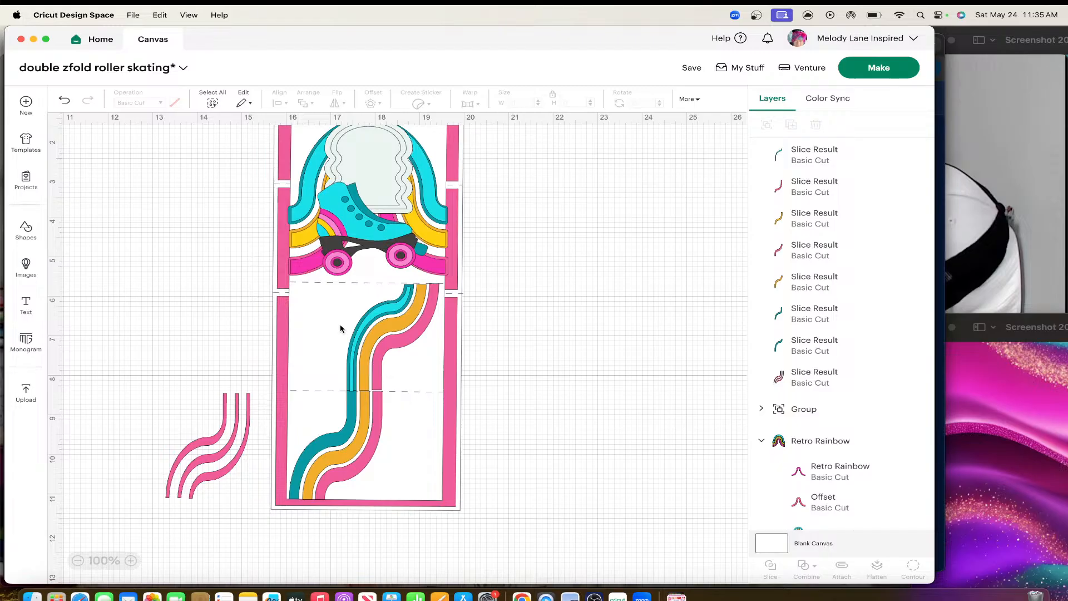
Duplicate the thin cyan stripe, move the copy beside the card, and change its contours so only the middle stripe remains.
left_click(381, 320)
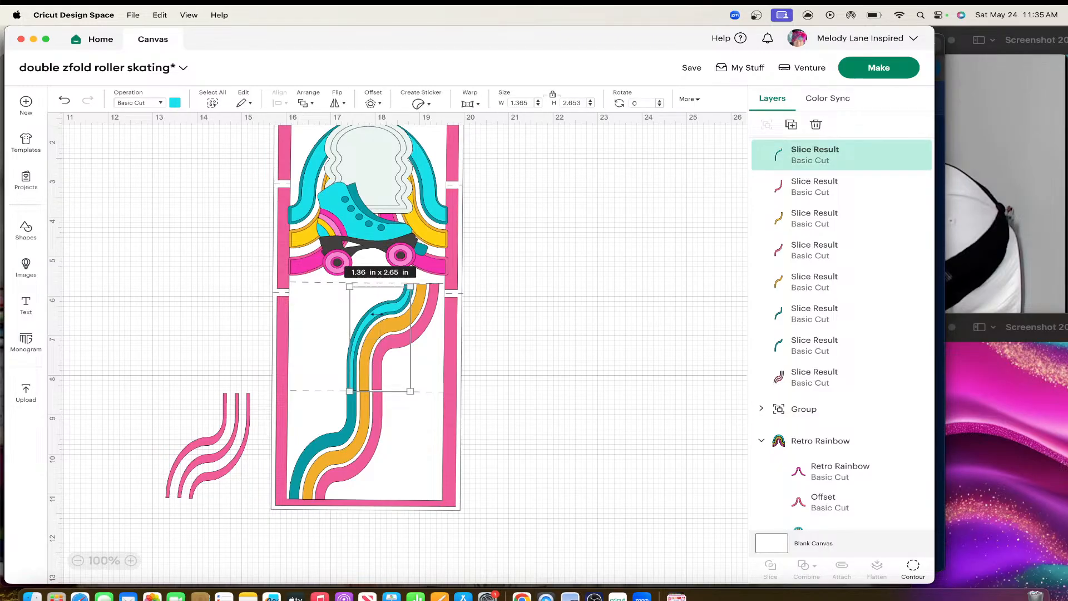
key("super+v")
left_click_drag(403, 349, 208, 334)
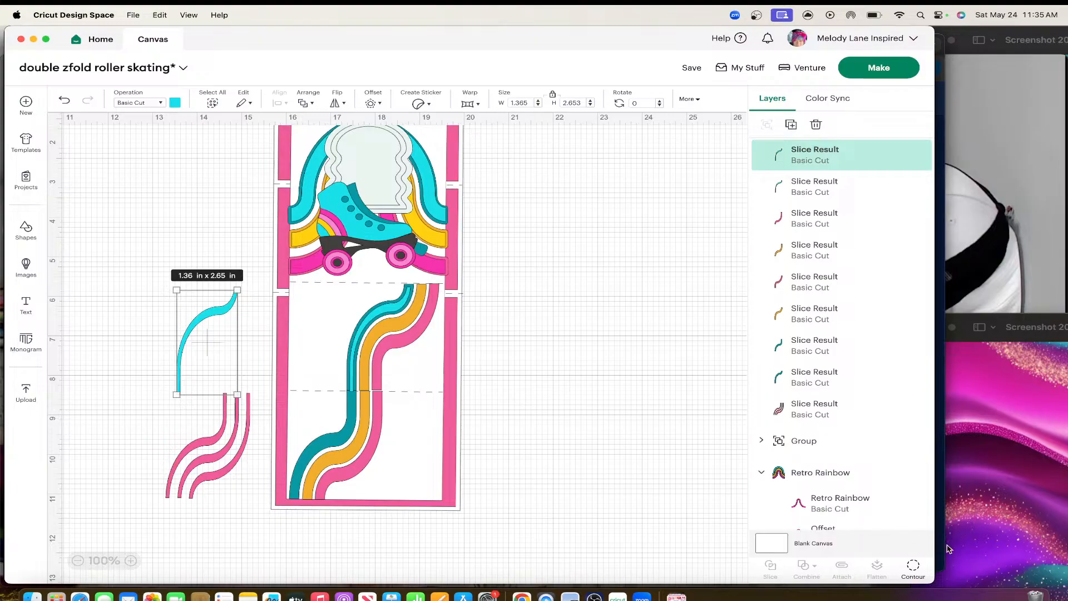
left_click(919, 580)
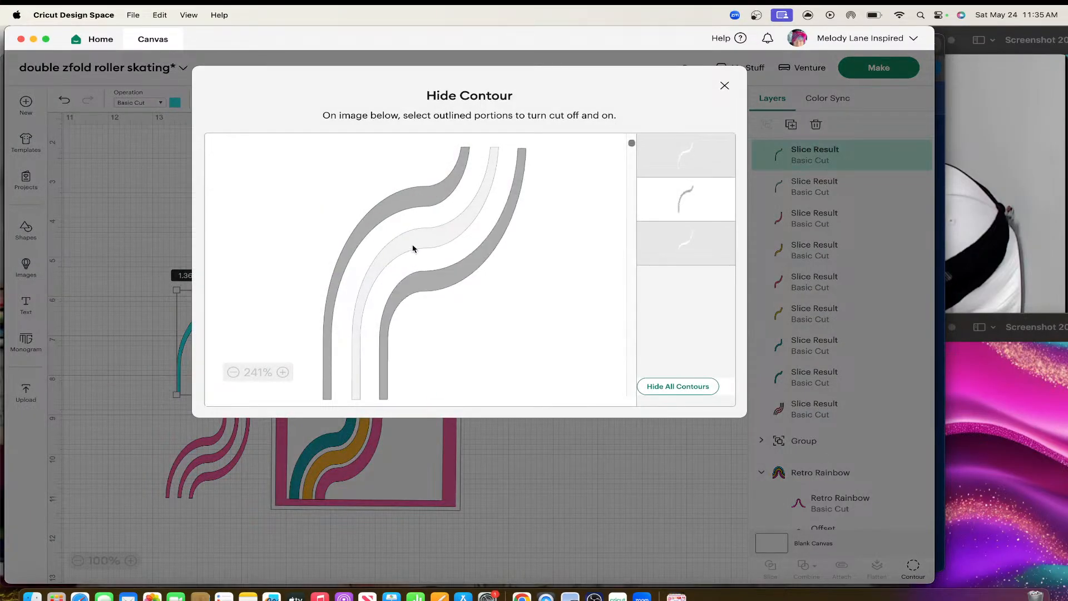
left_click(394, 213)
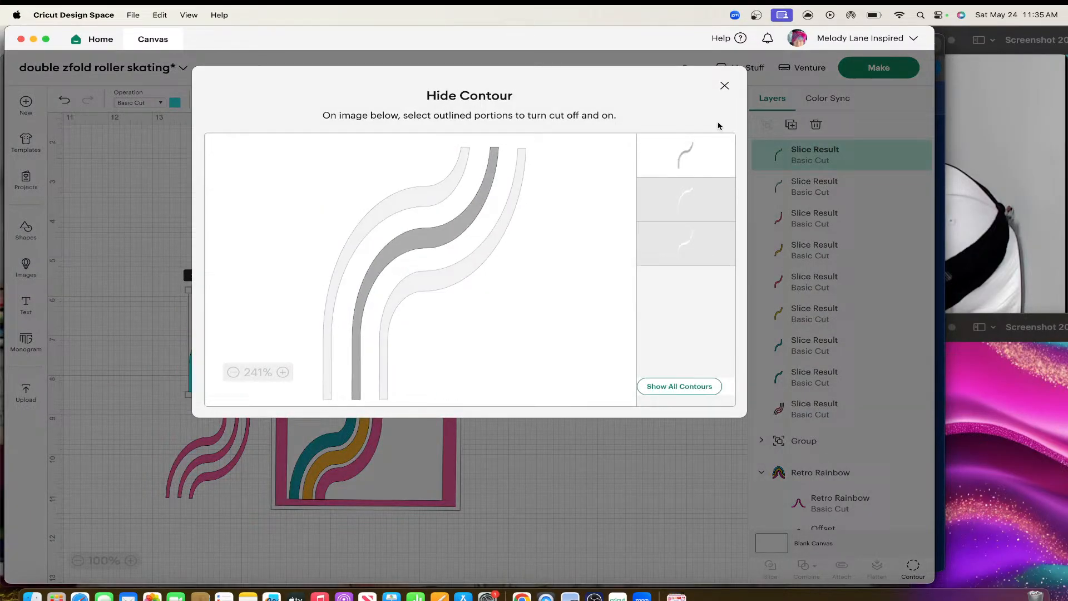
left_click(724, 85)
Color the thin middle stripe yellow and center it over the orange stripe on the middle panel.
left_click(175, 103)
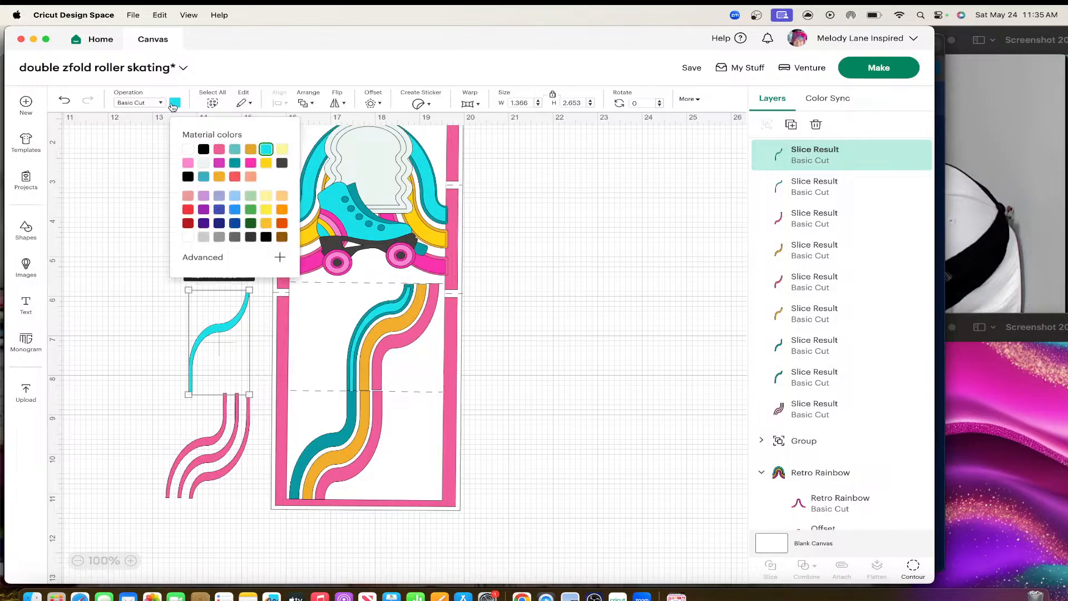
left_click(266, 164)
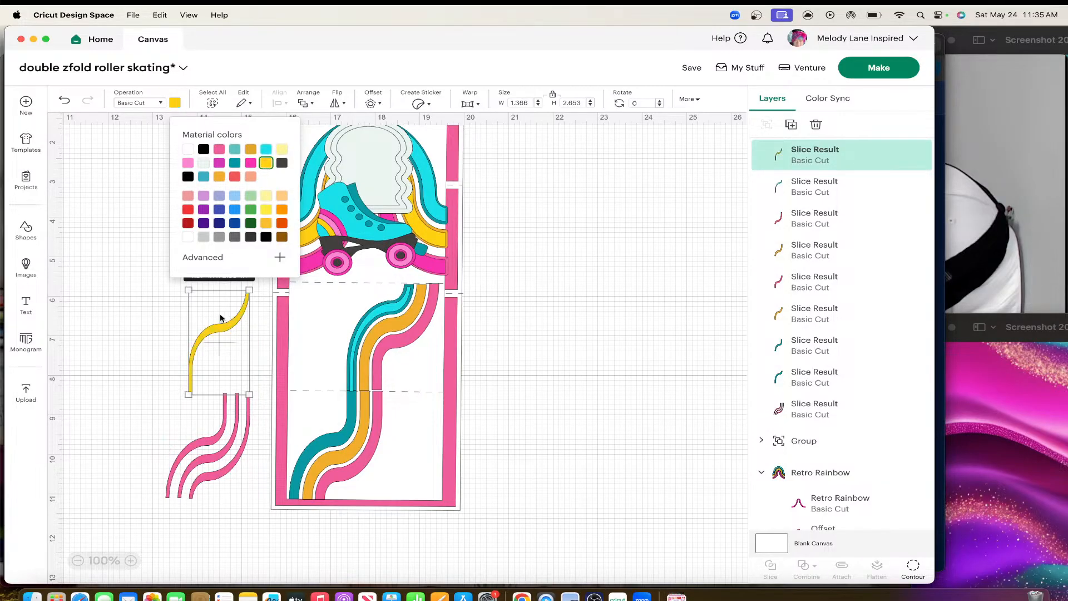
left_click_drag(224, 342, 399, 337)
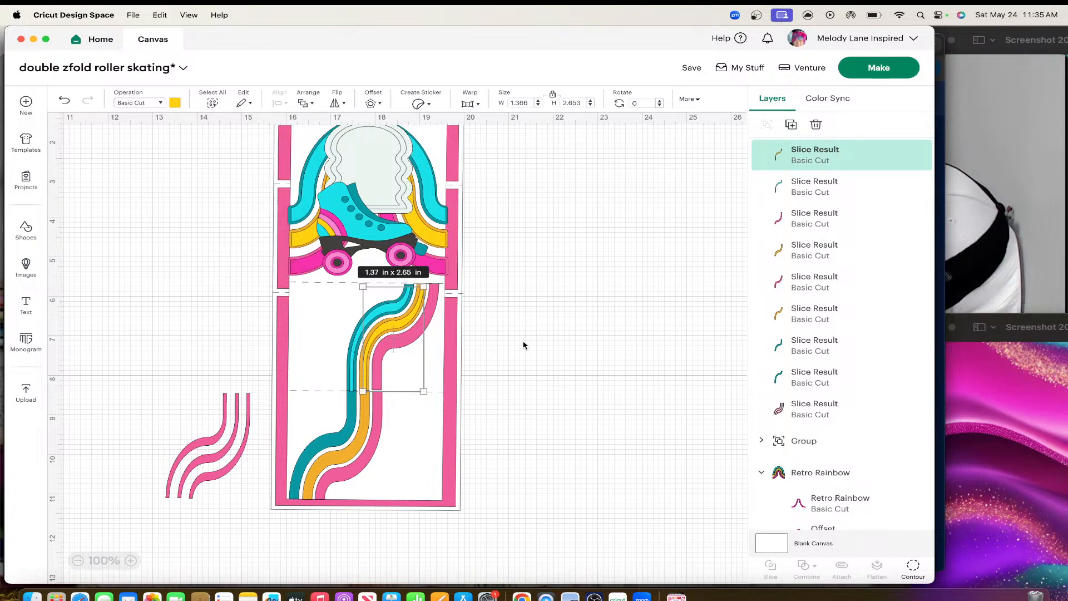
left_click(512, 344)
left_click(411, 340)
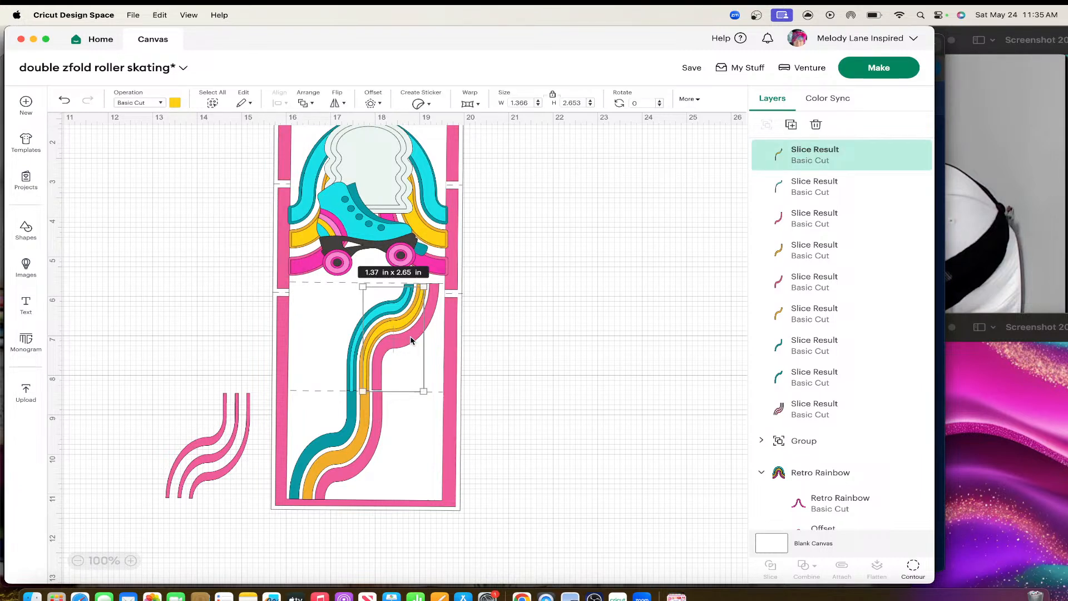
Duplicate the thin cyan stripe on the middle panel and move the copy to the empty canvas right of the card.
left_click(433, 293)
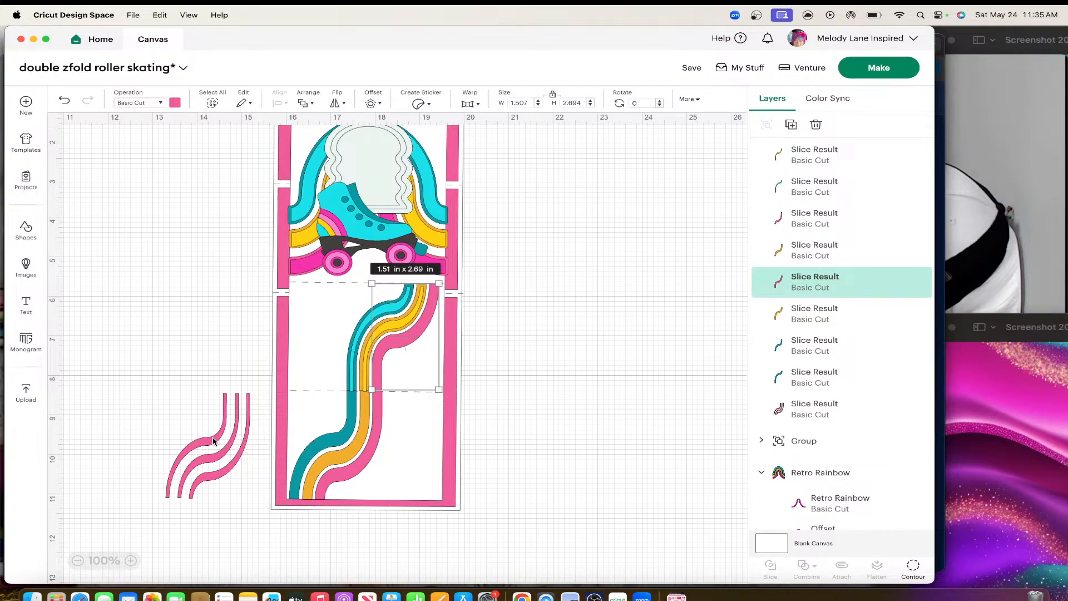
left_click(354, 346)
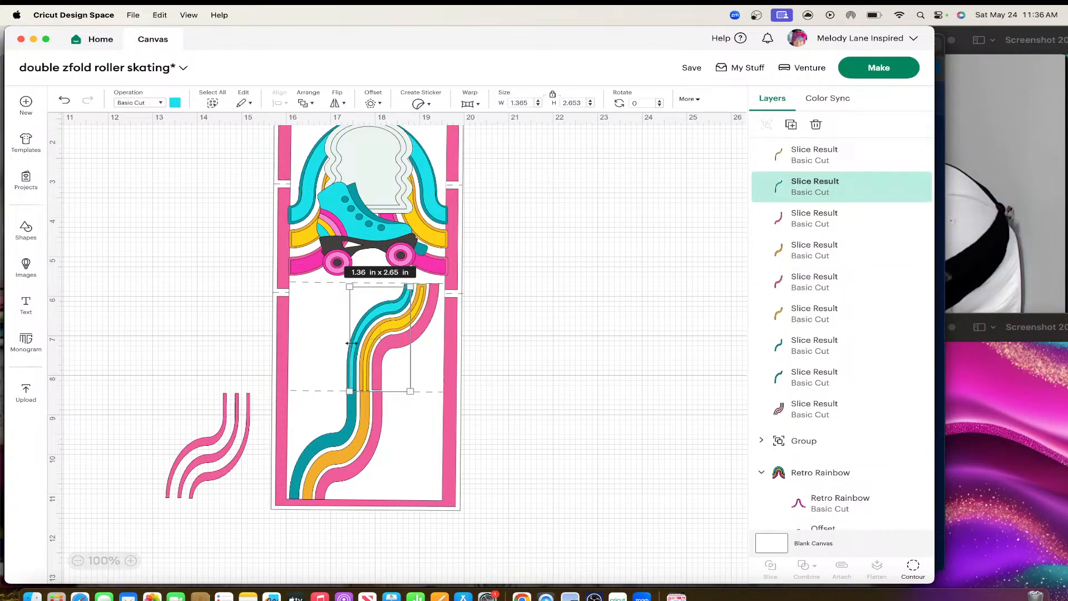
key("super+d")
left_click(502, 394)
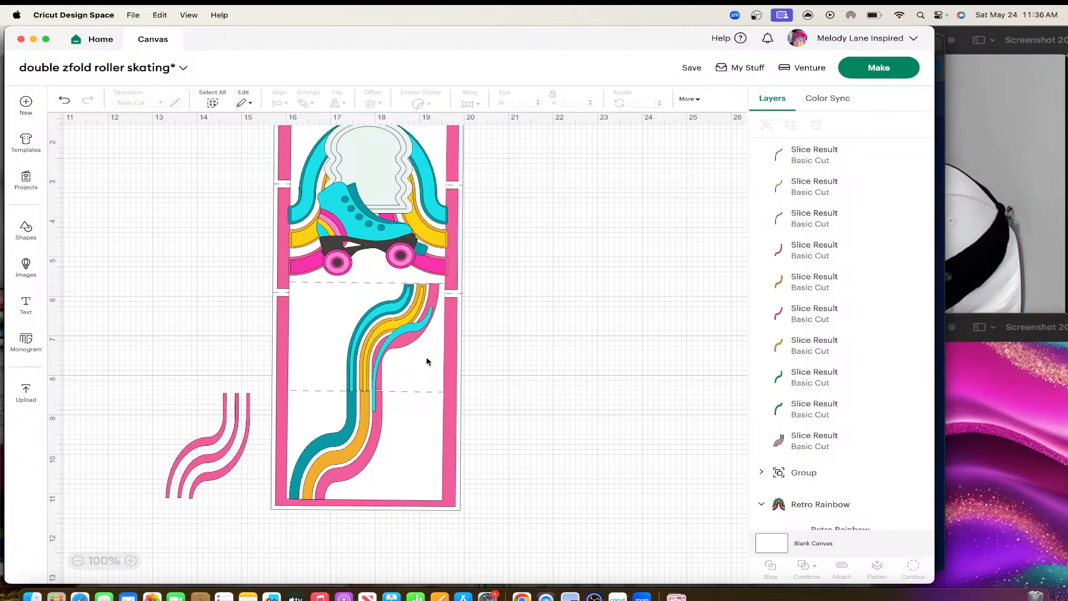
left_click_drag(424, 355, 531, 342)
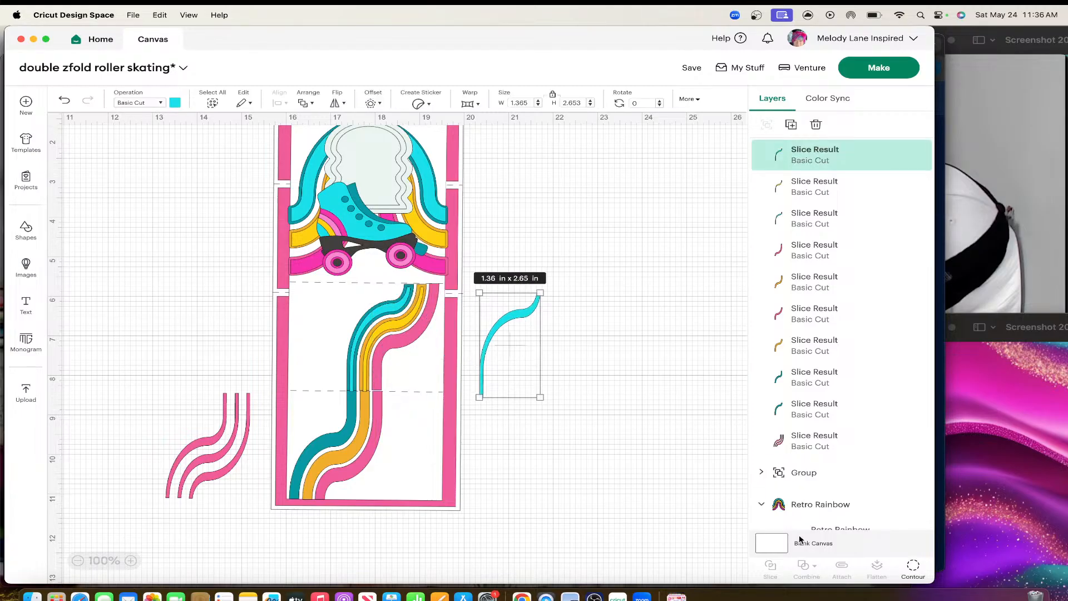
Change the copied cyan stripe's contours to show only the right stripe, hiding the left one.
left_click(915, 567)
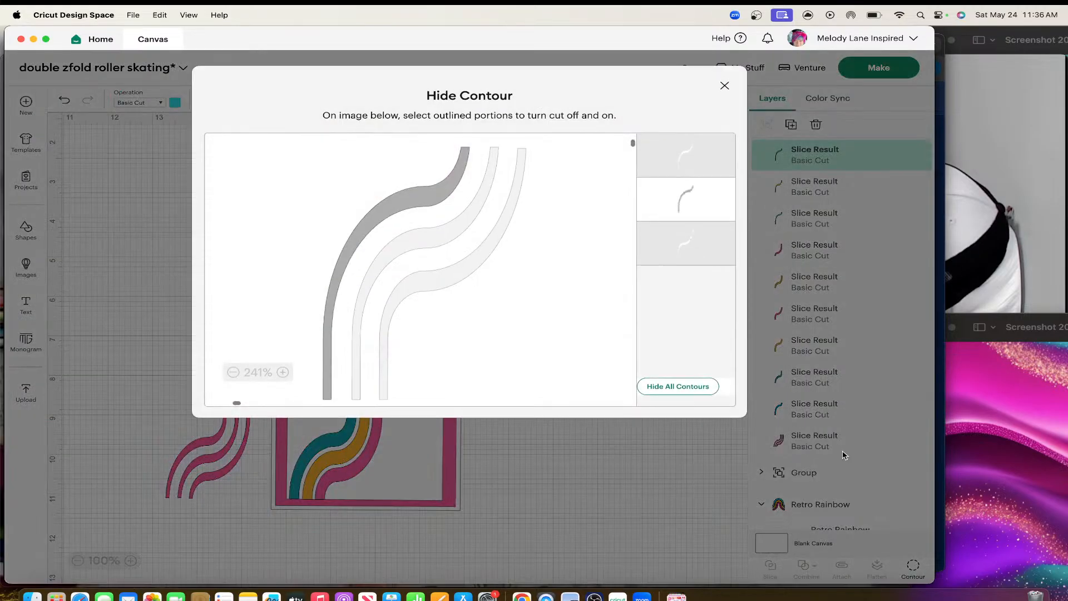
left_click(454, 270)
left_click(422, 191)
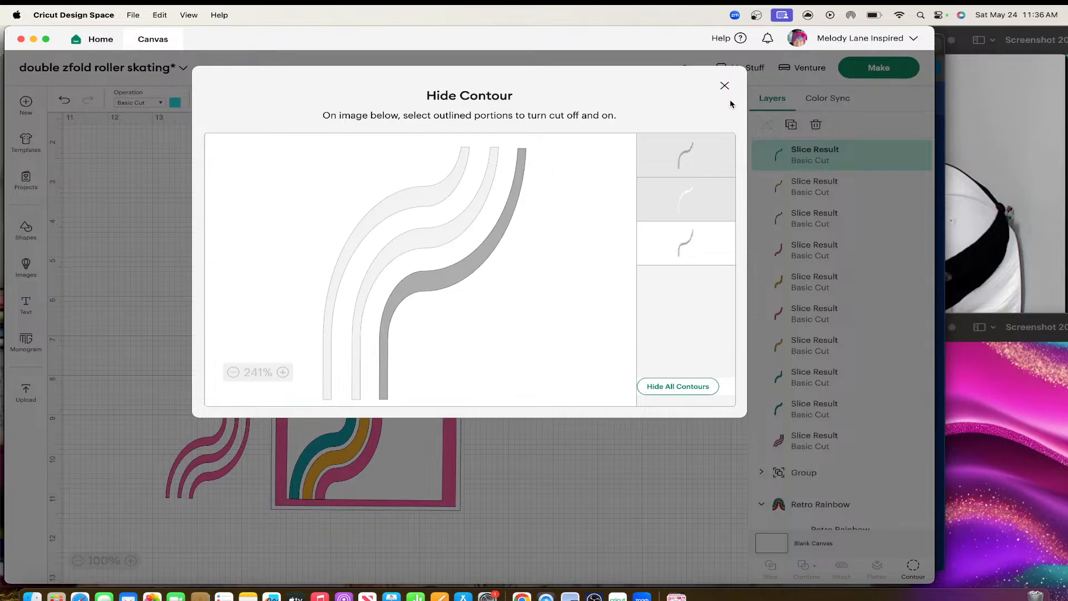
left_click(724, 85)
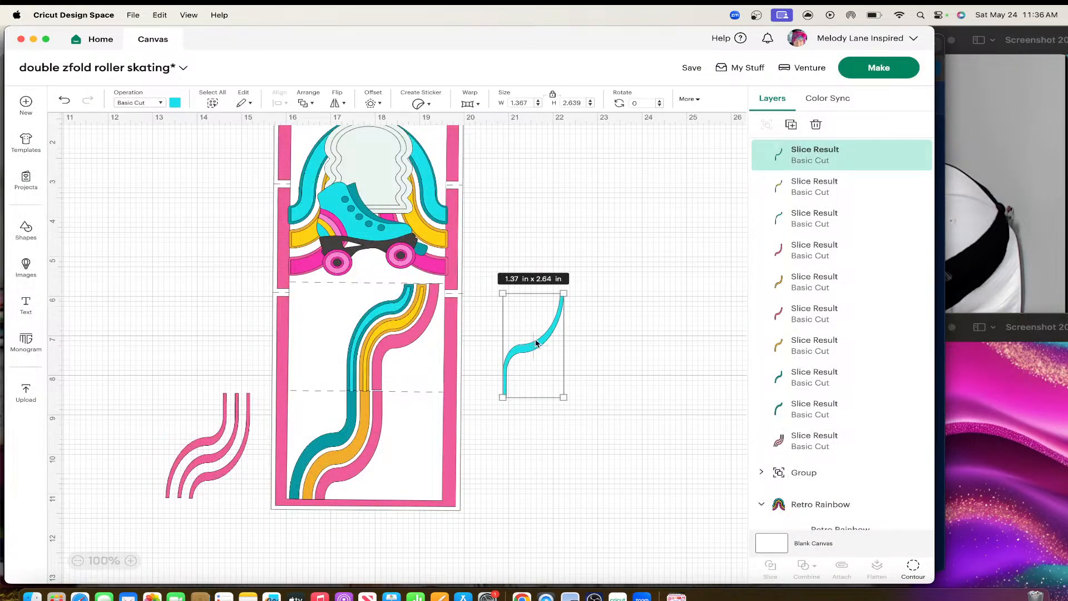
key("Left")
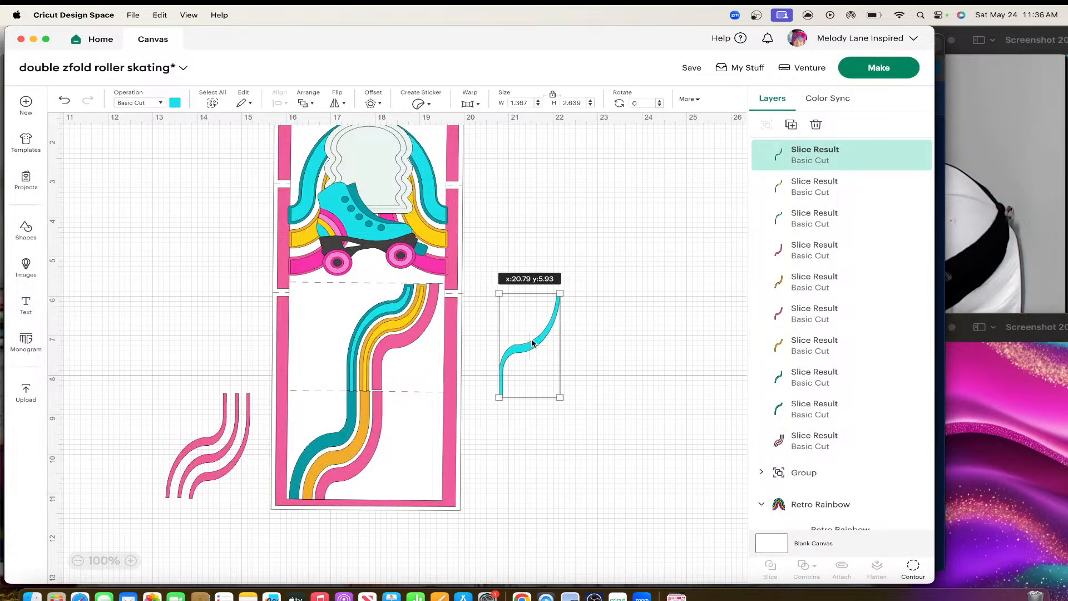
Color the thin right stripe hot pink and center it over the pink stripe on the middle panel.
left_click(174, 102)
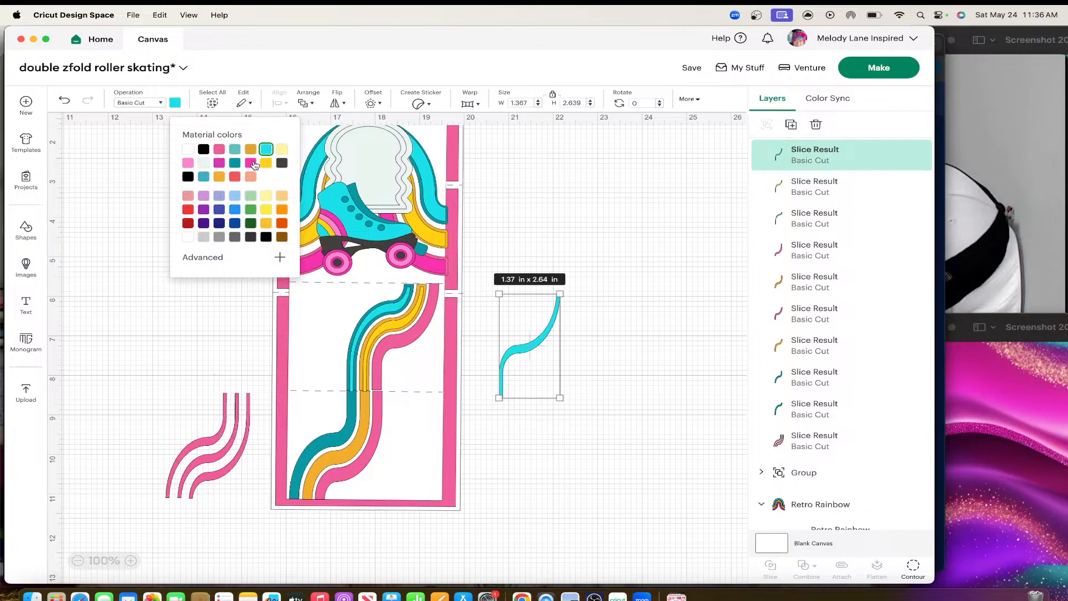
left_click(251, 163)
left_click_drag(531, 356, 407, 347)
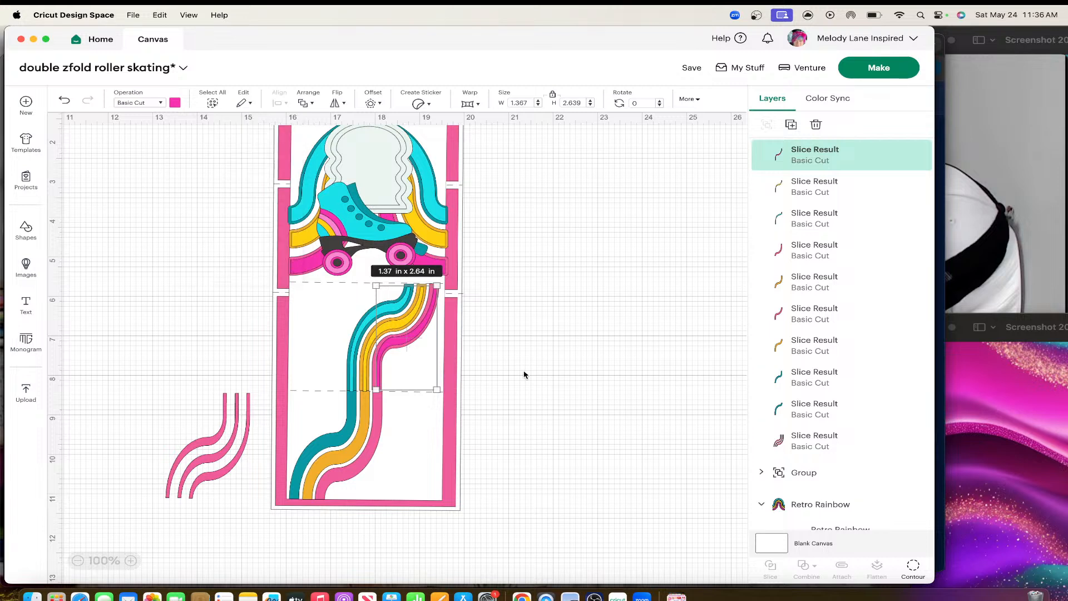
left_click(524, 373)
Hide the middle and right contours of the lower set of thin pink stripes beside the card, keeping the left stripe.
left_click(222, 428)
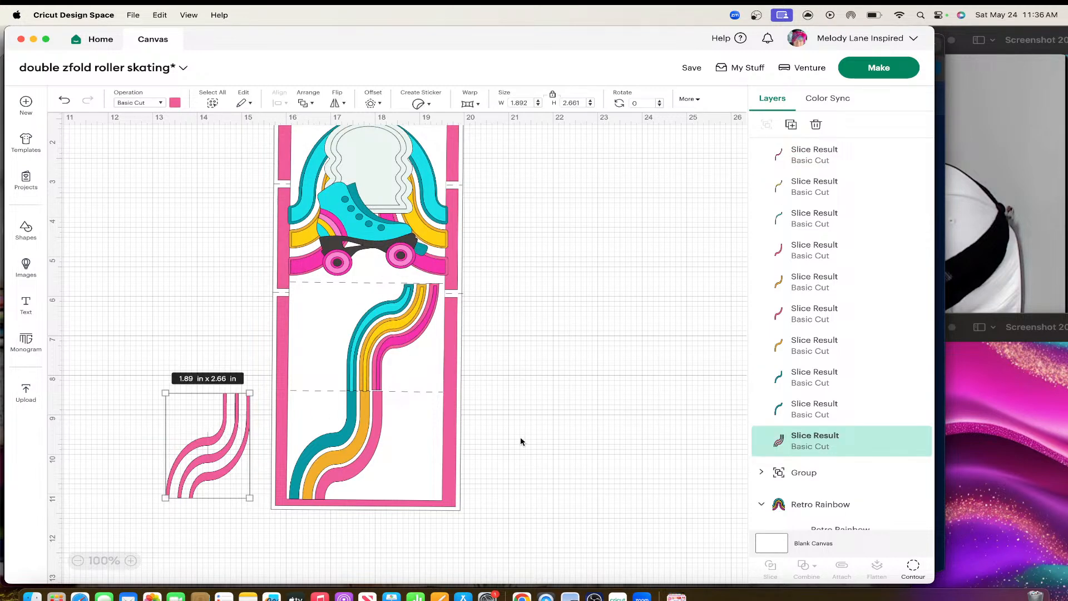
left_click(914, 568)
left_click(439, 248)
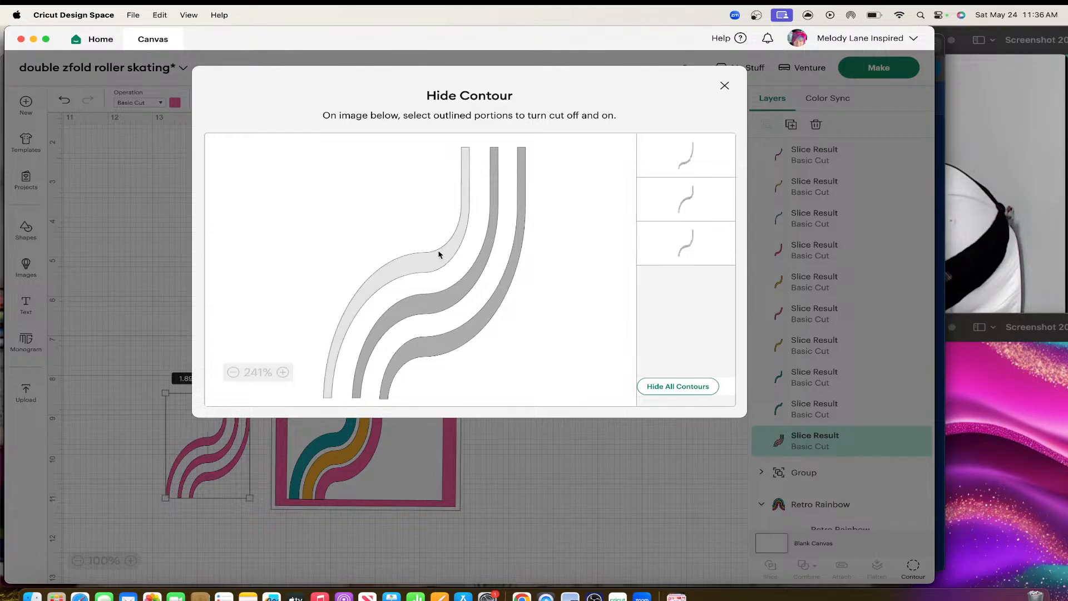
left_click(489, 234)
left_click(462, 219)
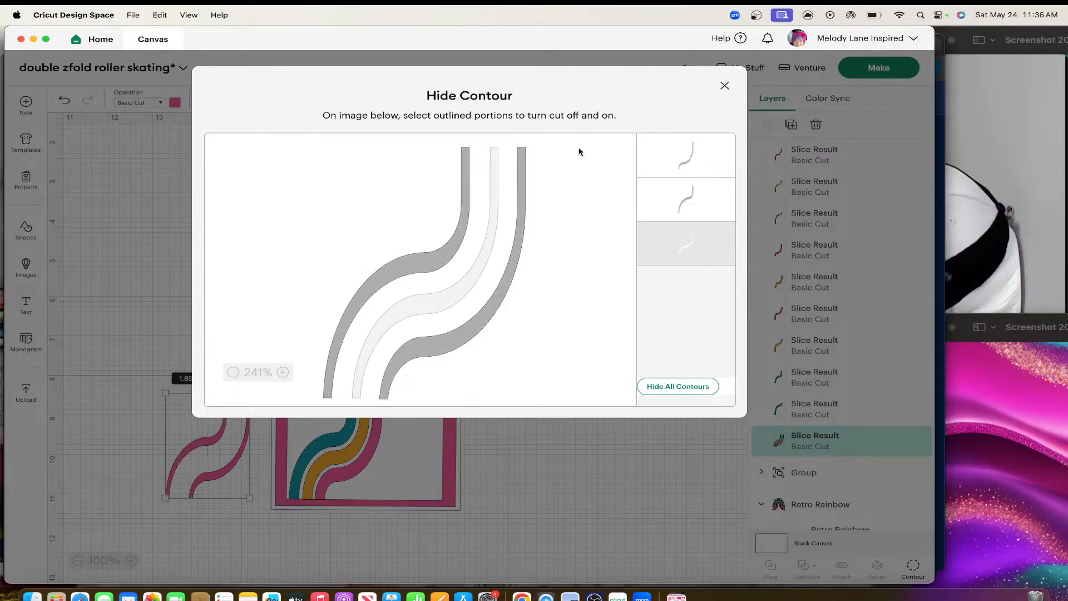
left_click(725, 85)
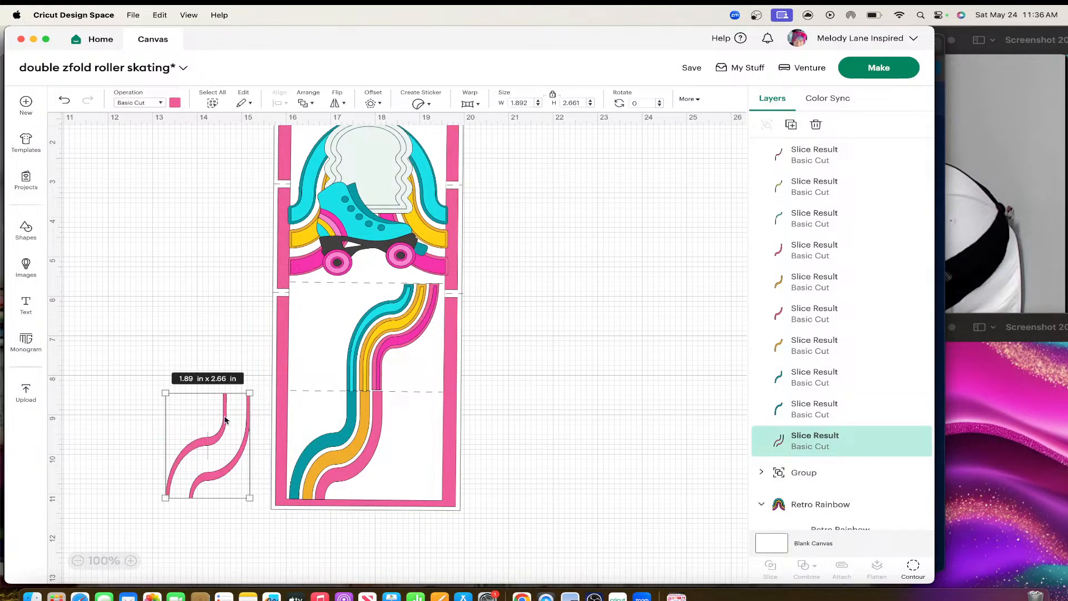
left_click(913, 567)
left_click(455, 344)
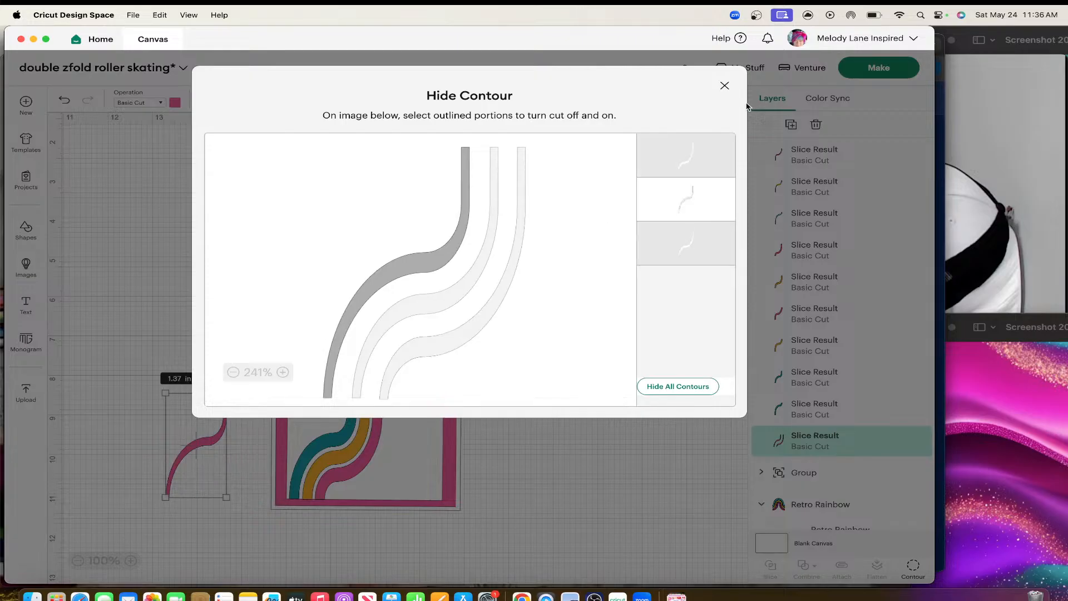
left_click(724, 85)
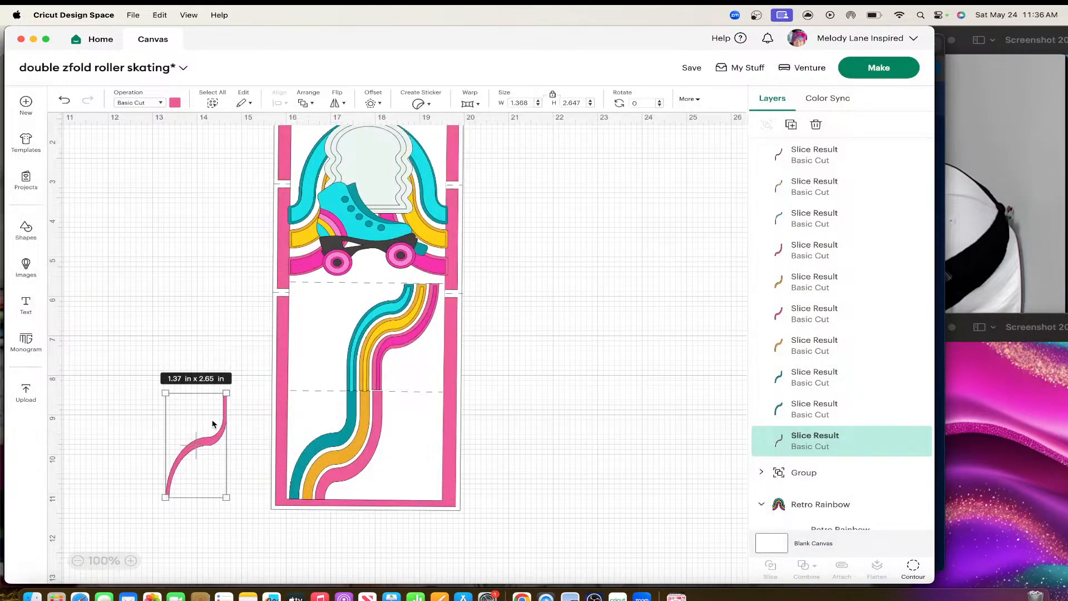
Try to layer the thin pink stripe over the bottom panel's teal stripe, bringing the teal stripe to the front.
left_click_drag(212, 443, 326, 438)
right_click(325, 437)
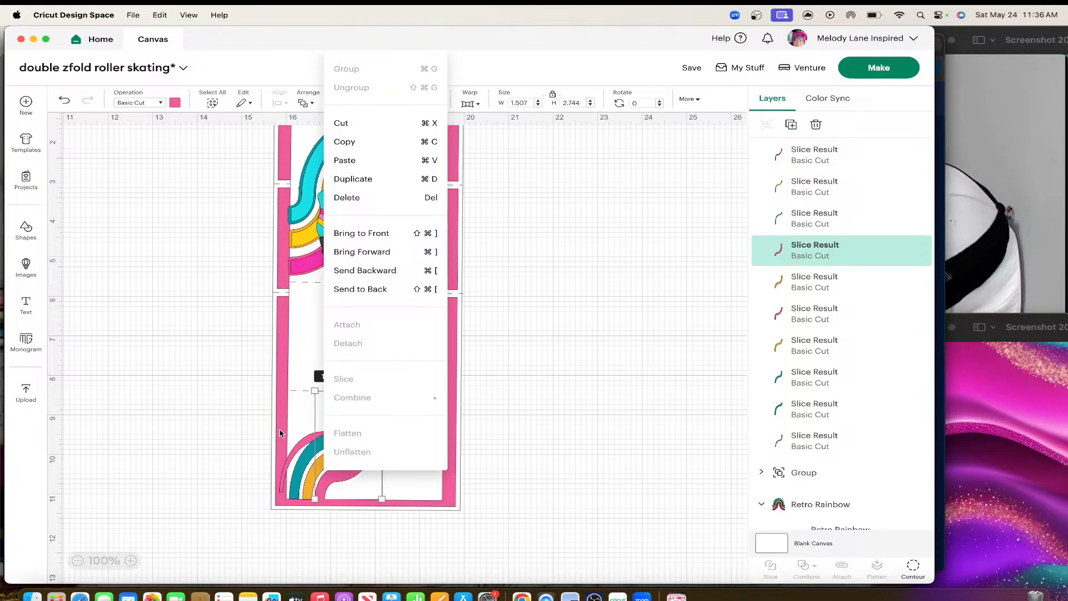
left_click(261, 444)
left_click(299, 448)
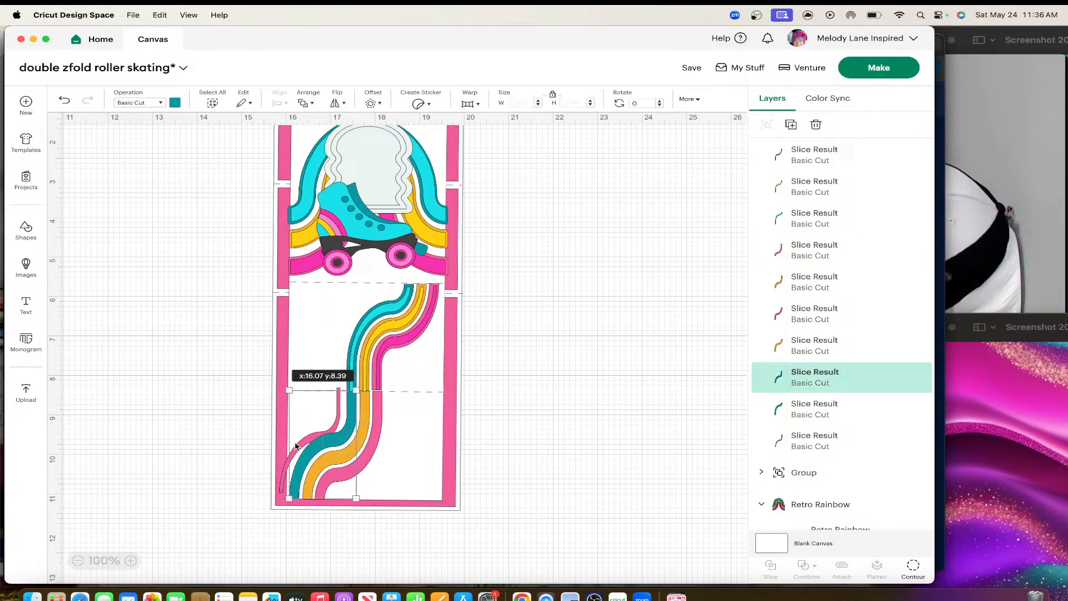
right_click(292, 440)
left_click(349, 231)
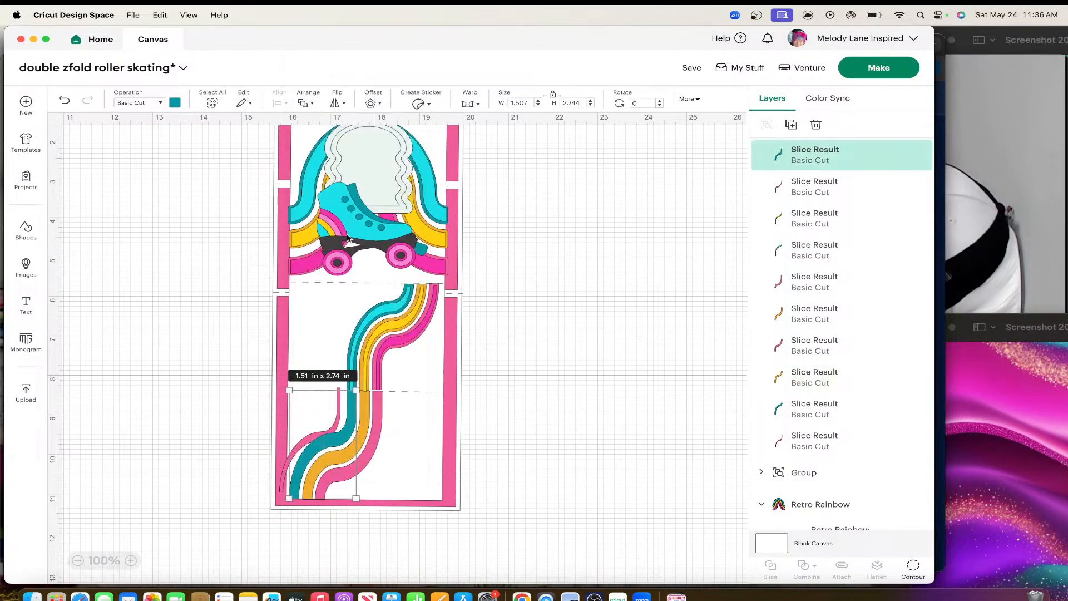
Move the thin pink stripe back beside the card and return the teal stripe to its place on the bottom panel.
left_click_drag(312, 418, 346, 421)
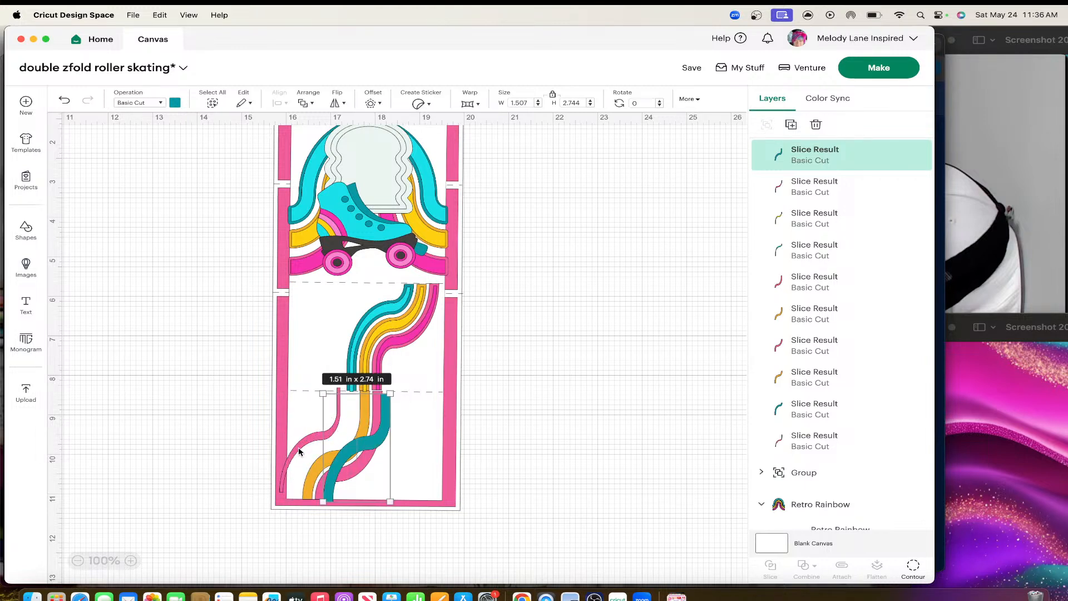
left_click_drag(301, 452, 192, 452)
left_click_drag(352, 443, 319, 442)
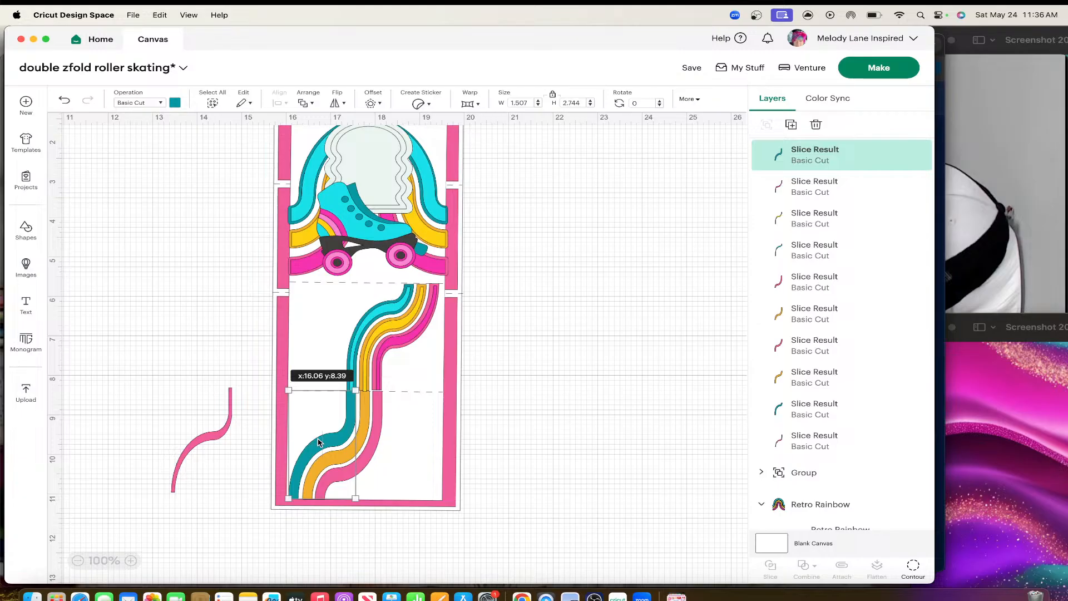
Bring the thin pink stripe beside the card to the front.
left_click(223, 431)
right_click(223, 431)
left_click(259, 233)
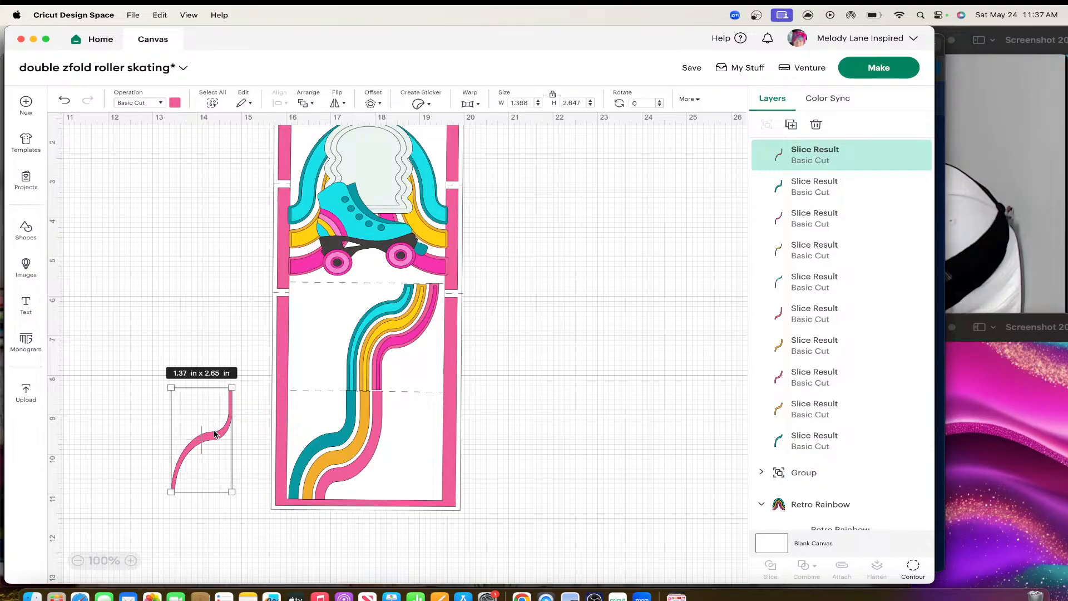
Color the thin stripe bright cyan and center it over the teal stripe on the bottom panel.
left_click(175, 103)
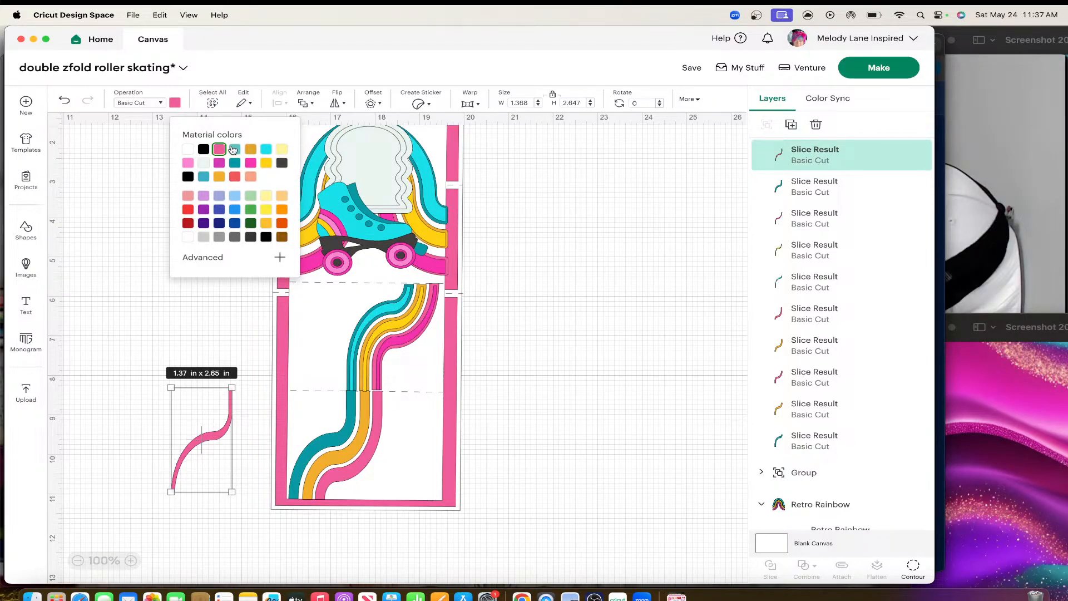
left_click(267, 151)
left_click(122, 346)
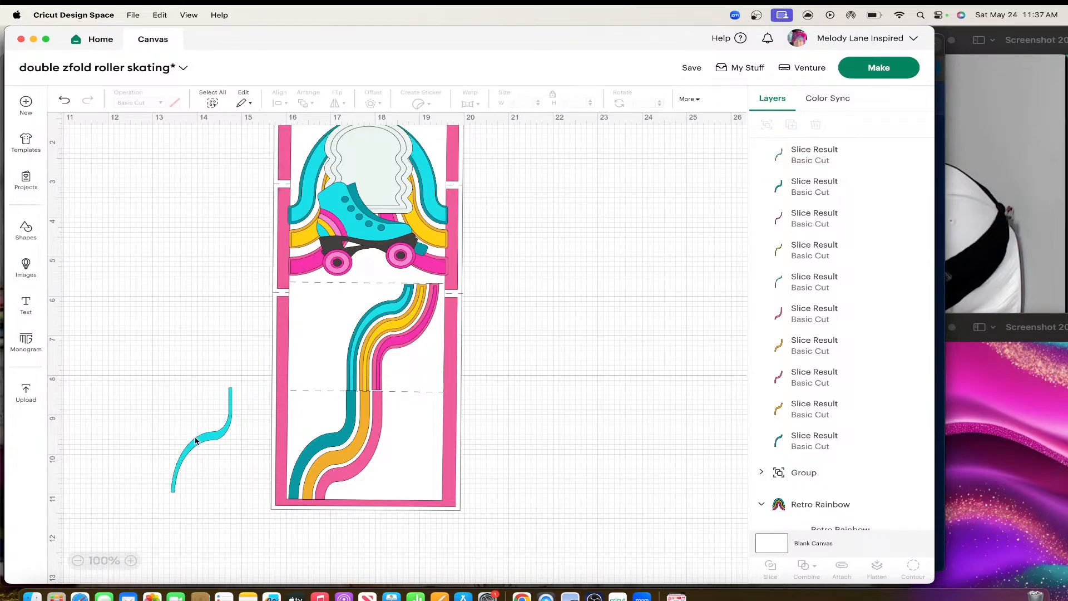
left_click_drag(197, 441, 318, 445)
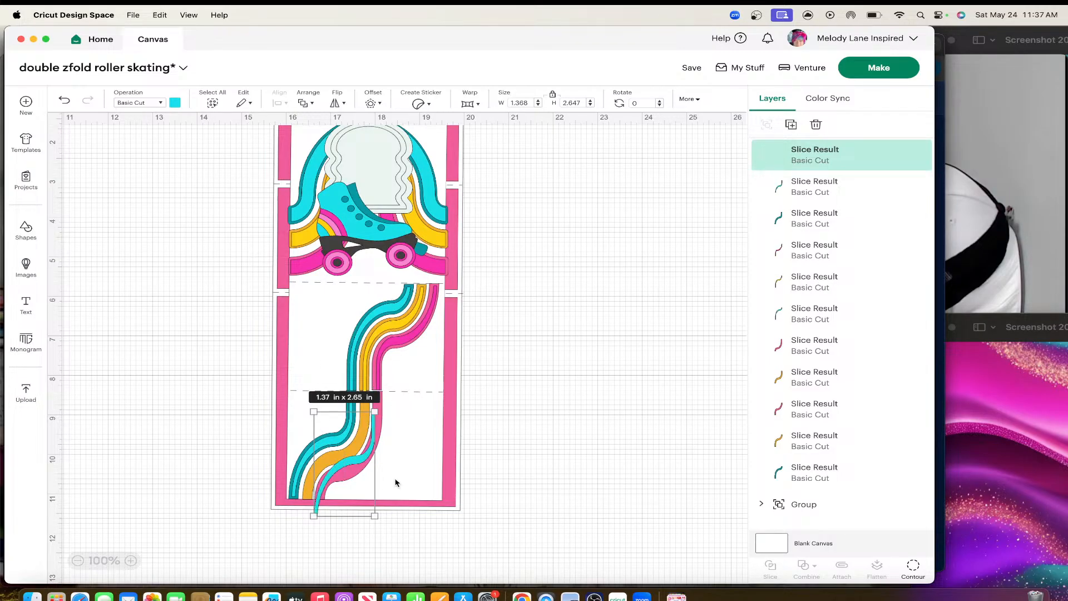
Move the duplicated thin cyan stripe beside the card and switch its contours so only the middle stripe remains.
left_click_drag(310, 447, 199, 424)
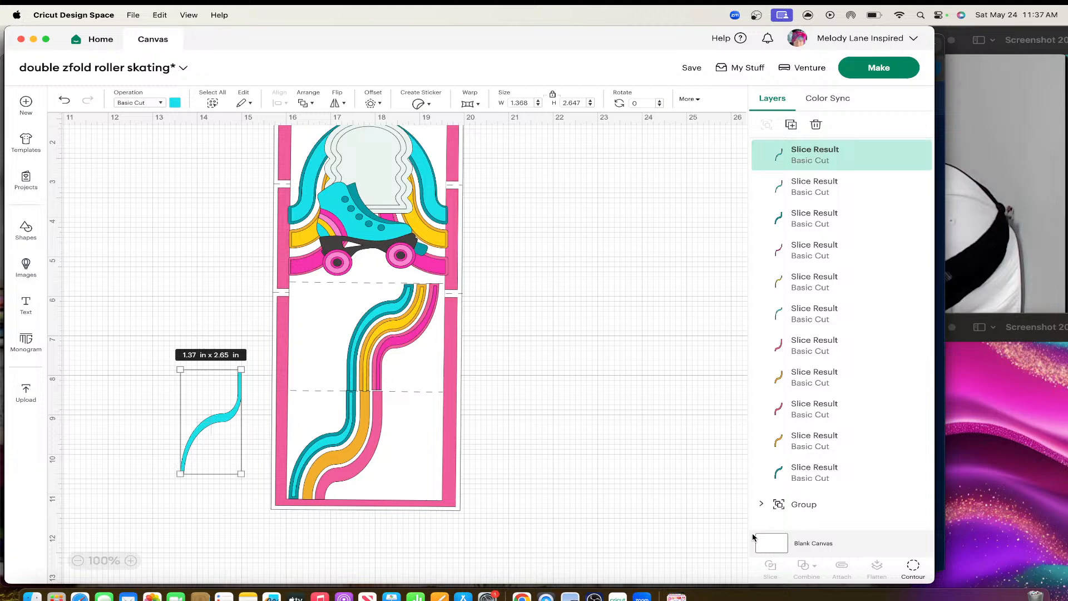
left_click(914, 568)
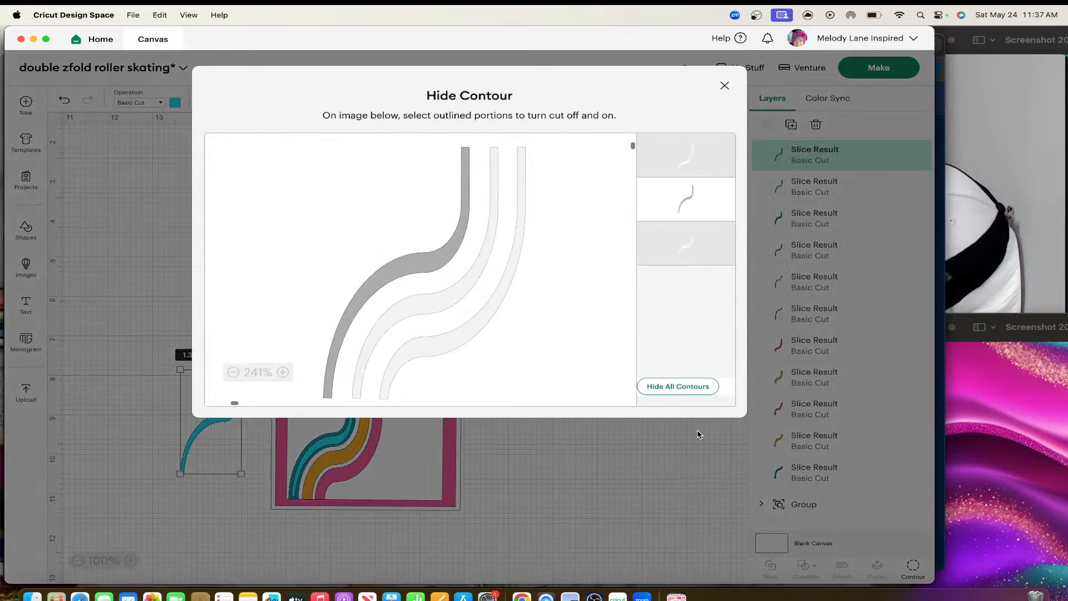
left_click(426, 309)
left_click(413, 261)
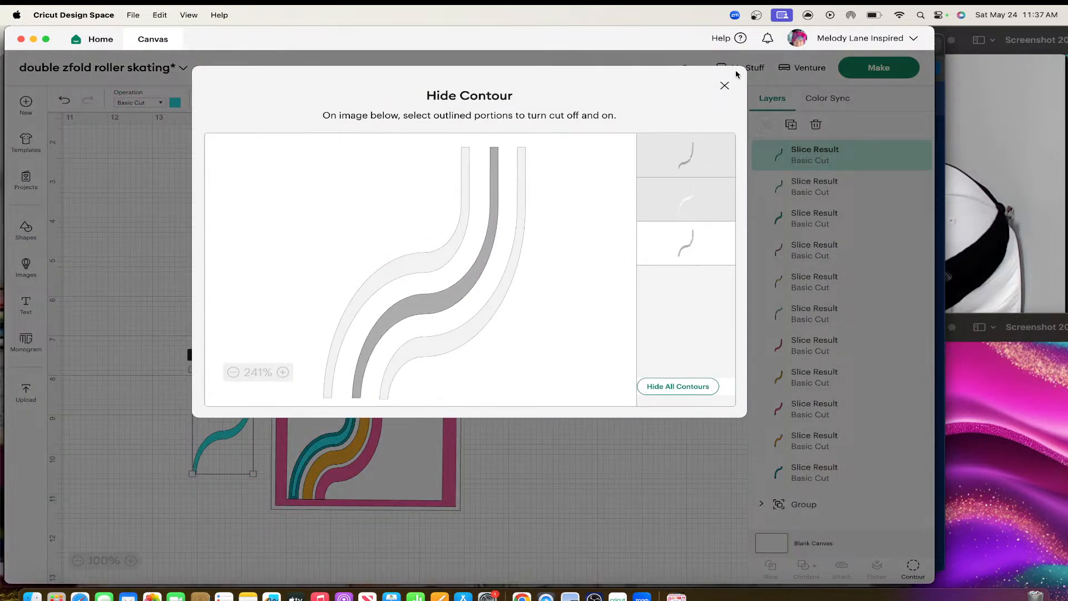
left_click(725, 83)
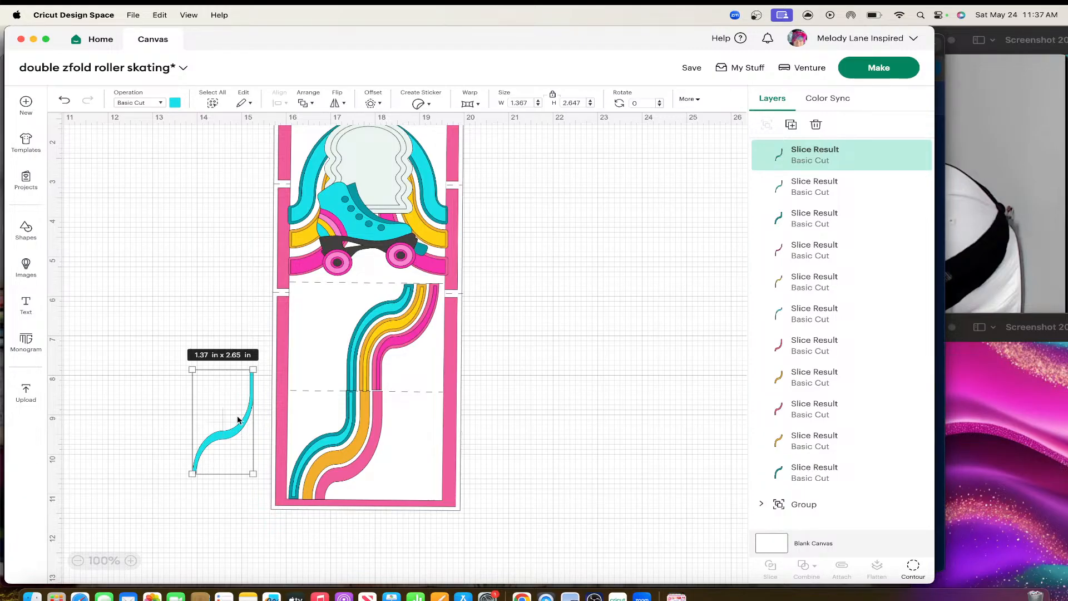
Color the thin stripe beside the card yellow and center it over the orange stripe on the bottom panel.
mouse_move(225, 432)
left_mouse_down()
mouse_move(225, 417)
mouse_move(225, 447)
left_mouse_up()
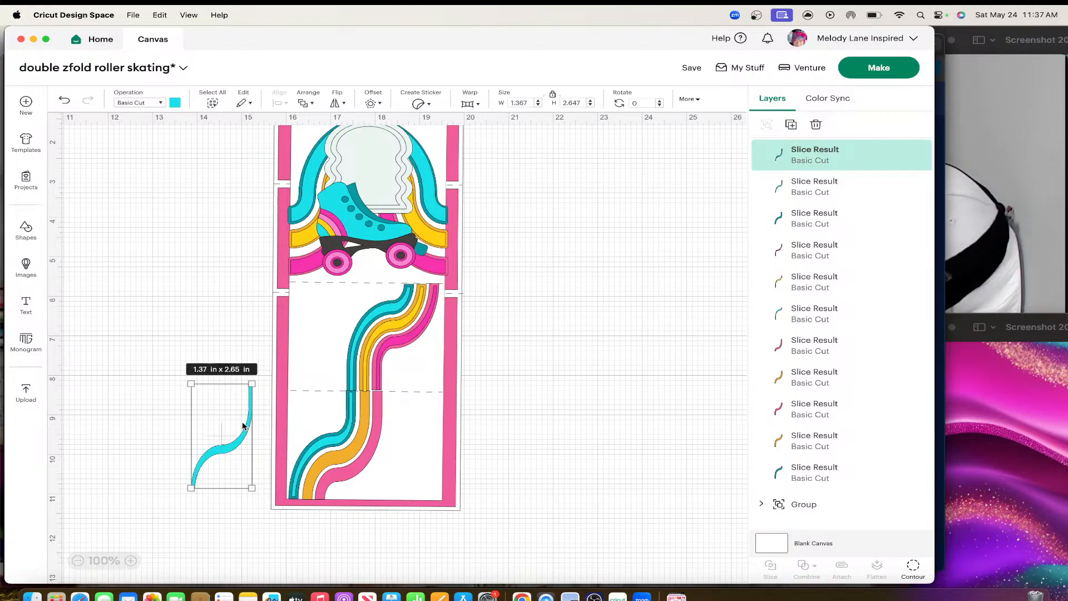
left_click(175, 103)
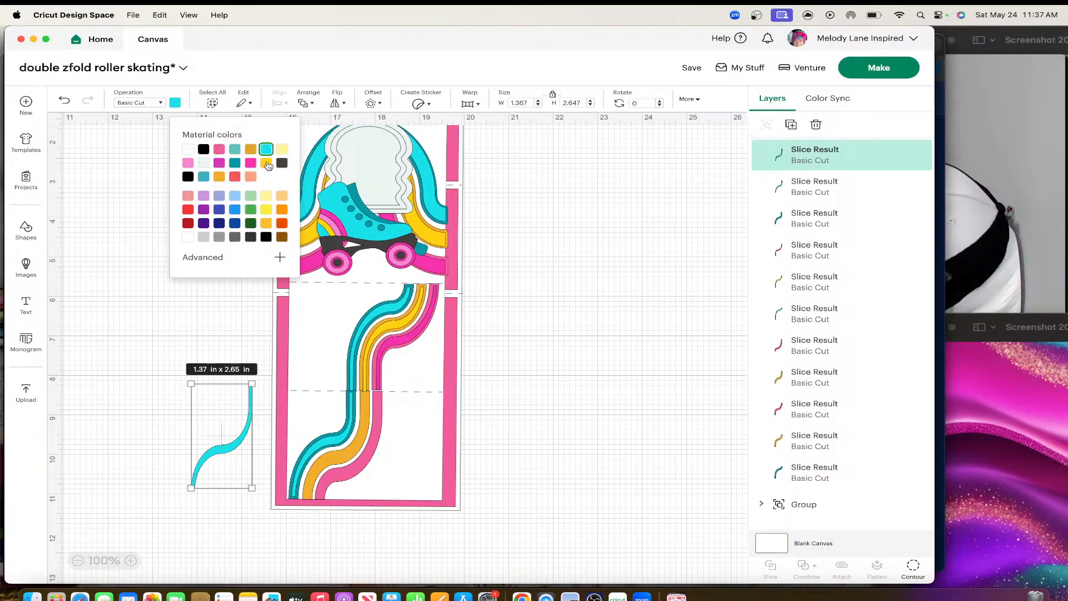
left_click(267, 165)
left_click(131, 296)
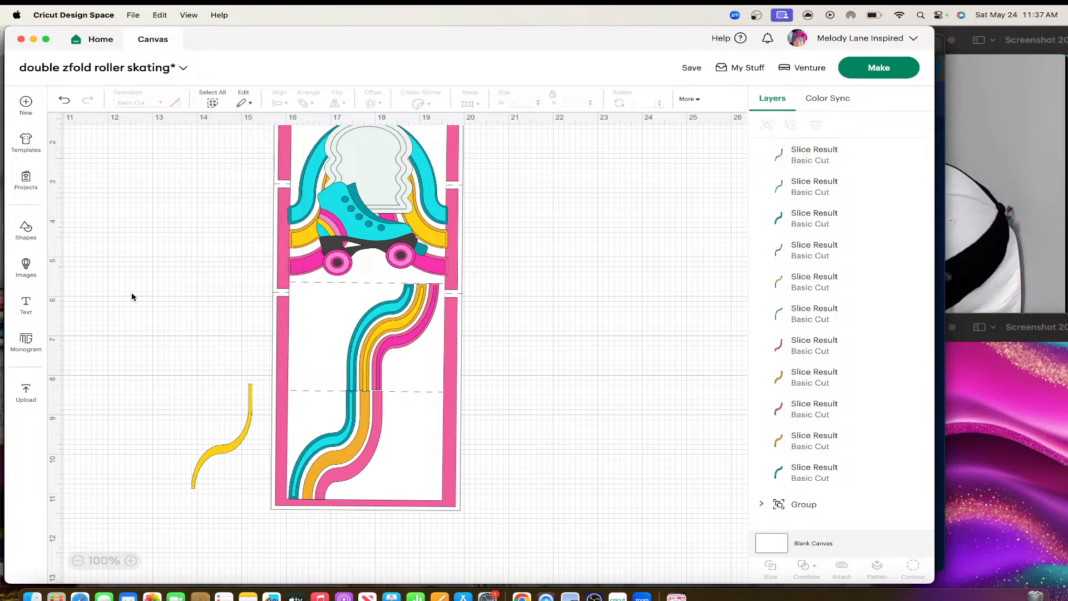
left_click_drag(226, 457, 337, 466)
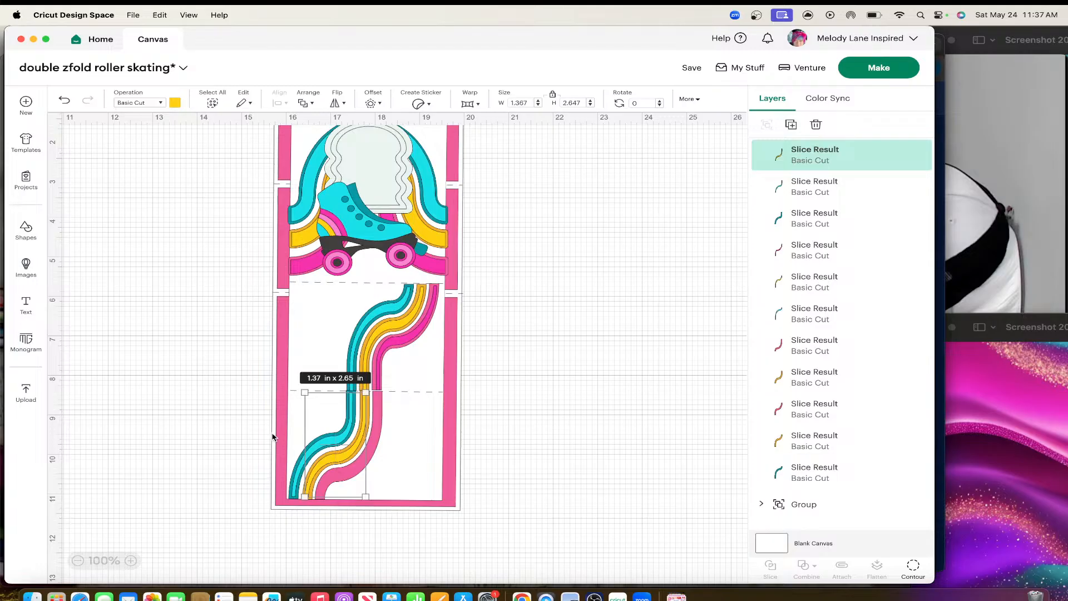
left_click(214, 417)
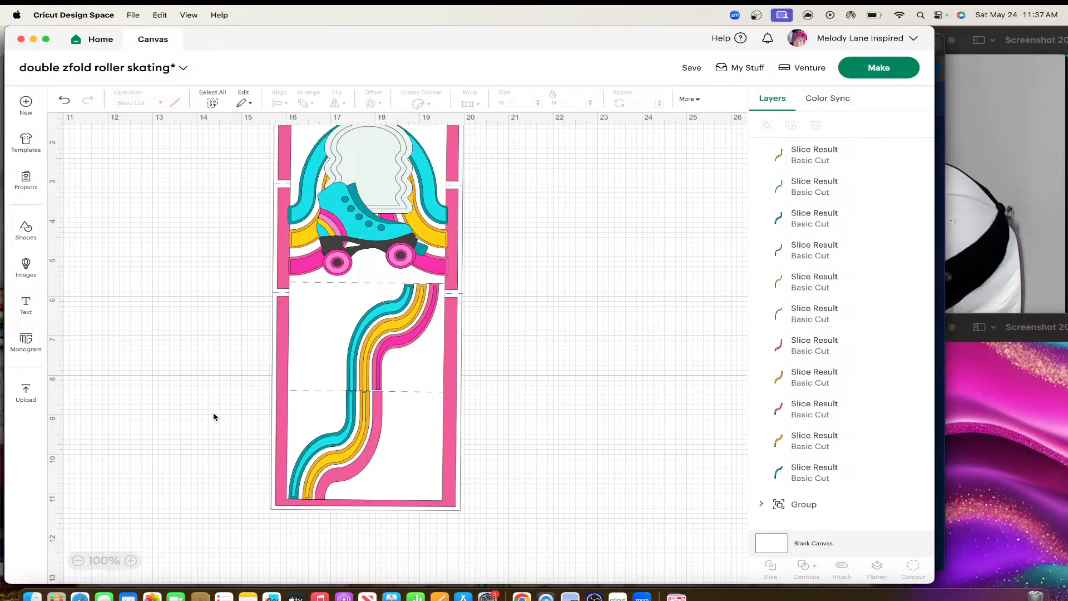
left_click(349, 471)
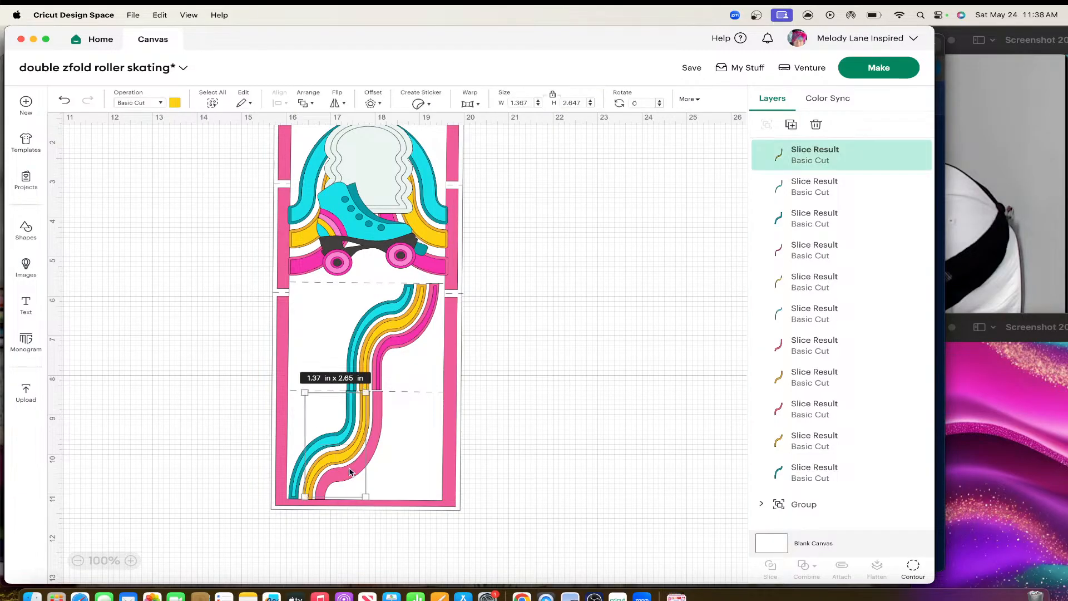
left_click(380, 442)
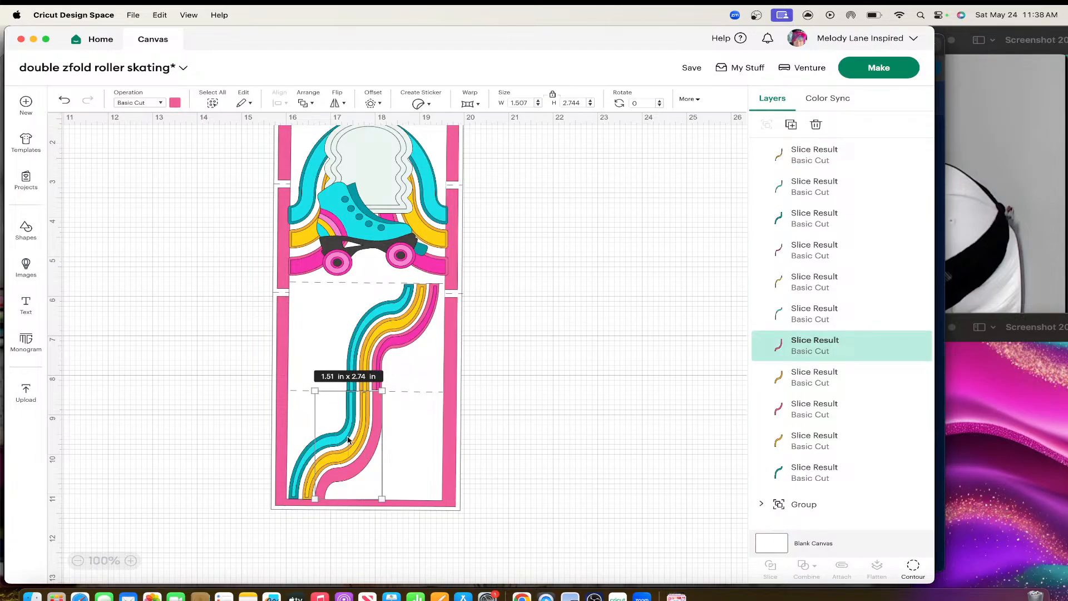
left_click(534, 461)
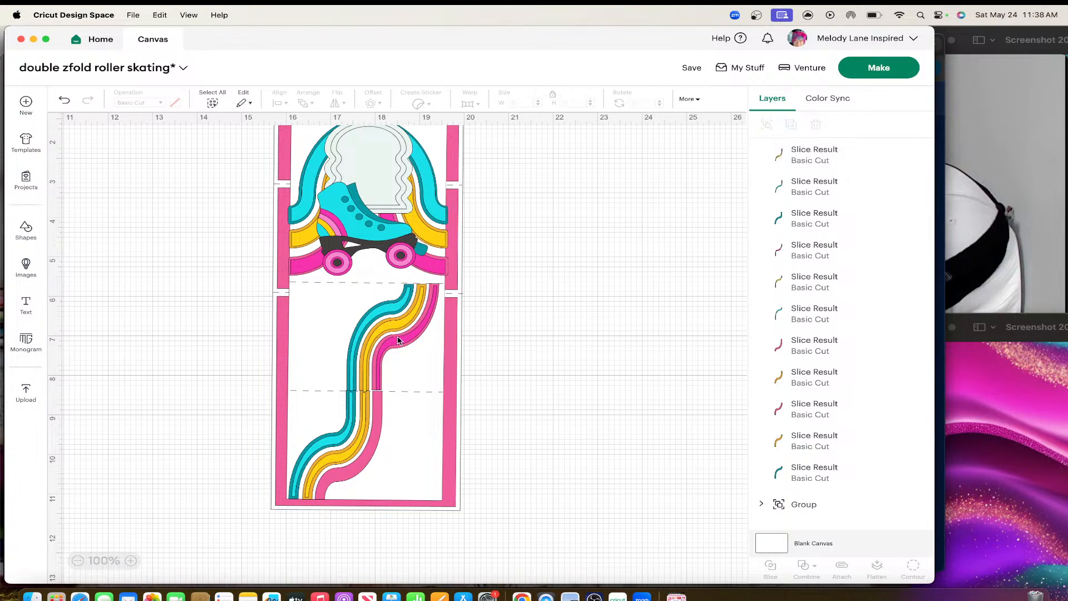
Duplicate the bottom panel's thin yellow stripe and switch the copy's contours so only the outer pink band's accent stripe remains.
left_click(345, 439)
key("super+d")
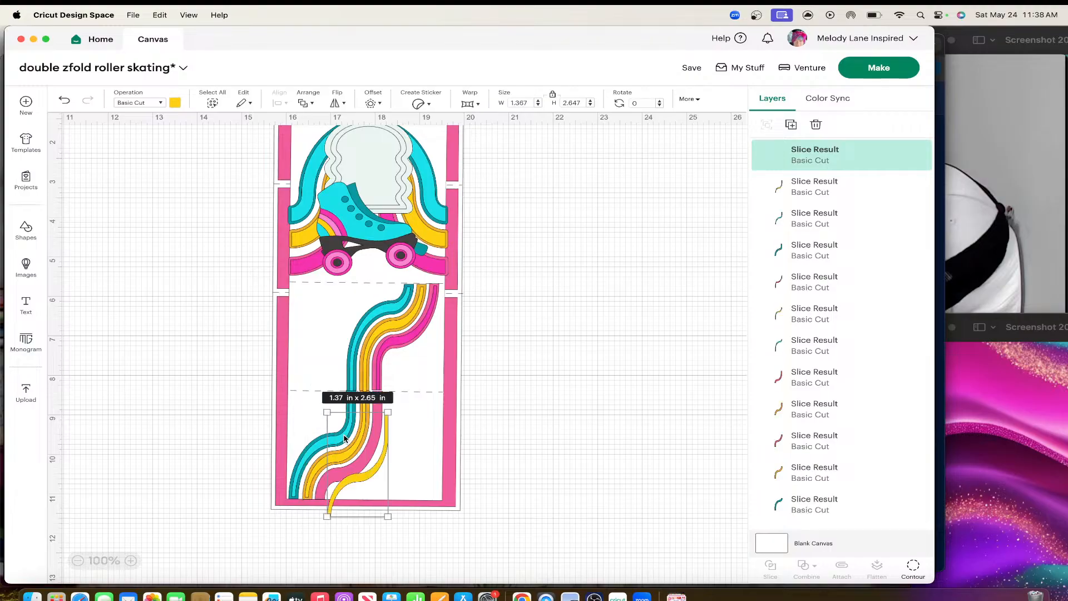
left_click(914, 568)
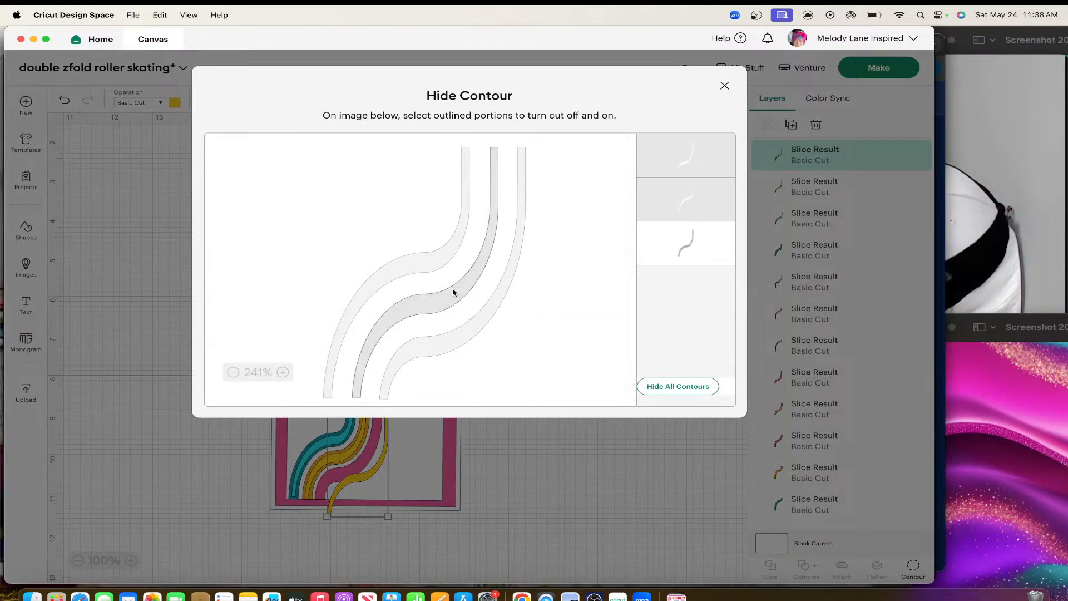
left_click(484, 315)
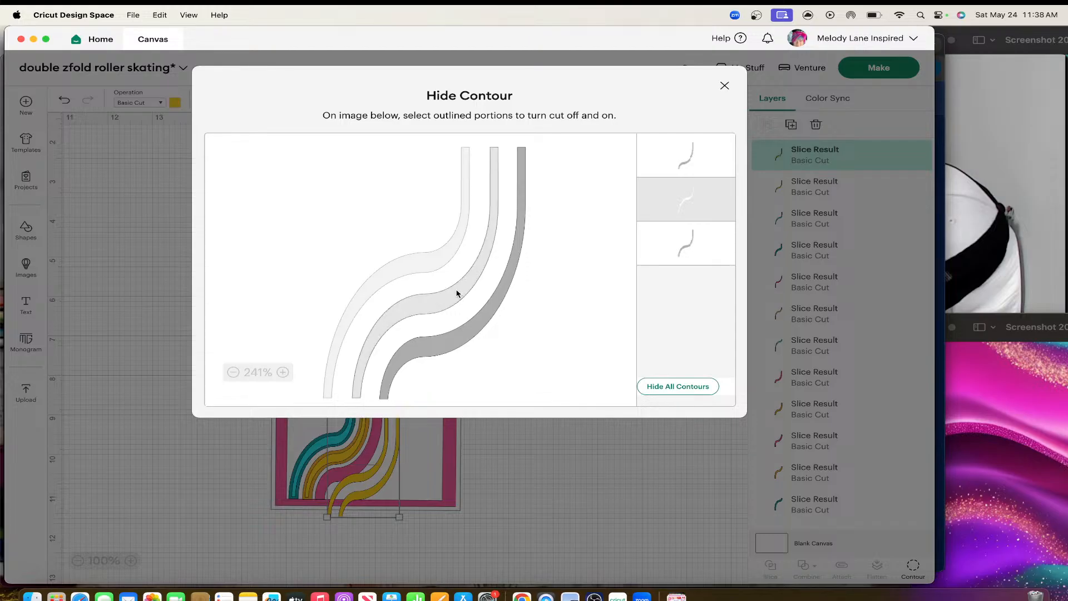
left_click(458, 293)
left_click(724, 87)
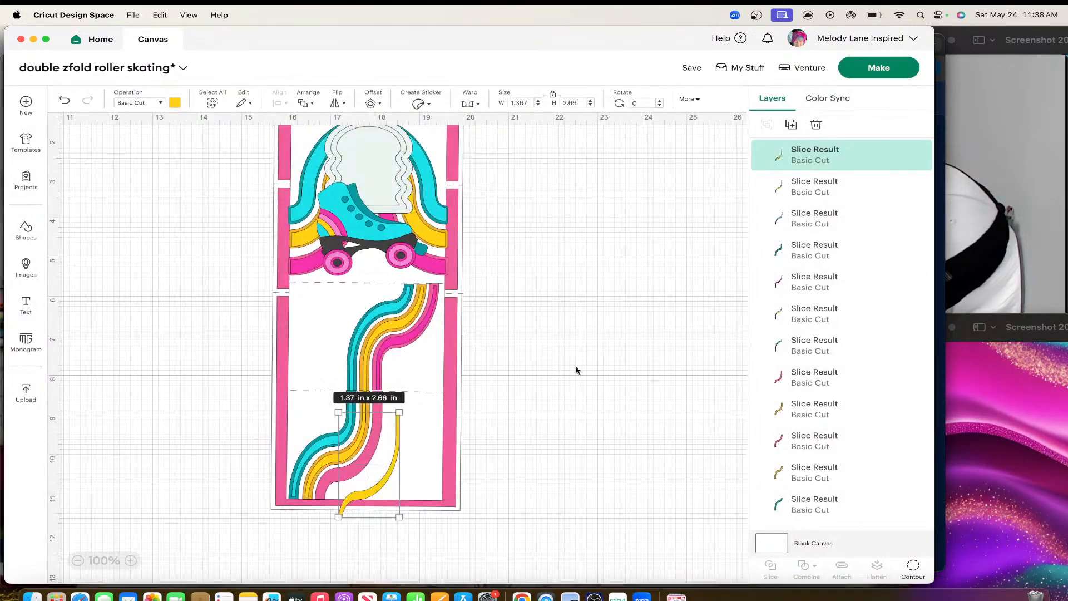
Center the copied thin stripe over the bottom panel's pink stripe and color it hot pink.
left_click_drag(388, 481, 365, 456)
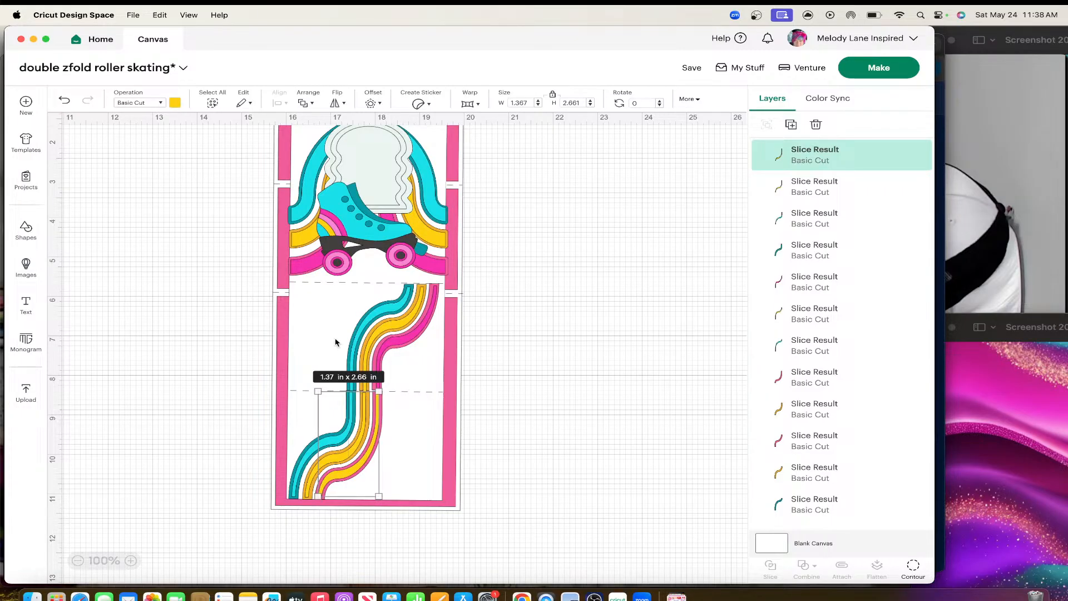
left_click(176, 104)
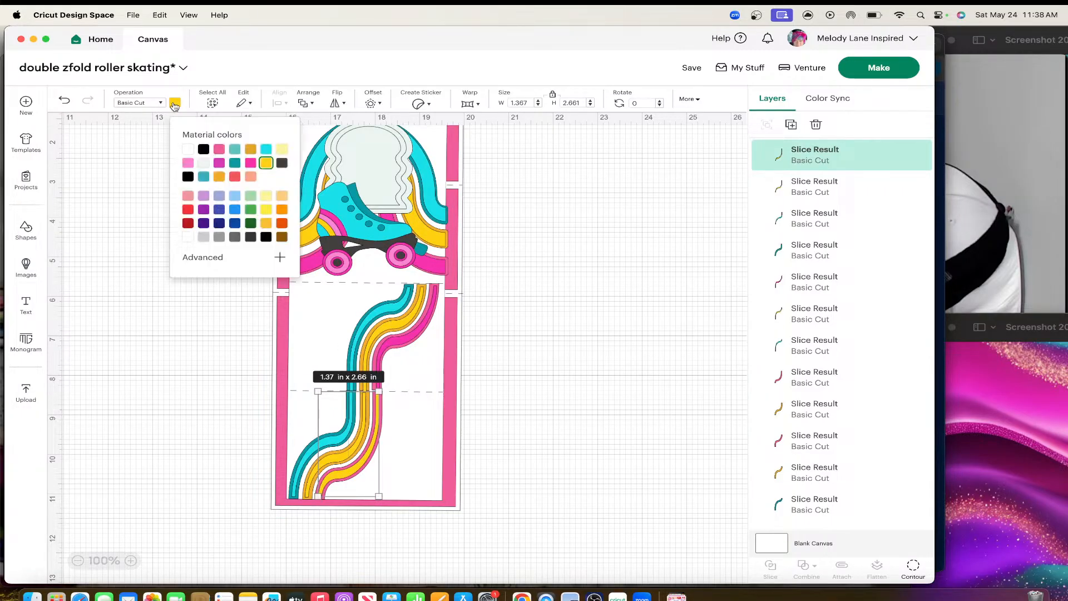
left_click(251, 164)
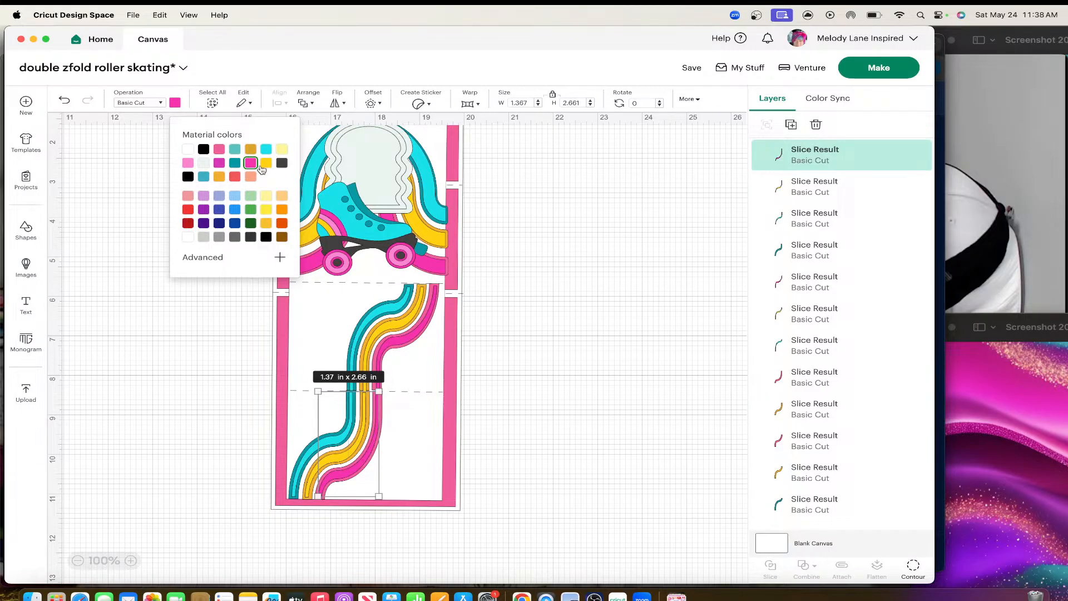
left_click(528, 312)
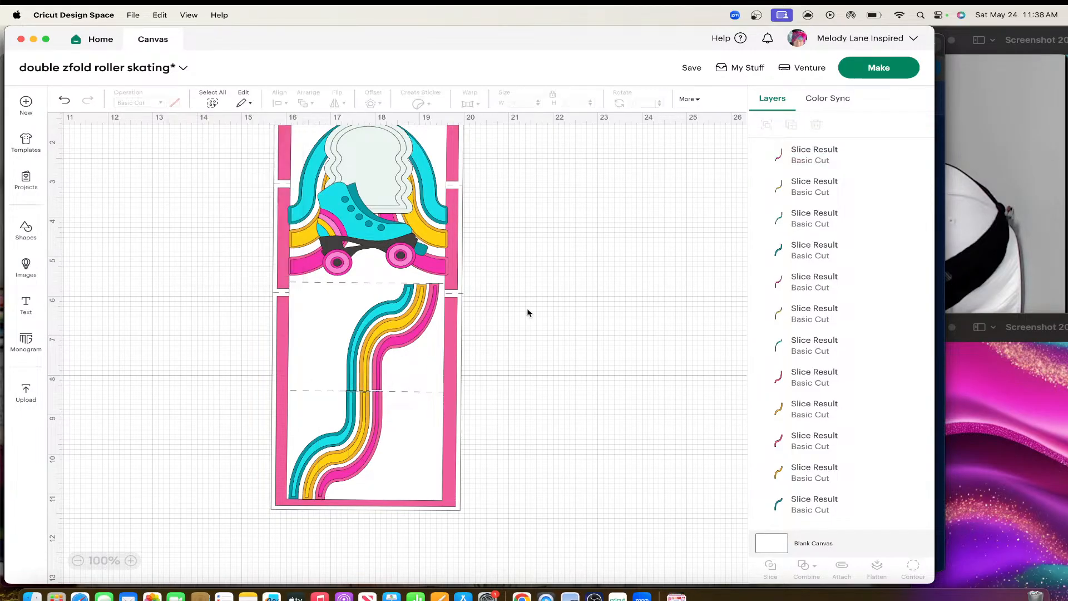
Narrow the Retro Rainbow to 3.491 in wide and nudge it down within the top panel.
left_click(446, 267)
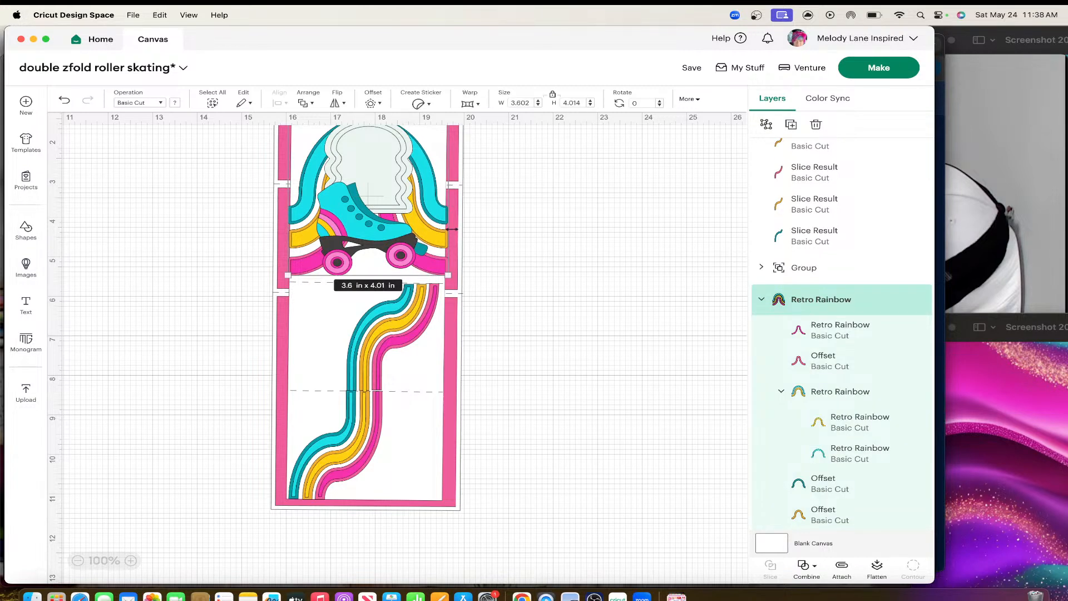
left_click_drag(452, 229, 432, 219)
scroll(432, 211, "up", 2)
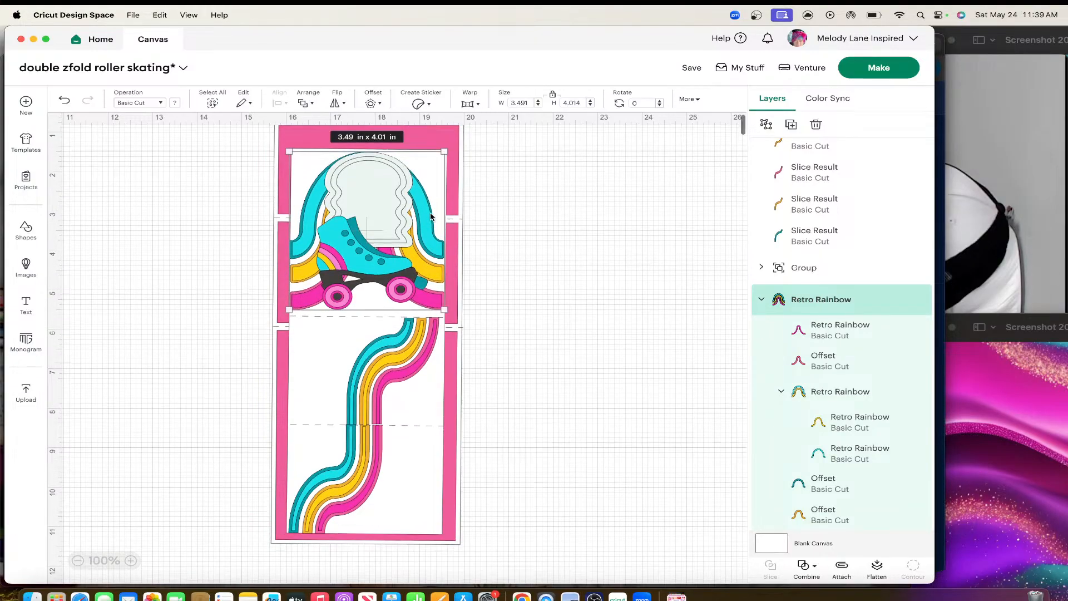
mouse_move(426, 158)
left_mouse_down()
mouse_move(423, 188)
mouse_move(420, 167)
left_mouse_up()
left_click(550, 332)
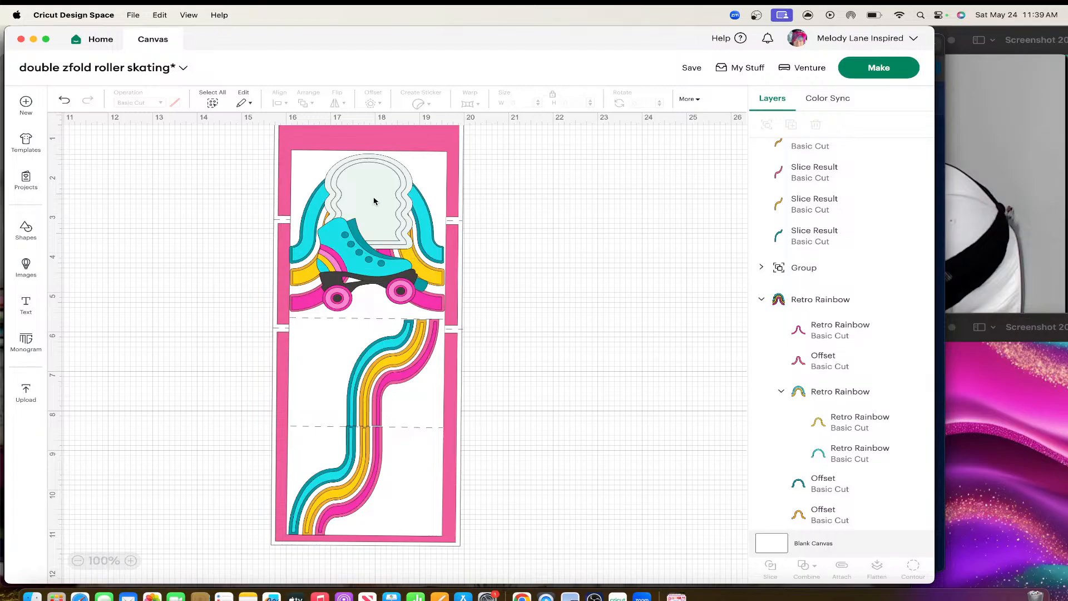
Nudge the grouped roller skate and squiggly arch slightly on the top panel and ungroup them.
left_click_drag(374, 201, 372, 197)
left_click(535, 244)
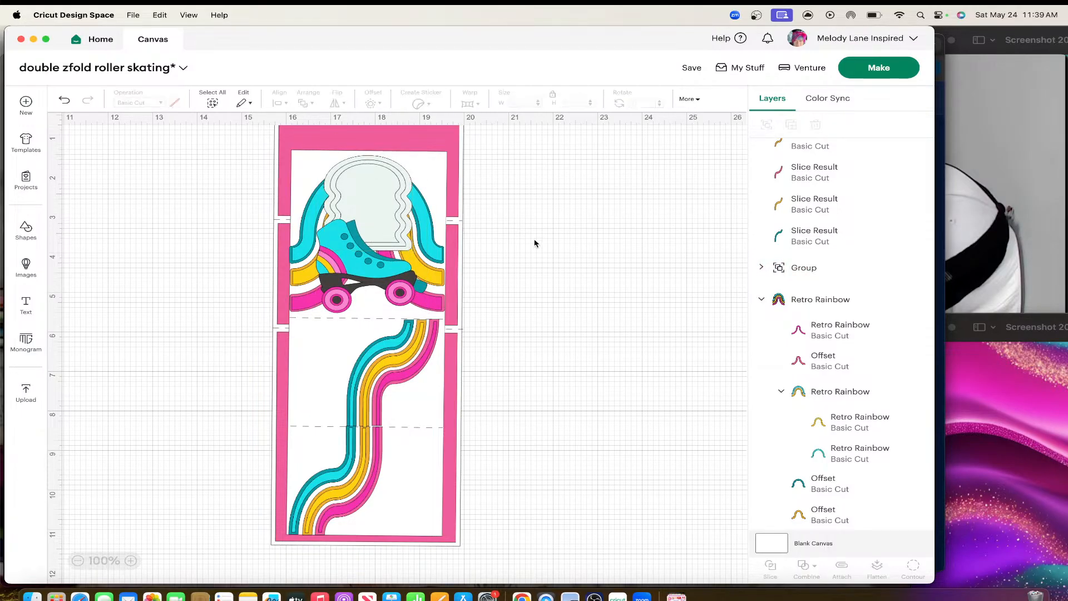
left_click(382, 214)
left_click(767, 124)
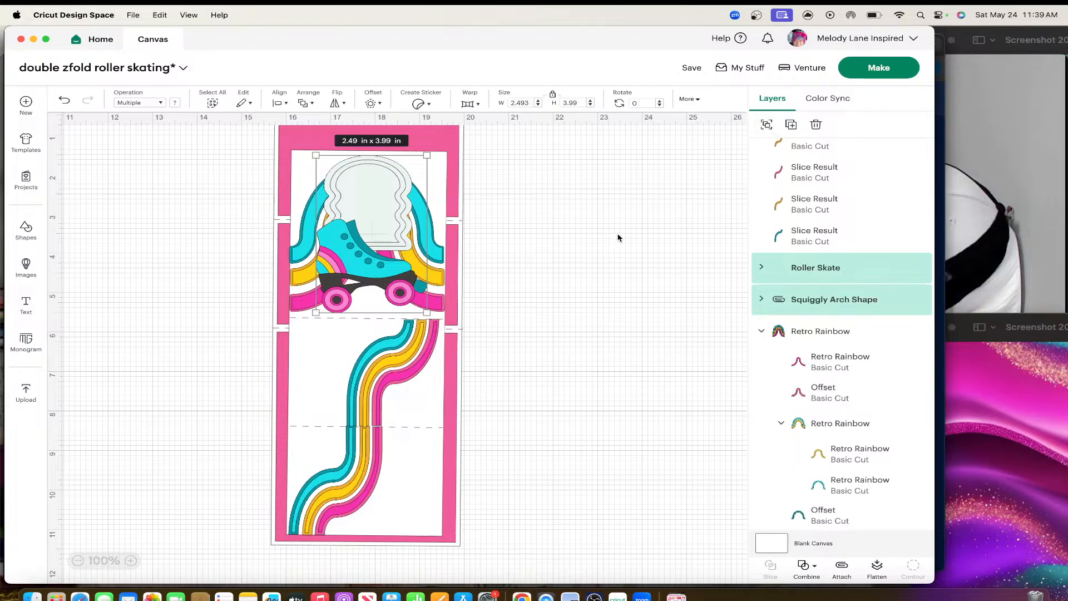
left_click(617, 238)
Set the squiggly arch's drawn outline to an XF - Extra Fine Point (0.3mm) pen in Pink.
left_click(384, 198)
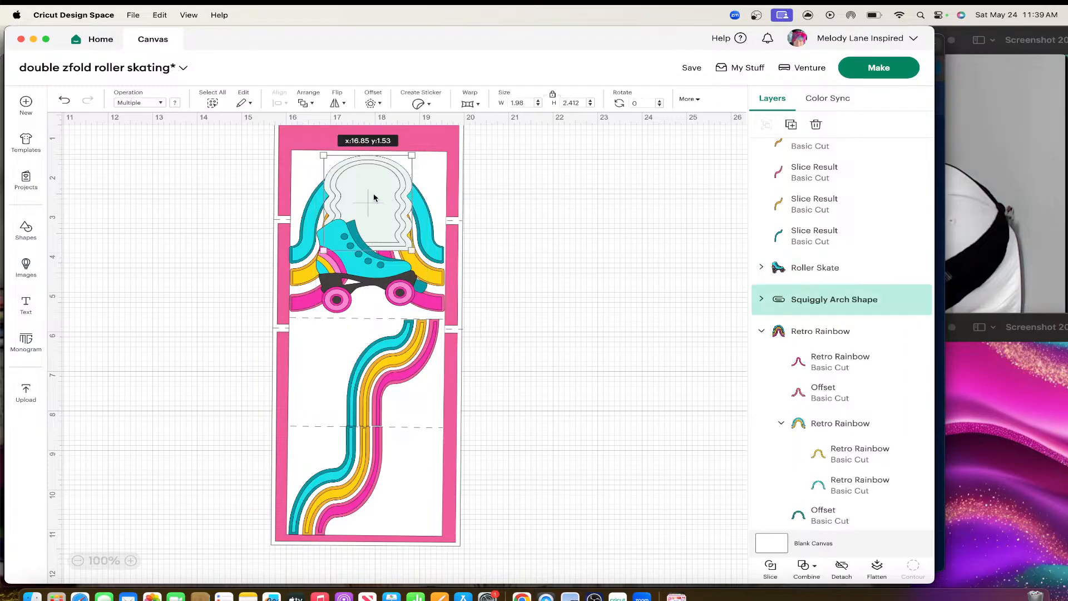
left_click(761, 299)
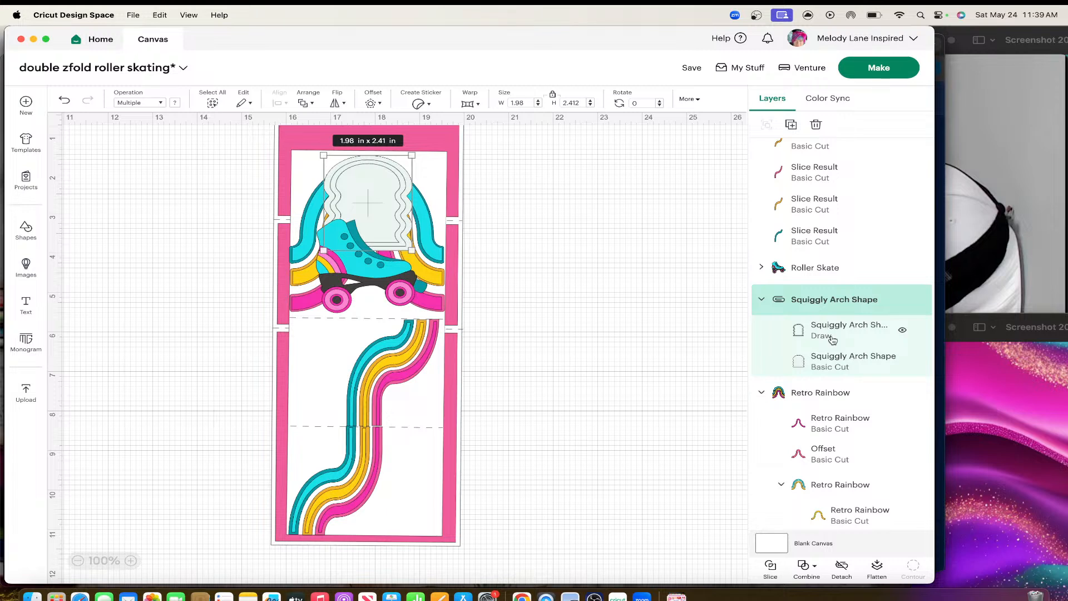
left_click(829, 330)
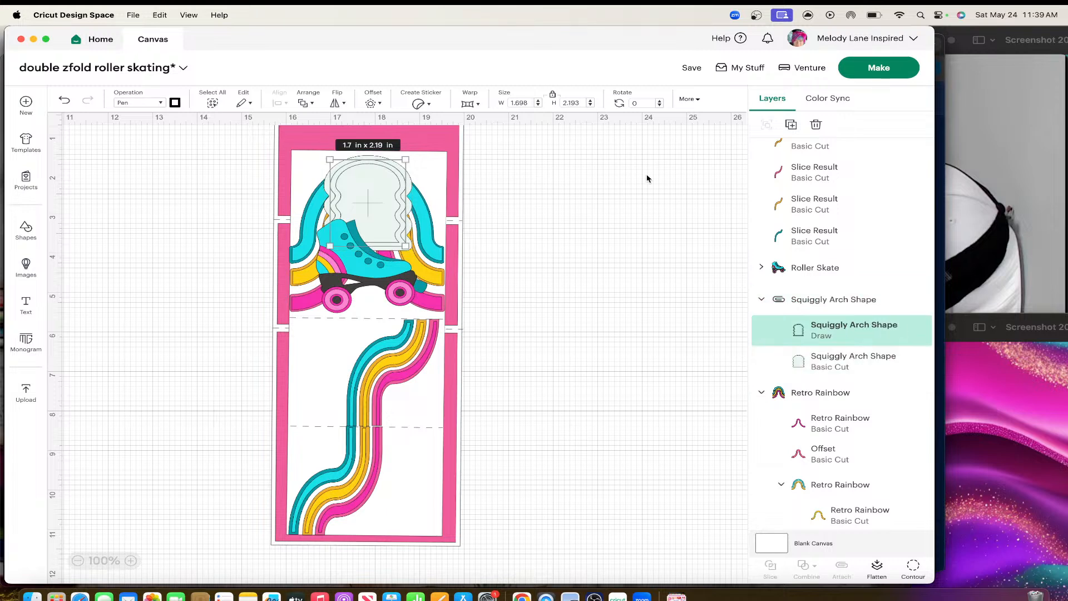
left_click(175, 102)
left_click(248, 139)
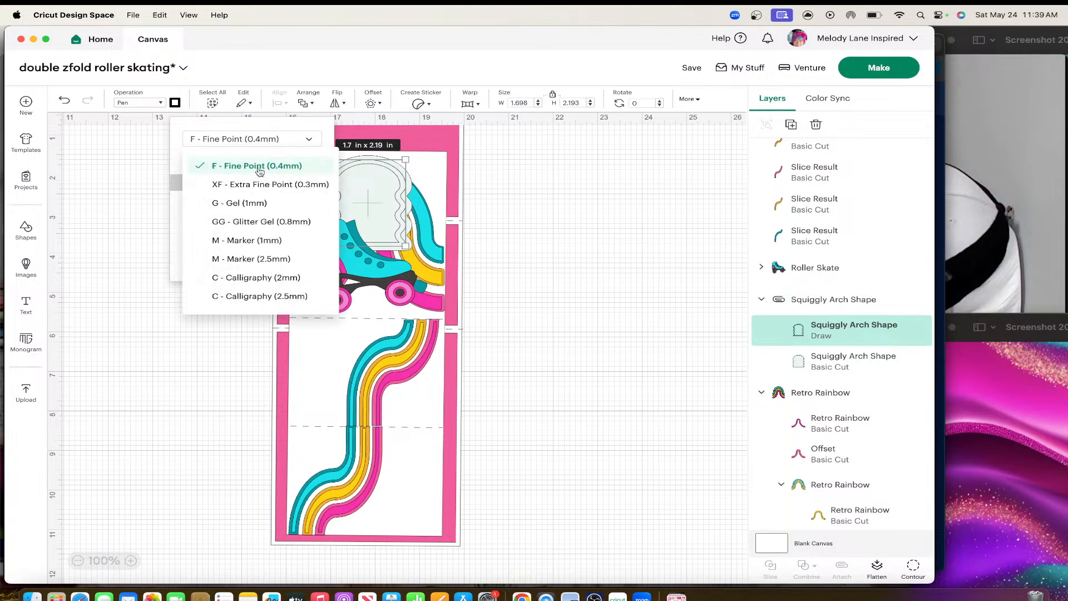
left_click(262, 179)
scroll(260, 228, "down", 10)
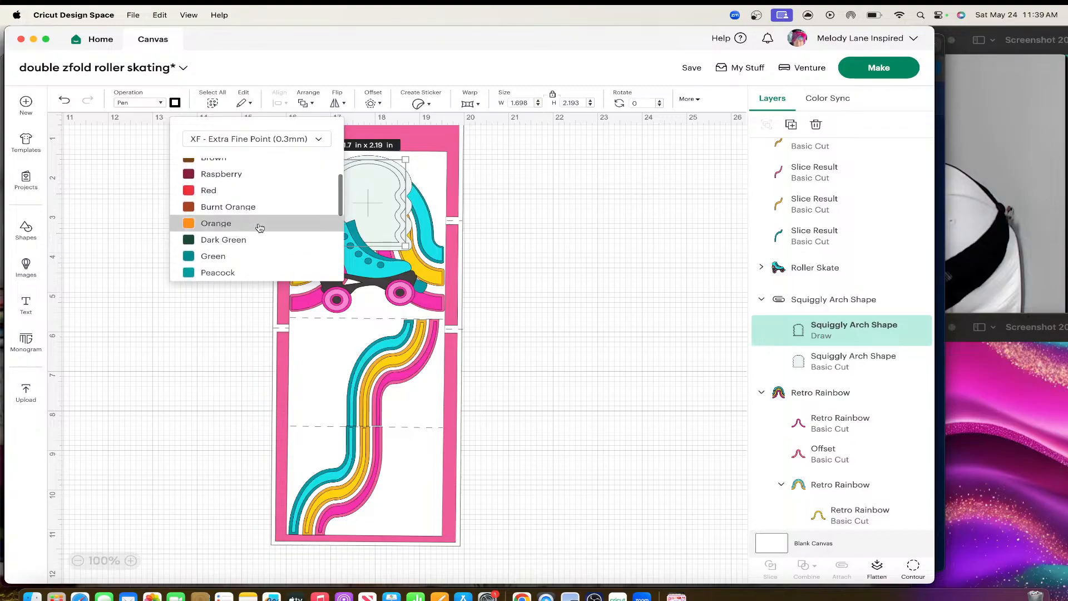
scroll(260, 228, "down", 1)
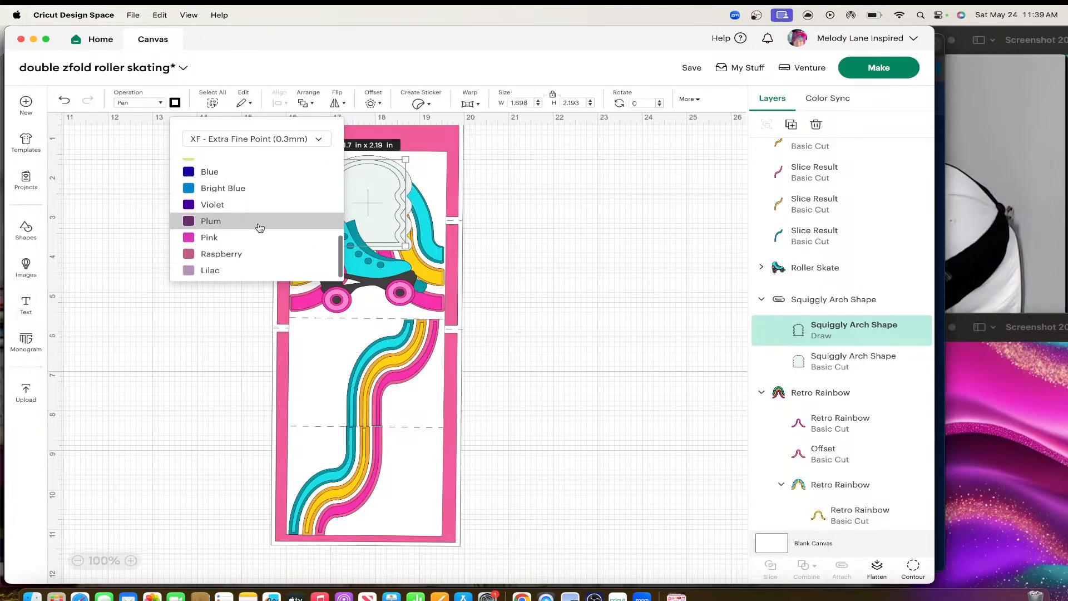
left_click(263, 234)
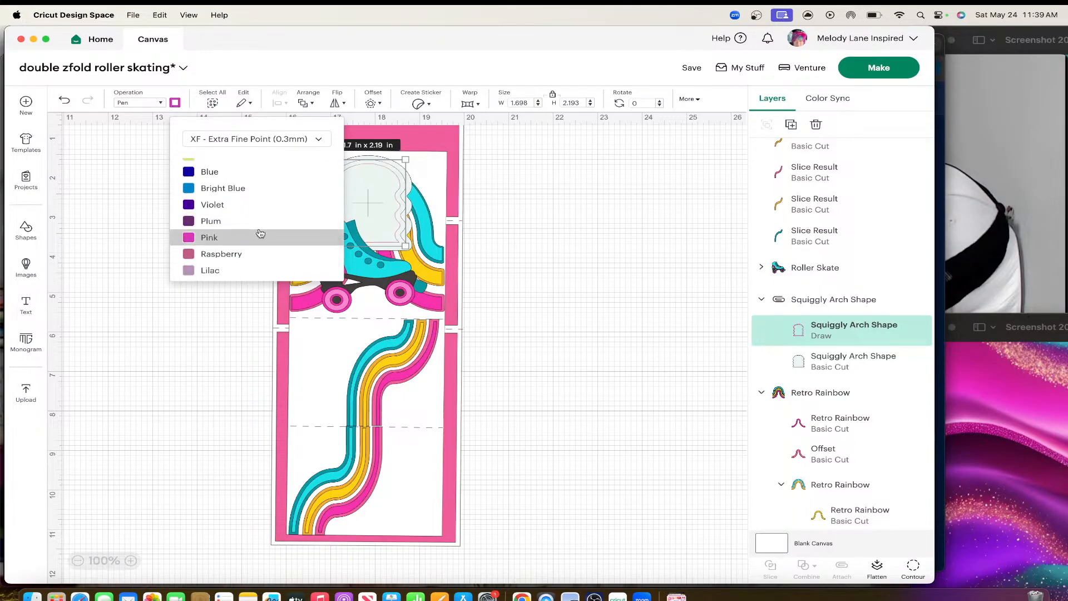
left_click(515, 288)
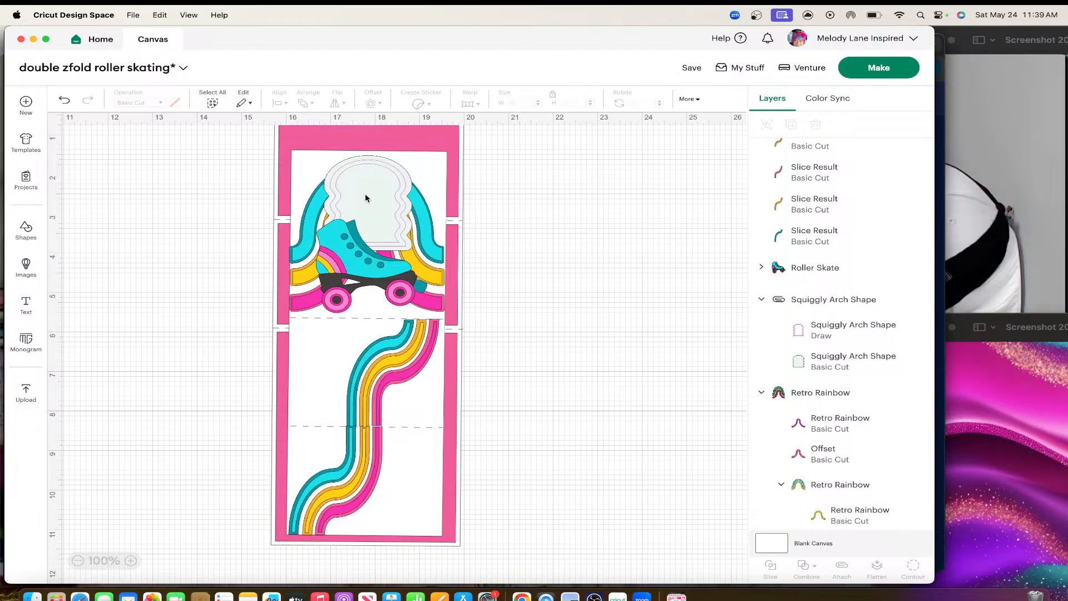
Add the text "Let / the / good / times roll" on four lines and move it up beside the card.
left_click(26, 311)
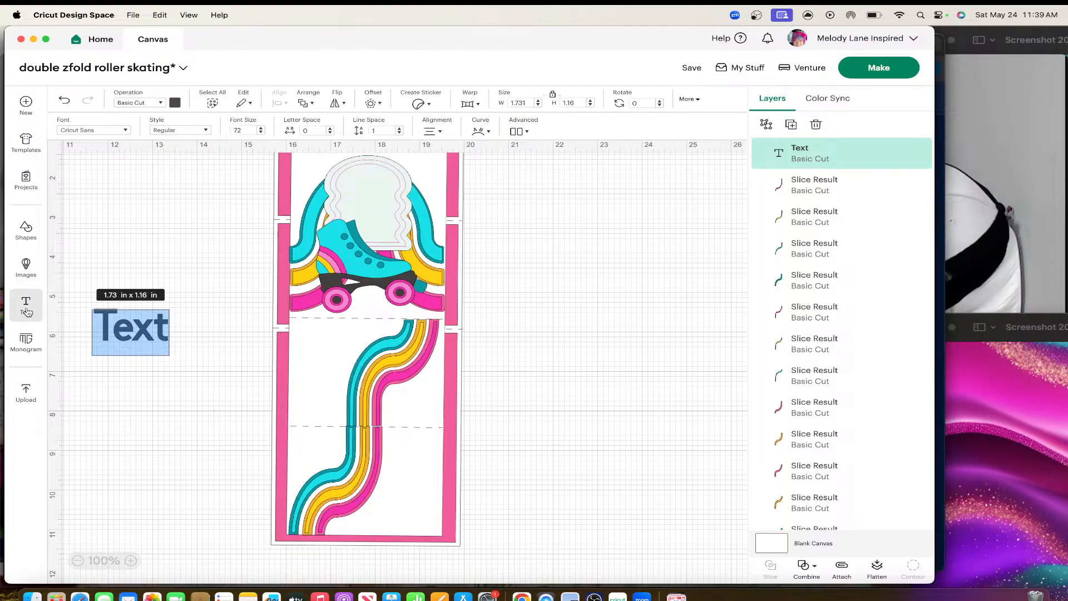
type("Let")
key("Return")
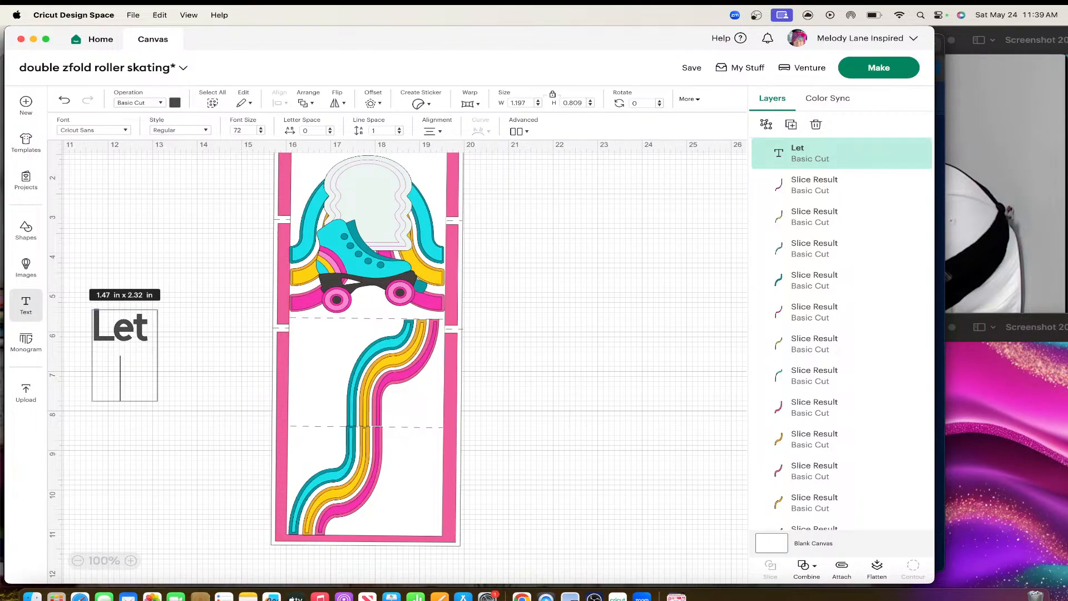
type("the")
key("Return")
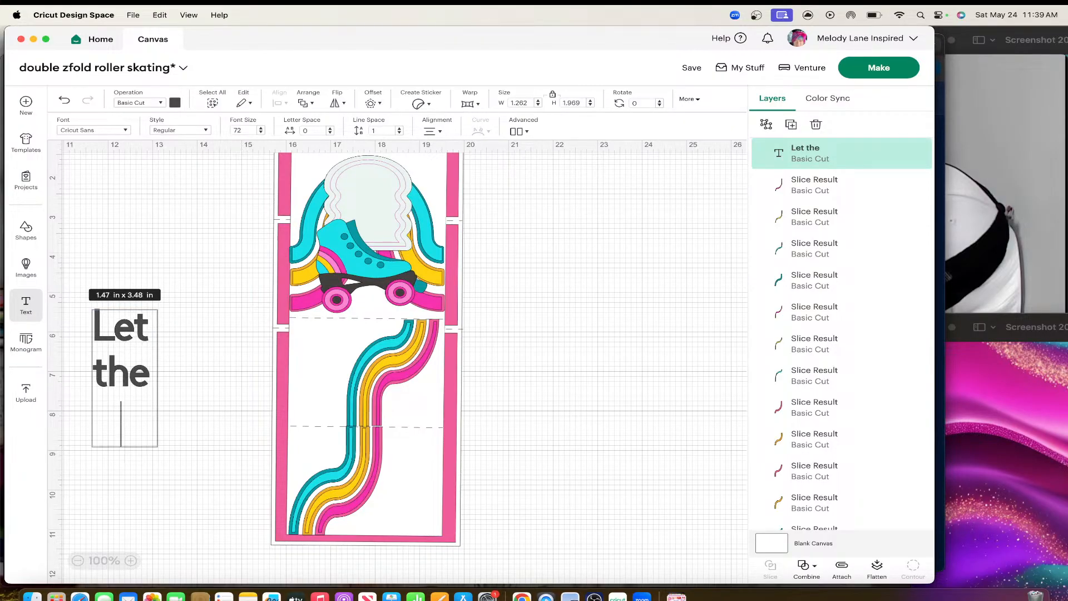
type("good")
key("Return")
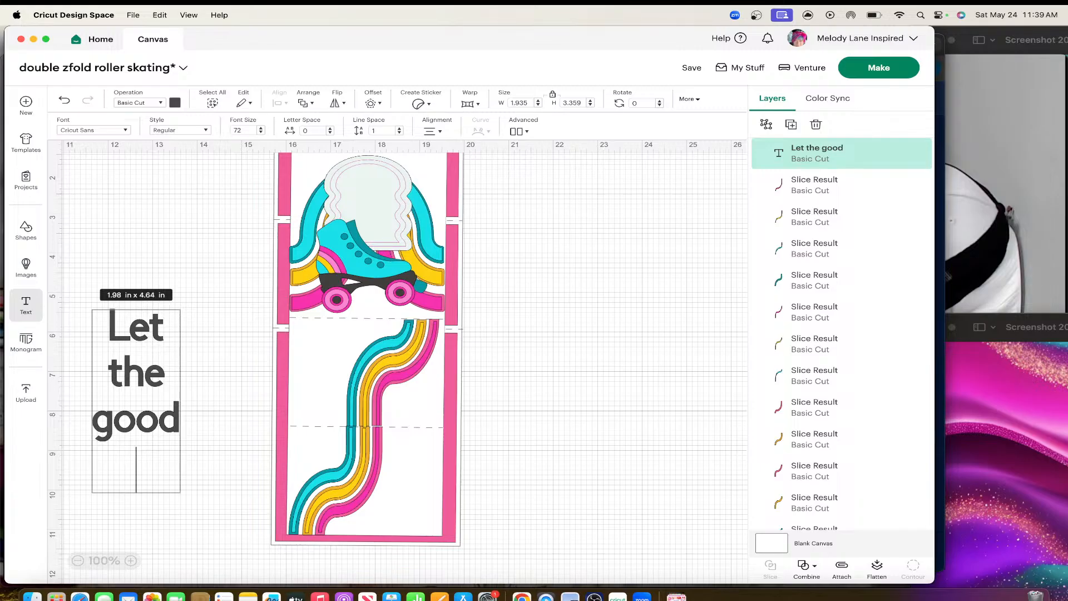
type("times")
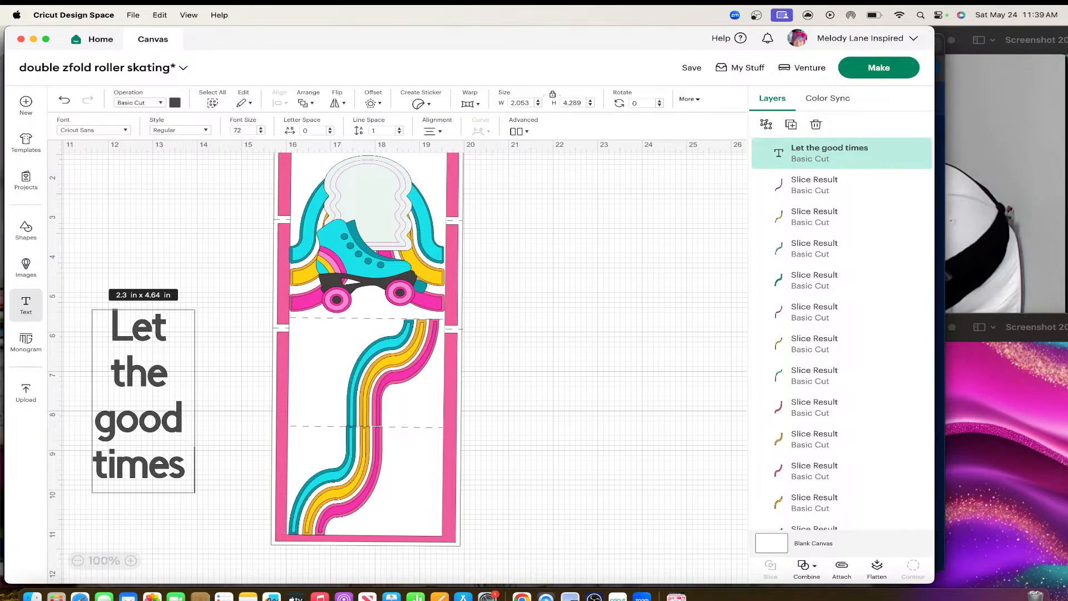
type(" roll")
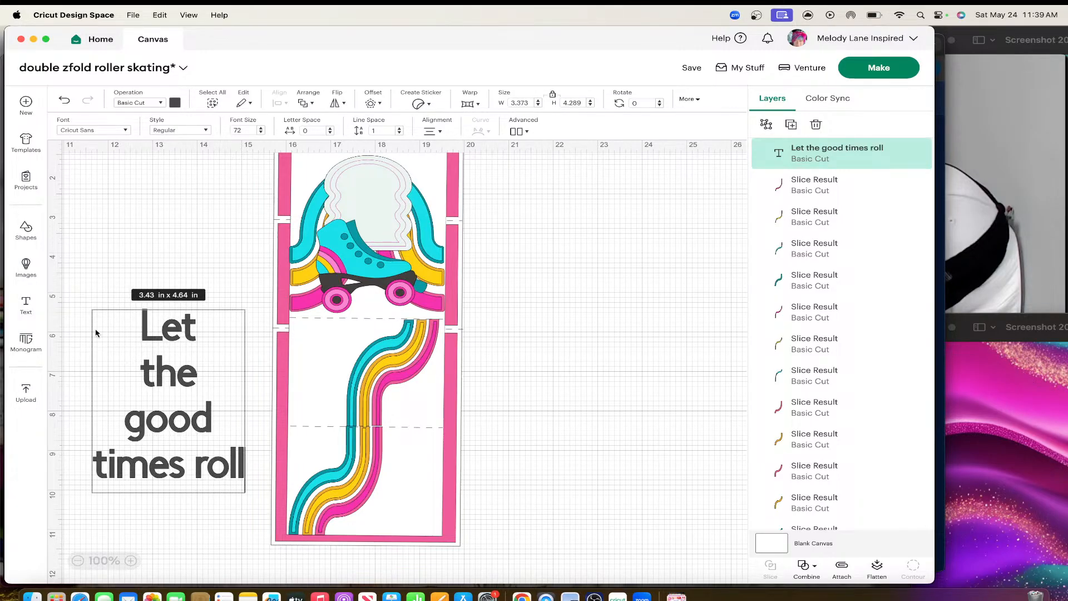
left_click(548, 444)
left_click_drag(194, 409, 196, 339)
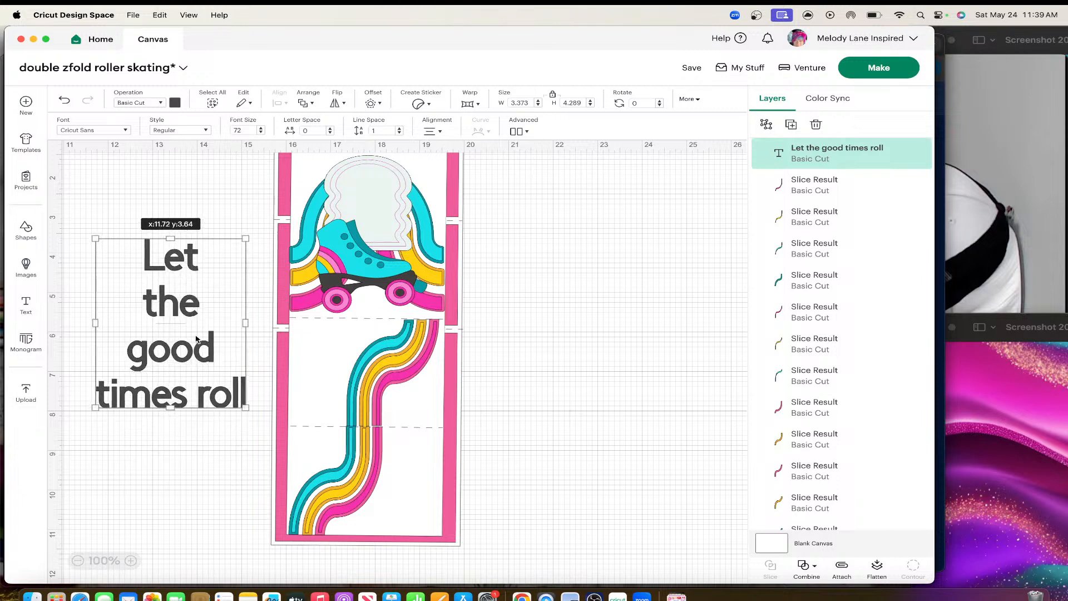
Tighten the sentiment's line spacing to -2.
left_click(399, 133)
left_click(400, 133)
left_click(399, 133)
left_click(400, 133)
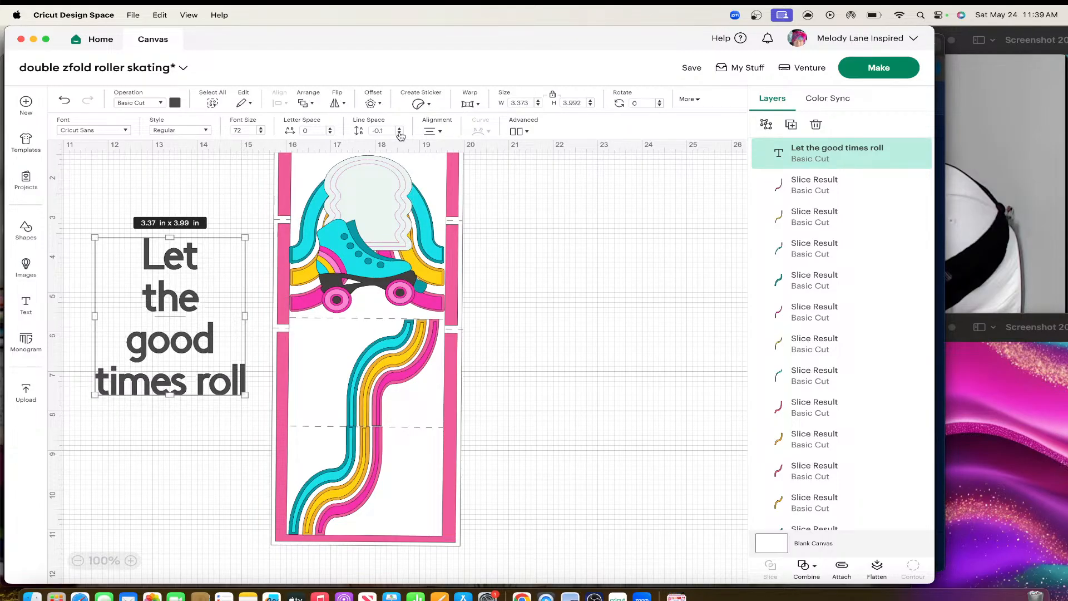
left_click(399, 133)
left_click(399, 133)
left_click(400, 133)
left_click(400, 133)
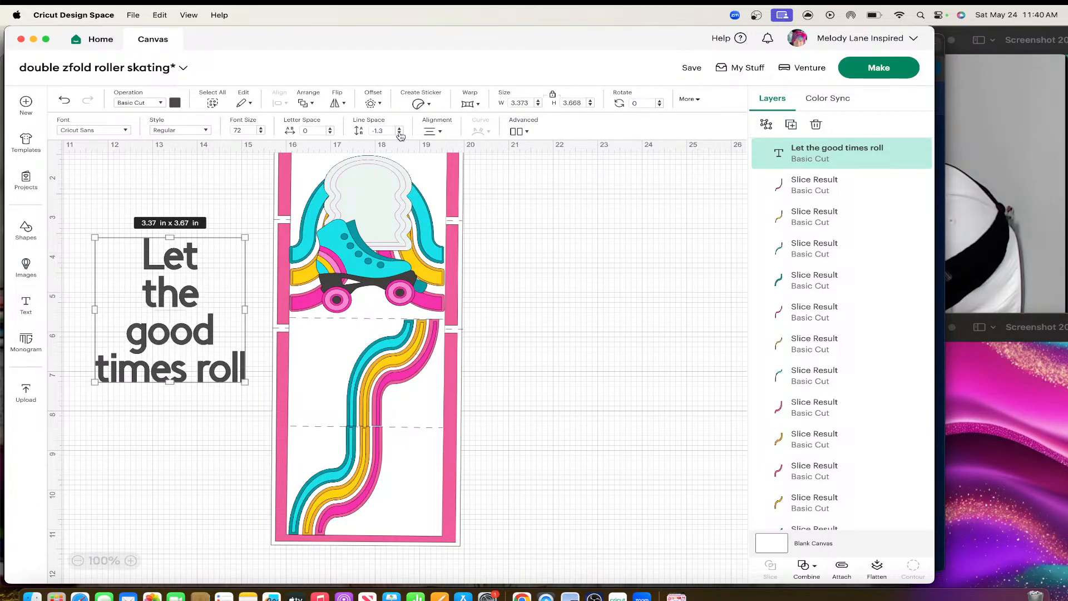
left_click(400, 133)
left_click(400, 133)
left_click(400, 134)
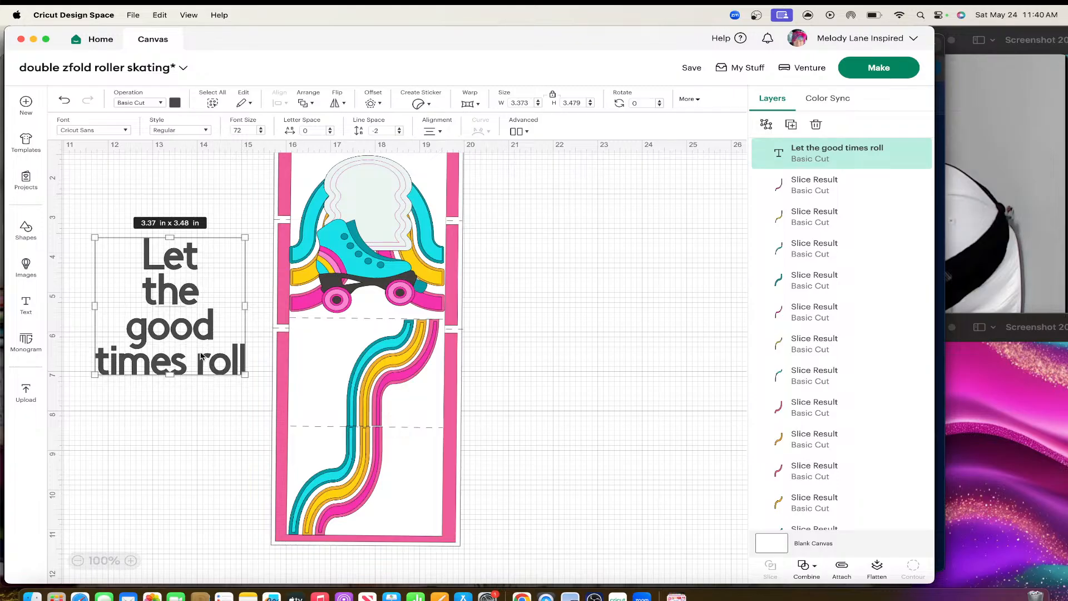
Break "roll" onto its own line and move the sentiment beside the card's top panel.
double_click(195, 360)
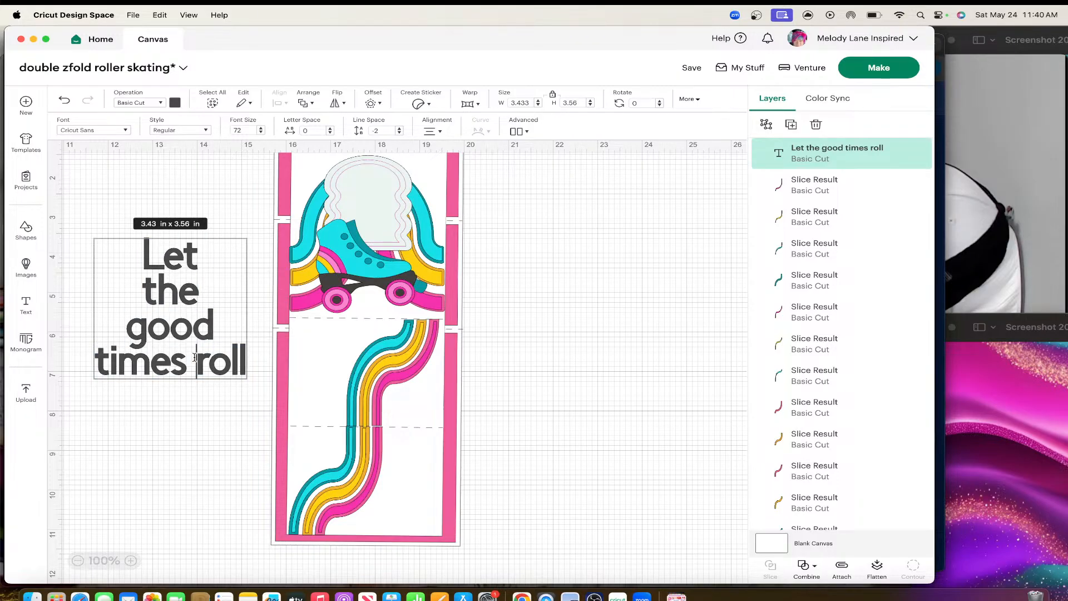
key("Return")
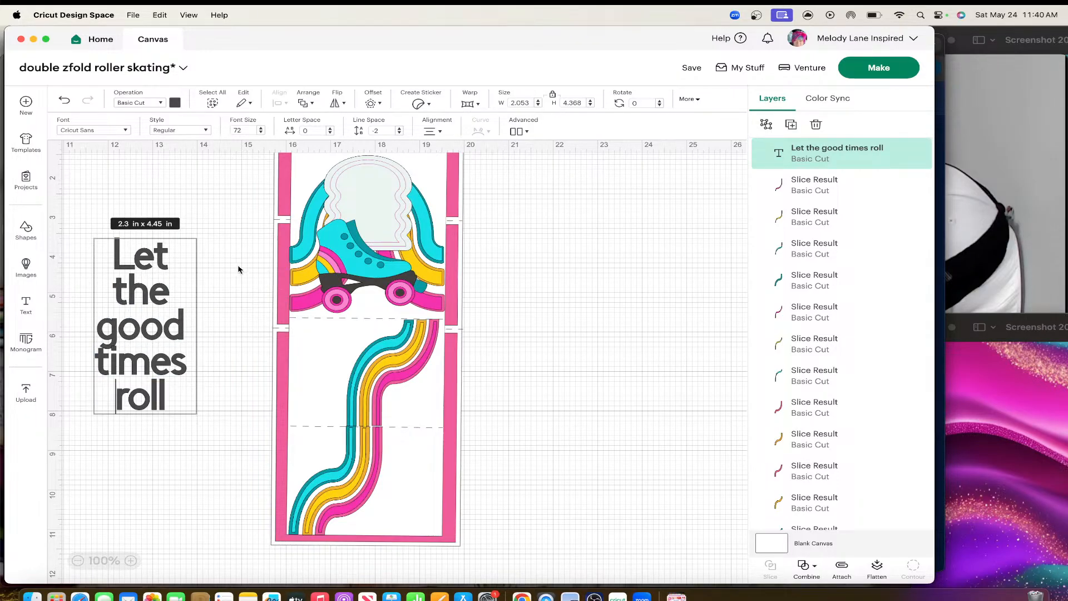
left_click_drag(152, 289, 233, 231)
left_click(235, 231)
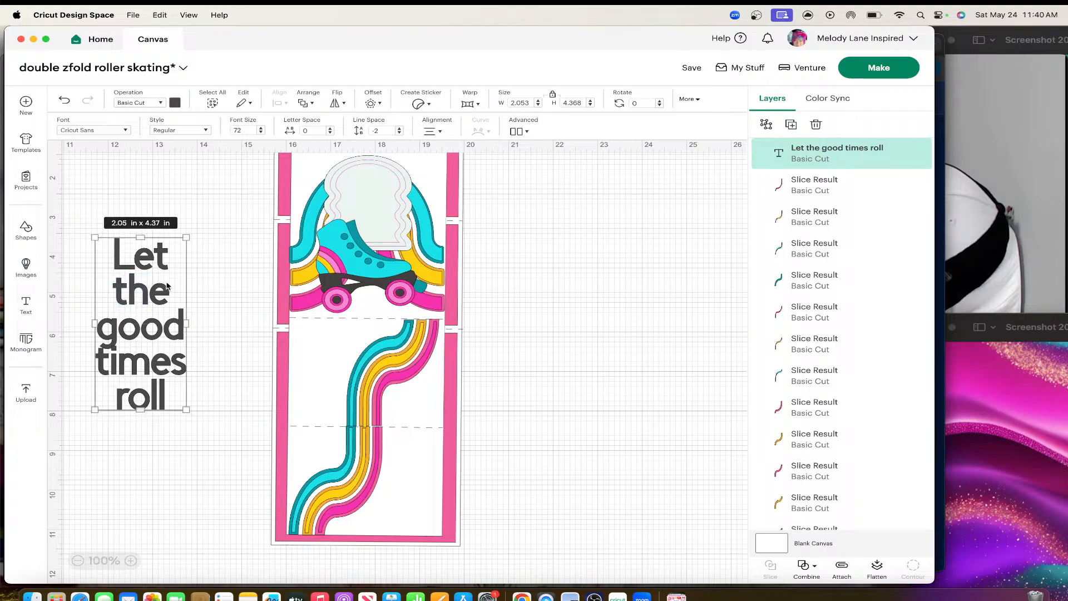
left_click_drag(167, 287, 212, 226)
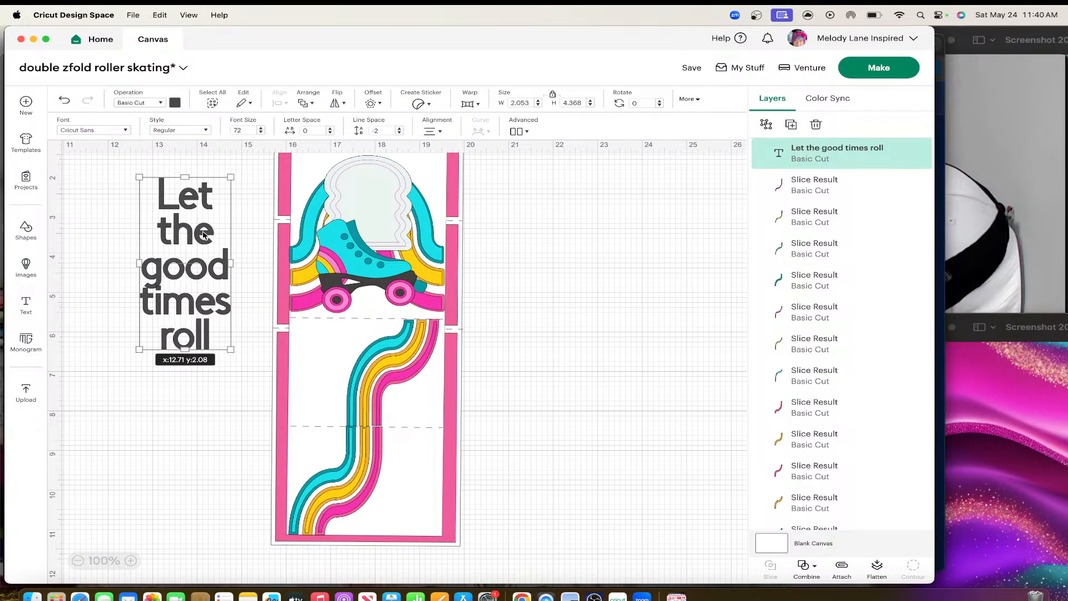
Change the sentiment's font style to Writing.
left_click(177, 131)
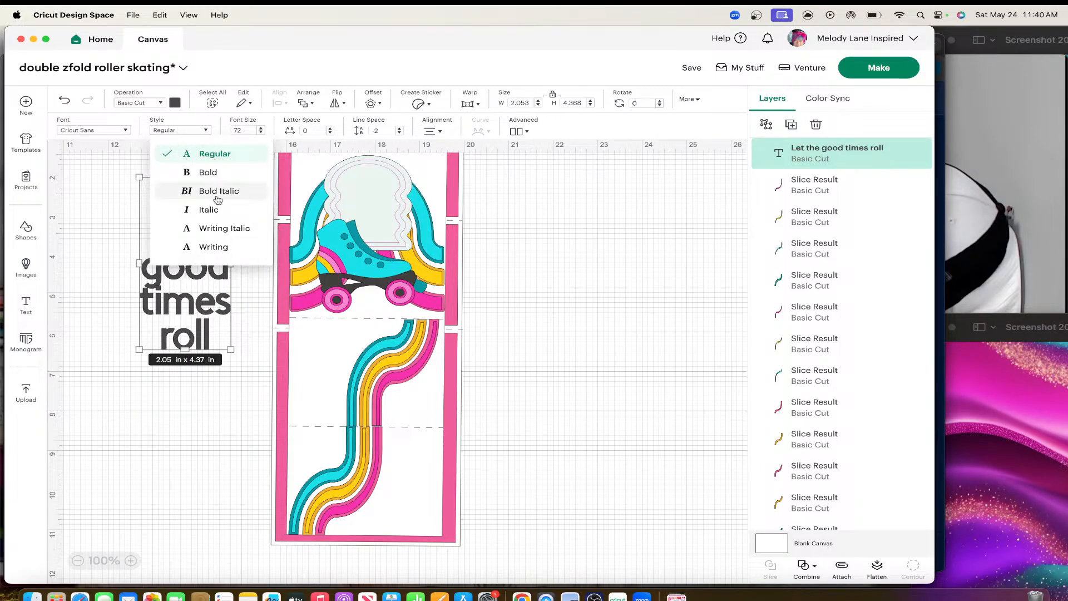
left_click(216, 247)
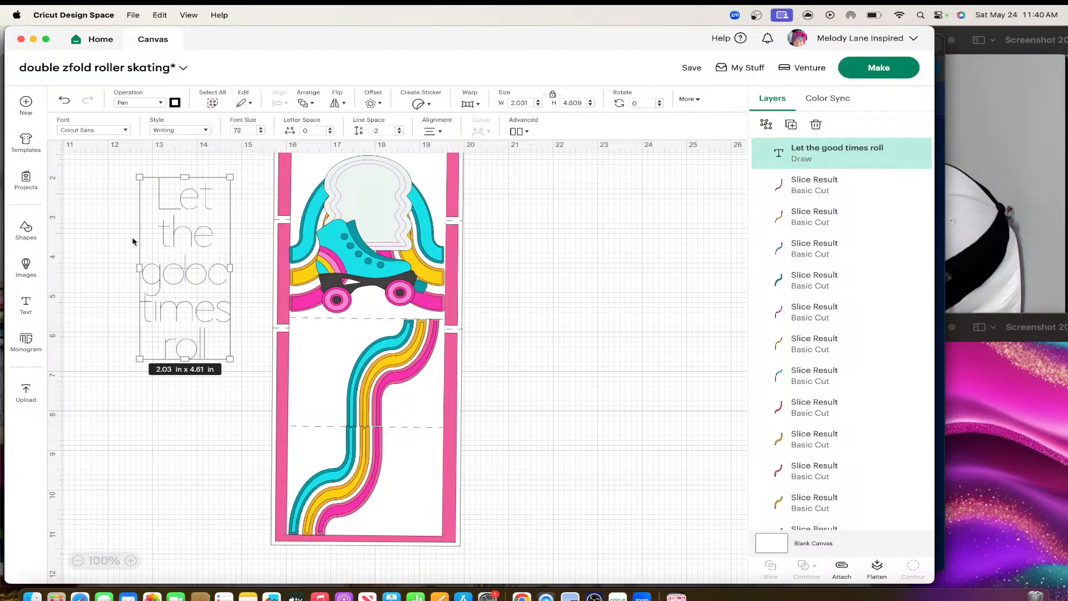
left_click(108, 227)
Shrink the sentiment to about 1.08 by 1.46 in and place it inside the squiggly arch.
left_click(180, 212)
left_click_drag(229, 178, 203, 217)
left_click_drag(191, 267, 373, 206)
left_click_drag(398, 281, 370, 189)
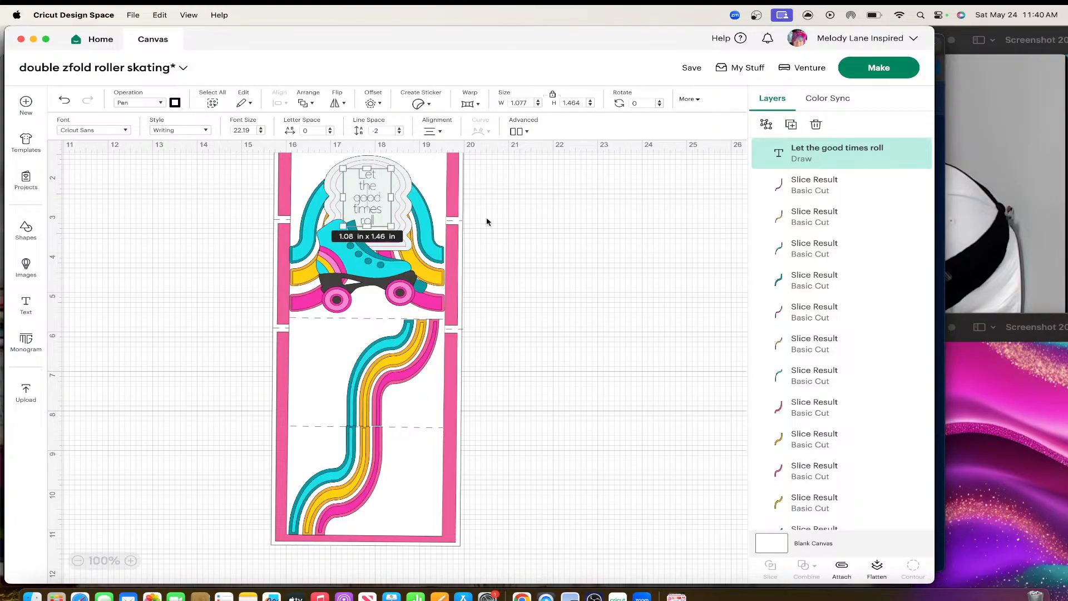
left_click(519, 245)
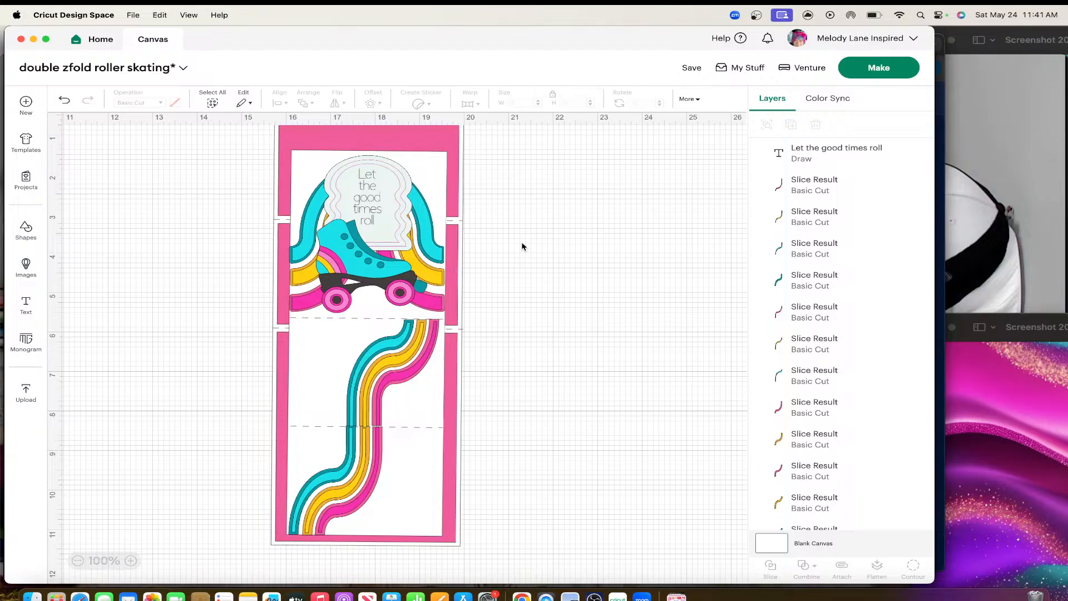
Enlarge the sentiment to about 1.31 by 1.79 in, keeping it within the arch.
left_click(369, 271)
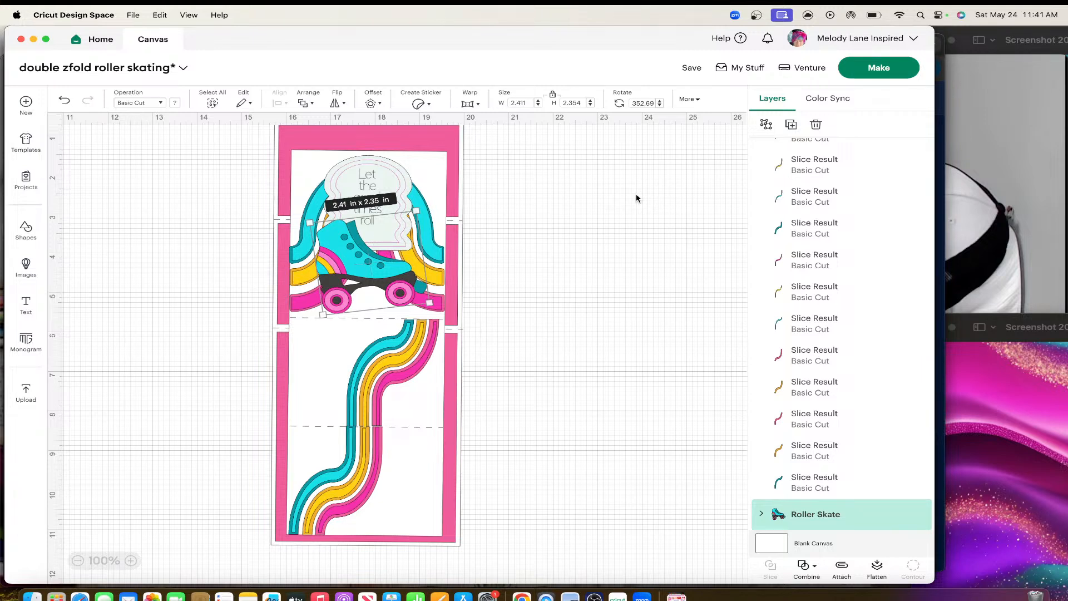
left_click(583, 262)
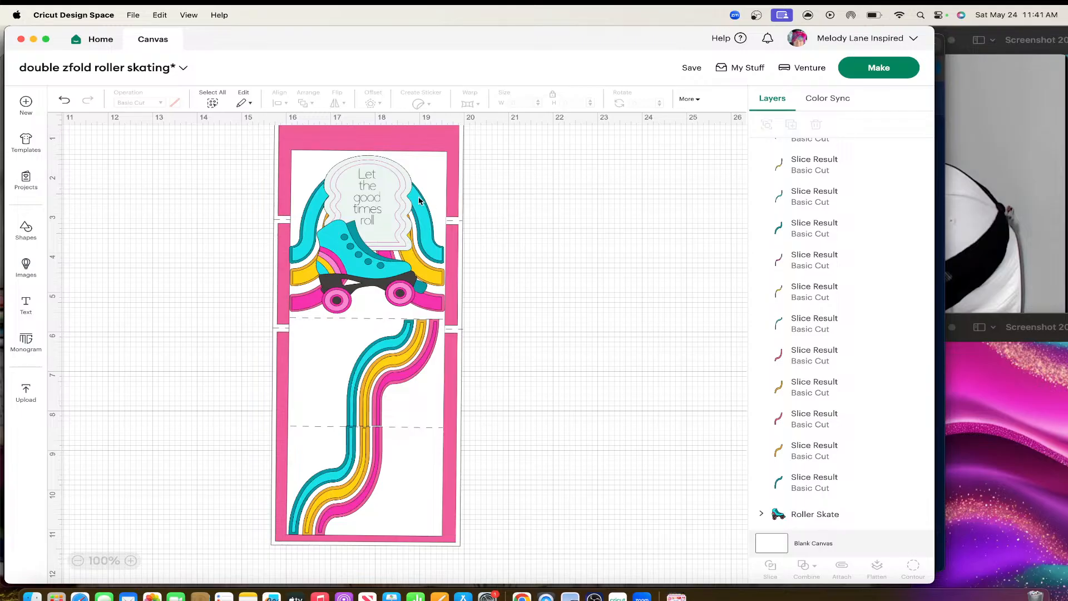
left_click(378, 192)
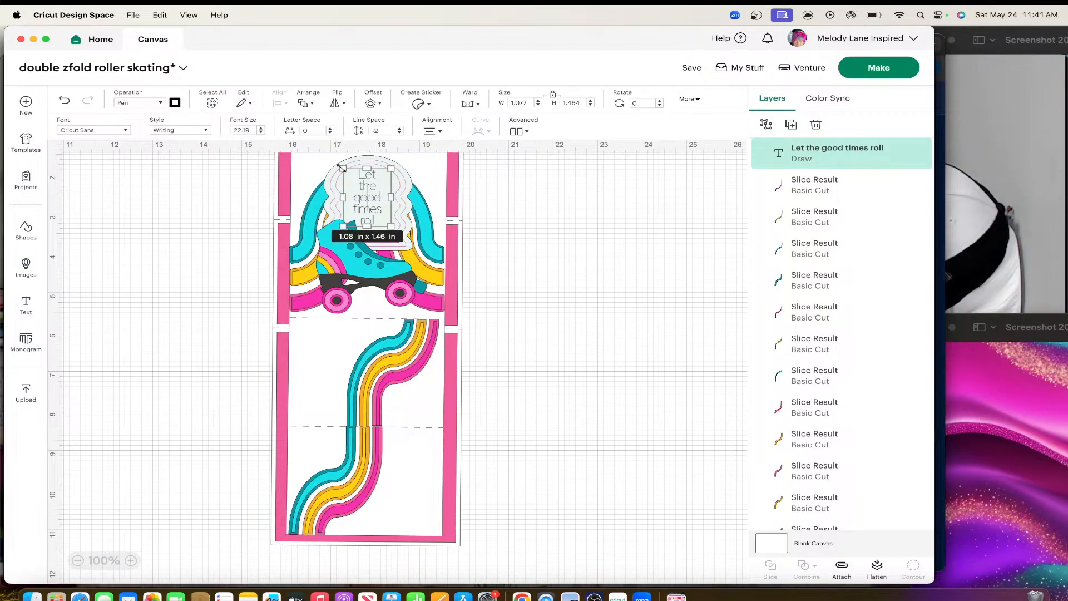
left_click_drag(341, 167, 364, 202)
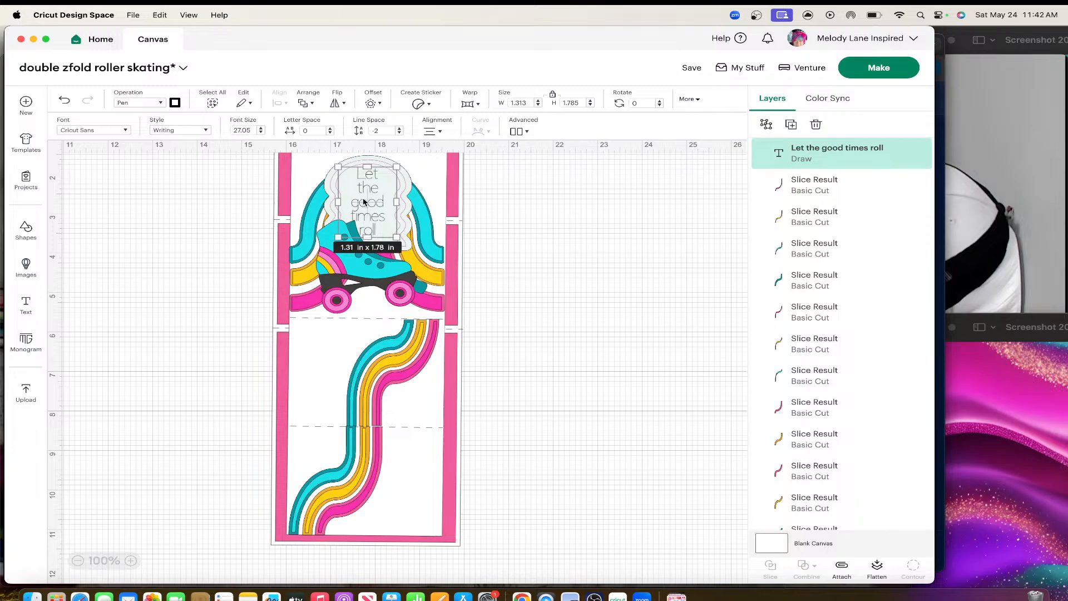
Shrink the roller skate to about 2.34 by 2.28 in and tilt it to about 349.6 degrees.
left_click(343, 273)
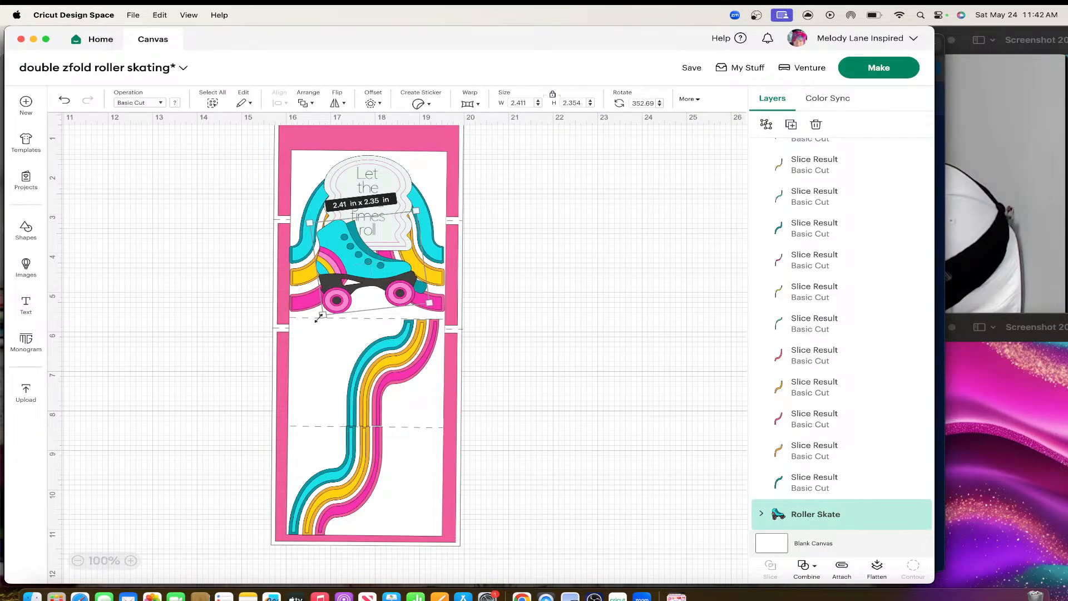
left_click_drag(318, 322, 349, 287)
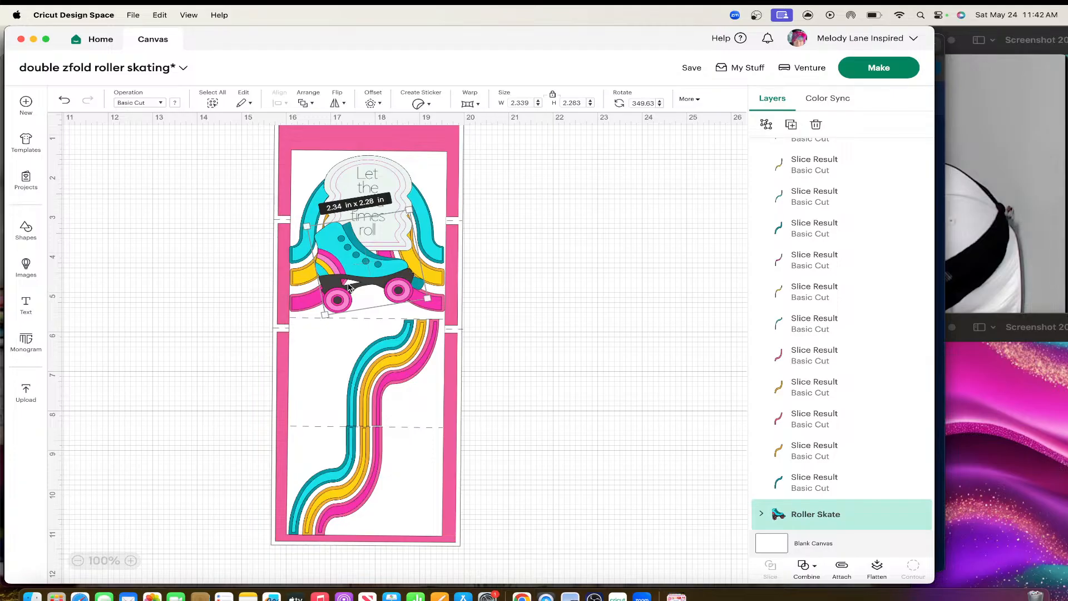
left_click(586, 352)
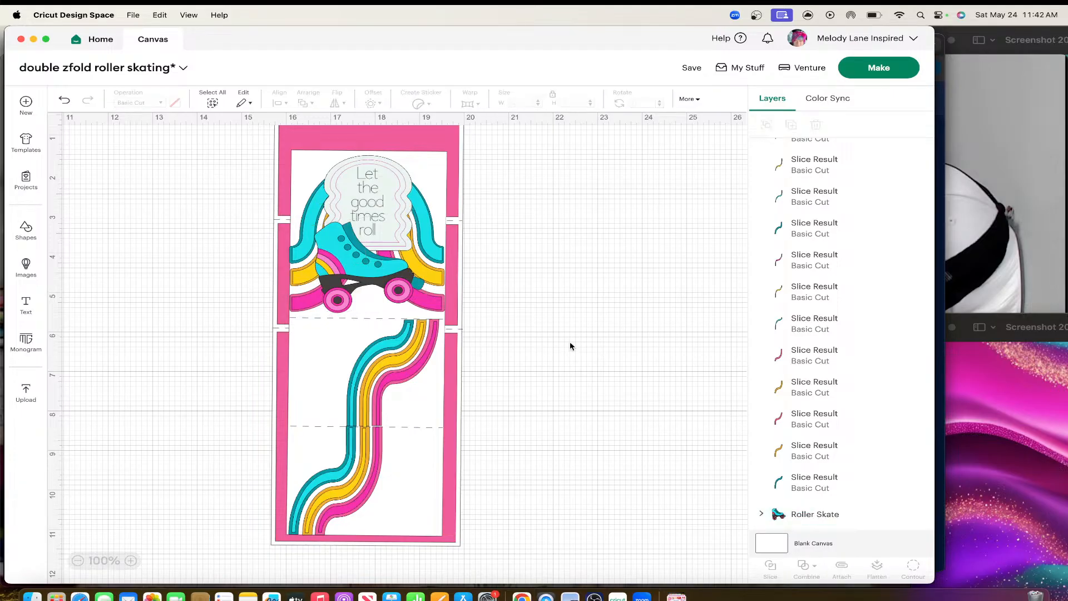
left_click(369, 205)
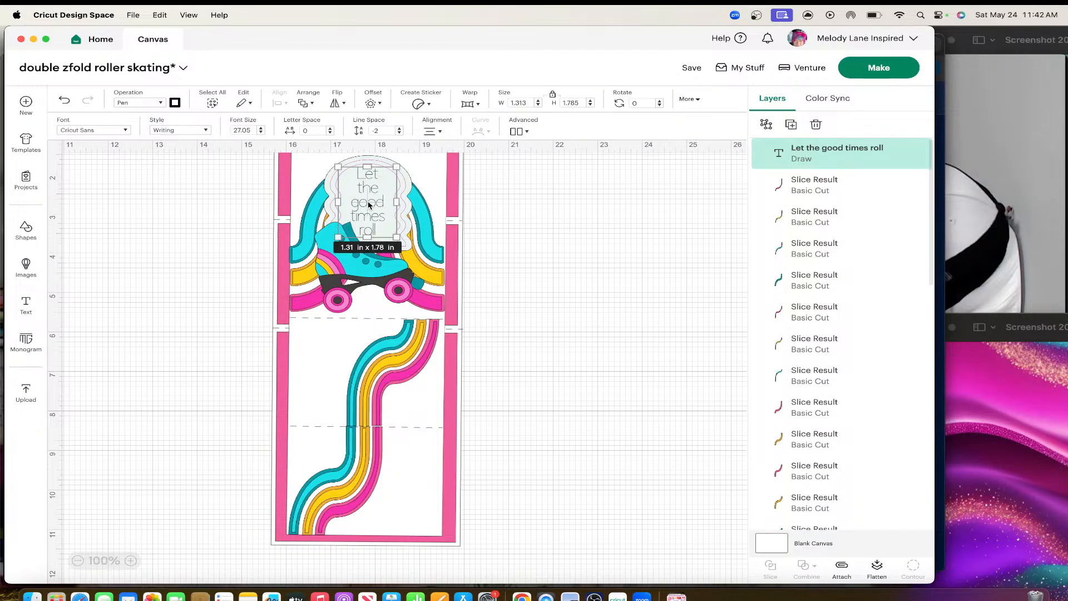
left_click(126, 130)
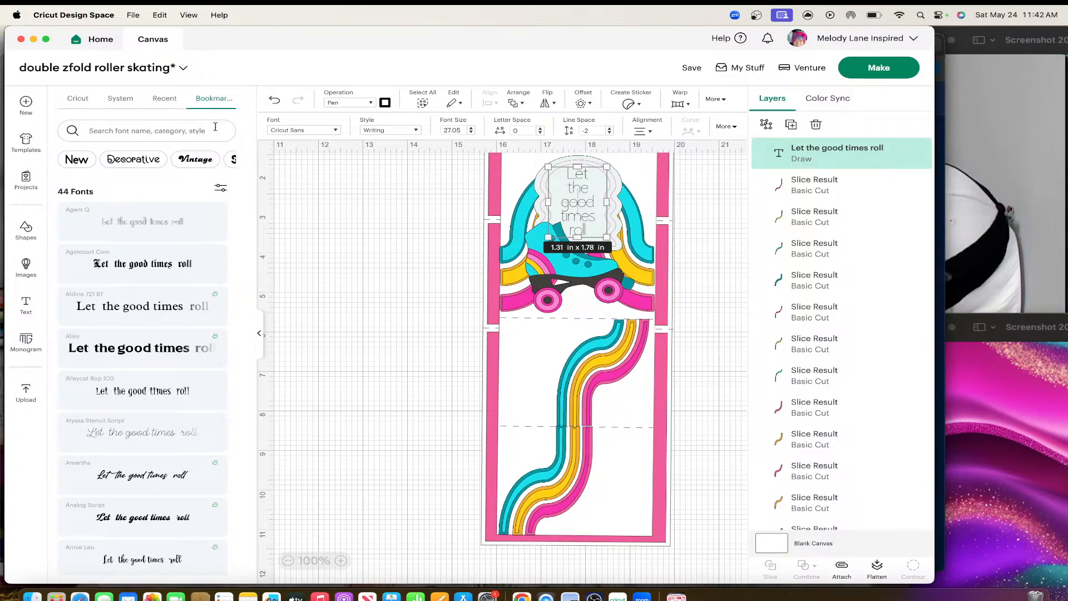
left_click(216, 100)
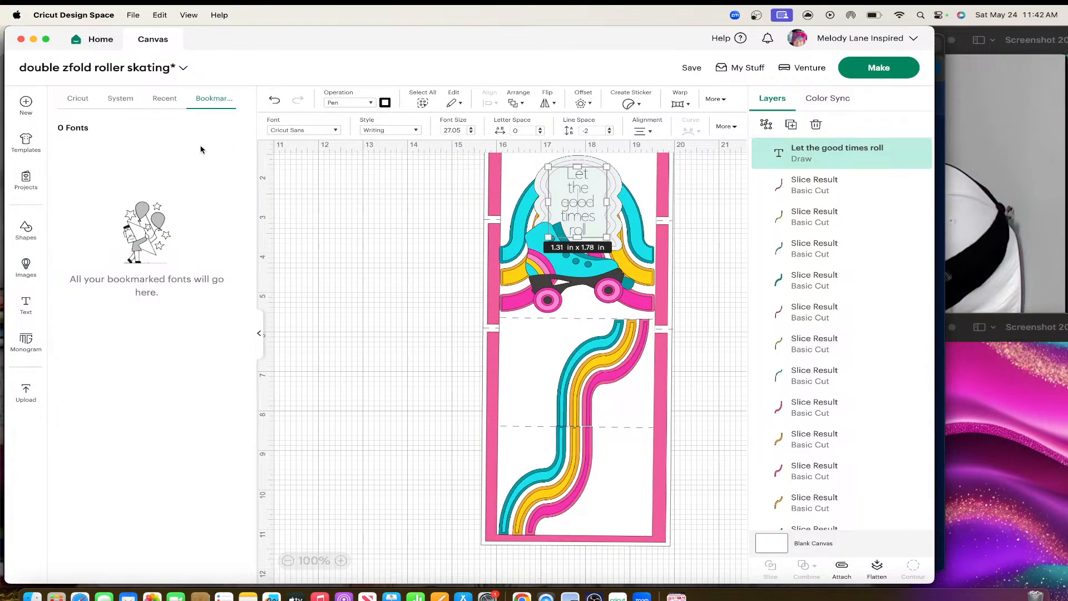
left_click(256, 335)
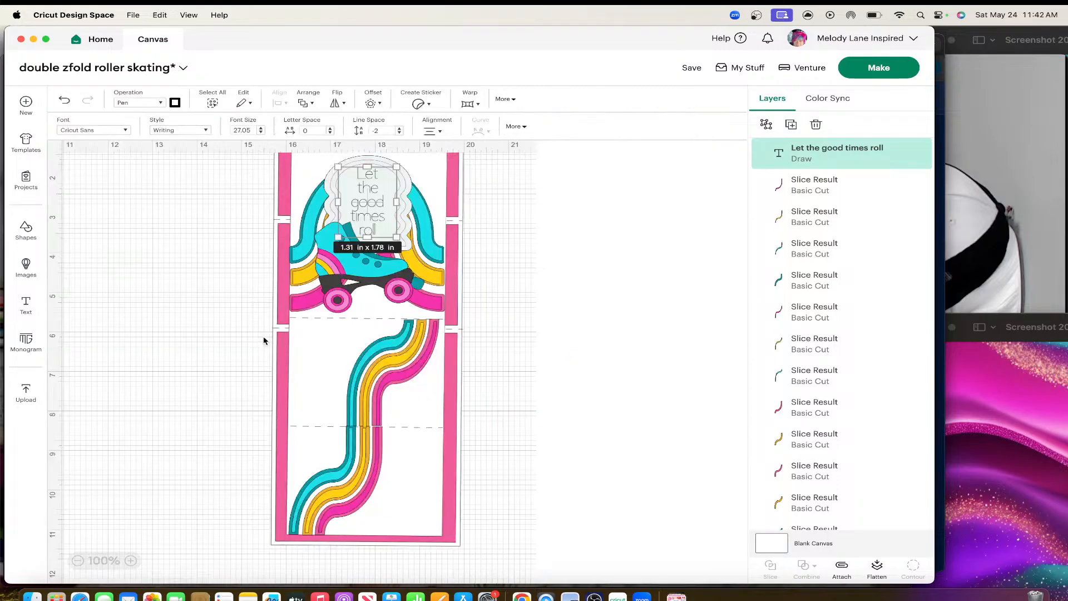
Filter the bookmarked fonts to Writing fonts and apply Alyssa Stencil Script to the sentiment.
left_click(110, 129)
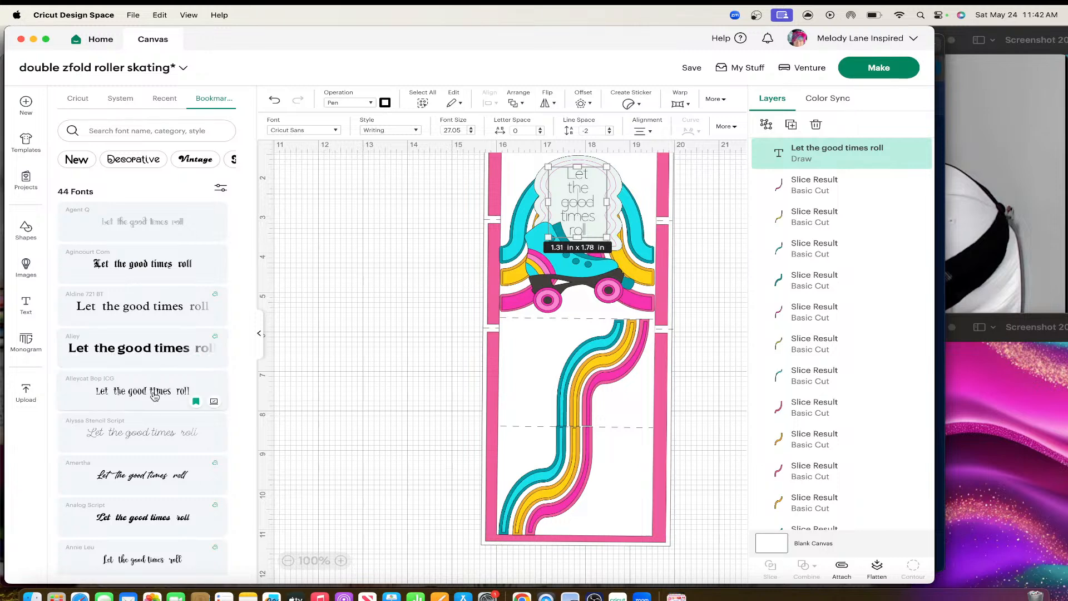
scroll(155, 395, "down", 2)
scroll(156, 390, "down", 2)
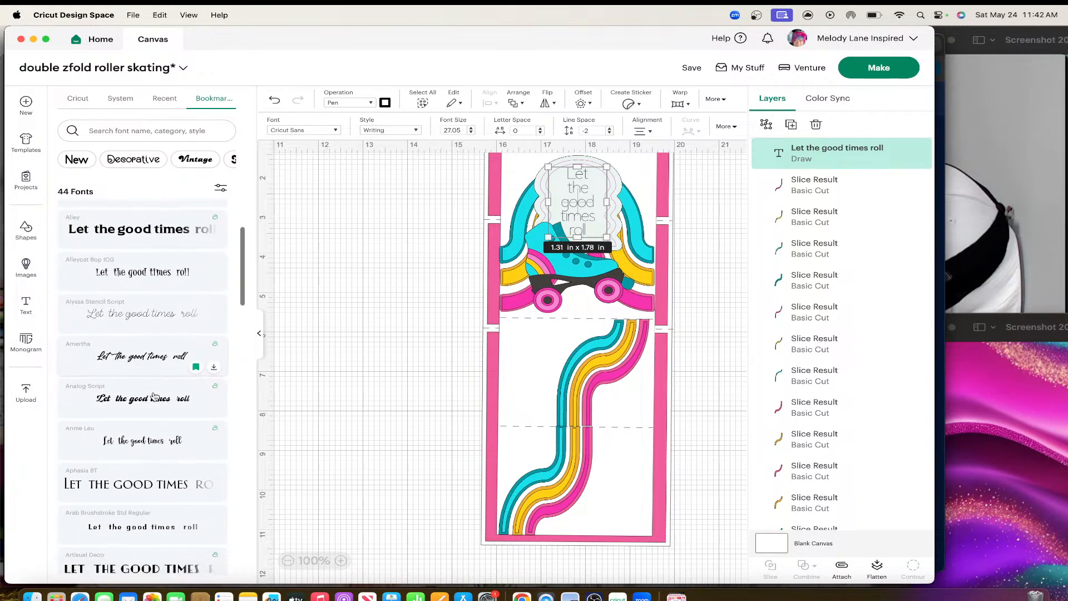
left_click(220, 191)
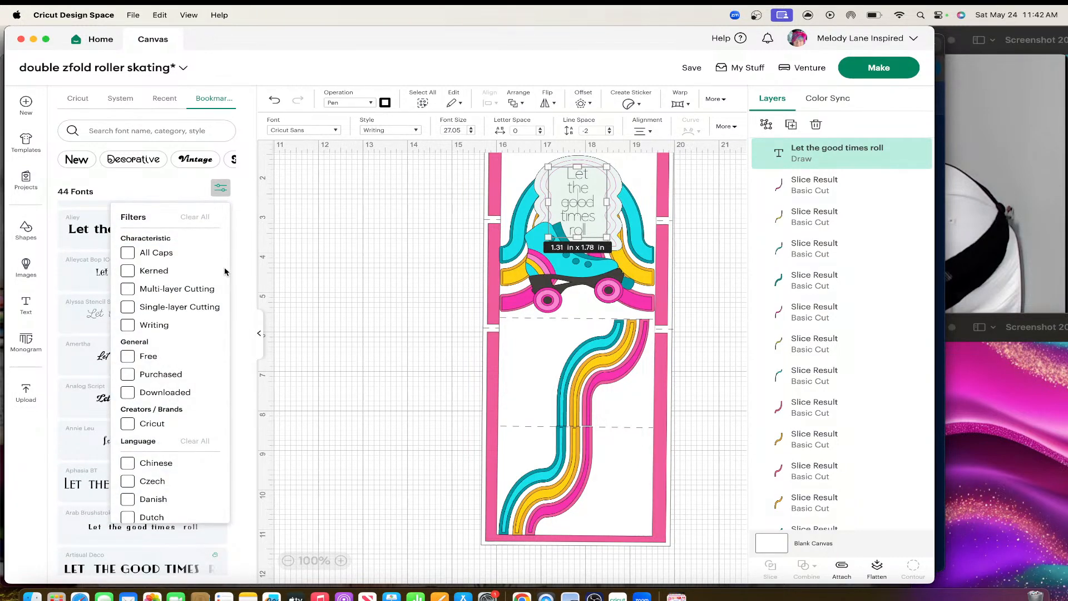
left_click(128, 324)
left_click(245, 242)
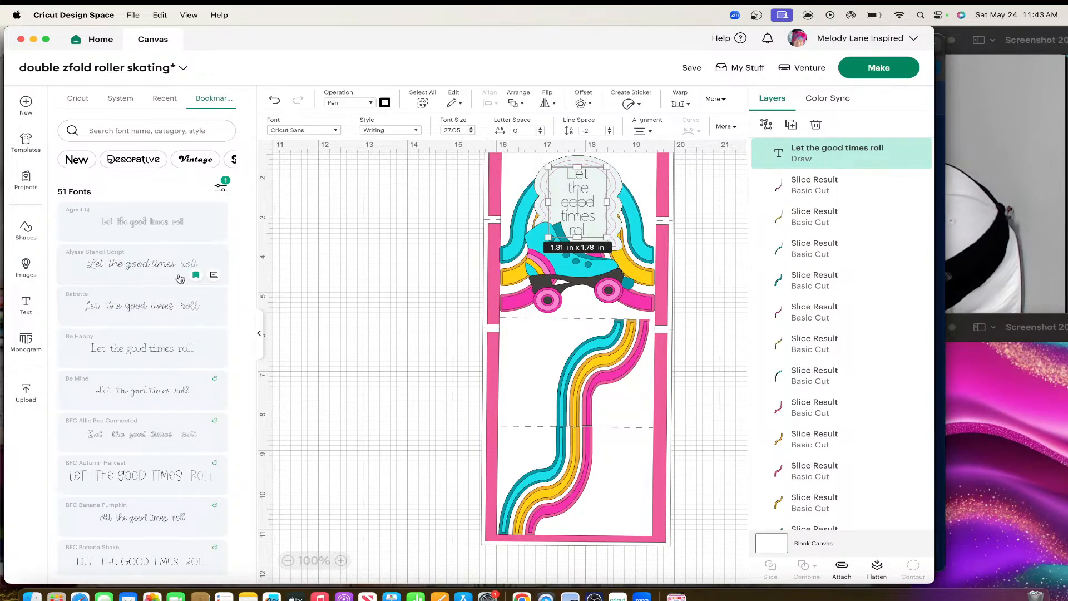
left_click(158, 270)
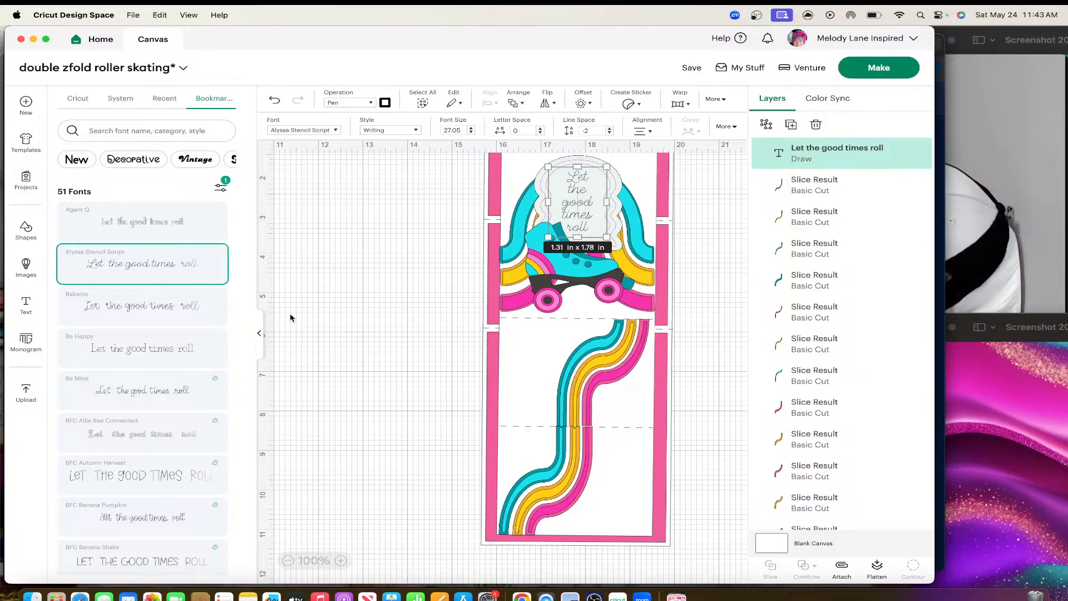
left_click(263, 332)
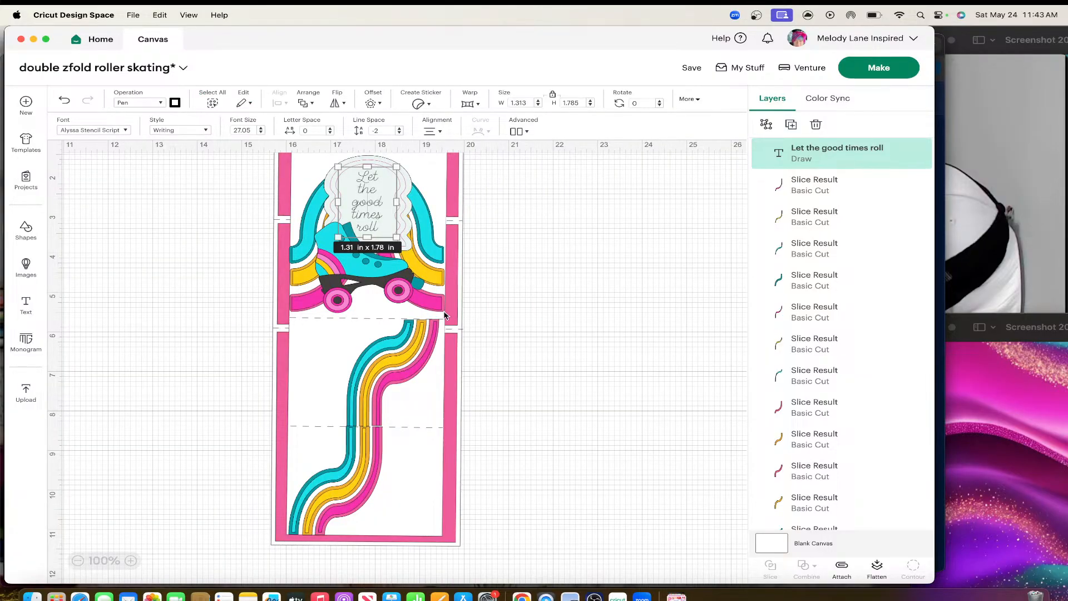
Resize the sentiment to about 1.36 by 1.85 in and centre it horizontally on the squiggly arch.
left_click(529, 311)
left_click(369, 220)
left_click_drag(389, 235, 371, 228)
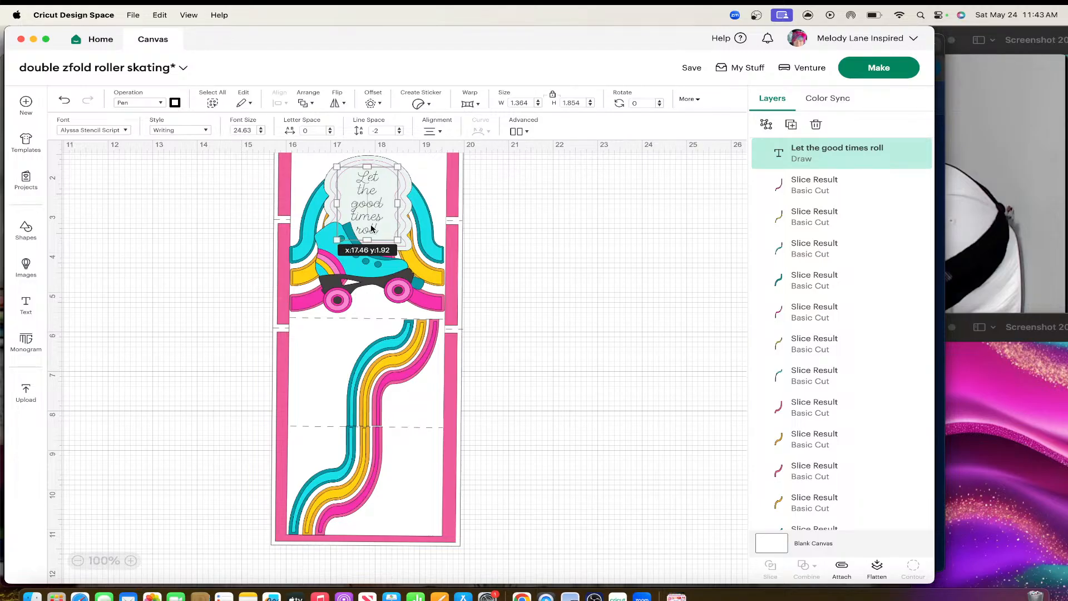
left_click(353, 162, "shift")
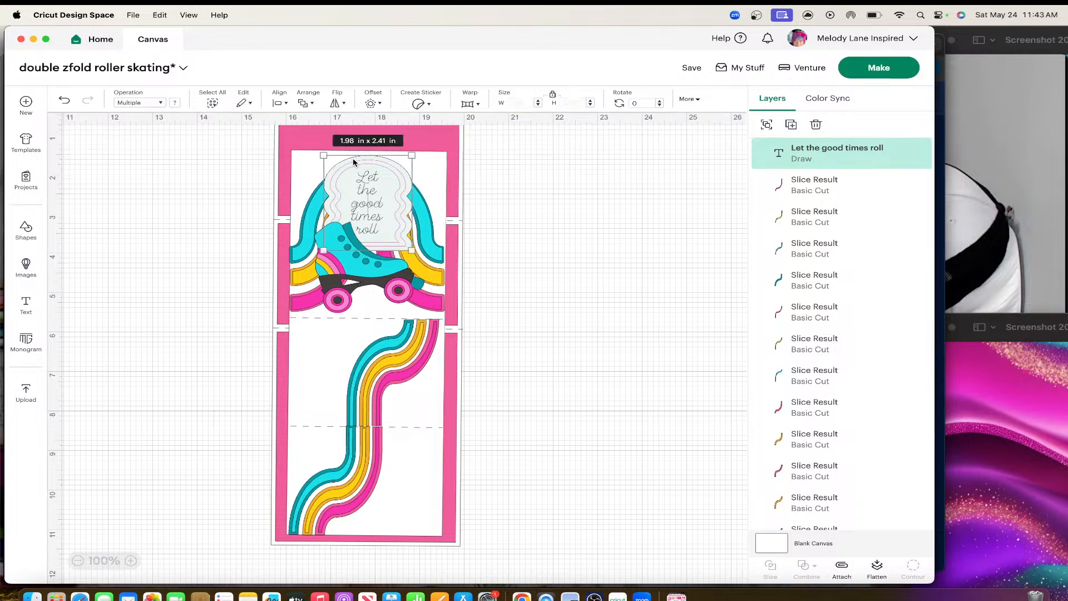
left_click(277, 102)
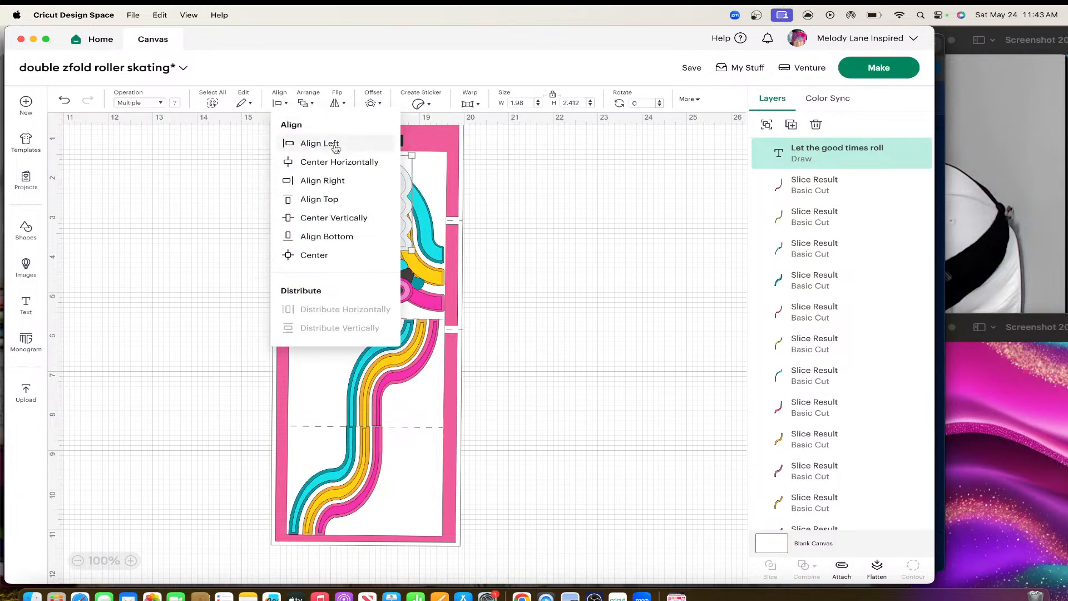
left_click(337, 167)
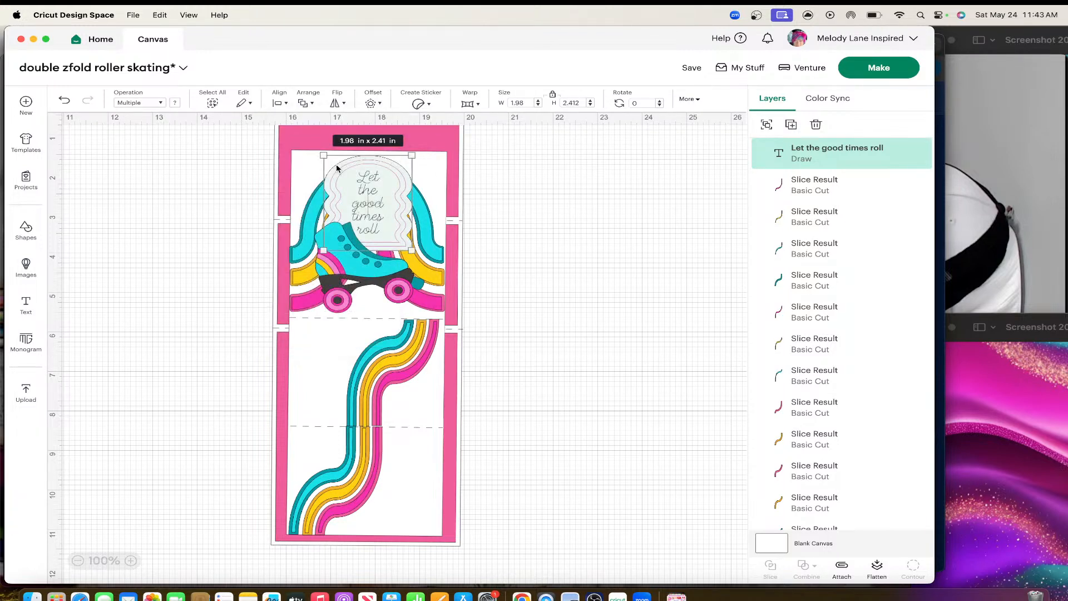
Attach the "Let the good times roll" sentiment to the squiggly arch.
left_click(509, 230)
left_click(372, 179)
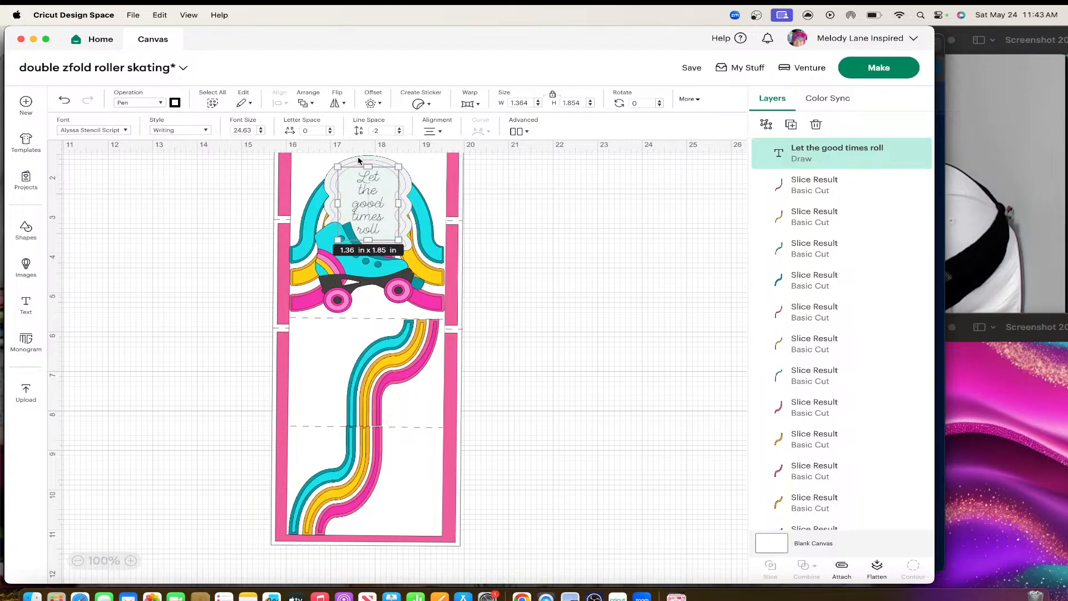
left_click(358, 161, "shift")
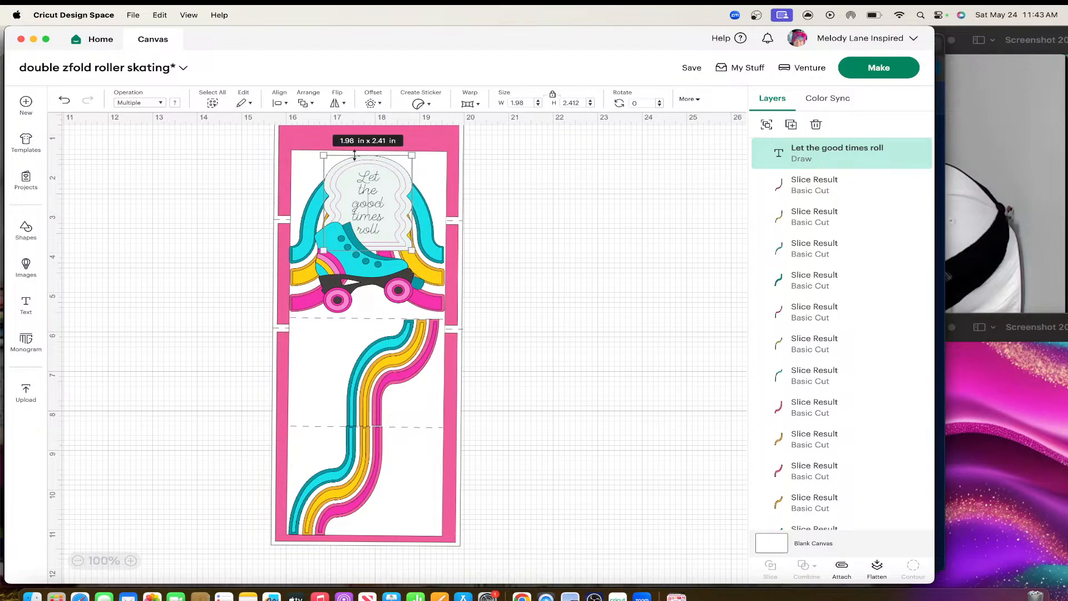
left_click(842, 569)
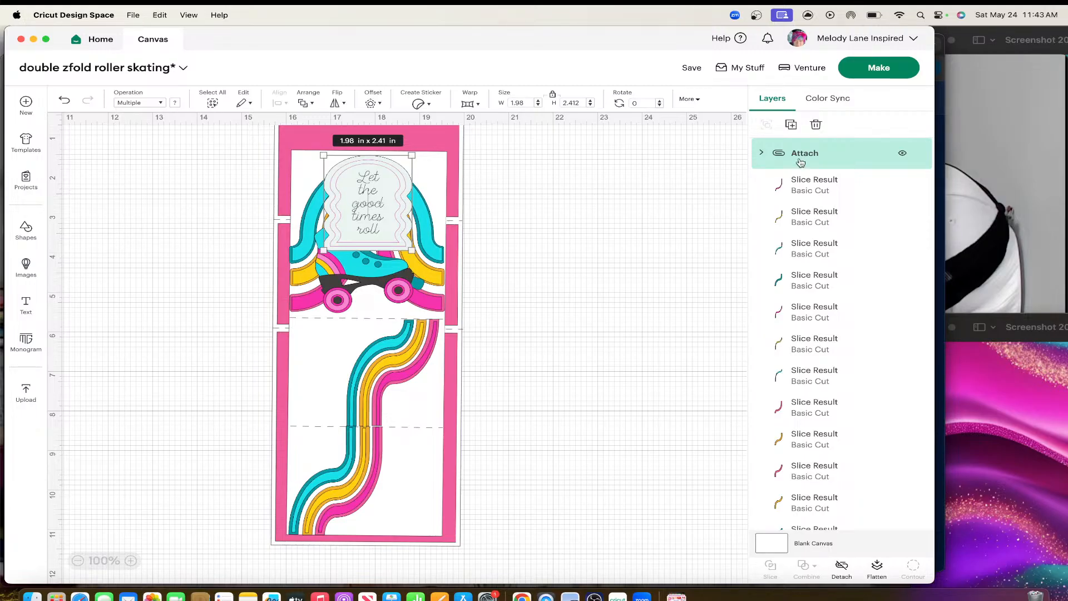
Move the attached sentiment and arch below the roller skate in the layer order and save the project.
left_click_drag(804, 170, 792, 142)
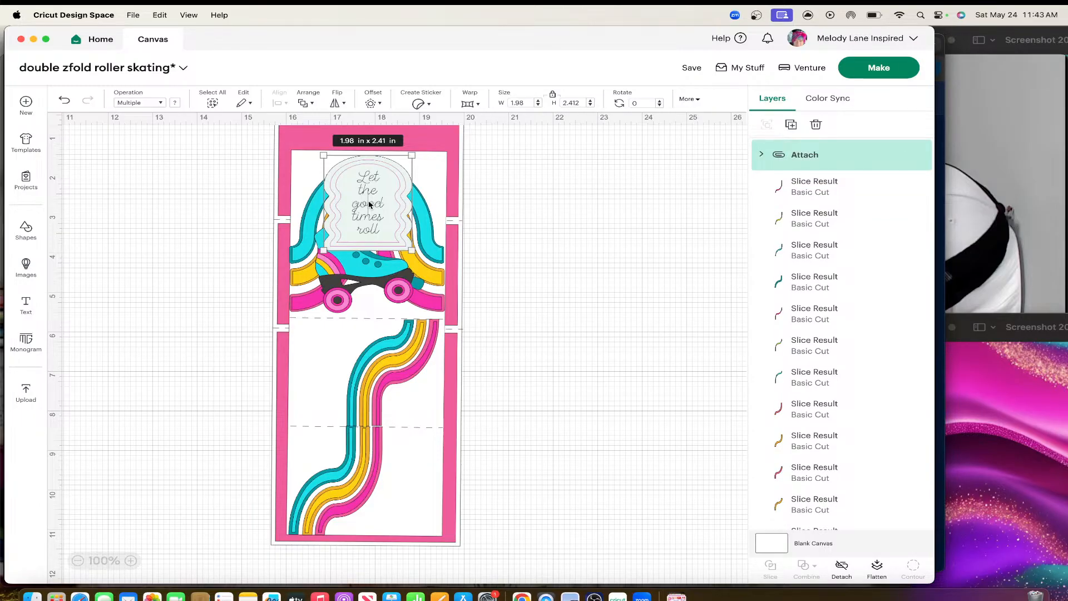
left_click_drag(797, 157, 804, 408)
scroll(807, 414, "down", 5)
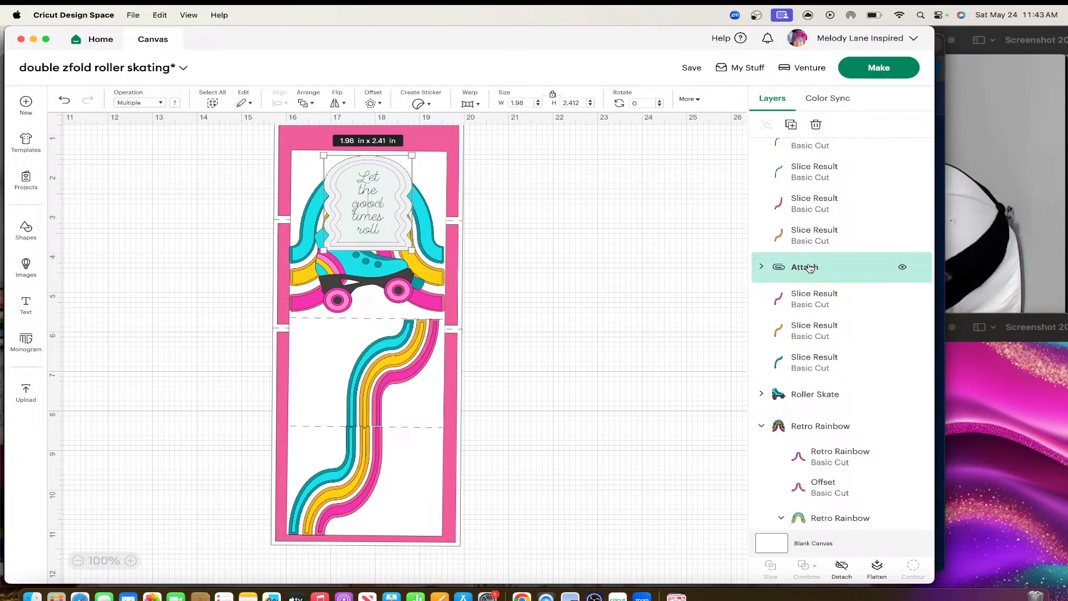
left_click_drag(812, 273, 807, 372)
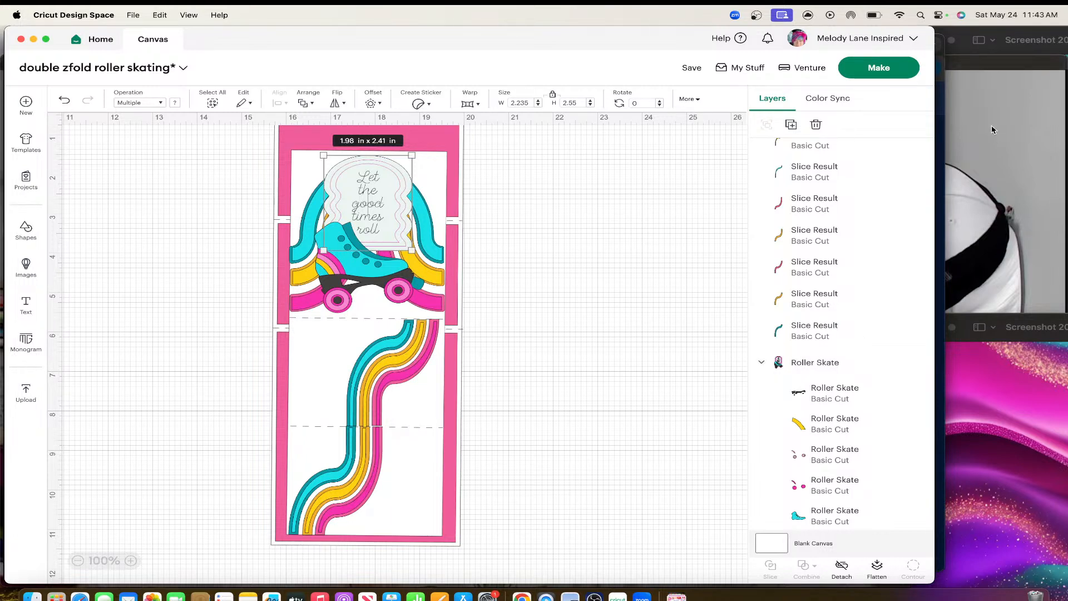
left_click(691, 69)
left_click(697, 94)
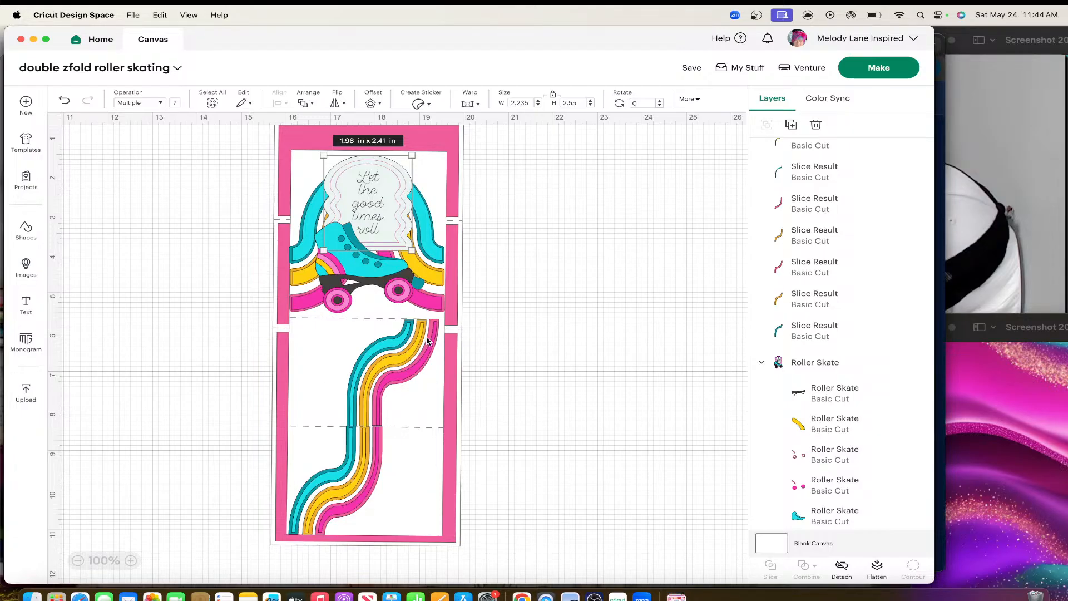
Move the "Happy 30th Birthday" group beside the card's lower part and bring it to the front.
scroll(514, 406, "down", 5)
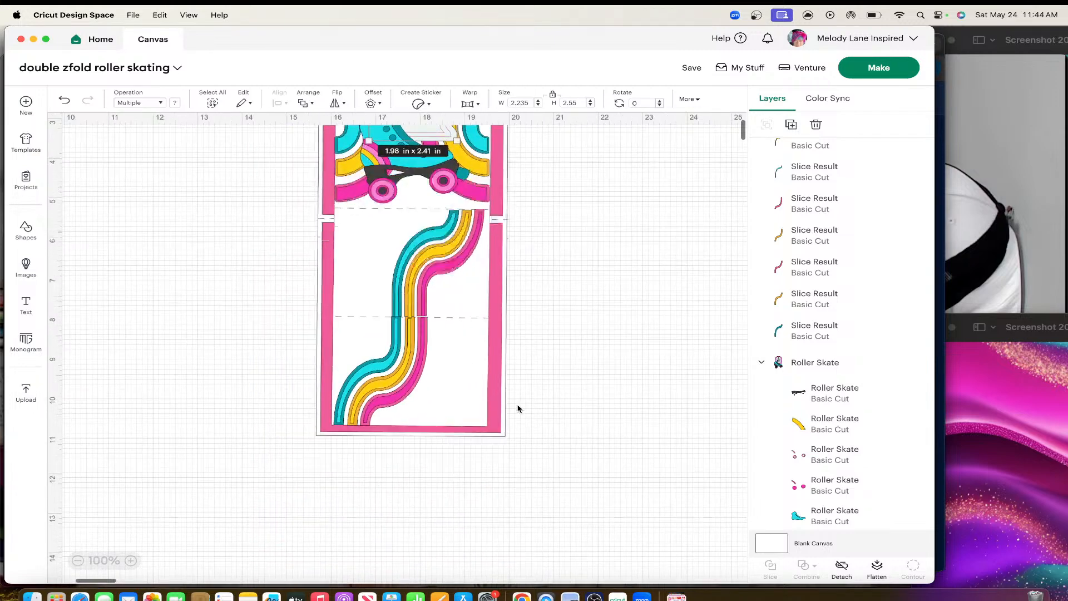
scroll(516, 408, "right", 3)
left_click_drag(710, 369, 244, 415)
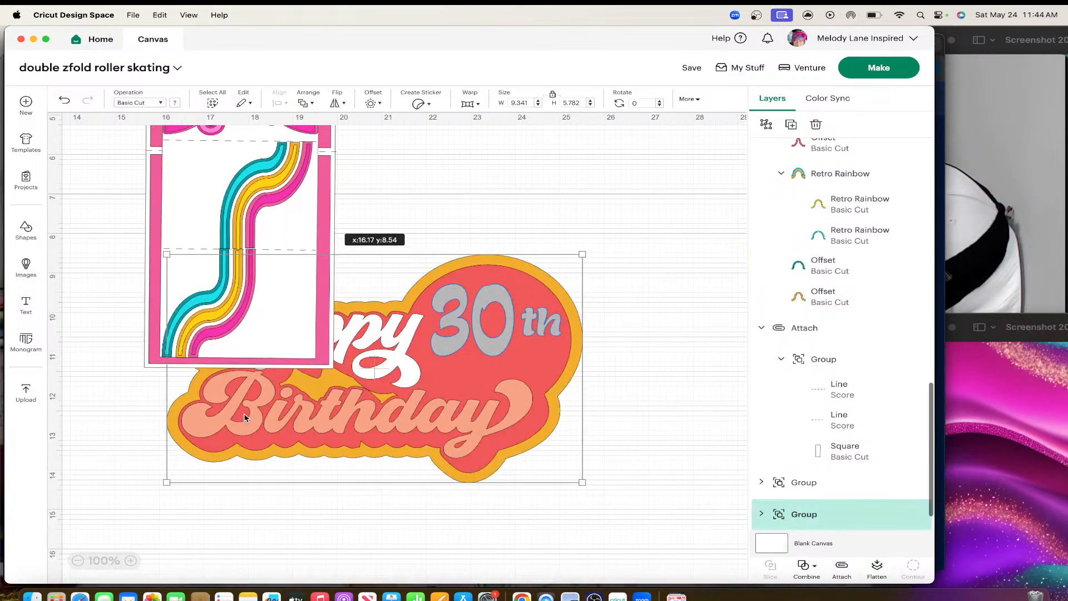
right_click(294, 395)
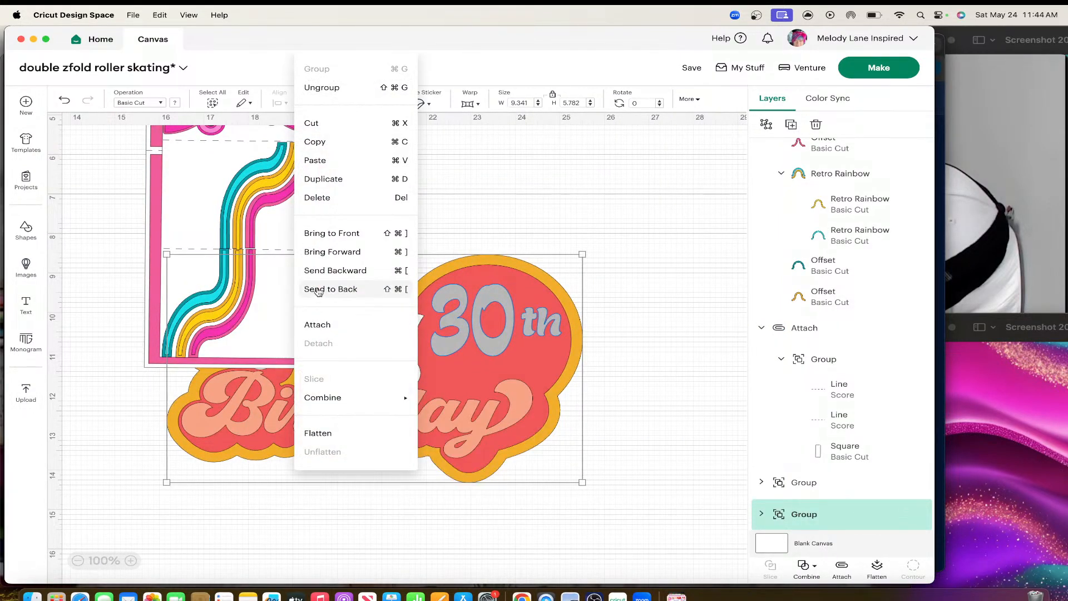
left_click(325, 236)
Shrink the birthday group to about 2.92 by 1.81 in and place it over the stripes on the card's lowest panel.
scroll(369, 282, "up", 5)
scroll(369, 283, "left", 2)
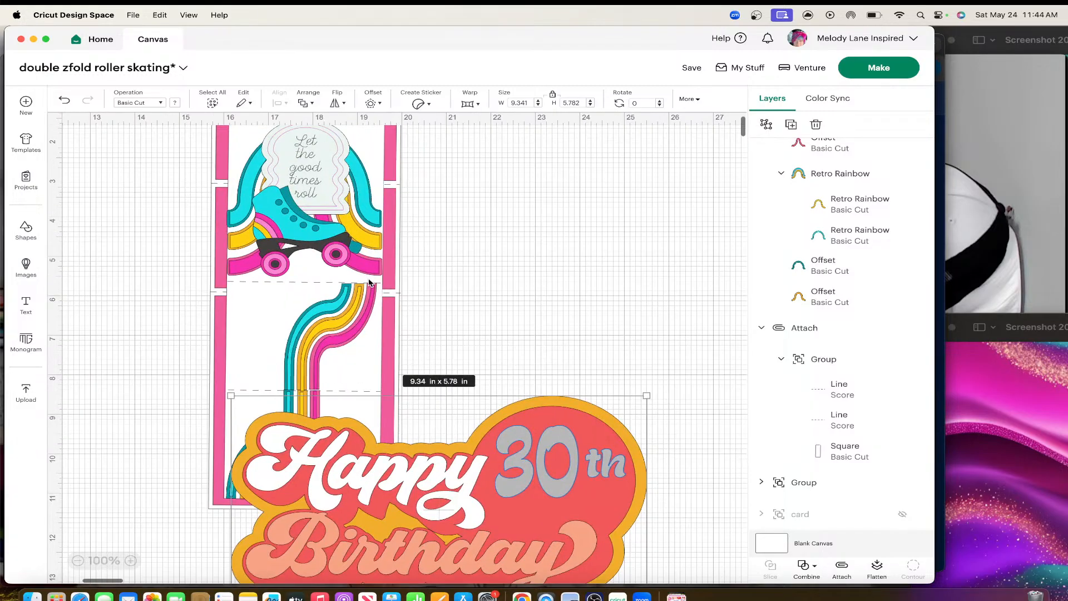
left_click_drag(412, 495, 326, 394)
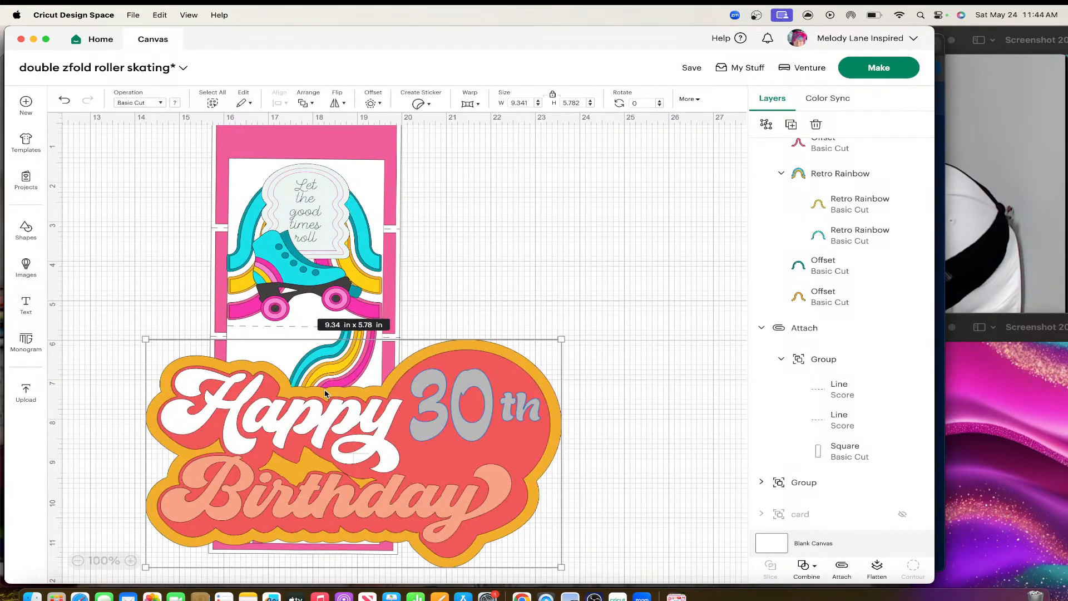
left_click_drag(560, 345, 285, 469)
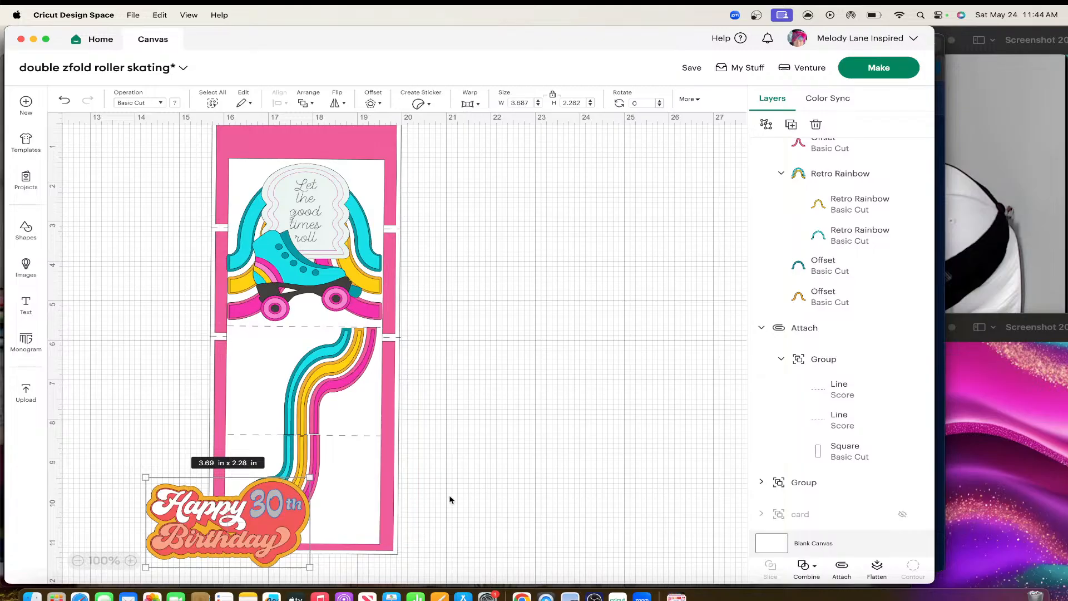
left_click_drag(238, 531, 312, 501)
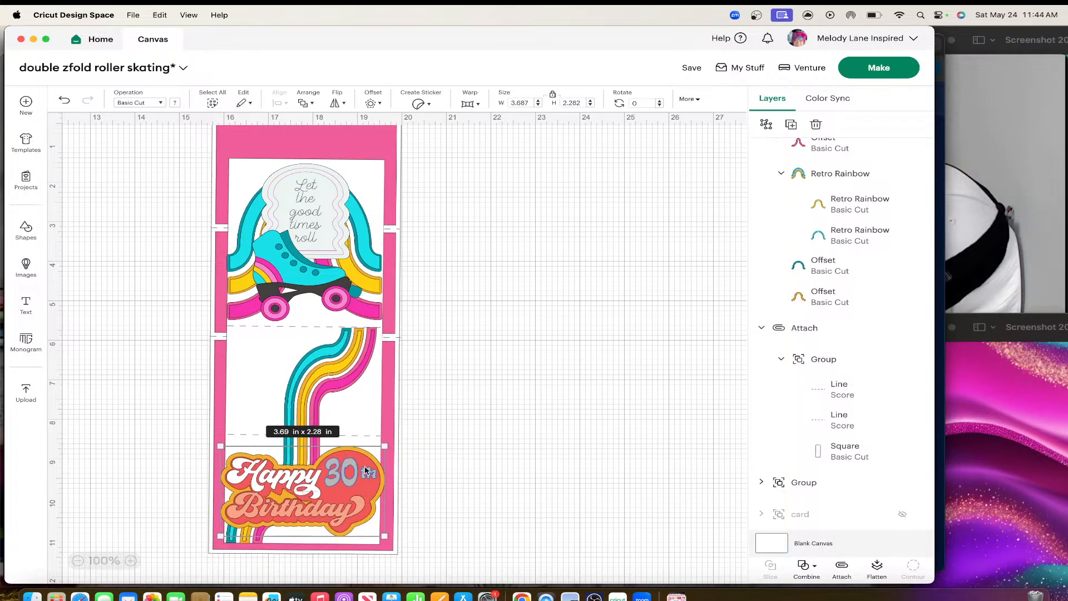
left_click_drag(383, 445, 342, 473)
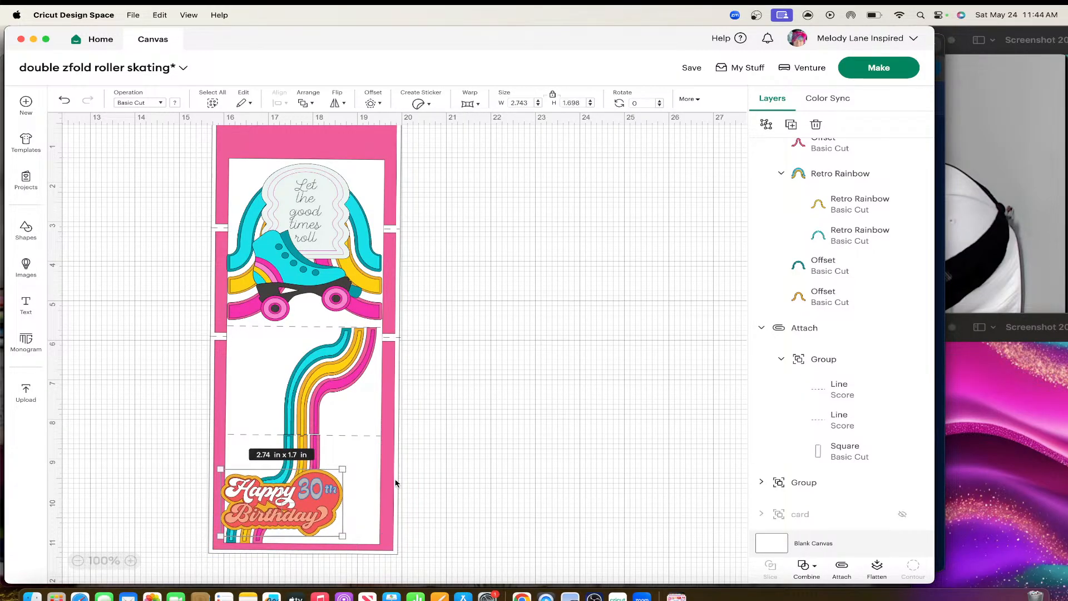
left_click(448, 502)
left_click_drag(290, 507, 312, 485)
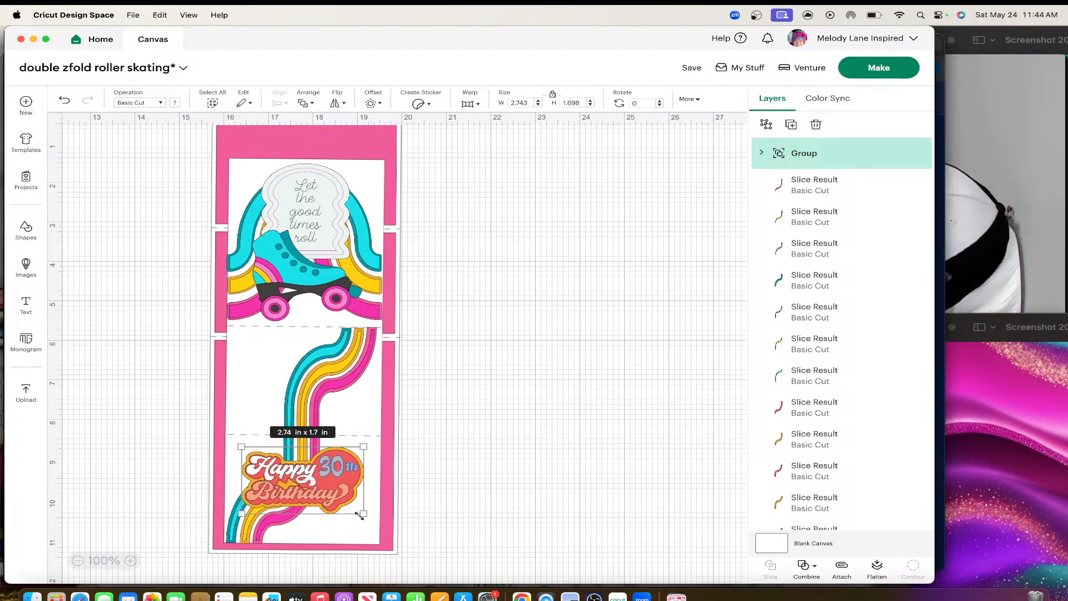
left_click_drag(362, 512, 332, 500)
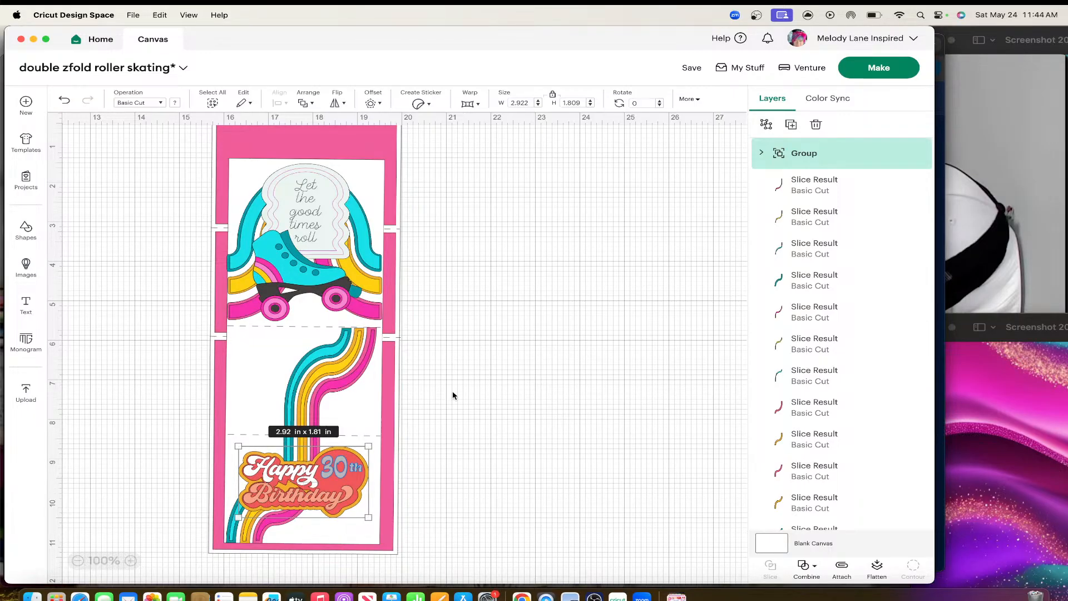
Change the number in the birthday title to 45.
left_click(762, 154)
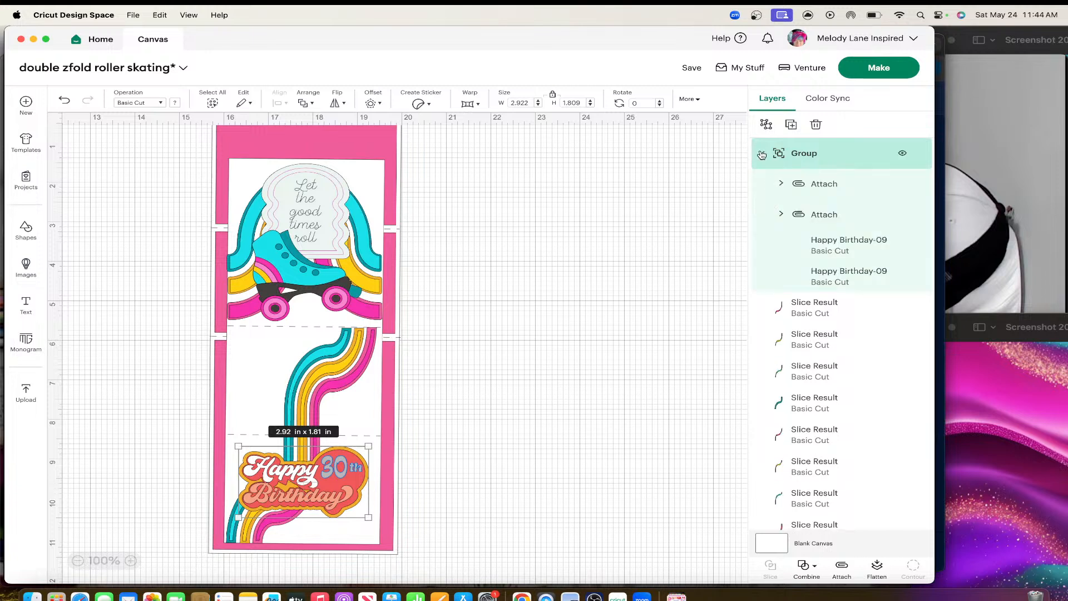
double_click(341, 467)
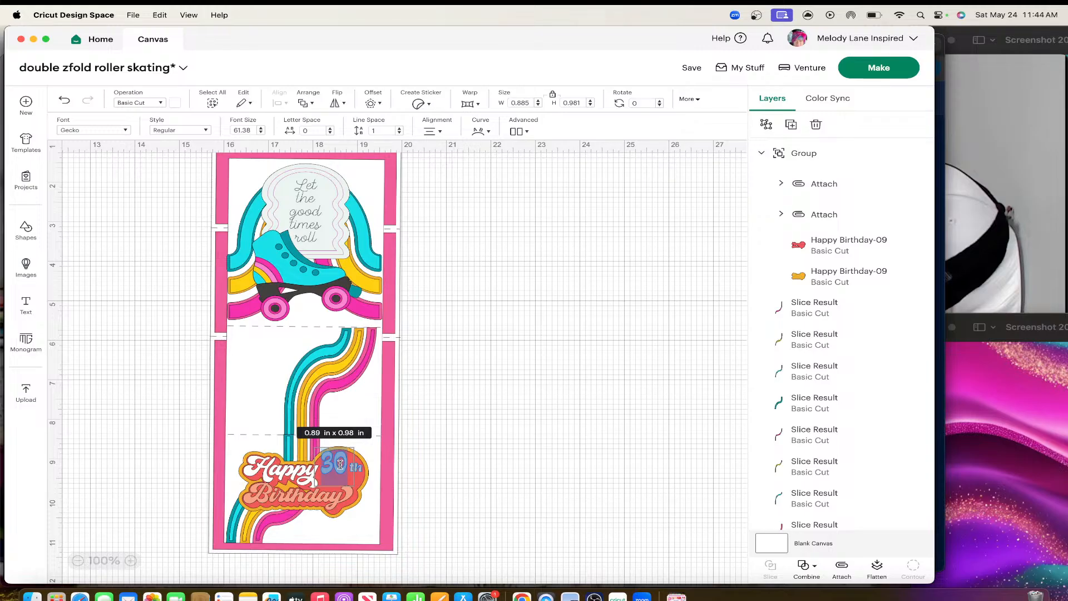
type("45")
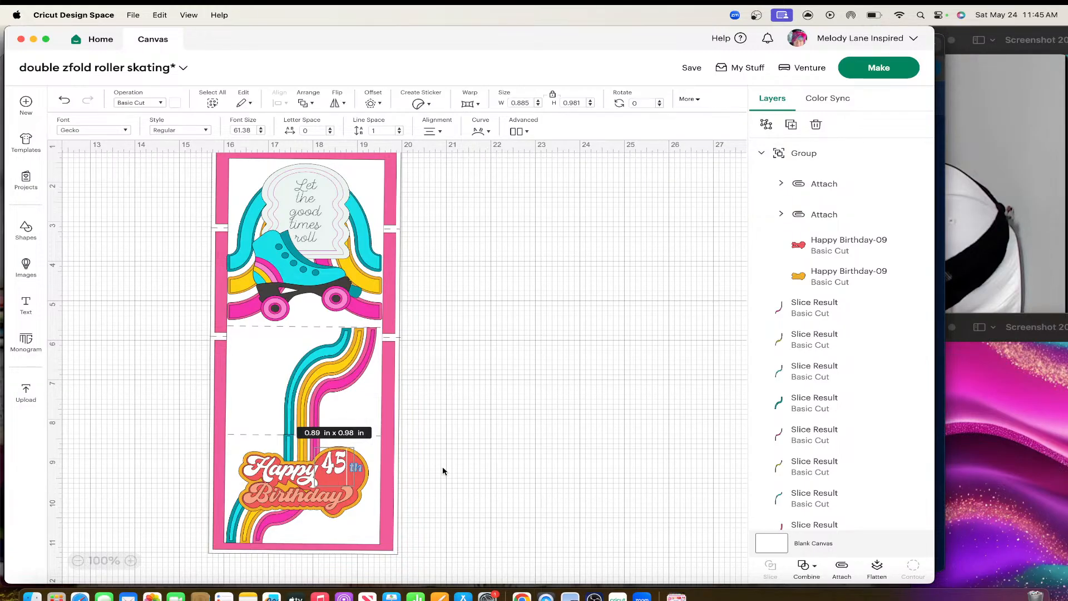
left_click(499, 490)
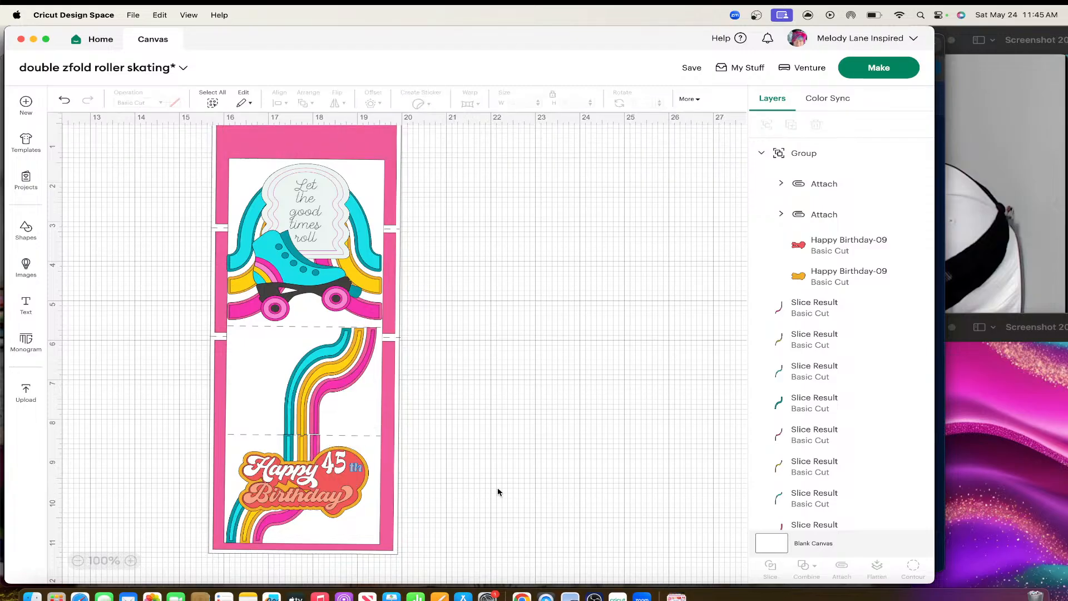
left_click(356, 471)
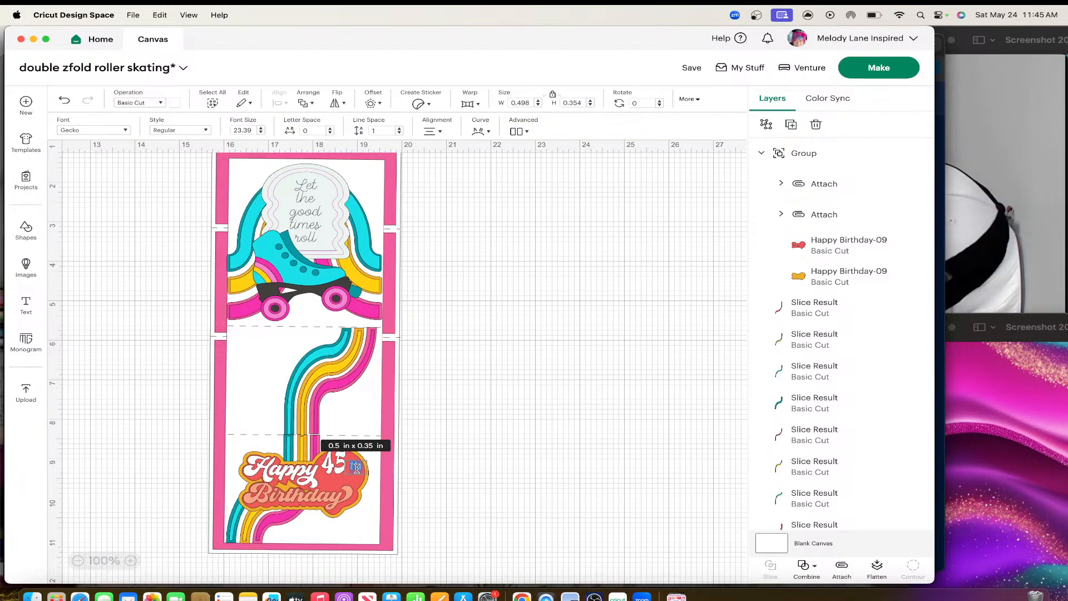
left_click(431, 458)
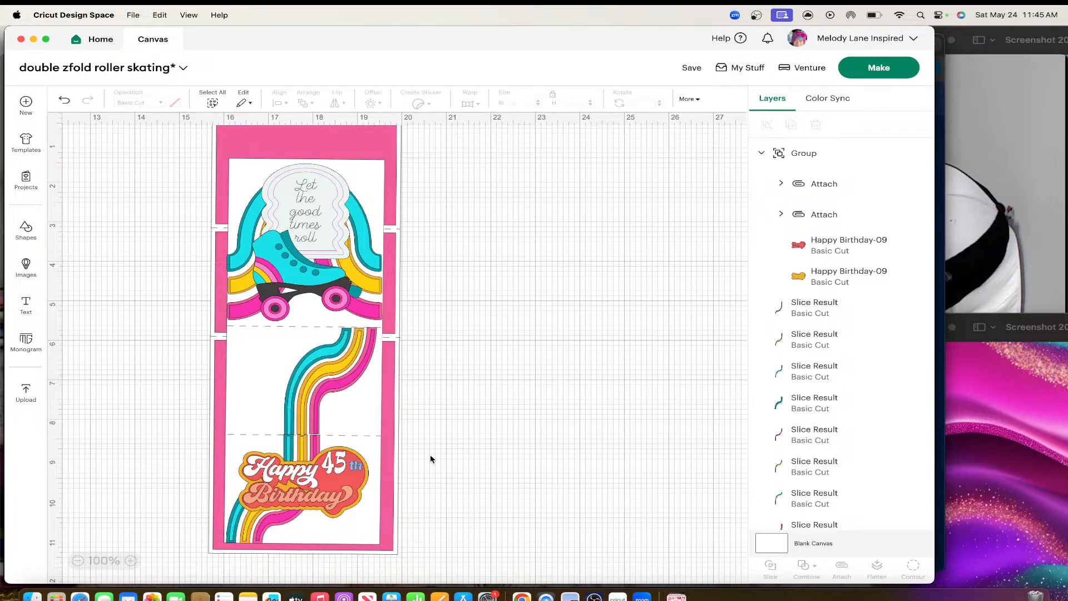
Expand both attached sets in the birthday group to examine their individual cut layers.
left_click(333, 481)
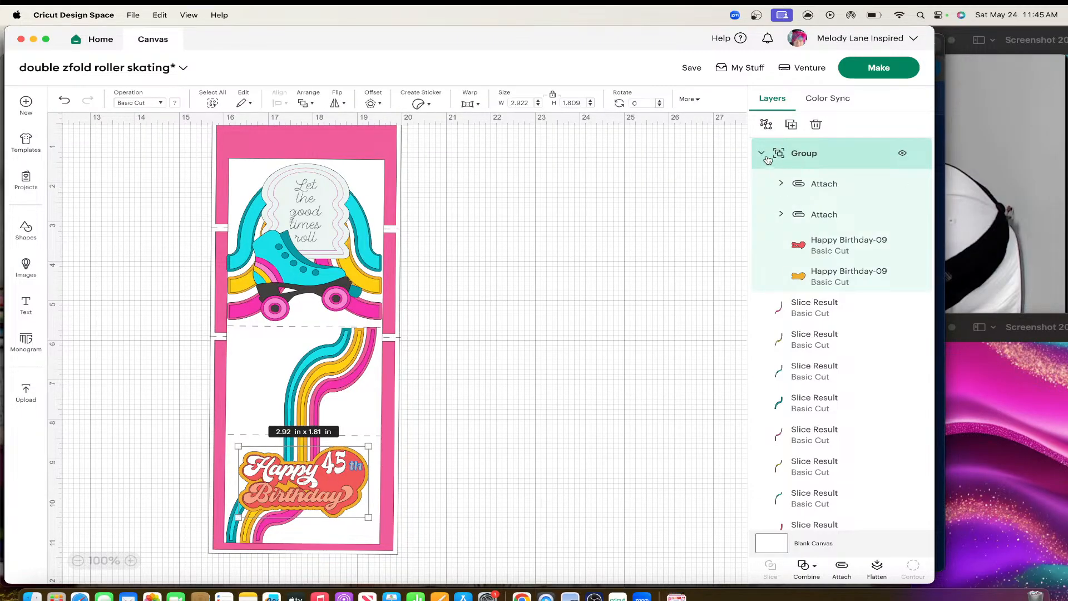
left_click(781, 184)
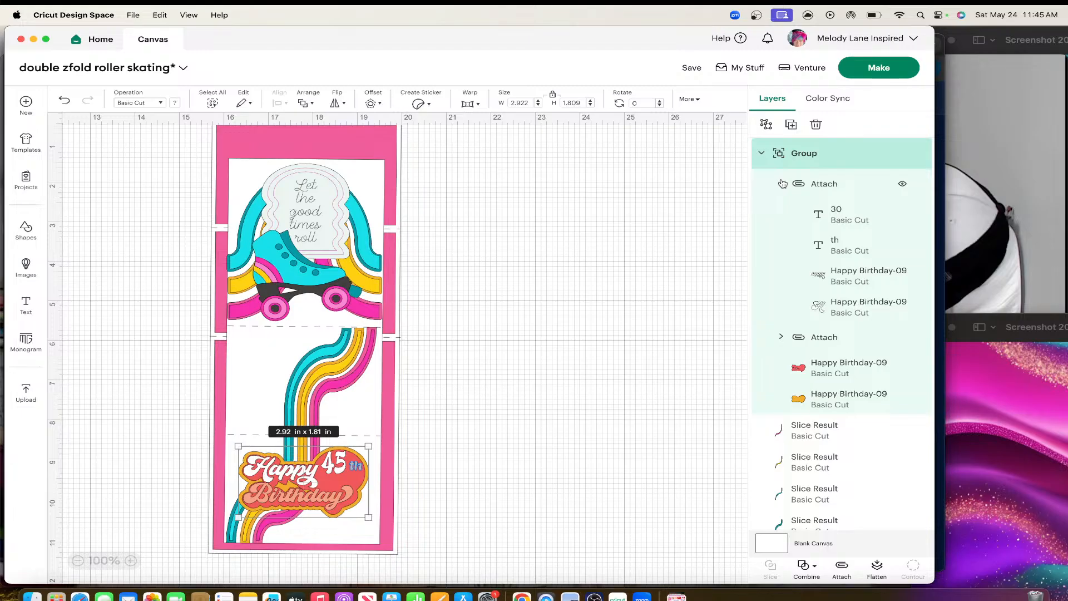
left_click(782, 338)
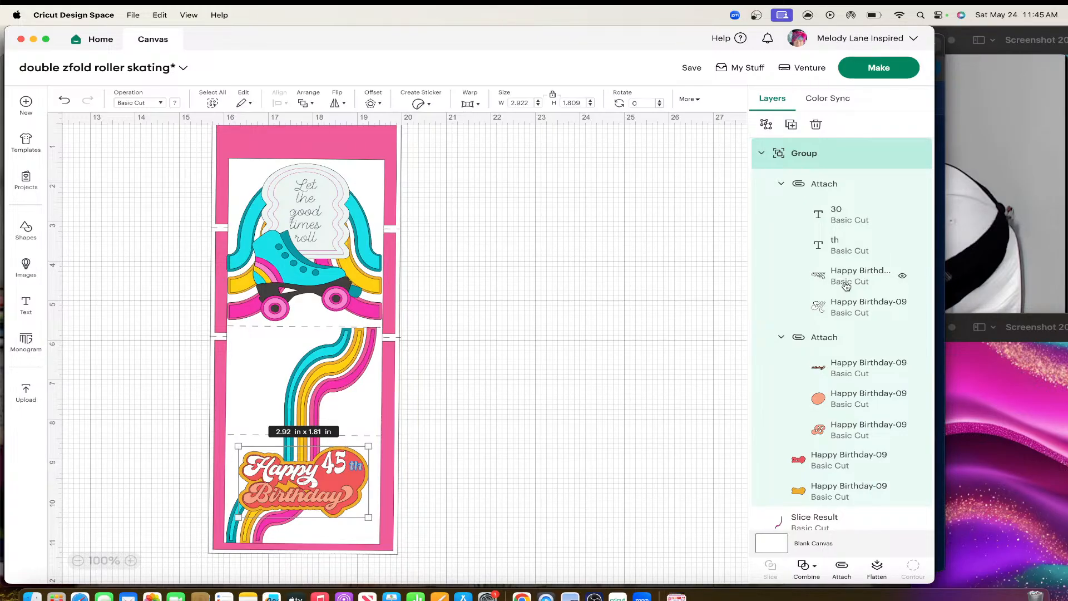
Examine the roller skate's individual layers, temporarily hiding the wheel detail layer to identify it.
left_click(319, 284)
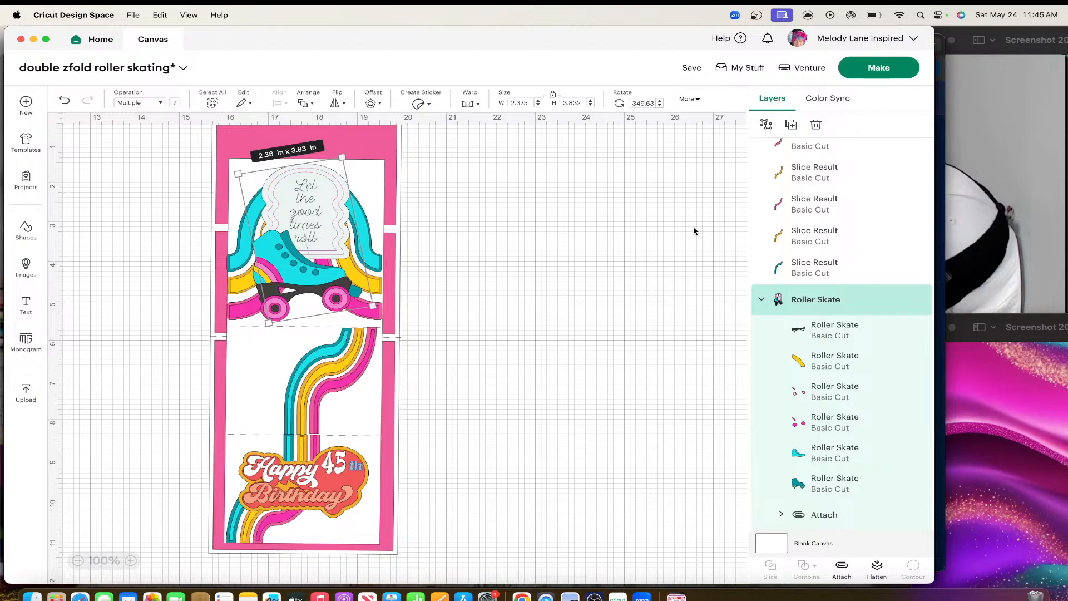
left_click(762, 301)
left_click(763, 301)
left_click(902, 391)
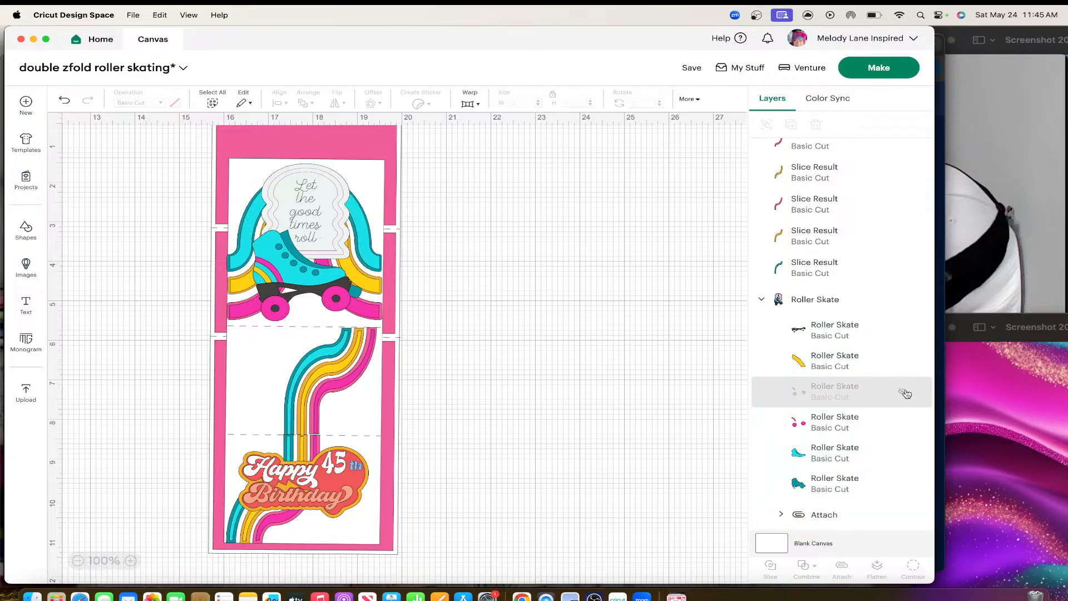
left_click(903, 393)
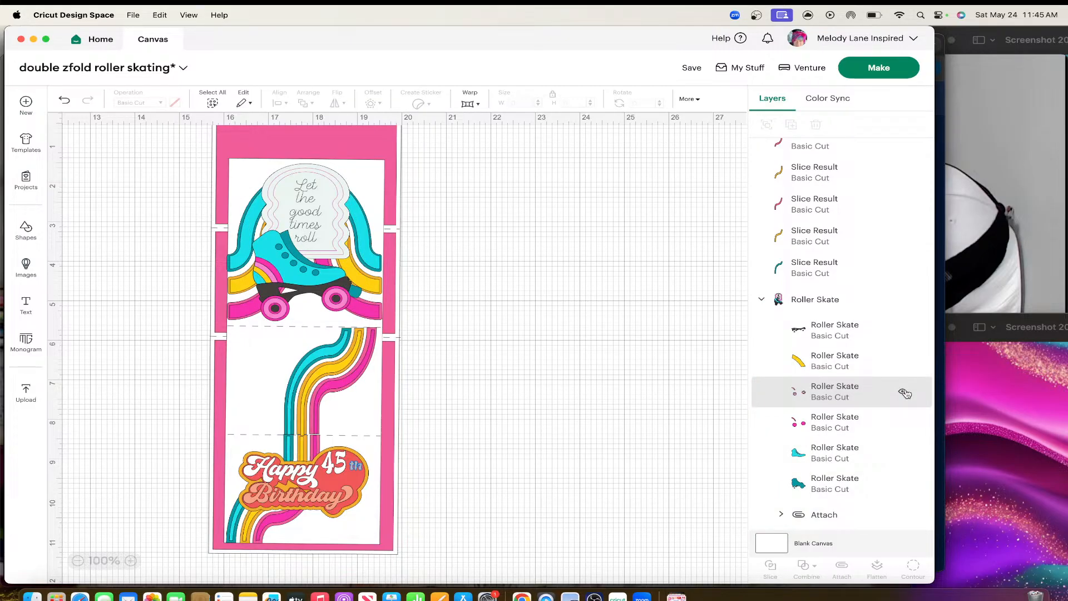
left_click(904, 392)
left_click(904, 392)
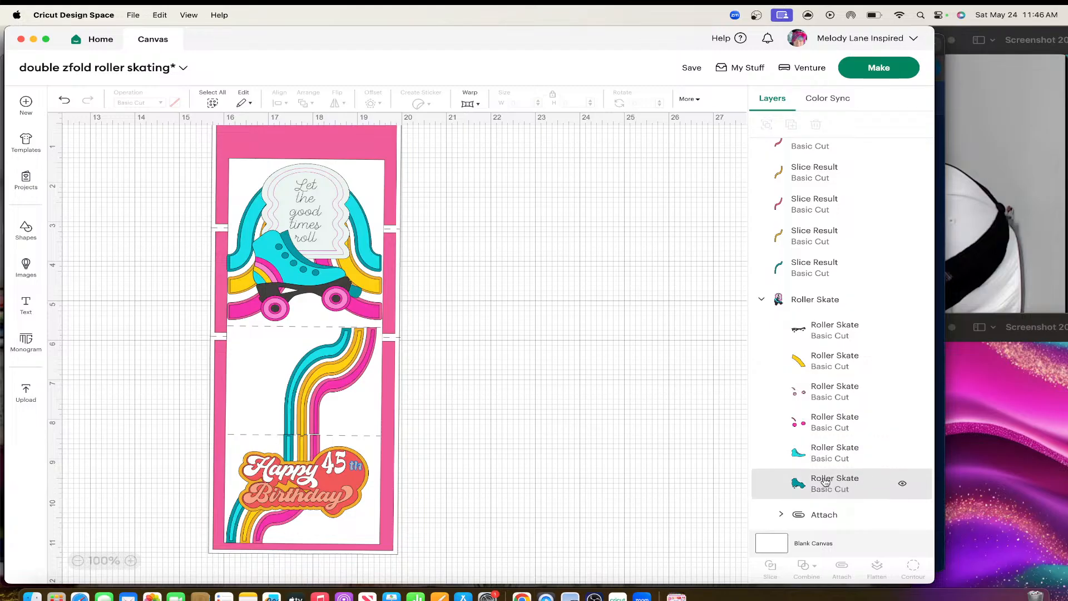
scroll(823, 422, "down", 2)
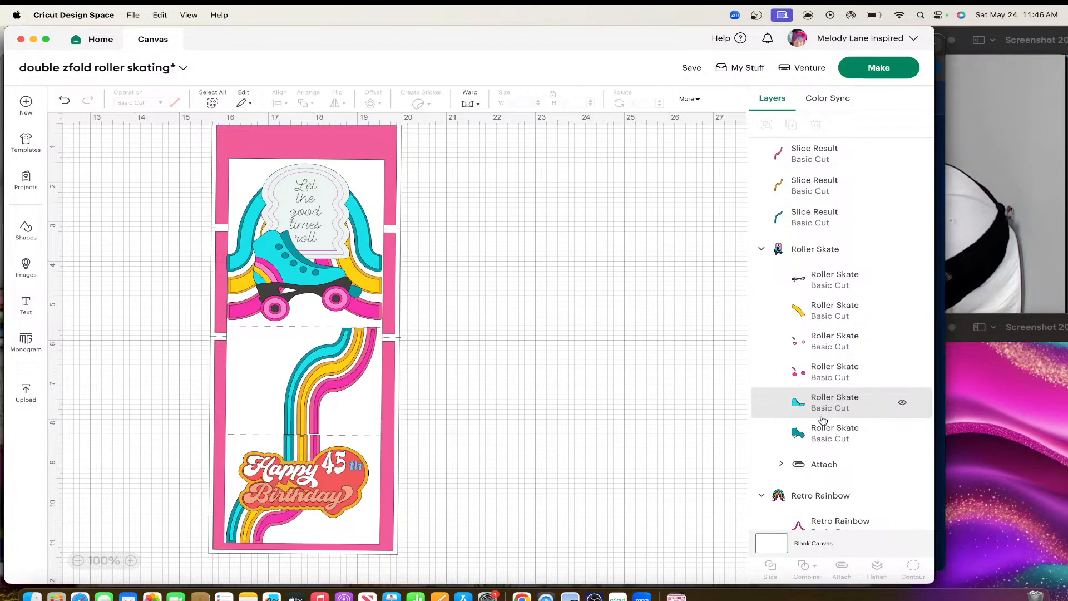
Recolor the red backing layer behind the birthday title to the hot pink used in the stripes.
scroll(824, 421, "down", 1)
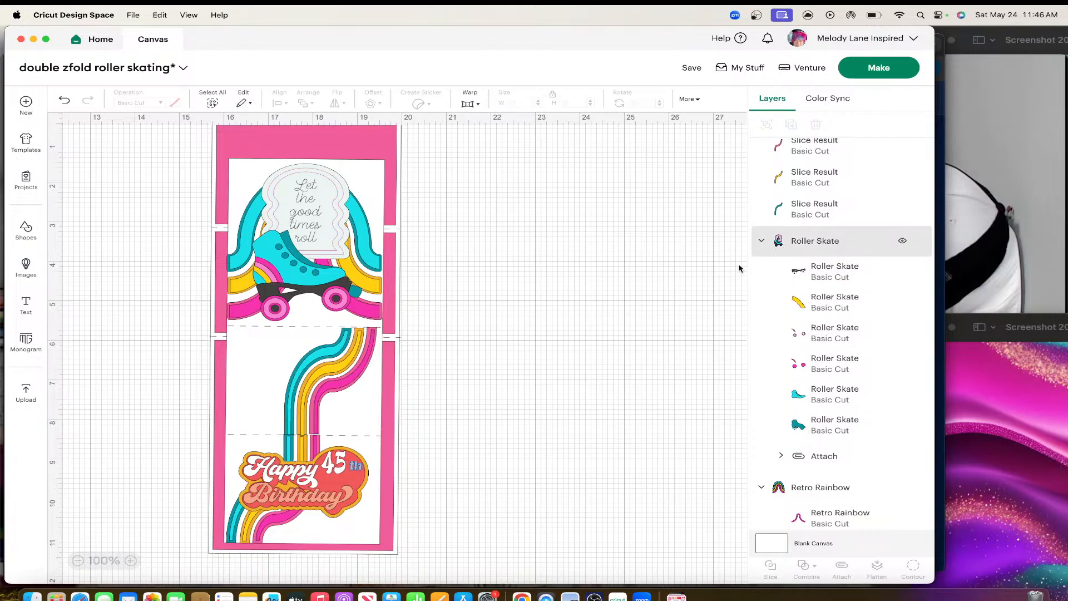
scroll(668, 378, "down", 3)
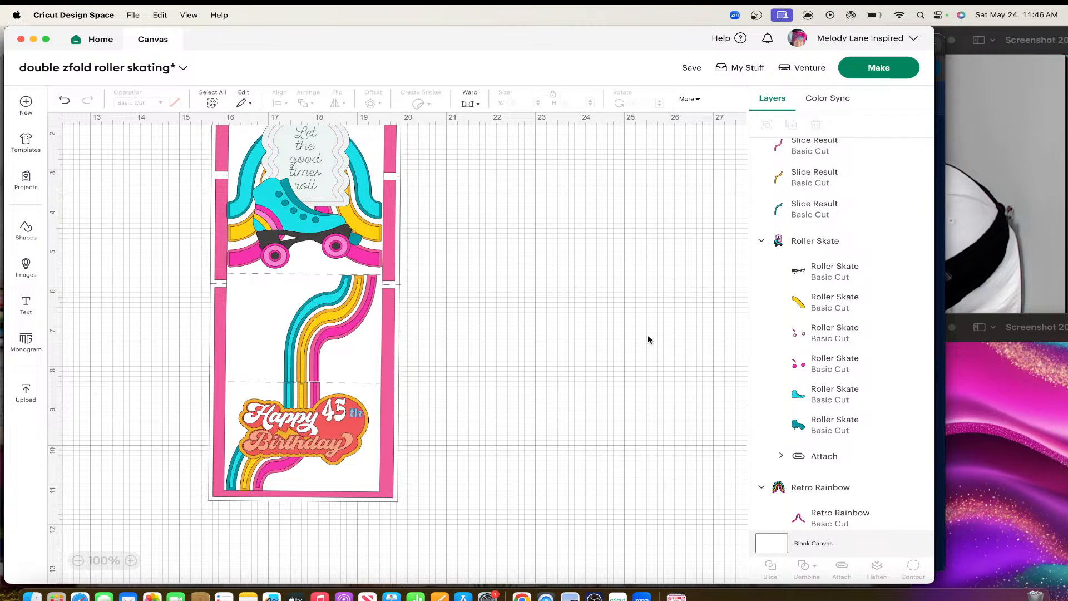
scroll(648, 339, "up", 1)
left_click(326, 430)
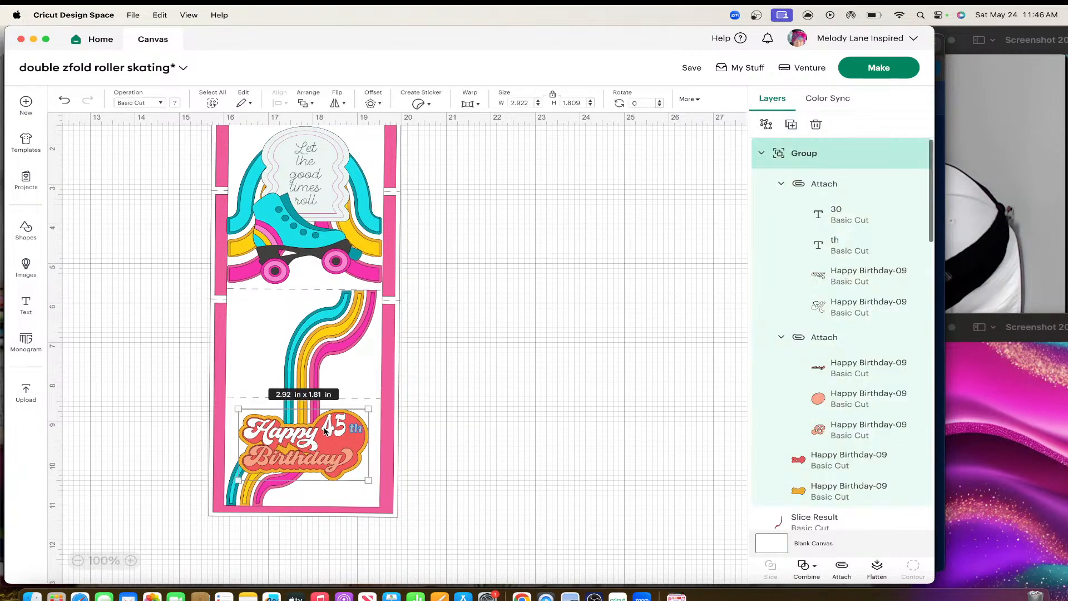
left_click(825, 460)
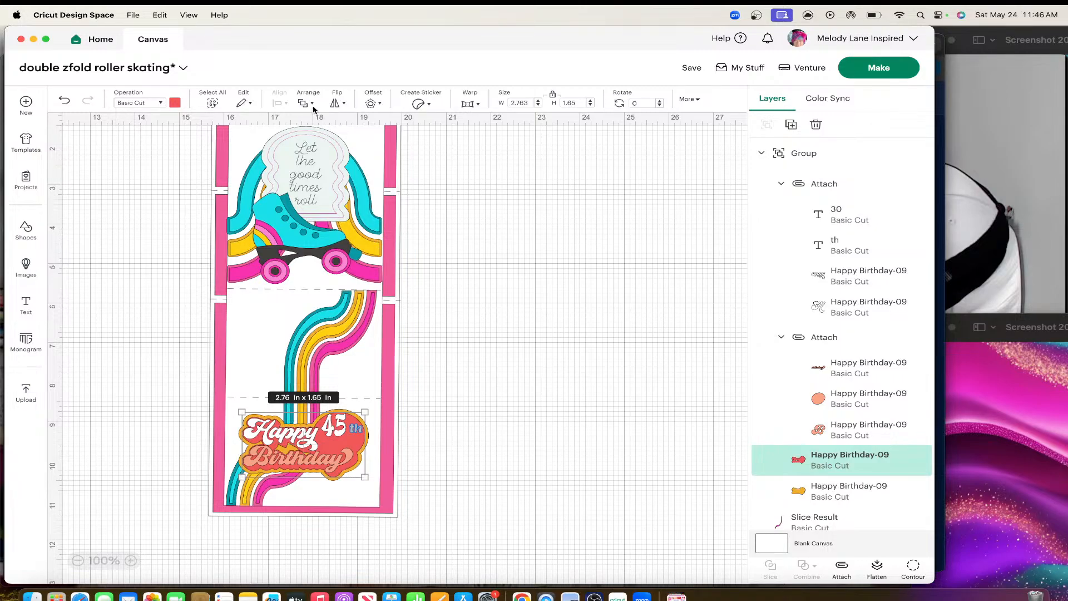
left_click(174, 102)
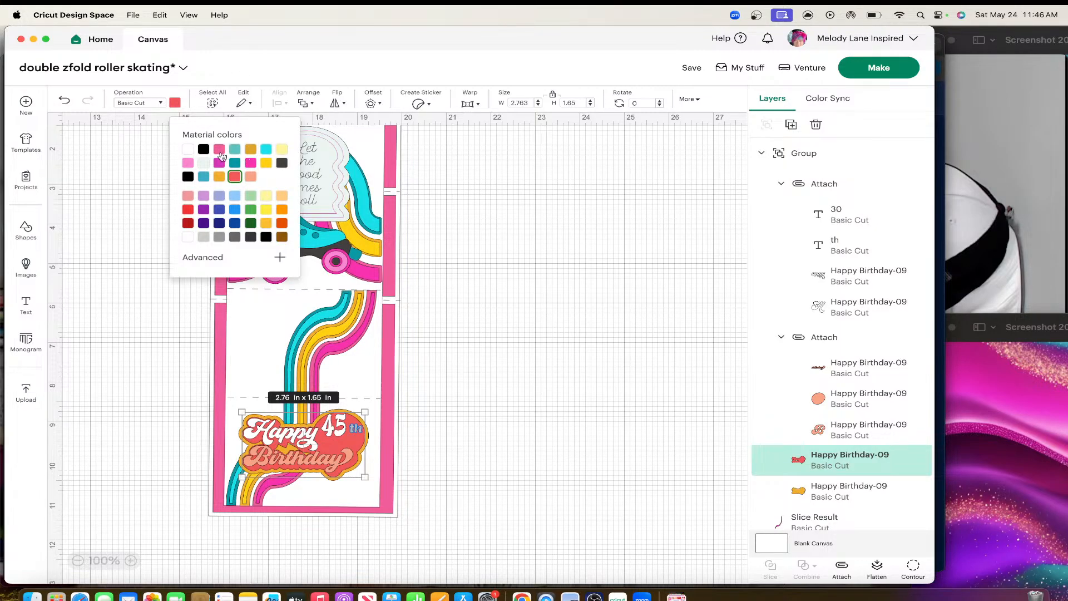
left_click(219, 150)
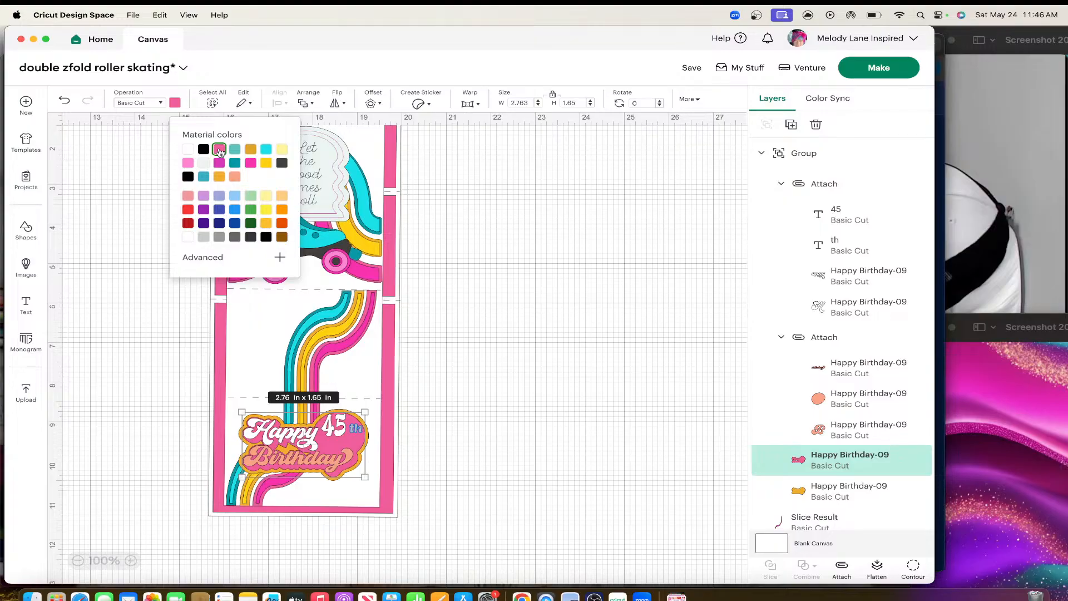
left_click(250, 163)
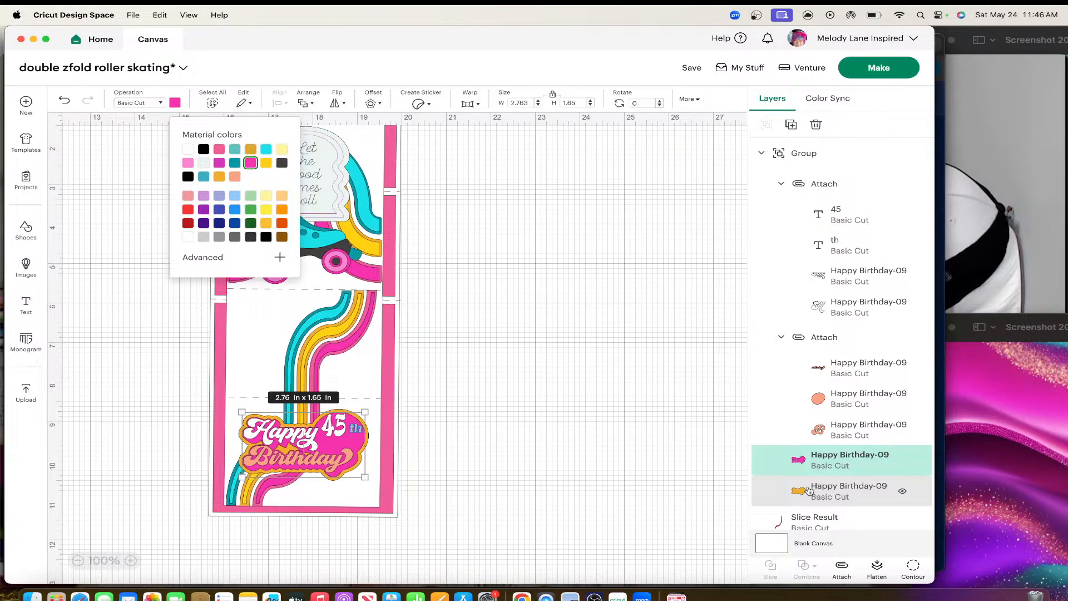
Try turquoise on the birthday title's outermost backing layer and undo the color change.
left_click(808, 490)
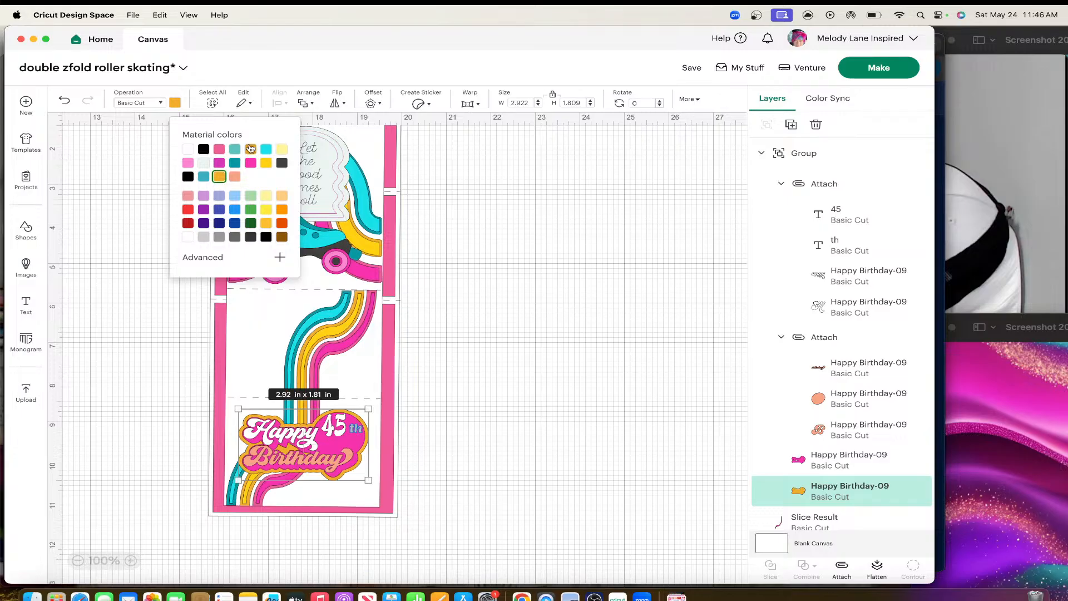
left_click(267, 149)
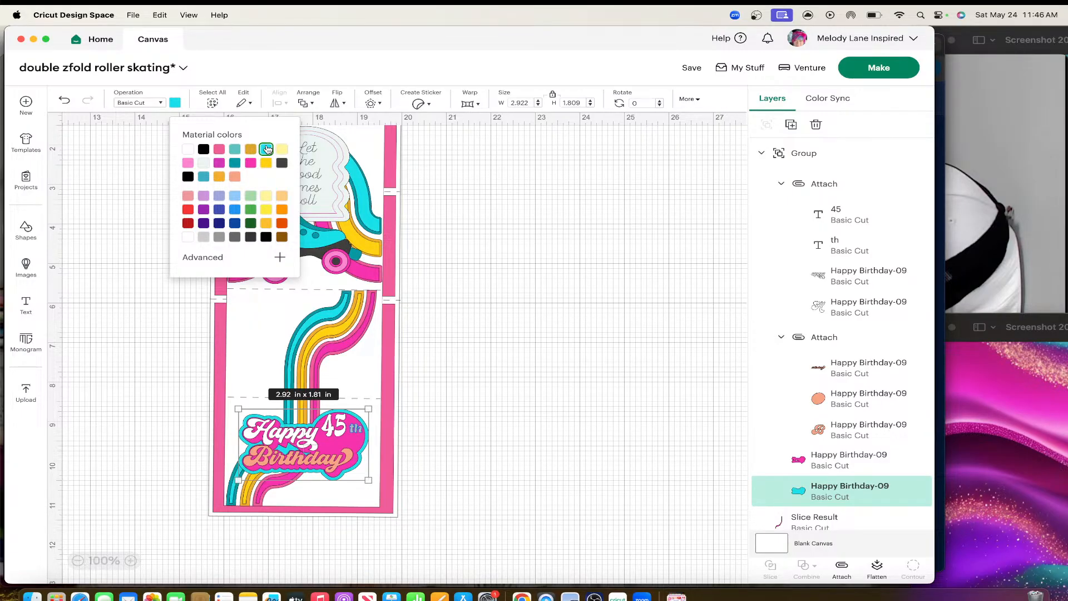
left_click(64, 101)
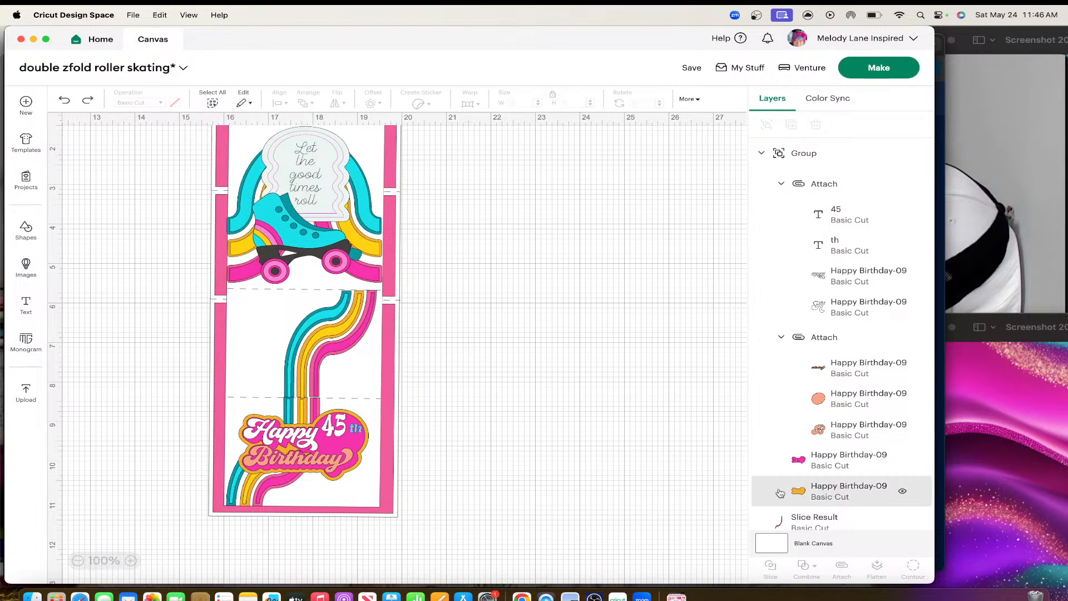
Recolor the attached peach layers that form the word "Birthday" to bright turquoise.
scroll(815, 478, "down", 1)
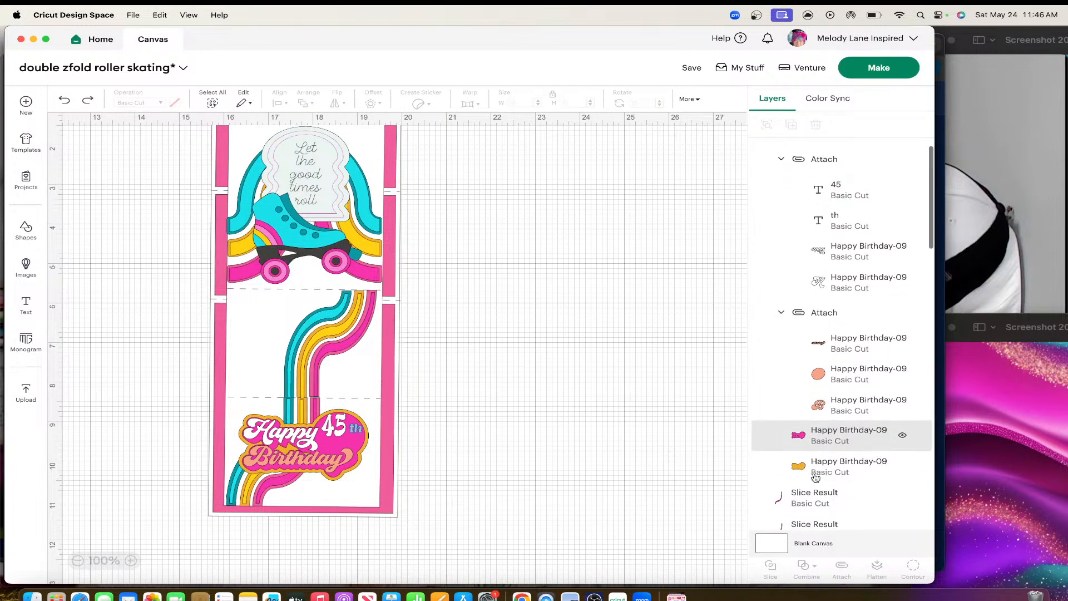
left_click(846, 402)
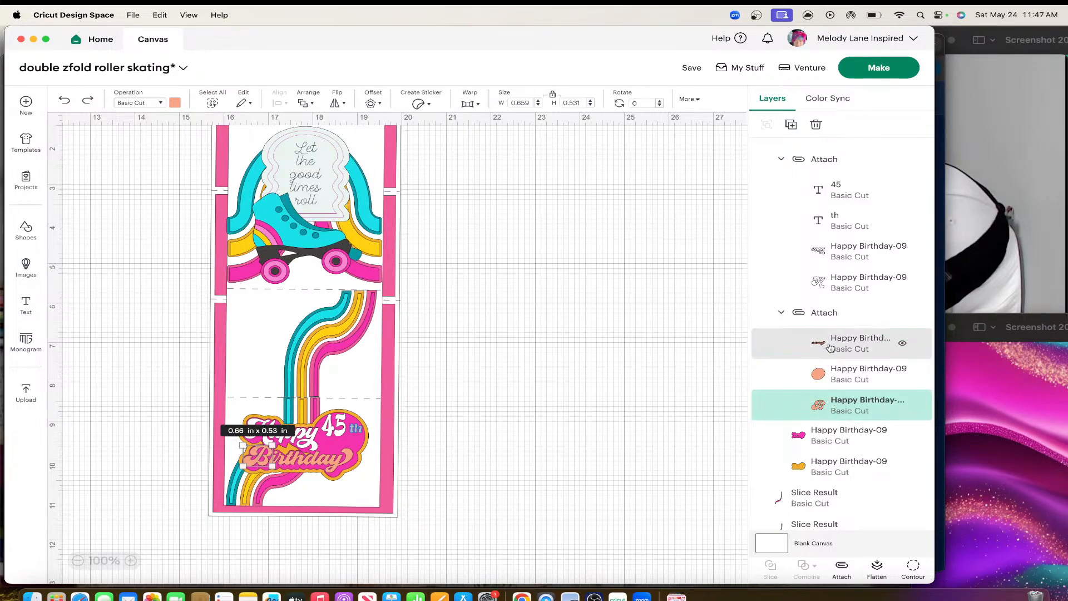
left_click(823, 379)
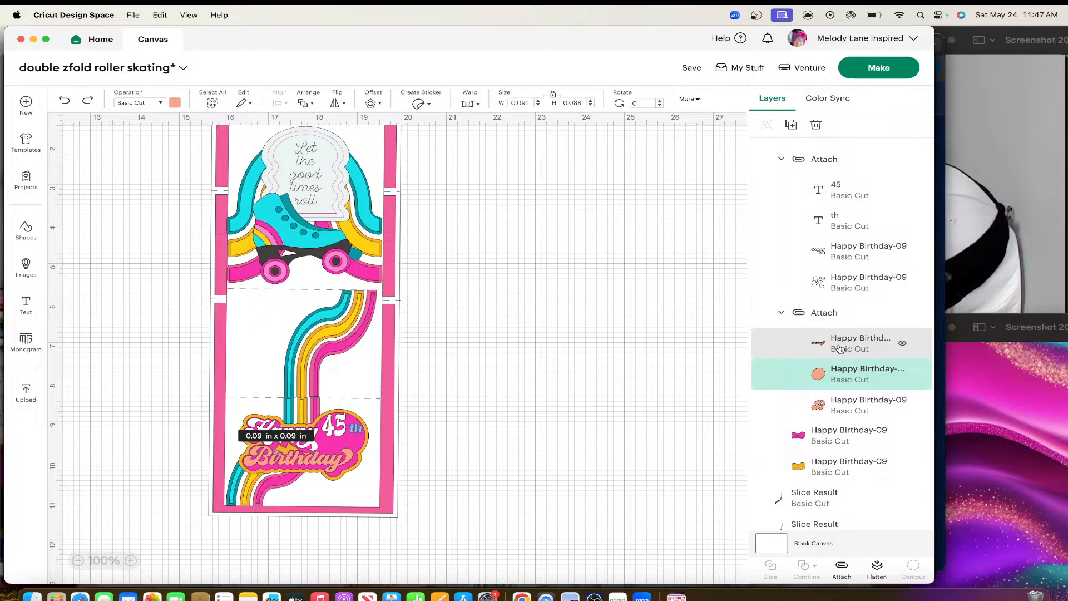
left_click(838, 404)
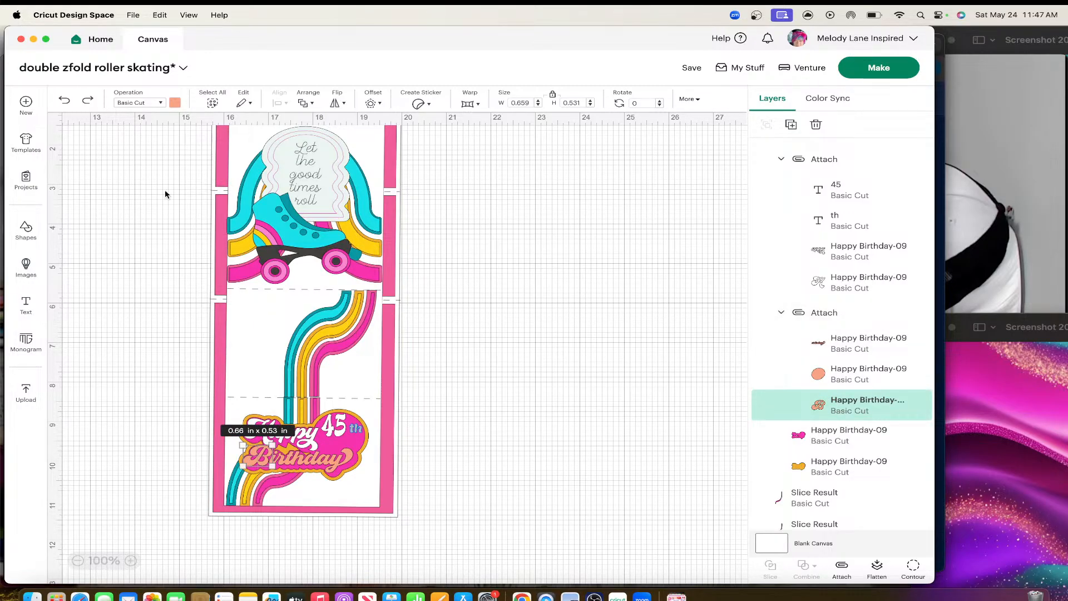
left_click(174, 103)
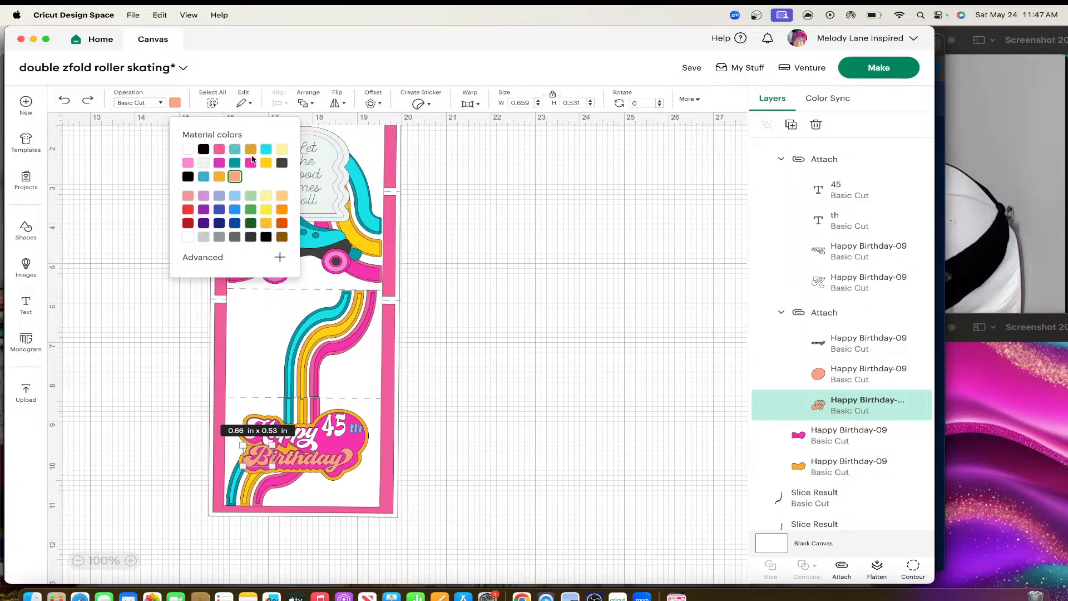
left_click(263, 151)
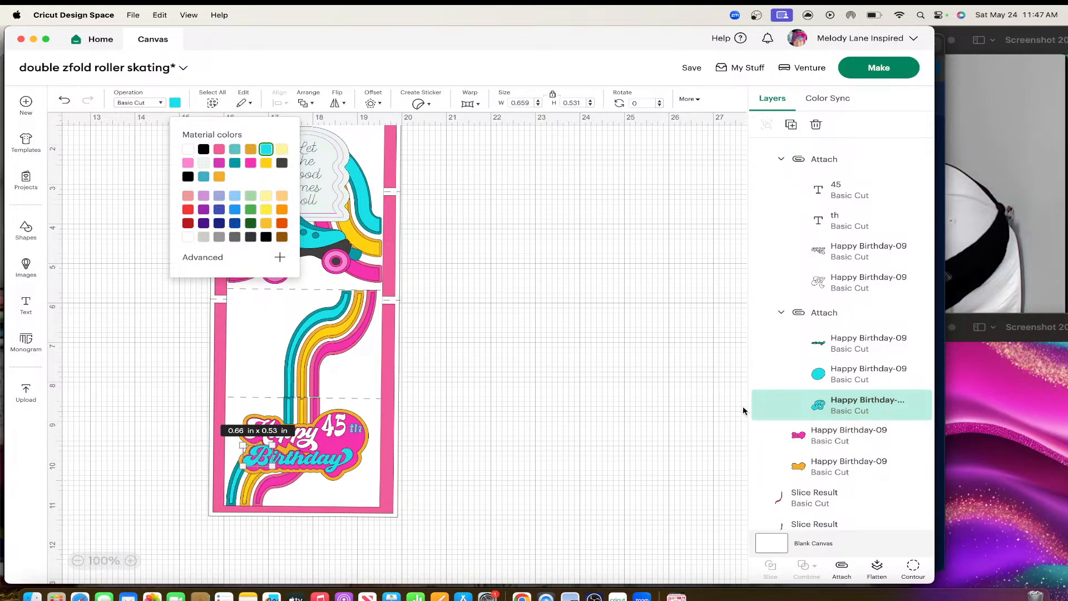
left_click(653, 392)
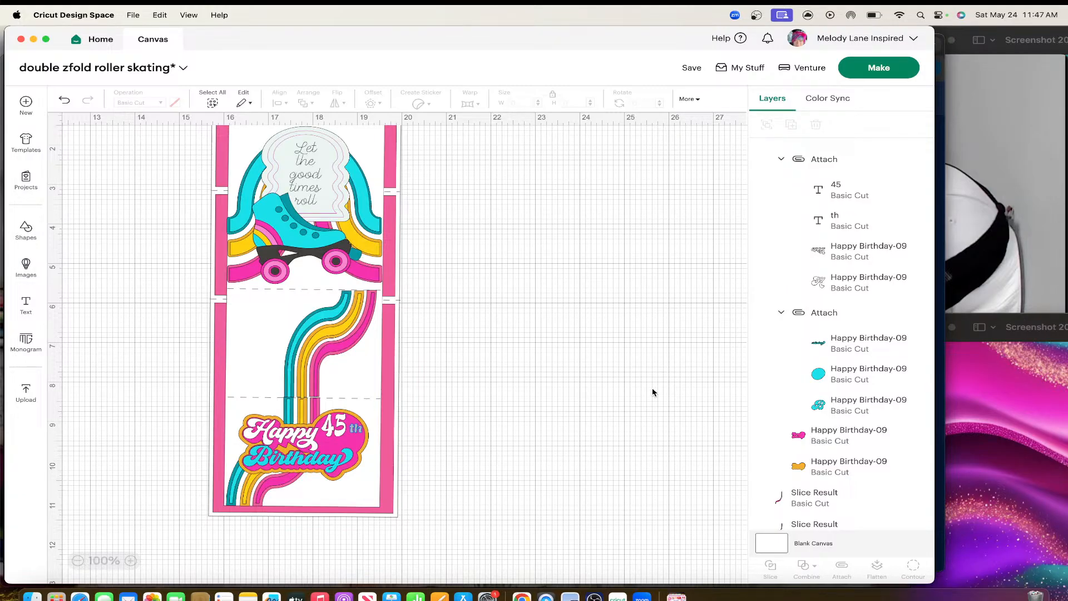
scroll(622, 416, "up", 3)
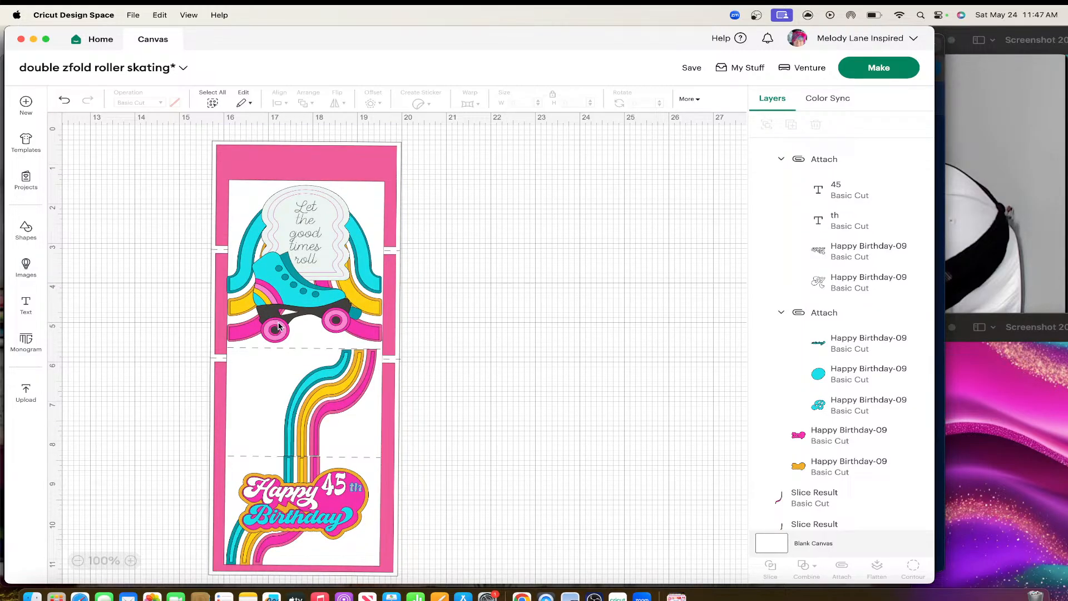
left_click(309, 300)
left_click(443, 304)
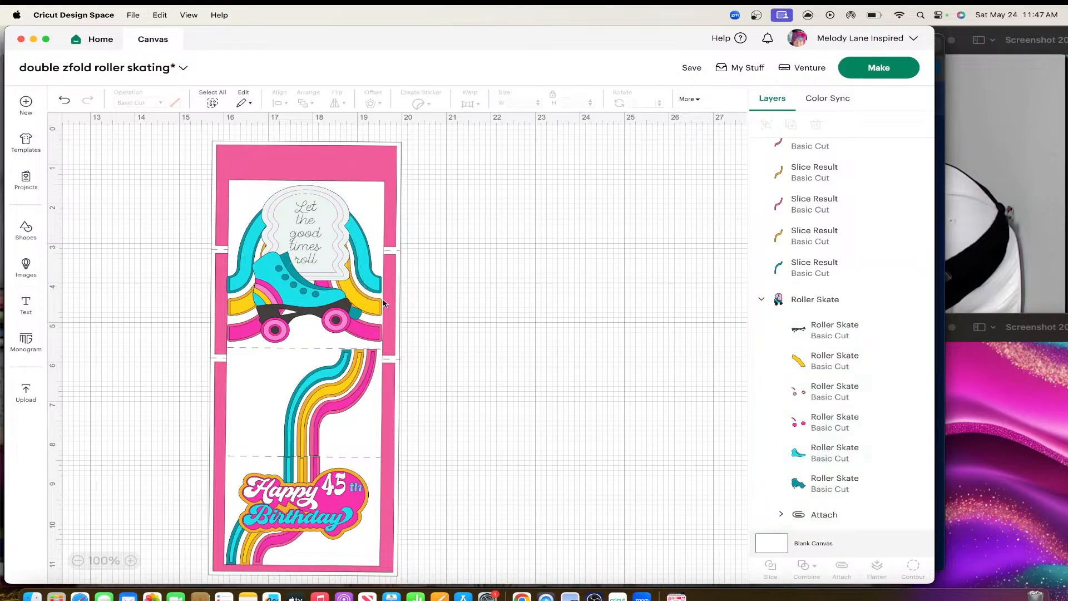
left_click(310, 303)
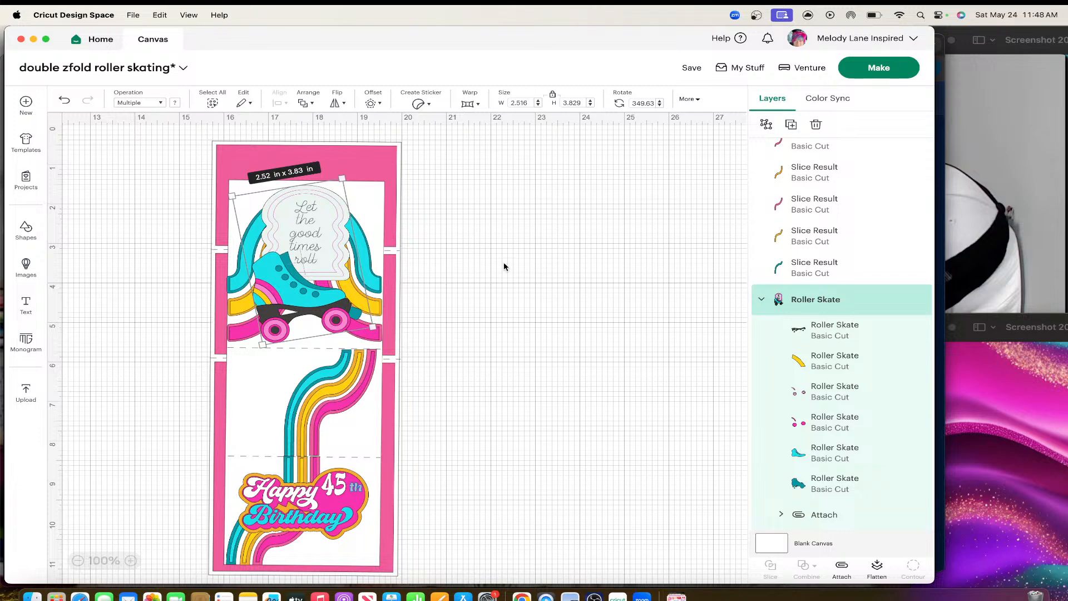
scroll(504, 264, "down", 2)
left_click(460, 231)
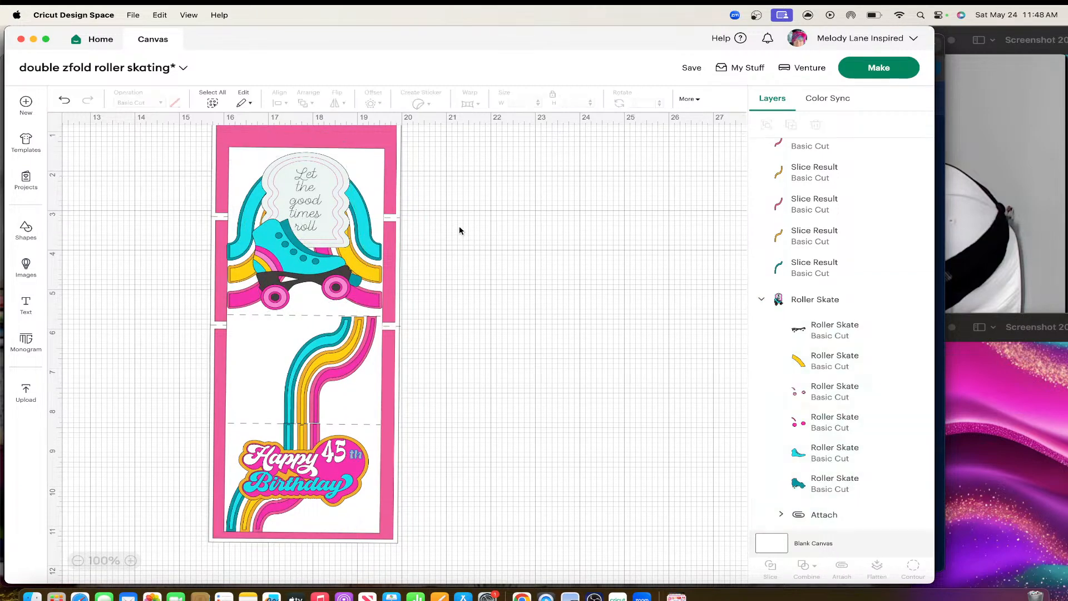
Shrink the Roller Skate group slightly to about 2.51 by 3.82 in and ungroup it.
left_click(326, 268)
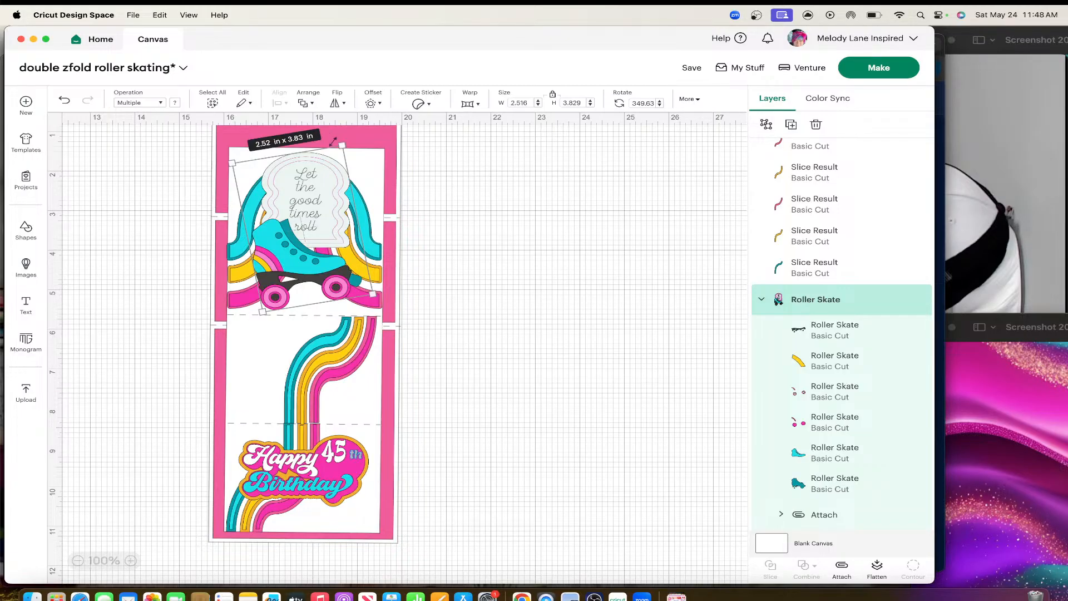
left_click_drag(340, 144, 341, 151)
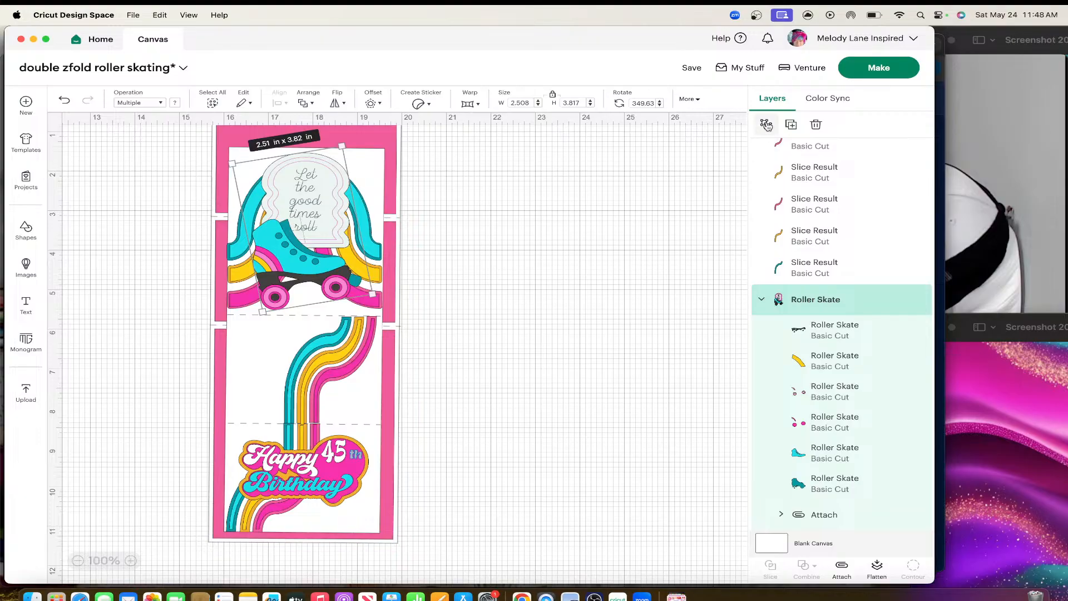
left_click(637, 201)
Group the six roller skate layers together, leaving out the attached sentiment arch.
left_click(306, 268)
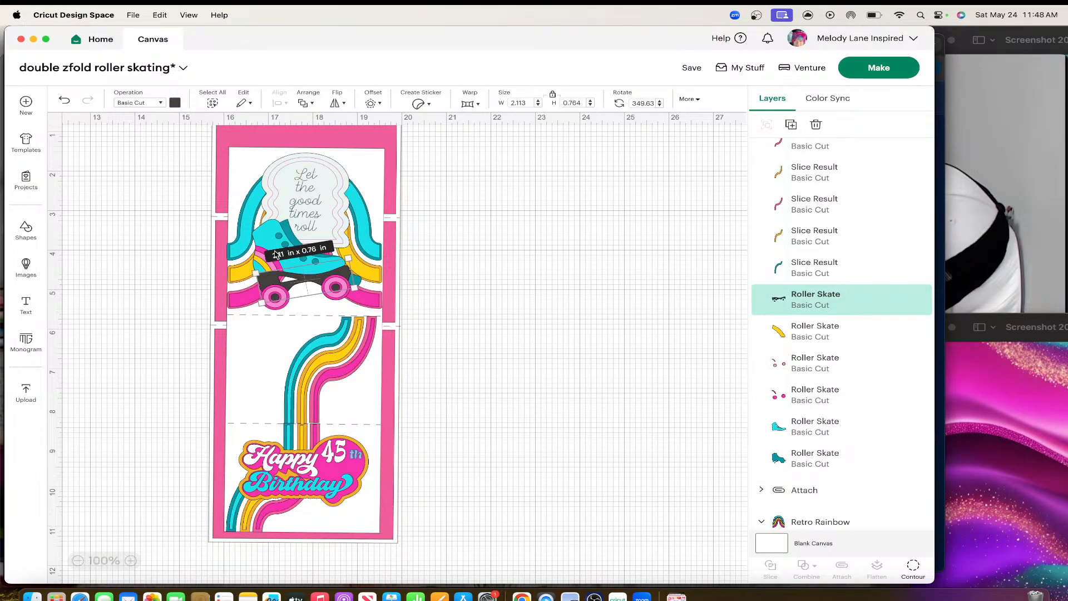
left_click(267, 236)
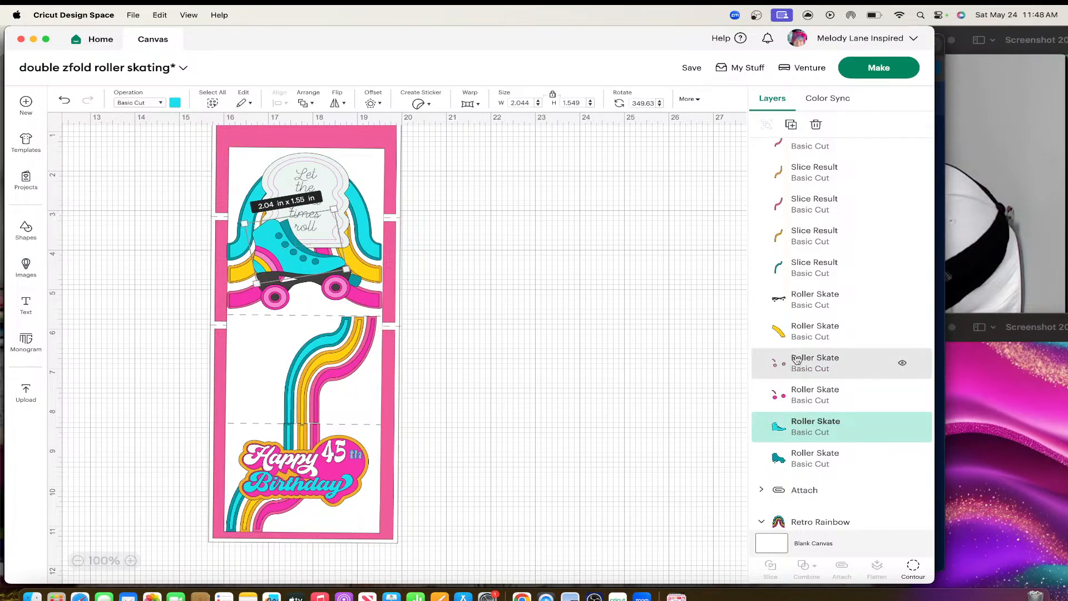
left_click(805, 307, "shift")
left_click(813, 336, "shift")
left_click(814, 365, "shift")
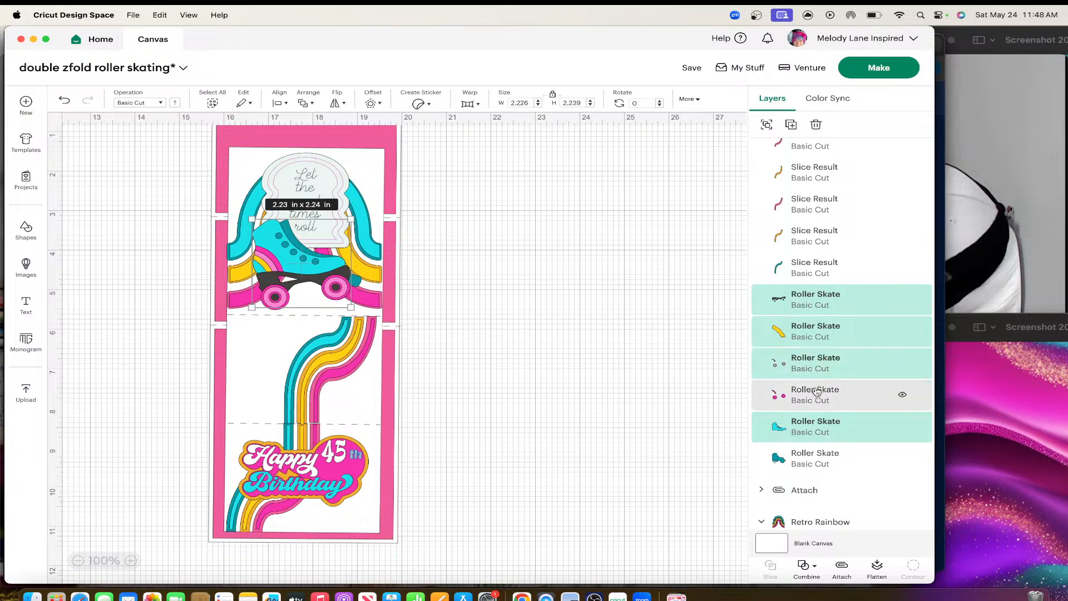
left_click(816, 392, "shift")
left_click(816, 455, "shift")
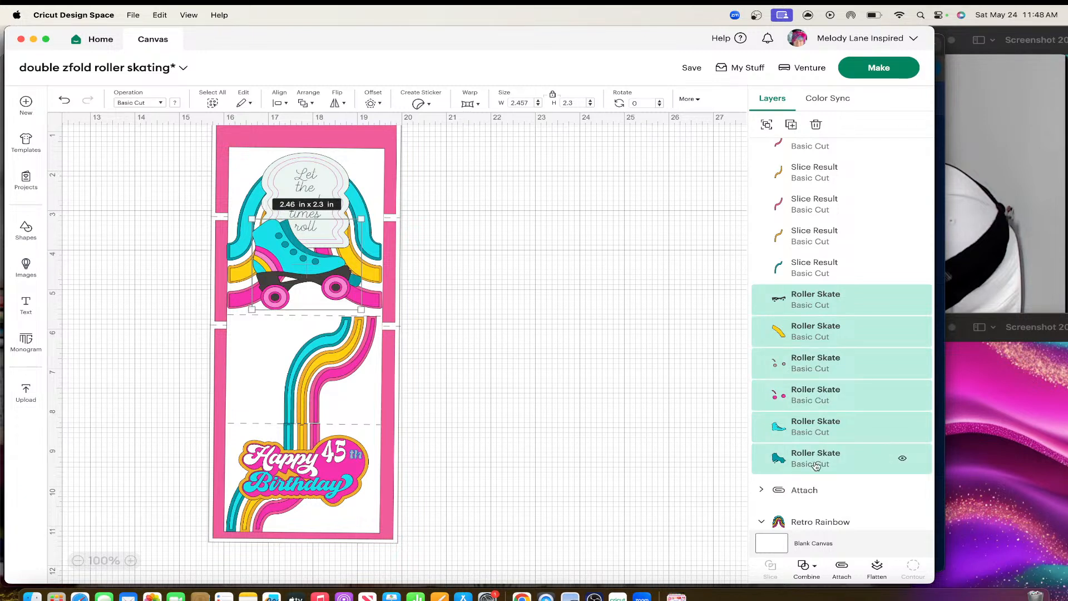
left_click(766, 124)
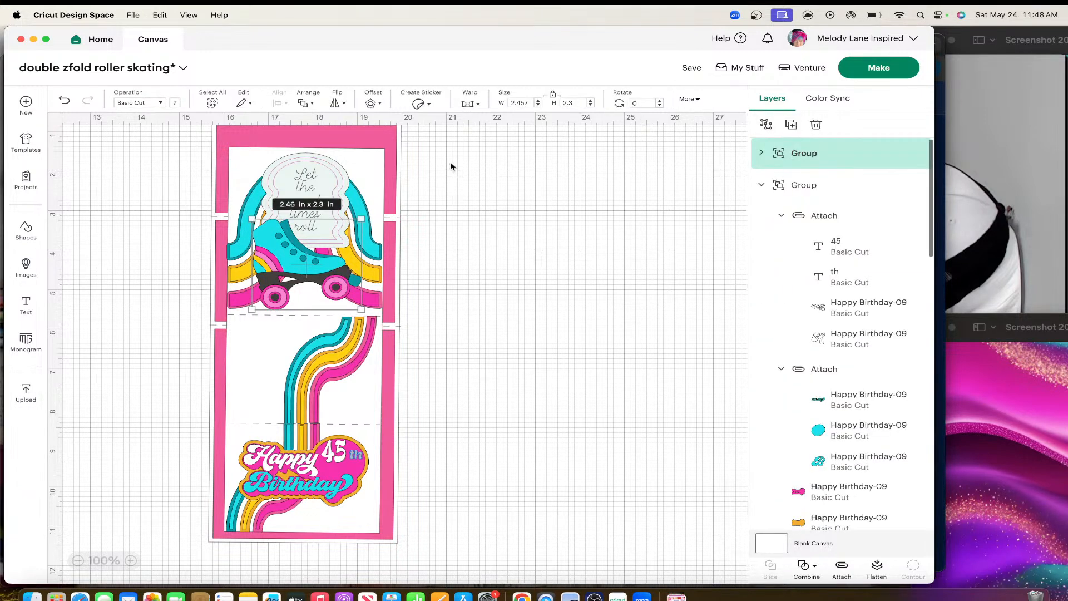
Enlarge the roller skate group to about 2.55 by 2.39 in, shift it slightly, and rotate it to about 358°.
left_click_drag(361, 218, 365, 214)
left_click_drag(325, 253, 320, 252)
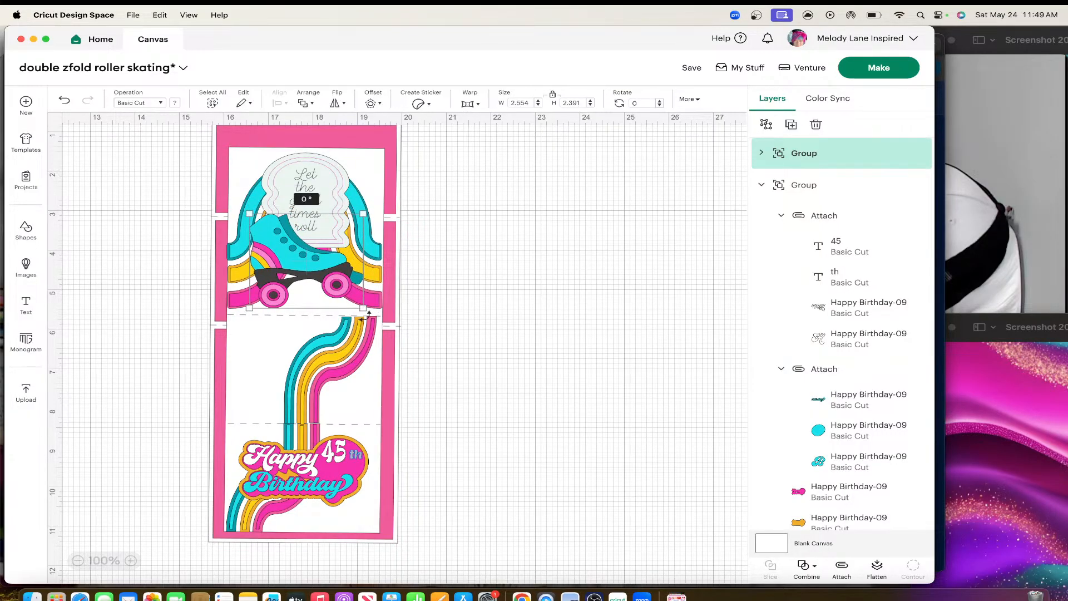
left_click(475, 322)
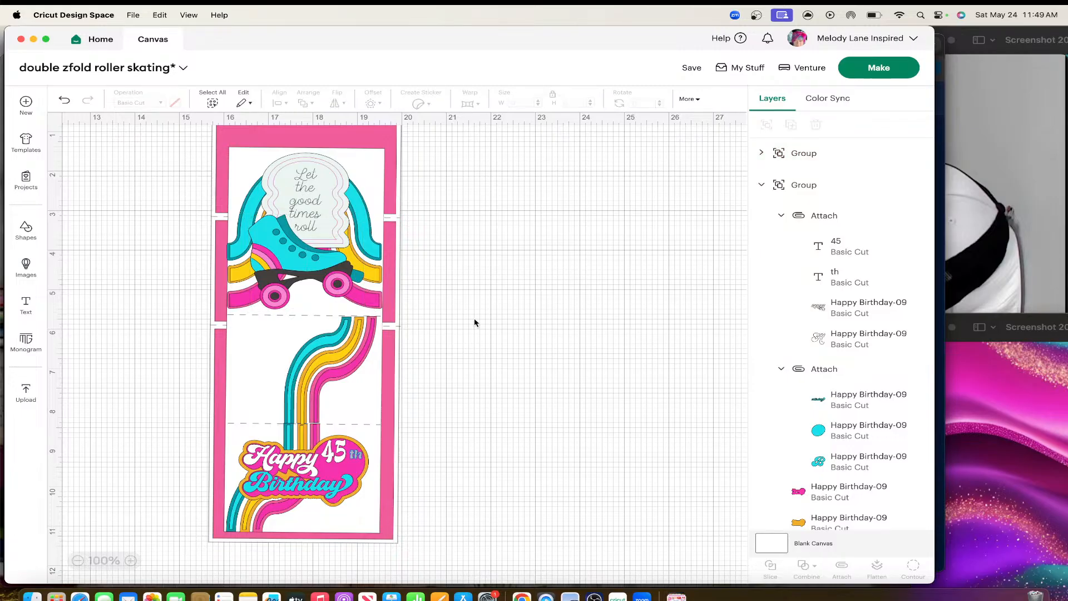
left_click(281, 263)
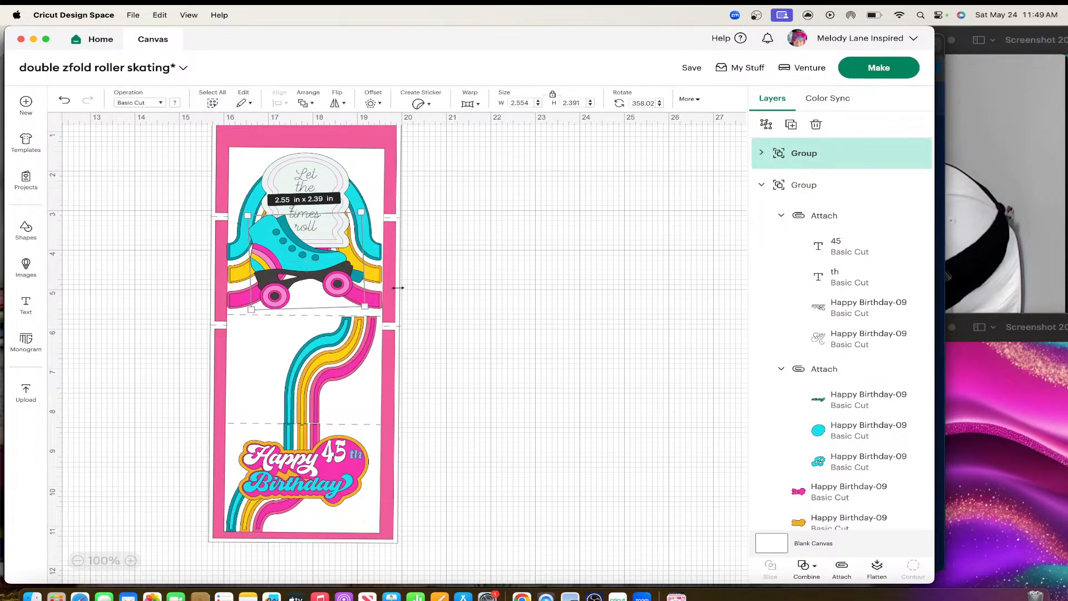
left_click(483, 298)
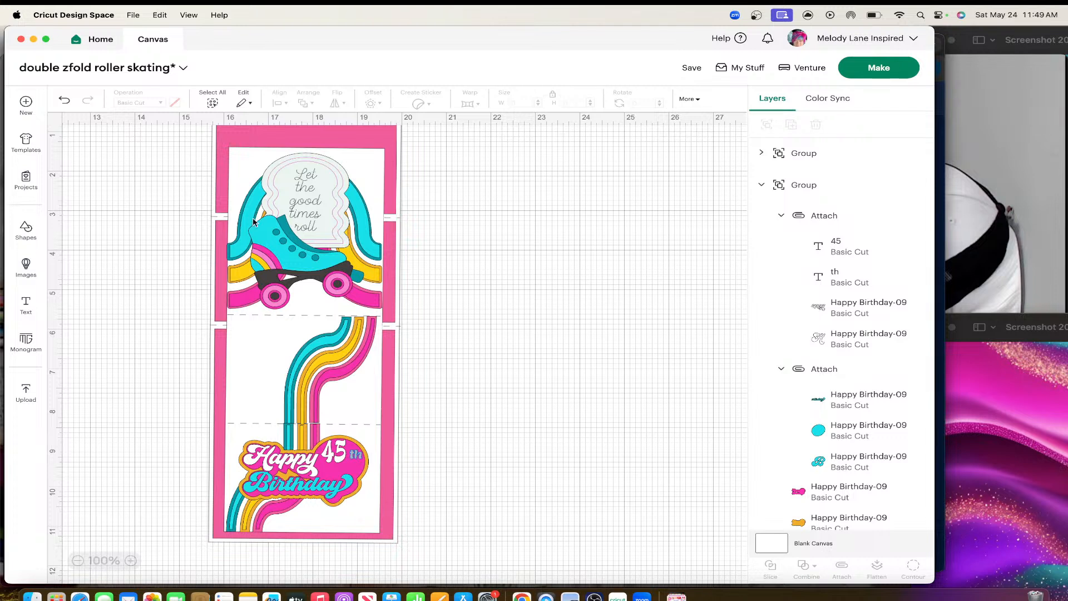
Recolor the rainbow's outermost arc to bright magenta-pink and its offset layer to the same rose pink as the card base.
left_click(351, 209)
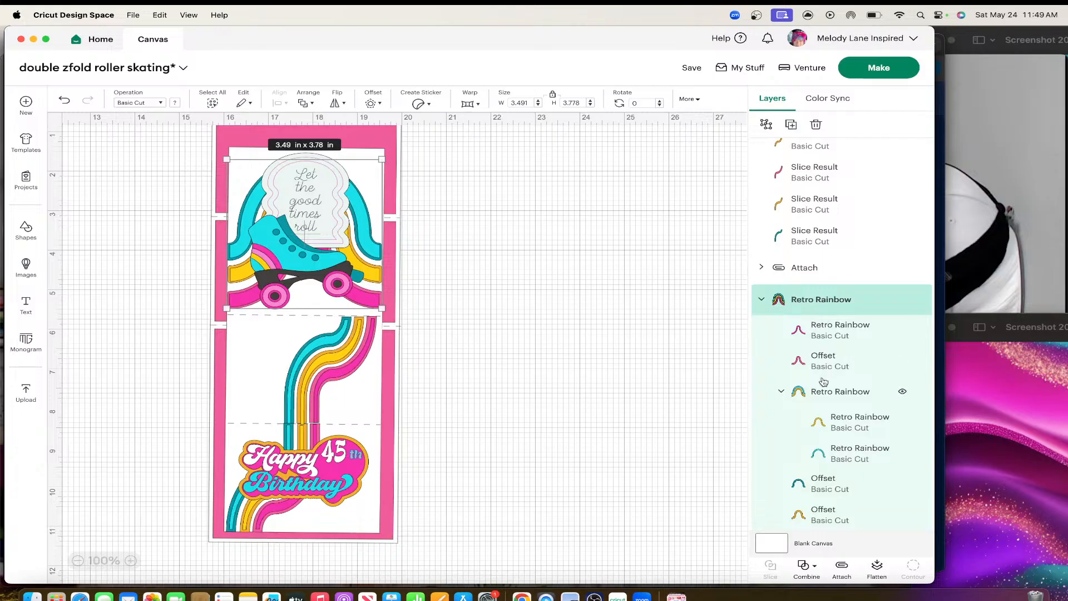
scroll(825, 384, "down", 1)
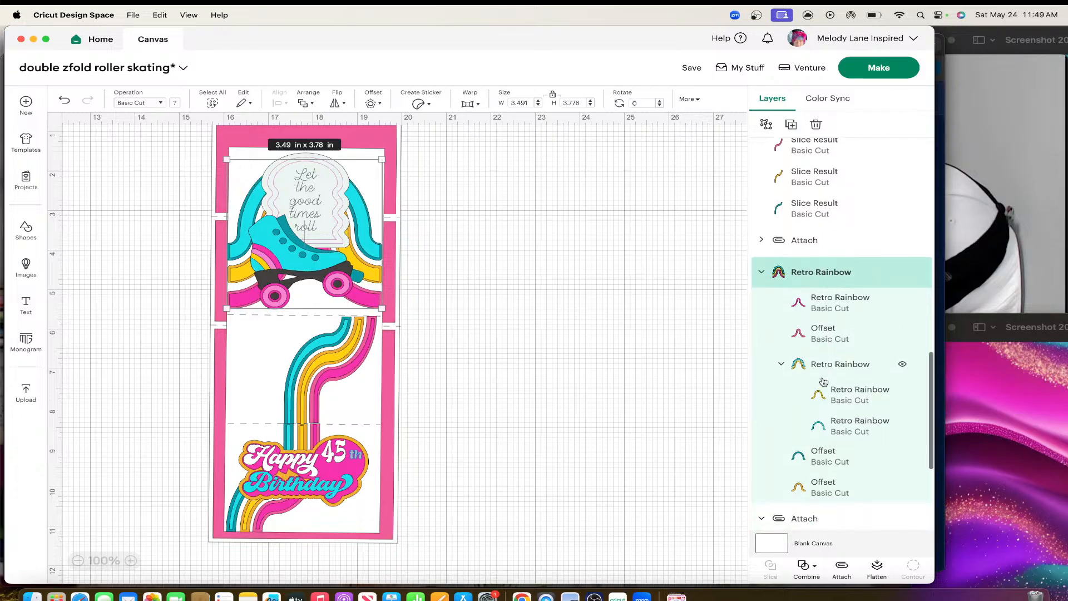
left_click(836, 428)
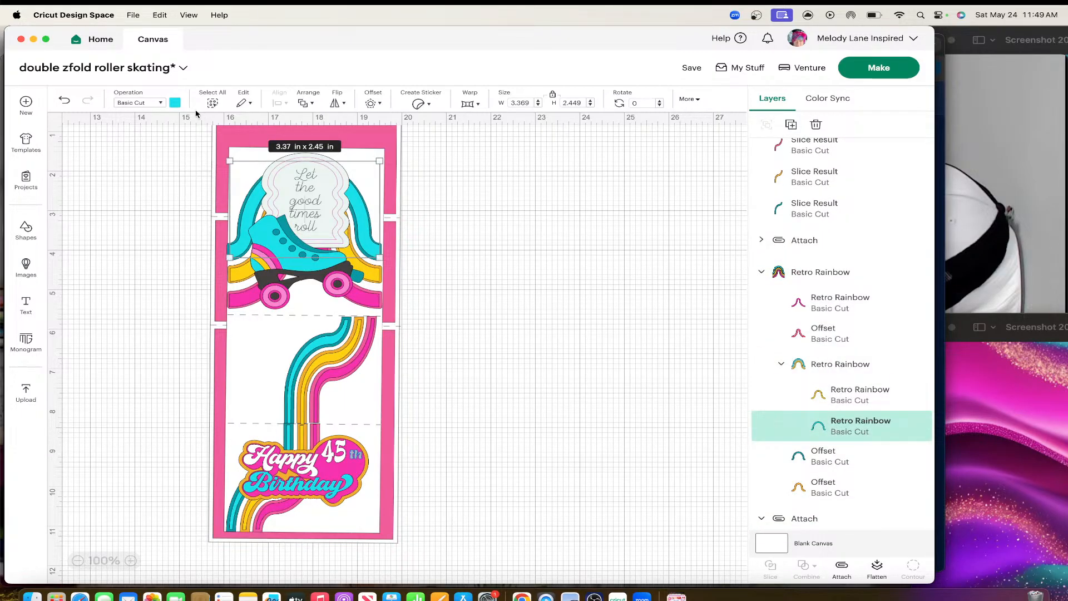
left_click(174, 102)
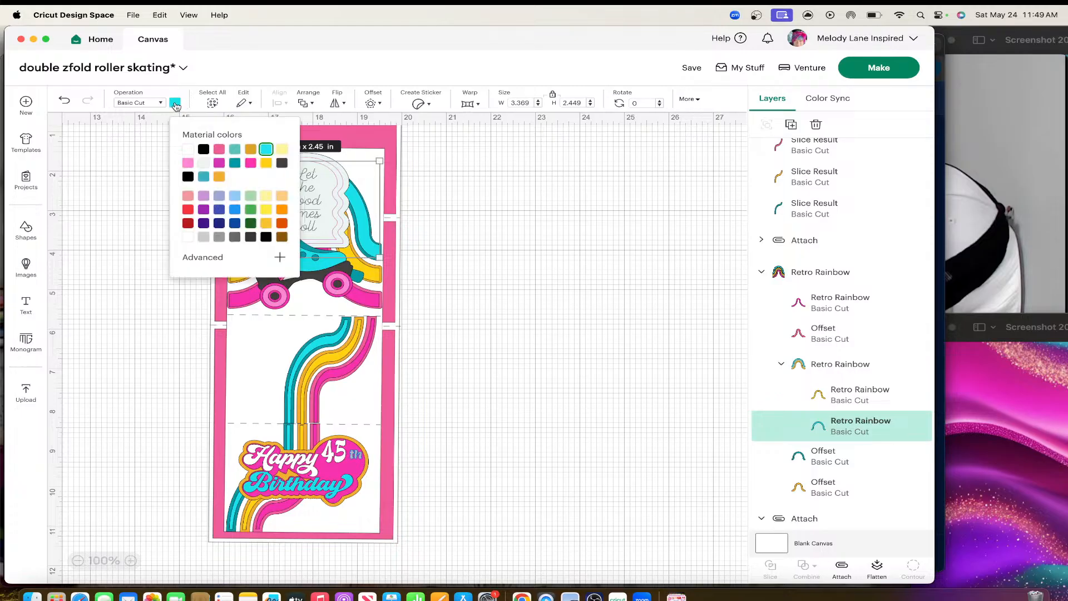
left_click(251, 163)
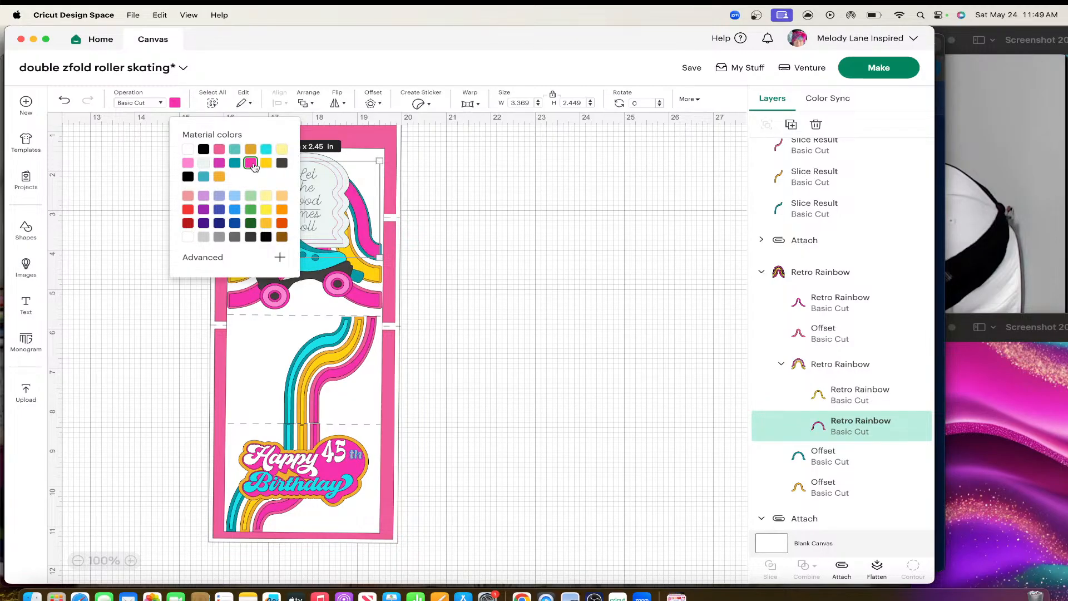
left_click(833, 459)
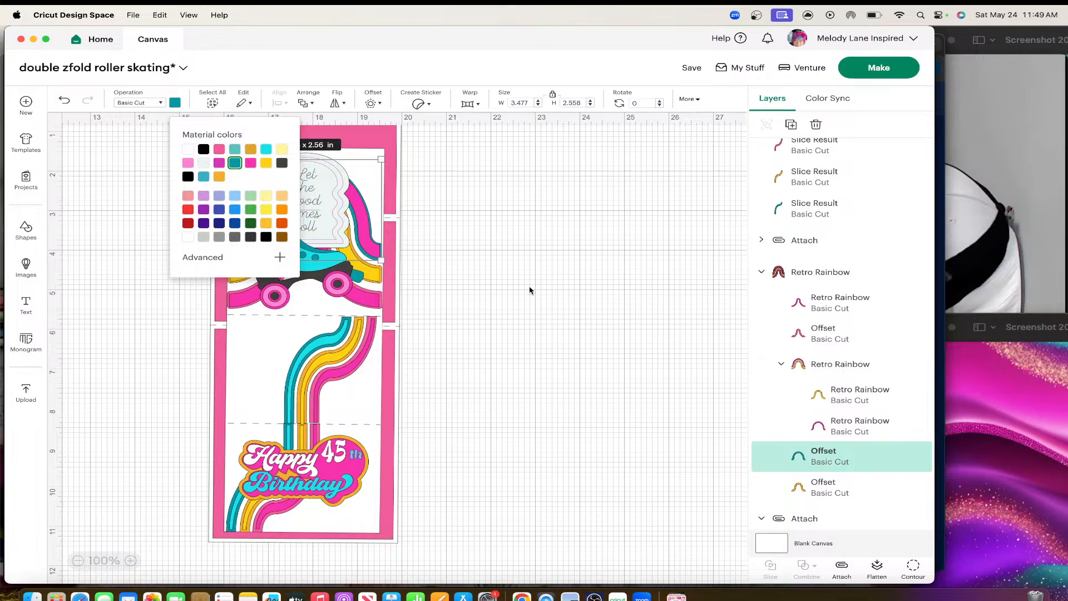
left_click(219, 150)
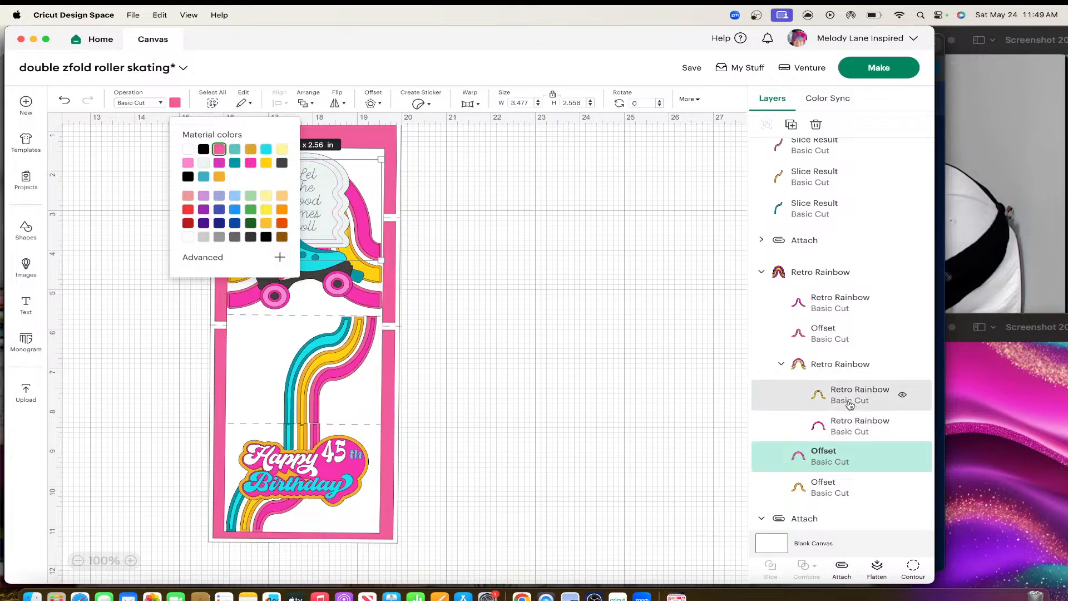
Recolor the rainbow's innermost arc to bright turquoise and its offset layer to dark teal.
scroll(846, 417, "down", 3)
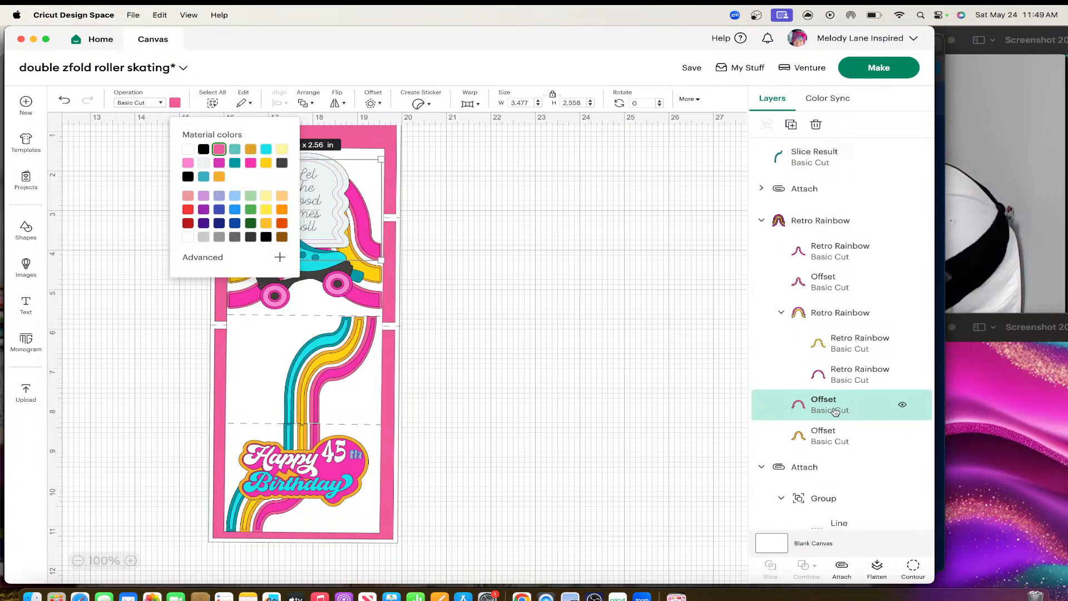
left_click(361, 302)
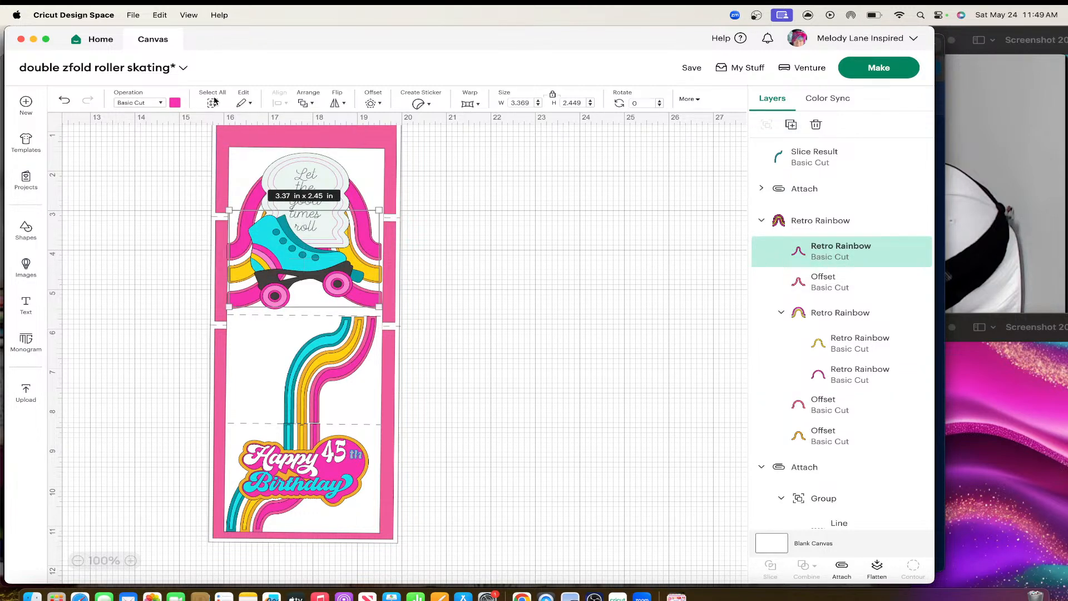
left_click(175, 103)
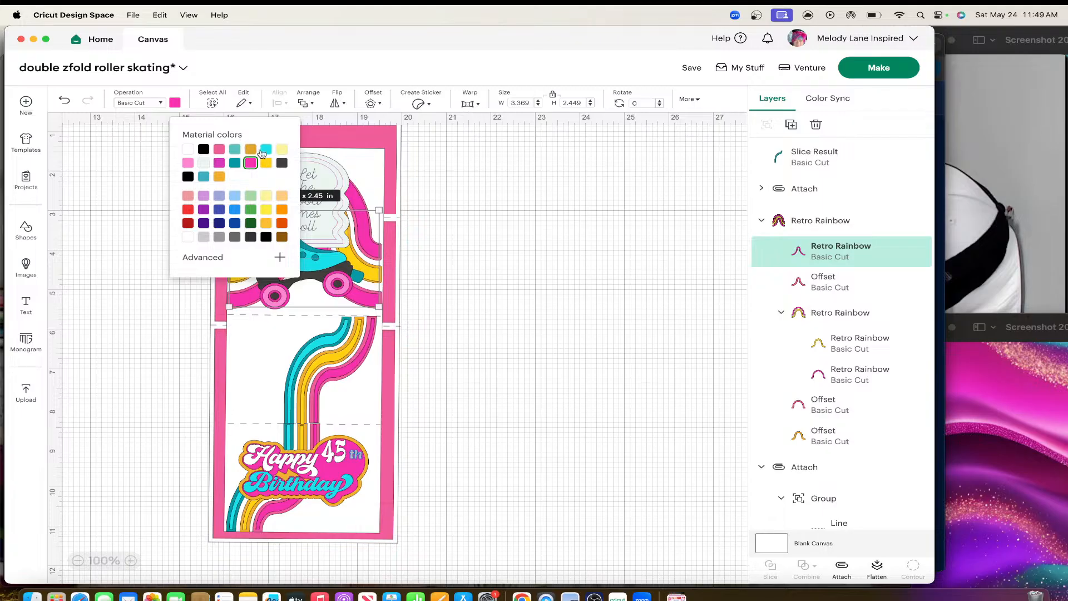
left_click(266, 149)
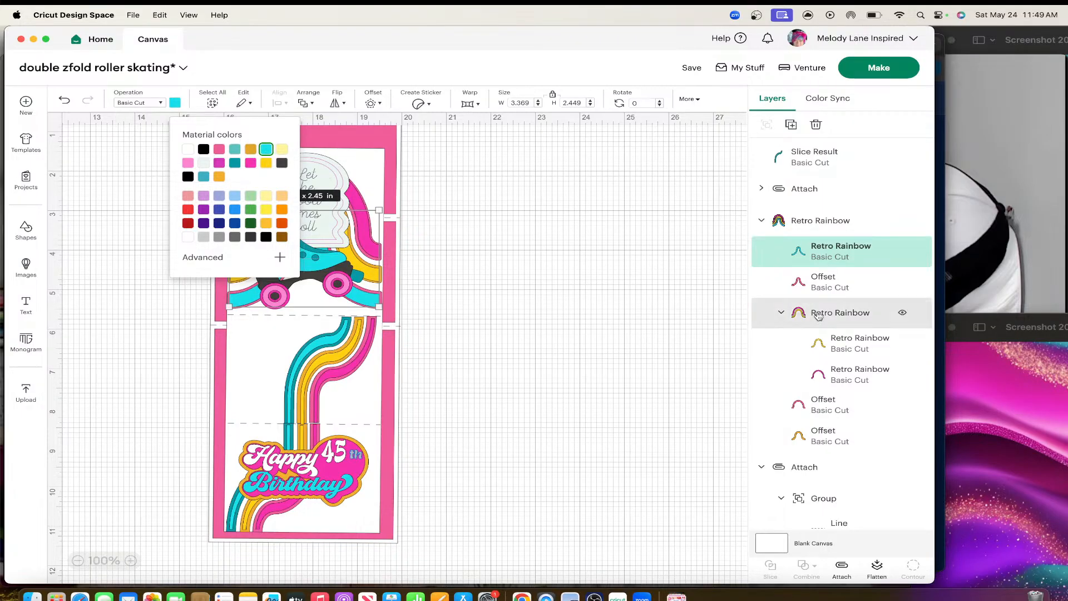
left_click(844, 286)
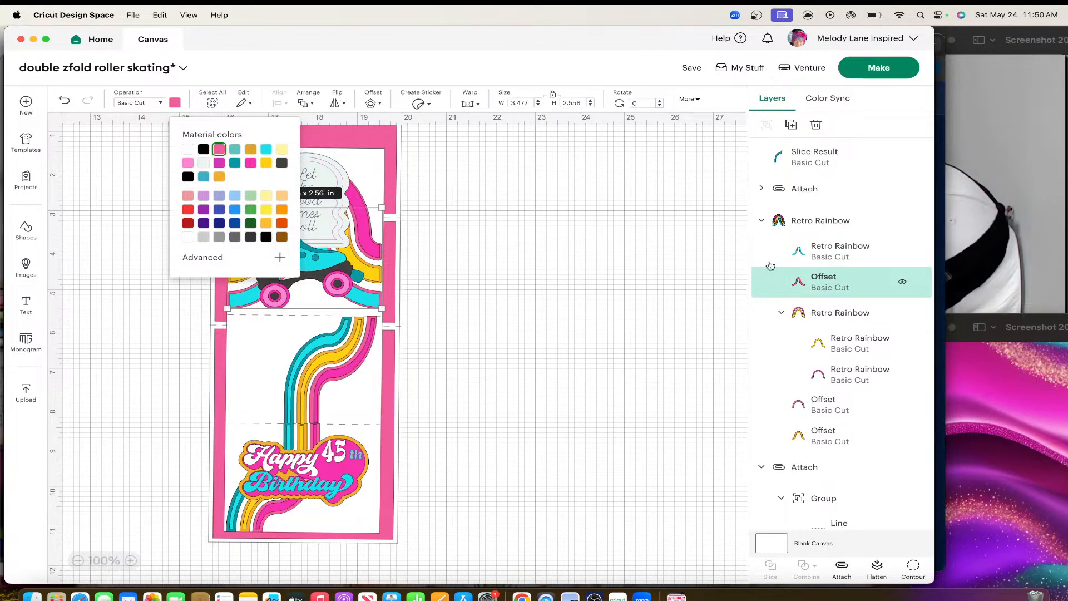
left_click(234, 163)
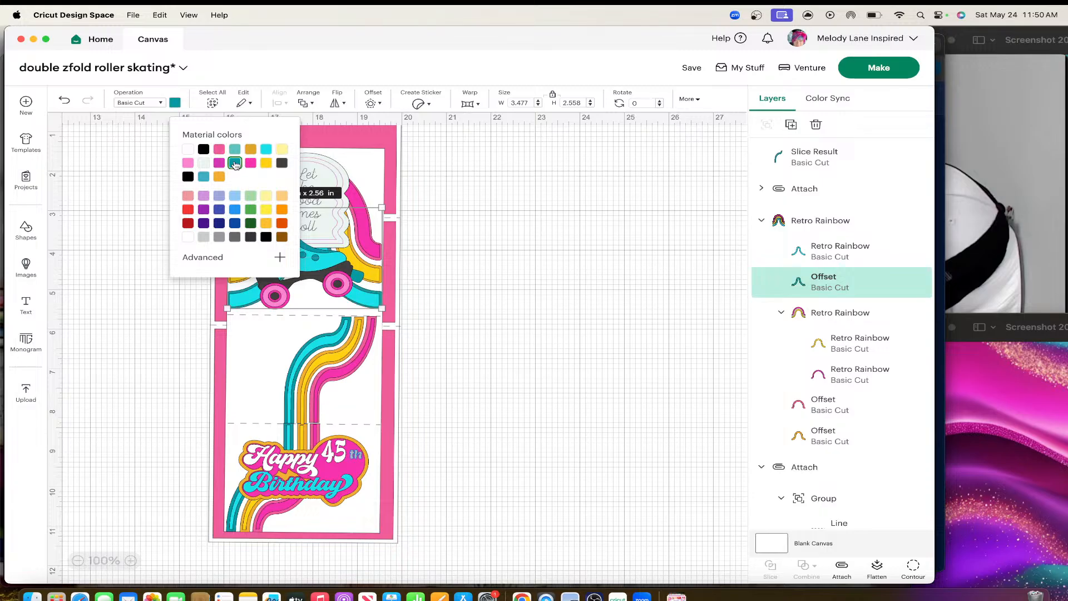
left_click(530, 310)
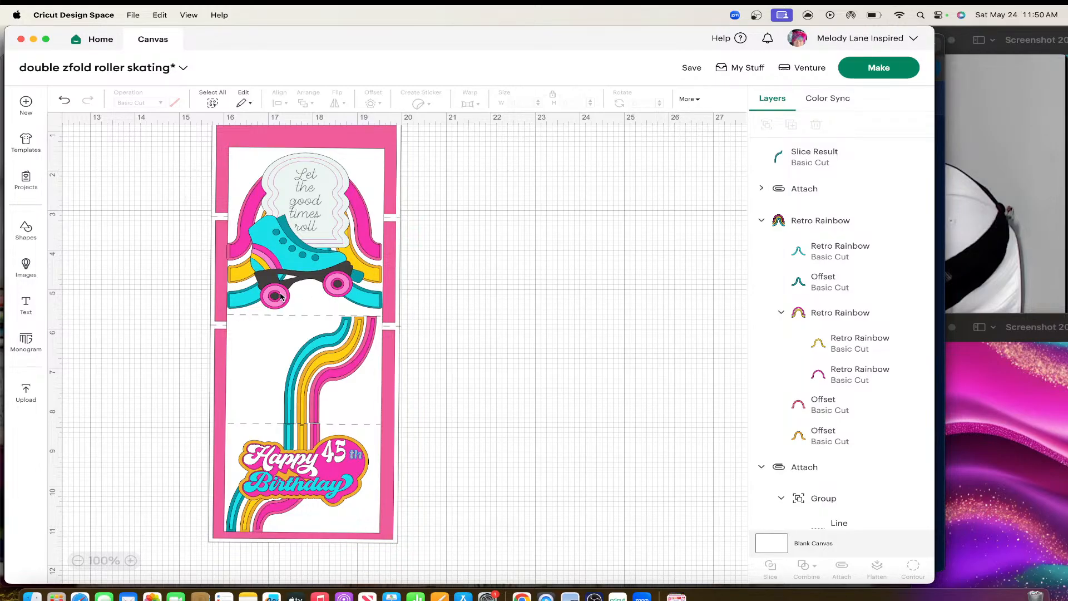
Save the project and shift the whole card design slightly down on the canvas.
left_click(692, 69)
left_click(698, 93)
left_click_drag(180, 125, 431, 563)
left_click_drag(317, 405, 310, 440)
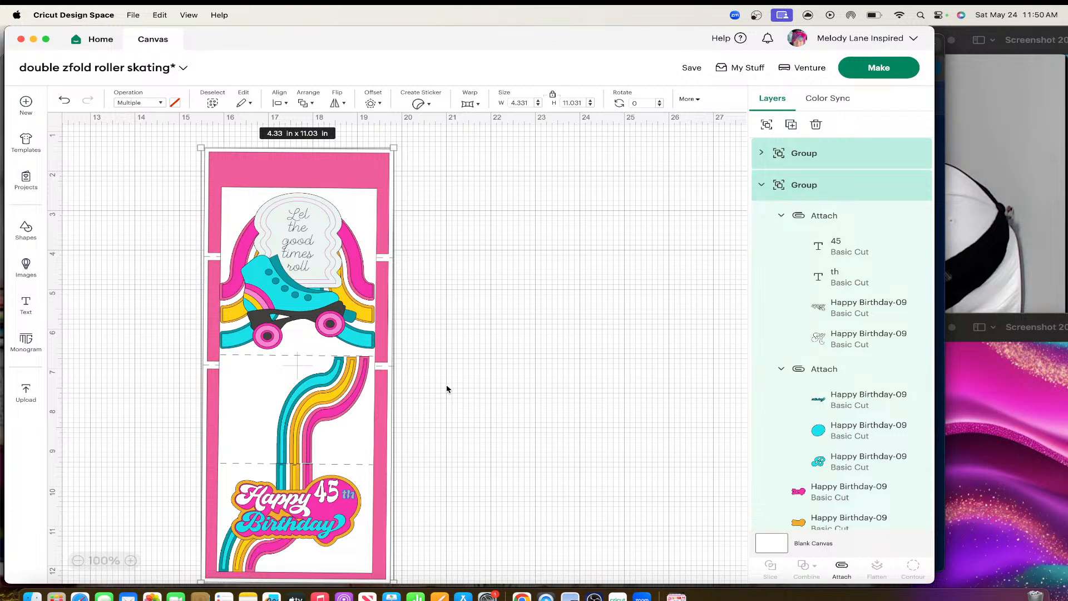
scroll(445, 389, "down", 2)
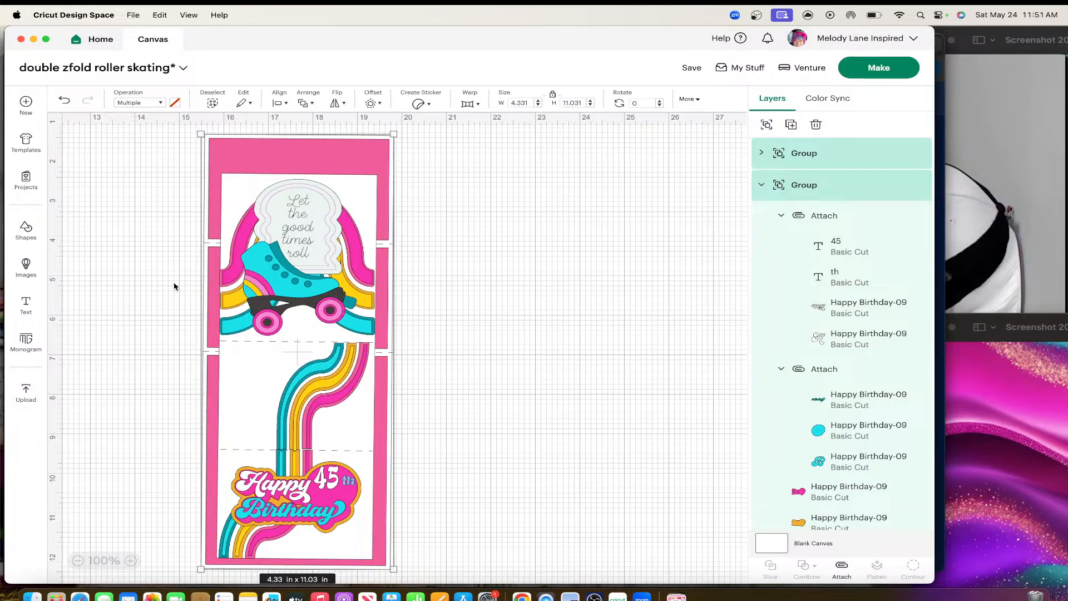
scroll(174, 286, "left", 5)
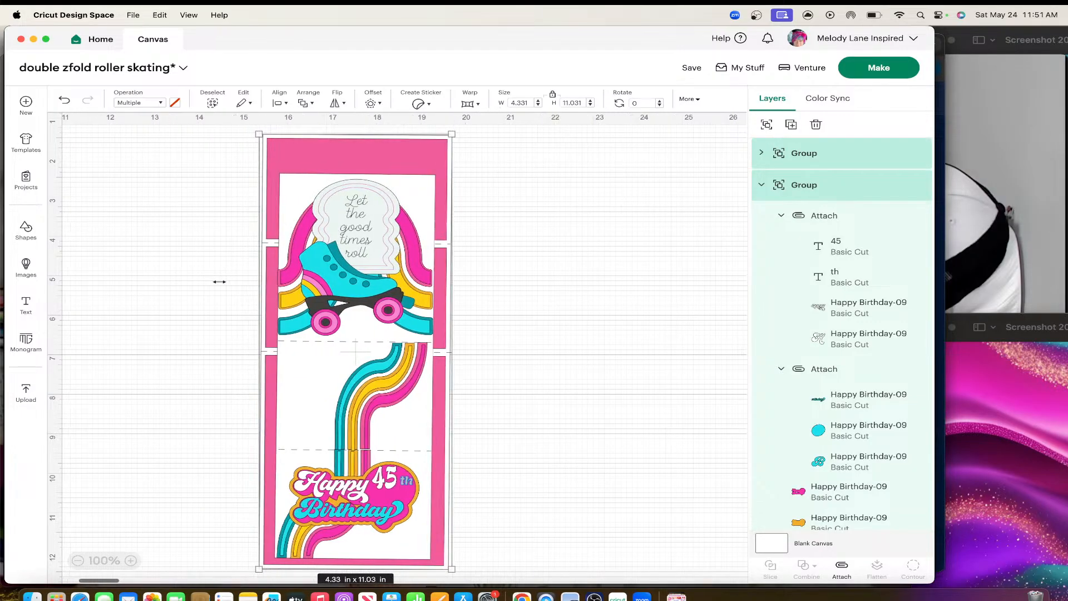
scroll(219, 281, "right", 2)
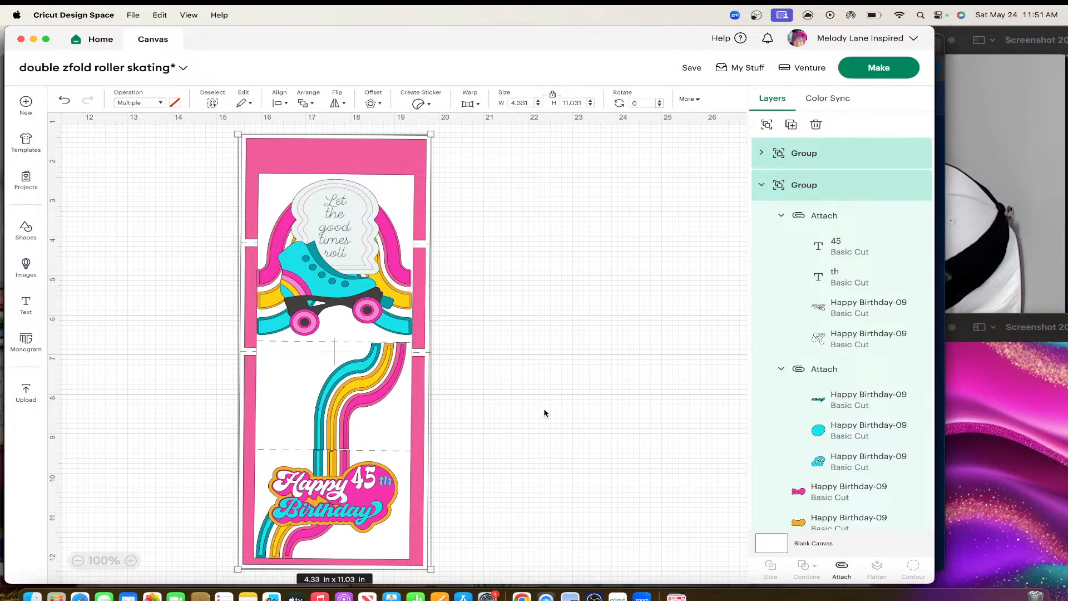
scroll(545, 413, "down", 2)
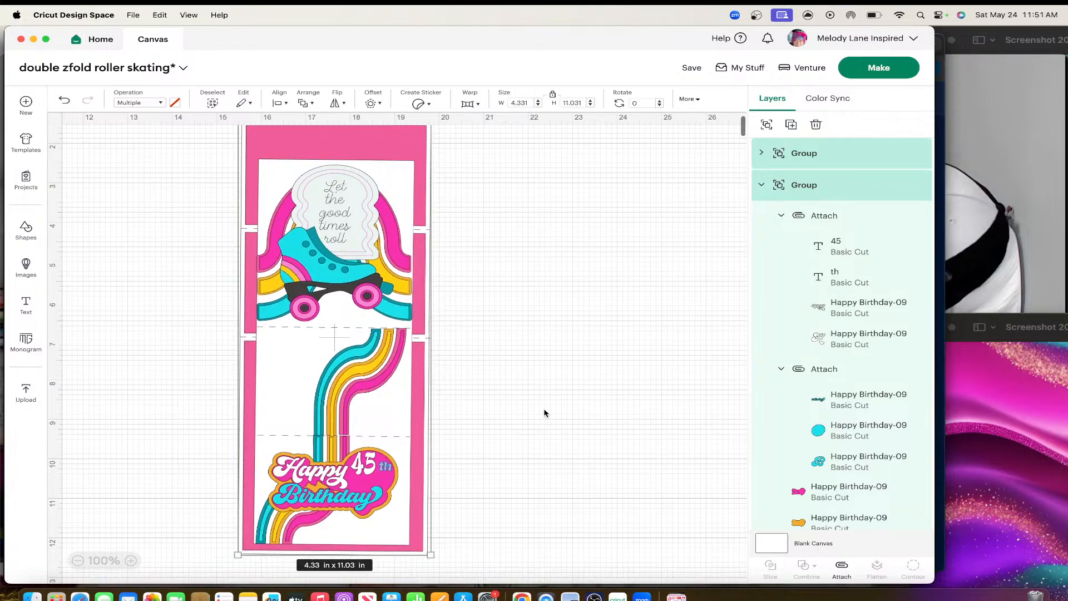
scroll(545, 413, "up", 2)
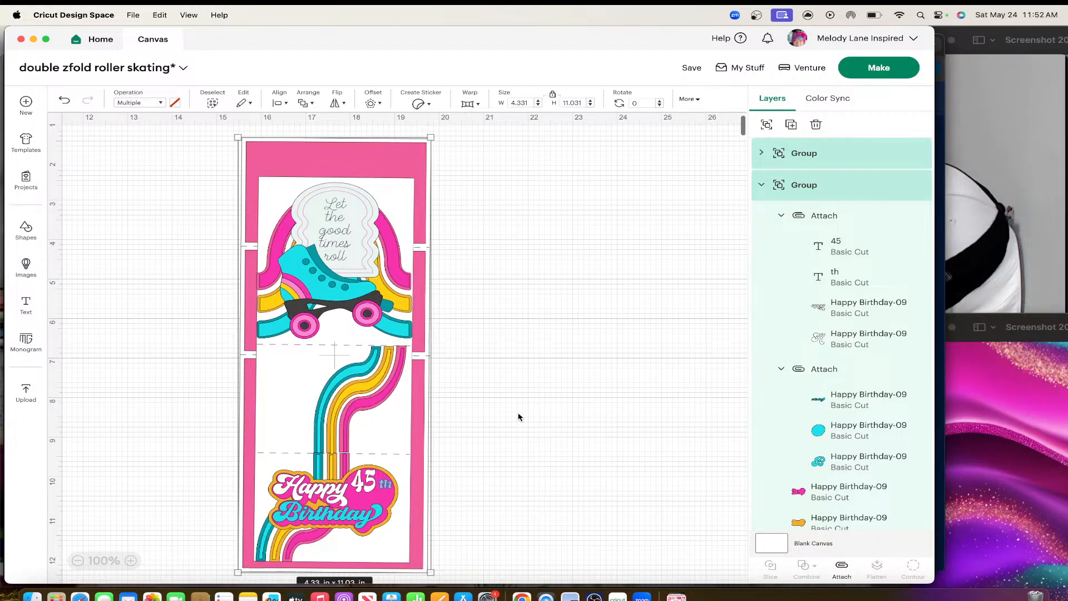
scroll(519, 417, "down", 1)
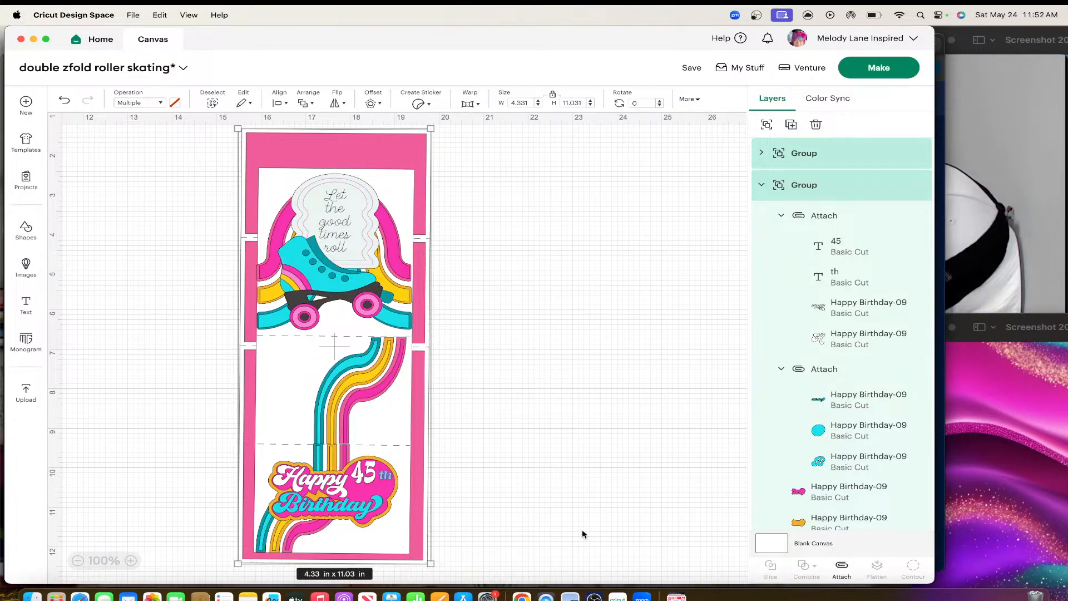
left_click(594, 597)
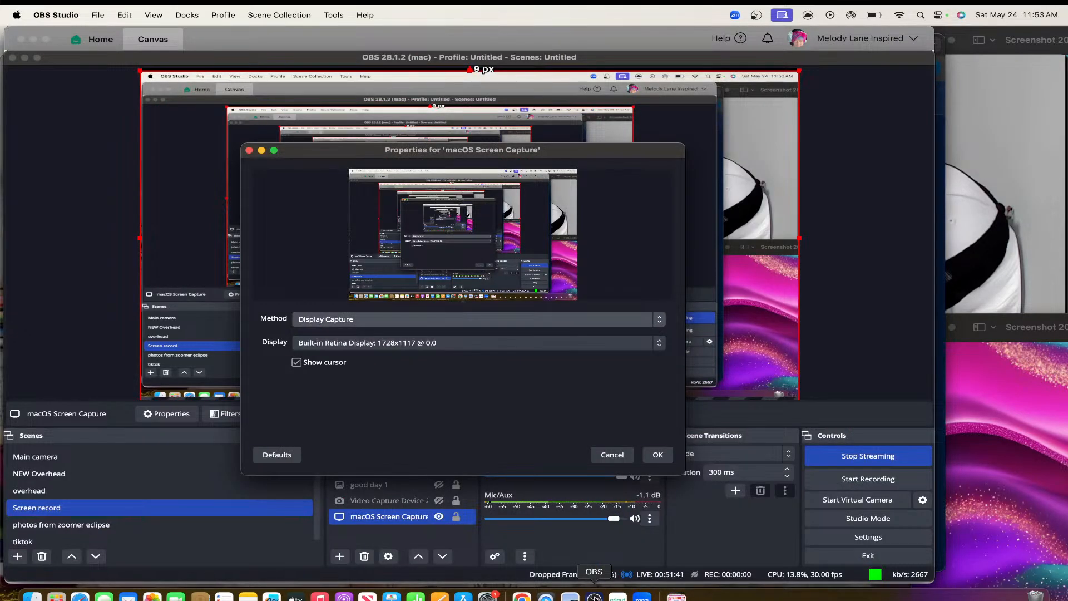